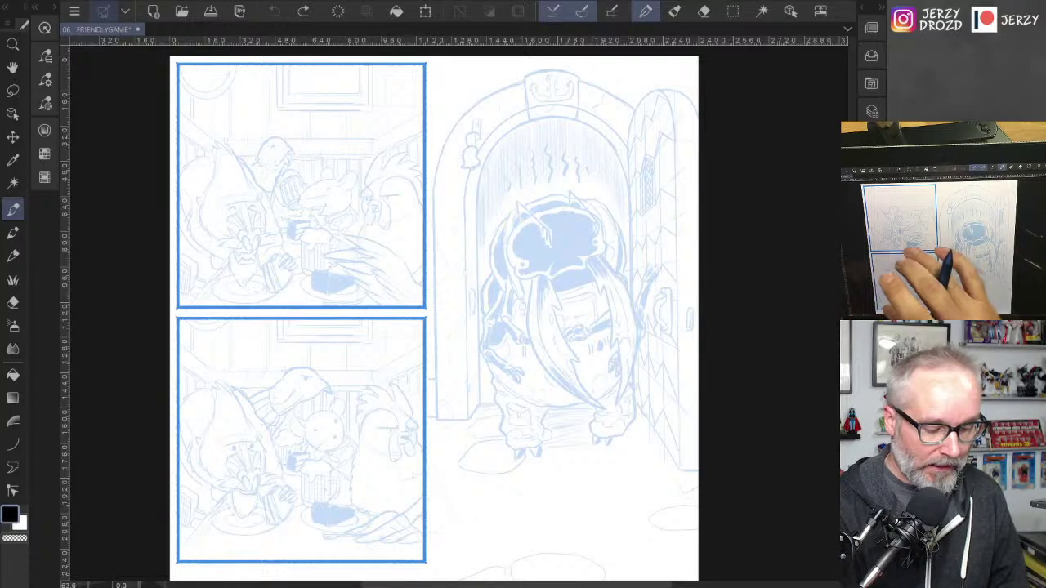
# Step: Draw the mandrill's heavy brow ridge and two closed, curved eyes over the rough sketch in the upper comic panel
pyautogui.moveTo(409, 310); pyautogui.dragTo(563, 402)
pyautogui.scroll(3, 469, 275)
pyautogui.scroll(1, 477, 276)
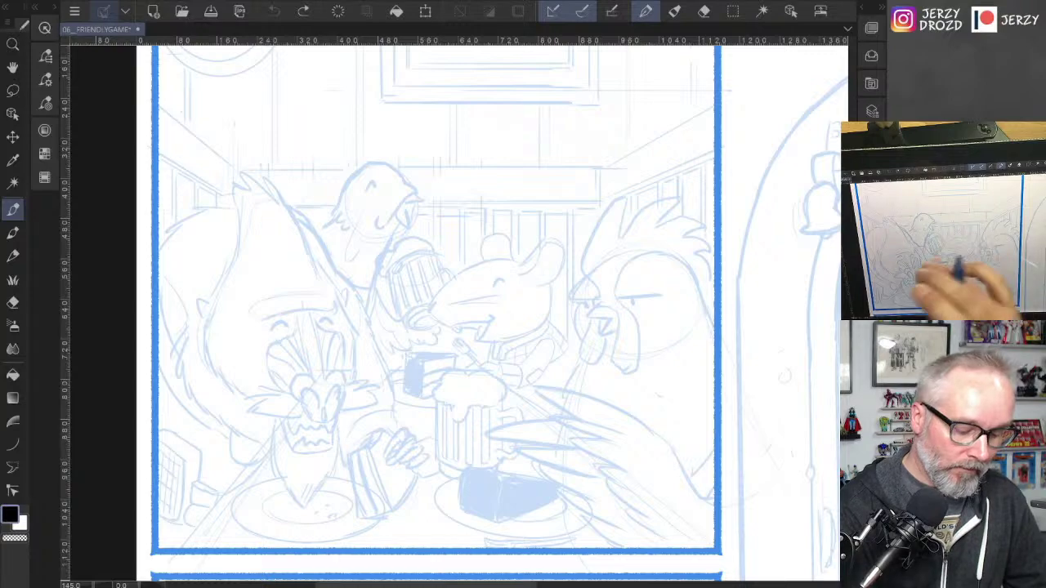
pyautogui.moveTo(490, 368); pyautogui.dragTo(521, 298)
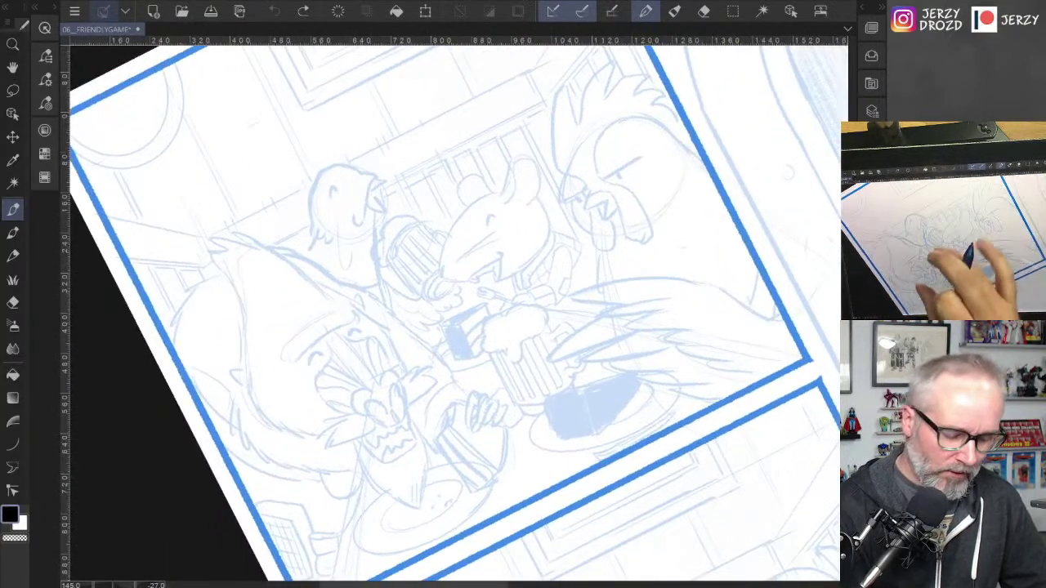
pyautogui.scroll(4, 327, 421)
pyautogui.moveTo(254, 274)
pyautogui.mouseDown()
pyautogui.moveTo(280, 283)
pyautogui.moveTo(323, 237)
pyautogui.moveTo(367, 212)
pyautogui.mouseUp()
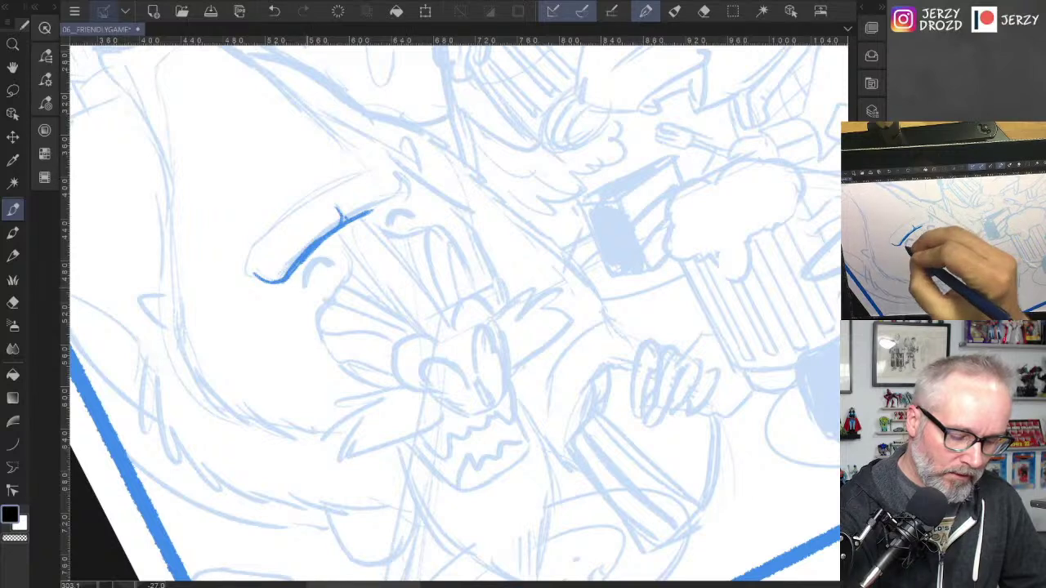
pyautogui.moveTo(305, 286); pyautogui.dragTo(332, 263)
pyautogui.moveTo(403, 204)
pyautogui.mouseDown()
pyautogui.moveTo(387, 229)
pyautogui.moveTo(404, 198)
pyautogui.mouseUp()
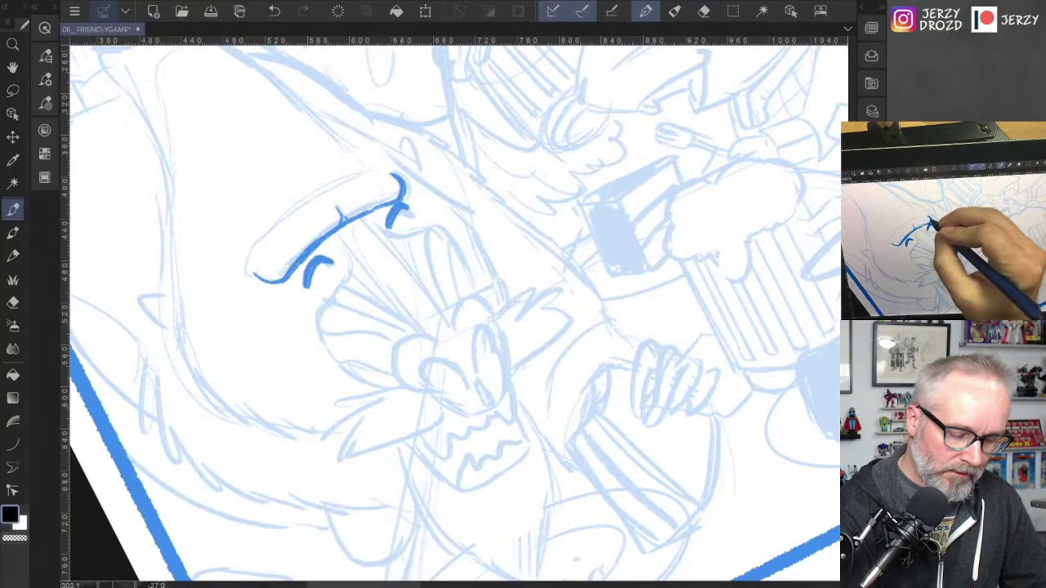
pyautogui.moveTo(283, 215); pyautogui.dragTo(359, 176)
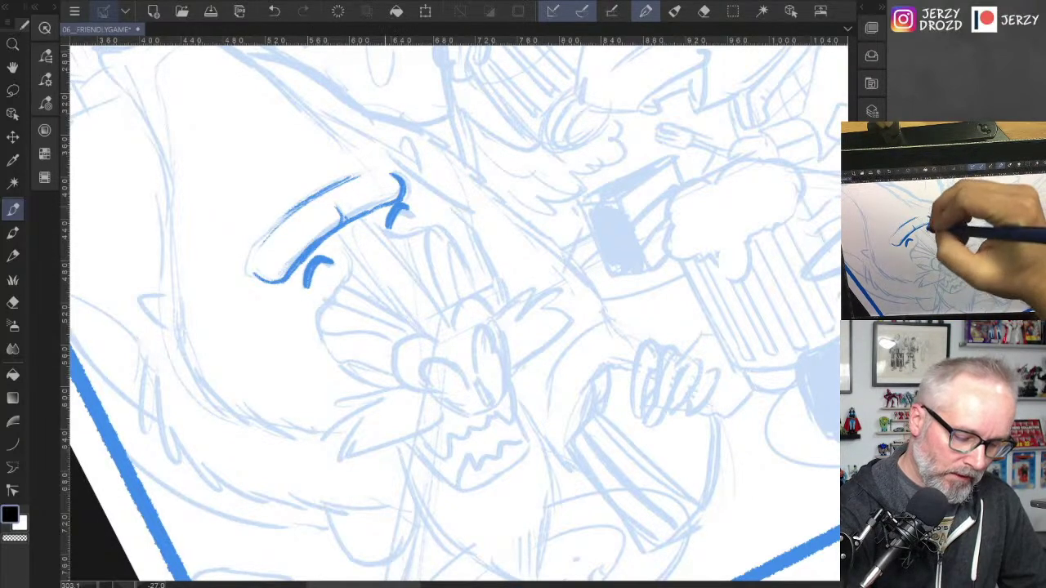
# Step: Draw the long nose bridge and the fan of cheek ridges on the left side of the mandrill's face
pyautogui.moveTo(362, 218); pyautogui.dragTo(443, 321)
pyautogui.moveTo(335, 233); pyautogui.dragTo(428, 337)
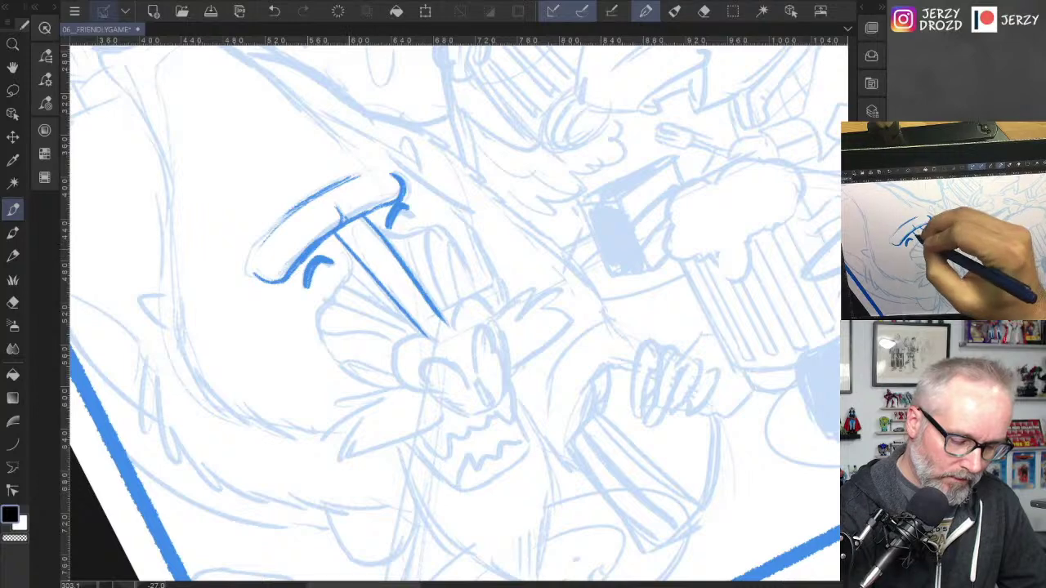
pyautogui.moveTo(352, 253)
pyautogui.mouseDown()
pyautogui.moveTo(342, 284)
pyautogui.moveTo(399, 313)
pyautogui.mouseUp()
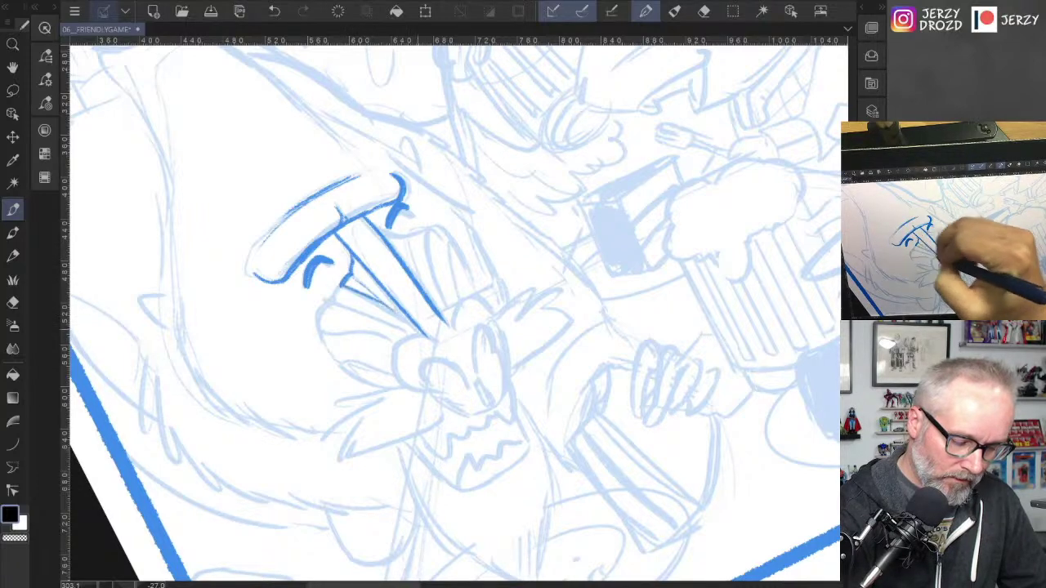
pyautogui.moveTo(343, 284)
pyautogui.mouseDown()
pyautogui.moveTo(328, 299)
pyautogui.moveTo(405, 333)
pyautogui.mouseUp()
pyautogui.moveTo(613, 237); pyautogui.dragTo(642, 300)
pyautogui.moveTo(388, 157); pyautogui.dragTo(361, 176)
pyautogui.moveTo(363, 178); pyautogui.dragTo(412, 232)
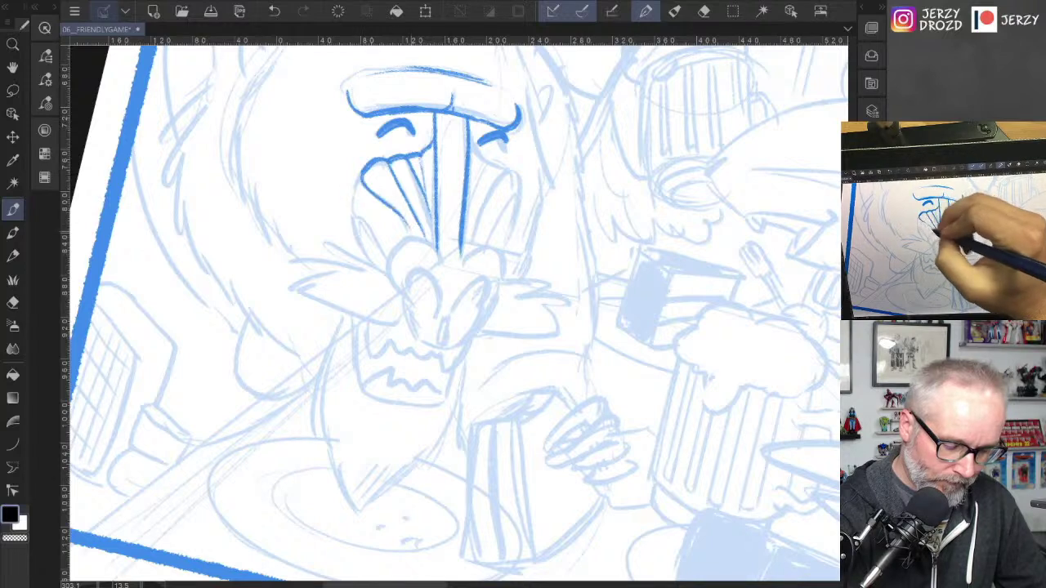
pyautogui.moveTo(365, 178)
pyautogui.mouseDown()
pyautogui.moveTo(354, 217)
pyautogui.moveTo(384, 256)
pyautogui.mouseUp()
# Step: Draw the mandrill's rounded nose with its nostrils and the spiky whisker tuft on the left cheek
pyautogui.moveTo(354, 218)
pyautogui.mouseDown()
pyautogui.moveTo(370, 268)
pyautogui.moveTo(408, 299)
pyautogui.moveTo(441, 296)
pyautogui.moveTo(438, 315)
pyautogui.moveTo(481, 281)
pyautogui.moveTo(492, 299)
pyautogui.mouseUp()
pyautogui.moveTo(441, 257)
pyautogui.mouseDown()
pyautogui.moveTo(431, 243)
pyautogui.moveTo(390, 292)
pyautogui.mouseUp()
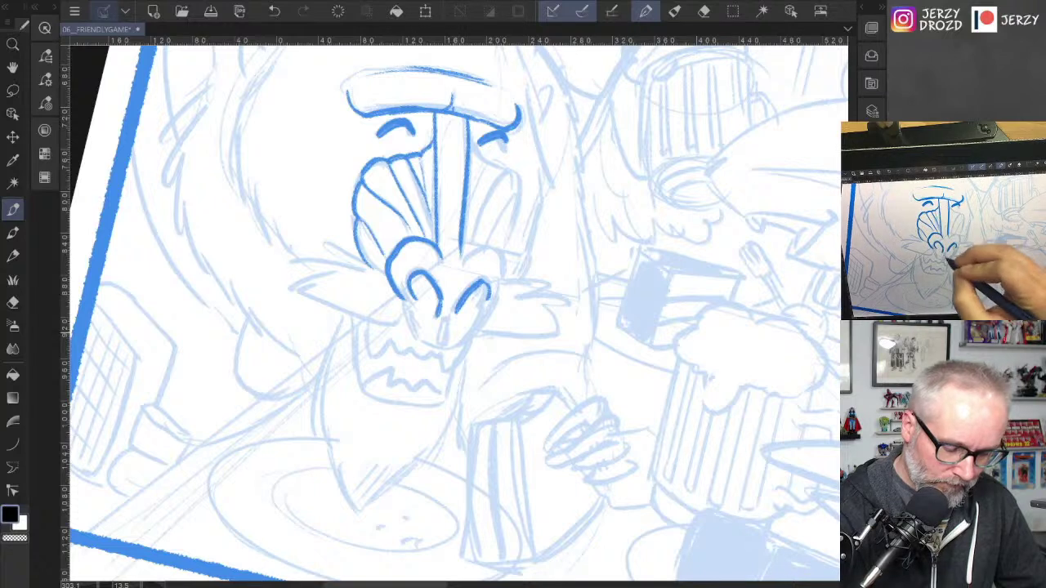
pyautogui.moveTo(441, 316); pyautogui.dragTo(441, 343)
pyautogui.moveTo(449, 319)
pyautogui.mouseDown()
pyautogui.moveTo(446, 338)
pyautogui.moveTo(291, 281)
pyautogui.moveTo(304, 294)
pyautogui.mouseUp()
pyautogui.moveTo(333, 260)
pyautogui.mouseDown()
pyautogui.moveTo(289, 260)
pyautogui.moveTo(364, 261)
pyautogui.mouseUp()
pyautogui.moveTo(363, 264); pyautogui.dragTo(374, 271)
pyautogui.moveTo(443, 331)
pyautogui.mouseDown()
pyautogui.moveTo(425, 397)
pyautogui.moveTo(489, 342)
pyautogui.mouseUp()
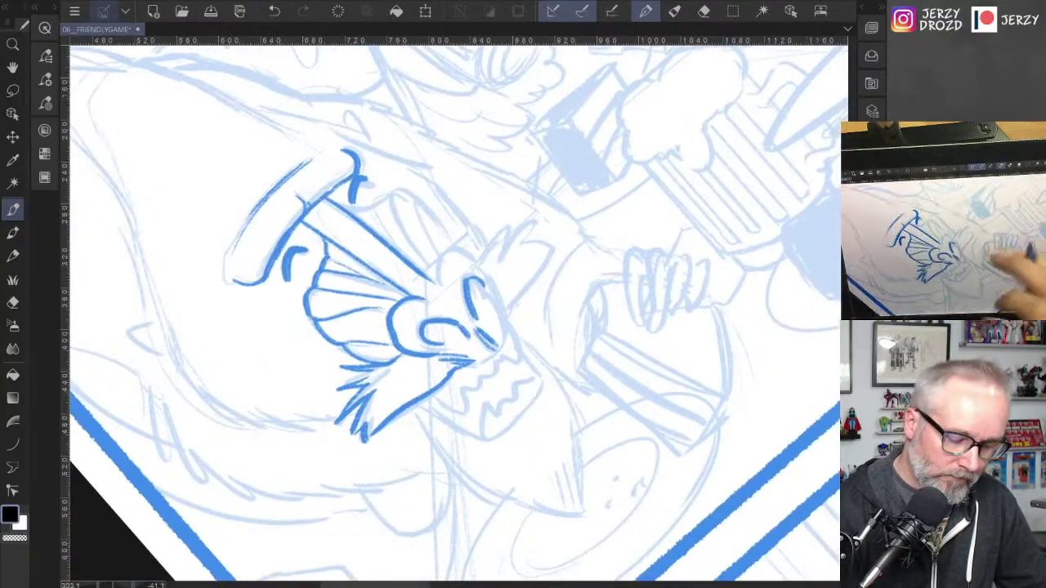
# Step: Close the right side of the mandrill's nose and draw the spiky whisker tuft on the right cheek
pyautogui.moveTo(438, 283)
pyautogui.mouseDown()
pyautogui.moveTo(454, 248)
pyautogui.moveTo(485, 273)
pyautogui.moveTo(505, 320)
pyautogui.moveTo(474, 363)
pyautogui.mouseUp()
pyautogui.moveTo(501, 317); pyautogui.dragTo(510, 327)
pyautogui.moveTo(494, 229)
pyautogui.mouseDown()
pyautogui.moveTo(485, 269)
pyautogui.moveTo(513, 218)
pyautogui.mouseUp()
pyautogui.moveTo(512, 222)
pyautogui.mouseDown()
pyautogui.moveTo(527, 202)
pyautogui.moveTo(547, 204)
pyautogui.mouseUp()
pyautogui.moveTo(517, 222)
pyautogui.mouseDown()
pyautogui.moveTo(528, 201)
pyautogui.moveTo(544, 226)
pyautogui.mouseUp()
pyautogui.moveTo(533, 242)
pyautogui.mouseDown()
pyautogui.moveTo(561, 219)
pyautogui.moveTo(569, 237)
pyautogui.mouseUp()
pyautogui.moveTo(567, 242); pyautogui.dragTo(507, 312)
# Step: Draw the fan of cheek ridges on the right side of the mandrill's face
pyautogui.moveTo(348, 211); pyautogui.dragTo(397, 246)
pyautogui.moveTo(376, 211)
pyautogui.mouseDown()
pyautogui.moveTo(397, 195)
pyautogui.moveTo(427, 270)
pyautogui.moveTo(416, 197)
pyautogui.moveTo(435, 260)
pyautogui.mouseUp()
pyautogui.moveTo(422, 205); pyautogui.dragTo(452, 245)
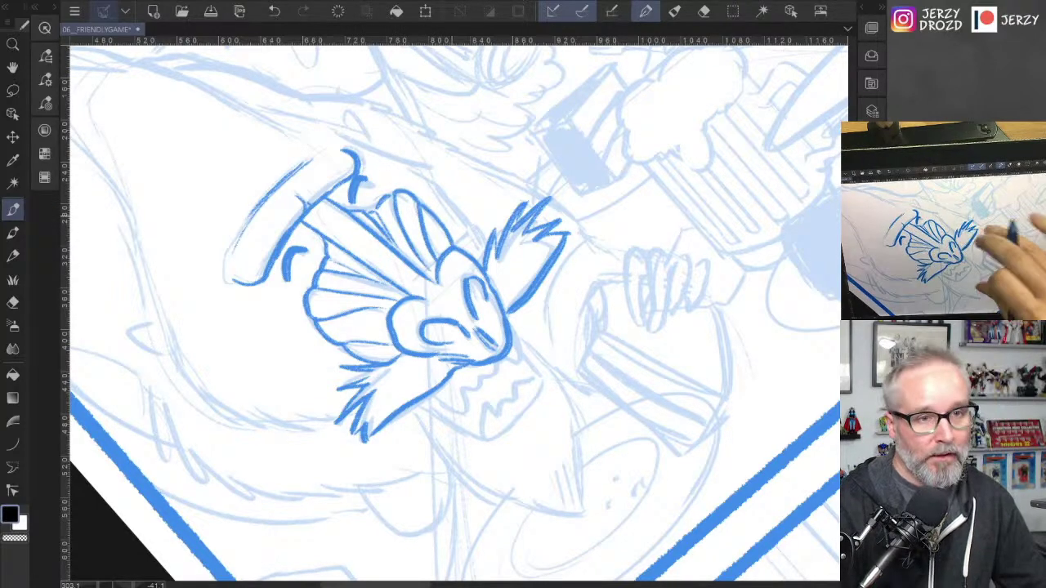
# Step: Draw the mandrill's open mouth with jagged teeth and the pointed beard hanging below it
pyautogui.hotkey('ctrl', '@')
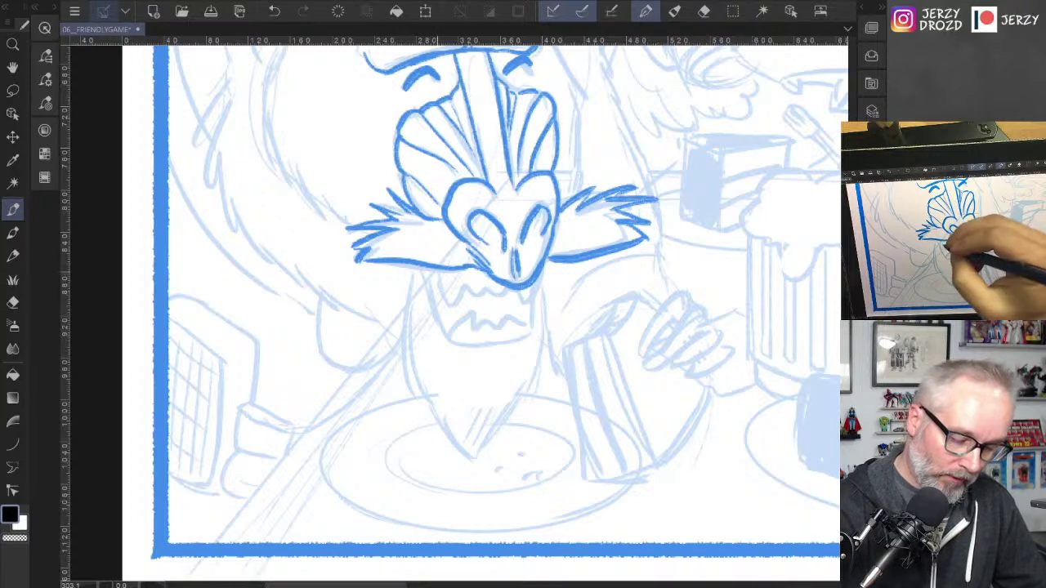
pyautogui.moveTo(434, 272)
pyautogui.mouseDown()
pyautogui.moveTo(454, 314)
pyautogui.moveTo(462, 290)
pyautogui.moveTo(525, 304)
pyautogui.moveTo(543, 273)
pyautogui.mouseUp()
pyautogui.moveTo(449, 338)
pyautogui.mouseDown()
pyautogui.moveTo(477, 310)
pyautogui.moveTo(494, 327)
pyautogui.moveTo(529, 317)
pyautogui.mouseUp()
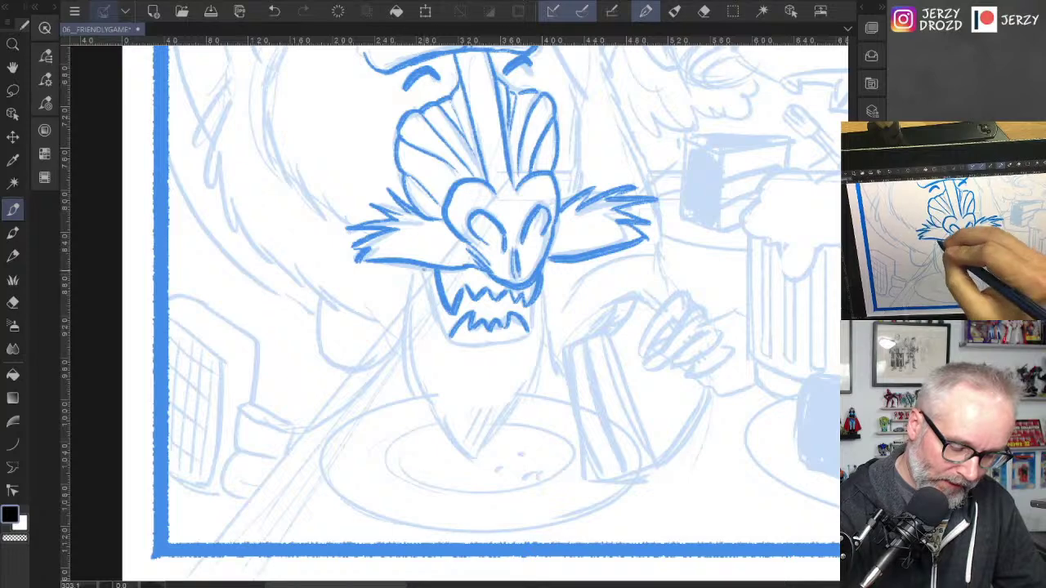
pyautogui.moveTo(425, 272)
pyautogui.mouseDown()
pyautogui.moveTo(447, 330)
pyautogui.moveTo(488, 346)
pyautogui.moveTo(533, 327)
pyautogui.moveTo(541, 301)
pyautogui.moveTo(531, 406)
pyautogui.moveTo(482, 459)
pyautogui.moveTo(401, 347)
pyautogui.moveTo(472, 460)
pyautogui.mouseUp()
pyautogui.moveTo(592, 198)
pyautogui.mouseDown()
pyautogui.moveTo(641, 356)
pyautogui.moveTo(647, 424)
pyautogui.mouseUp()
# Step: Draw the mandrill's left ear and the shaggy fur edge running down the left side of the face
pyautogui.moveTo(299, 248)
pyautogui.mouseDown()
pyautogui.moveTo(332, 263)
pyautogui.moveTo(312, 289)
pyautogui.mouseUp()
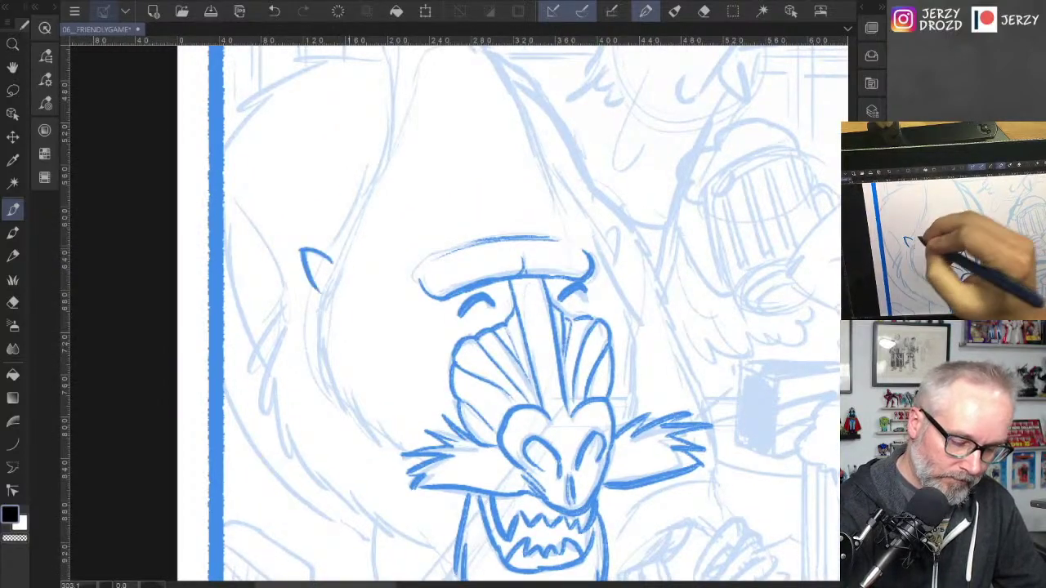
pyautogui.moveTo(356, 217)
pyautogui.mouseDown()
pyautogui.moveTo(309, 321)
pyautogui.moveTo(317, 389)
pyautogui.moveTo(335, 422)
pyautogui.mouseUp()
pyautogui.moveTo(330, 379); pyautogui.dragTo(377, 450)
pyautogui.moveTo(371, 430); pyautogui.dragTo(397, 459)
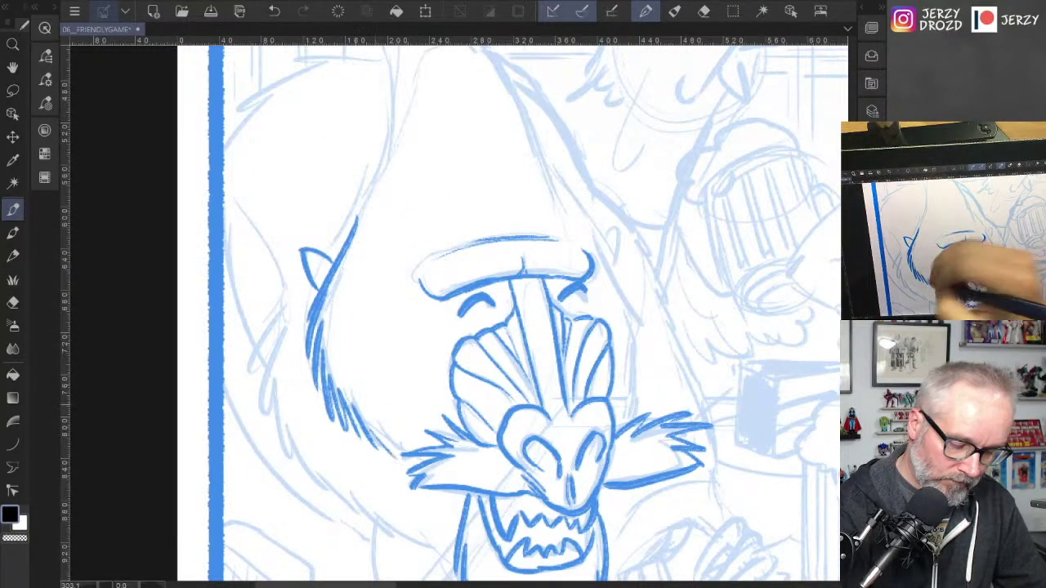
# Step: Extend the left contour of the mandrill's head upward and cap it with a spiky hair tuft
pyautogui.moveTo(572, 245)
pyautogui.mouseDown()
pyautogui.moveTo(602, 364)
pyautogui.moveTo(559, 320)
pyautogui.mouseUp()
pyautogui.moveTo(572, 278); pyautogui.dragTo(588, 328)
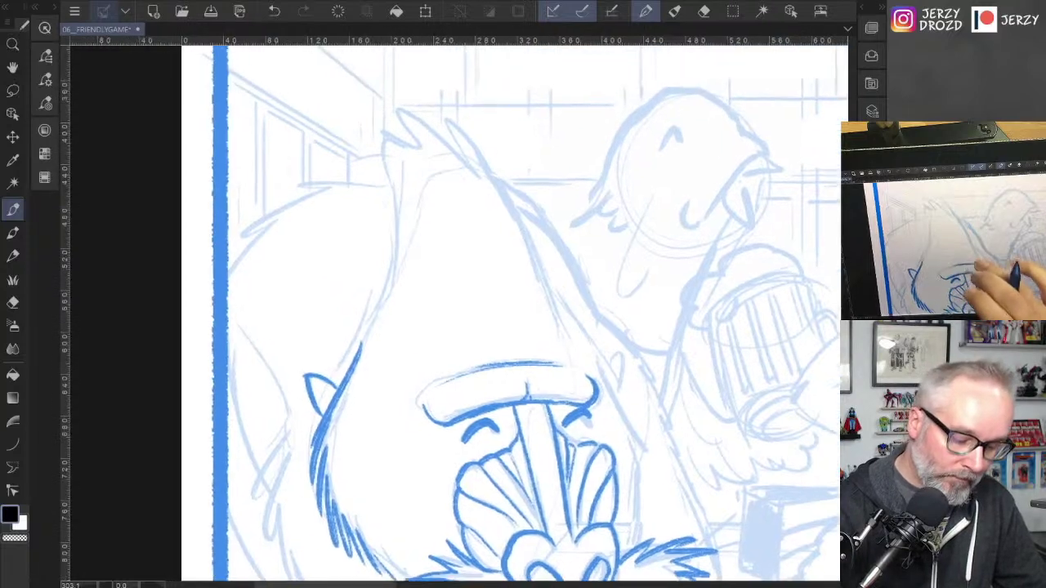
pyautogui.moveTo(378, 137)
pyautogui.mouseDown()
pyautogui.moveTo(395, 268)
pyautogui.moveTo(365, 338)
pyautogui.moveTo(397, 148)
pyautogui.moveTo(420, 145)
pyautogui.mouseUp()
pyautogui.moveTo(391, 108)
pyautogui.mouseDown()
pyautogui.moveTo(421, 146)
pyautogui.moveTo(468, 150)
pyautogui.mouseUp()
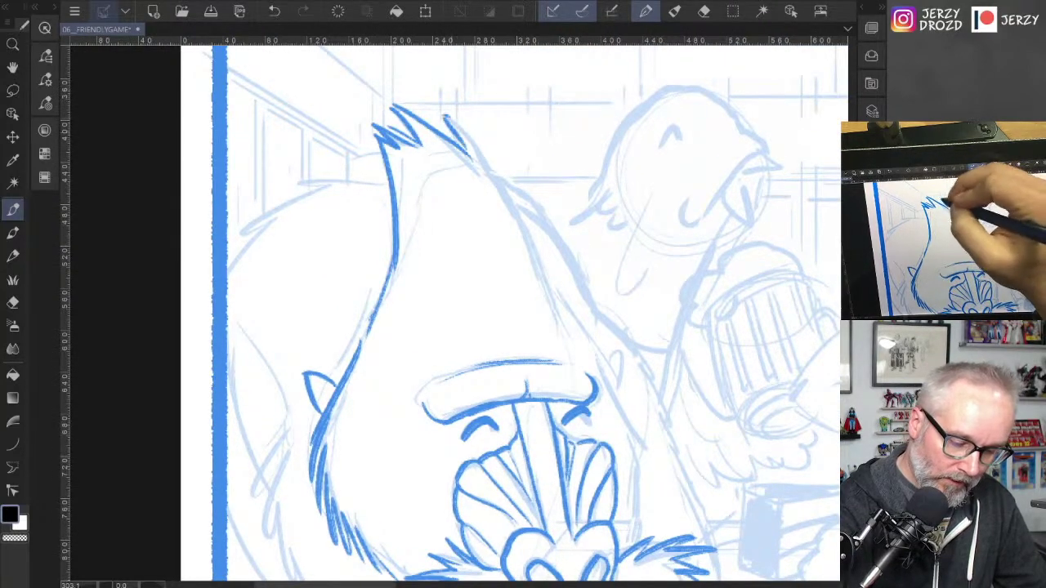
# Step: Draw the right contour of the mandrill's head from the hair tuft past the right ear to the cheek whiskers
pyautogui.moveTo(447, 116); pyautogui.dragTo(580, 350)
pyautogui.moveTo(550, 286); pyautogui.dragTo(613, 377)
pyautogui.moveTo(603, 360)
pyautogui.mouseDown()
pyautogui.moveTo(616, 348)
pyautogui.moveTo(613, 389)
pyautogui.moveTo(631, 423)
pyautogui.mouseUp()
pyautogui.moveTo(610, 374)
pyautogui.mouseDown()
pyautogui.moveTo(648, 442)
pyautogui.moveTo(639, 473)
pyautogui.mouseUp()
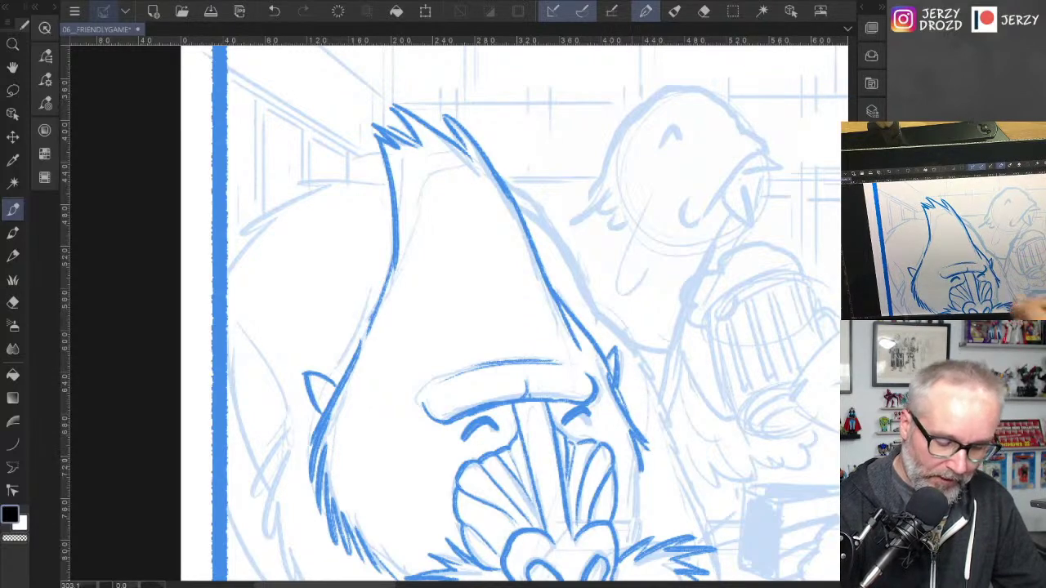
pyautogui.moveTo(768, 404); pyautogui.dragTo(748, 233)
pyautogui.moveTo(622, 294); pyautogui.dragTo(614, 364)
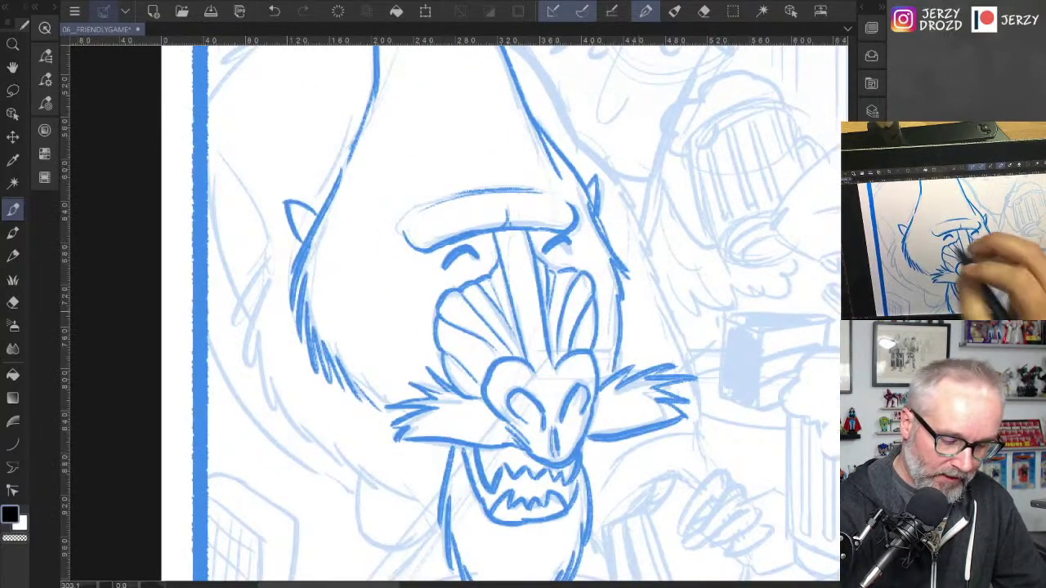
# Step: Draw the shaggy mane and arm fur at the mandrill's left, plus the arched back meeting the panel border
pyautogui.moveTo(271, 236); pyautogui.dragTo(232, 312)
pyautogui.moveTo(267, 273)
pyautogui.mouseDown()
pyautogui.moveTo(237, 346)
pyautogui.moveTo(254, 388)
pyautogui.moveTo(286, 423)
pyautogui.moveTo(420, 507)
pyautogui.mouseUp()
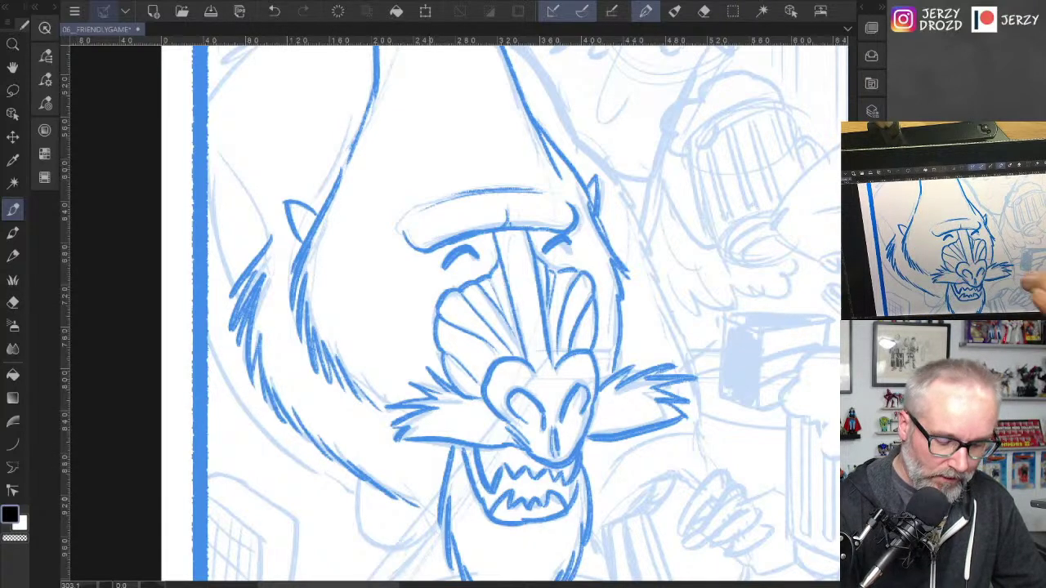
pyautogui.moveTo(735, 442); pyautogui.dragTo(757, 346)
pyautogui.moveTo(613, 246); pyautogui.dragTo(709, 463)
pyautogui.moveTo(330, 282)
pyautogui.mouseDown()
pyautogui.moveTo(329, 364)
pyautogui.moveTo(342, 420)
pyautogui.mouseUp()
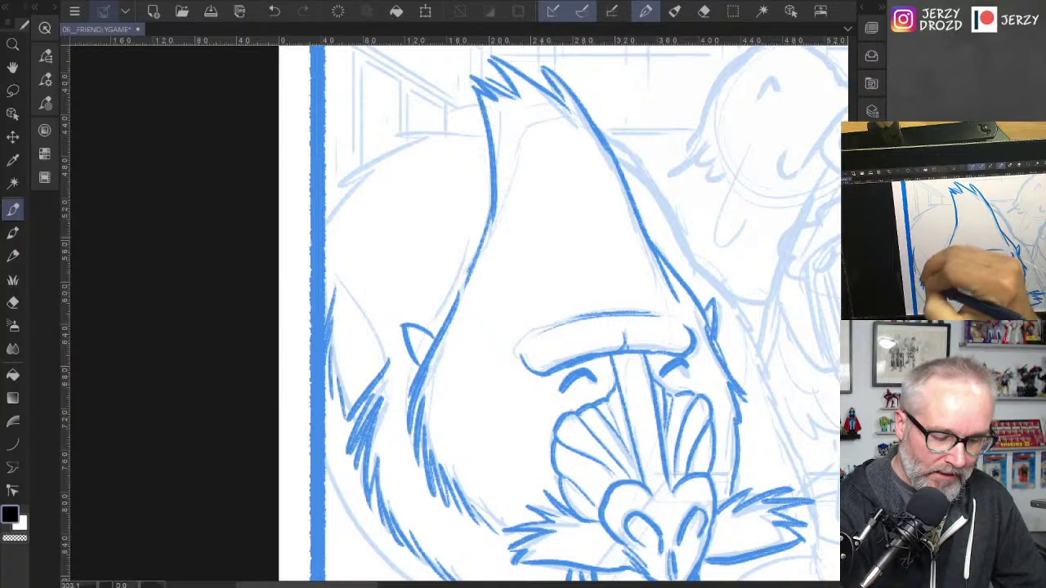
pyautogui.moveTo(478, 116)
pyautogui.mouseDown()
pyautogui.moveTo(445, 105)
pyautogui.moveTo(372, 146)
pyautogui.moveTo(326, 223)
pyautogui.mouseUp()
# Step: Draw the mandrill's right shoulder and upper arm contour behind the head, replacing the unwanted fur strokes
pyautogui.moveTo(611, 147); pyautogui.dragTo(696, 271)
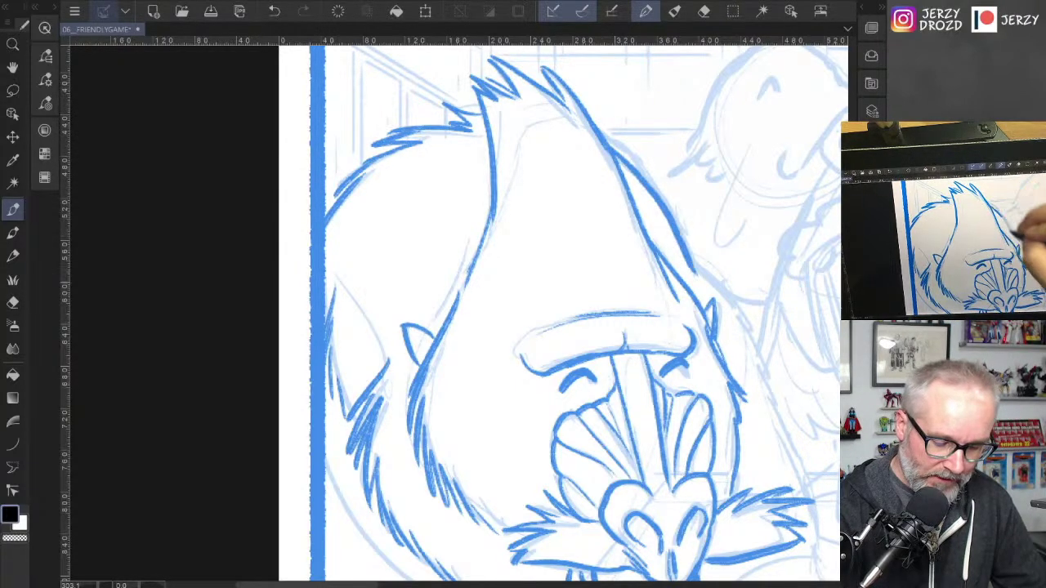
pyautogui.moveTo(727, 368); pyautogui.dragTo(556, 288)
pyautogui.moveTo(521, 186)
pyautogui.mouseDown()
pyautogui.moveTo(574, 232)
pyautogui.moveTo(576, 252)
pyautogui.moveTo(528, 221)
pyautogui.mouseUp()
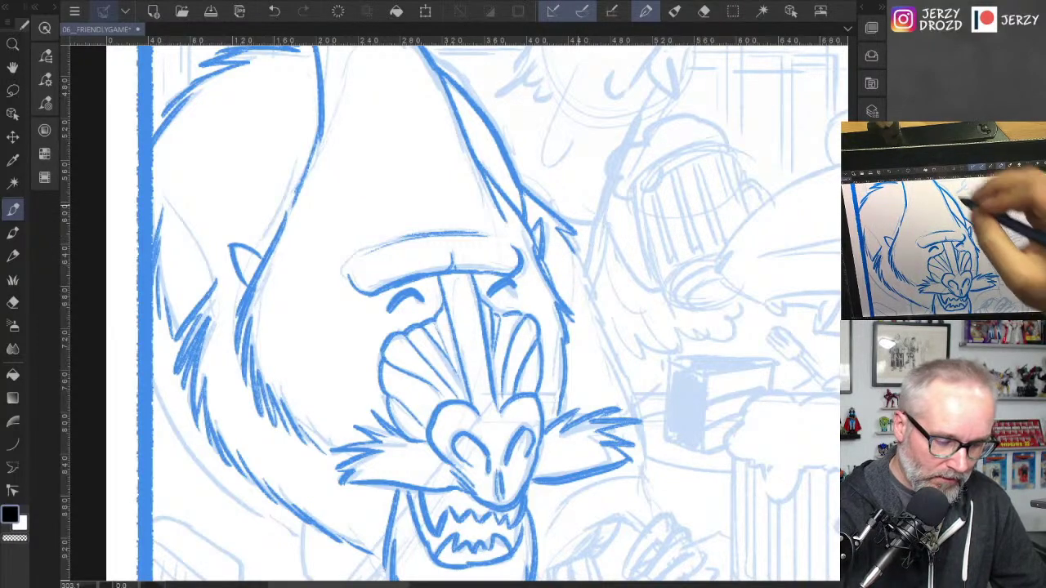
pyautogui.click(275, 11)
pyautogui.click(274, 12)
pyautogui.moveTo(521, 191)
pyautogui.mouseDown()
pyautogui.moveTo(527, 219)
pyautogui.moveTo(558, 229)
pyautogui.moveTo(572, 307)
pyautogui.mouseUp()
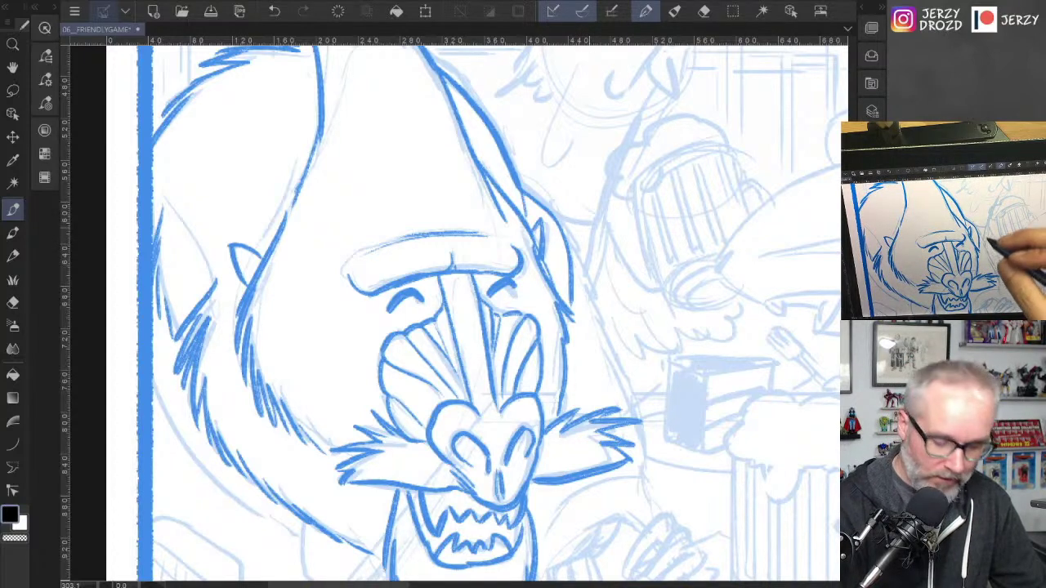
pyautogui.moveTo(568, 235); pyautogui.dragTo(642, 426)
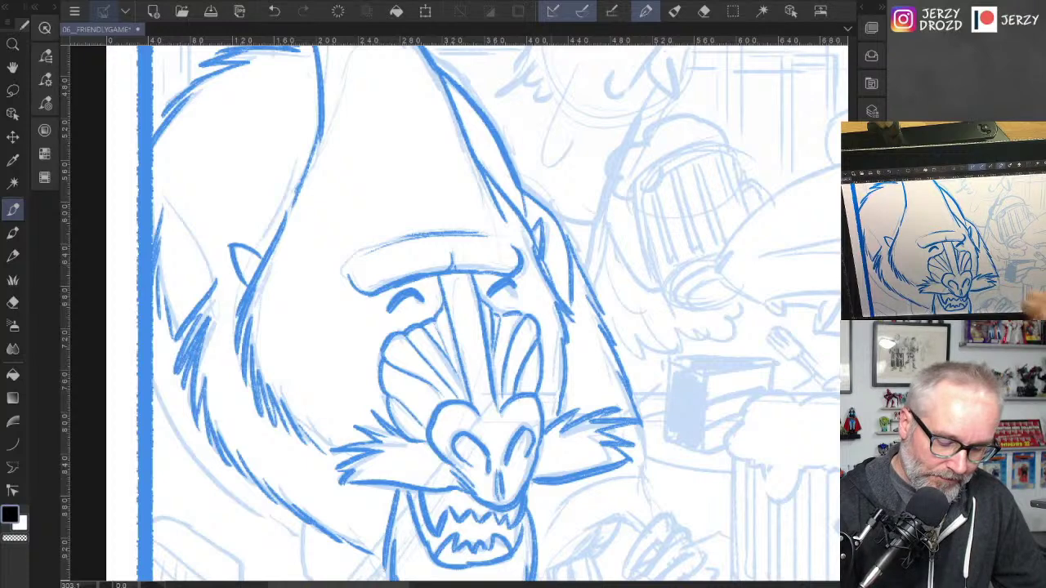
# Step: Draw the mandrill's clawed fingers gripping the cake slice and the slice's wavy inner edge
pyautogui.moveTo(719, 441); pyautogui.dragTo(704, 268)
pyautogui.moveTo(659, 341)
pyautogui.mouseDown()
pyautogui.moveTo(619, 370)
pyautogui.moveTo(609, 404)
pyautogui.moveTo(644, 364)
pyautogui.moveTo(611, 415)
pyautogui.moveTo(649, 400)
pyautogui.moveTo(666, 381)
pyautogui.moveTo(637, 387)
pyautogui.moveTo(613, 413)
pyautogui.moveTo(661, 384)
pyautogui.moveTo(659, 360)
pyautogui.moveTo(673, 379)
pyautogui.moveTo(642, 415)
pyautogui.mouseUp()
pyautogui.hotkey('ctrl', 'z')
pyautogui.hotkey('ctrl', 'z')
pyautogui.moveTo(692, 384)
pyautogui.mouseDown()
pyautogui.moveTo(650, 415)
pyautogui.moveTo(696, 403)
pyautogui.moveTo(659, 426)
pyautogui.mouseUp()
pyautogui.moveTo(618, 344)
pyautogui.mouseDown()
pyautogui.moveTo(578, 376)
pyautogui.moveTo(610, 500)
pyautogui.mouseUp()
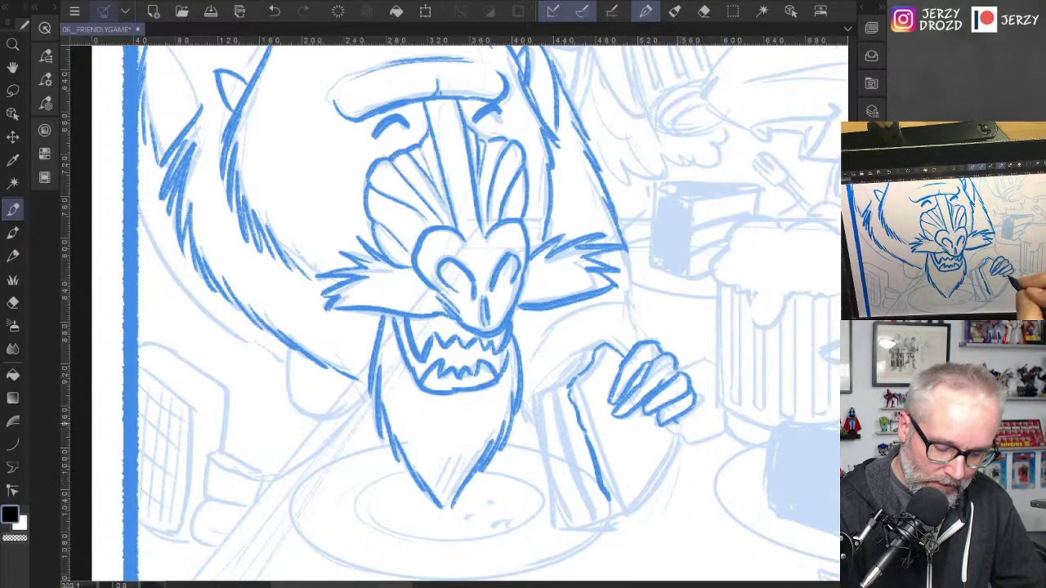
# Step: Complete the cake slice with its curved back, layer lines and bottom edge
pyautogui.moveTo(681, 420)
pyautogui.mouseDown()
pyautogui.moveTo(658, 487)
pyautogui.moveTo(625, 517)
pyautogui.mouseUp()
pyautogui.moveTo(559, 394)
pyautogui.mouseDown()
pyautogui.moveTo(590, 519)
pyautogui.moveTo(572, 504)
pyautogui.moveTo(579, 524)
pyautogui.mouseUp()
pyautogui.moveTo(582, 358)
pyautogui.mouseDown()
pyautogui.moveTo(561, 385)
pyautogui.moveTo(552, 389)
pyautogui.moveTo(567, 363)
pyautogui.moveTo(529, 395)
pyautogui.moveTo(542, 487)
pyautogui.moveTo(554, 528)
pyautogui.moveTo(614, 512)
pyautogui.mouseUp()
pyautogui.moveTo(545, 530)
pyautogui.mouseDown()
pyautogui.moveTo(559, 536)
pyautogui.moveTo(634, 511)
pyautogui.mouseUp()
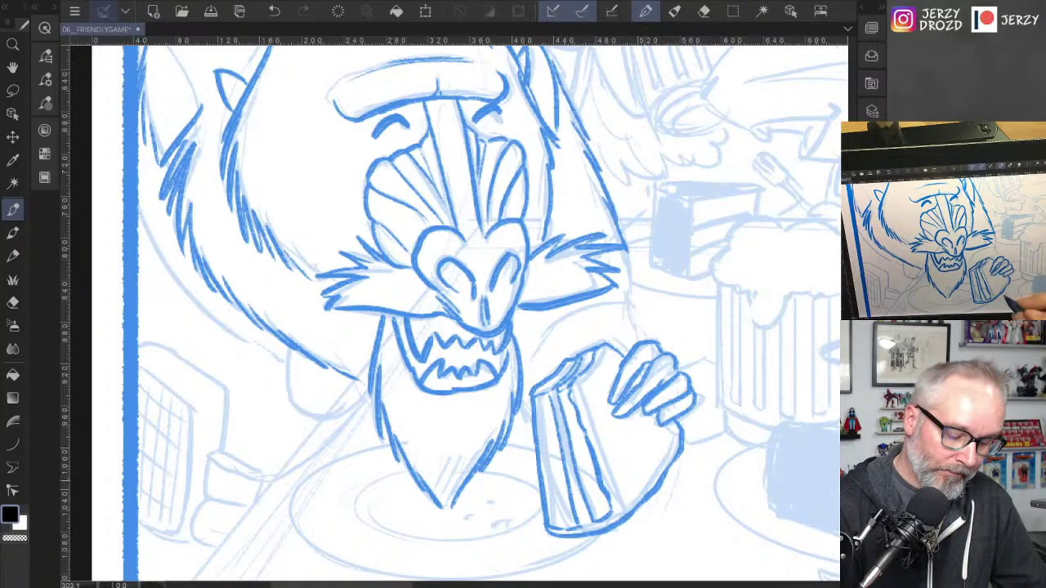
# Step: Draw the plate under the mandrill's beard with its outer rim, inner ellipse and crumbs
pyautogui.moveTo(445, 507)
pyautogui.mouseDown()
pyautogui.moveTo(556, 310)
pyautogui.moveTo(518, 357)
pyautogui.moveTo(515, 278)
pyautogui.moveTo(450, 299)
pyautogui.moveTo(448, 330)
pyautogui.moveTo(480, 336)
pyautogui.moveTo(557, 287)
pyautogui.mouseUp()
pyautogui.click(275, 11)
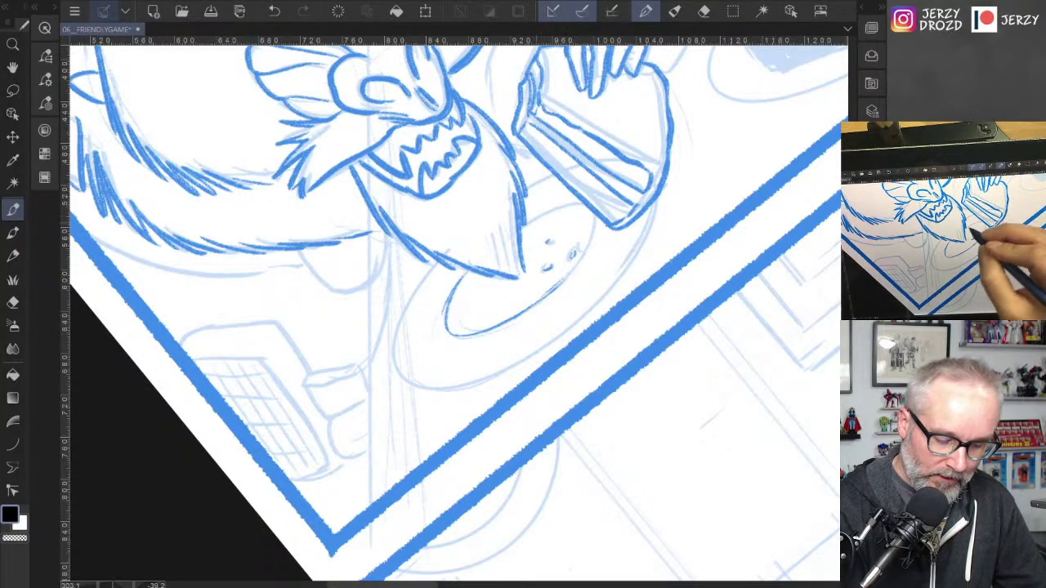
pyautogui.moveTo(524, 222)
pyautogui.mouseDown()
pyautogui.moveTo(577, 206)
pyautogui.moveTo(590, 255)
pyautogui.mouseUp()
pyautogui.moveTo(438, 264)
pyautogui.mouseDown()
pyautogui.moveTo(391, 352)
pyautogui.moveTo(433, 391)
pyautogui.moveTo(517, 366)
pyautogui.moveTo(586, 317)
pyautogui.mouseUp()
pyautogui.moveTo(657, 202)
pyautogui.mouseDown()
pyautogui.moveTo(638, 252)
pyautogui.moveTo(572, 326)
pyautogui.mouseUp()
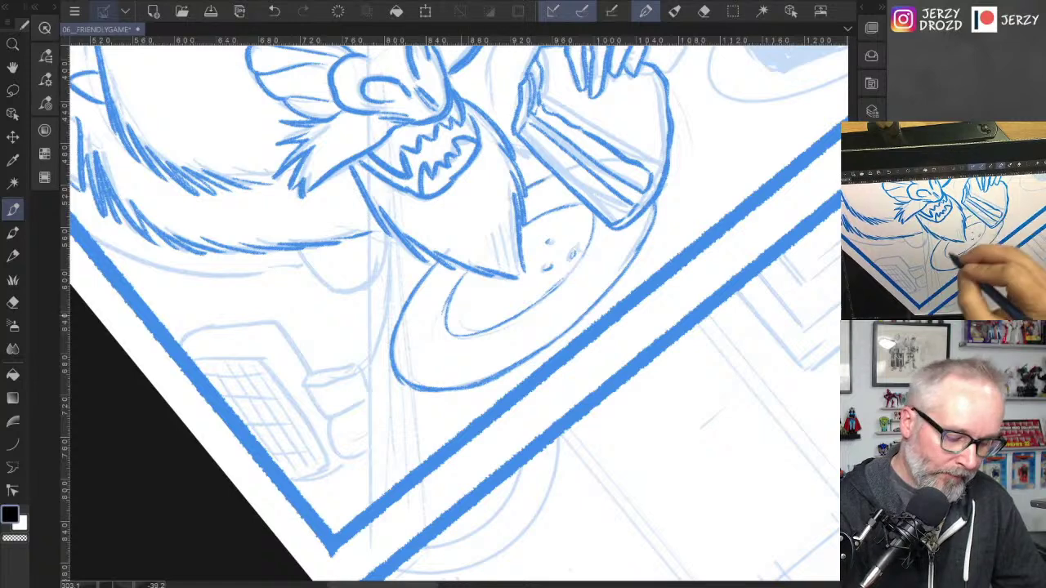
pyautogui.moveTo(474, 273); pyautogui.dragTo(456, 318)
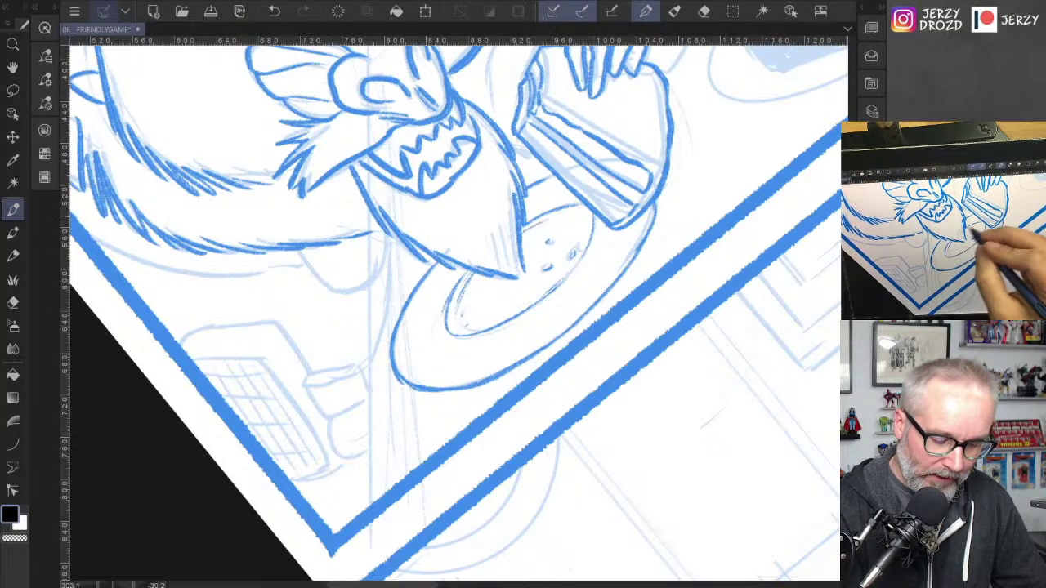
pyautogui.moveTo(499, 351); pyautogui.dragTo(545, 337)
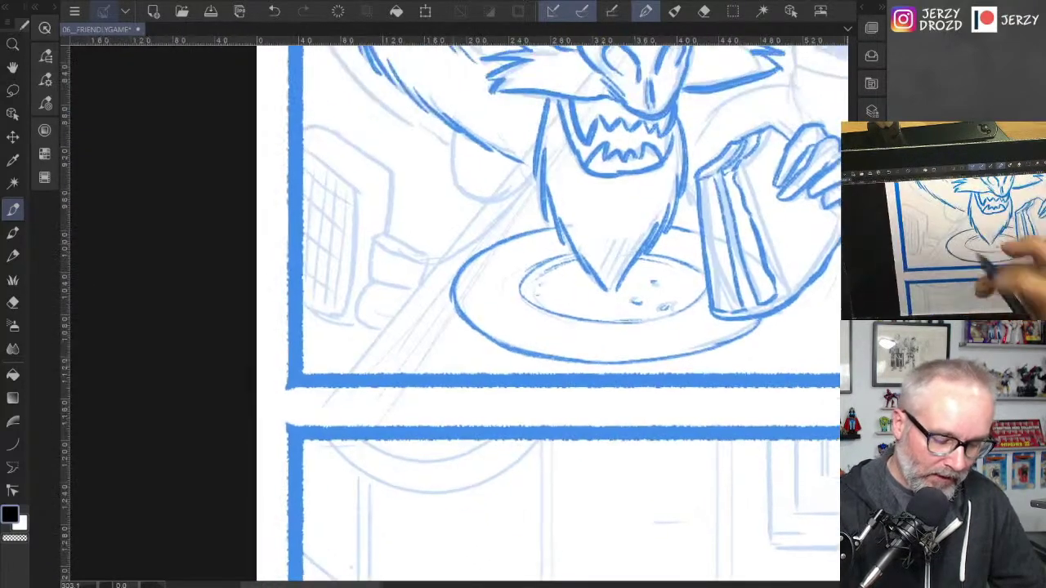
# Step: Draw the slanted table edge beside the plate and the mandrill's elbow resting behind it
pyautogui.moveTo(441, 260); pyautogui.dragTo(343, 373)
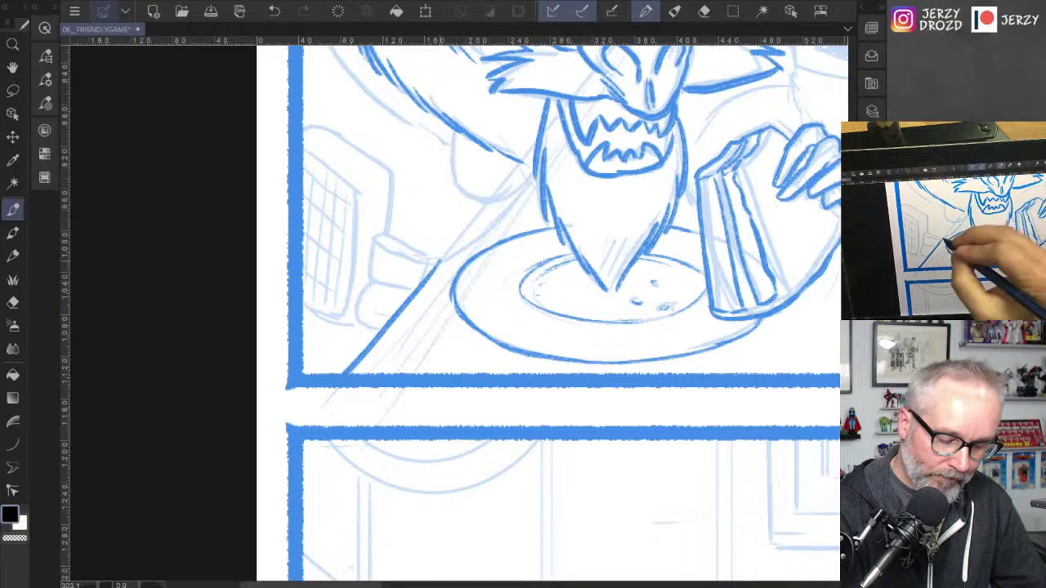
pyautogui.moveTo(438, 263); pyautogui.dragTo(533, 186)
pyautogui.moveTo(456, 135)
pyautogui.mouseDown()
pyautogui.moveTo(455, 183)
pyautogui.moveTo(532, 181)
pyautogui.mouseUp()
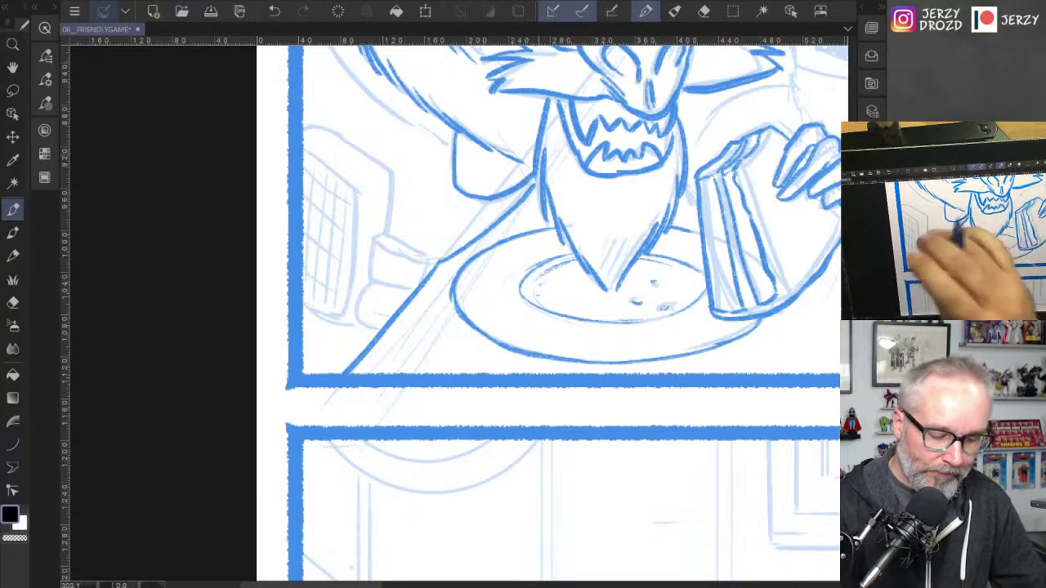
# Step: Draw the outer contour of the mandrill's left arm from the panel border to the elbow and undo stray strokes
pyautogui.moveTo(458, 245); pyautogui.dragTo(574, 451)
pyautogui.moveTo(420, 191); pyautogui.dragTo(570, 340)
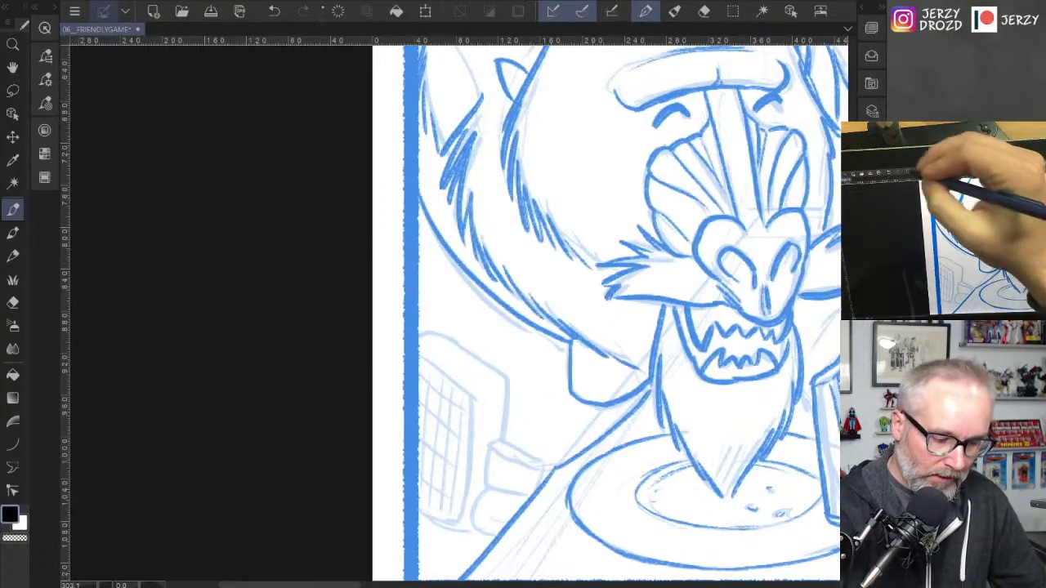
pyautogui.hotkey('ctrl', 'z')
pyautogui.moveTo(420, 198)
pyautogui.mouseDown()
pyautogui.moveTo(568, 358)
pyautogui.moveTo(428, 219)
pyautogui.moveTo(420, 195)
pyautogui.mouseUp()
pyautogui.hotkey('ctrl', 'z')
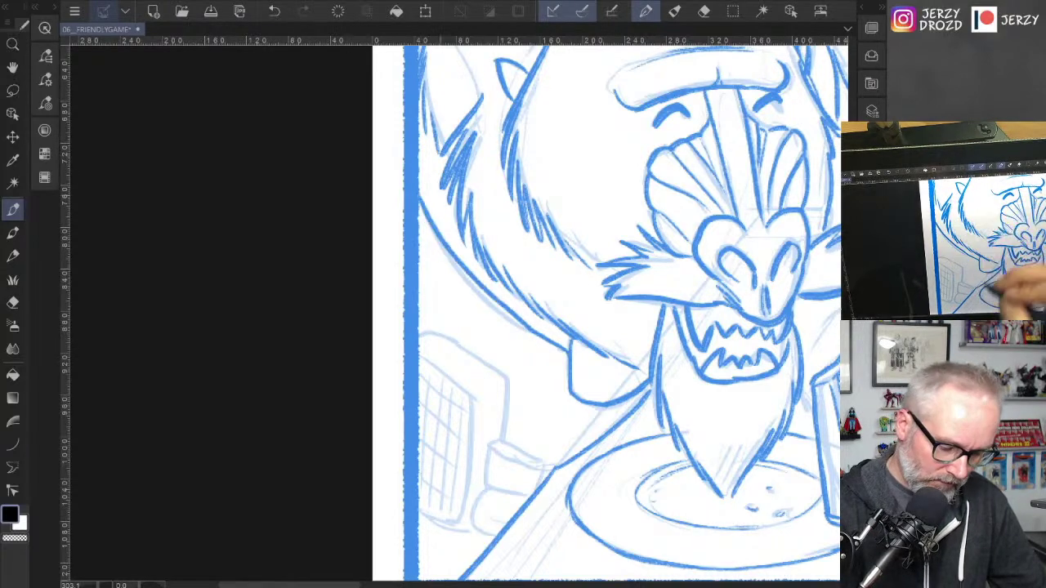
# Step: Draw the frame of the latticed object beside the panel border, with its inner edges, outer side and lower edge
pyautogui.moveTo(740, 351)
pyautogui.mouseDown()
pyautogui.moveTo(723, 247)
pyautogui.moveTo(766, 373)
pyautogui.mouseUp()
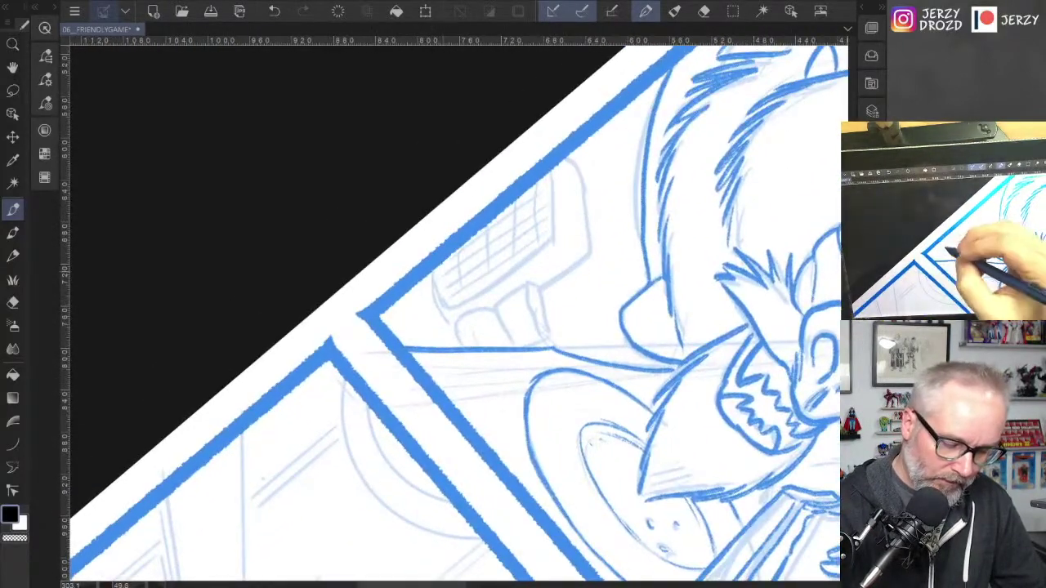
pyautogui.moveTo(446, 262)
pyautogui.mouseDown()
pyautogui.moveTo(454, 299)
pyautogui.moveTo(437, 310)
pyautogui.moveTo(541, 247)
pyautogui.mouseUp()
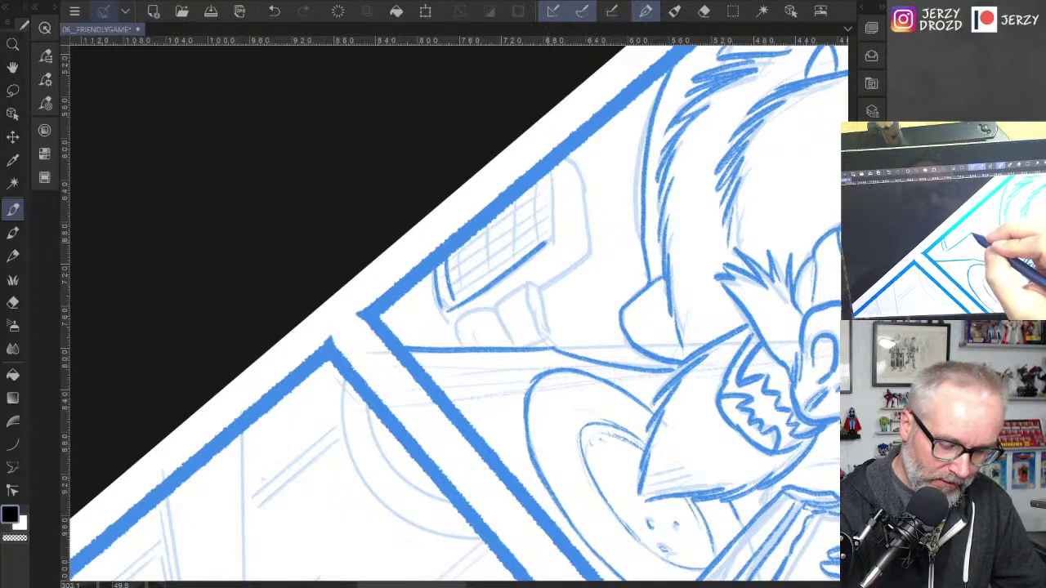
pyautogui.moveTo(548, 174); pyautogui.dragTo(553, 242)
pyautogui.moveTo(567, 156); pyautogui.dragTo(593, 253)
pyautogui.moveTo(594, 253)
pyautogui.mouseDown()
pyautogui.moveTo(543, 293)
pyautogui.moveTo(518, 286)
pyautogui.moveTo(516, 353)
pyautogui.mouseUp()
# Step: Draw the two small rounded blocks under the latticed frame, clean up the overlapping line and close the frame's corner
pyautogui.moveTo(528, 286)
pyautogui.mouseDown()
pyautogui.moveTo(543, 339)
pyautogui.moveTo(556, 336)
pyautogui.moveTo(530, 349)
pyautogui.mouseUp()
pyautogui.press('e')
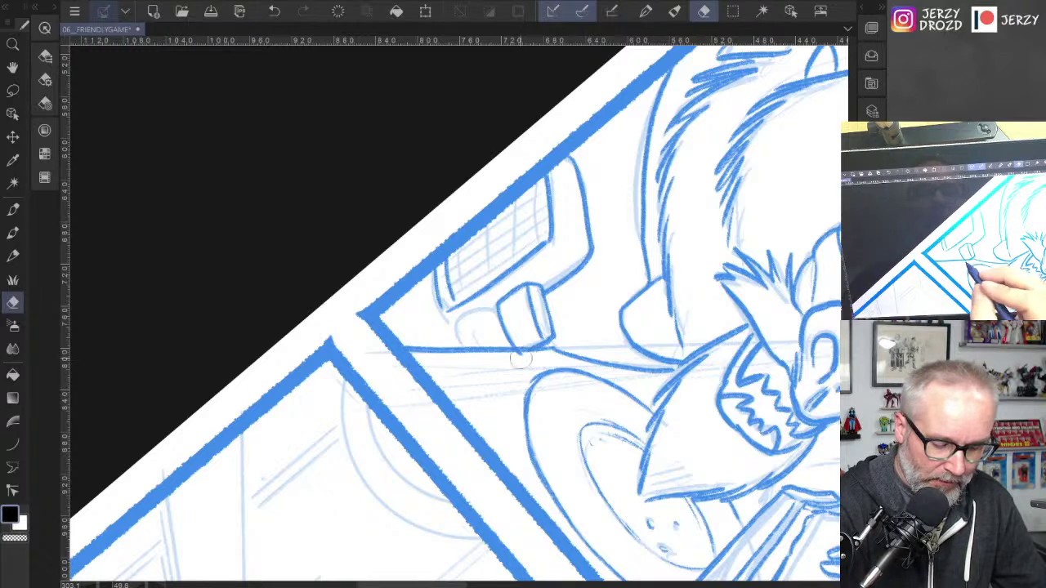
pyautogui.press('p')
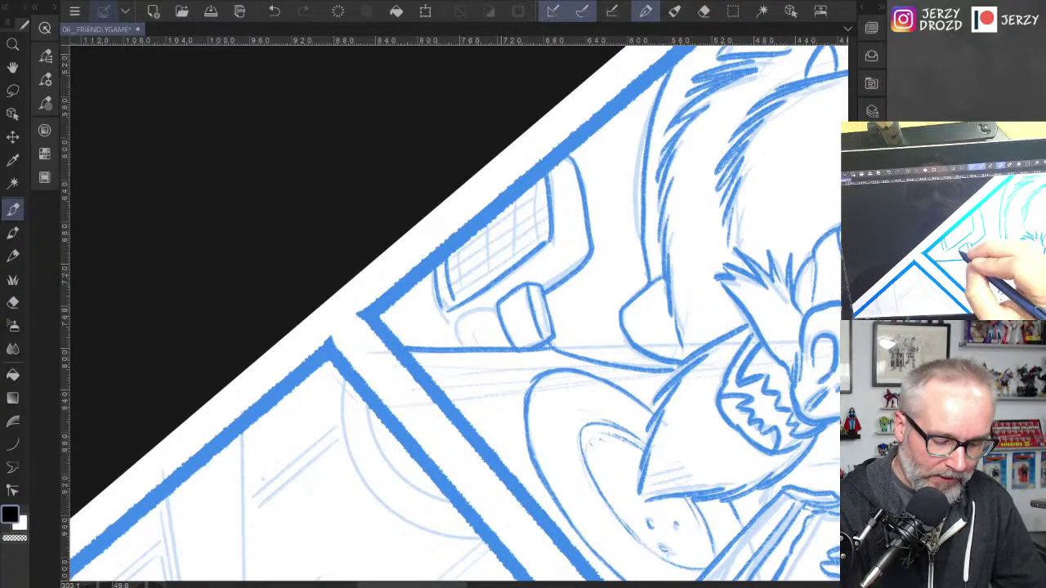
pyautogui.moveTo(495, 304)
pyautogui.mouseDown()
pyautogui.moveTo(455, 329)
pyautogui.moveTo(462, 348)
pyautogui.mouseUp()
pyautogui.moveTo(435, 271); pyautogui.dragTo(449, 325)
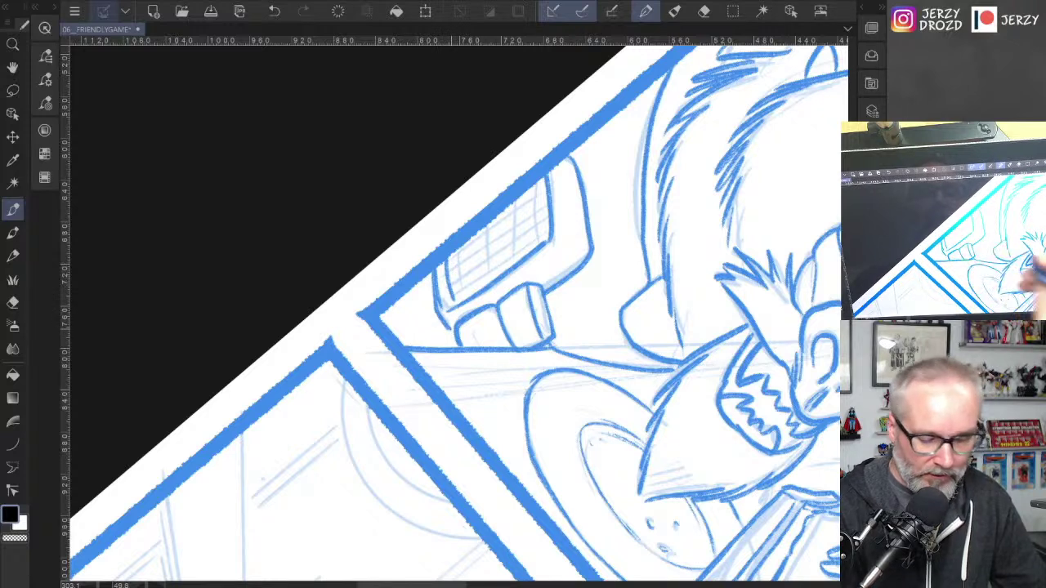
# Step: Fill the latticed frame with a grid of lengthwise and crosswise lines following the rough sketch
pyautogui.moveTo(534, 187); pyautogui.dragTo(536, 240)
pyautogui.moveTo(502, 216)
pyautogui.mouseDown()
pyautogui.moveTo(496, 273)
pyautogui.moveTo(481, 285)
pyautogui.mouseUp()
pyautogui.moveTo(463, 246); pyautogui.dragTo(470, 292)
pyautogui.moveTo(527, 249); pyautogui.dragTo(541, 241)
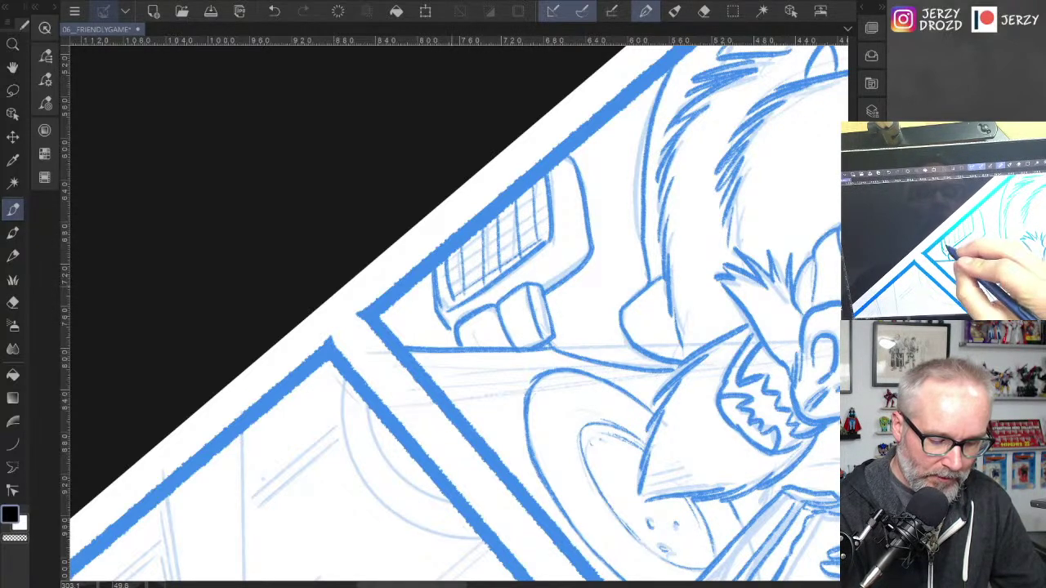
pyautogui.moveTo(453, 285)
pyautogui.mouseDown()
pyautogui.moveTo(546, 221)
pyautogui.moveTo(546, 208)
pyautogui.mouseUp()
pyautogui.moveTo(455, 257); pyautogui.dragTo(540, 196)
# Step: Touch up the pointed tip of the mandrill's beard above the plate with short hair strokes
pyautogui.moveTo(760, 409); pyautogui.dragTo(472, 400)
pyautogui.scroll(-4, 645, 360)
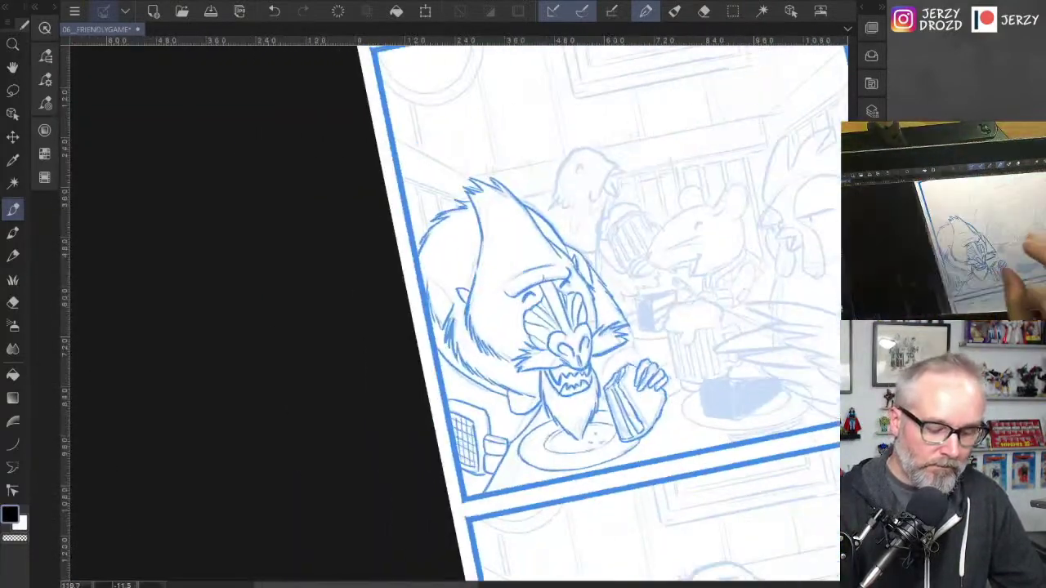
pyautogui.moveTo(646, 359); pyautogui.dragTo(468, 348)
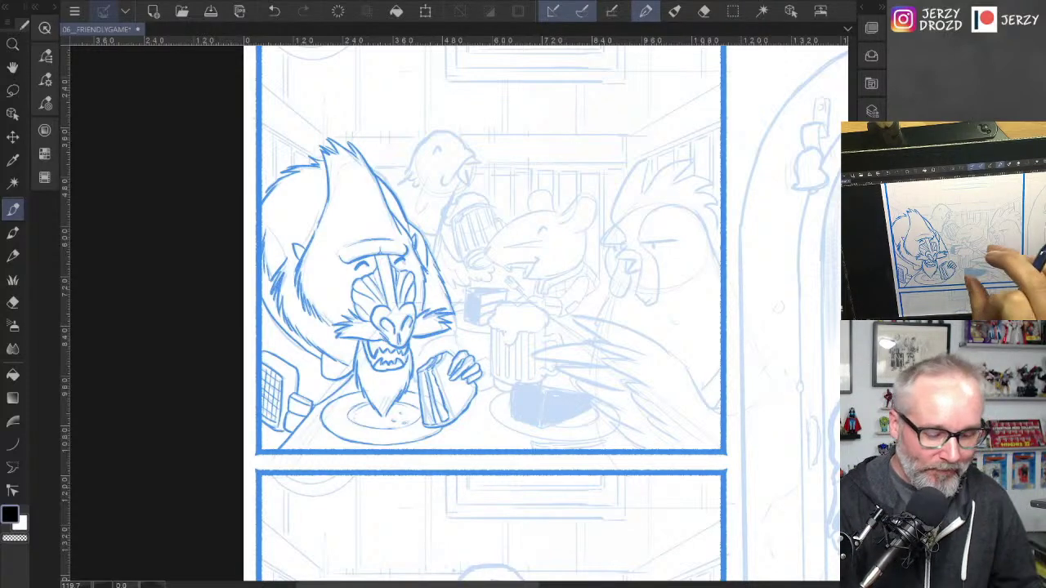
pyautogui.scroll(3, 479, 356)
pyautogui.moveTo(441, 295); pyautogui.dragTo(451, 341)
pyautogui.moveTo(379, 387); pyautogui.dragTo(374, 402)
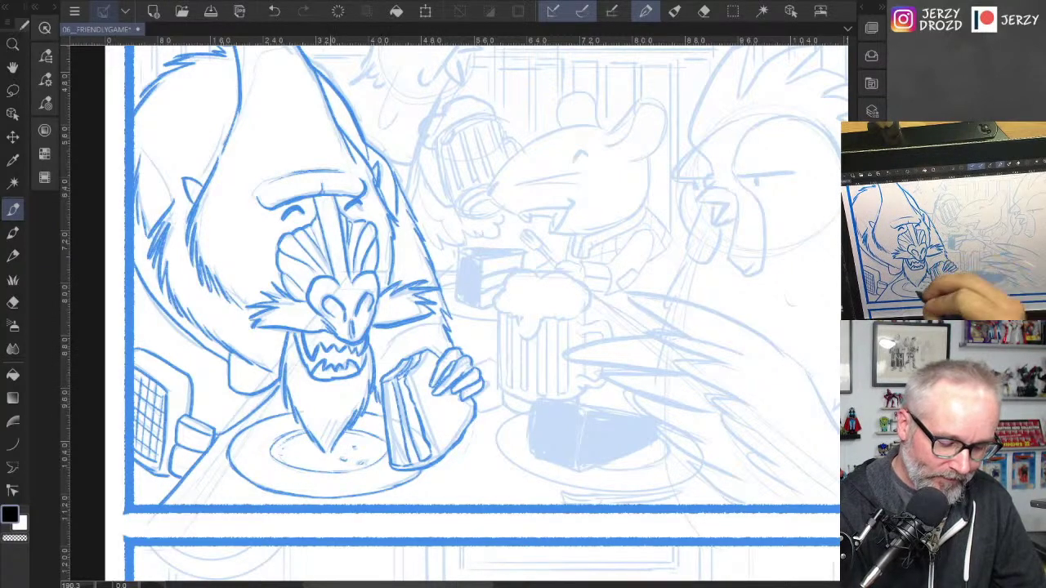
pyautogui.moveTo(334, 440); pyautogui.dragTo(327, 457)
pyautogui.moveTo(337, 427); pyautogui.dragTo(326, 456)
pyautogui.moveTo(318, 433); pyautogui.dragTo(325, 452)
# Step: Draw the bird's head behind the mandrill with its open beak, closed eye, cheek feathers and throat line
pyautogui.scroll(3, 455, 313)
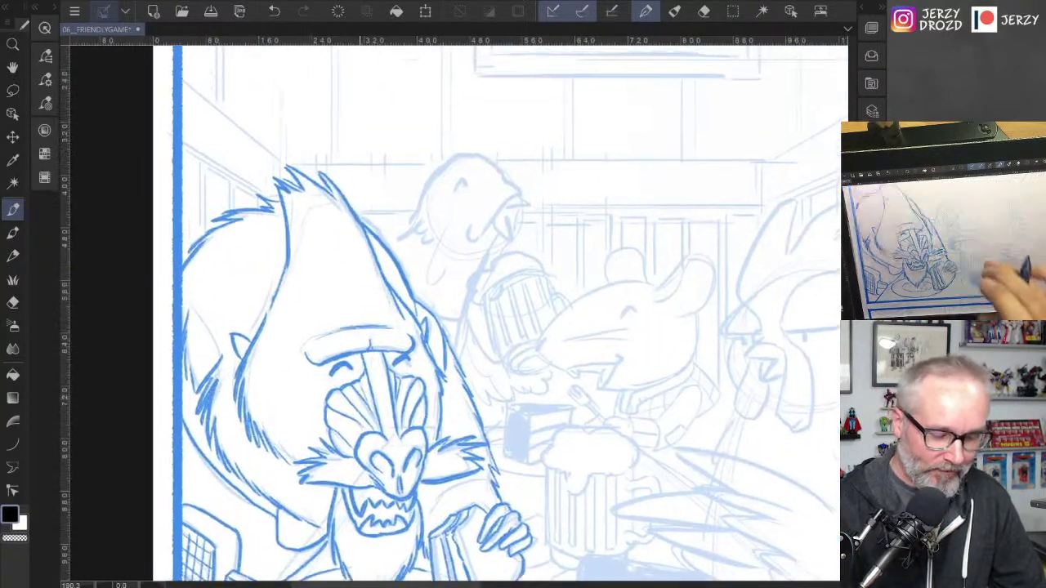
pyautogui.scroll(1, 455, 313)
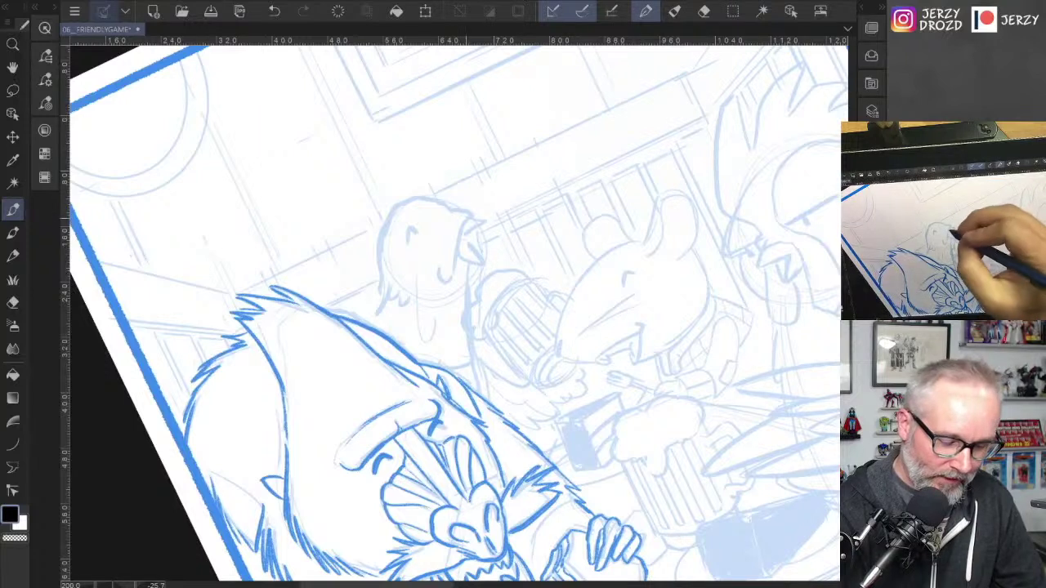
pyautogui.moveTo(469, 217); pyautogui.dragTo(448, 279)
pyautogui.moveTo(468, 217)
pyautogui.mouseDown()
pyautogui.moveTo(487, 222)
pyautogui.moveTo(461, 240)
pyautogui.moveTo(479, 260)
pyautogui.moveTo(469, 268)
pyautogui.moveTo(460, 270)
pyautogui.moveTo(482, 253)
pyautogui.moveTo(454, 210)
pyautogui.moveTo(427, 196)
pyautogui.moveTo(379, 242)
pyautogui.moveTo(376, 327)
pyautogui.mouseUp()
pyautogui.moveTo(410, 227); pyautogui.dragTo(413, 239)
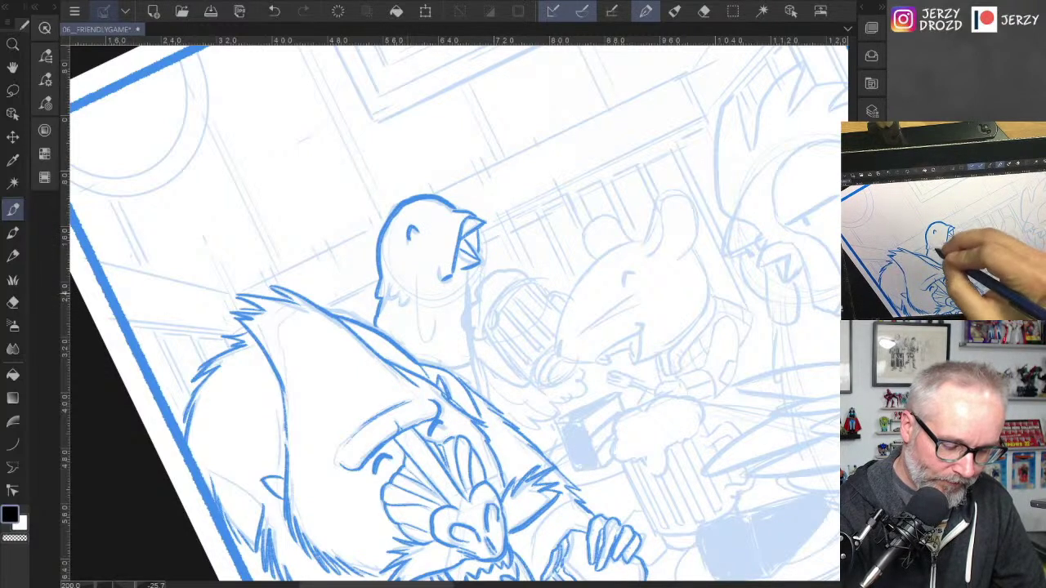
pyautogui.moveTo(396, 282); pyautogui.dragTo(411, 309)
pyautogui.moveTo(410, 292); pyautogui.dragTo(416, 305)
pyautogui.moveTo(423, 269); pyautogui.dragTo(426, 335)
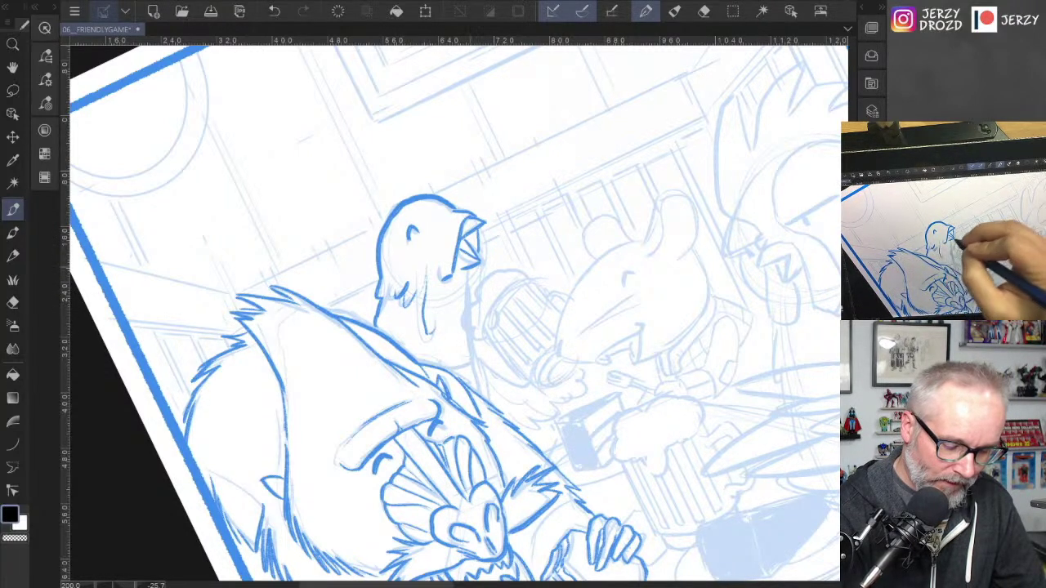
# Step: Draw the front of the bird's neck and chest down to the mandrill's back and clean up the overlap
pyautogui.moveTo(466, 269)
pyautogui.mouseDown()
pyautogui.moveTo(468, 363)
pyautogui.moveTo(480, 391)
pyautogui.mouseUp()
pyautogui.press('e')
pyautogui.click(12, 210)
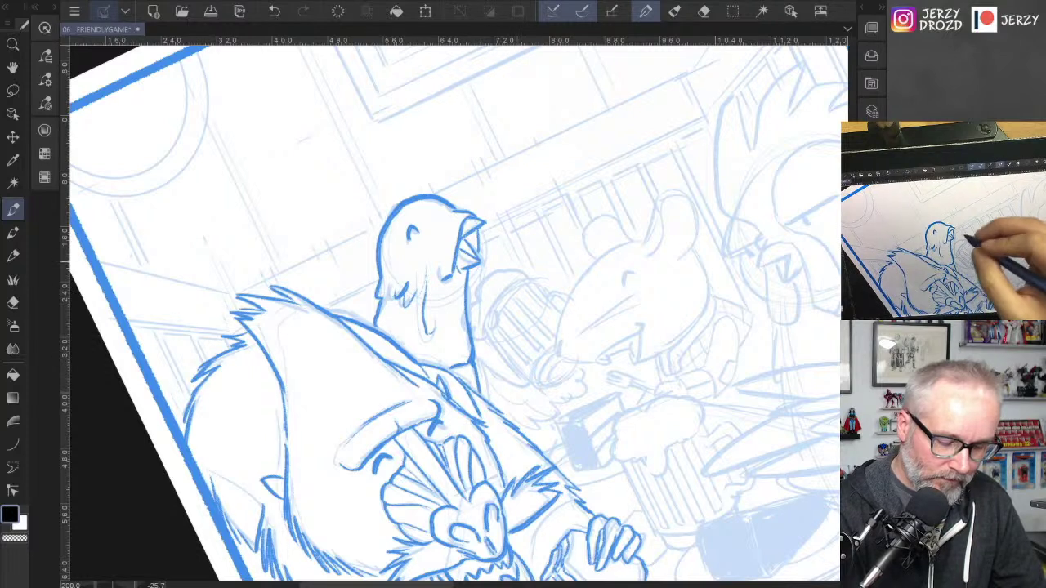
# Step: Draw the foam spilling over the rim of the bird's beer mug and tidy its edge against the chest
pyautogui.moveTo(533, 273)
pyautogui.mouseDown()
pyautogui.moveTo(490, 283)
pyautogui.moveTo(471, 310)
pyautogui.moveTo(482, 343)
pyautogui.moveTo(497, 304)
pyautogui.moveTo(521, 281)
pyautogui.mouseUp()
pyautogui.press('e')
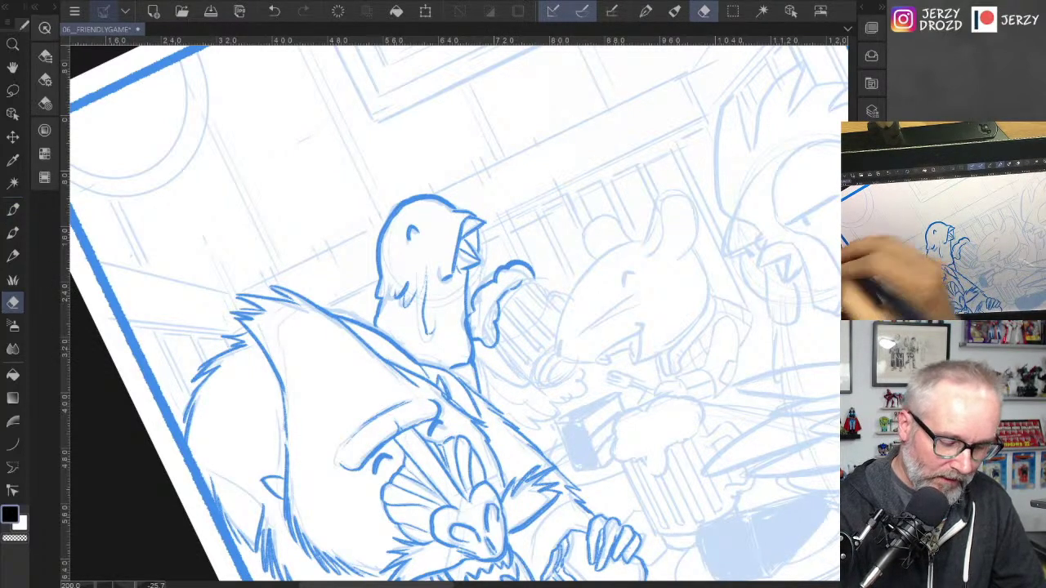
pyautogui.press('p')
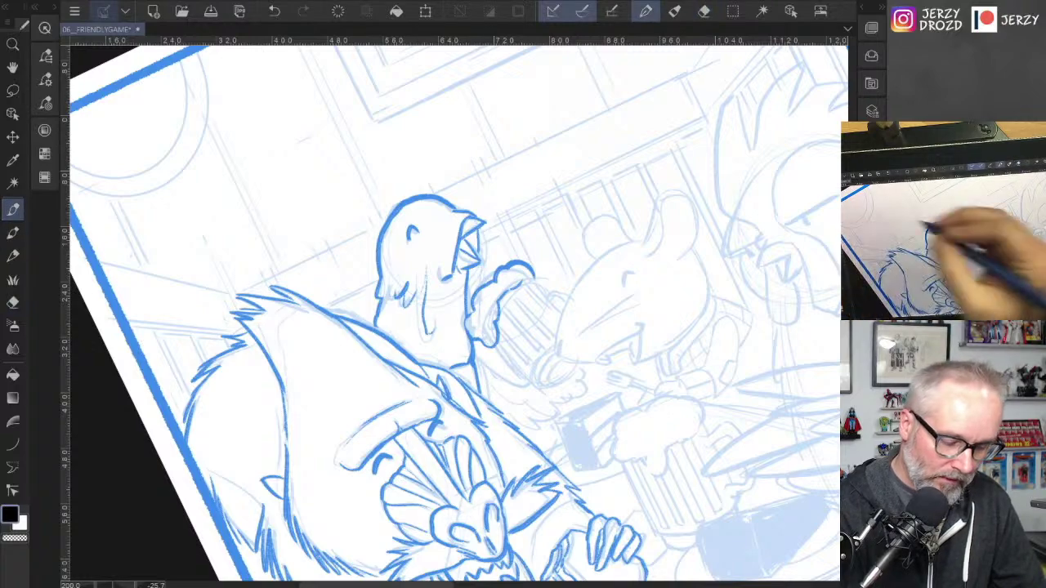
pyautogui.moveTo(471, 316); pyautogui.dragTo(466, 326)
# Step: Draw the straight side edge of the bird's mug below the foam, undoing and redrawing the stroke
pyautogui.hotkey('ctrl', '@')
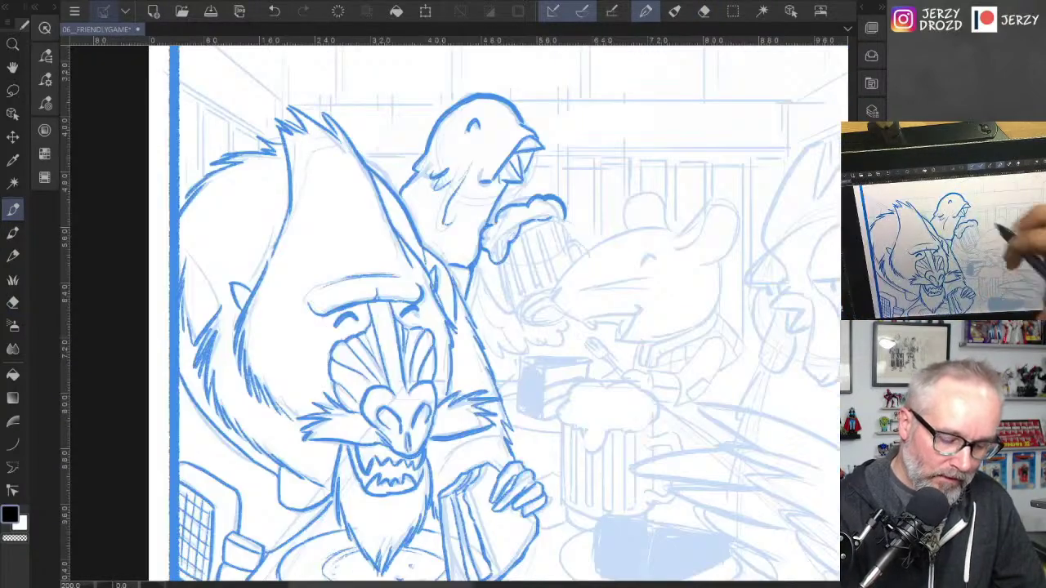
pyautogui.moveTo(563, 221); pyautogui.dragTo(574, 270)
pyautogui.moveTo(621, 352); pyautogui.dragTo(523, 229)
pyautogui.scroll(3, 495, 407)
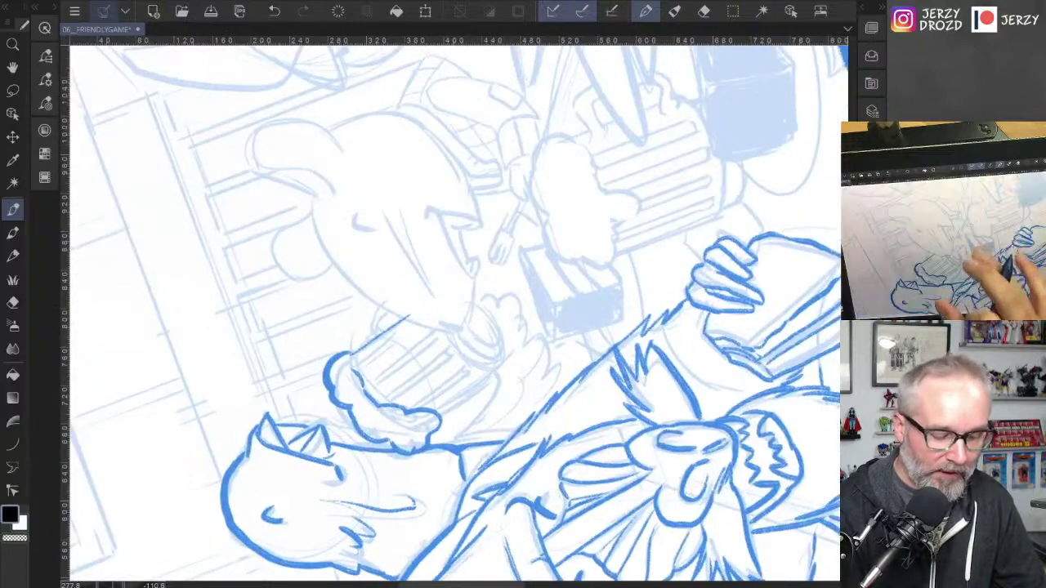
pyautogui.moveTo(523, 343); pyautogui.dragTo(535, 298)
pyautogui.click(275, 11)
pyautogui.moveTo(364, 301); pyautogui.dragTo(409, 275)
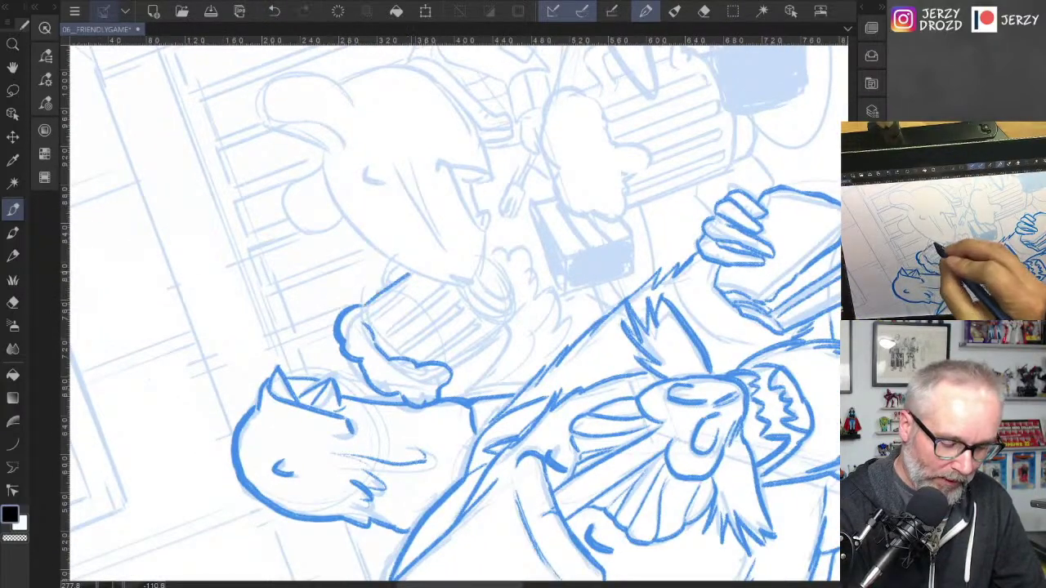
# Step: Draw the parallel vertical ribs on the glass of the bird's mug from the foam to the base
pyautogui.moveTo(370, 319); pyautogui.dragTo(419, 277)
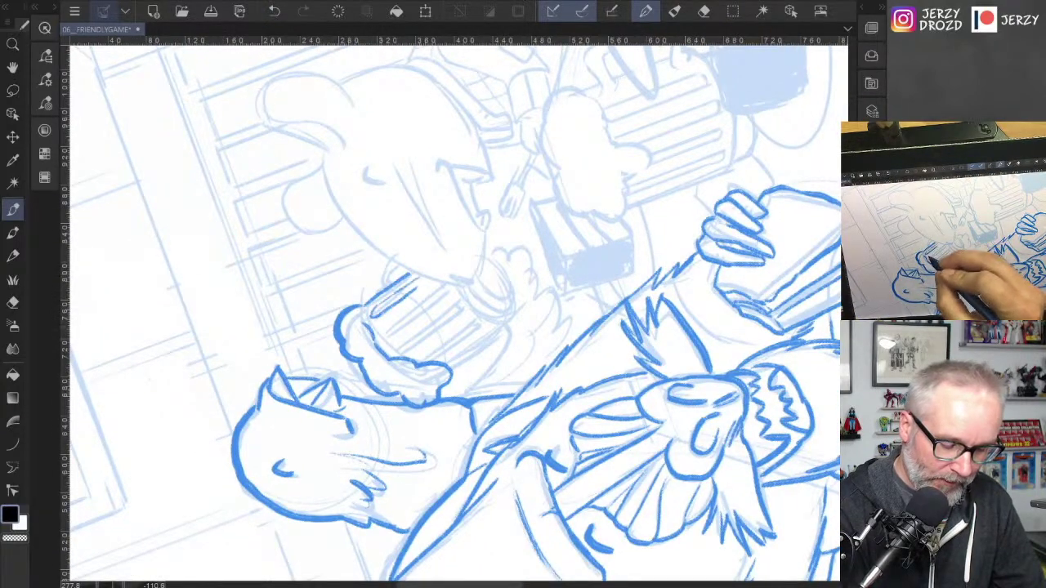
pyautogui.moveTo(383, 325)
pyautogui.mouseDown()
pyautogui.moveTo(435, 286)
pyautogui.moveTo(428, 304)
pyautogui.moveTo(450, 289)
pyautogui.mouseUp()
pyautogui.moveTo(392, 345); pyautogui.dragTo(455, 299)
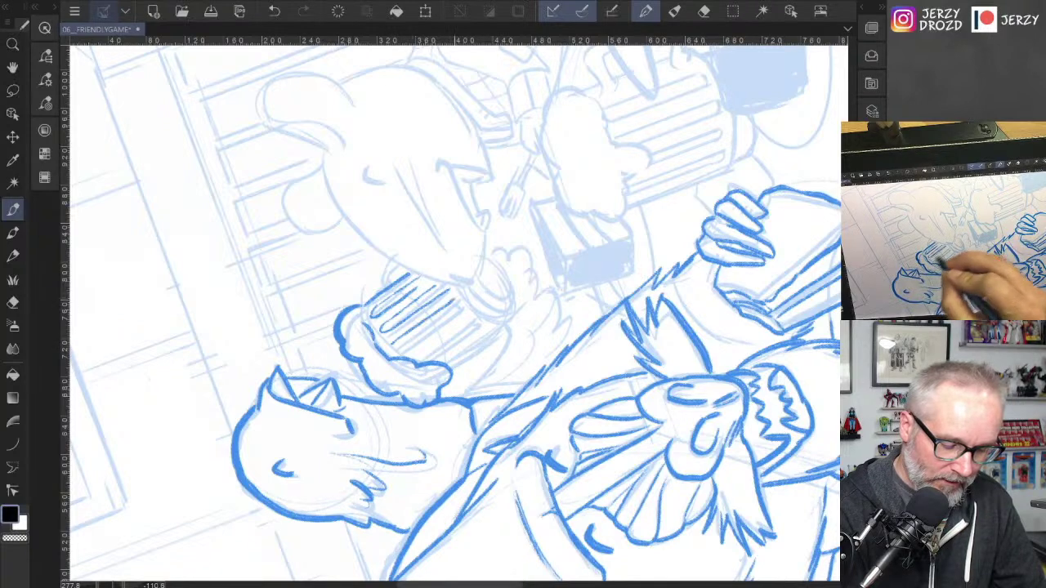
pyautogui.moveTo(391, 350); pyautogui.dragTo(456, 313)
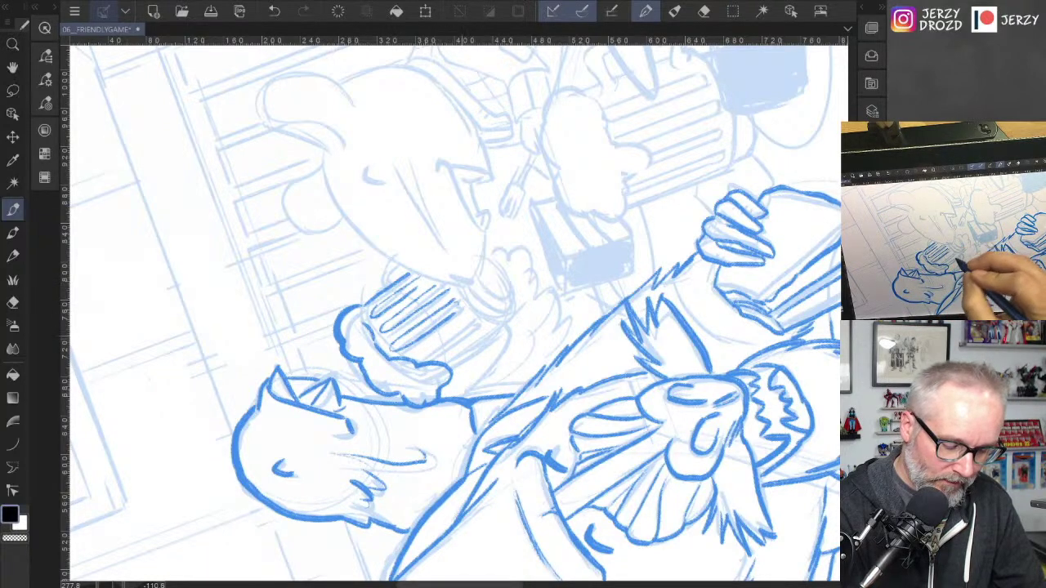
pyautogui.moveTo(417, 353); pyautogui.dragTo(474, 318)
pyautogui.moveTo(433, 356); pyautogui.dragTo(476, 329)
# Step: Clean up the rib ends, then draw the mug's remaining side edge and the curve above its base
pyautogui.click(12, 302)
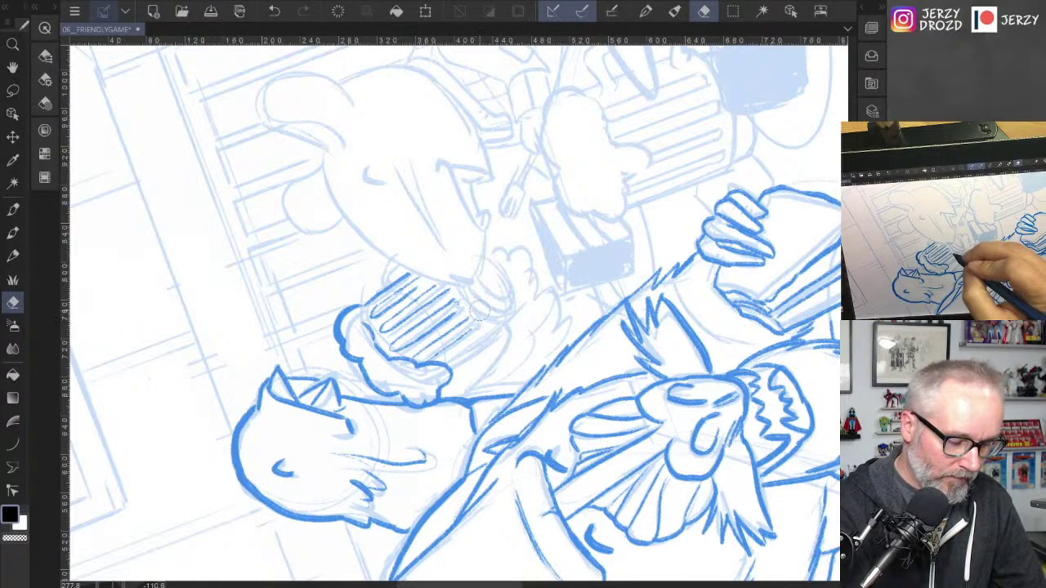
pyautogui.click(12, 209)
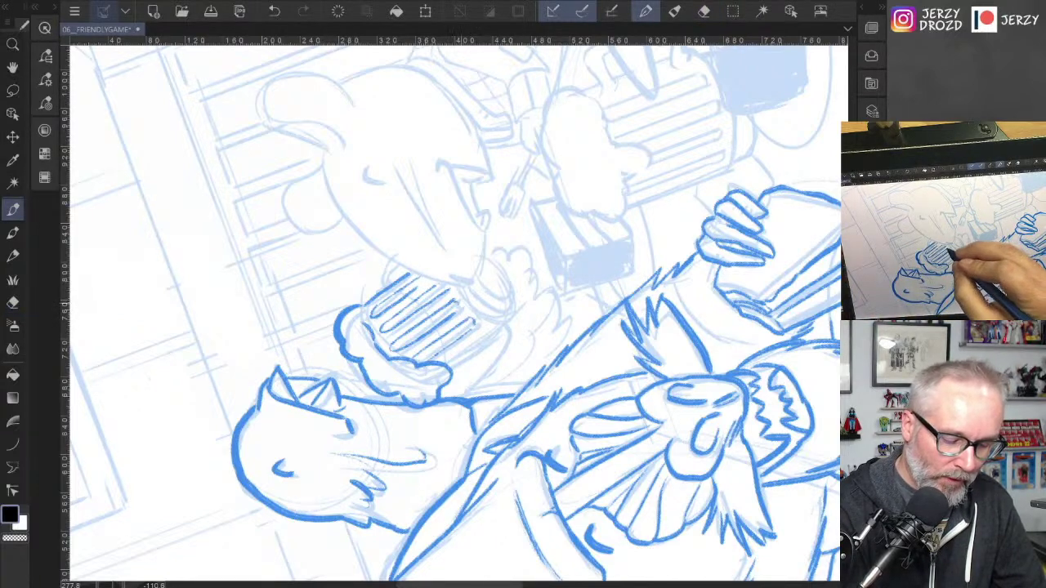
pyautogui.moveTo(495, 329)
pyautogui.mouseDown()
pyautogui.moveTo(443, 361)
pyautogui.moveTo(469, 352)
pyautogui.mouseUp()
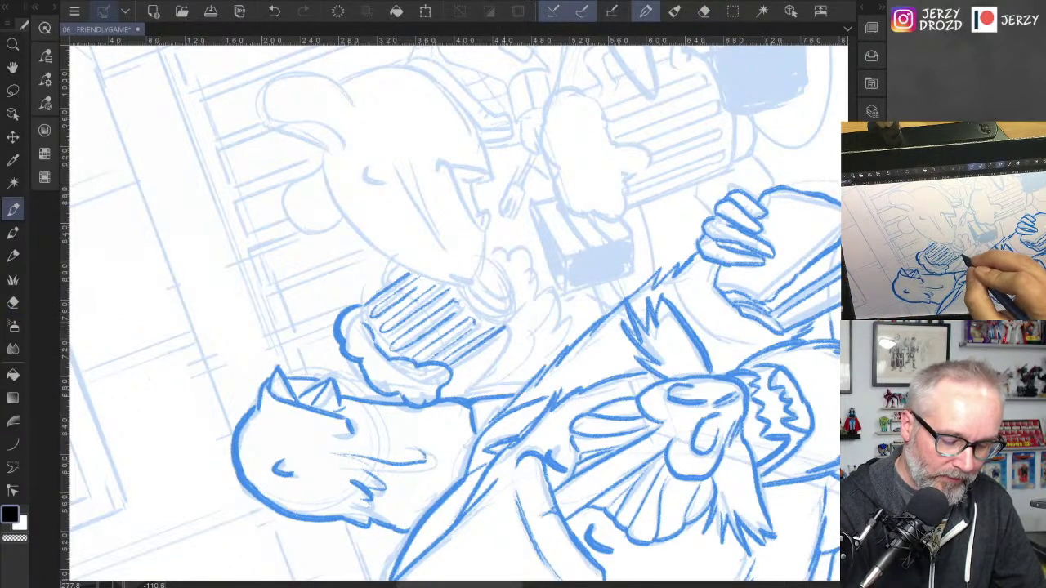
pyautogui.moveTo(462, 291)
pyautogui.mouseDown()
pyautogui.moveTo(507, 322)
pyautogui.moveTo(505, 303)
pyautogui.mouseUp()
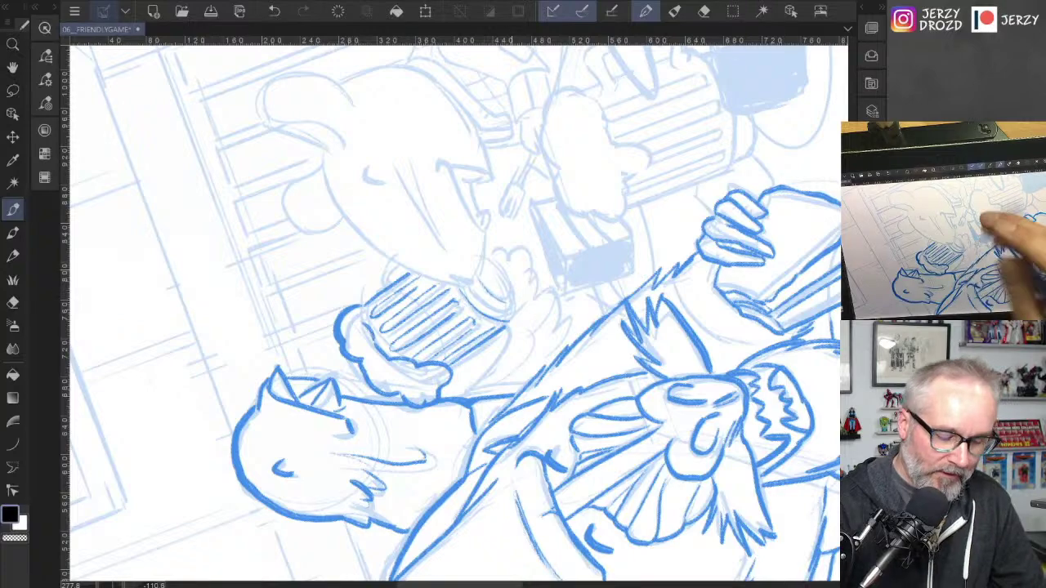
# Step: Draw the rounded base of the bird's mug with its inner curves and the small curve behind its far side
pyautogui.moveTo(425, 319)
pyautogui.mouseDown()
pyautogui.moveTo(397, 105)
pyautogui.moveTo(479, 222)
pyautogui.moveTo(495, 128)
pyautogui.moveTo(433, 253)
pyautogui.mouseUp()
pyautogui.moveTo(437, 199); pyautogui.dragTo(454, 192)
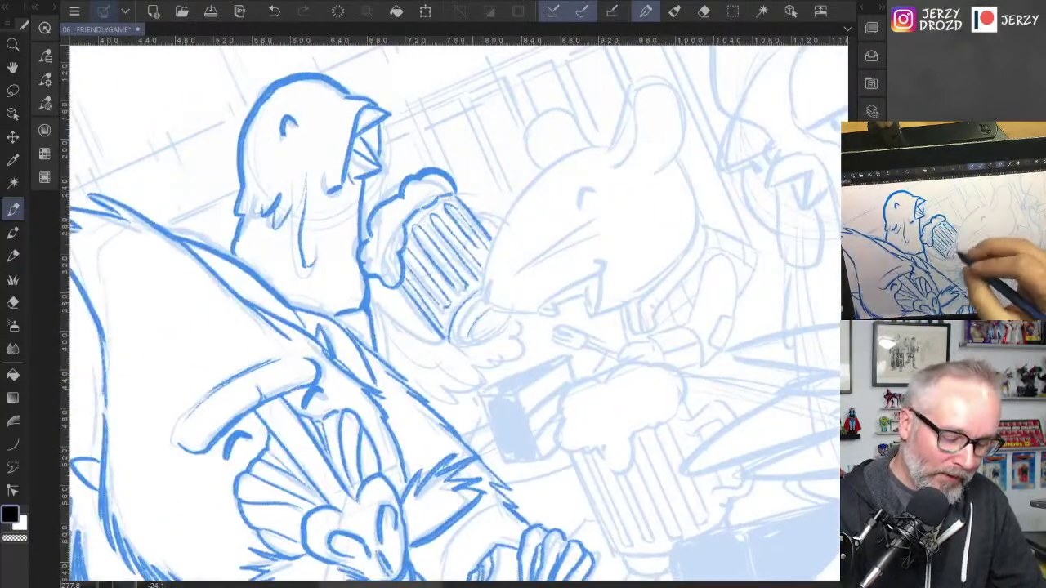
pyautogui.moveTo(447, 341)
pyautogui.mouseDown()
pyautogui.moveTo(477, 342)
pyautogui.moveTo(513, 317)
pyautogui.mouseUp()
pyautogui.moveTo(457, 333); pyautogui.dragTo(484, 297)
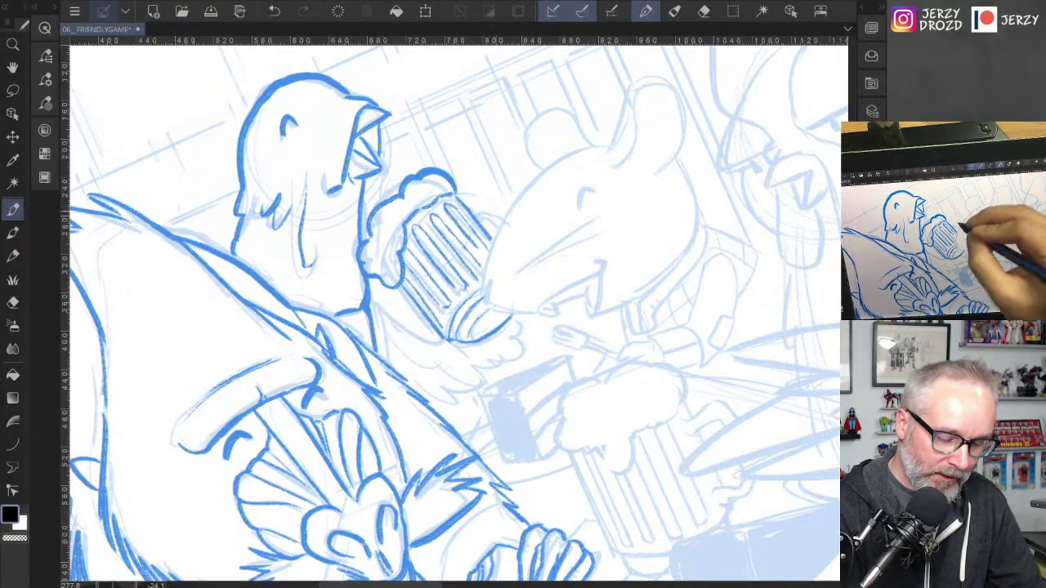
pyautogui.moveTo(475, 224); pyautogui.dragTo(498, 217)
# Step: Draw the bird's wing beneath the mug with its lower contour, ragged feathers and outstretched feather tips
pyautogui.moveTo(371, 294); pyautogui.dragTo(443, 346)
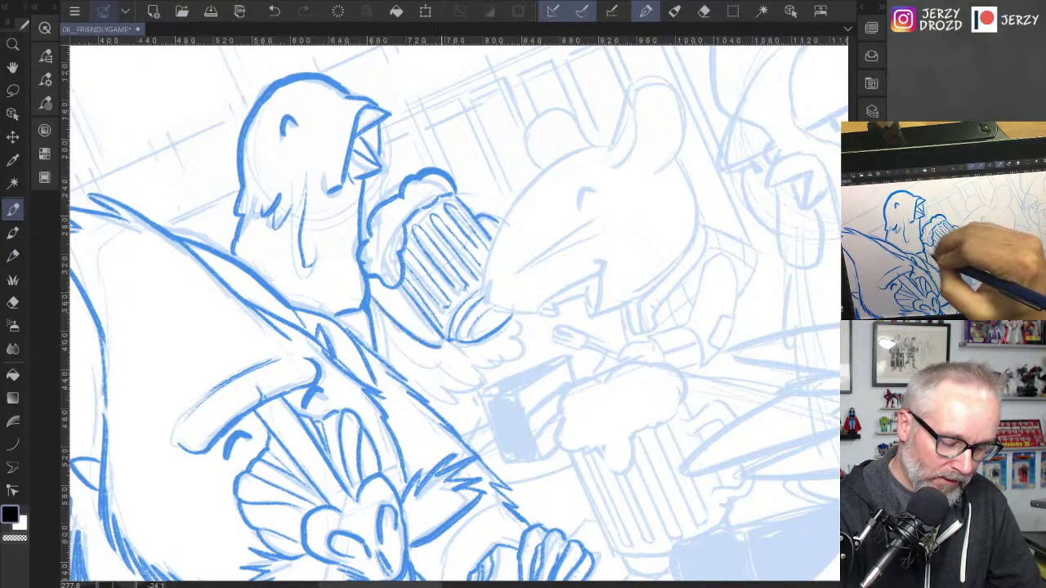
pyautogui.moveTo(654, 270); pyautogui.dragTo(626, 315)
pyautogui.moveTo(367, 283)
pyautogui.mouseDown()
pyautogui.moveTo(415, 319)
pyautogui.moveTo(427, 304)
pyautogui.moveTo(473, 311)
pyautogui.moveTo(482, 289)
pyautogui.mouseUp()
pyautogui.moveTo(365, 264); pyautogui.dragTo(383, 286)
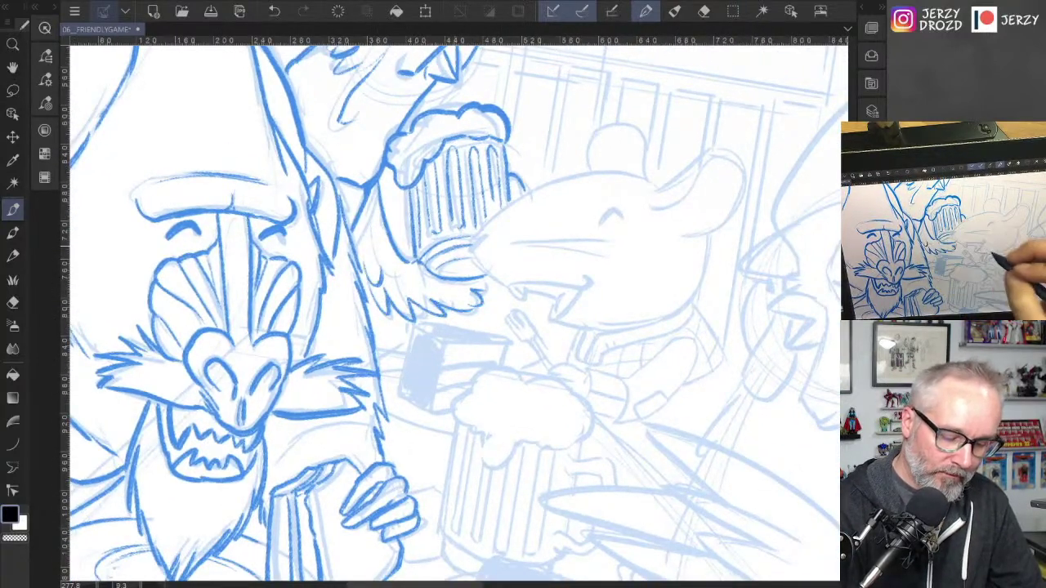
pyautogui.moveTo(495, 333)
pyautogui.mouseDown()
pyautogui.moveTo(482, 304)
pyautogui.moveTo(512, 304)
pyautogui.mouseUp()
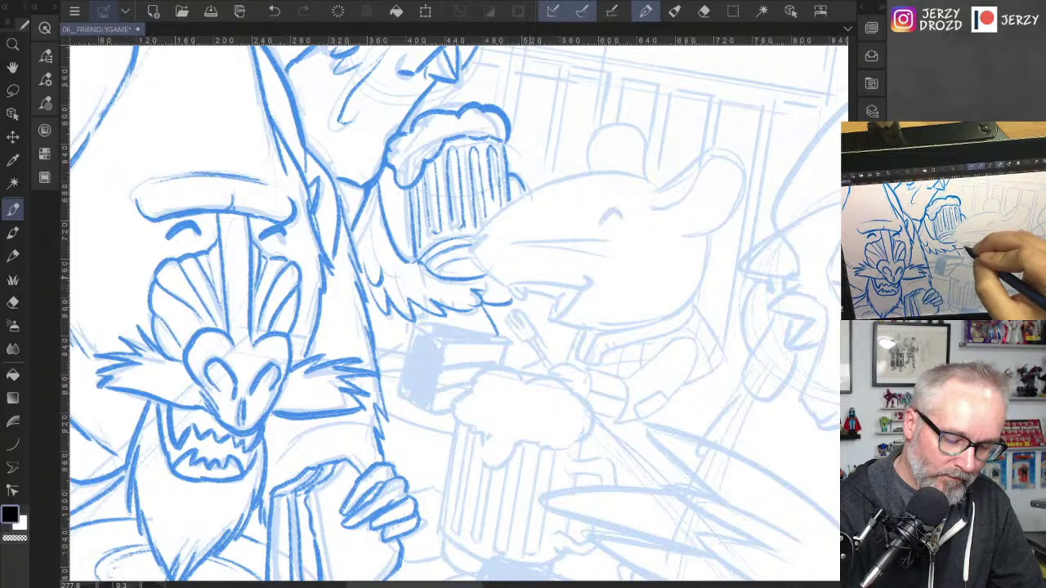
# Step: Draw the rat's upper head contour from the nose tip to the ear, undoing and redrawing the curve to refine it
pyautogui.moveTo(489, 235)
pyautogui.mouseDown()
pyautogui.moveTo(420, 322)
pyautogui.moveTo(394, 385)
pyautogui.moveTo(494, 227)
pyautogui.mouseUp()
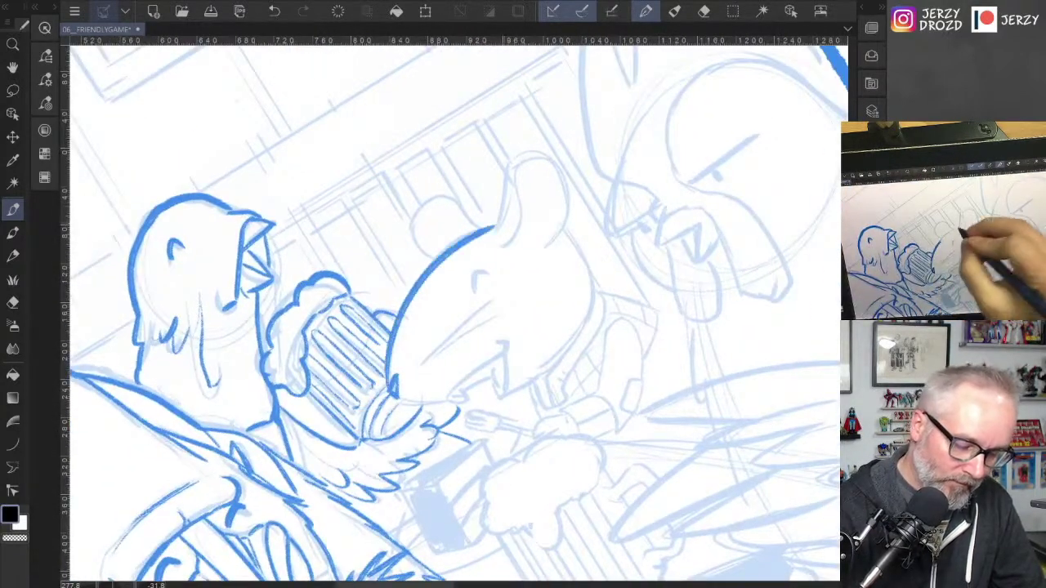
pyautogui.click(273, 11)
pyautogui.moveTo(388, 384); pyautogui.dragTo(492, 220)
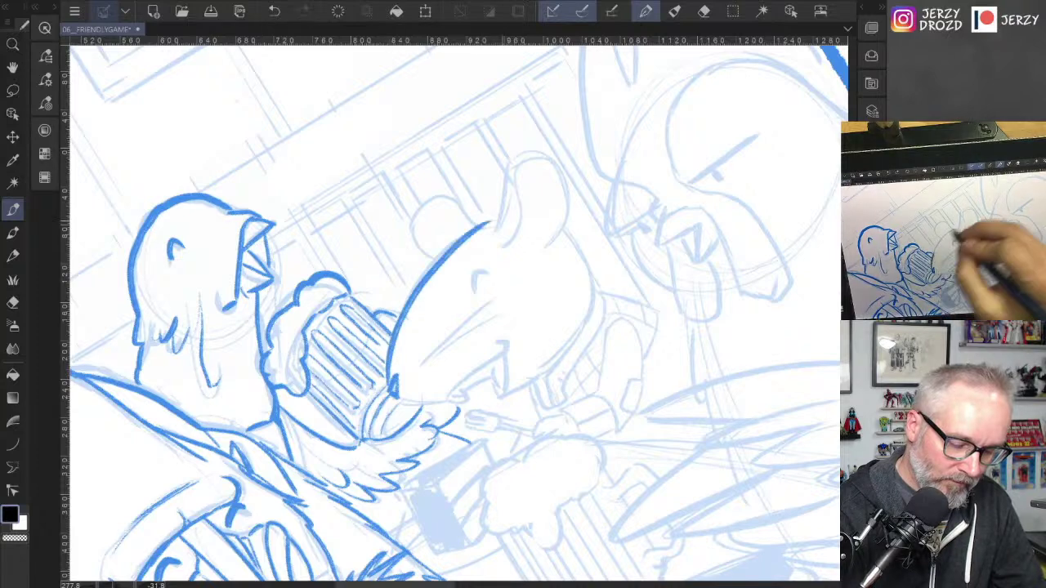
pyautogui.click(274, 10)
pyautogui.moveTo(389, 385)
pyautogui.mouseDown()
pyautogui.moveTo(396, 328)
pyautogui.moveTo(481, 224)
pyautogui.mouseUp()
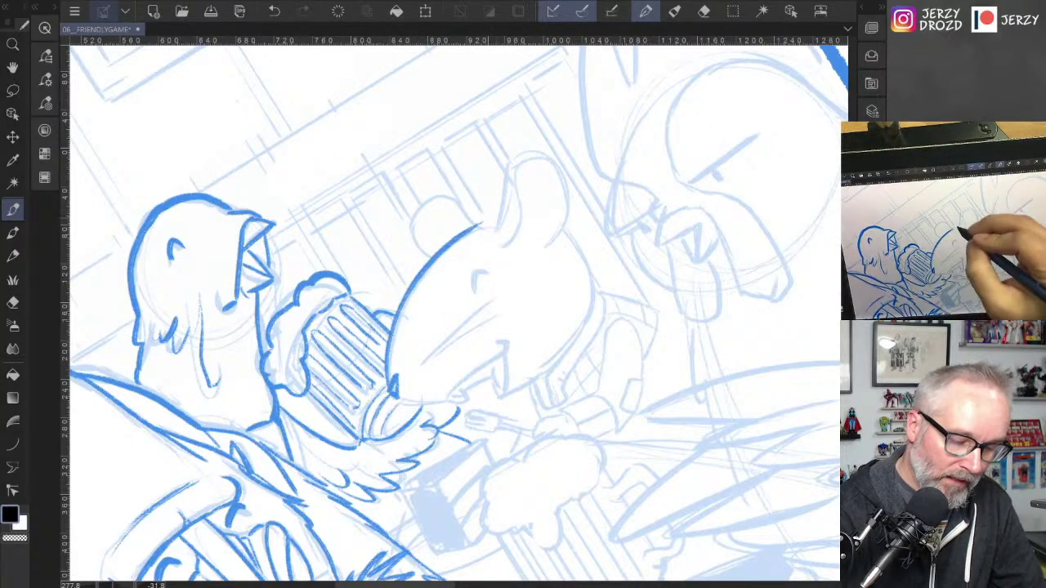
pyautogui.click(273, 10)
pyautogui.moveTo(387, 385); pyautogui.dragTo(494, 227)
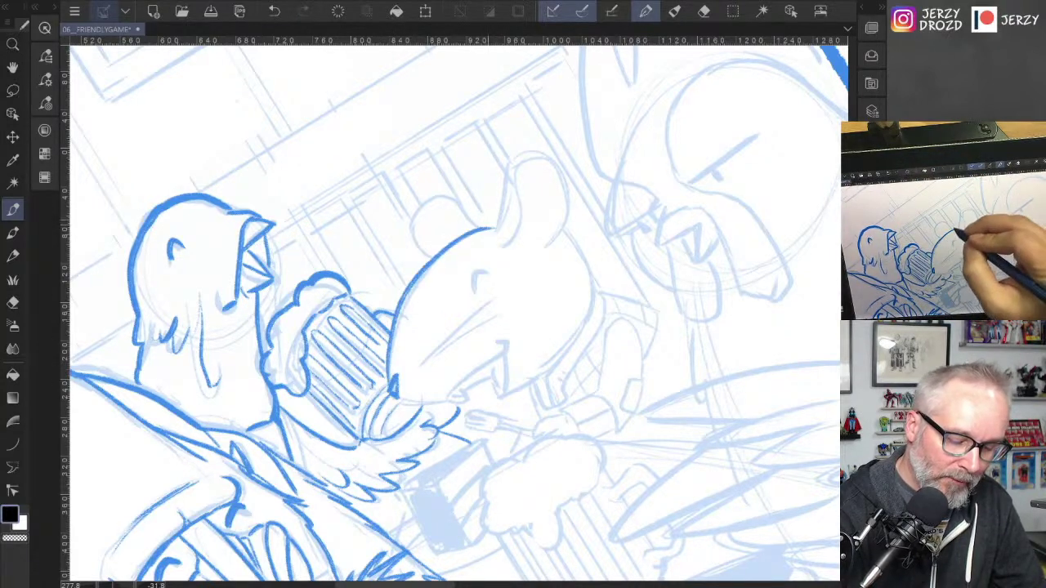
# Step: Draw the rat's ears, closed eye and the back of its head, undoing and redrawing the rear curve to refine it
pyautogui.moveTo(454, 195)
pyautogui.mouseDown()
pyautogui.moveTo(480, 227)
pyautogui.moveTo(431, 255)
pyautogui.moveTo(446, 239)
pyautogui.moveTo(446, 288)
pyautogui.moveTo(460, 265)
pyautogui.mouseUp()
pyautogui.moveTo(466, 225)
pyautogui.mouseDown()
pyautogui.moveTo(482, 156)
pyautogui.moveTo(539, 220)
pyautogui.mouseUp()
pyautogui.click(274, 11)
pyautogui.moveTo(480, 156)
pyautogui.mouseDown()
pyautogui.moveTo(507, 149)
pyautogui.moveTo(521, 240)
pyautogui.moveTo(489, 160)
pyautogui.moveTo(483, 242)
pyautogui.moveTo(561, 292)
pyautogui.mouseUp()
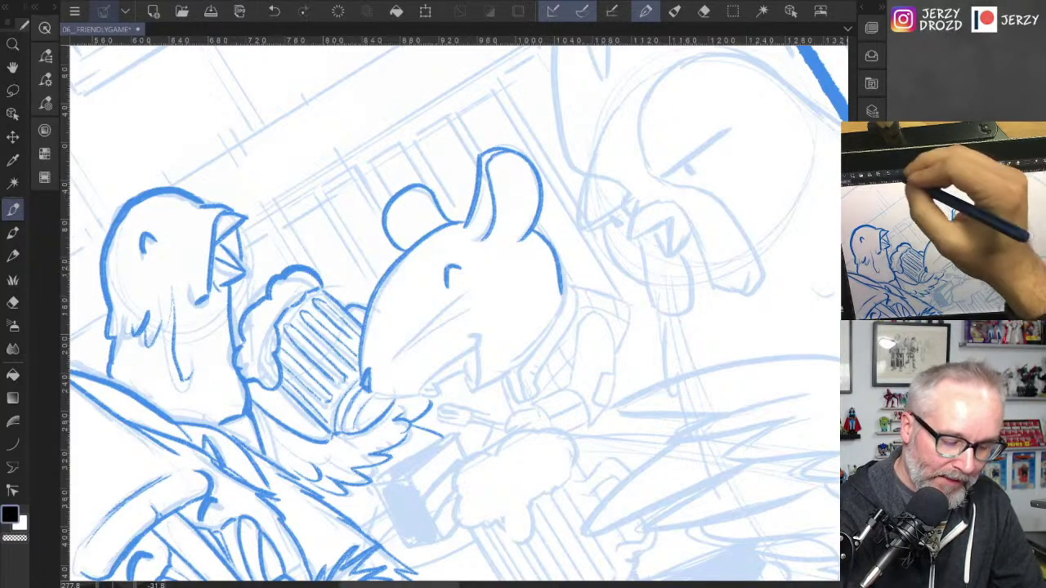
pyautogui.hotkey('ctrl', 'z')
pyautogui.moveTo(535, 230); pyautogui.dragTo(570, 300)
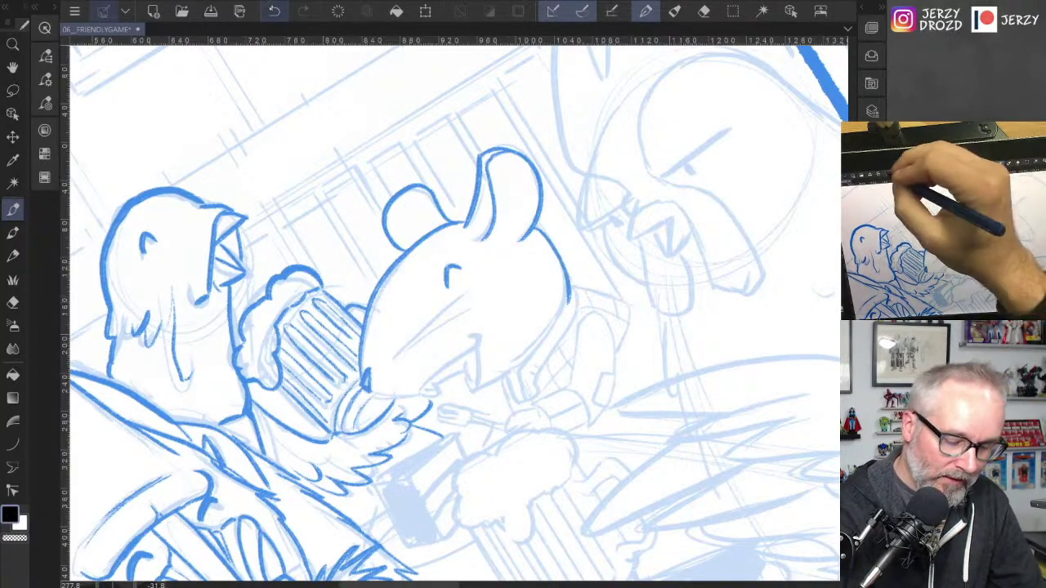
pyautogui.hotkey('ctrl', 'z')
pyautogui.moveTo(539, 230); pyautogui.dragTo(563, 306)
# Step: Draw the rat's whisker lines and its open mouth with the upper lip, pointed teeth and chin
pyautogui.moveTo(449, 273)
pyautogui.mouseDown()
pyautogui.moveTo(514, 141)
pyautogui.moveTo(609, 156)
pyautogui.mouseUp()
pyautogui.moveTo(503, 179)
pyautogui.mouseDown()
pyautogui.moveTo(626, 179)
pyautogui.moveTo(586, 199)
pyautogui.mouseUp()
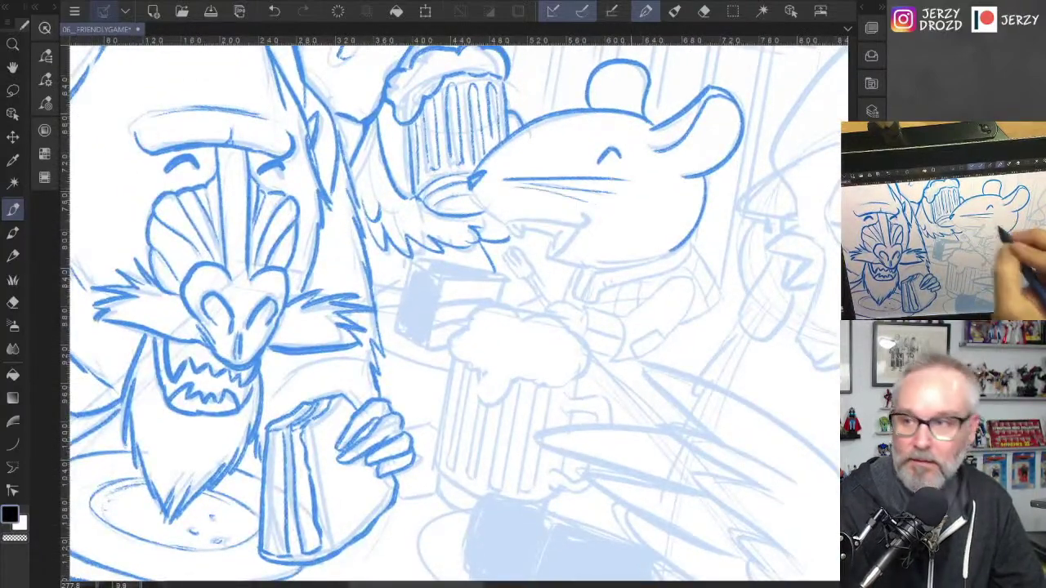
pyautogui.moveTo(621, 253)
pyautogui.mouseDown()
pyautogui.moveTo(636, 250)
pyautogui.moveTo(532, 367)
pyautogui.mouseUp()
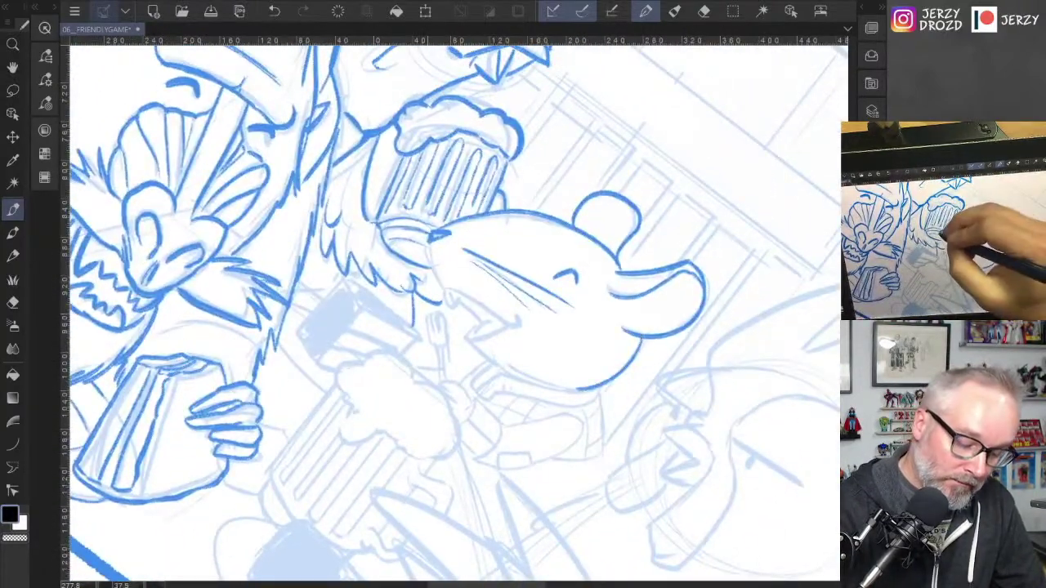
pyautogui.moveTo(428, 239)
pyautogui.mouseDown()
pyautogui.moveTo(443, 293)
pyautogui.moveTo(515, 325)
pyautogui.moveTo(520, 312)
pyautogui.mouseUp()
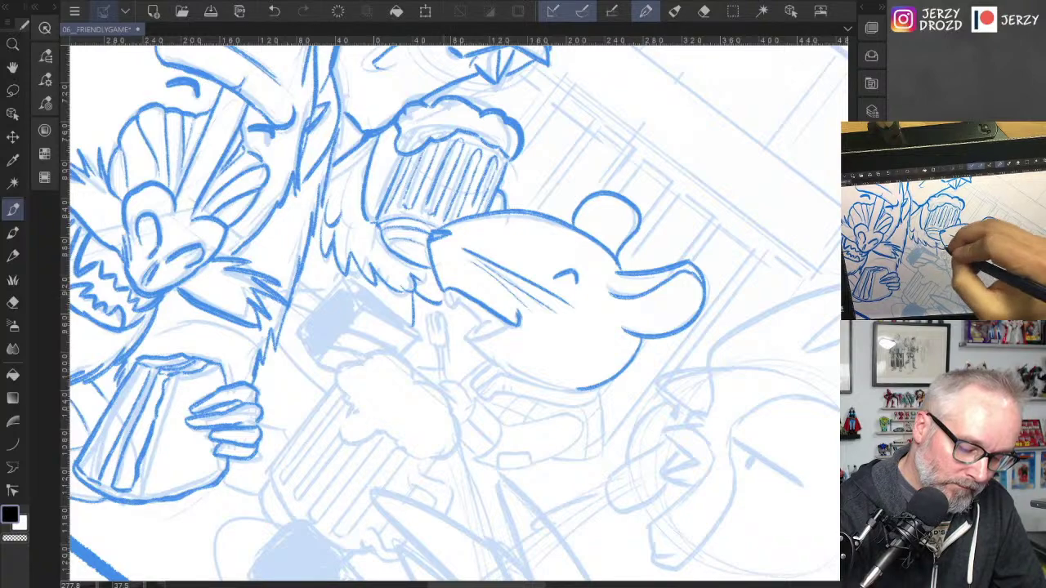
pyautogui.moveTo(446, 292)
pyautogui.mouseDown()
pyautogui.moveTo(495, 335)
pyautogui.moveTo(513, 326)
pyautogui.moveTo(500, 369)
pyautogui.mouseUp()
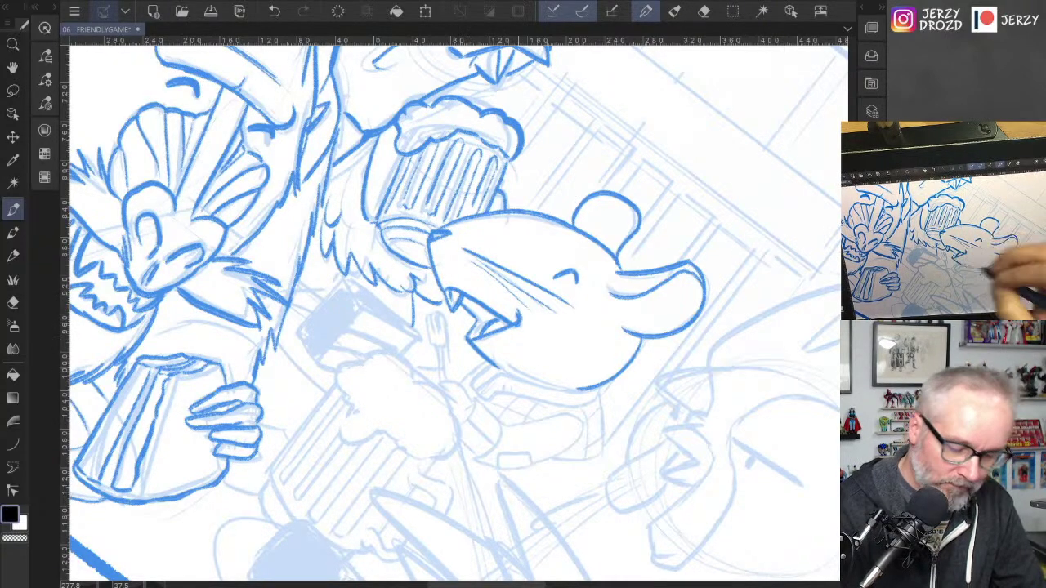
# Step: Complete the underside of the rat's jaw and draw the shirt collar beneath it
pyautogui.moveTo(539, 299)
pyautogui.mouseDown()
pyautogui.moveTo(479, 262)
pyautogui.moveTo(462, 212)
pyautogui.mouseUp()
pyautogui.moveTo(498, 299); pyautogui.dragTo(560, 248)
pyautogui.moveTo(482, 307); pyautogui.dragTo(502, 336)
pyautogui.moveTo(528, 304); pyautogui.dragTo(582, 241)
pyautogui.press('-')
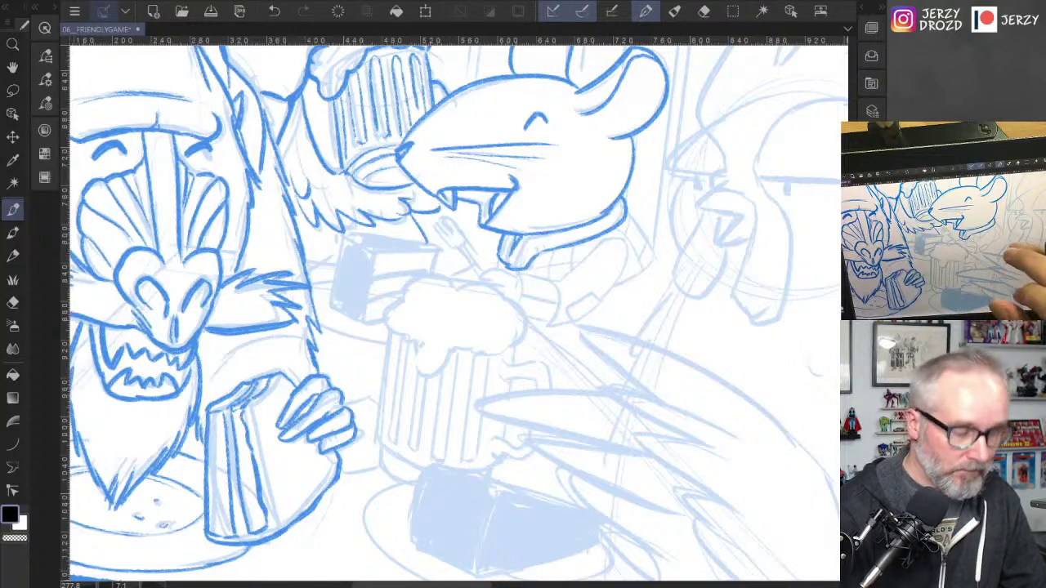
# Step: Draw the rat's bent arm with its cuff and elbow patch, the hand and the fork it holds
pyautogui.moveTo(547, 280)
pyautogui.mouseDown()
pyautogui.moveTo(585, 286)
pyautogui.moveTo(608, 236)
pyautogui.moveTo(626, 240)
pyautogui.moveTo(597, 307)
pyautogui.moveTo(564, 312)
pyautogui.moveTo(600, 306)
pyautogui.moveTo(552, 324)
pyautogui.moveTo(514, 275)
pyautogui.moveTo(525, 326)
pyautogui.moveTo(553, 309)
pyautogui.moveTo(554, 294)
pyautogui.moveTo(493, 270)
pyautogui.moveTo(479, 278)
pyautogui.mouseUp()
pyautogui.moveTo(446, 217)
pyautogui.mouseDown()
pyautogui.moveTo(466, 237)
pyautogui.moveTo(451, 234)
pyautogui.mouseUp()
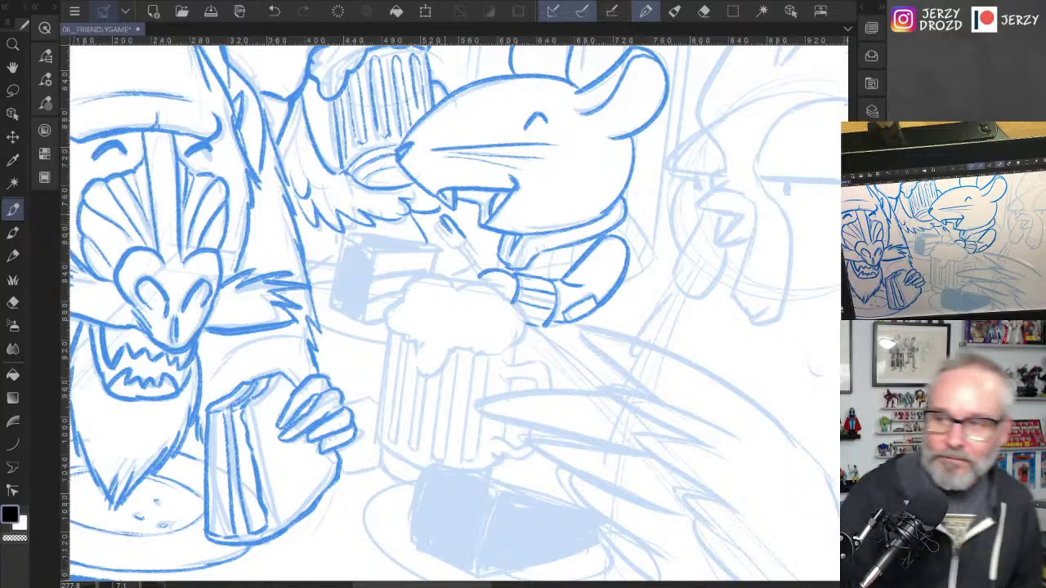
pyautogui.moveTo(735, 214)
pyautogui.mouseDown()
pyautogui.moveTo(764, 301)
pyautogui.moveTo(749, 361)
pyautogui.mouseUp()
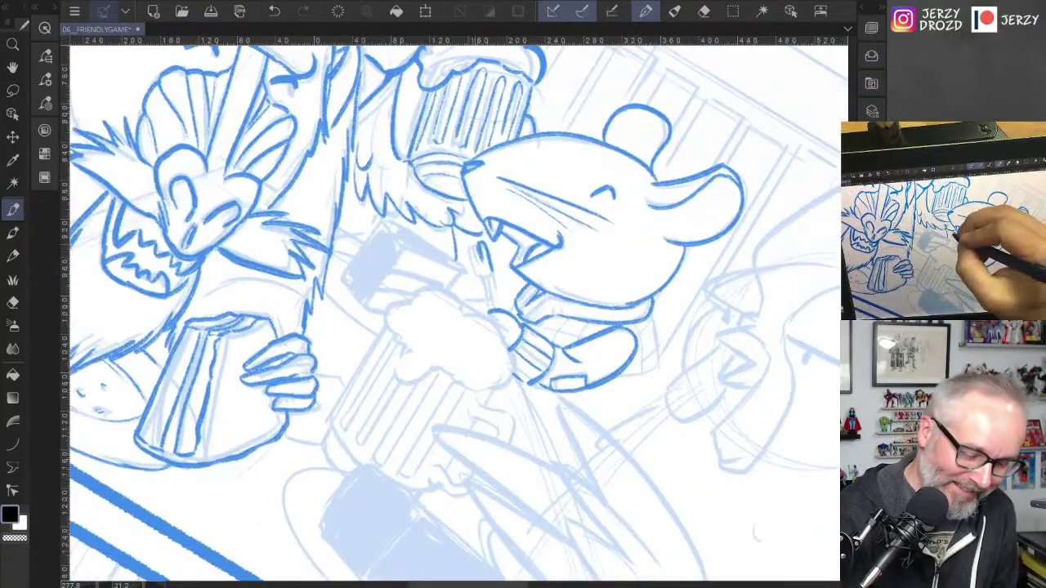
pyautogui.moveTo(475, 244)
pyautogui.mouseDown()
pyautogui.moveTo(472, 280)
pyautogui.moveTo(489, 309)
pyautogui.mouseUp()
pyautogui.moveTo(494, 273); pyautogui.dragTo(490, 360)
# Step: Draw the checked pattern on the rat's shirt along with its sloping back edge and front contour
pyautogui.hotkey('ctrl', '@')
pyautogui.moveTo(615, 286)
pyautogui.mouseDown()
pyautogui.moveTo(661, 345)
pyautogui.moveTo(621, 358)
pyautogui.mouseUp()
pyautogui.moveTo(643, 319)
pyautogui.mouseDown()
pyautogui.moveTo(631, 335)
pyautogui.moveTo(619, 319)
pyautogui.moveTo(623, 342)
pyautogui.moveTo(544, 364)
pyautogui.moveTo(529, 358)
pyautogui.mouseUp()
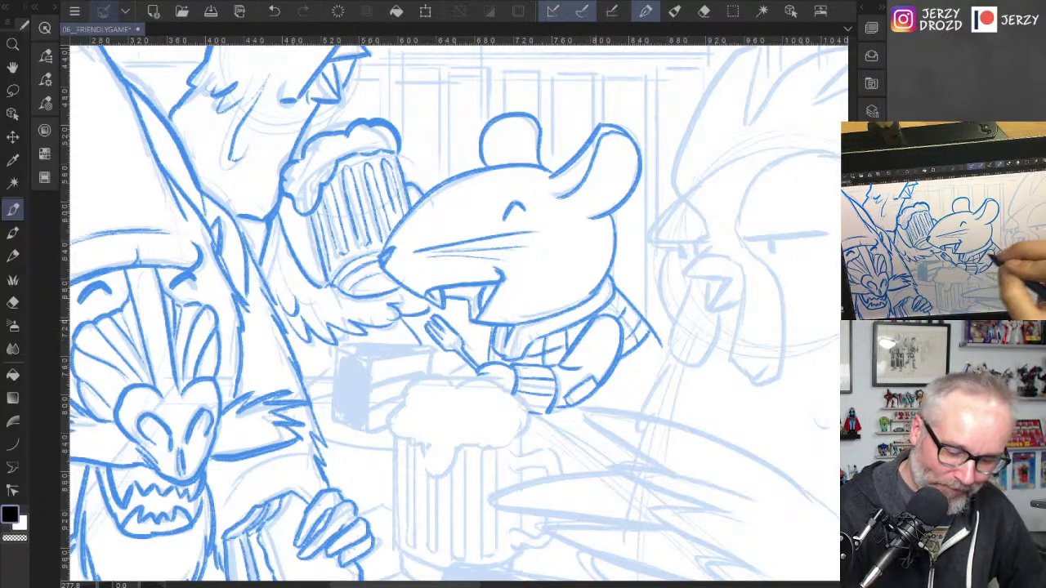
pyautogui.moveTo(612, 306)
pyautogui.mouseDown()
pyautogui.moveTo(629, 334)
pyautogui.moveTo(664, 350)
pyautogui.mouseUp()
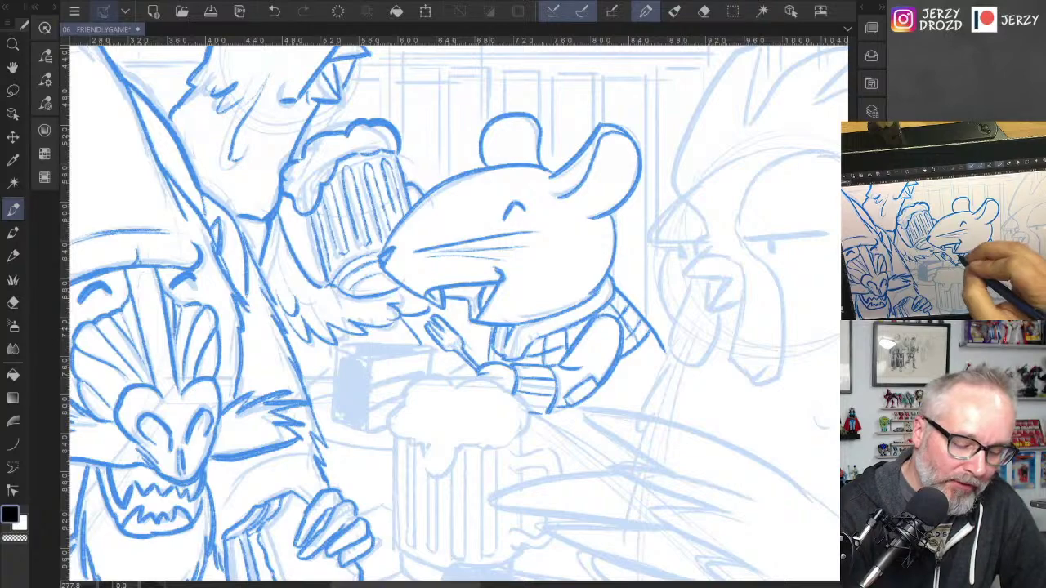
pyautogui.moveTo(491, 329)
pyautogui.mouseDown()
pyautogui.moveTo(453, 371)
pyautogui.moveTo(431, 372)
pyautogui.mouseUp()
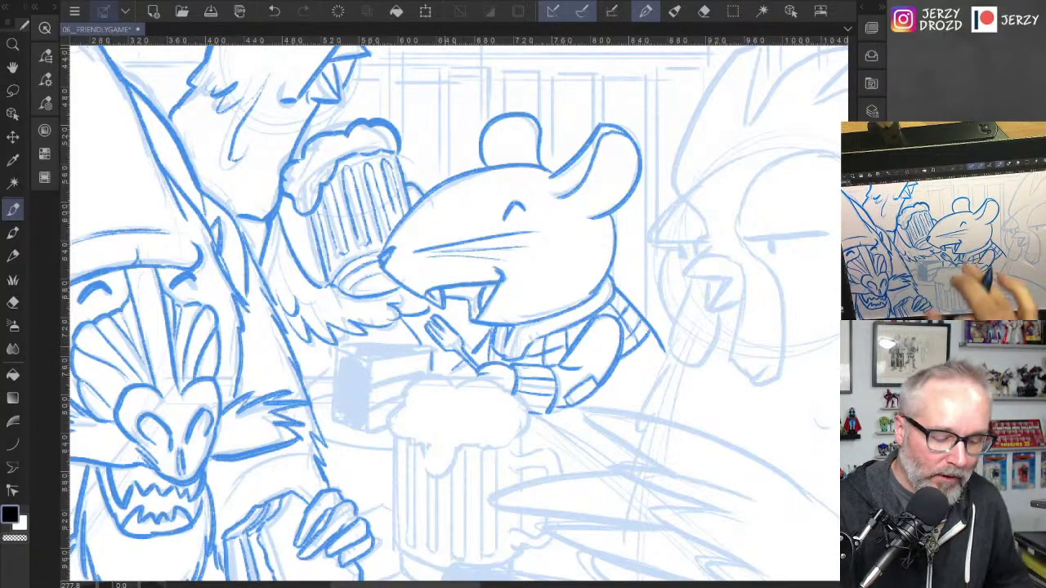
# Step: Draw the layered cake slice in front of the rat with its outer edges and the plate rim below
pyautogui.moveTo(514, 211); pyautogui.dragTo(570, 175)
pyautogui.moveTo(558, 340)
pyautogui.mouseDown()
pyautogui.moveTo(505, 371)
pyautogui.moveTo(525, 395)
pyautogui.moveTo(523, 419)
pyautogui.mouseUp()
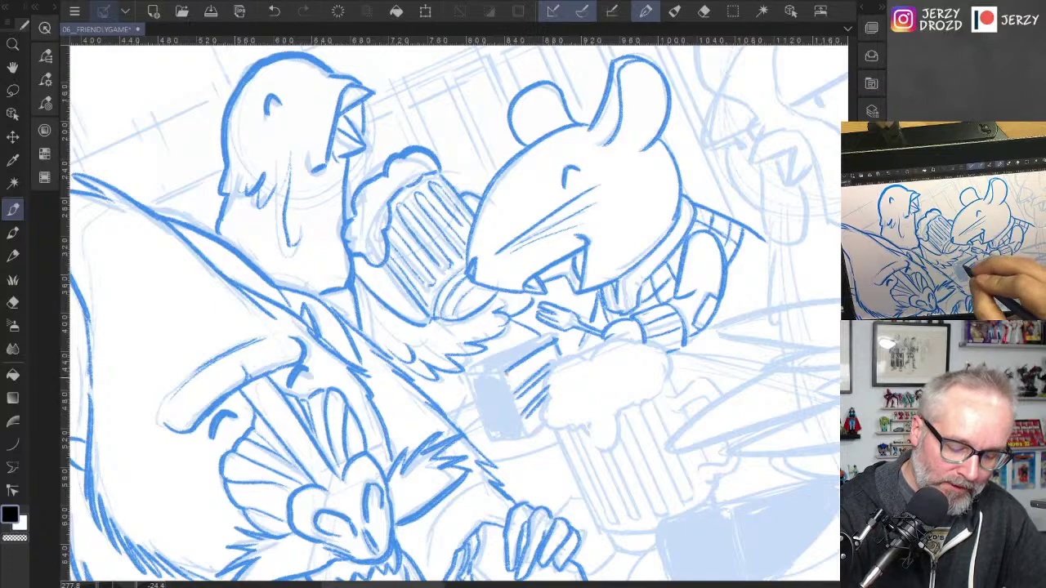
pyautogui.moveTo(513, 373); pyautogui.dragTo(505, 389)
pyautogui.moveTo(523, 397)
pyautogui.mouseDown()
pyautogui.moveTo(514, 416)
pyautogui.moveTo(523, 434)
pyautogui.mouseUp()
pyautogui.moveTo(554, 333)
pyautogui.mouseDown()
pyautogui.moveTo(466, 373)
pyautogui.moveTo(494, 440)
pyautogui.moveTo(546, 426)
pyautogui.mouseUp()
pyautogui.click(274, 11)
pyautogui.moveTo(461, 431)
pyautogui.mouseDown()
pyautogui.moveTo(480, 421)
pyautogui.moveTo(472, 395)
pyautogui.mouseUp()
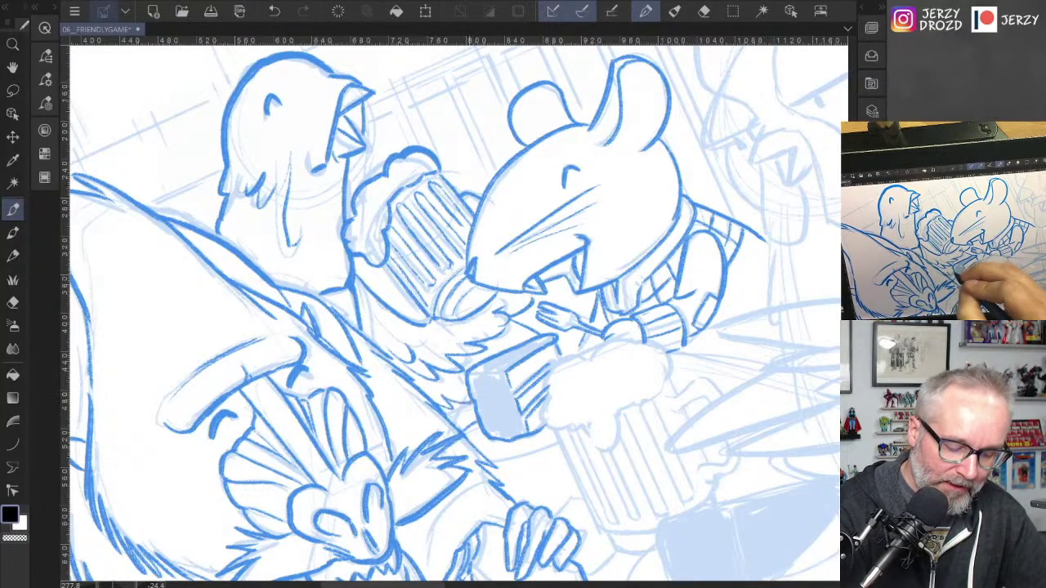
pyautogui.moveTo(488, 463); pyautogui.dragTo(562, 440)
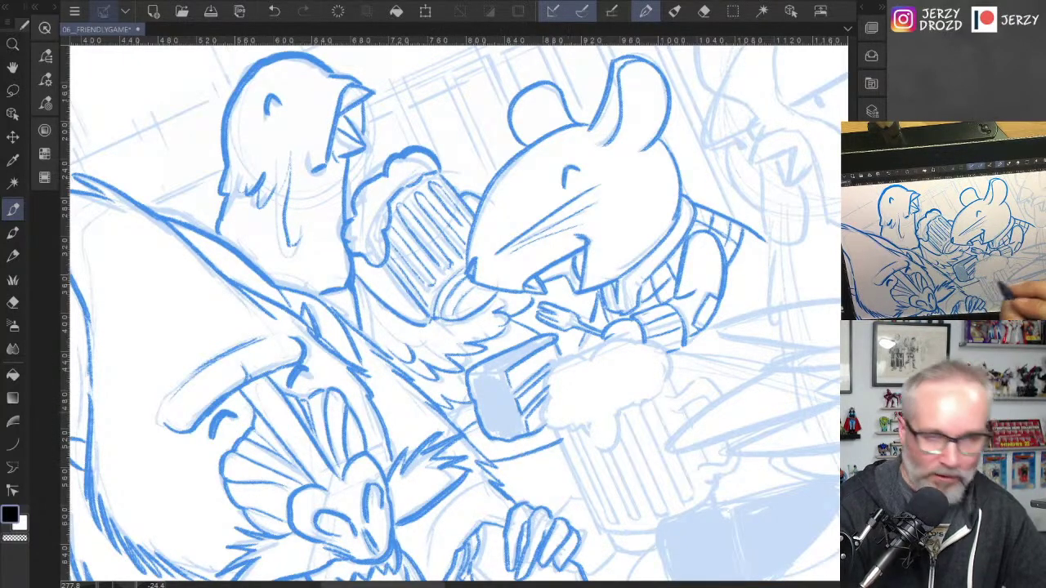
# Step: Draw the lumpy foam outline on the mug in front of the rat, including its hanging drip, redrawing one stroke
pyautogui.moveTo(469, 270); pyautogui.dragTo(437, 234)
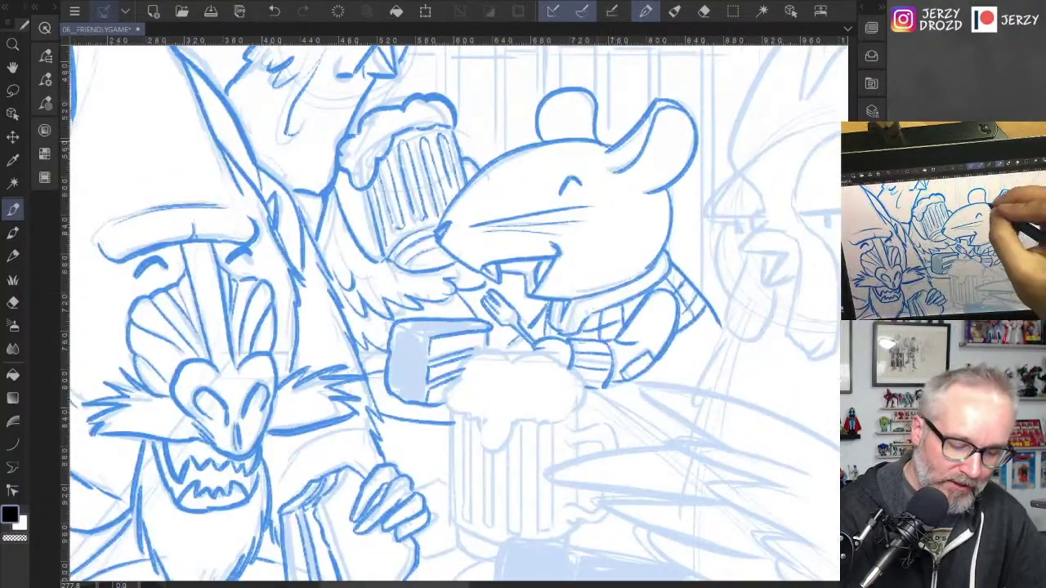
pyautogui.moveTo(457, 343)
pyautogui.mouseDown()
pyautogui.moveTo(455, 285)
pyautogui.moveTo(461, 316)
pyautogui.moveTo(448, 330)
pyautogui.moveTo(466, 359)
pyautogui.mouseUp()
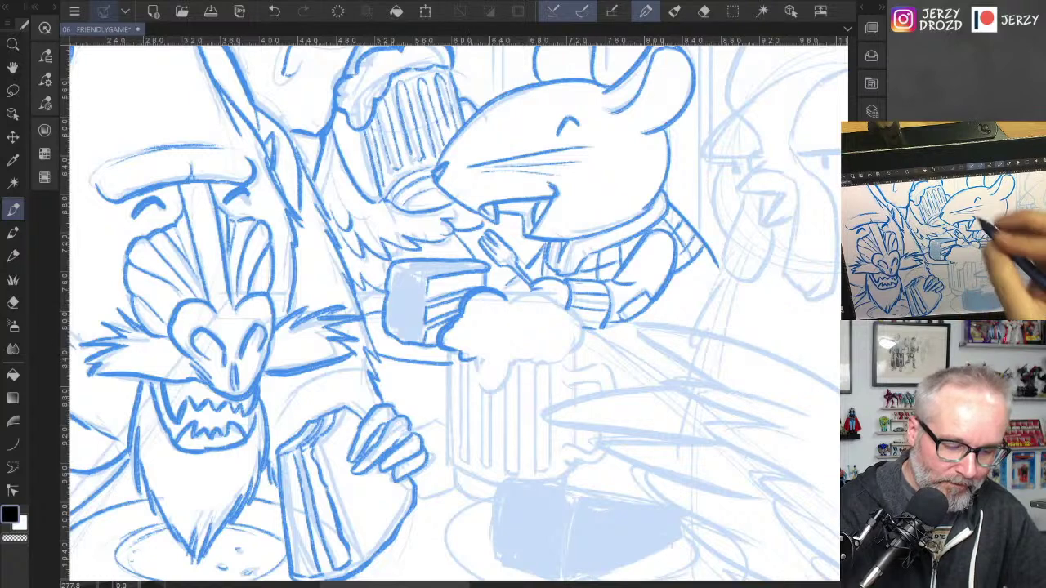
pyautogui.click(274, 11)
pyautogui.moveTo(508, 299)
pyautogui.mouseDown()
pyautogui.moveTo(482, 292)
pyautogui.moveTo(450, 328)
pyautogui.moveTo(454, 358)
pyautogui.moveTo(515, 373)
pyautogui.mouseUp()
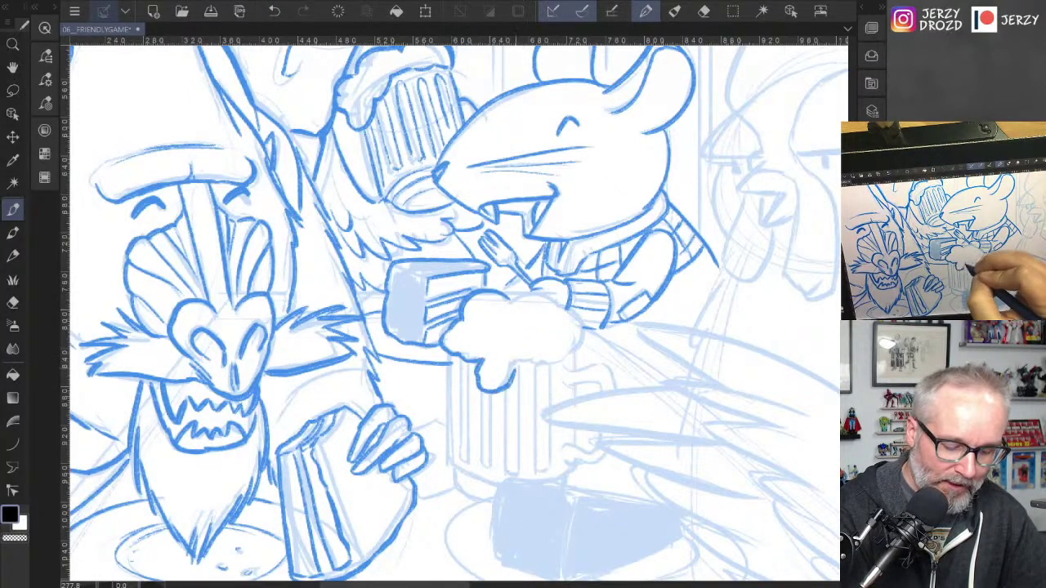
pyautogui.moveTo(510, 302)
pyautogui.mouseDown()
pyautogui.moveTo(572, 312)
pyautogui.moveTo(513, 280)
pyautogui.moveTo(484, 285)
pyautogui.mouseUp()
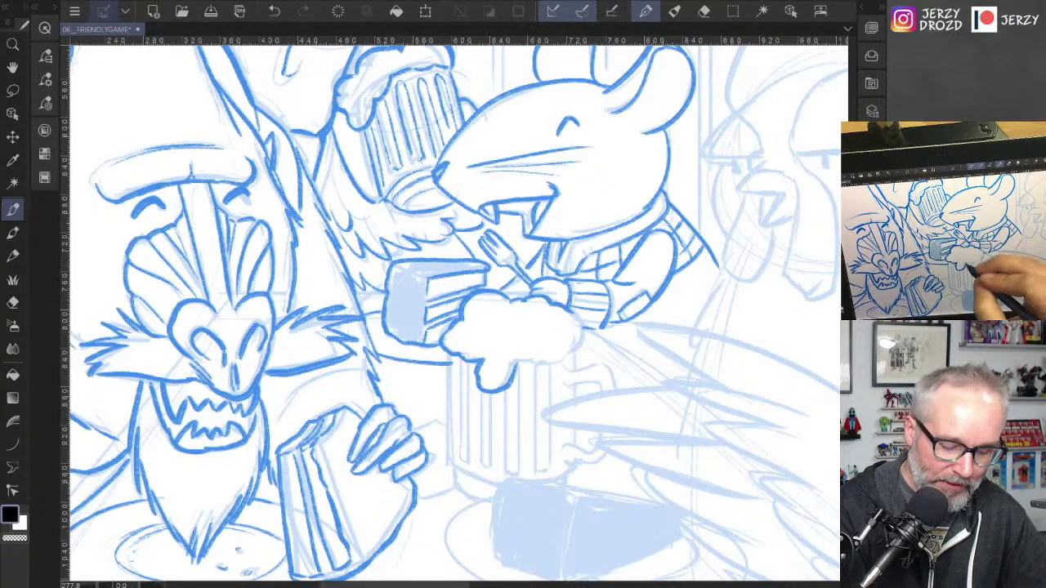
pyautogui.moveTo(517, 362)
pyautogui.mouseDown()
pyautogui.moveTo(557, 365)
pyautogui.moveTo(585, 324)
pyautogui.moveTo(577, 312)
pyautogui.mouseUp()
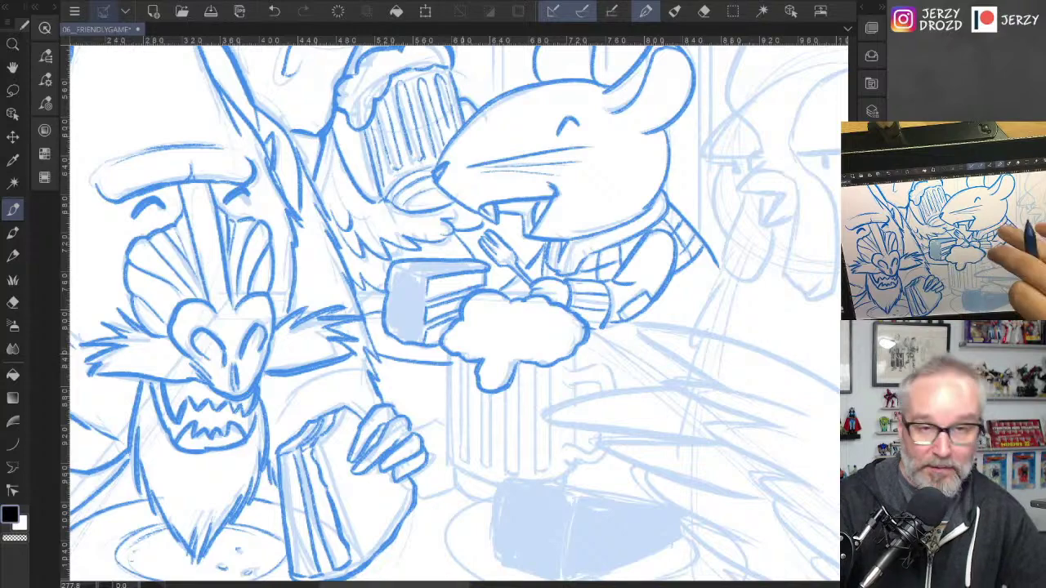
# Step: Draw the short lines between the mandrill's hand and the foaming mug, then the mug's near side and base edge
pyautogui.moveTo(746, 447); pyautogui.dragTo(659, 452)
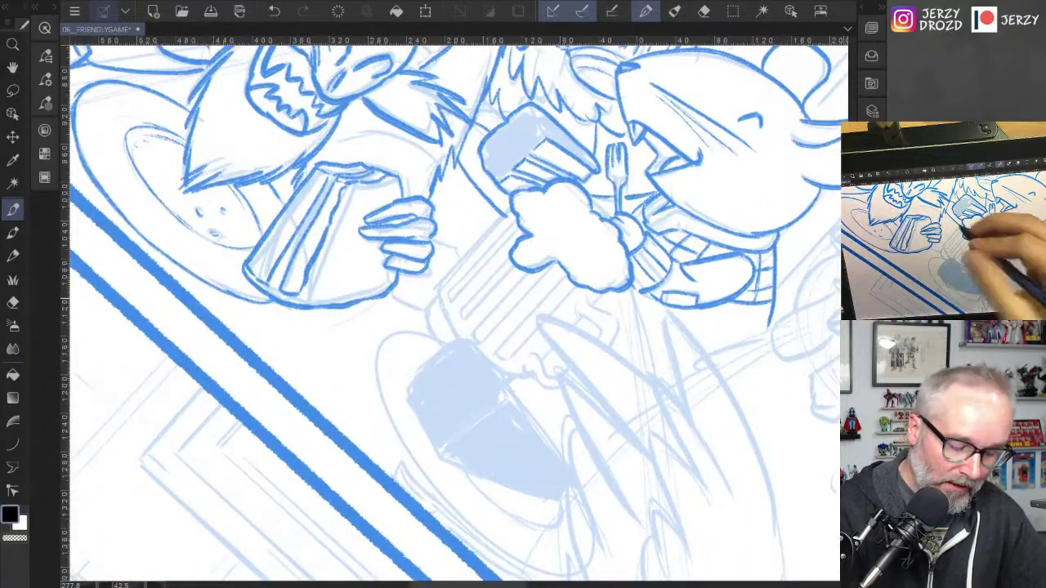
pyautogui.moveTo(613, 343); pyautogui.dragTo(618, 417)
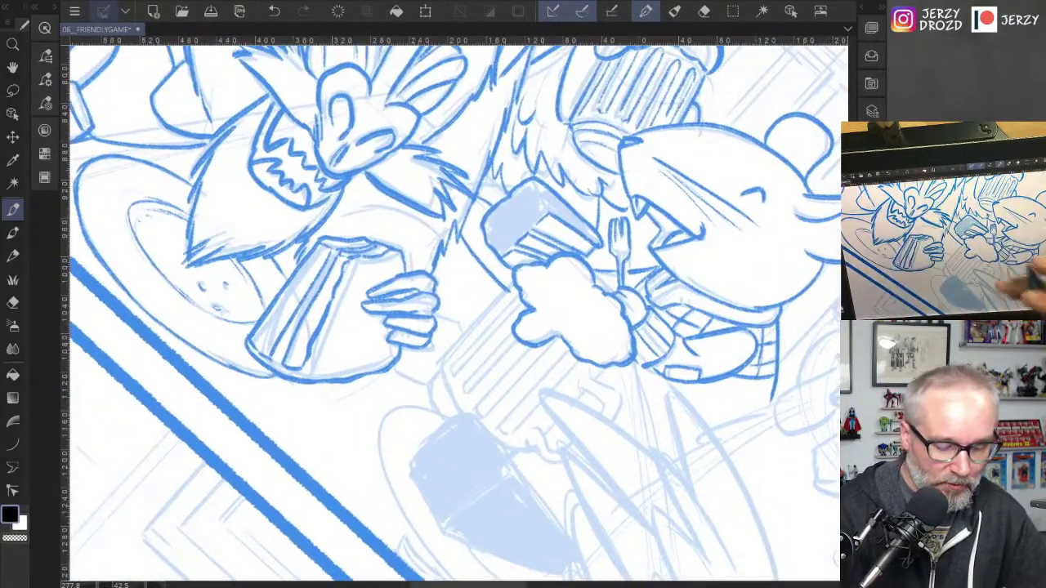
pyautogui.moveTo(434, 313); pyautogui.dragTo(462, 335)
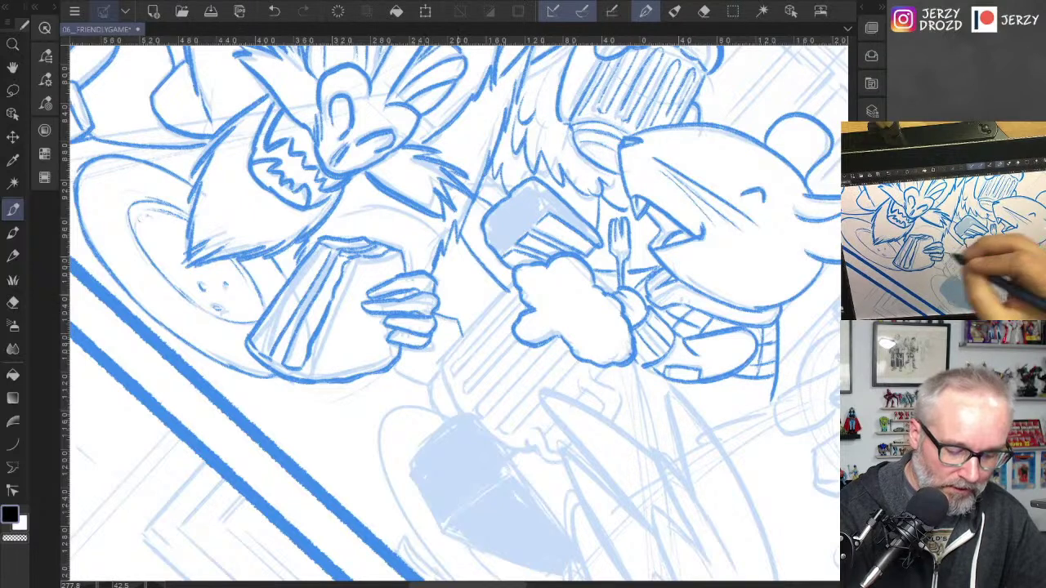
pyautogui.moveTo(394, 369)
pyautogui.mouseDown()
pyautogui.moveTo(425, 377)
pyautogui.moveTo(430, 414)
pyautogui.mouseUp()
pyautogui.moveTo(462, 361); pyautogui.dragTo(443, 416)
pyautogui.moveTo(442, 360); pyautogui.dragTo(513, 286)
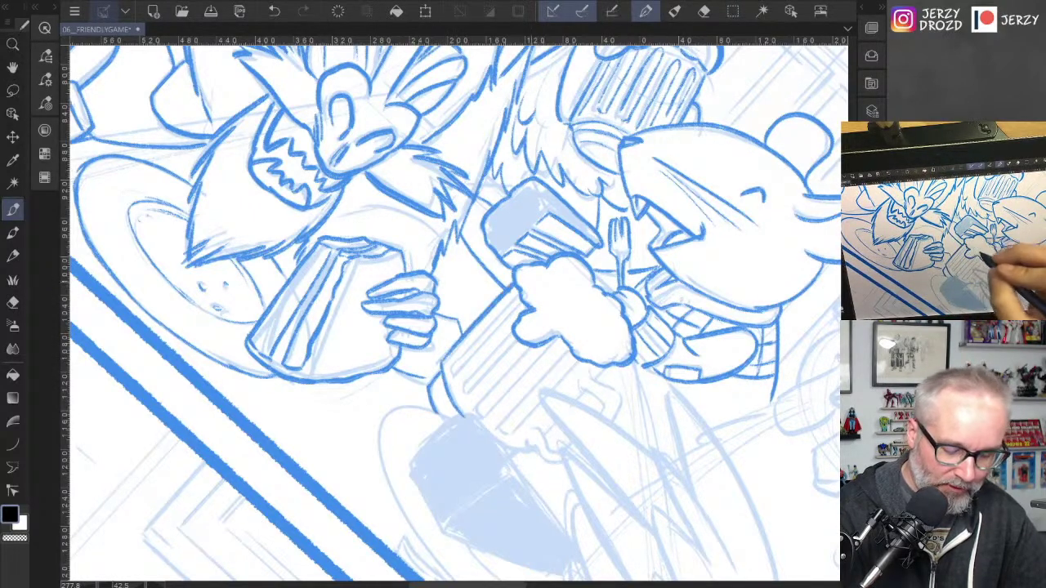
# Step: Draw the vertical ribs across the body of the mug below the foam, redoing the first line
pyautogui.moveTo(451, 363); pyautogui.dragTo(526, 286)
pyautogui.click(275, 10)
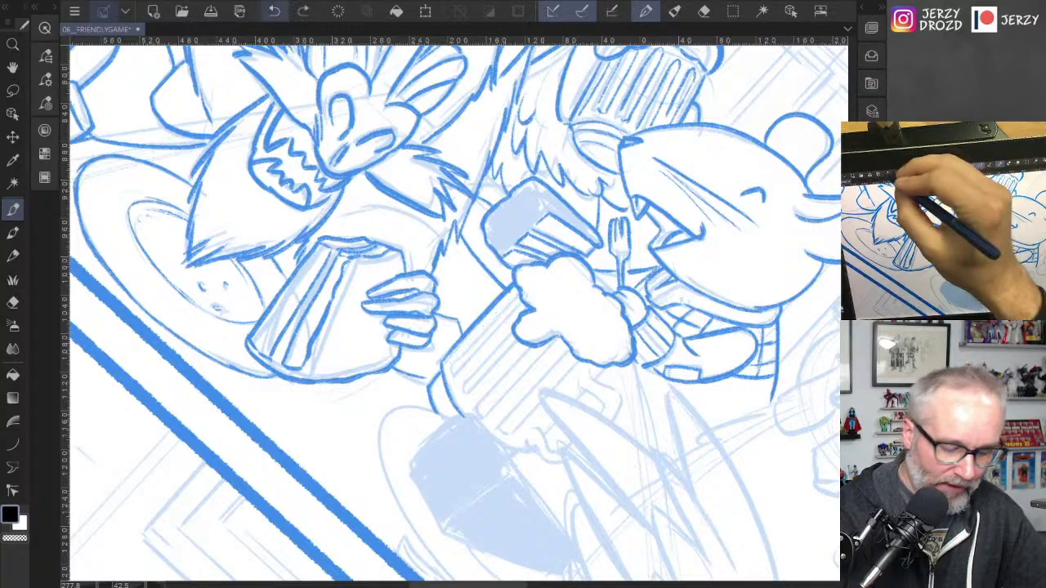
pyautogui.moveTo(453, 363); pyautogui.dragTo(516, 294)
pyautogui.moveTo(452, 371); pyautogui.dragTo(515, 309)
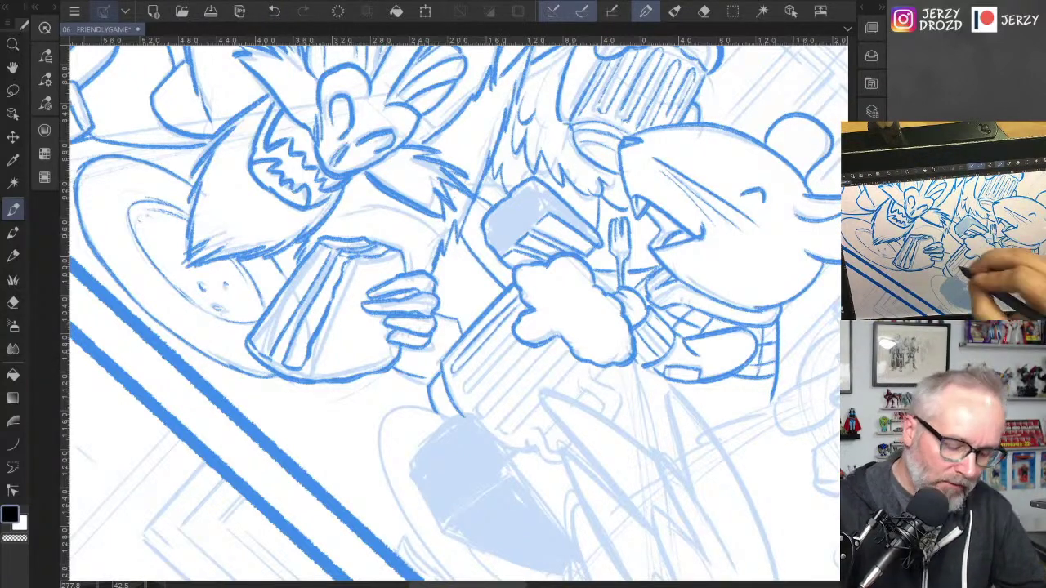
pyautogui.moveTo(459, 384); pyautogui.dragTo(512, 328)
pyautogui.moveTo(463, 394); pyautogui.dragTo(509, 345)
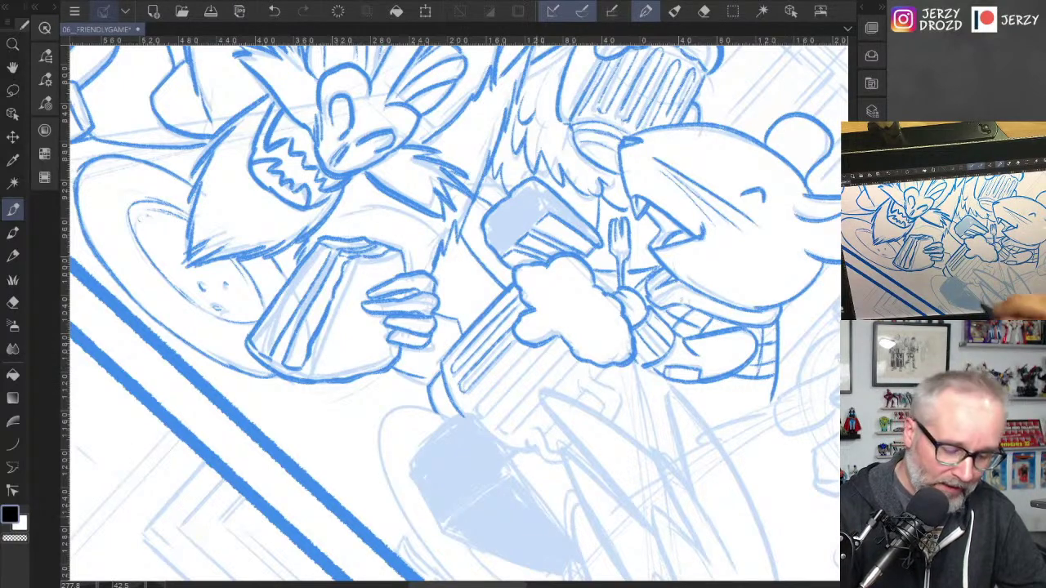
pyautogui.moveTo(474, 402); pyautogui.dragTo(523, 348)
pyautogui.moveTo(475, 415)
pyautogui.mouseDown()
pyautogui.moveTo(541, 348)
pyautogui.moveTo(534, 373)
pyautogui.moveTo(564, 343)
pyautogui.mouseUp()
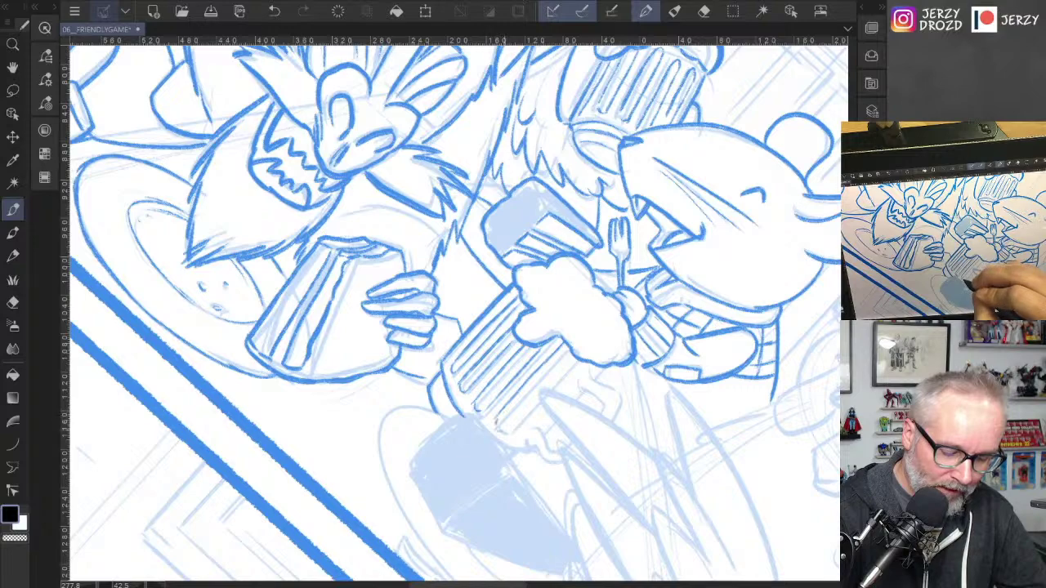
pyautogui.moveTo(496, 431); pyautogui.dragTo(570, 358)
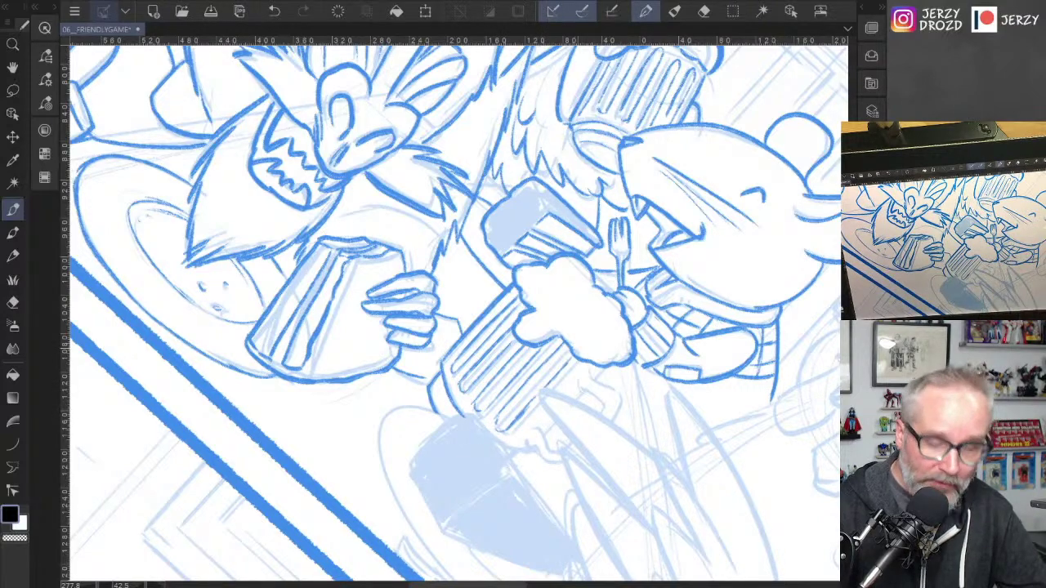
# Step: Draw the mug's handle around the overlapping feathers, with its curled lower end and the remaining base edge
pyautogui.moveTo(572, 311)
pyautogui.mouseDown()
pyautogui.moveTo(520, 373)
pyautogui.moveTo(518, 303)
pyautogui.mouseUp()
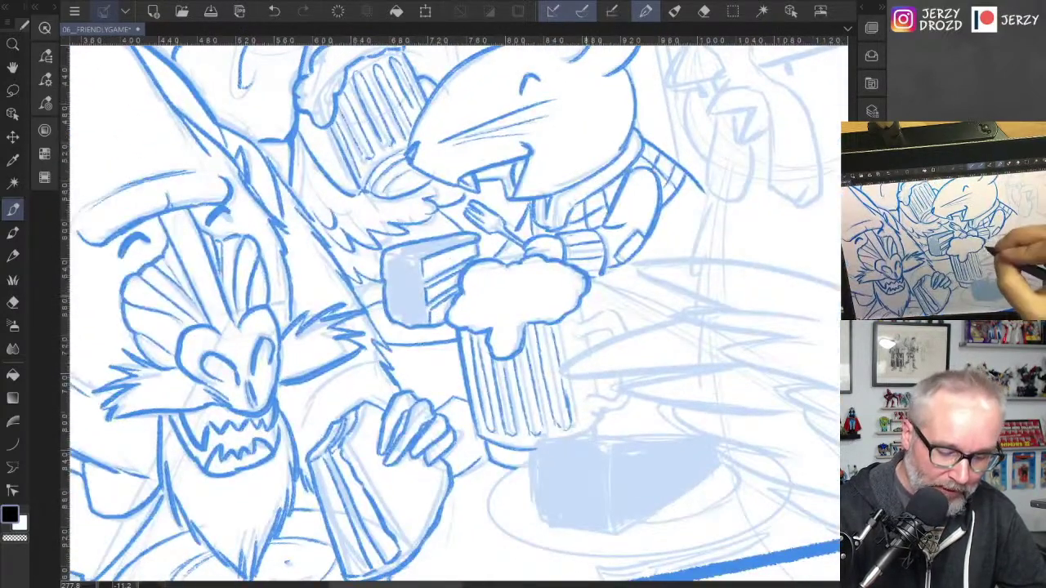
pyautogui.moveTo(585, 295)
pyautogui.mouseDown()
pyautogui.moveTo(589, 317)
pyautogui.moveTo(613, 310)
pyautogui.moveTo(625, 335)
pyautogui.moveTo(611, 329)
pyautogui.mouseUp()
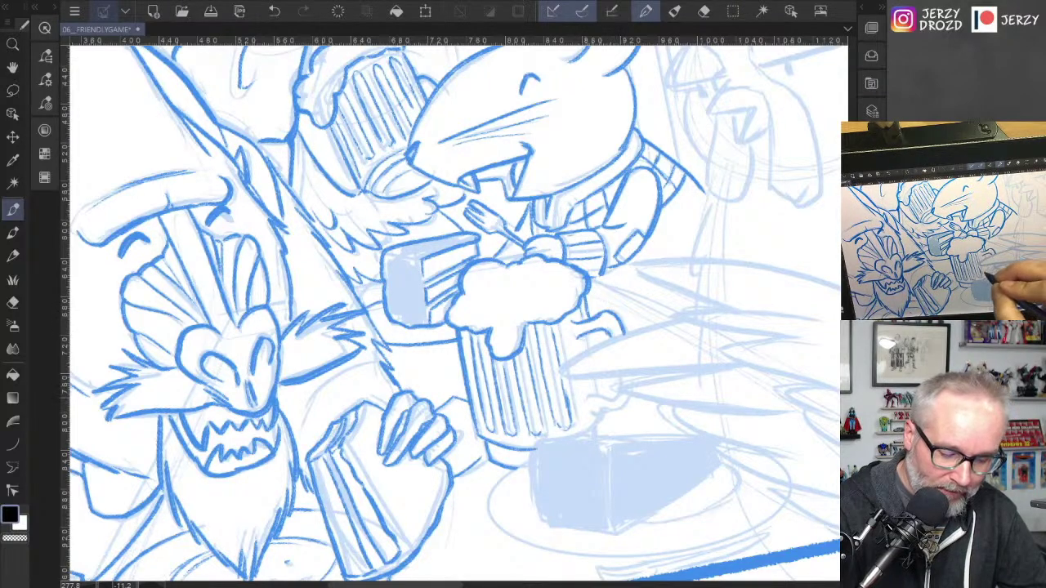
pyautogui.moveTo(585, 400)
pyautogui.mouseDown()
pyautogui.moveTo(615, 395)
pyautogui.moveTo(626, 405)
pyautogui.moveTo(598, 393)
pyautogui.mouseUp()
pyautogui.moveTo(595, 332)
pyautogui.mouseDown()
pyautogui.moveTo(586, 346)
pyautogui.moveTo(605, 398)
pyautogui.mouseUp()
pyautogui.moveTo(549, 444)
pyautogui.mouseDown()
pyautogui.moveTo(604, 417)
pyautogui.moveTo(601, 435)
pyautogui.mouseUp()
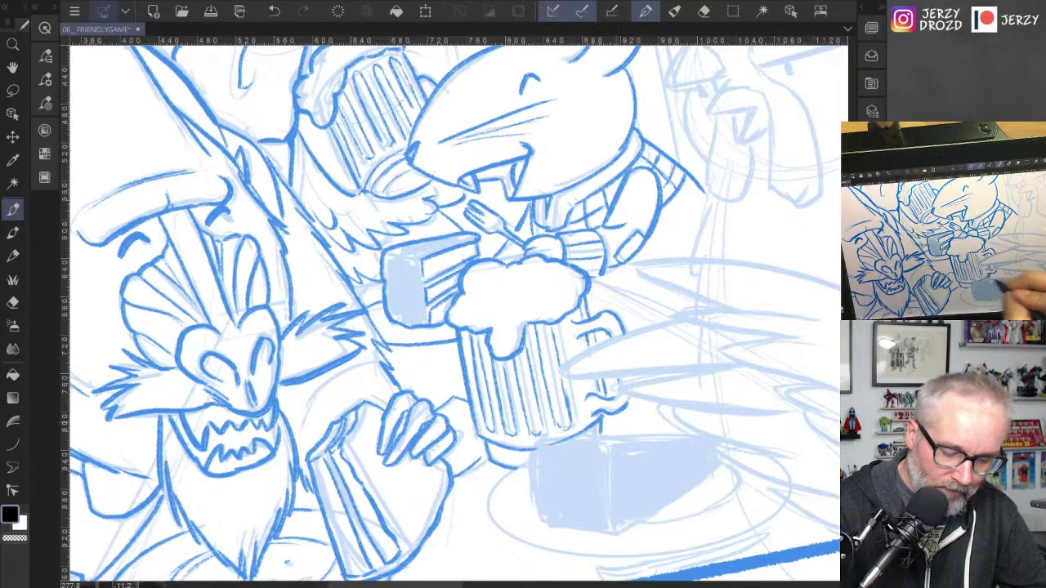
# Step: Draw the outline of the cake slice in front of the mug, with a double line along its top edge
pyautogui.moveTo(671, 384)
pyautogui.mouseDown()
pyautogui.moveTo(674, 306)
pyautogui.moveTo(645, 305)
pyautogui.mouseUp()
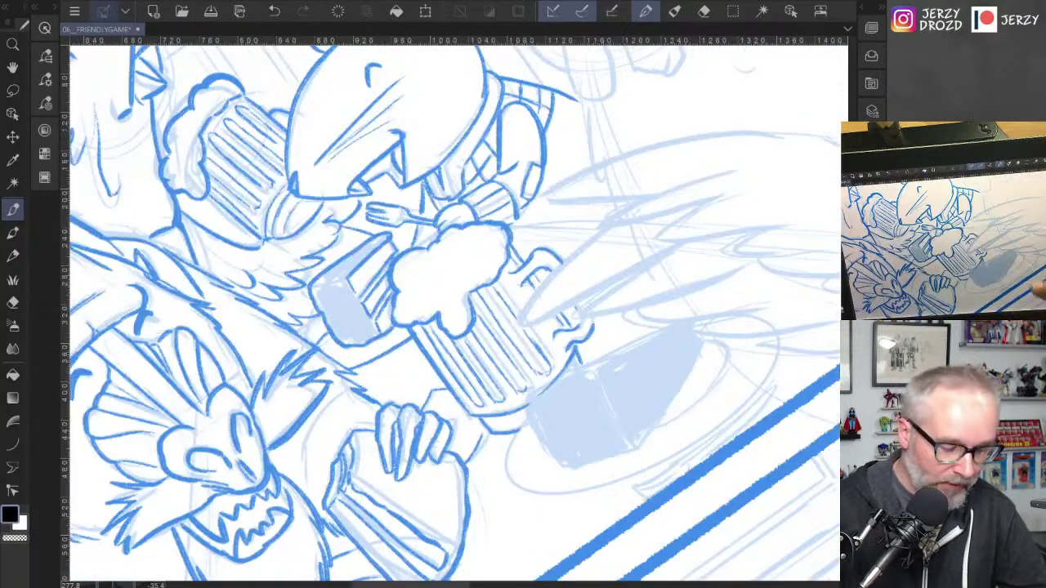
pyautogui.press('e')
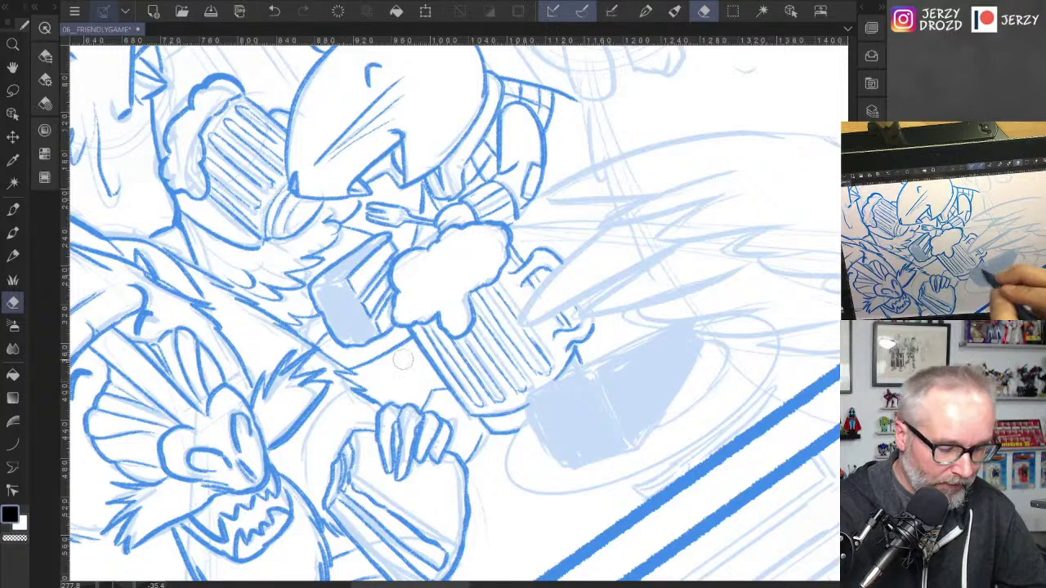
pyautogui.press('p')
pyautogui.moveTo(528, 397); pyautogui.dragTo(685, 326)
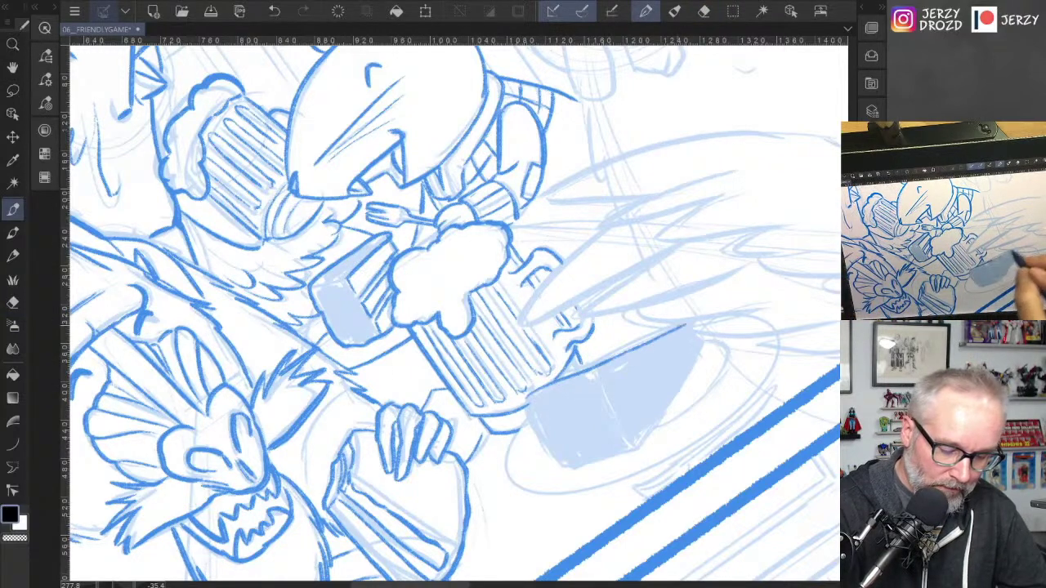
pyautogui.moveTo(553, 382)
pyautogui.mouseDown()
pyautogui.moveTo(678, 320)
pyautogui.moveTo(601, 361)
pyautogui.moveTo(536, 441)
pyautogui.moveTo(576, 467)
pyautogui.moveTo(629, 449)
pyautogui.moveTo(678, 392)
pyautogui.moveTo(699, 342)
pyautogui.mouseUp()
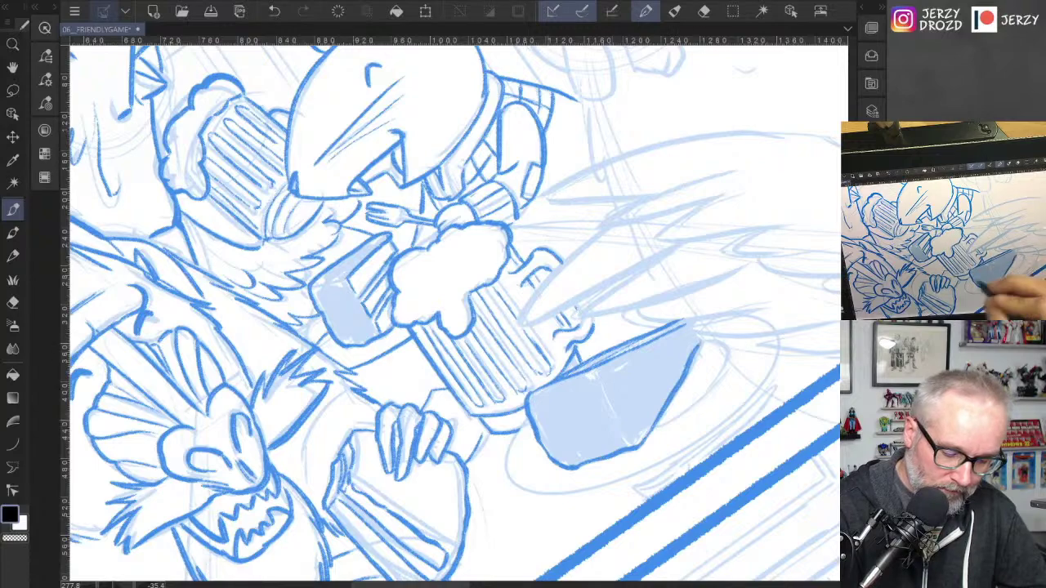
# Step: Start the plate's outer rim around the near end of the cake slice and tidy the last rib on the mug
pyautogui.moveTo(528, 418)
pyautogui.mouseDown()
pyautogui.moveTo(517, 445)
pyautogui.moveTo(523, 470)
pyautogui.moveTo(510, 481)
pyautogui.moveTo(541, 498)
pyautogui.mouseUp()
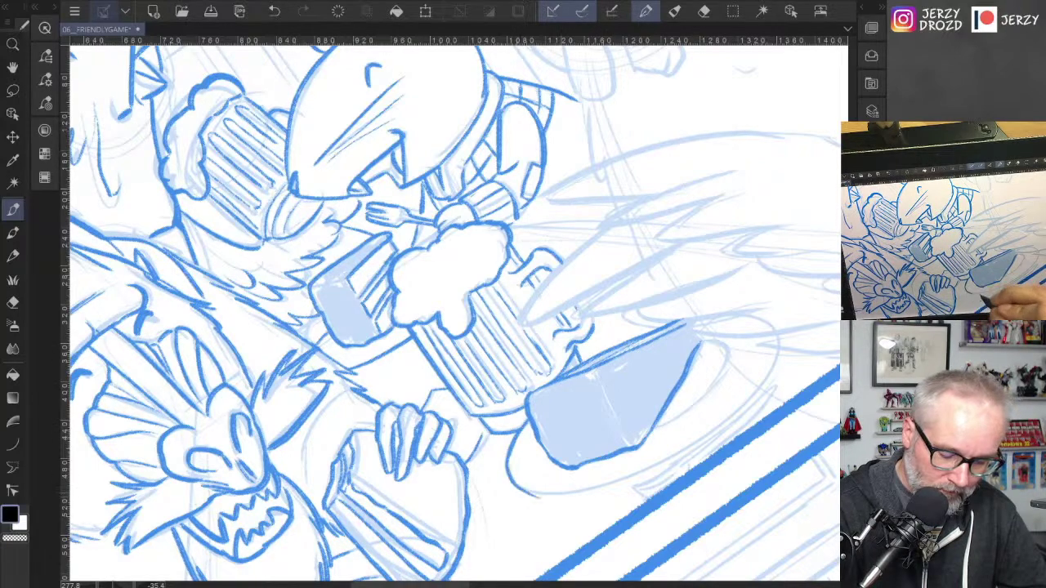
pyautogui.moveTo(736, 278); pyautogui.dragTo(713, 367)
pyautogui.moveTo(653, 326); pyautogui.dragTo(490, 478)
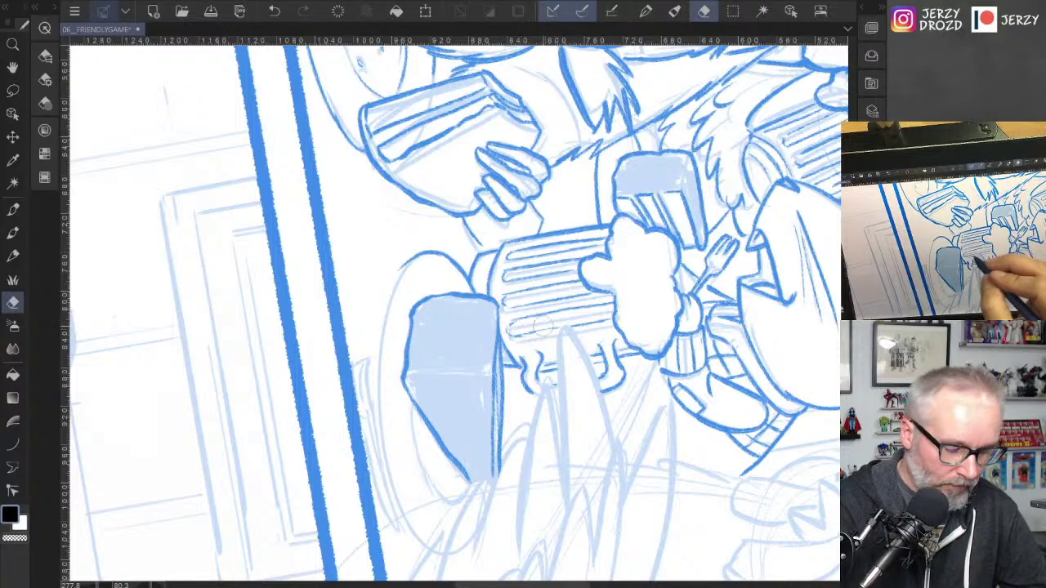
pyautogui.moveTo(516, 335); pyautogui.dragTo(562, 329)
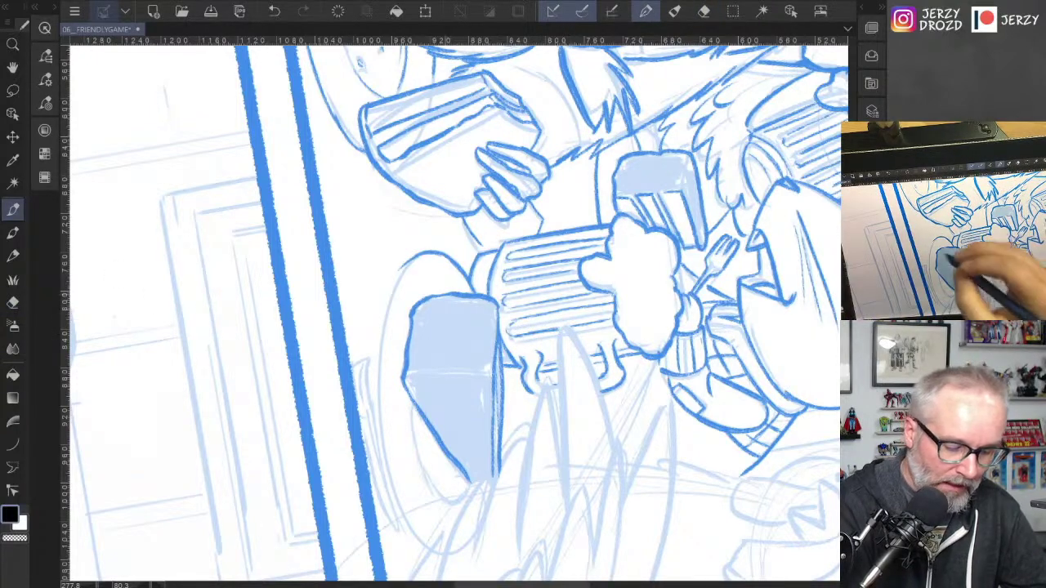
# Step: Continue the plate's outer rim along its near side and draw the inner rim curve under the cake slice
pyautogui.press('e')
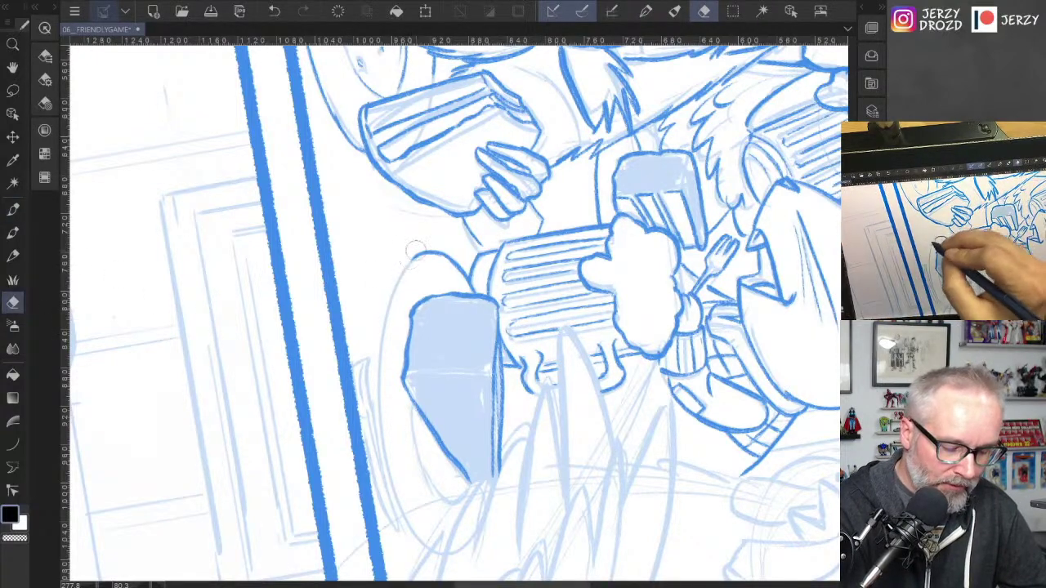
pyautogui.press('p')
pyautogui.moveTo(425, 255)
pyautogui.mouseDown()
pyautogui.moveTo(396, 288)
pyautogui.moveTo(381, 353)
pyautogui.mouseUp()
pyautogui.moveTo(387, 317); pyautogui.dragTo(378, 412)
pyautogui.moveTo(381, 361); pyautogui.dragTo(379, 444)
pyautogui.moveTo(385, 392); pyautogui.dragTo(386, 482)
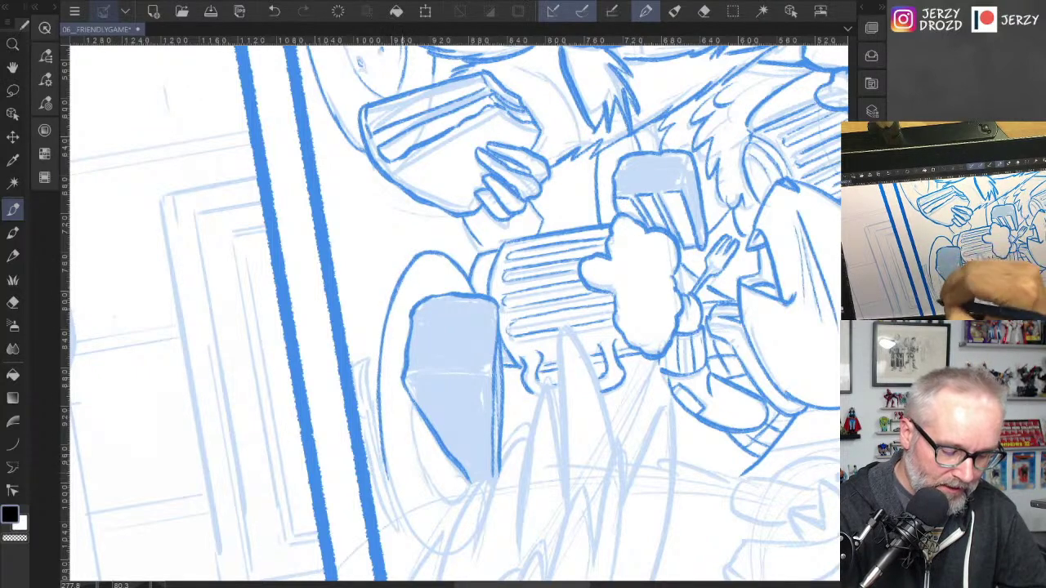
pyautogui.moveTo(409, 401); pyautogui.dragTo(435, 493)
pyautogui.moveTo(418, 452); pyautogui.dragTo(456, 505)
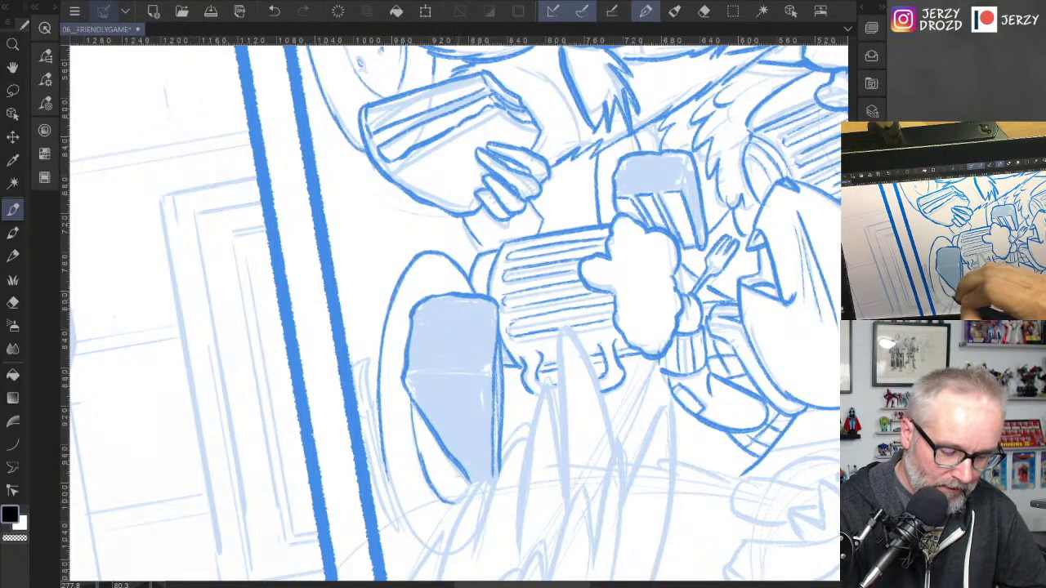
pyautogui.moveTo(589, 482)
pyautogui.mouseDown()
pyautogui.moveTo(598, 306)
pyautogui.moveTo(595, 315)
pyautogui.mouseUp()
pyautogui.moveTo(395, 305); pyautogui.dragTo(419, 368)
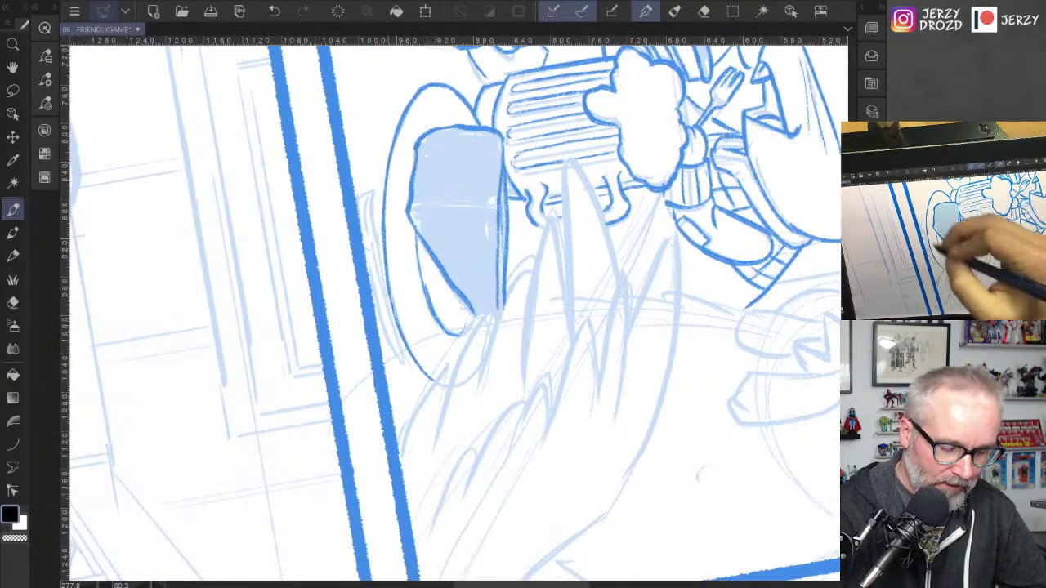
# Step: Draw the fork lying between the plate and the panel border, and the vertical corner edge of the cake slice
pyautogui.moveTo(378, 196)
pyautogui.mouseDown()
pyautogui.moveTo(376, 238)
pyautogui.moveTo(357, 203)
pyautogui.moveTo(393, 346)
pyautogui.mouseUp()
pyautogui.moveTo(373, 249); pyautogui.dragTo(395, 365)
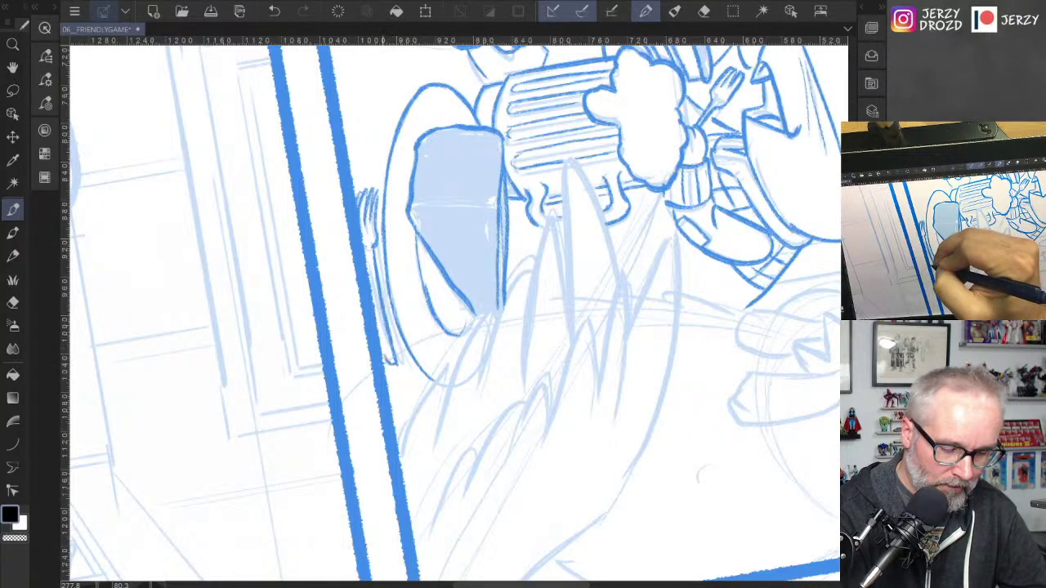
pyautogui.moveTo(601, 294); pyautogui.dragTo(518, 261)
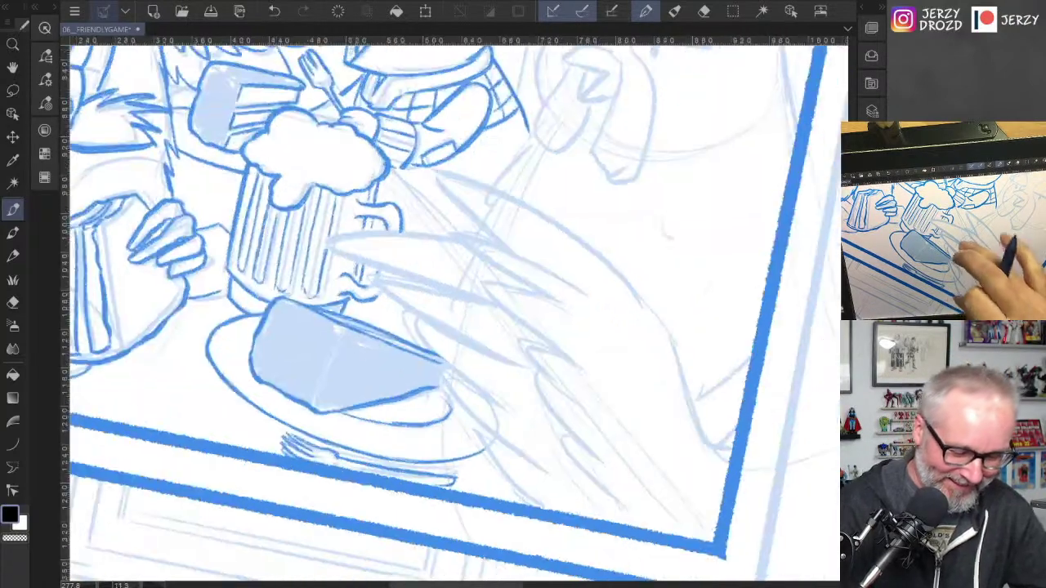
pyautogui.moveTo(319, 409); pyautogui.dragTo(341, 336)
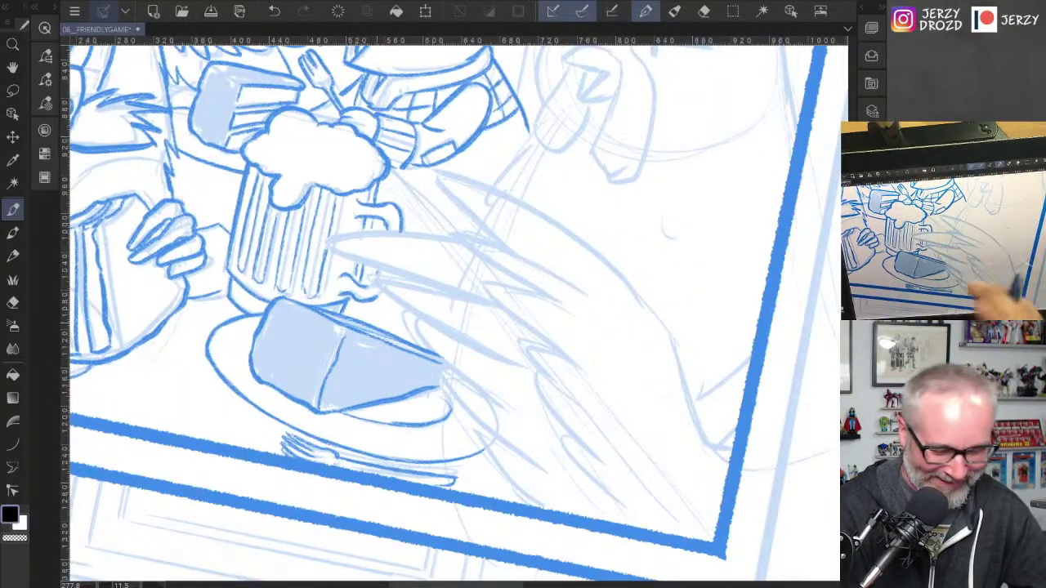
# Step: Select the Dry Brush Inker Darker brush and fill the front cake slice's tapering side with solid blue
pyautogui.moveTo(523, 351); pyautogui.dragTo(596, 299)
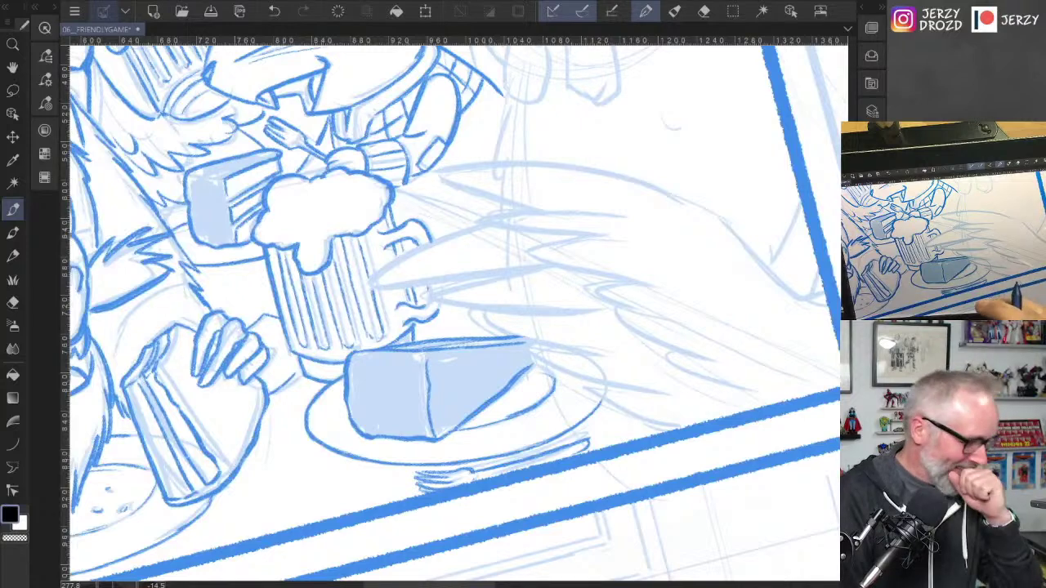
pyautogui.click(13, 233)
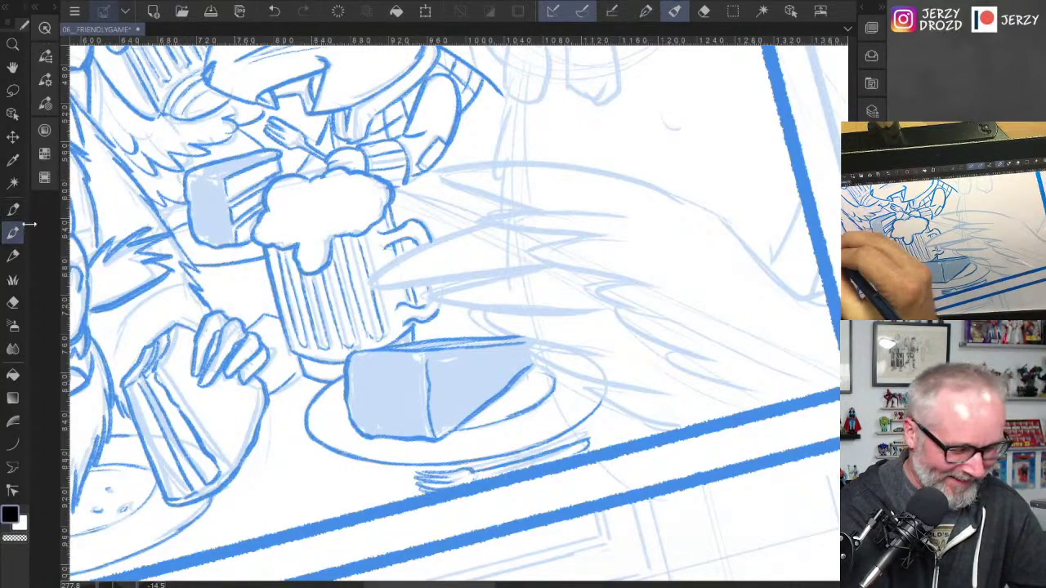
pyautogui.click(13, 209)
pyautogui.click(54, 6)
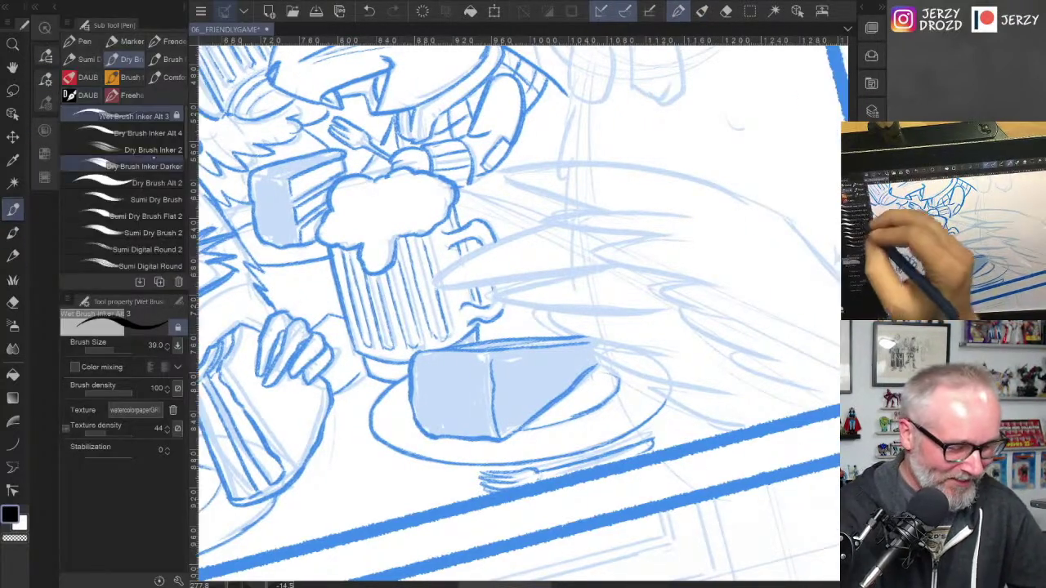
pyautogui.click(123, 166)
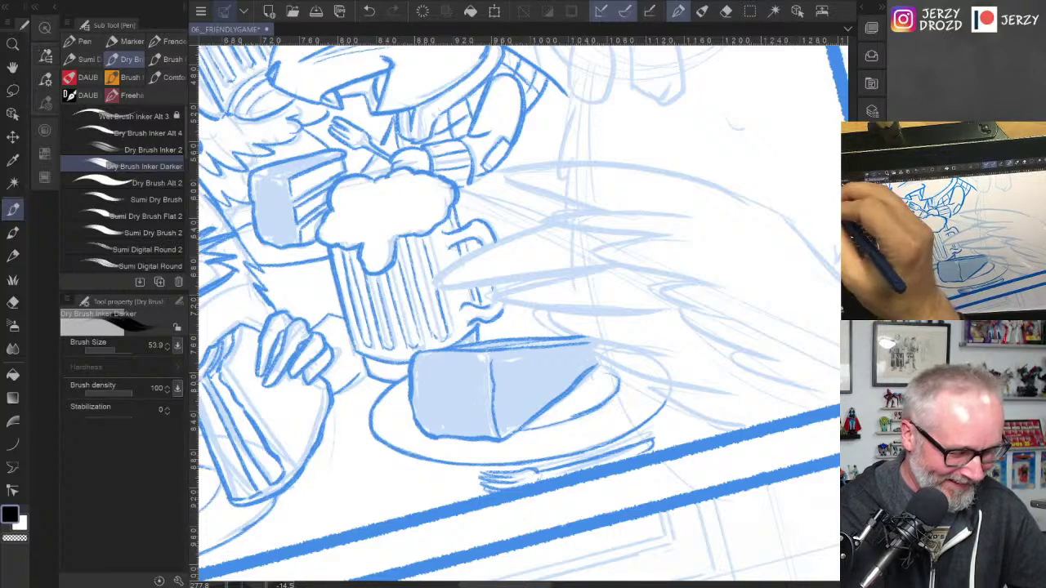
pyautogui.press('Tab')
pyautogui.moveTo(439, 365)
pyautogui.mouseDown()
pyautogui.moveTo(445, 427)
pyautogui.moveTo(517, 364)
pyautogui.moveTo(463, 384)
pyautogui.moveTo(445, 361)
pyautogui.moveTo(520, 348)
pyautogui.moveTo(535, 358)
pyautogui.mouseUp()
pyautogui.moveTo(436, 377)
pyautogui.mouseDown()
pyautogui.moveTo(438, 433)
pyautogui.moveTo(458, 405)
pyautogui.moveTo(469, 413)
pyautogui.mouseUp()
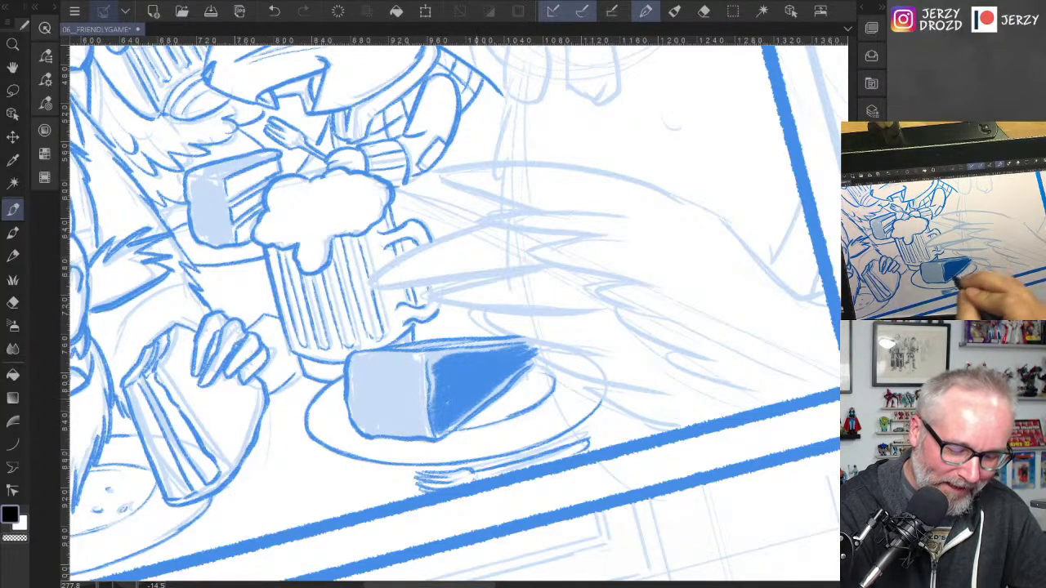
pyautogui.moveTo(536, 357); pyautogui.dragTo(526, 367)
pyautogui.moveTo(438, 361); pyautogui.dragTo(453, 353)
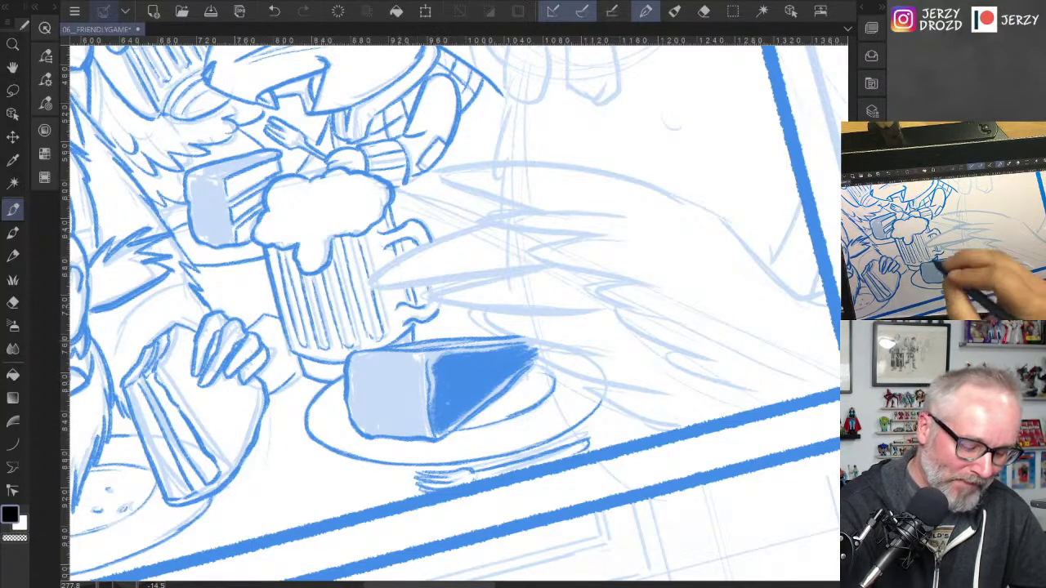
# Step: Fill the wide end face of the front cake slice with solid blue
pyautogui.moveTo(355, 368)
pyautogui.mouseDown()
pyautogui.moveTo(373, 425)
pyautogui.moveTo(368, 360)
pyautogui.moveTo(404, 357)
pyautogui.moveTo(428, 378)
pyautogui.moveTo(402, 391)
pyautogui.moveTo(421, 426)
pyautogui.mouseUp()
pyautogui.moveTo(412, 374)
pyautogui.mouseDown()
pyautogui.moveTo(392, 429)
pyautogui.moveTo(376, 425)
pyautogui.mouseUp()
pyautogui.moveTo(369, 387)
pyautogui.mouseDown()
pyautogui.moveTo(351, 430)
pyautogui.moveTo(432, 425)
pyautogui.mouseUp()
# Step: Shade the end face and top of the cake slice behind the mug in blue
pyautogui.moveTo(392, 343); pyautogui.dragTo(442, 330)
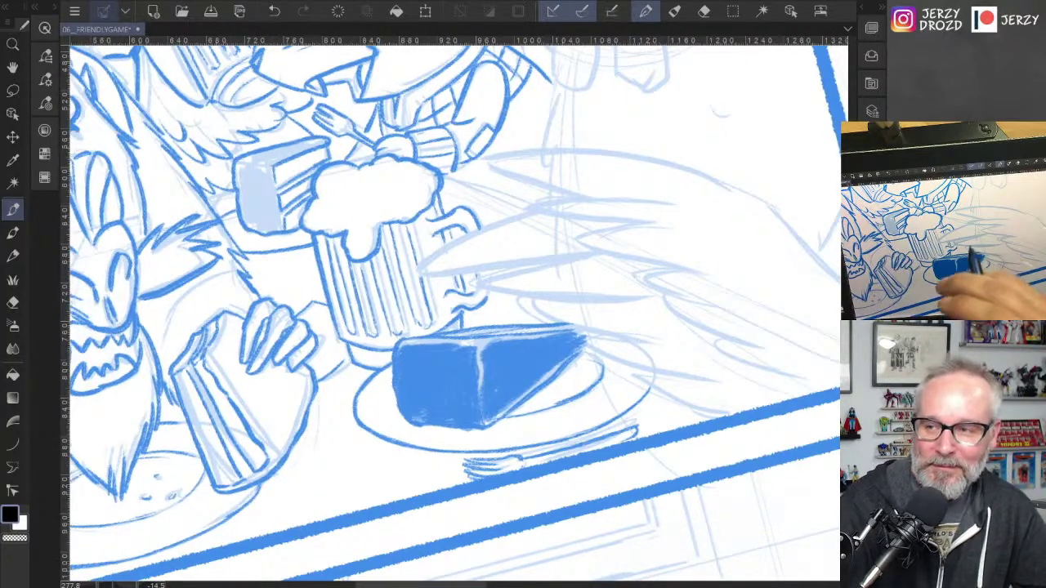
pyautogui.moveTo(254, 173)
pyautogui.mouseDown()
pyautogui.moveTo(246, 222)
pyautogui.moveTo(268, 229)
pyautogui.mouseUp()
pyautogui.moveTo(243, 173)
pyautogui.mouseDown()
pyautogui.moveTo(271, 169)
pyautogui.moveTo(250, 225)
pyautogui.moveTo(268, 168)
pyautogui.moveTo(315, 142)
pyautogui.moveTo(304, 178)
pyautogui.mouseUp()
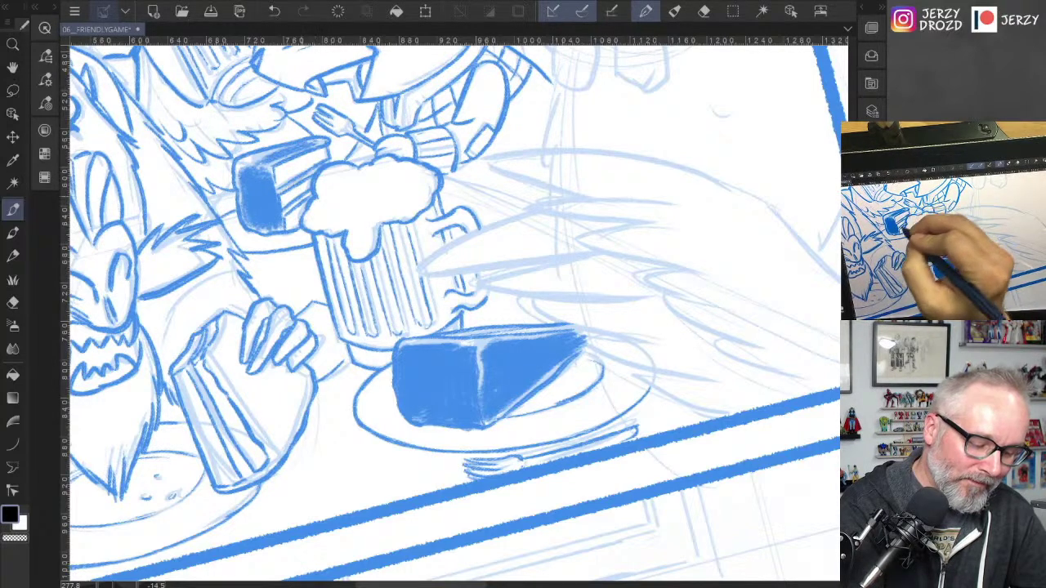
pyautogui.moveTo(252, 234); pyautogui.dragTo(270, 226)
pyautogui.moveTo(507, 311); pyautogui.dragTo(427, 433)
pyautogui.click(56, 108)
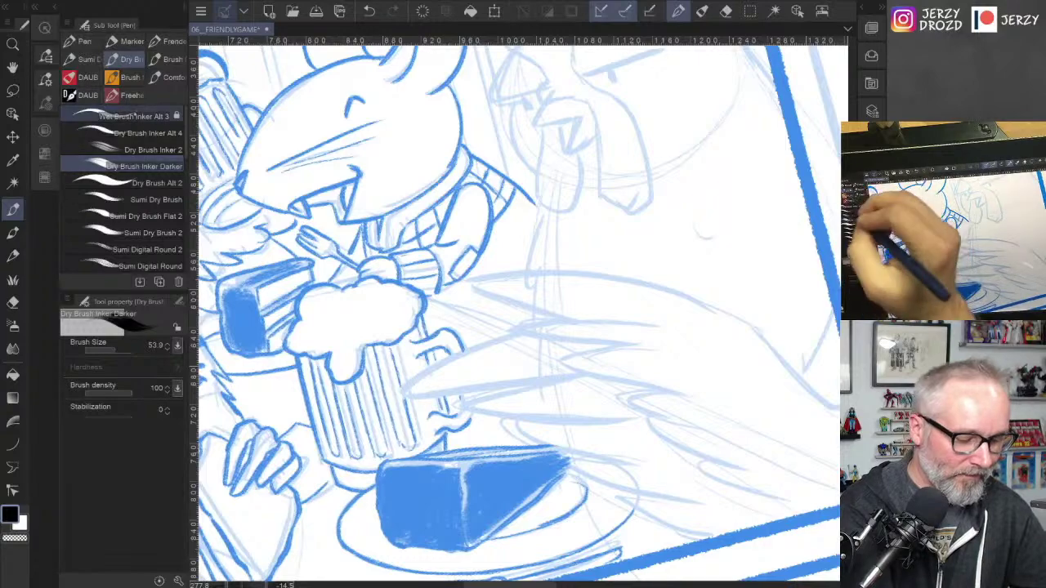
pyautogui.click(123, 132)
pyautogui.click(56, 82)
pyautogui.moveTo(809, 286); pyautogui.dragTo(765, 441)
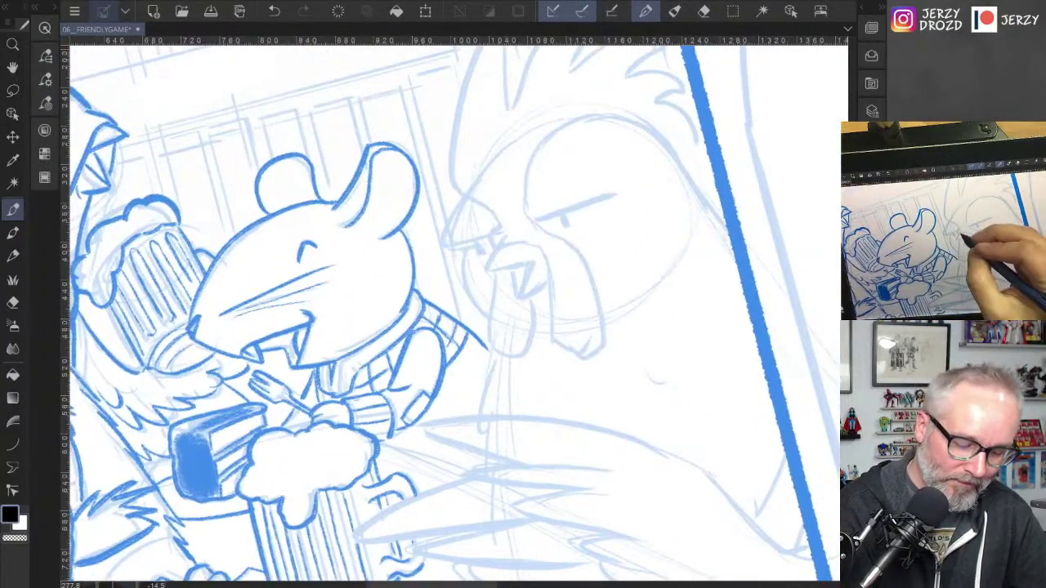
pyautogui.moveTo(500, 246)
pyautogui.mouseDown()
pyautogui.moveTo(482, 273)
pyautogui.moveTo(534, 262)
pyautogui.mouseUp()
pyautogui.click(275, 11)
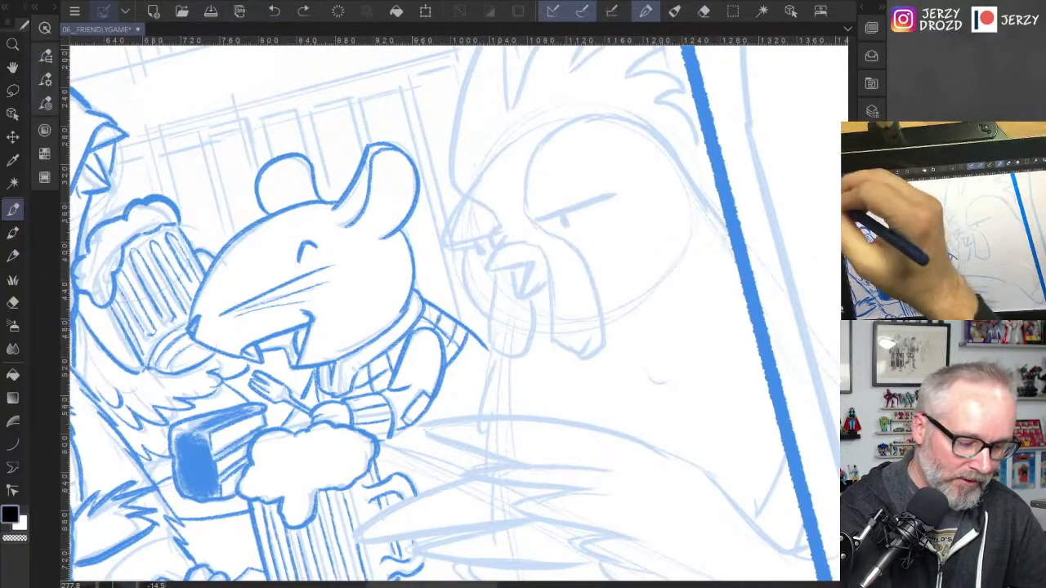
# Step: Select the Wet Brush Inker Alt 3 brush and draw the rooster's small open beak
pyautogui.click(56, 82)
pyautogui.click(123, 112)
pyautogui.click(57, 82)
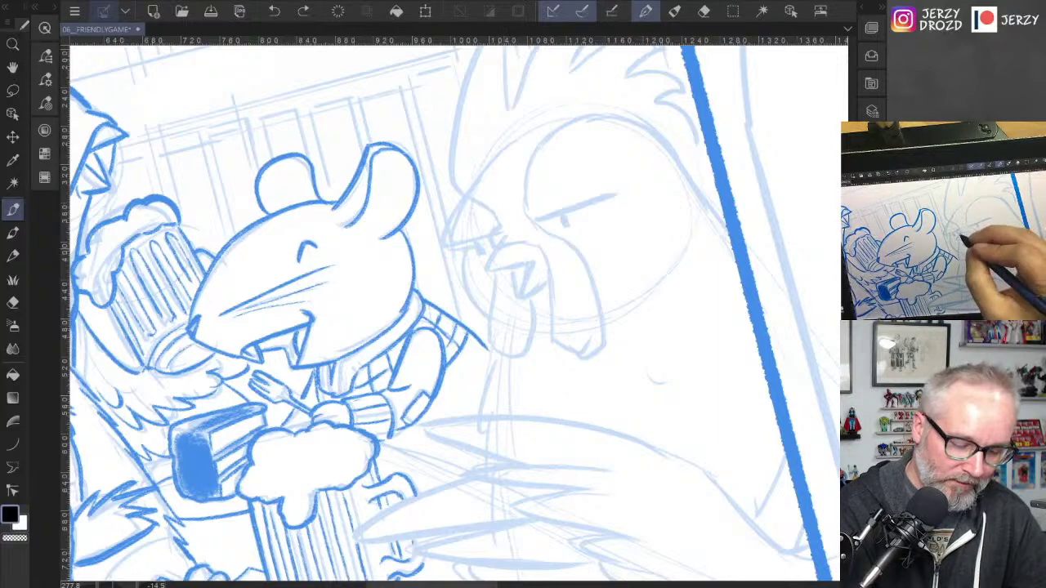
pyautogui.moveTo(489, 247)
pyautogui.mouseDown()
pyautogui.moveTo(499, 273)
pyautogui.moveTo(536, 263)
pyautogui.mouseUp()
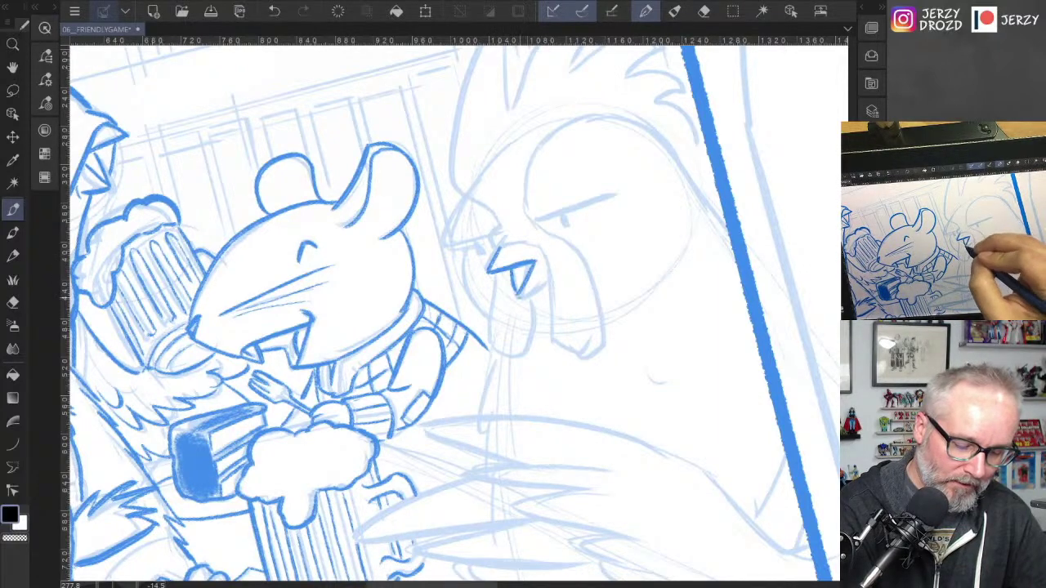
pyautogui.moveTo(520, 298); pyautogui.dragTo(544, 285)
# Step: Draw the top of the rooster's beak and its two hanging wattles, redoing the first stroke
pyautogui.moveTo(502, 250)
pyautogui.mouseDown()
pyautogui.moveTo(526, 244)
pyautogui.moveTo(500, 236)
pyautogui.moveTo(497, 250)
pyautogui.moveTo(528, 229)
pyautogui.moveTo(552, 343)
pyautogui.moveTo(588, 359)
pyautogui.mouseUp()
pyautogui.hotkey('ctrl', 'z')
pyautogui.moveTo(536, 224)
pyautogui.mouseDown()
pyautogui.moveTo(576, 245)
pyautogui.moveTo(606, 347)
pyautogui.moveTo(596, 356)
pyautogui.mouseUp()
pyautogui.moveTo(557, 257); pyautogui.dragTo(572, 341)
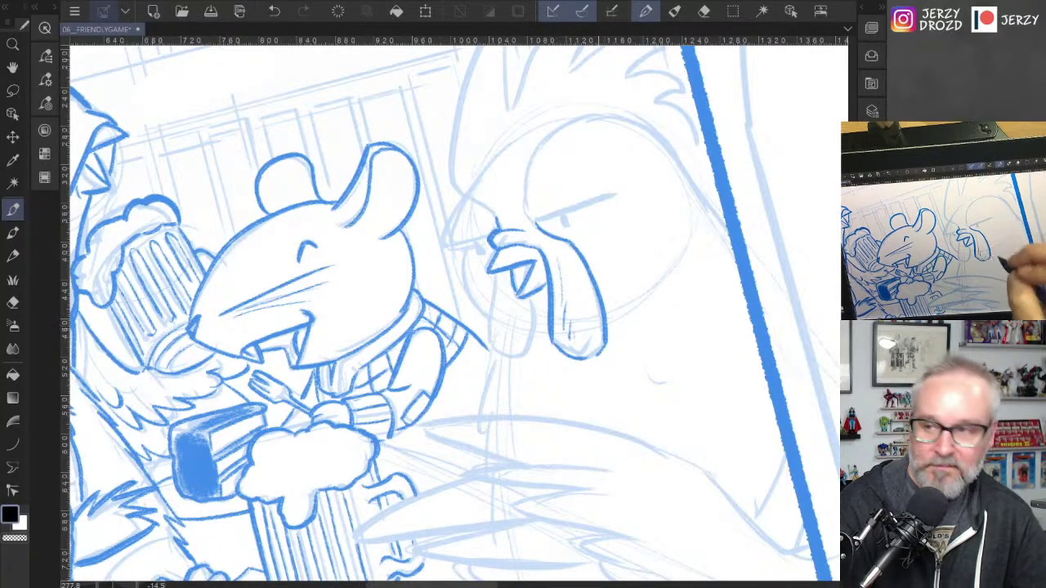
pyautogui.moveTo(498, 275)
pyautogui.mouseDown()
pyautogui.moveTo(487, 345)
pyautogui.moveTo(534, 329)
pyautogui.moveTo(529, 301)
pyautogui.mouseUp()
# Step: Draw the rooster's far eye, redoing one stroke, the near eye's slanted brow line and pupil, and the far cheek
pyautogui.moveTo(490, 235); pyautogui.dragTo(441, 253)
pyautogui.click(275, 11)
pyautogui.moveTo(462, 196); pyautogui.dragTo(439, 250)
pyautogui.moveTo(534, 225); pyautogui.dragTo(618, 193)
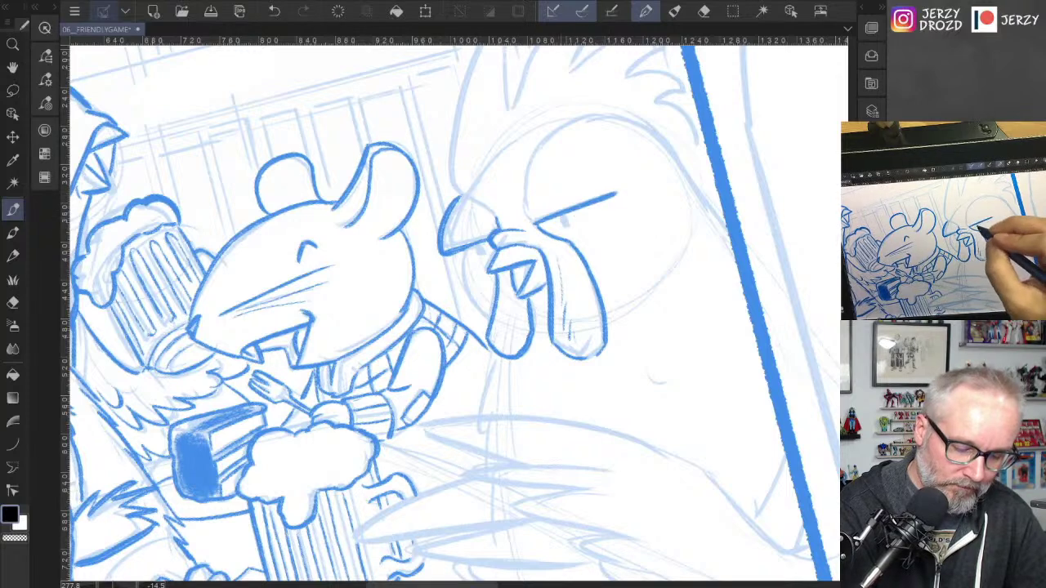
pyautogui.moveTo(562, 216); pyautogui.dragTo(565, 229)
pyautogui.moveTo(482, 243)
pyautogui.mouseDown()
pyautogui.moveTo(477, 257)
pyautogui.moveTo(463, 256)
pyautogui.moveTo(489, 319)
pyautogui.mouseUp()
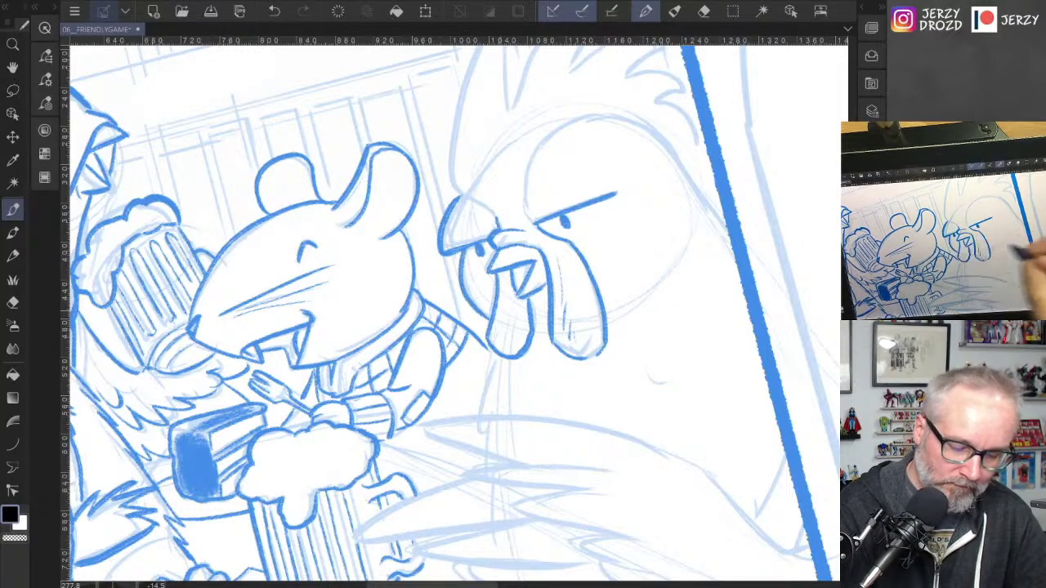
# Step: Add short curved strokes at the rooster's near cheek and draw the front of its neck below the wattles, redoing one stroke
pyautogui.moveTo(671, 282); pyautogui.dragTo(629, 312)
pyautogui.moveTo(690, 267); pyautogui.dragTo(635, 314)
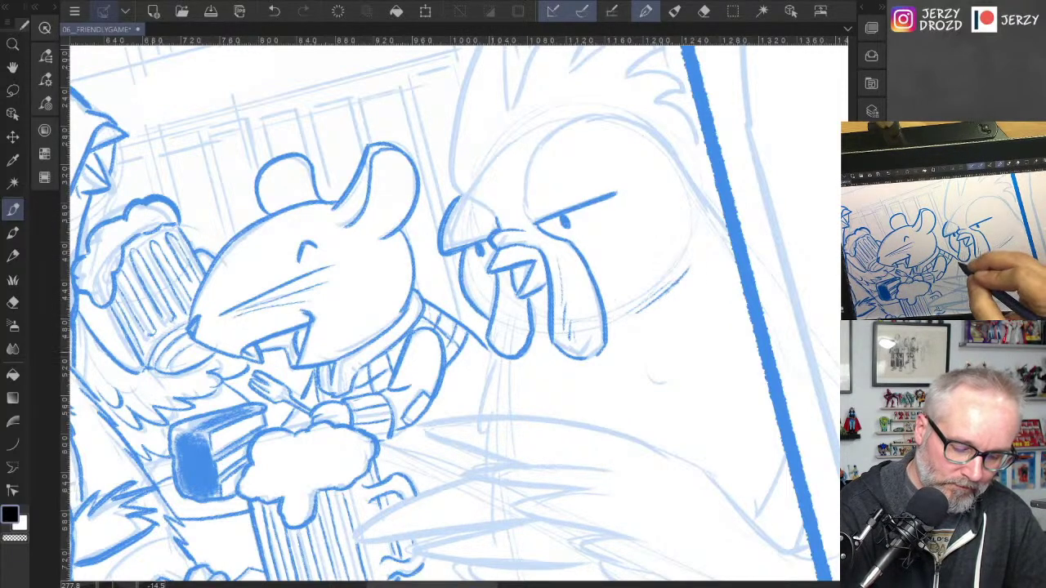
pyautogui.moveTo(493, 352); pyautogui.dragTo(473, 427)
pyautogui.hotkey('ctrl', 'z')
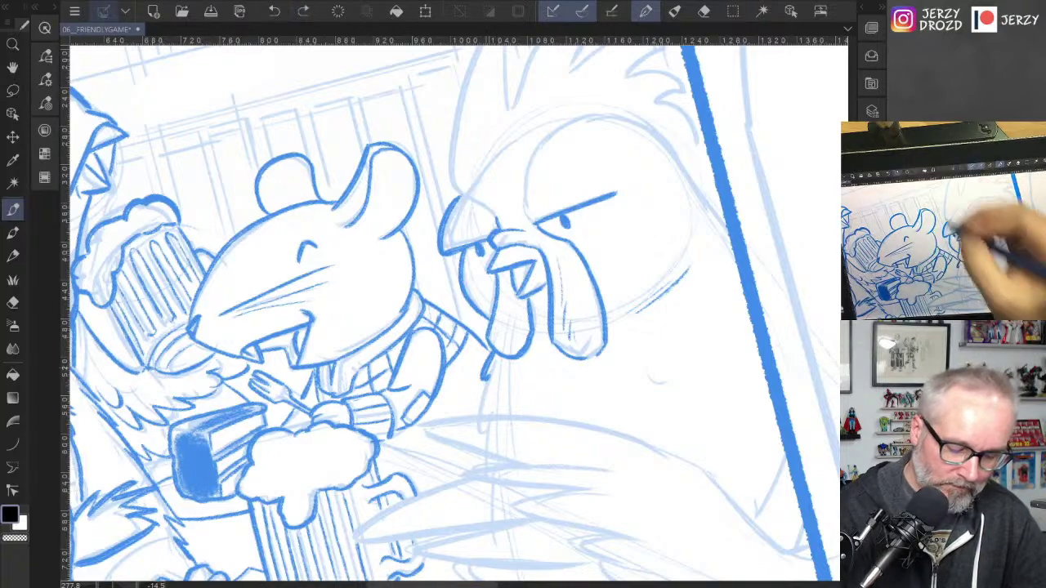
pyautogui.moveTo(497, 362); pyautogui.dragTo(482, 416)
# Step: Draw the curved front outline of the rooster's near face patch, rising from the inner end of the slanted brow line
pyautogui.moveTo(695, 163)
pyautogui.mouseDown()
pyautogui.moveTo(727, 392)
pyautogui.moveTo(736, 319)
pyautogui.moveTo(733, 335)
pyautogui.mouseUp()
pyautogui.moveTo(564, 342); pyautogui.dragTo(633, 295)
pyautogui.click(274, 11)
pyautogui.moveTo(564, 342); pyautogui.dragTo(614, 307)
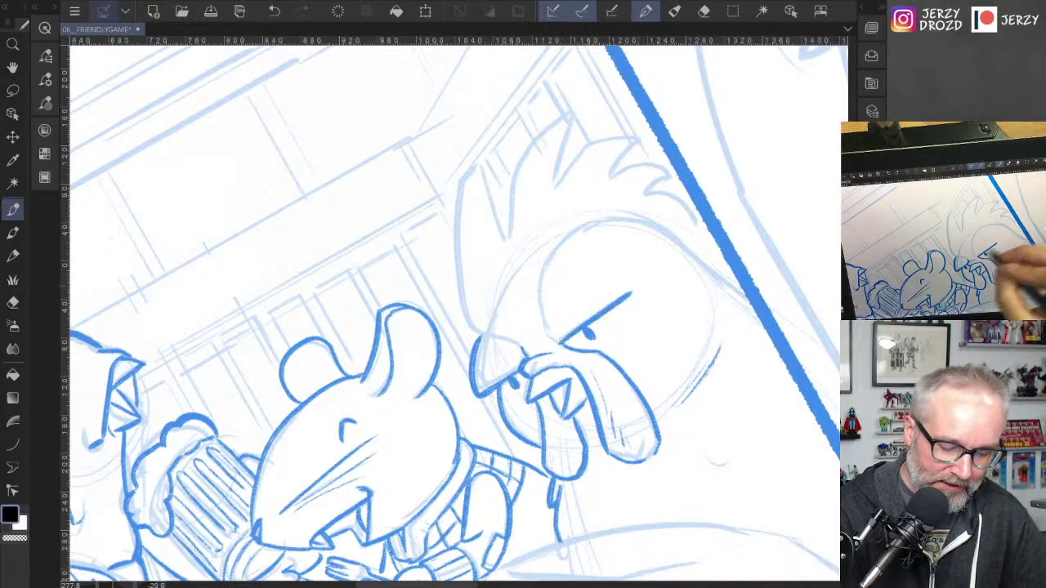
pyautogui.moveTo(546, 340)
pyautogui.mouseDown()
pyautogui.moveTo(540, 288)
pyautogui.moveTo(585, 231)
pyautogui.mouseUp()
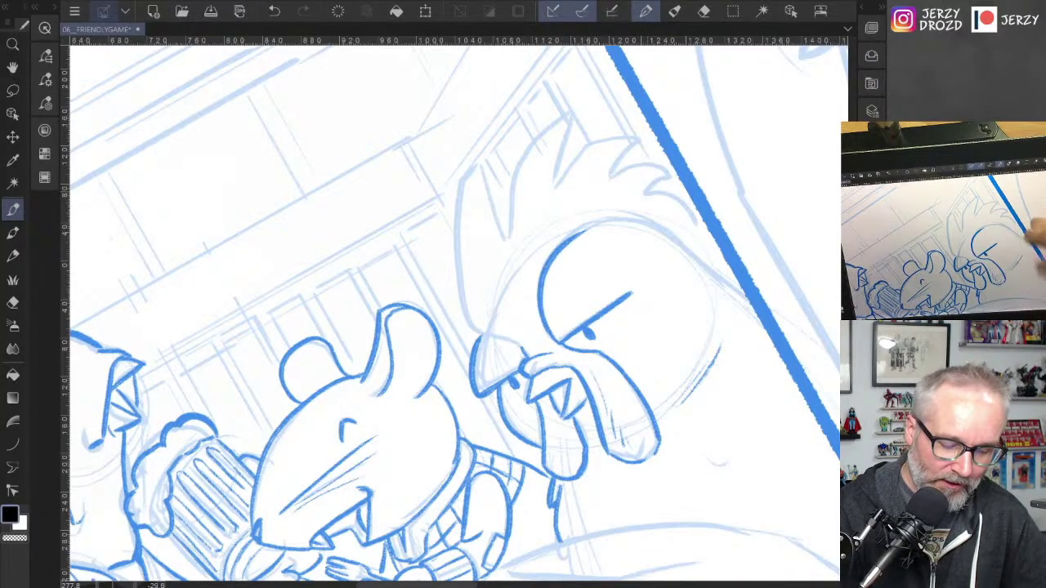
# Step: Continue the rooster's face curve over the top and down the back of the head to the panel border, redoing the stroke
pyautogui.moveTo(719, 246); pyautogui.dragTo(680, 287)
pyautogui.moveTo(559, 208)
pyautogui.mouseDown()
pyautogui.moveTo(595, 210)
pyautogui.moveTo(646, 271)
pyautogui.moveTo(670, 344)
pyautogui.mouseUp()
pyautogui.hotkey('ctrl', 'z')
pyautogui.hotkey('ctrl', 'z')
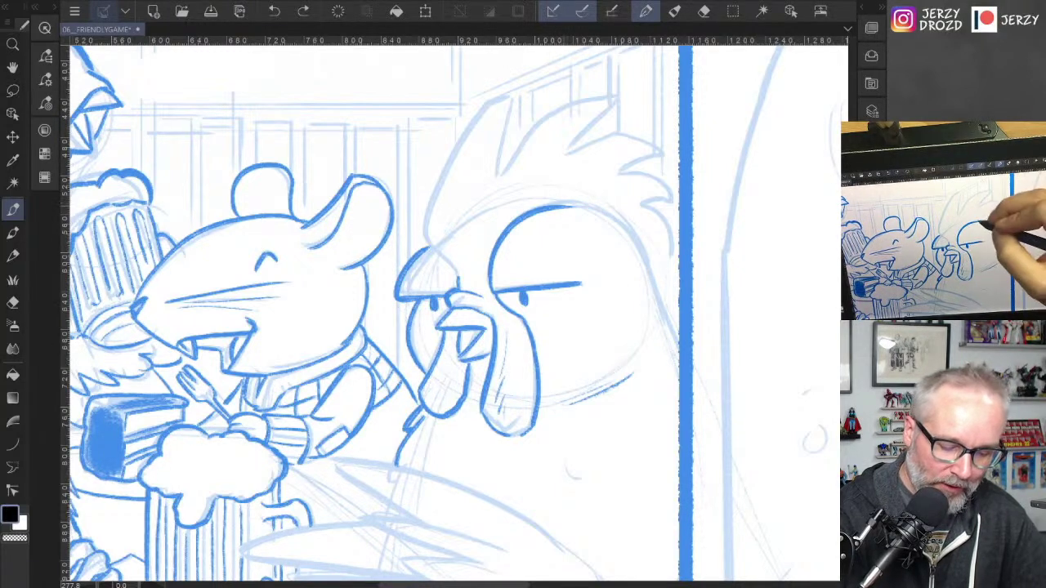
pyautogui.moveTo(564, 207)
pyautogui.mouseDown()
pyautogui.moveTo(615, 215)
pyautogui.moveTo(676, 336)
pyautogui.mouseUp()
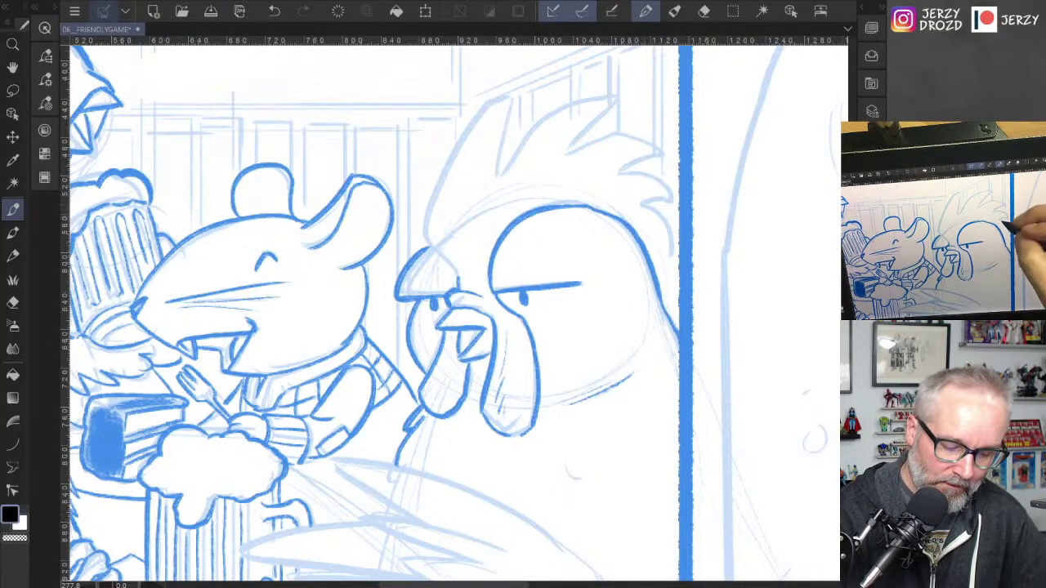
# Step: Draw the rooster's spiky comb from the base of the beak to the back of the head, redoing the first strokes
pyautogui.moveTo(644, 205)
pyautogui.mouseDown()
pyautogui.moveTo(659, 272)
pyautogui.moveTo(661, 204)
pyautogui.moveTo(624, 171)
pyautogui.moveTo(664, 155)
pyautogui.moveTo(631, 132)
pyautogui.moveTo(570, 156)
pyautogui.moveTo(621, 98)
pyautogui.moveTo(503, 171)
pyautogui.moveTo(516, 92)
pyautogui.moveTo(485, 106)
pyautogui.moveTo(421, 228)
pyautogui.moveTo(458, 279)
pyautogui.moveTo(442, 201)
pyautogui.mouseUp()
pyautogui.hotkey('ctrl', 'z')
pyautogui.hotkey('ctrl', 'z')
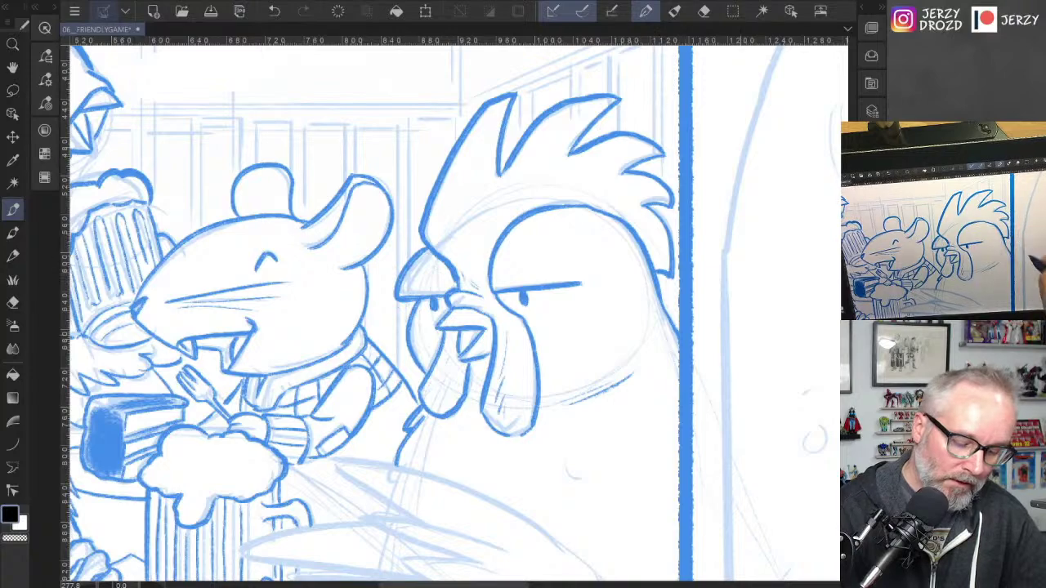
# Step: Draw two small curved feather marks on the rooster's chest and touch up the inner end of the near brow
pyautogui.moveTo(760, 441); pyautogui.dragTo(760, 254)
pyautogui.moveTo(566, 270); pyautogui.dragTo(595, 272)
pyautogui.moveTo(593, 290)
pyautogui.mouseDown()
pyautogui.moveTo(602, 298)
pyautogui.moveTo(619, 276)
pyautogui.moveTo(682, 367)
pyautogui.mouseUp()
pyautogui.moveTo(710, 424); pyautogui.dragTo(660, 341)
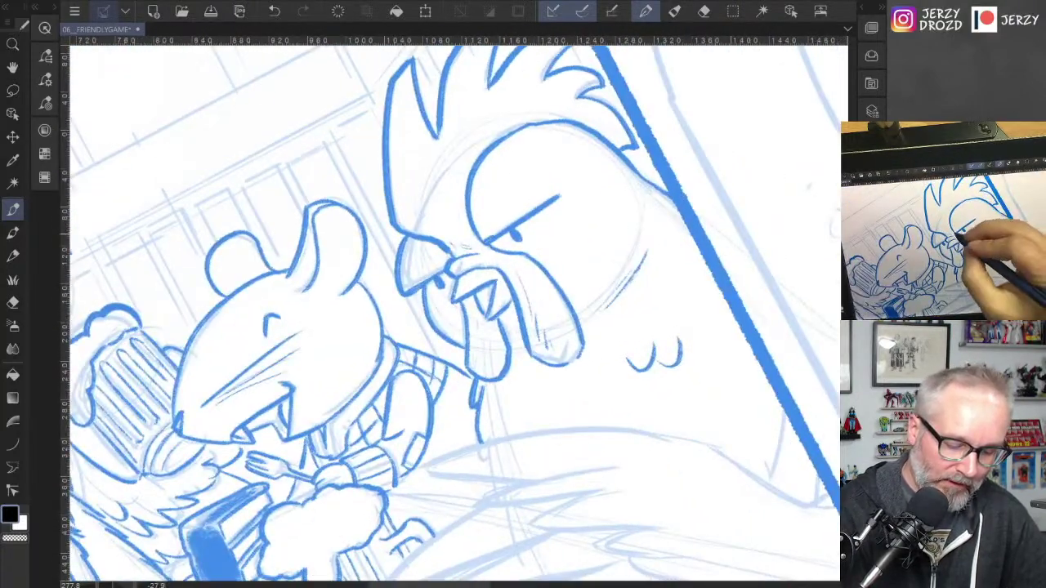
pyautogui.moveTo(490, 235); pyautogui.dragTo(505, 229)
# Step: Draw the leading edge of the rooster's raised wing and the underside of its pointed front feather
pyautogui.moveTo(695, 441); pyautogui.dragTo(682, 318)
pyautogui.moveTo(695, 409); pyautogui.dragTo(738, 204)
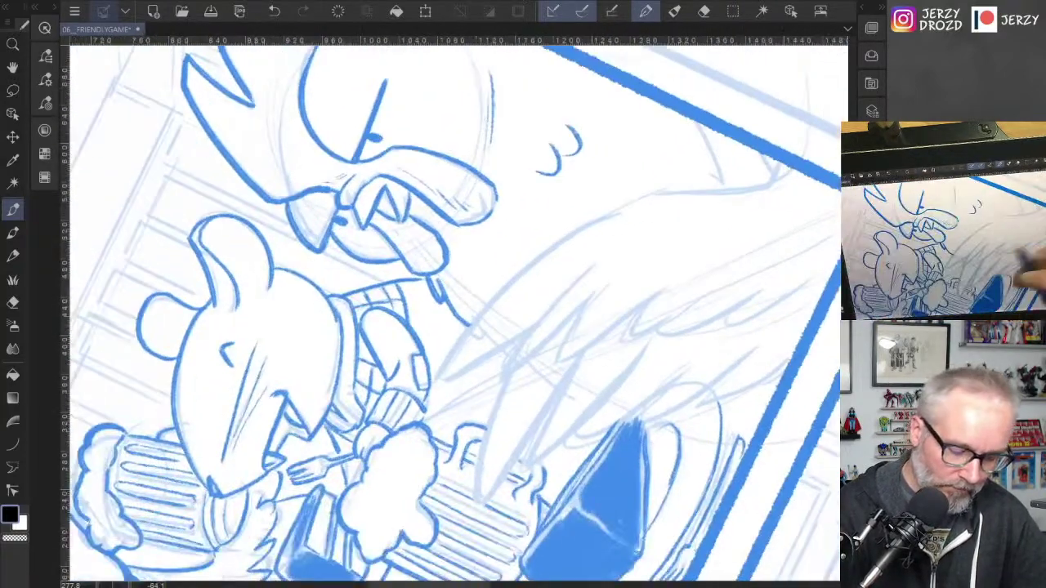
pyautogui.moveTo(439, 380); pyautogui.dragTo(628, 199)
pyautogui.moveTo(438, 383); pyautogui.dragTo(521, 335)
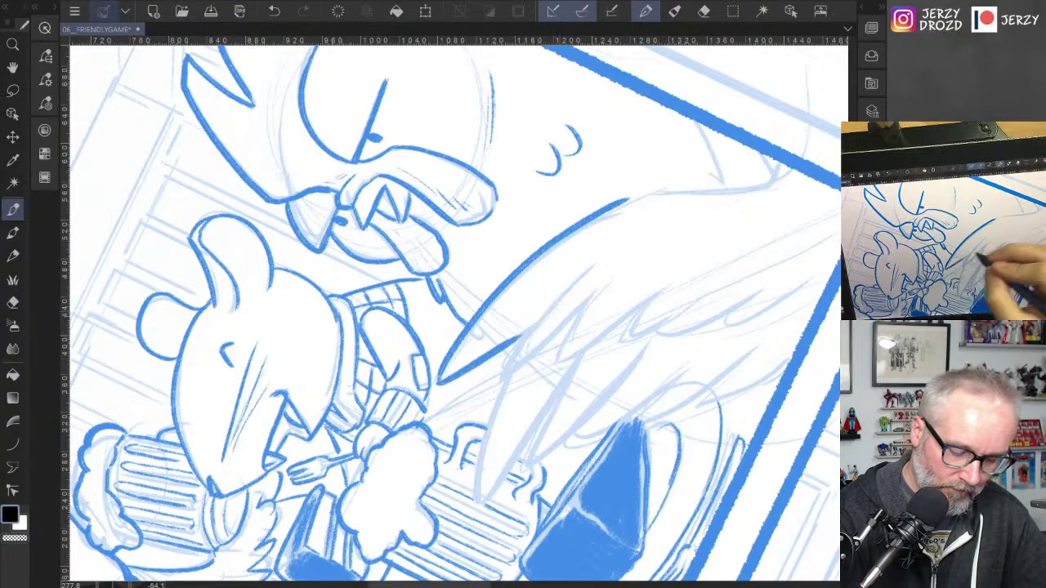
# Step: Draw the zigzag row of pointed feather tips along the lower edge of the wing's upper layer
pyautogui.moveTo(588, 267); pyautogui.dragTo(508, 367)
pyautogui.moveTo(508, 367); pyautogui.dragTo(600, 291)
pyautogui.moveTo(602, 287)
pyautogui.mouseDown()
pyautogui.moveTo(561, 344)
pyautogui.moveTo(670, 283)
pyautogui.mouseUp()
pyautogui.moveTo(672, 281); pyautogui.dragTo(626, 335)
pyautogui.moveTo(626, 335)
pyautogui.mouseDown()
pyautogui.moveTo(723, 285)
pyautogui.moveTo(690, 325)
pyautogui.moveTo(780, 274)
pyautogui.mouseUp()
pyautogui.moveTo(716, 322); pyautogui.dragTo(804, 284)
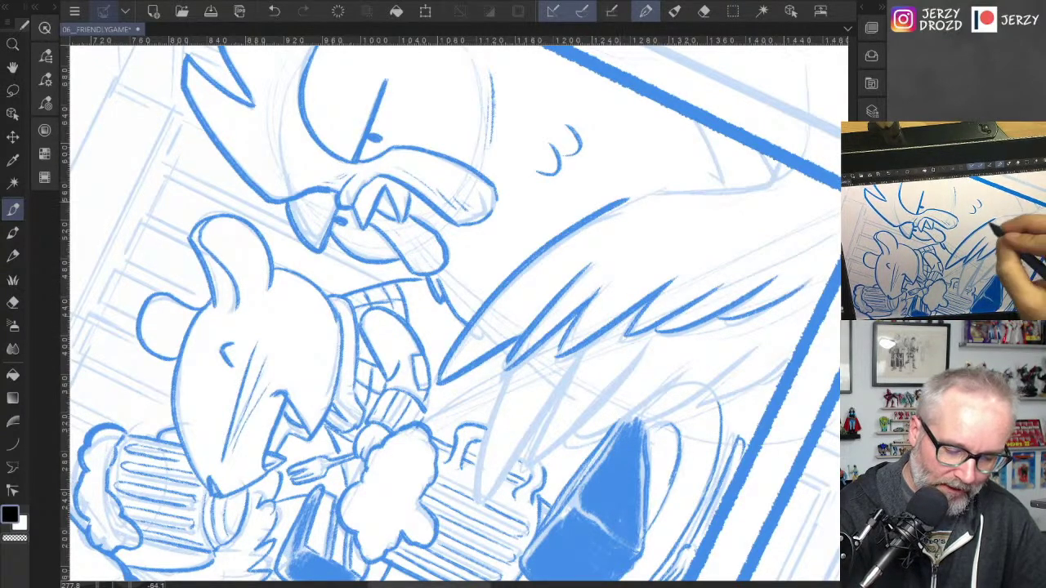
# Step: Extend the wing's upper edge to the panel border and add a short body line above it
pyautogui.moveTo(626, 199); pyautogui.dragTo(805, 150)
pyautogui.moveTo(698, 124); pyautogui.dragTo(720, 174)
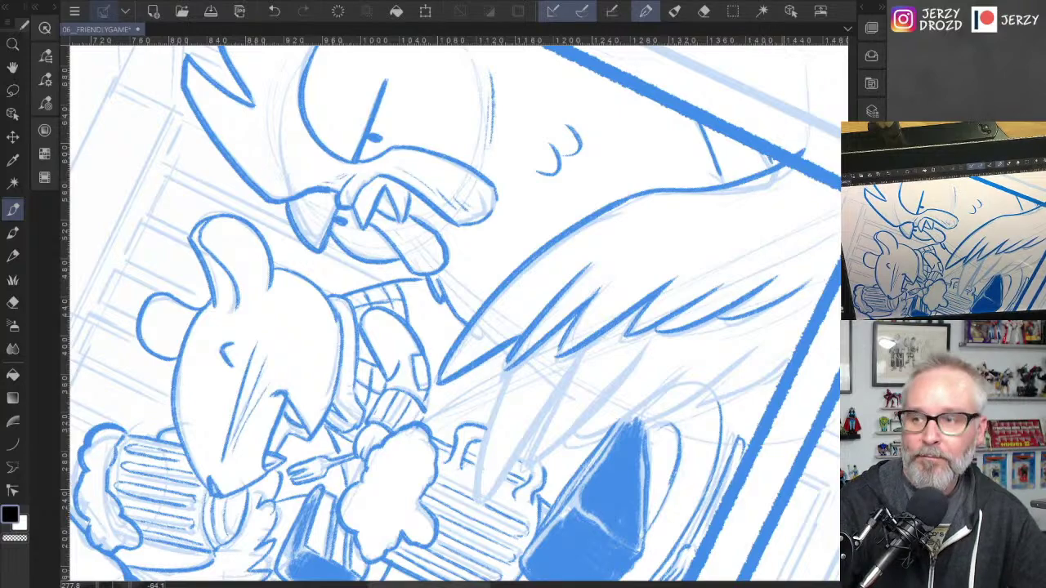
pyautogui.moveTo(802, 286); pyautogui.dragTo(720, 344)
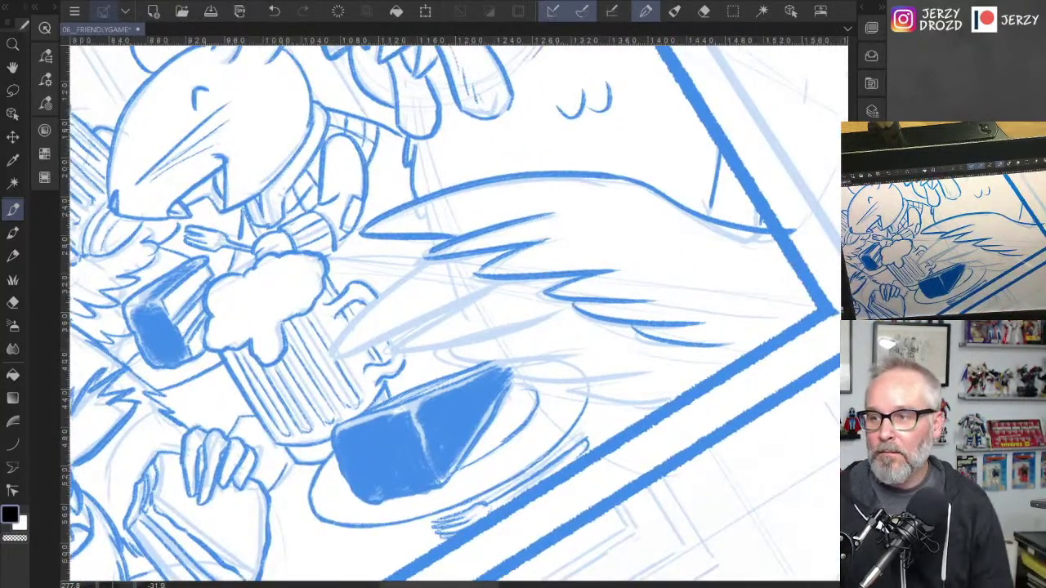
pyautogui.moveTo(654, 286); pyautogui.dragTo(531, 366)
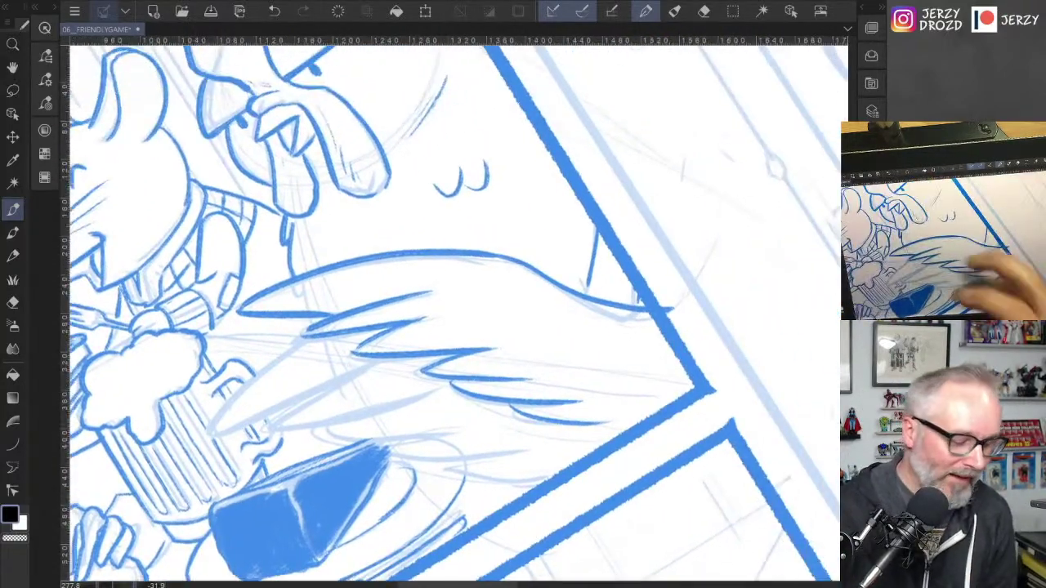
# Step: Erase the short body line near the panel border and redraw it curving down to meet the wing
pyautogui.press('e')
pyautogui.moveTo(595, 227); pyautogui.dragTo(583, 287)
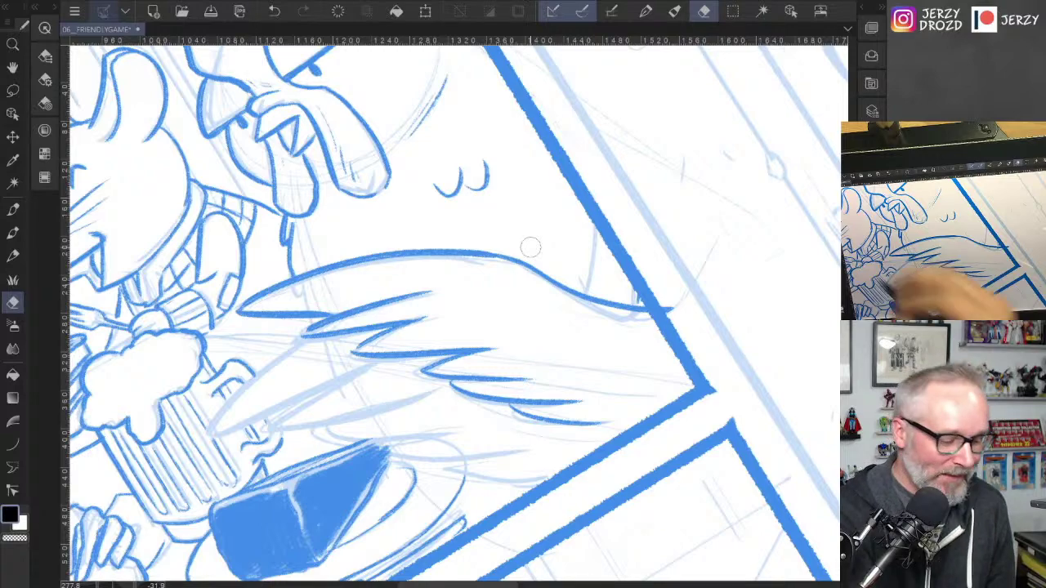
pyautogui.press('p')
pyautogui.moveTo(595, 226); pyautogui.dragTo(582, 292)
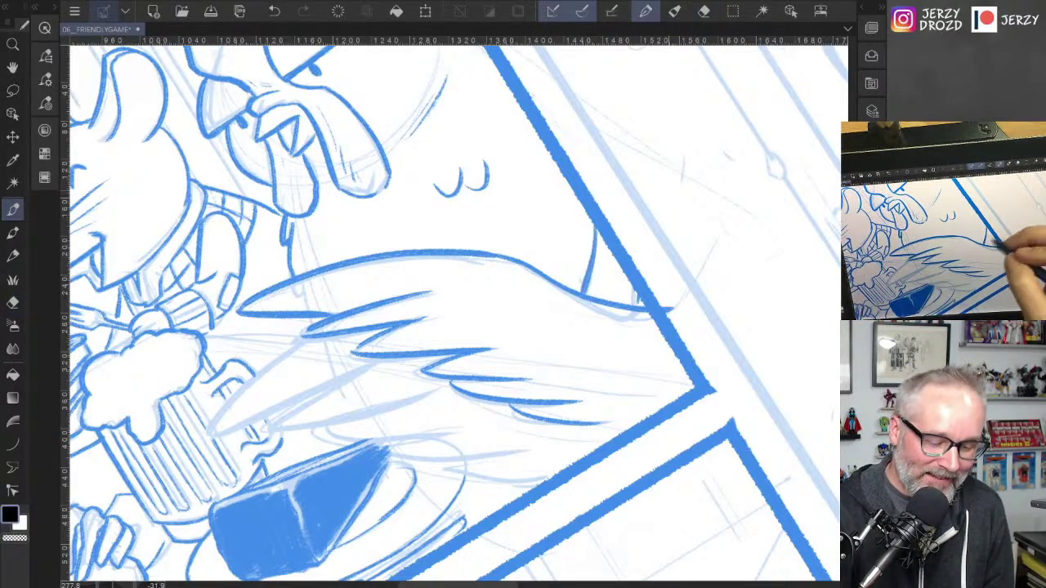
# Step: Draw the second row of long pointed feathers beneath the wing's first layer, reaching over the mug and cake plate
pyautogui.scroll(3, 457, 310)
pyautogui.scroll(1, 457, 311)
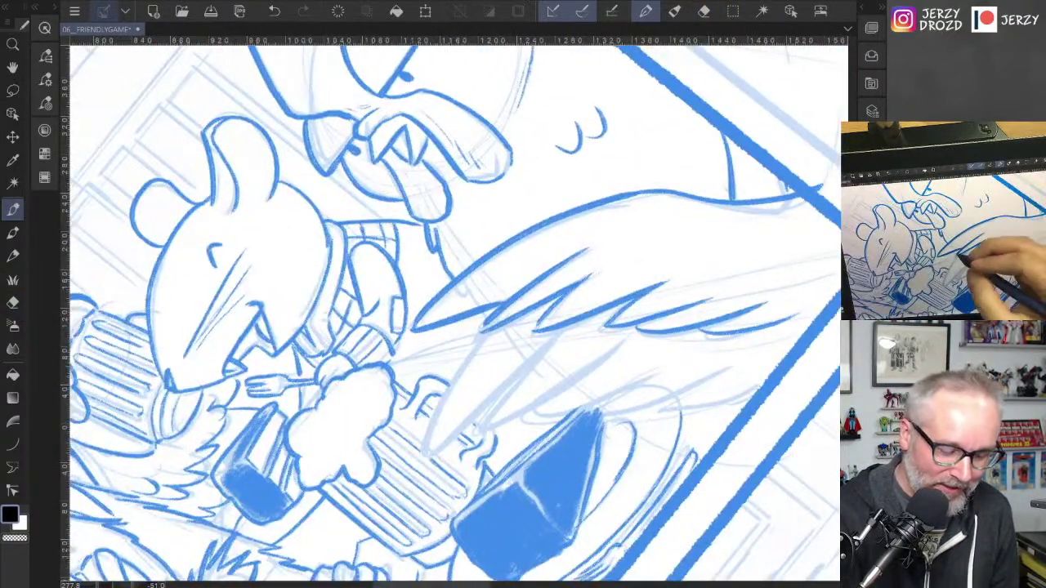
pyautogui.moveTo(487, 332)
pyautogui.mouseDown()
pyautogui.moveTo(455, 378)
pyautogui.moveTo(425, 459)
pyautogui.moveTo(562, 328)
pyautogui.moveTo(477, 433)
pyautogui.moveTo(639, 334)
pyautogui.mouseUp()
pyautogui.moveTo(531, 410)
pyautogui.mouseDown()
pyautogui.moveTo(644, 333)
pyautogui.moveTo(542, 407)
pyautogui.moveTo(685, 362)
pyautogui.mouseUp()
pyautogui.moveTo(594, 418)
pyautogui.mouseDown()
pyautogui.moveTo(734, 367)
pyautogui.moveTo(717, 342)
pyautogui.mouseUp()
pyautogui.moveTo(665, 412); pyautogui.dragTo(764, 382)
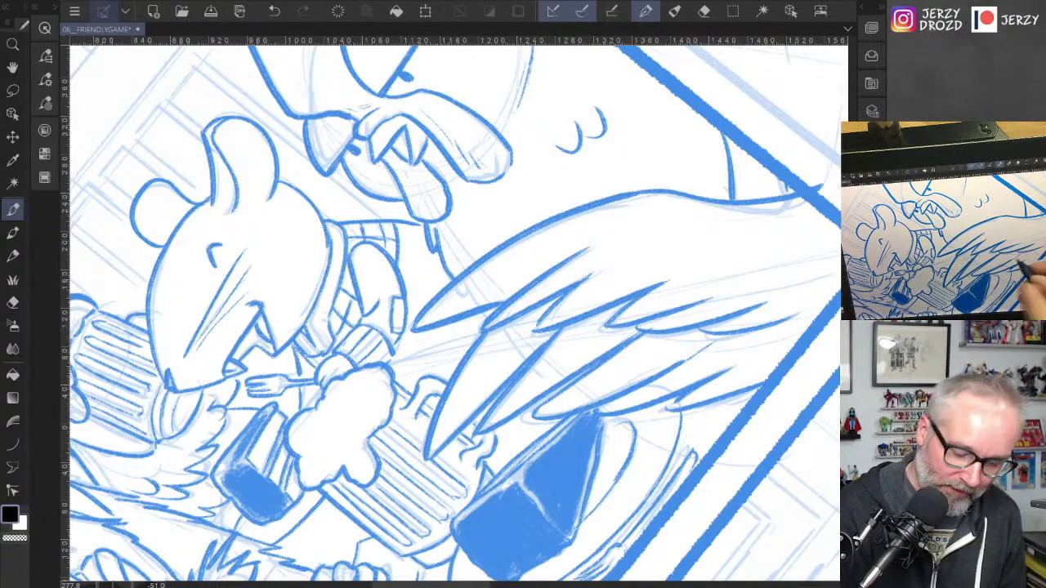
pyautogui.moveTo(531, 494); pyautogui.dragTo(507, 429)
pyautogui.moveTo(464, 318); pyautogui.dragTo(388, 327)
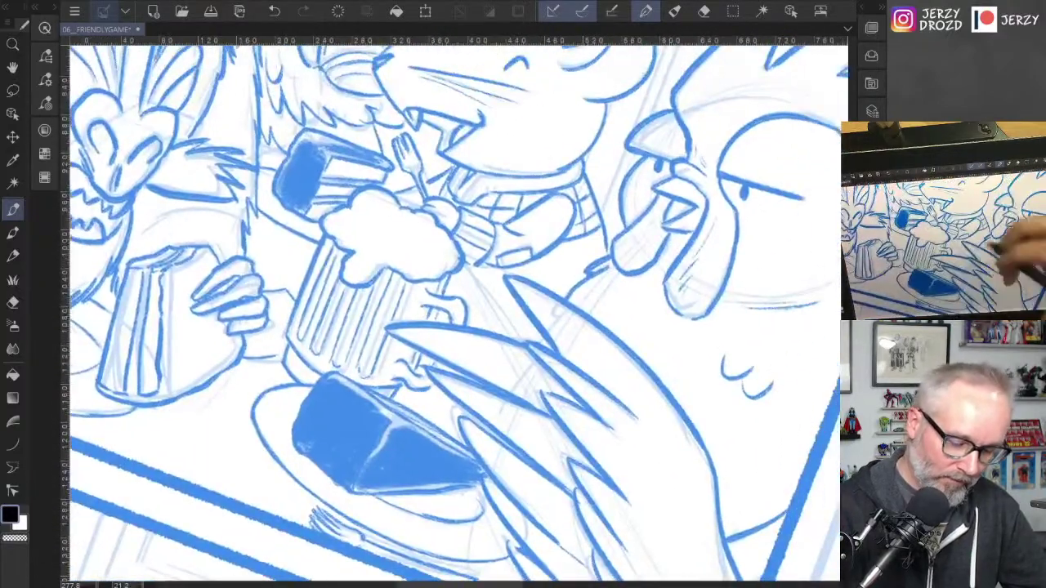
pyautogui.moveTo(465, 265)
pyautogui.mouseDown()
pyautogui.moveTo(515, 338)
pyautogui.moveTo(688, 311)
pyautogui.mouseUp()
pyautogui.moveTo(485, 321); pyautogui.dragTo(430, 377)
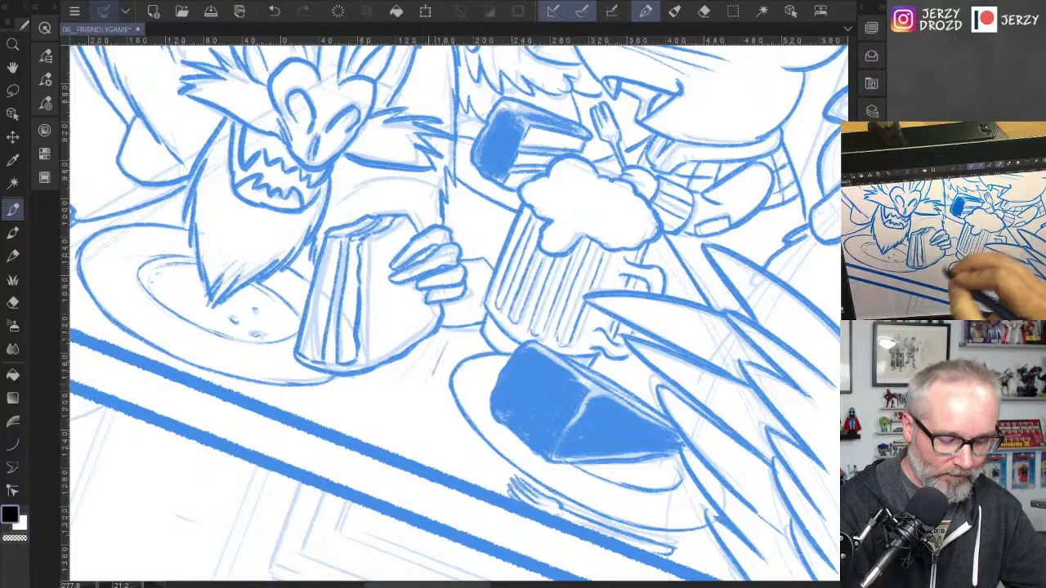
pyautogui.moveTo(454, 339); pyautogui.dragTo(417, 417)
pyautogui.moveTo(435, 392); pyautogui.dragTo(422, 413)
pyautogui.moveTo(476, 204); pyautogui.dragTo(474, 229)
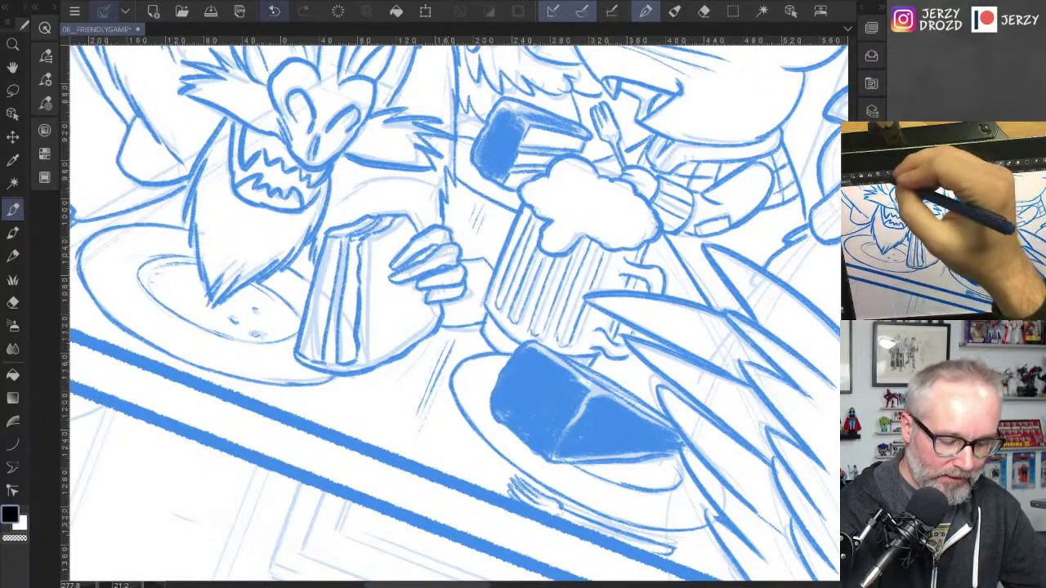
pyautogui.click(275, 10)
pyautogui.click(274, 10)
pyautogui.click(274, 10)
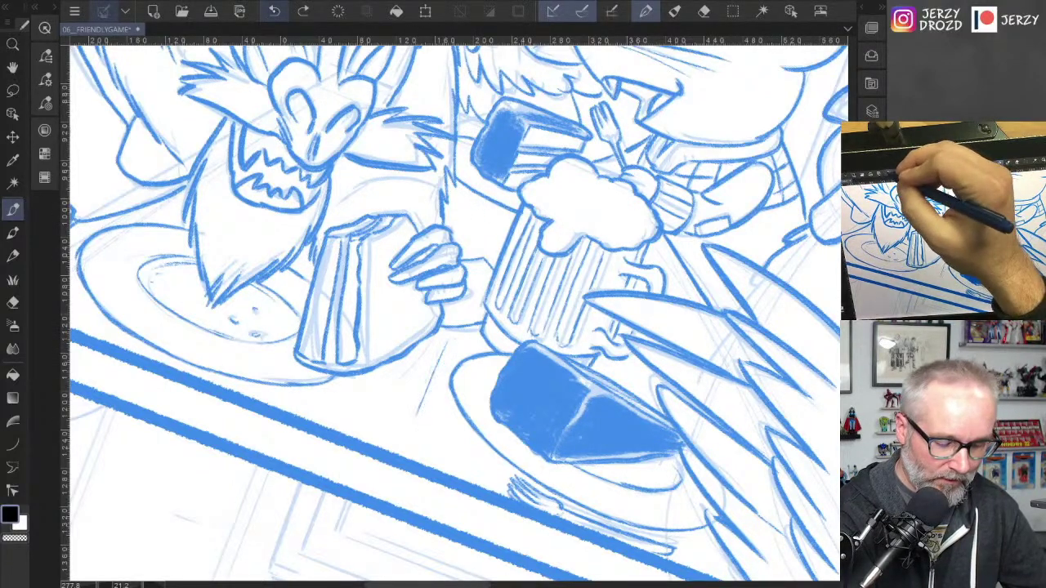
pyautogui.click(274, 11)
# Step: Select the Dry Brush Inker Alt 4 brush and add short diagonal shading strokes on the tabletop between the plates and behind the mug
pyautogui.click(45, 56)
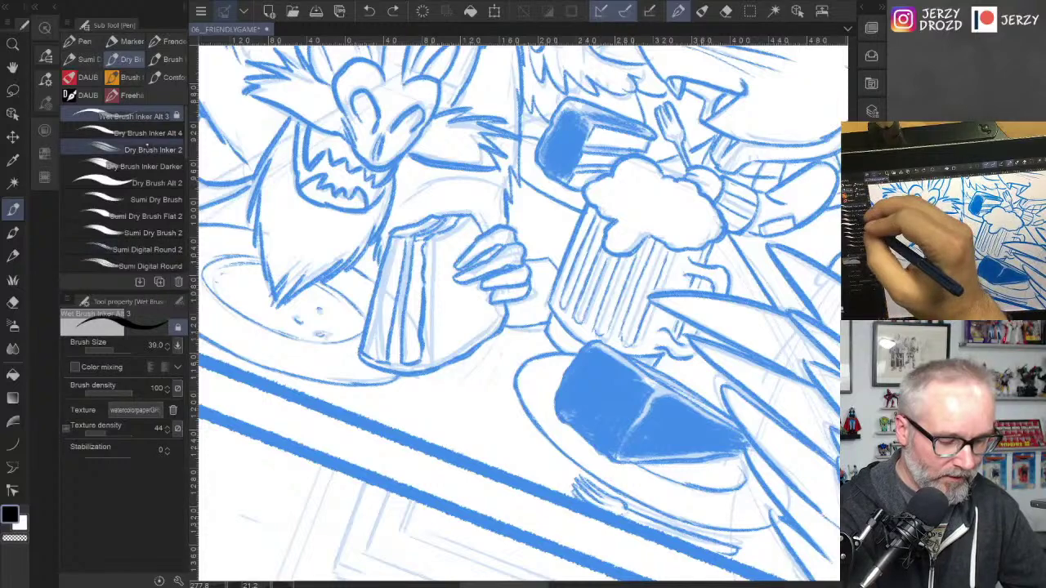
pyautogui.click(123, 150)
pyautogui.click(123, 132)
pyautogui.moveTo(503, 343); pyautogui.dragTo(480, 402)
pyautogui.moveTo(500, 361); pyautogui.dragTo(479, 425)
pyautogui.moveTo(539, 199); pyautogui.dragTo(532, 234)
pyautogui.moveTo(554, 214); pyautogui.dragTo(538, 242)
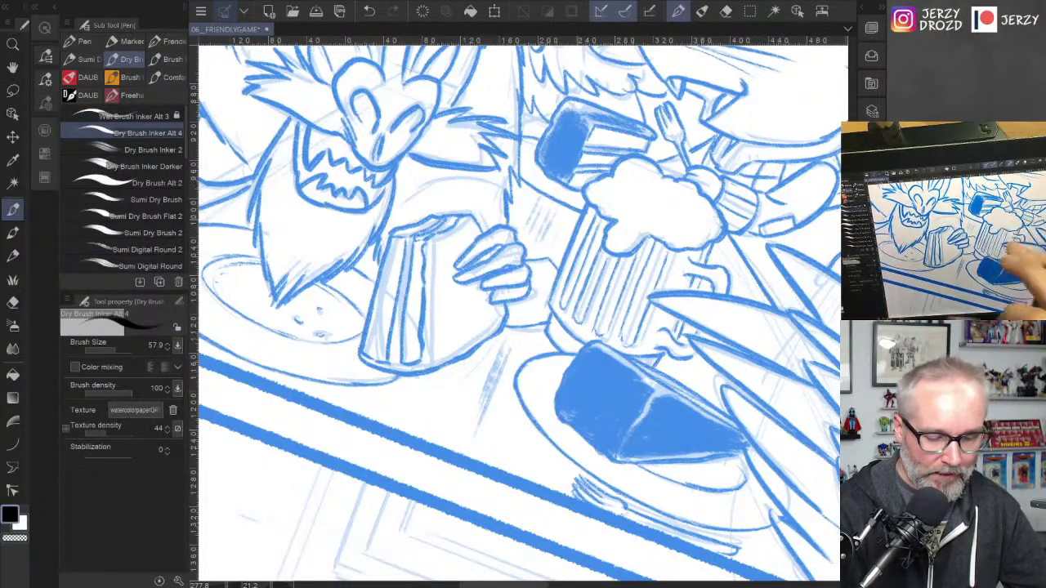
# Step: Check the whole upper panel and save the comic page
pyautogui.scroll(-5, 520, 314)
pyautogui.moveTo(687, 360); pyautogui.dragTo(610, 369)
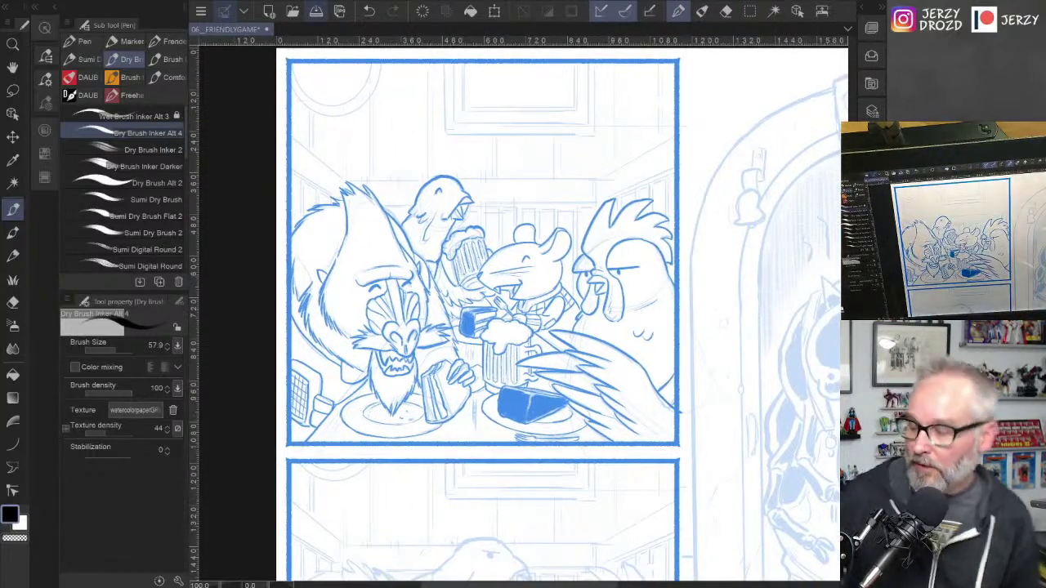
pyautogui.click(316, 11)
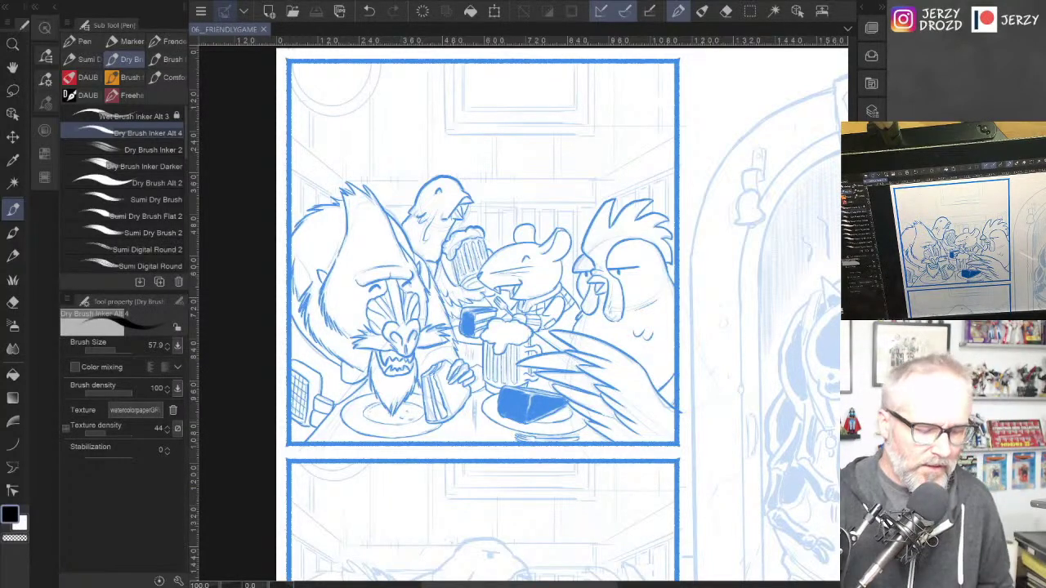
# Step: Select the Wet Brush Inker Alt 3 brush and draw the slanted wall beam above the rooster with its corner, redoing one stroke
pyautogui.moveTo(611, 301); pyautogui.dragTo(580, 305)
pyautogui.scroll(3, 636, 255)
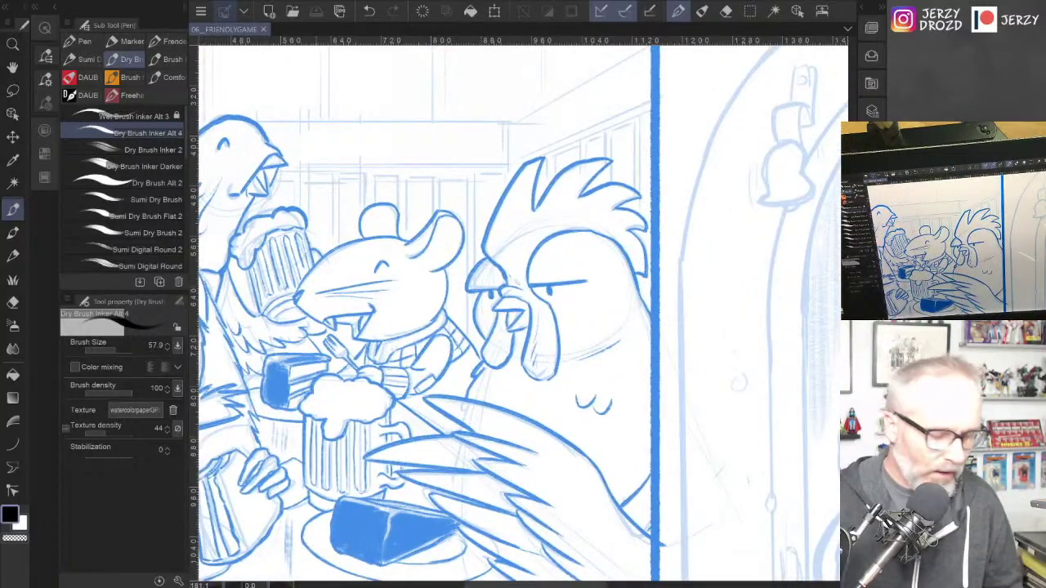
pyautogui.moveTo(523, 311); pyautogui.dragTo(551, 250)
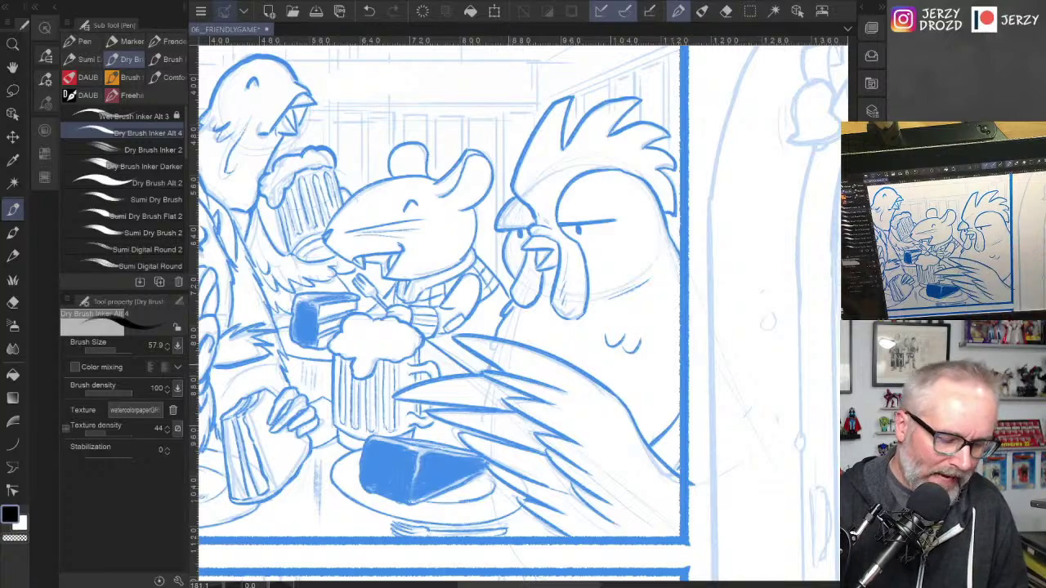
pyautogui.click(122, 116)
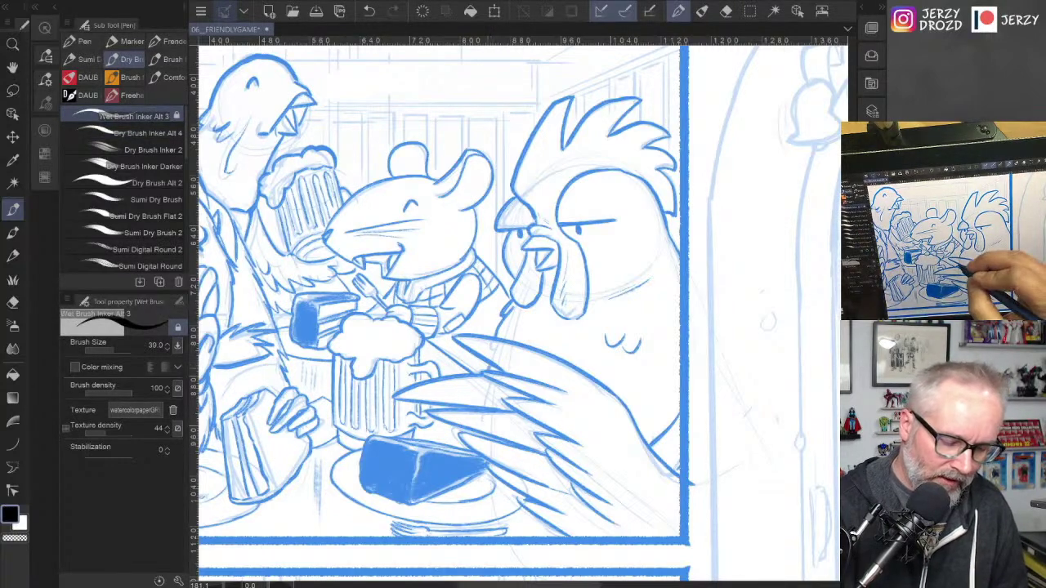
pyautogui.moveTo(523, 295); pyautogui.dragTo(591, 348)
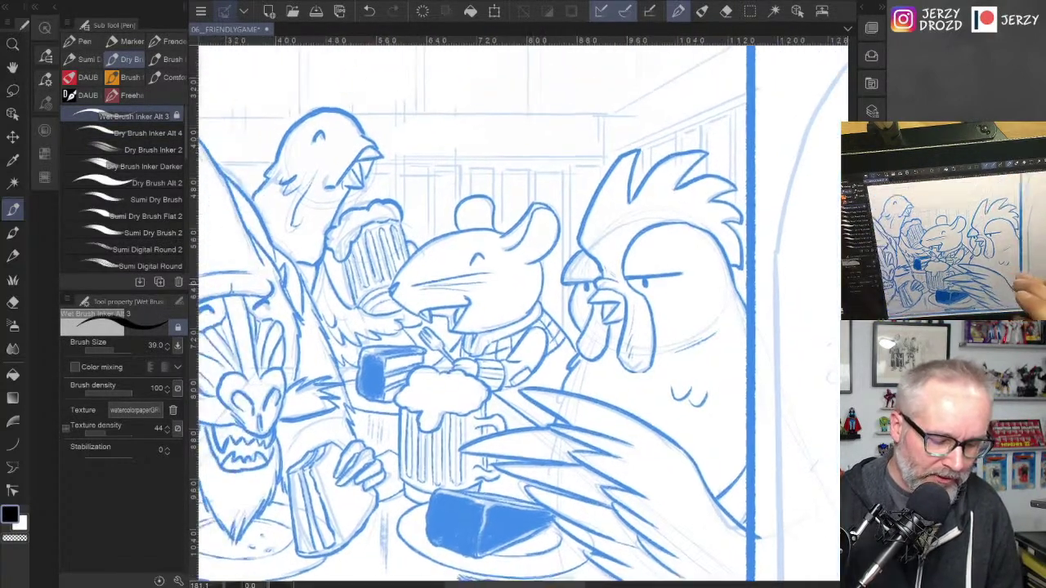
pyautogui.moveTo(523, 294)
pyautogui.mouseDown()
pyautogui.moveTo(472, 406)
pyautogui.moveTo(430, 433)
pyautogui.mouseUp()
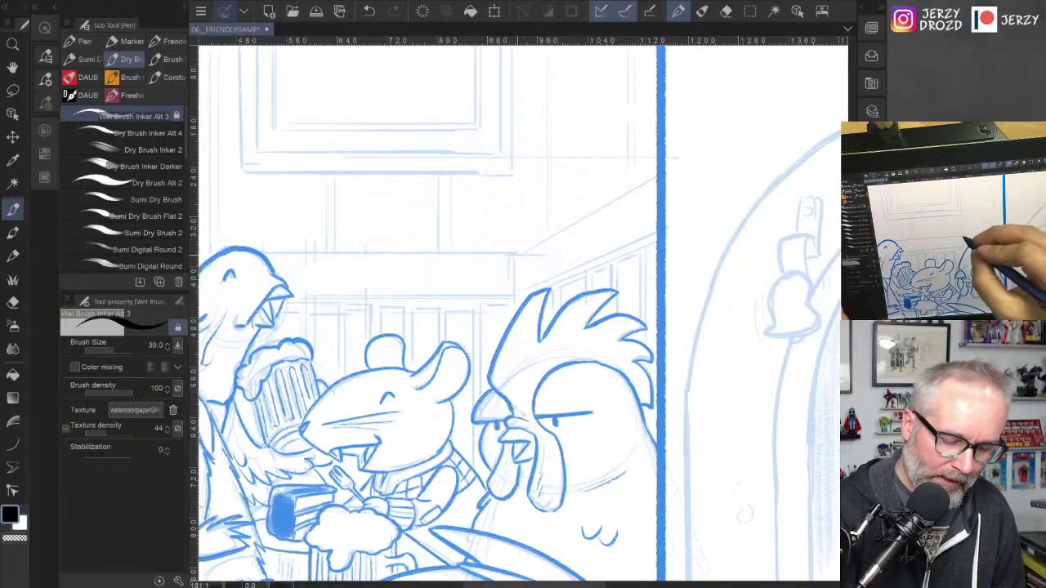
pyautogui.moveTo(520, 253); pyautogui.dragTo(656, 176)
pyautogui.scroll(3, 600, 308)
pyautogui.moveTo(518, 253); pyautogui.dragTo(518, 296)
pyautogui.click(369, 11)
pyautogui.moveTo(450, 213)
pyautogui.mouseDown()
pyautogui.moveTo(450, 280)
pyautogui.moveTo(725, 160)
pyautogui.mouseUp()
# Step: Draw the narrow wall panels and posts under the slanted beam, visible between the spikes of the rooster's comb and the panel border
pyautogui.moveTo(531, 260)
pyautogui.mouseDown()
pyautogui.moveTo(531, 304)
pyautogui.moveTo(570, 242)
pyautogui.moveTo(580, 275)
pyautogui.moveTo(620, 227)
pyautogui.mouseUp()
pyautogui.moveTo(619, 227); pyautogui.dragTo(619, 317)
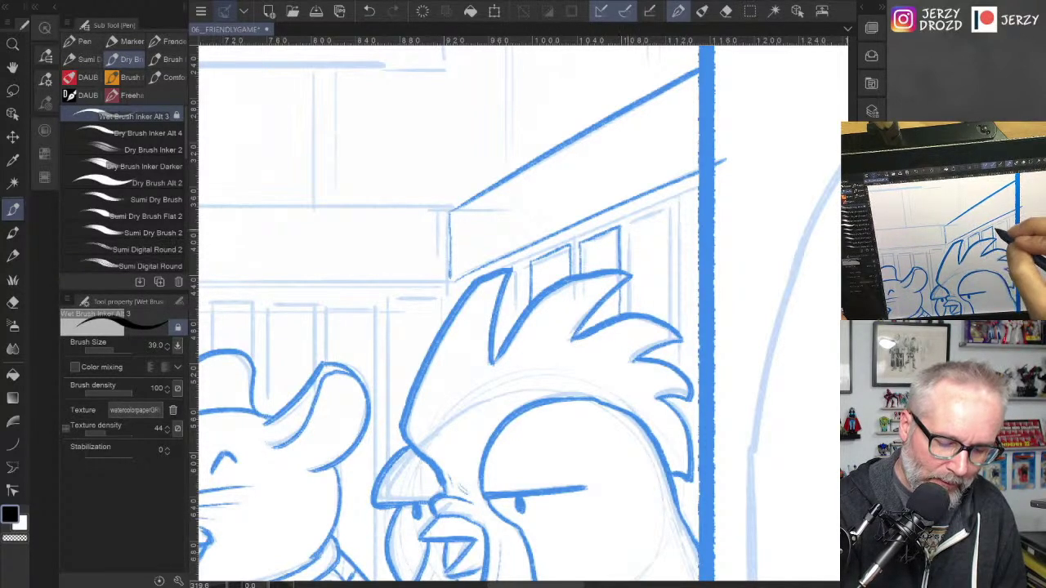
pyautogui.moveTo(630, 221)
pyautogui.mouseDown()
pyautogui.moveTo(629, 314)
pyautogui.moveTo(669, 206)
pyautogui.moveTo(670, 325)
pyautogui.mouseUp()
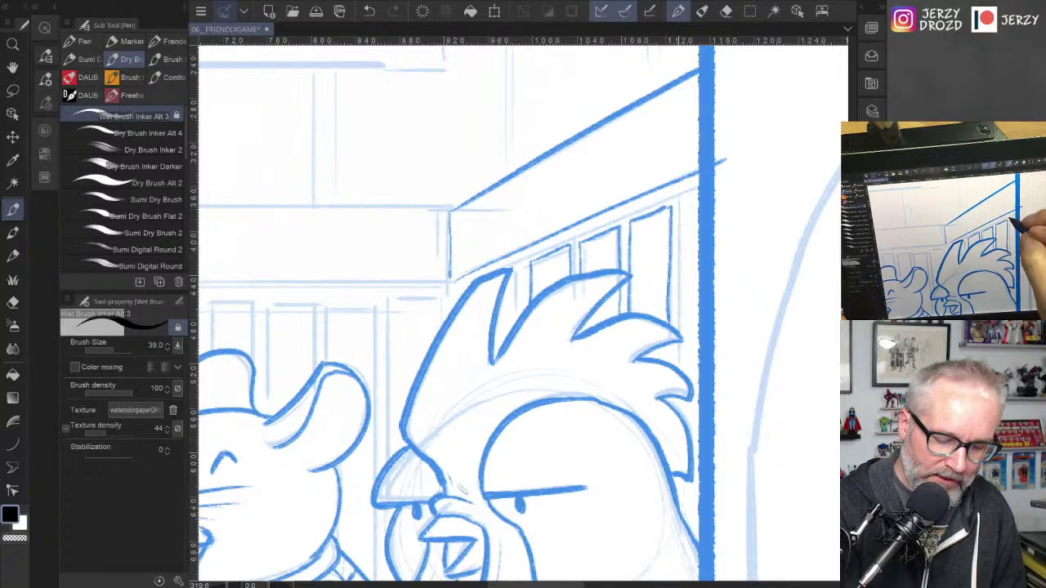
pyautogui.moveTo(680, 199)
pyautogui.mouseDown()
pyautogui.moveTo(679, 369)
pyautogui.moveTo(699, 193)
pyautogui.mouseUp()
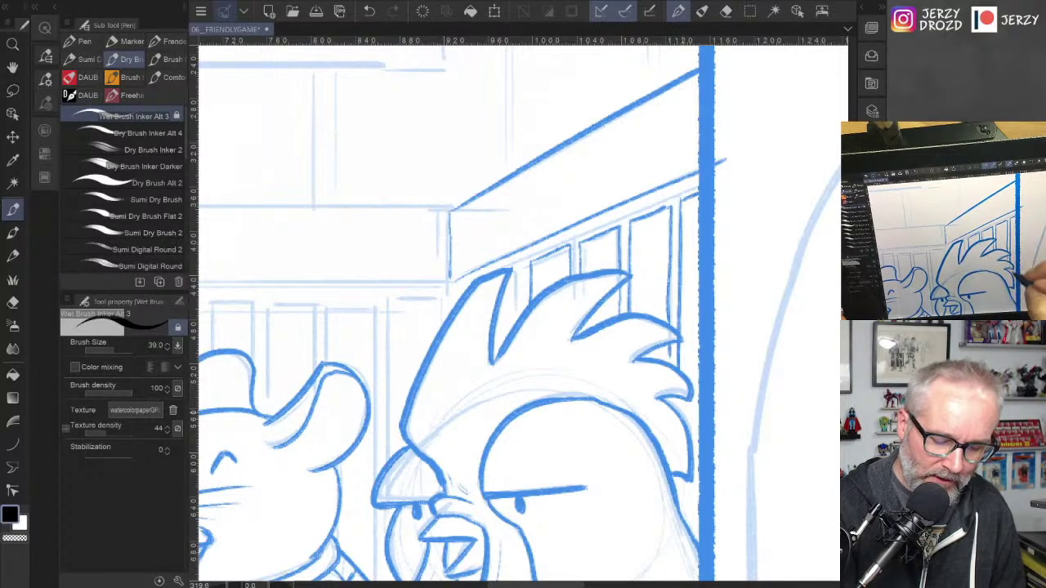
pyautogui.moveTo(683, 480); pyautogui.dragTo(683, 496)
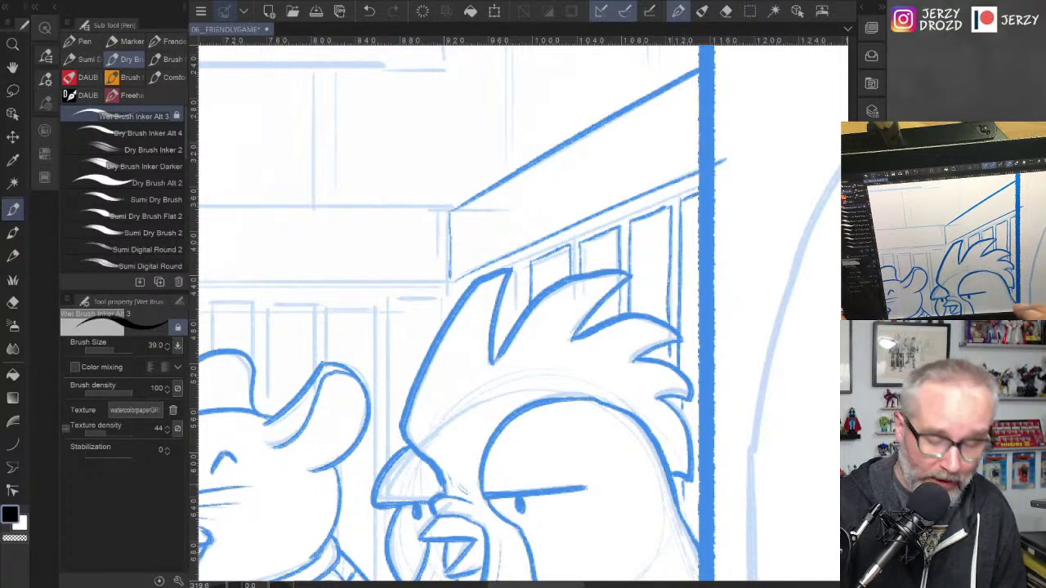
pyautogui.moveTo(654, 392); pyautogui.dragTo(664, 422)
pyautogui.moveTo(529, 301); pyautogui.dragTo(529, 349)
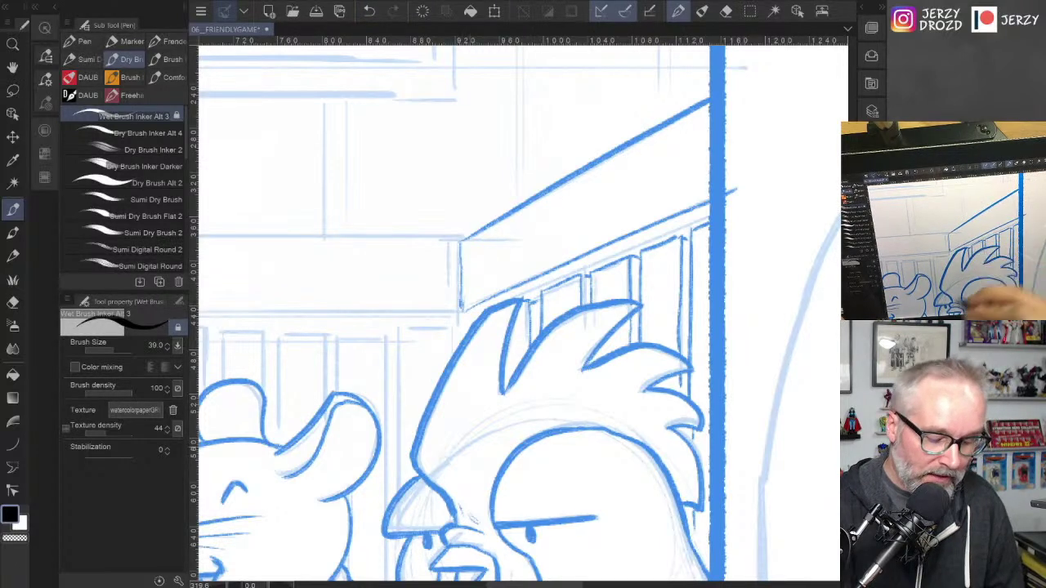
pyautogui.moveTo(347, 396); pyautogui.dragTo(641, 321)
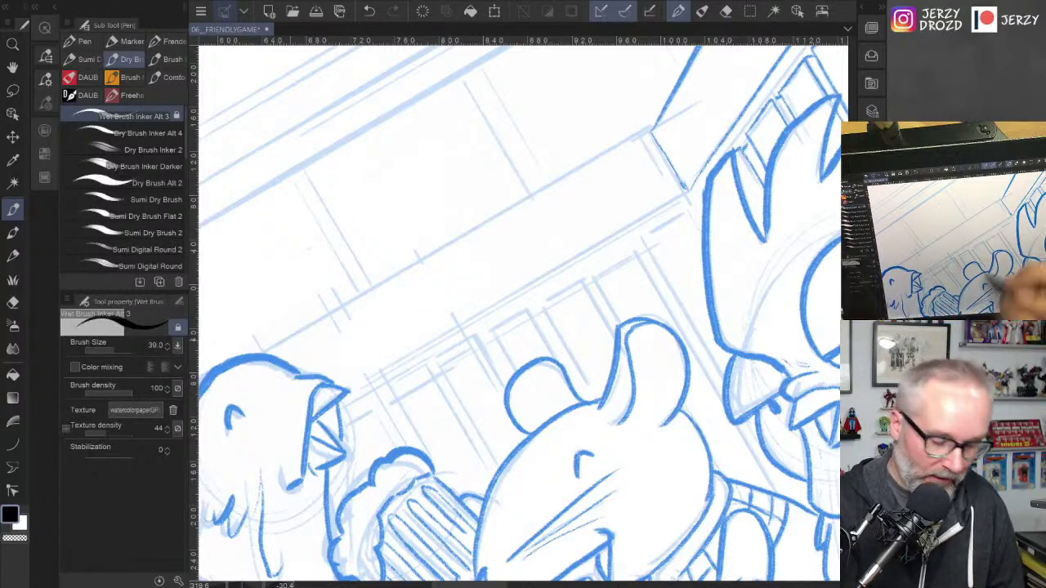
# Step: Draw the long upper and lower edges of the back wall beam between the bird's head and the beam corner, redoing one stroke
pyautogui.moveTo(263, 352); pyautogui.dragTo(634, 150)
pyautogui.hotkey('ctrl', 'z')
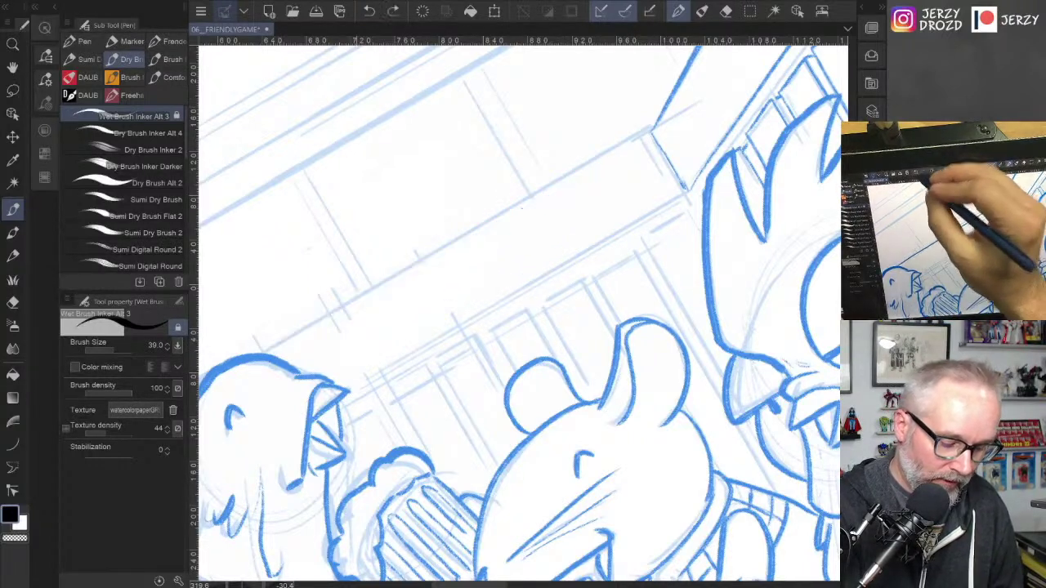
pyautogui.moveTo(270, 351); pyautogui.dragTo(654, 129)
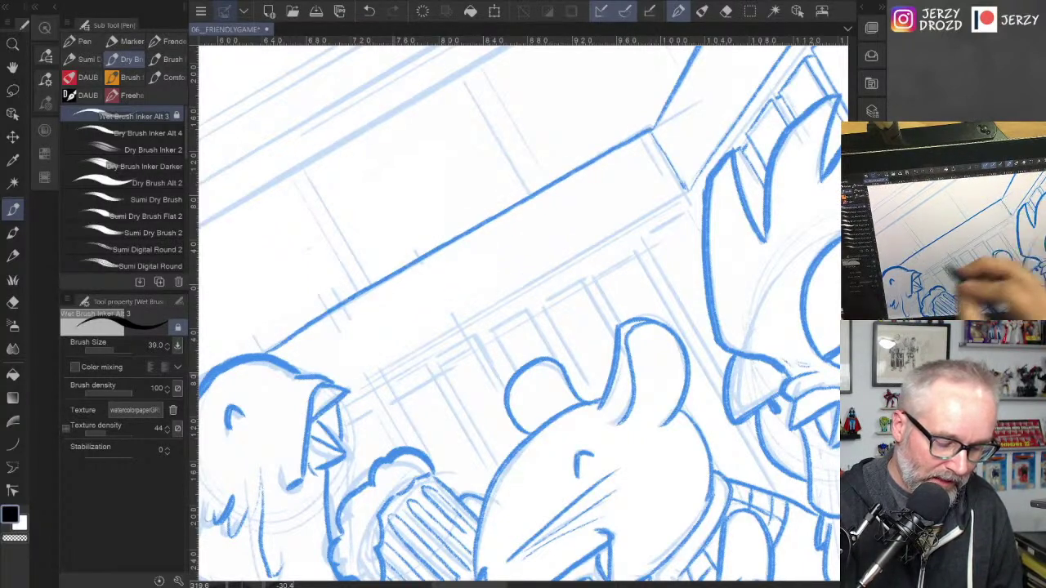
pyautogui.moveTo(688, 192)
pyautogui.mouseDown()
pyautogui.moveTo(342, 403)
pyautogui.moveTo(373, 394)
pyautogui.moveTo(406, 446)
pyautogui.mouseUp()
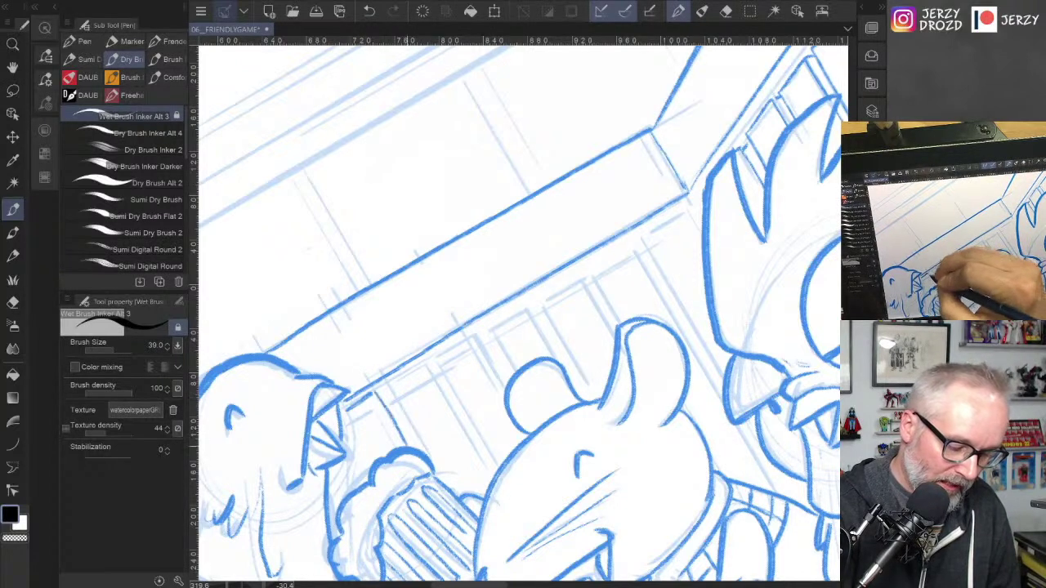
# Step: Draw the narrow wall posts and panel tops under the beam from the bird's beak to the mouse's ears, redoing strokes that miss
pyautogui.moveTo(387, 387)
pyautogui.mouseDown()
pyautogui.moveTo(446, 484)
pyautogui.moveTo(423, 365)
pyautogui.mouseUp()
pyautogui.moveTo(427, 364)
pyautogui.mouseDown()
pyautogui.moveTo(493, 474)
pyautogui.moveTo(469, 335)
pyautogui.moveTo(497, 380)
pyautogui.mouseUp()
pyautogui.moveTo(495, 327)
pyautogui.mouseDown()
pyautogui.moveTo(489, 342)
pyautogui.moveTo(515, 372)
pyautogui.mouseUp()
pyautogui.moveTo(495, 319)
pyautogui.mouseDown()
pyautogui.moveTo(489, 326)
pyautogui.moveTo(520, 304)
pyautogui.mouseUp()
pyautogui.moveTo(519, 306); pyautogui.dragTo(548, 355)
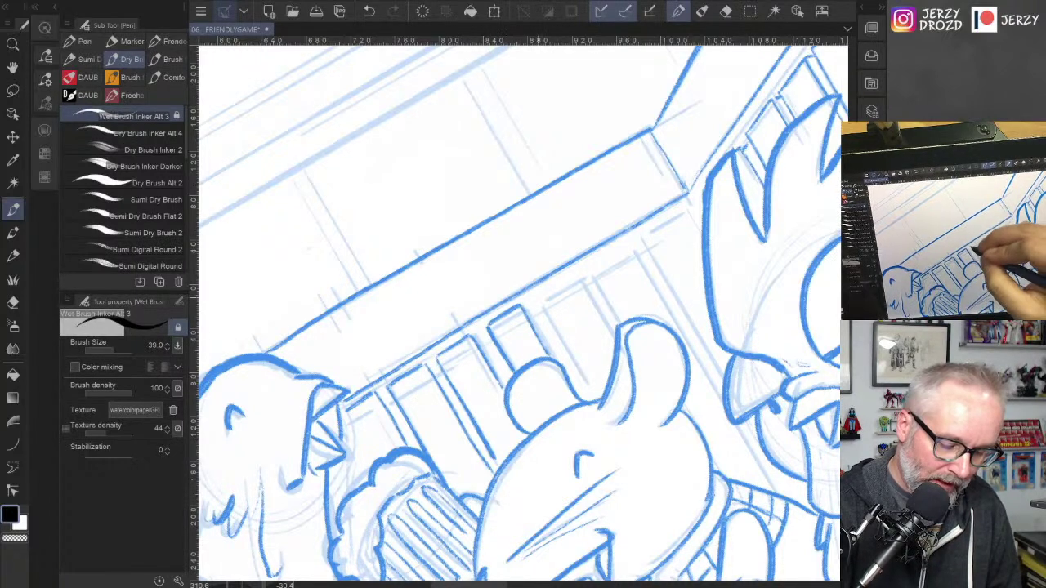
pyautogui.moveTo(538, 298)
pyautogui.mouseDown()
pyautogui.moveTo(603, 409)
pyautogui.moveTo(574, 271)
pyautogui.mouseUp()
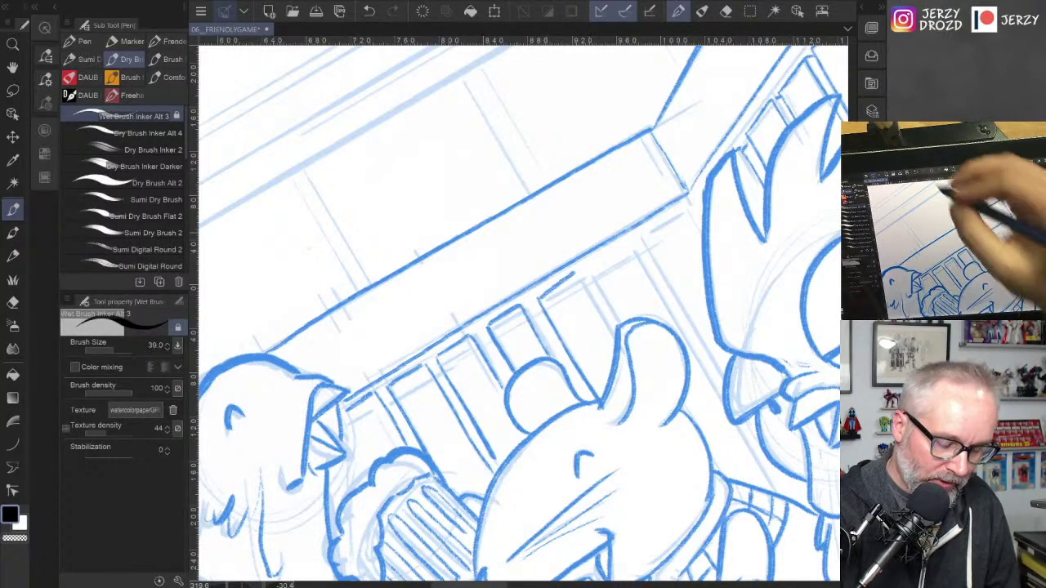
pyautogui.click(370, 11)
pyautogui.click(370, 12)
pyautogui.moveTo(536, 301)
pyautogui.mouseDown()
pyautogui.moveTo(600, 407)
pyautogui.moveTo(574, 273)
pyautogui.moveTo(600, 406)
pyautogui.moveTo(552, 290)
pyautogui.moveTo(574, 273)
pyautogui.moveTo(610, 330)
pyautogui.mouseUp()
pyautogui.hotkey('ctrl', 'z')
pyautogui.hotkey('ctrl', 'z')
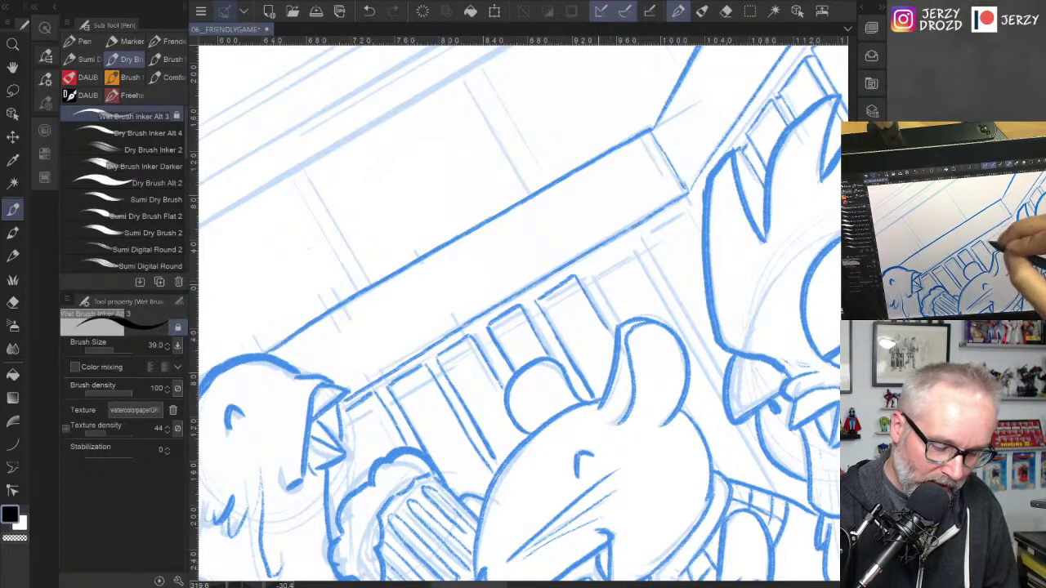
# Step: Draw the last wall panel and post between the mouse's ear and the rooster, and add short strokes joining the panel tops
pyautogui.moveTo(583, 270)
pyautogui.mouseDown()
pyautogui.moveTo(619, 322)
pyautogui.moveTo(631, 245)
pyautogui.moveTo(729, 421)
pyautogui.mouseUp()
pyautogui.click(368, 11)
pyautogui.moveTo(735, 368); pyautogui.dragTo(609, 390)
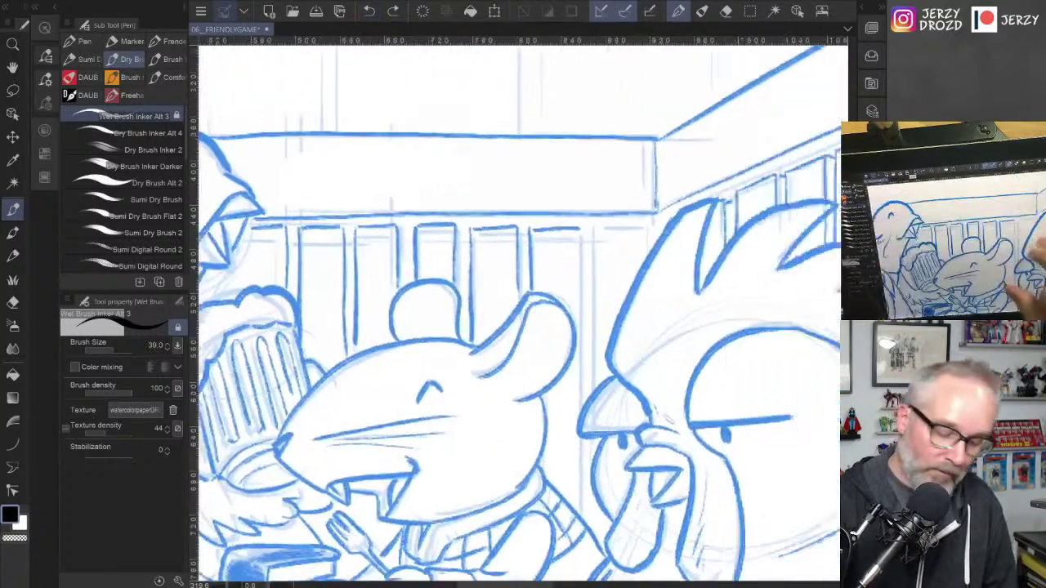
pyautogui.moveTo(541, 219)
pyautogui.mouseDown()
pyautogui.moveTo(541, 510)
pyautogui.moveTo(553, 235)
pyautogui.moveTo(552, 379)
pyautogui.moveTo(606, 219)
pyautogui.moveTo(604, 249)
pyautogui.moveTo(625, 217)
pyautogui.mouseUp()
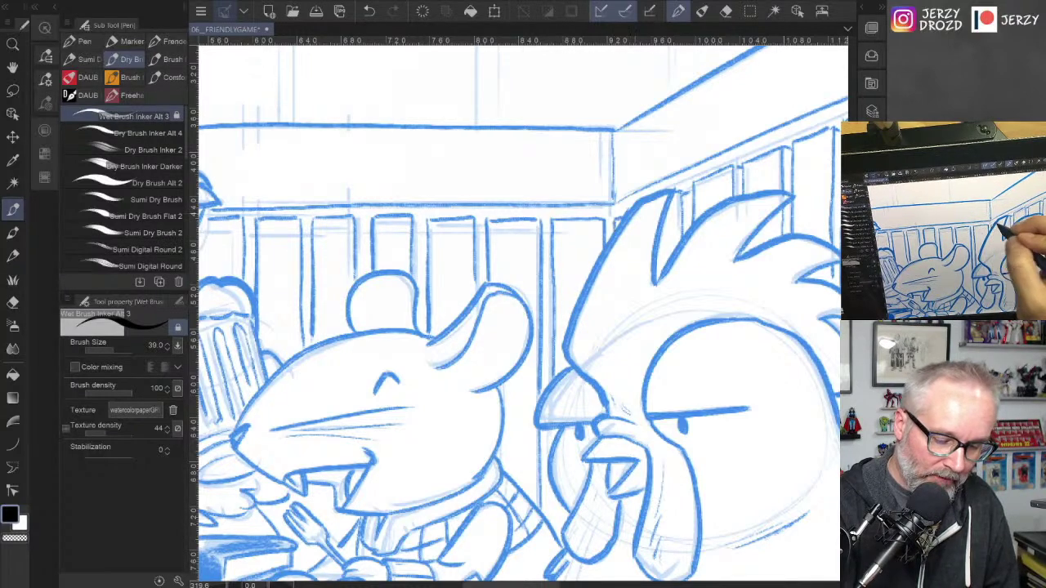
pyautogui.moveTo(476, 221); pyautogui.dragTo(486, 222)
pyautogui.moveTo(415, 221); pyautogui.dragTo(427, 222)
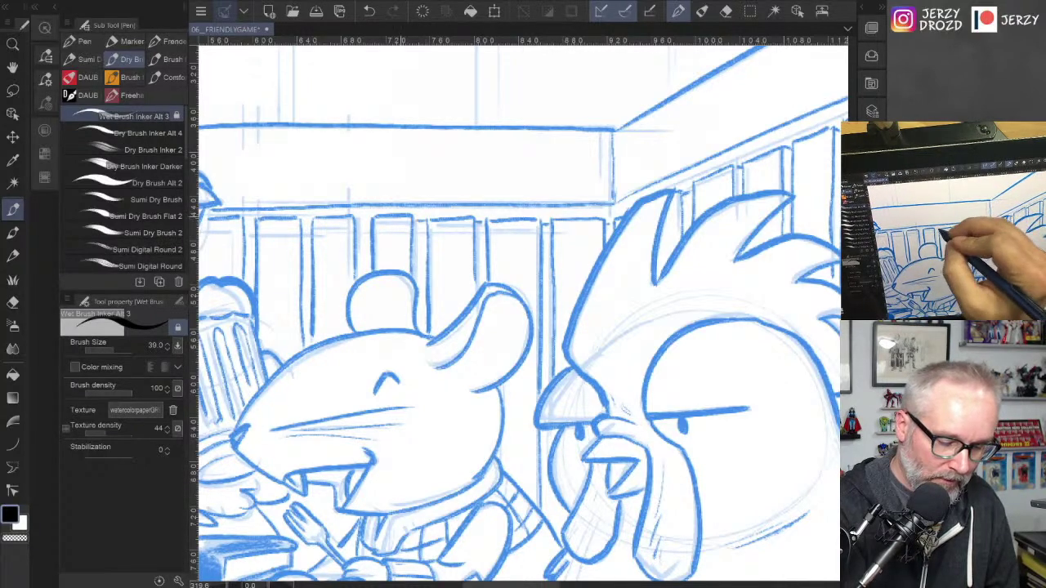
pyautogui.moveTo(358, 222); pyautogui.dragTo(370, 223)
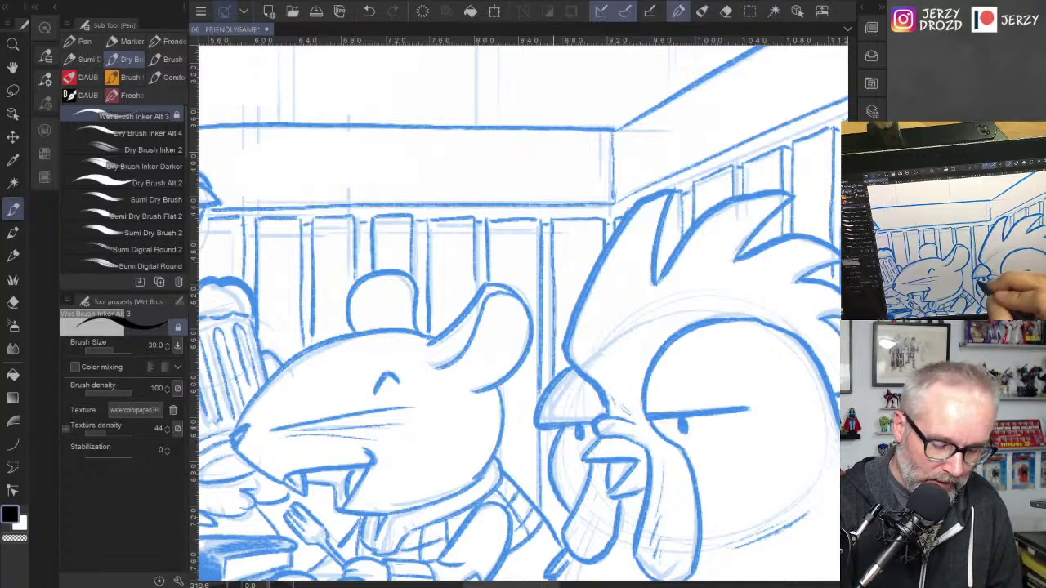
pyautogui.moveTo(556, 494); pyautogui.dragTo(556, 523)
# Step: Continue the back wall beam behind the bird's head to its shoulder feathers, drawing both the upper and lower edges
pyautogui.moveTo(231, 368)
pyautogui.mouseDown()
pyautogui.moveTo(546, 398)
pyautogui.moveTo(713, 391)
pyautogui.mouseUp()
pyautogui.moveTo(681, 269)
pyautogui.mouseDown()
pyautogui.moveTo(681, 308)
pyautogui.moveTo(669, 311)
pyautogui.mouseUp()
pyautogui.moveTo(736, 269); pyautogui.dragTo(724, 202)
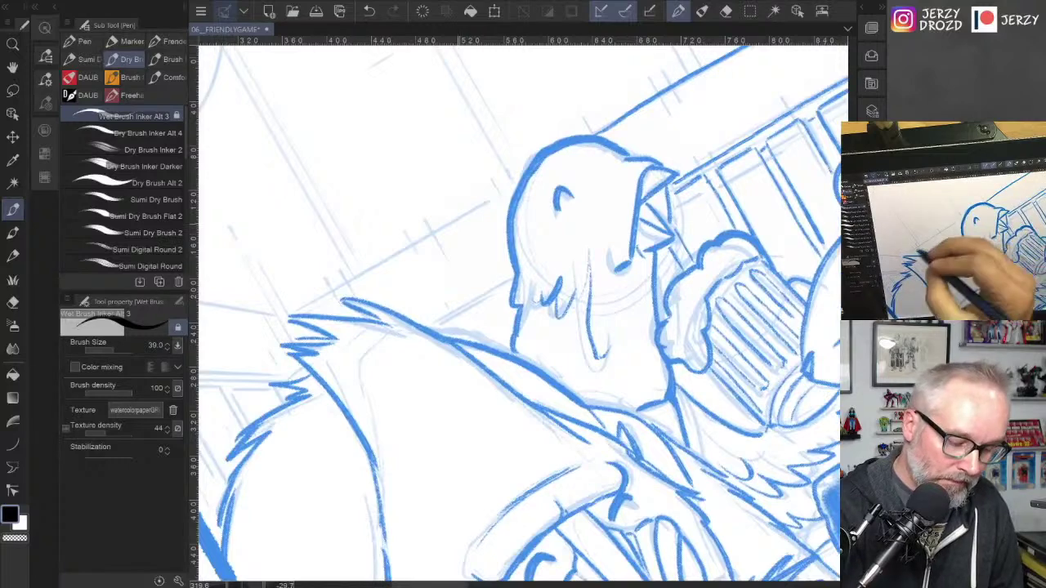
pyautogui.moveTo(518, 183); pyautogui.dragTo(294, 311)
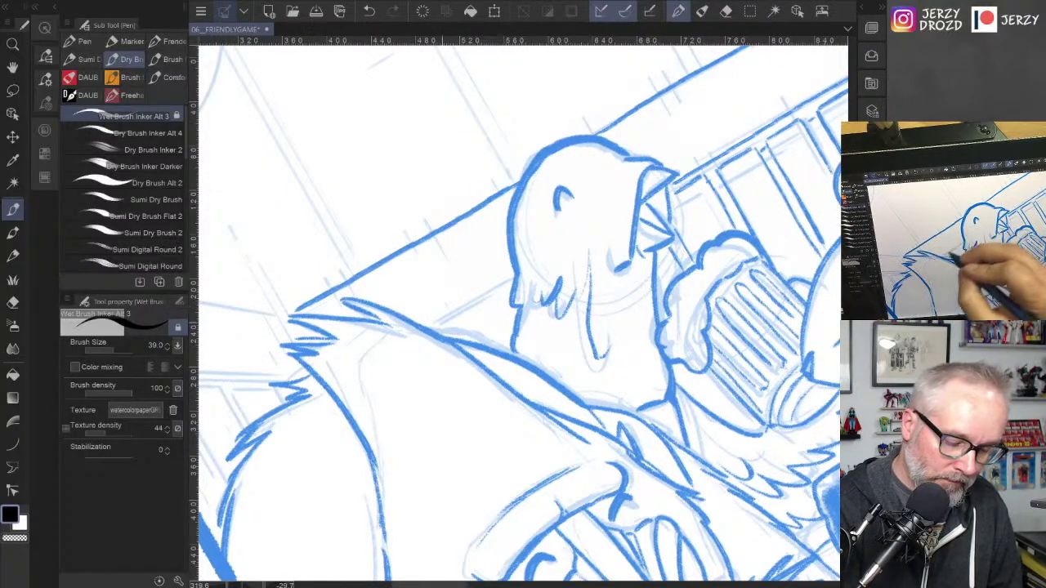
pyautogui.moveTo(432, 329); pyautogui.dragTo(515, 276)
pyautogui.moveTo(448, 327); pyautogui.dragTo(469, 316)
pyautogui.moveTo(469, 317)
pyautogui.mouseDown()
pyautogui.moveTo(495, 347)
pyautogui.moveTo(507, 290)
pyautogui.mouseUp()
# Step: Draw the side wall's slanted beam from the bird's shoulder feathers to the panel border, with the small wall panels beneath it
pyautogui.moveTo(291, 317)
pyautogui.mouseDown()
pyautogui.moveTo(600, 251)
pyautogui.moveTo(511, 316)
pyautogui.moveTo(564, 249)
pyautogui.moveTo(402, 409)
pyautogui.mouseUp()
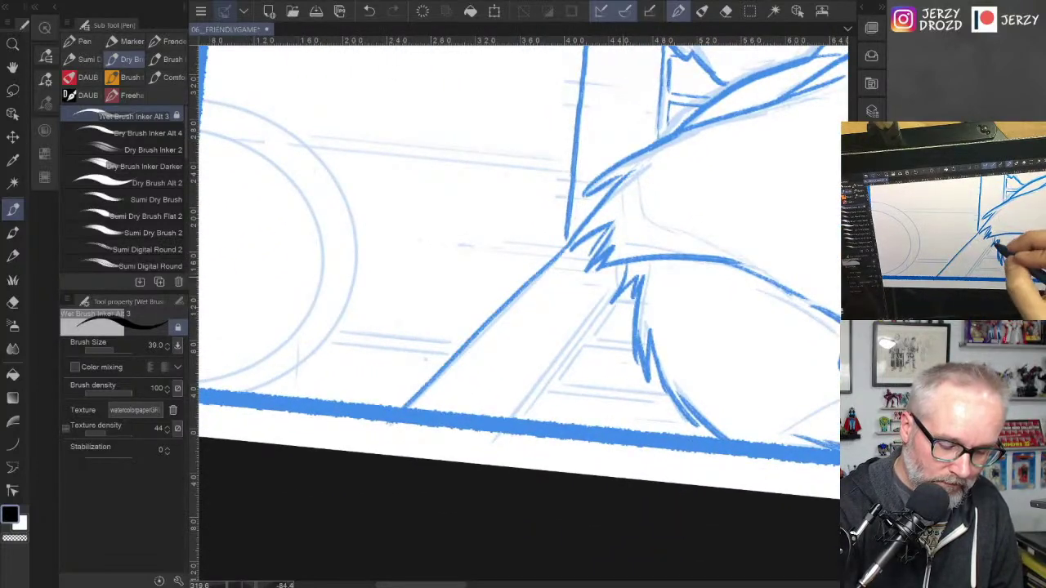
pyautogui.moveTo(621, 271); pyautogui.dragTo(507, 416)
pyautogui.moveTo(621, 303)
pyautogui.mouseDown()
pyautogui.moveTo(533, 295)
pyautogui.moveTo(527, 340)
pyautogui.moveTo(562, 322)
pyautogui.moveTo(544, 288)
pyautogui.mouseUp()
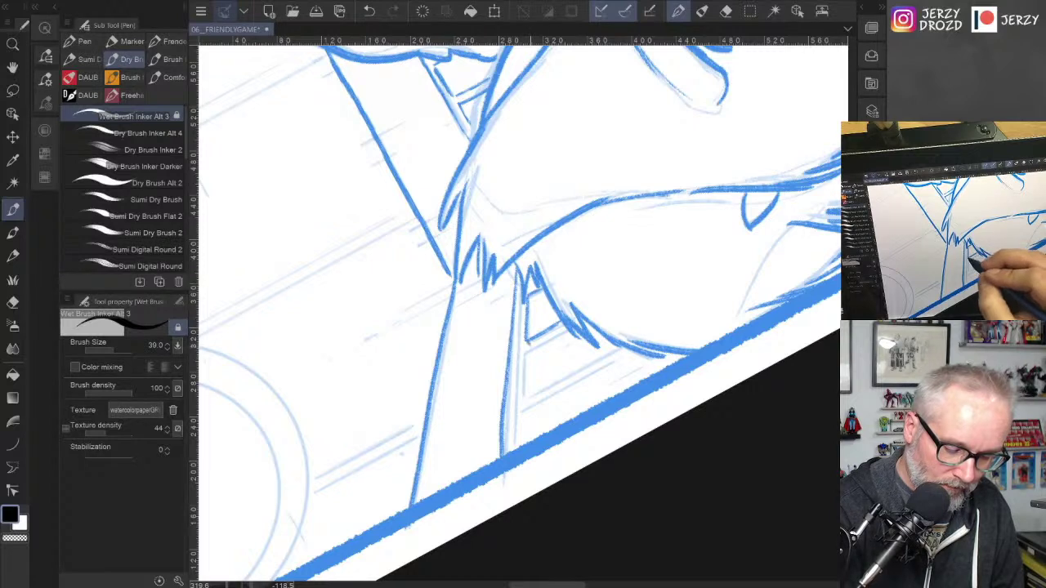
pyautogui.moveTo(569, 330)
pyautogui.mouseDown()
pyautogui.moveTo(524, 353)
pyautogui.moveTo(527, 402)
pyautogui.mouseUp()
pyautogui.moveTo(613, 348)
pyautogui.mouseDown()
pyautogui.moveTo(525, 394)
pyautogui.moveTo(515, 448)
pyautogui.mouseUp()
pyautogui.moveTo(532, 336); pyautogui.dragTo(535, 347)
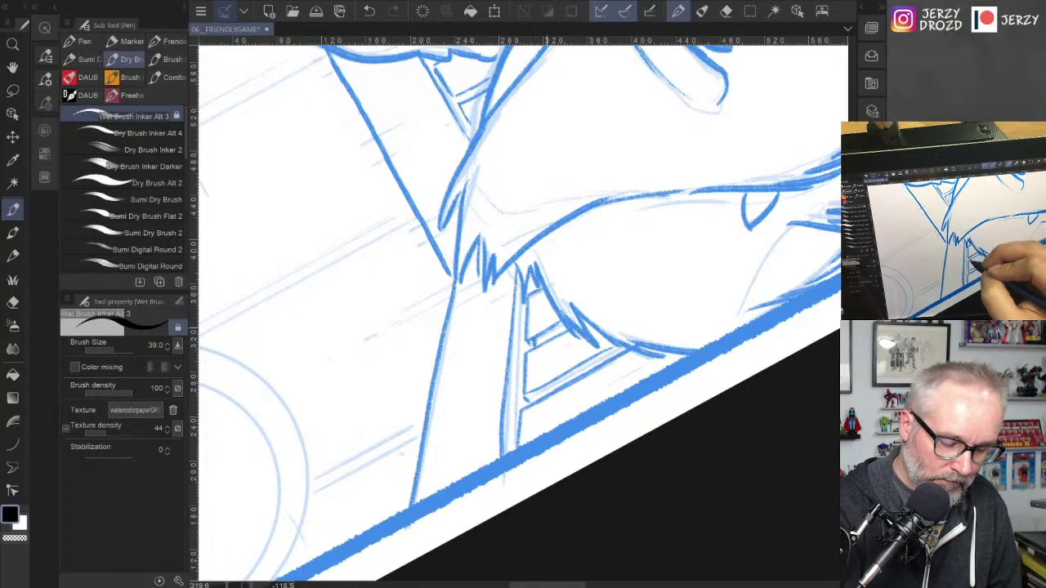
pyautogui.hotkey('ctrl', 'z')
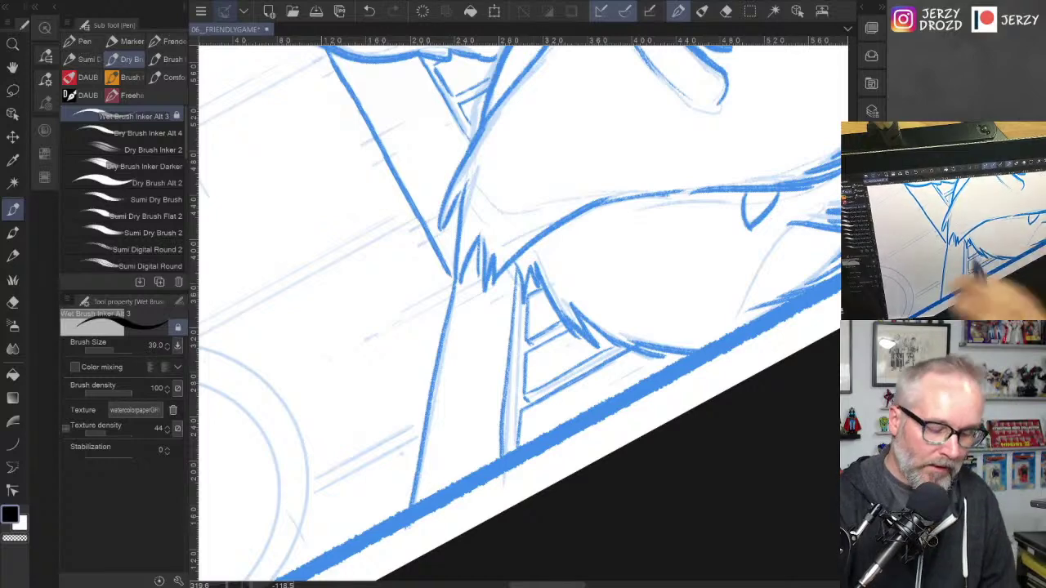
# Step: Draw the inner and outer arcs of the round frame in the panel's upper corner, redoing one stroke
pyautogui.moveTo(458, 344); pyautogui.dragTo(749, 212)
pyautogui.moveTo(572, 368); pyautogui.dragTo(608, 237)
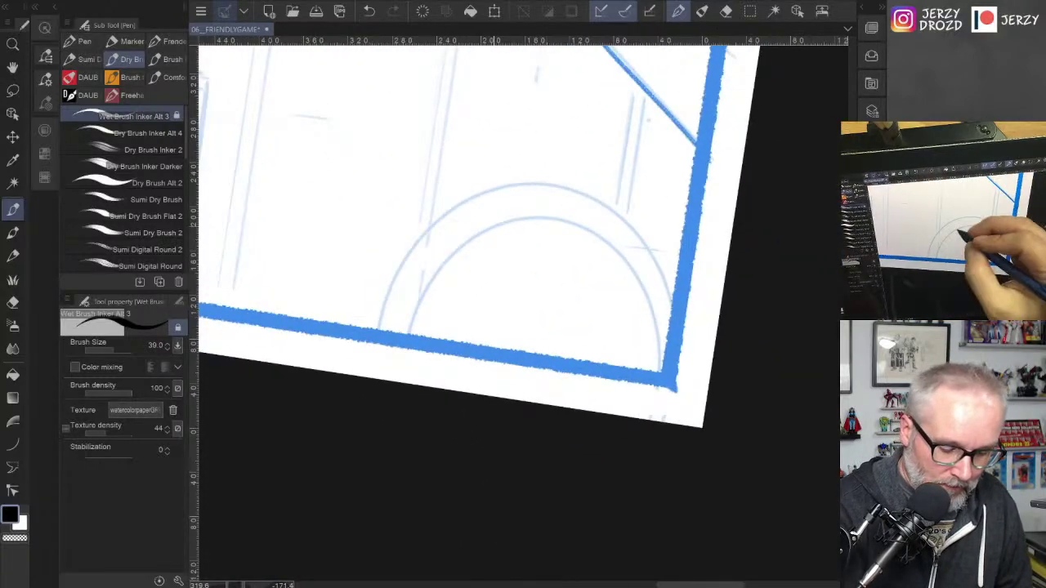
pyautogui.moveTo(494, 228)
pyautogui.mouseDown()
pyautogui.moveTo(470, 241)
pyautogui.moveTo(411, 333)
pyautogui.mouseUp()
pyautogui.moveTo(494, 227); pyautogui.dragTo(558, 218)
pyautogui.hotkey('ctrl', 'z')
pyautogui.moveTo(495, 228)
pyautogui.mouseDown()
pyautogui.moveTo(541, 219)
pyautogui.moveTo(609, 243)
pyautogui.moveTo(651, 304)
pyautogui.mouseUp()
pyautogui.moveTo(672, 299)
pyautogui.mouseDown()
pyautogui.moveTo(663, 264)
pyautogui.moveTo(543, 177)
pyautogui.moveTo(384, 299)
pyautogui.moveTo(380, 331)
pyautogui.mouseUp()
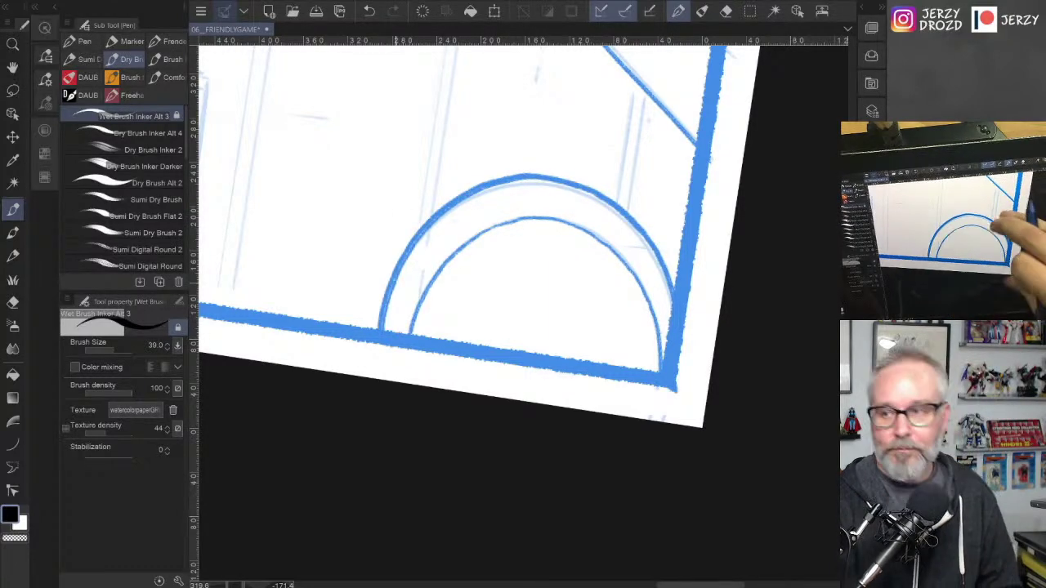
# Step: Draw the outer lines of the left side of the rectangular frame on the back wall, redoing two strokes
pyautogui.moveTo(671, 384); pyautogui.dragTo(482, 204)
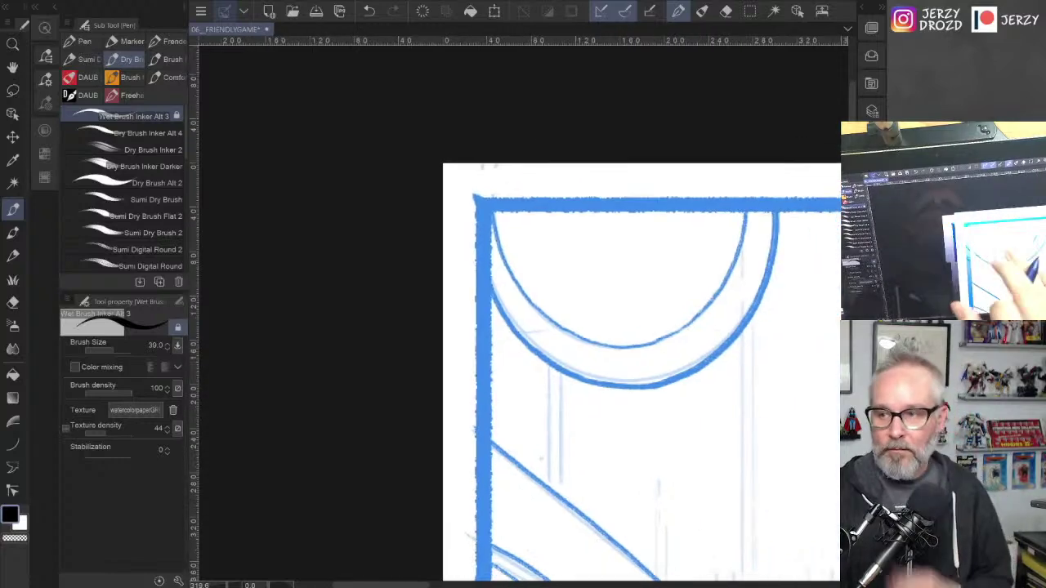
pyautogui.scroll(-2, 645, 395)
pyautogui.moveTo(645, 396)
pyautogui.mouseDown()
pyautogui.moveTo(518, 375)
pyautogui.moveTo(382, 311)
pyautogui.mouseUp()
pyautogui.moveTo(719, 424); pyautogui.dragTo(628, 421)
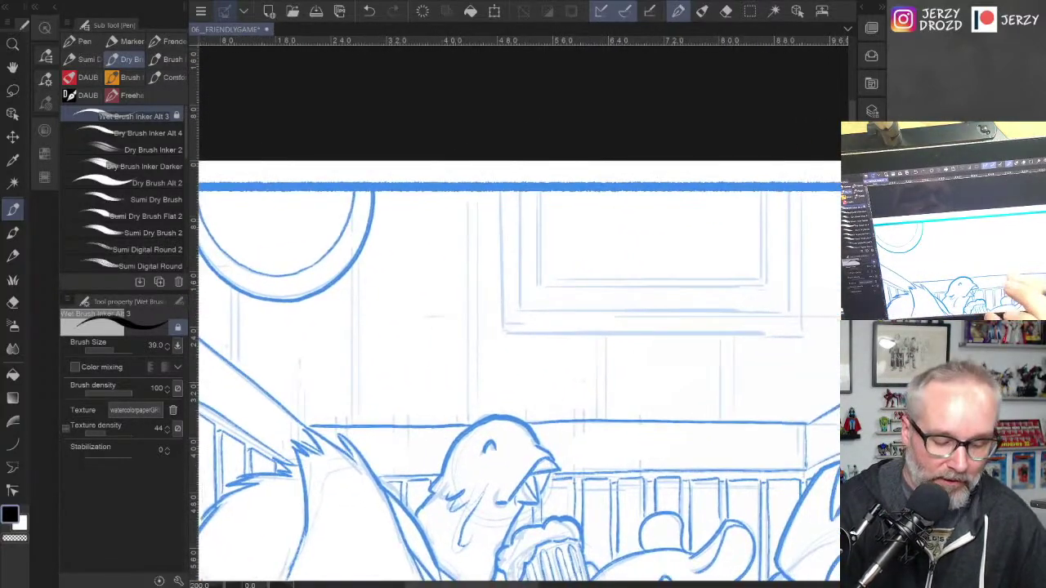
pyautogui.scroll(2, 633, 358)
pyautogui.moveTo(633, 358); pyautogui.dragTo(474, 440)
pyautogui.scroll(2, 613, 362)
pyautogui.moveTo(334, 180); pyautogui.dragTo(660, 48)
pyautogui.hotkey('ctrl', 'z')
pyautogui.moveTo(341, 181); pyautogui.dragTo(636, 54)
pyautogui.moveTo(395, 201); pyautogui.dragTo(576, 125)
pyautogui.hotkey('ctrl', 'z')
pyautogui.moveTo(400, 202); pyautogui.dragTo(693, 94)
pyautogui.moveTo(596, 301)
pyautogui.mouseDown()
pyautogui.moveTo(507, 281)
pyautogui.moveTo(603, 164)
pyautogui.moveTo(450, 216)
pyautogui.moveTo(431, 209)
pyautogui.mouseUp()
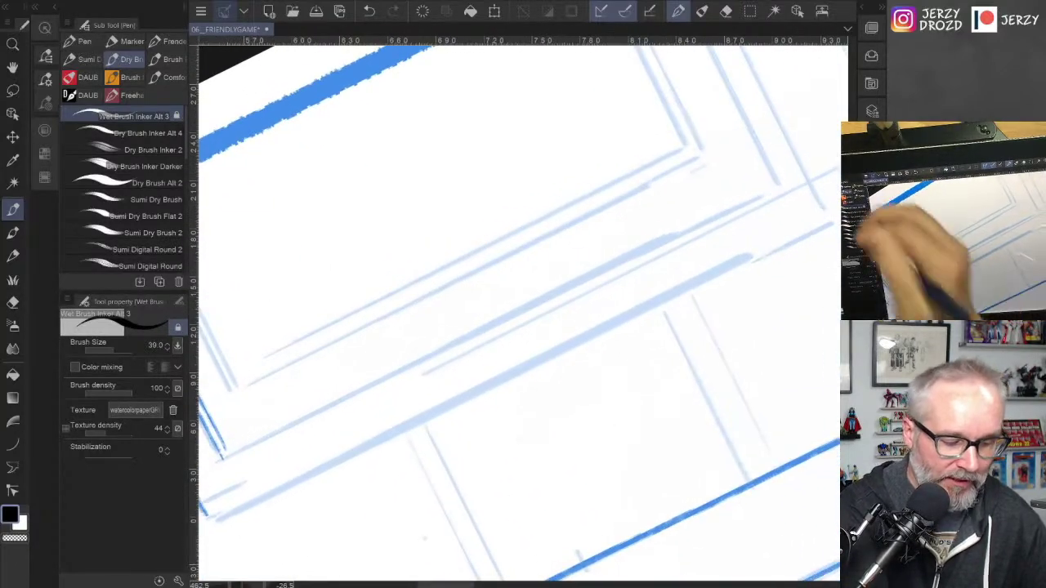
# Step: Hide the brush palettes and draw the two outer lines along the rectangular frame's lower side, redoing the outermost one until it fits
pyautogui.click(46, 79)
pyautogui.moveTo(162, 455); pyautogui.dragTo(707, 188)
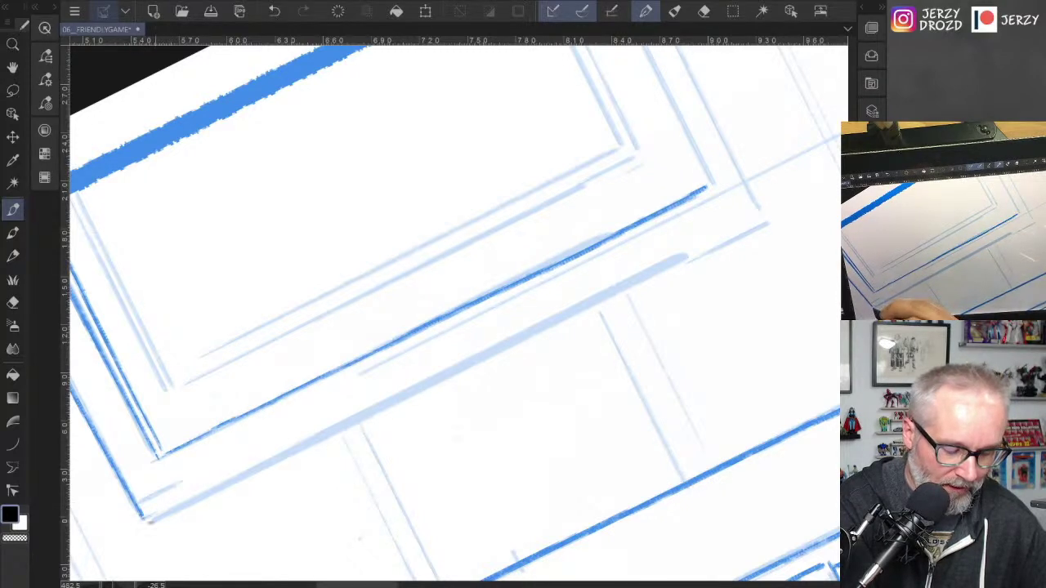
pyautogui.moveTo(152, 523); pyautogui.dragTo(758, 215)
pyautogui.hotkey('ctrl', 'z')
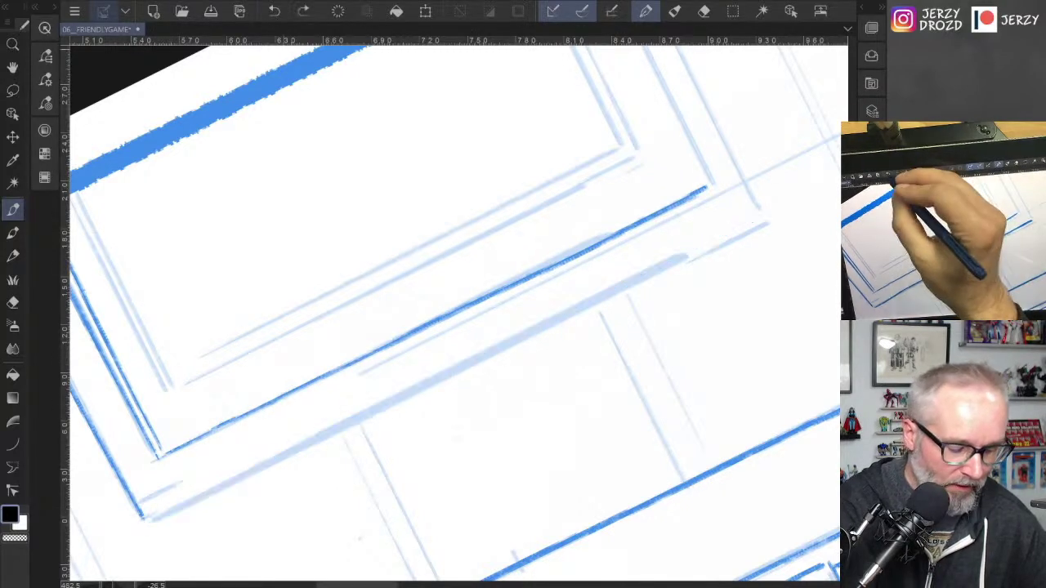
pyautogui.moveTo(148, 519); pyautogui.dragTo(715, 256)
pyautogui.hotkey('ctrl', 'z')
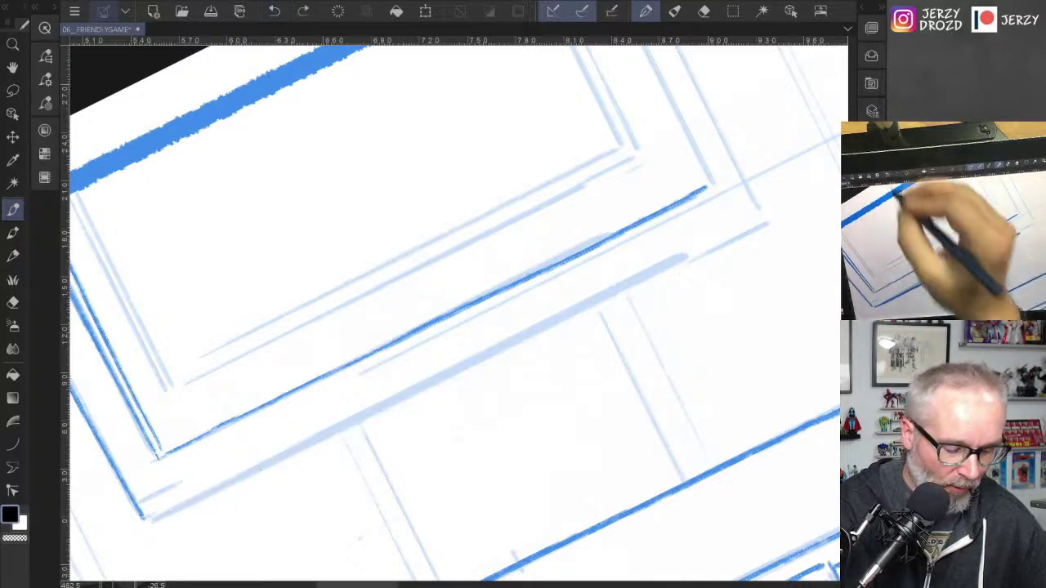
pyautogui.moveTo(152, 521); pyautogui.dragTo(768, 217)
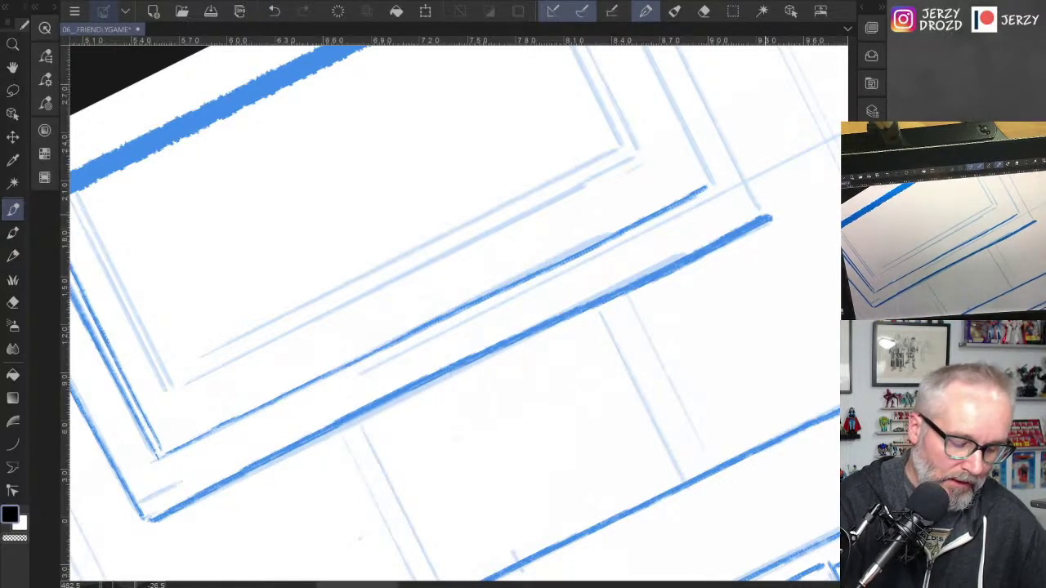
# Step: Draw the right side of the rectangular frame up to the panel border, with one outer line and a double inner line
pyautogui.moveTo(490, 327); pyautogui.dragTo(429, 413)
pyautogui.moveTo(706, 304)
pyautogui.mouseDown()
pyautogui.moveTo(696, 205)
pyautogui.moveTo(579, 139)
pyautogui.moveTo(309, 328)
pyautogui.mouseUp()
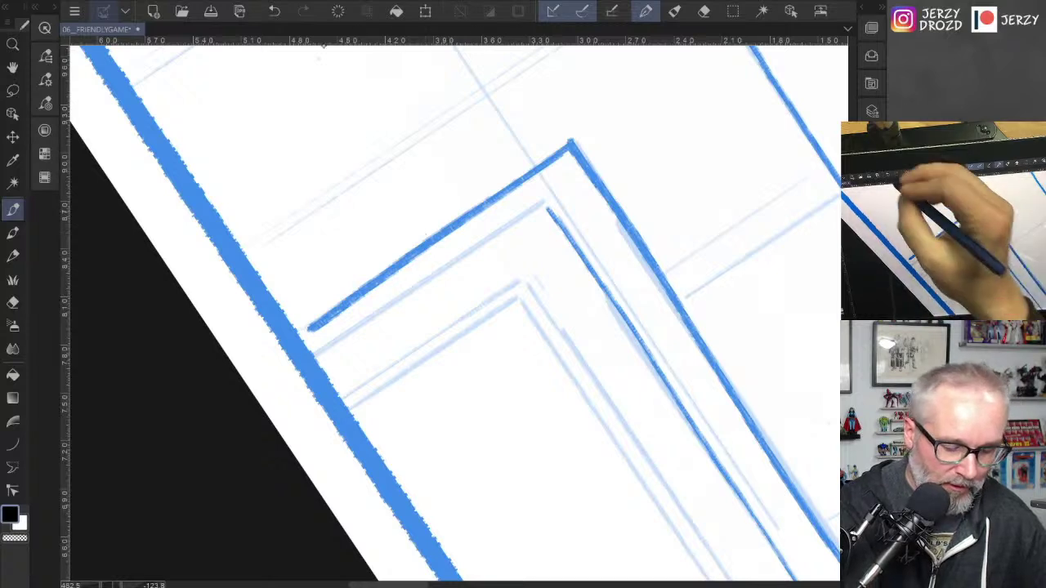
pyautogui.hotkey('ctrl', 'z')
pyautogui.moveTo(570, 145); pyautogui.dragTo(298, 332)
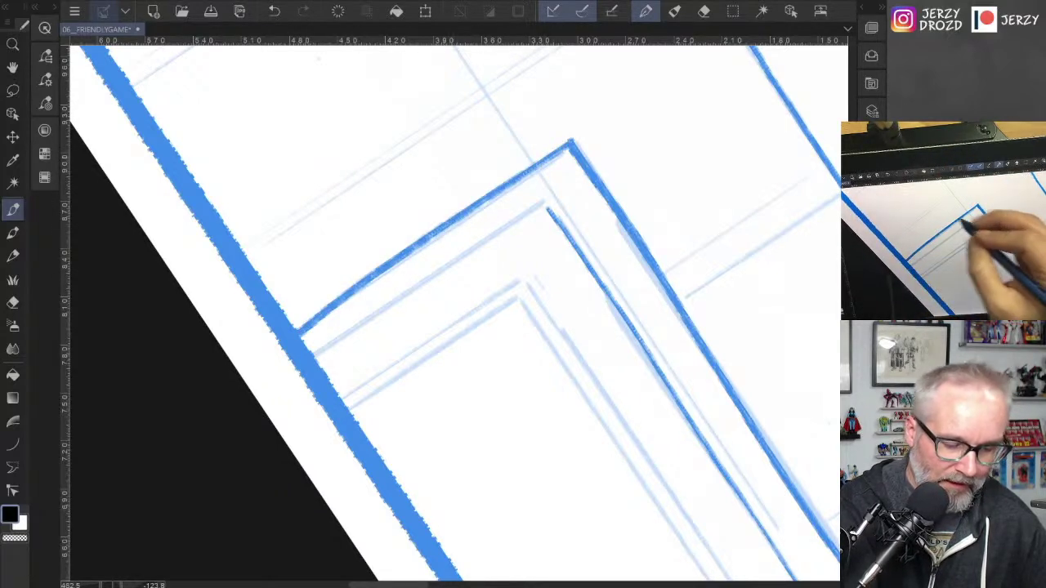
pyautogui.hotkey('ctrl', 'z')
pyautogui.moveTo(571, 144); pyautogui.dragTo(279, 351)
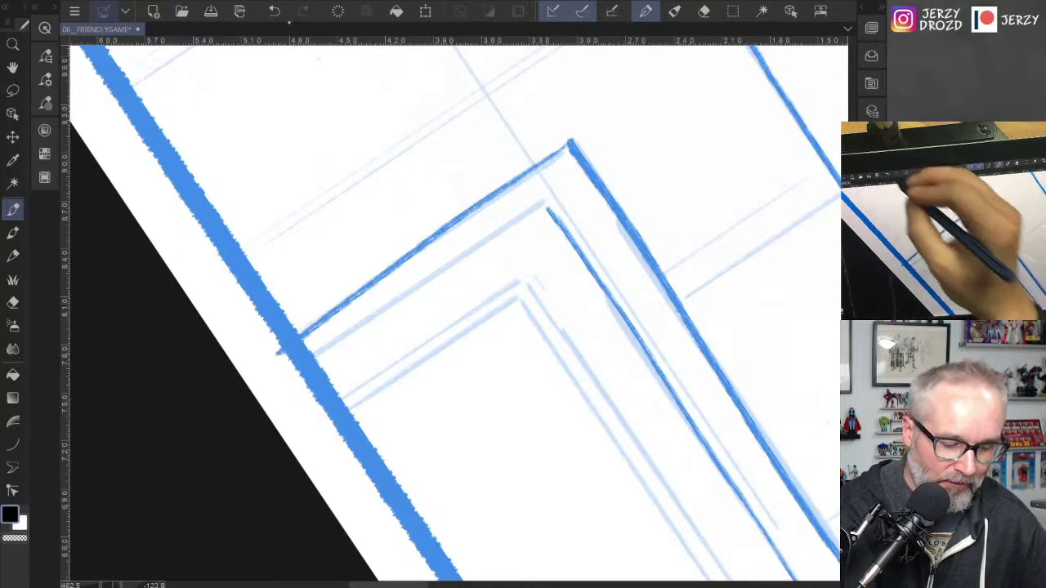
pyautogui.hotkey('ctrl', 'z')
pyautogui.moveTo(570, 144); pyautogui.dragTo(294, 331)
pyautogui.moveTo(439, 264)
pyautogui.mouseDown()
pyautogui.moveTo(544, 206)
pyautogui.moveTo(310, 353)
pyautogui.mouseUp()
pyautogui.moveTo(543, 211); pyautogui.dragTo(316, 359)
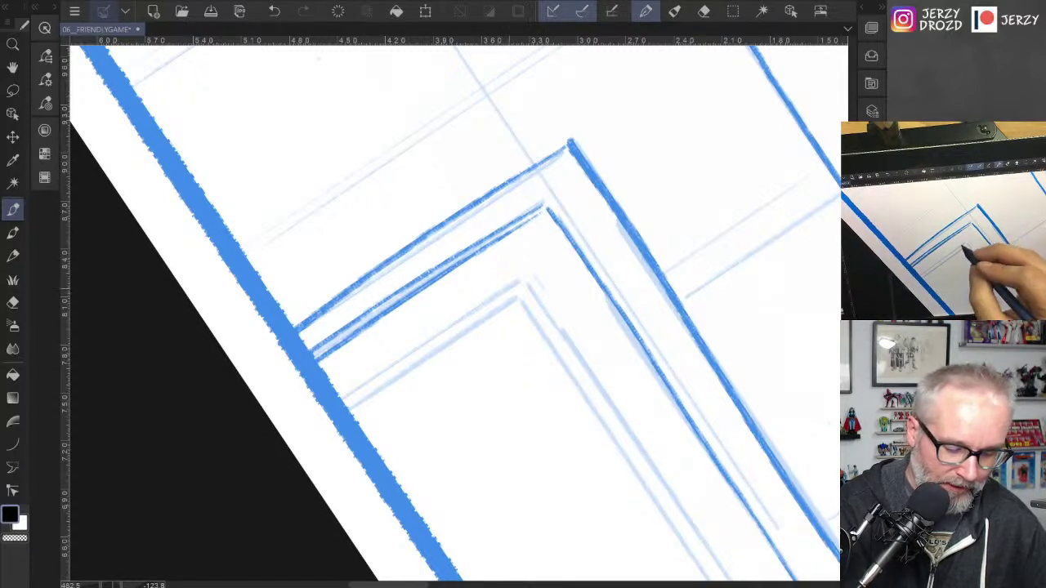
# Step: Draw the double line of the frame's innermost right edge up to the panel border, redoing one stroke
pyautogui.moveTo(522, 282); pyautogui.dragTo(337, 393)
pyautogui.hotkey('ctrl', 'z')
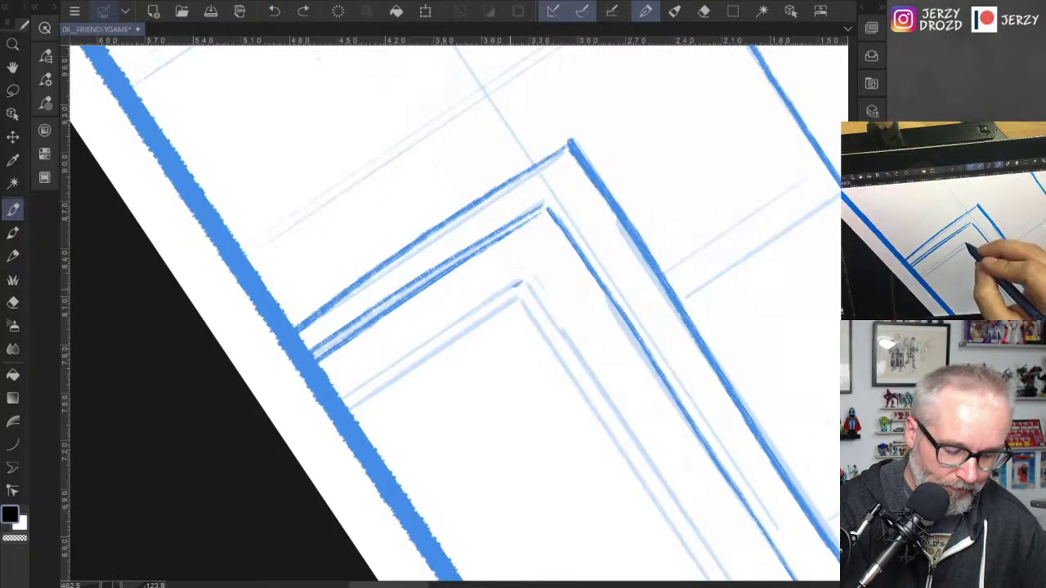
pyautogui.moveTo(517, 285)
pyautogui.mouseDown()
pyautogui.moveTo(341, 406)
pyautogui.moveTo(350, 411)
pyautogui.mouseUp()
# Step: Draw the double line along the frame's innermost lower edge from corner to corner, redoing the first stroke
pyautogui.moveTo(687, 352); pyautogui.dragTo(360, 286)
pyautogui.moveTo(572, 327); pyautogui.dragTo(381, 368)
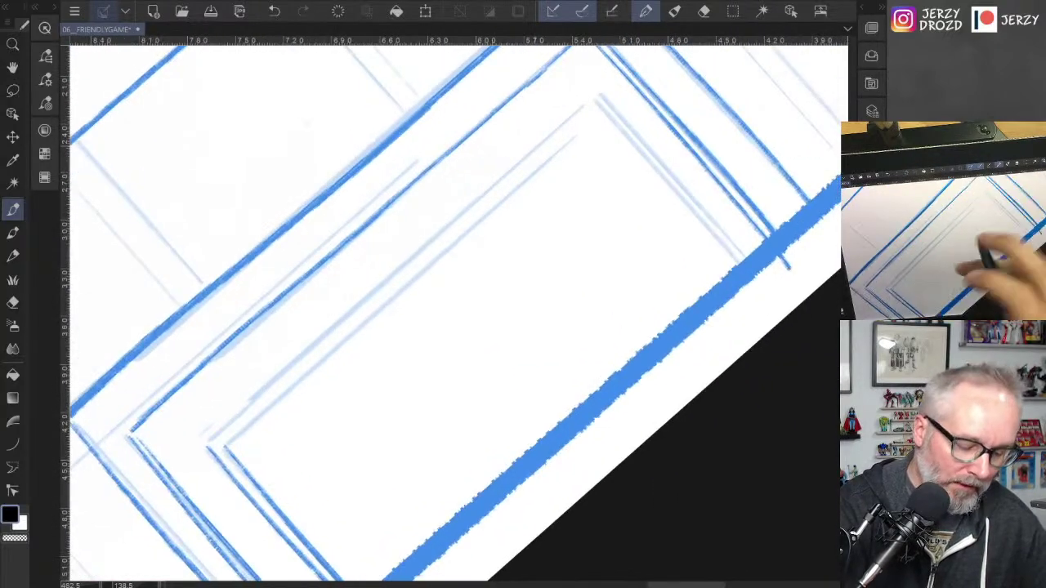
pyautogui.moveTo(209, 441); pyautogui.dragTo(423, 263)
pyautogui.hotkey('ctrl', 'z')
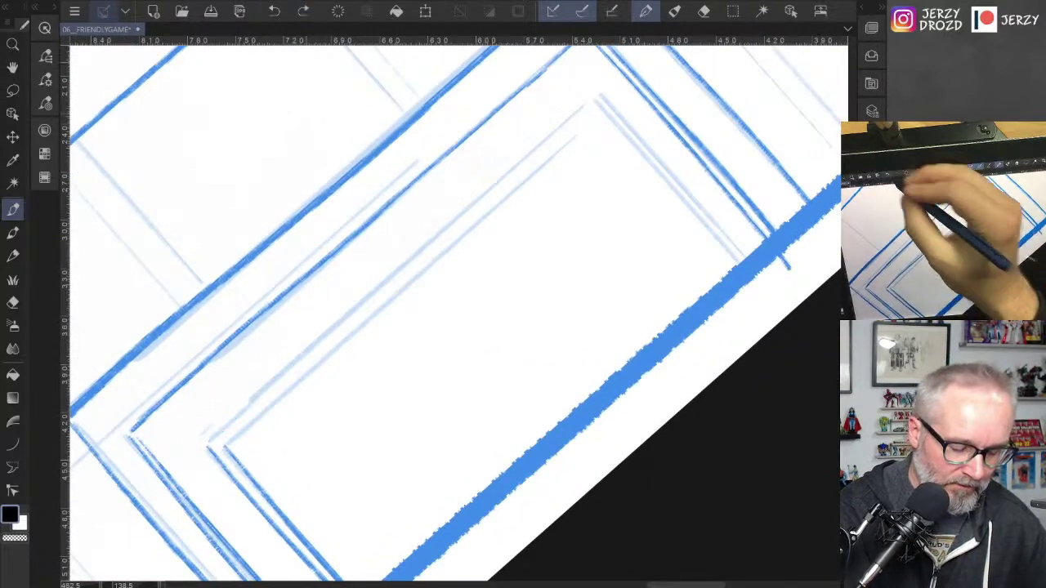
pyautogui.moveTo(210, 443); pyautogui.dragTo(598, 96)
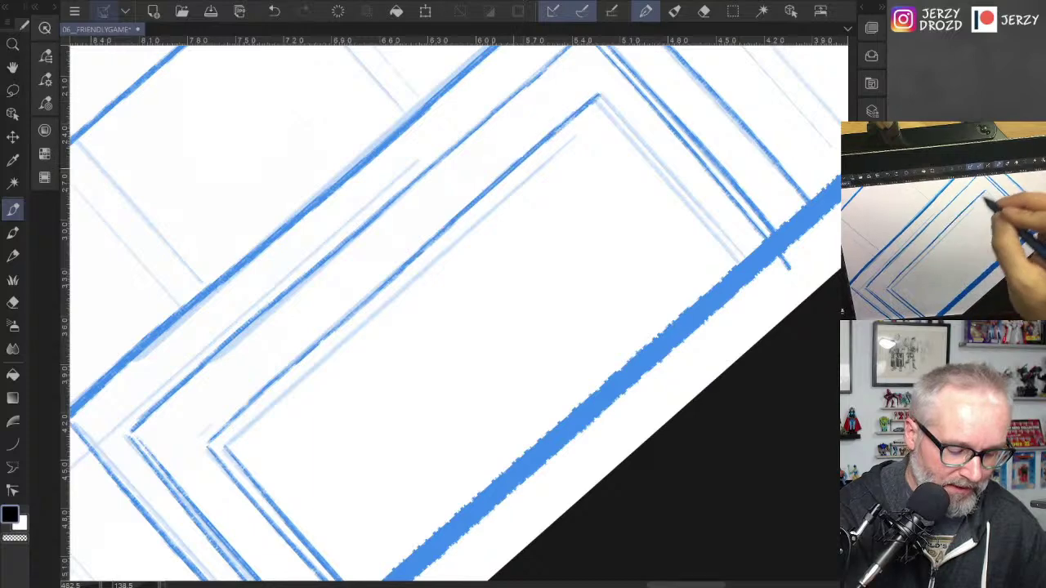
pyautogui.moveTo(226, 443)
pyautogui.mouseDown()
pyautogui.moveTo(597, 111)
pyautogui.moveTo(394, 182)
pyautogui.mouseUp()
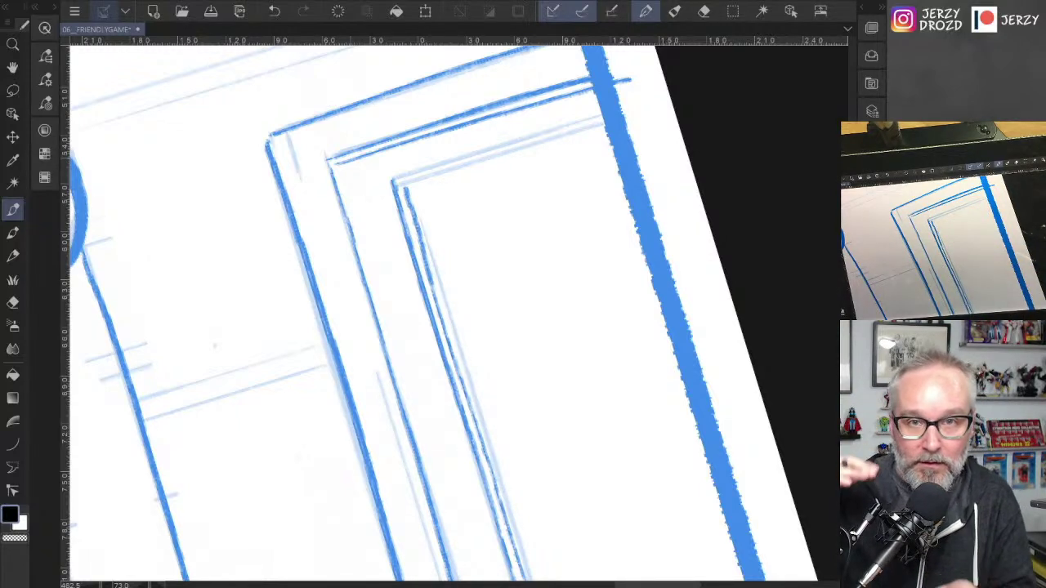
# Step: Draw the double line along the rectangular frame's innermost left edge up to the panel border, redoing the first stroke
pyautogui.moveTo(393, 181); pyautogui.dragTo(590, 116)
pyautogui.hotkey('ctrl', 'z')
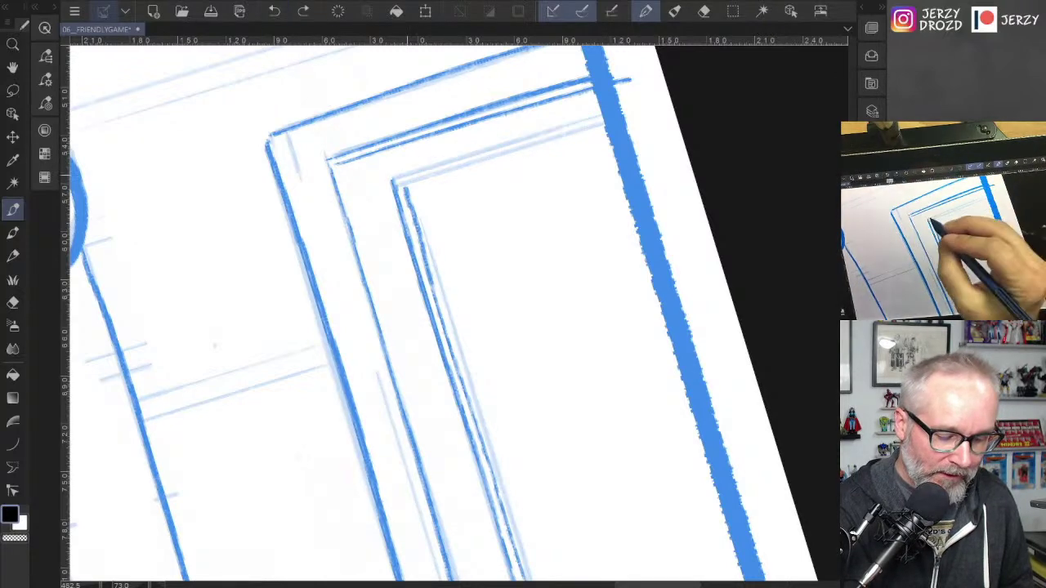
pyautogui.moveTo(393, 181); pyautogui.dragTo(602, 116)
pyautogui.moveTo(404, 184); pyautogui.dragTo(603, 123)
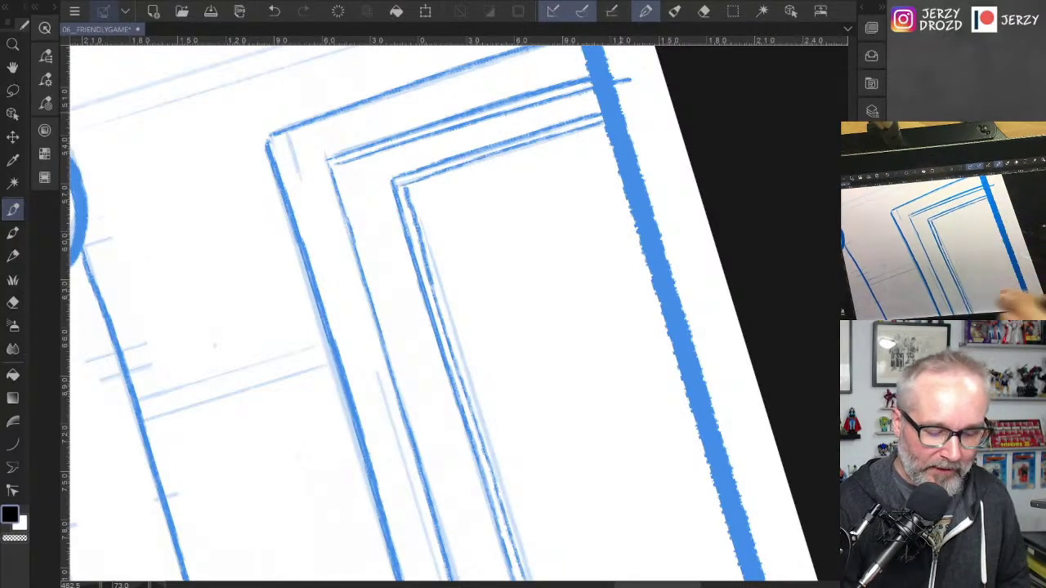
# Step: Draw the first double plank seam between the wall beam and the frame's lower edge, with loose wood grain strokes beside it
pyautogui.moveTo(539, 556)
pyautogui.mouseDown()
pyautogui.moveTo(617, 340)
pyautogui.moveTo(742, 364)
pyautogui.moveTo(753, 351)
pyautogui.mouseUp()
pyautogui.scroll(-2, 617, 339)
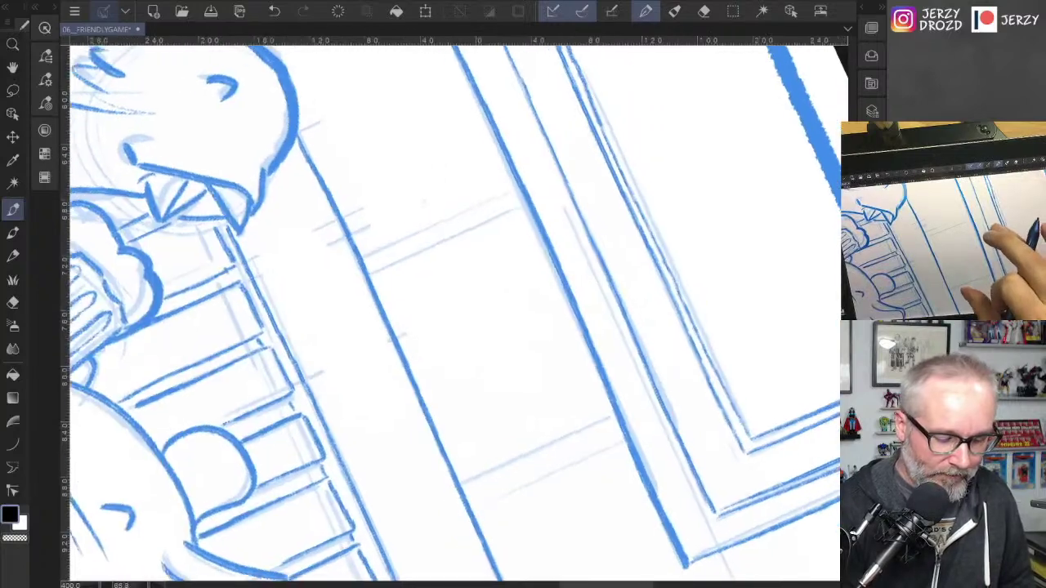
pyautogui.moveTo(366, 256)
pyautogui.mouseDown()
pyautogui.moveTo(515, 189)
pyautogui.moveTo(528, 204)
pyautogui.mouseUp()
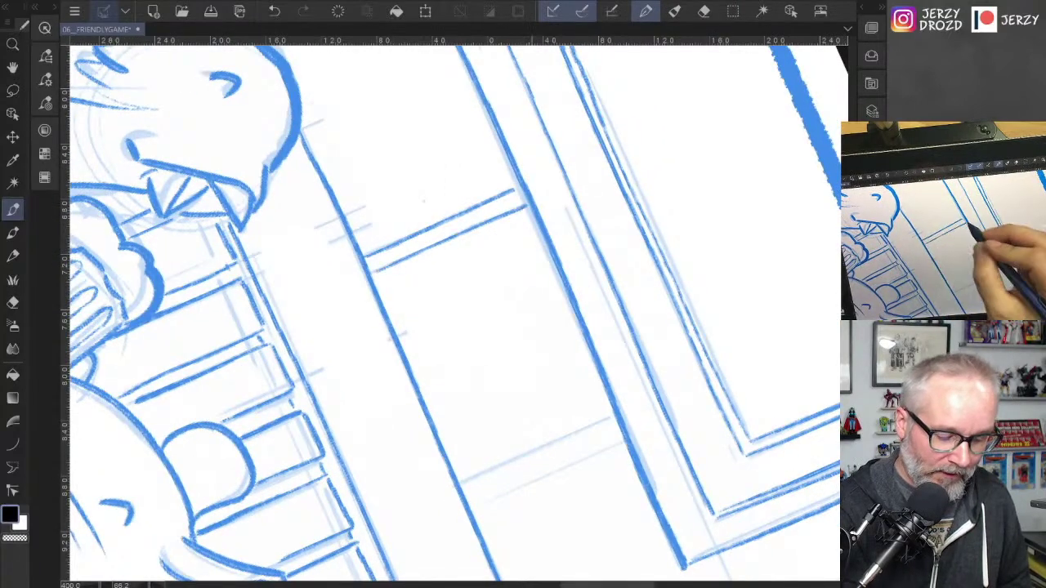
pyautogui.moveTo(385, 307)
pyautogui.mouseDown()
pyautogui.moveTo(542, 246)
pyautogui.moveTo(515, 271)
pyautogui.mouseUp()
pyautogui.moveTo(448, 335); pyautogui.dragTo(541, 279)
pyautogui.moveTo(555, 353); pyautogui.dragTo(490, 327)
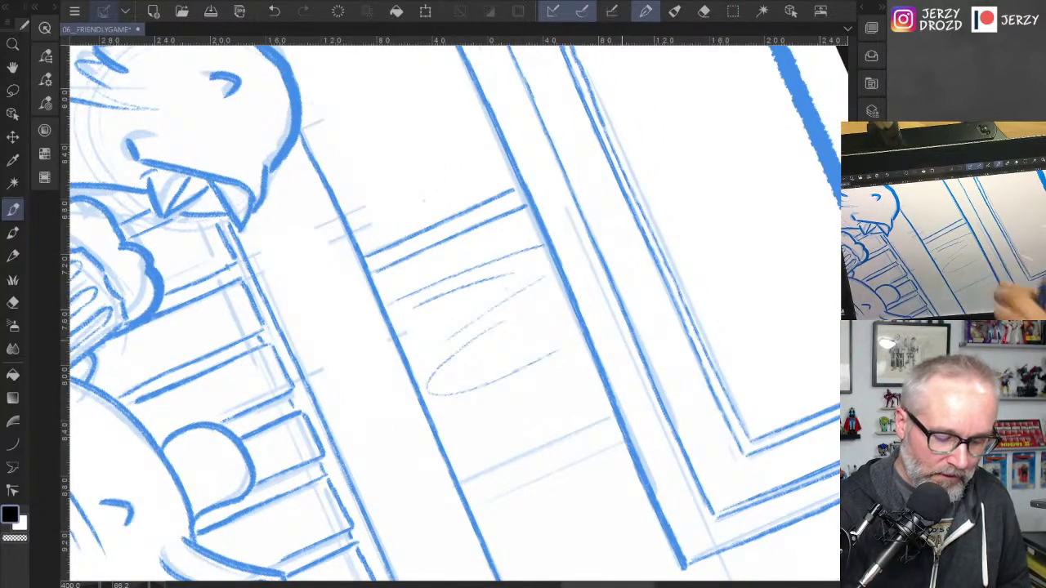
# Step: Draw the second double plank seam below the rectangular frame and one curved wood grain stroke beside it
pyautogui.moveTo(670, 425); pyautogui.dragTo(598, 214)
pyautogui.moveTo(390, 273); pyautogui.dragTo(545, 209)
pyautogui.moveTo(401, 291); pyautogui.dragTo(554, 225)
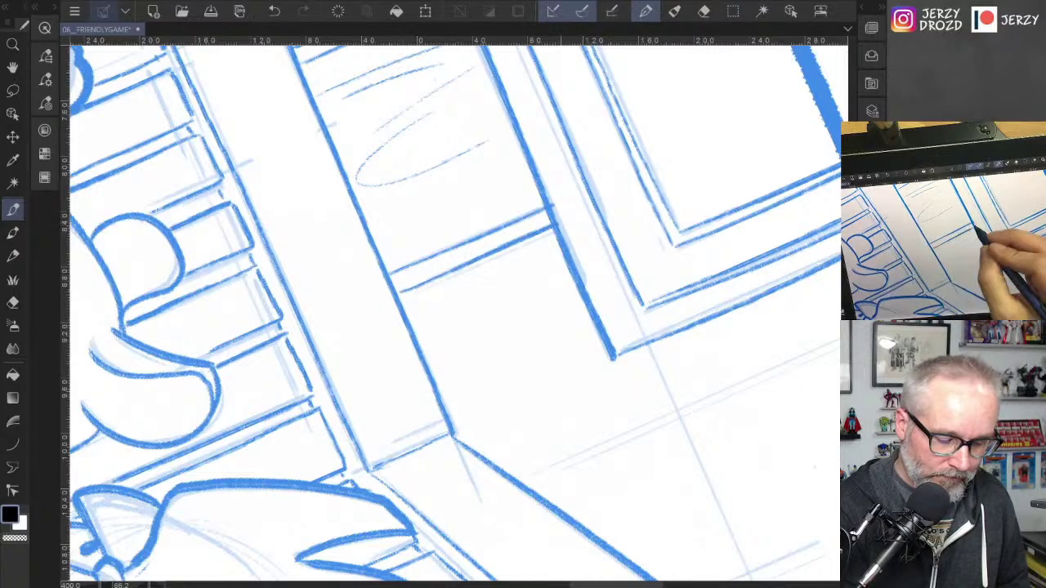
pyautogui.moveTo(433, 350)
pyautogui.mouseDown()
pyautogui.moveTo(541, 276)
pyautogui.moveTo(586, 311)
pyautogui.mouseUp()
pyautogui.moveTo(478, 408); pyautogui.dragTo(633, 380)
pyautogui.moveTo(572, 425); pyautogui.dragTo(809, 317)
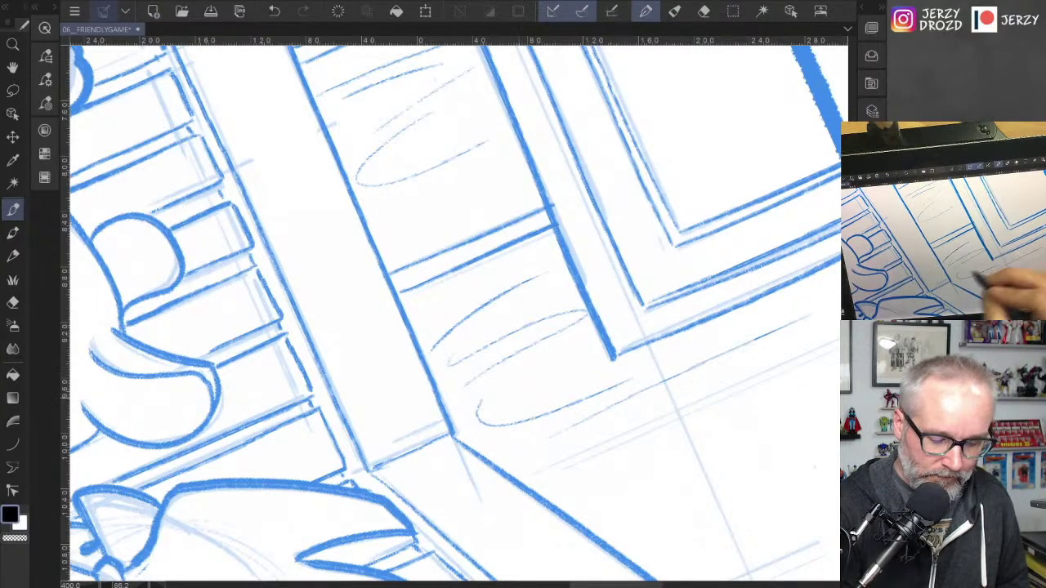
pyautogui.moveTo(490, 367); pyautogui.dragTo(307, 208)
pyautogui.moveTo(343, 315); pyautogui.dragTo(756, 126)
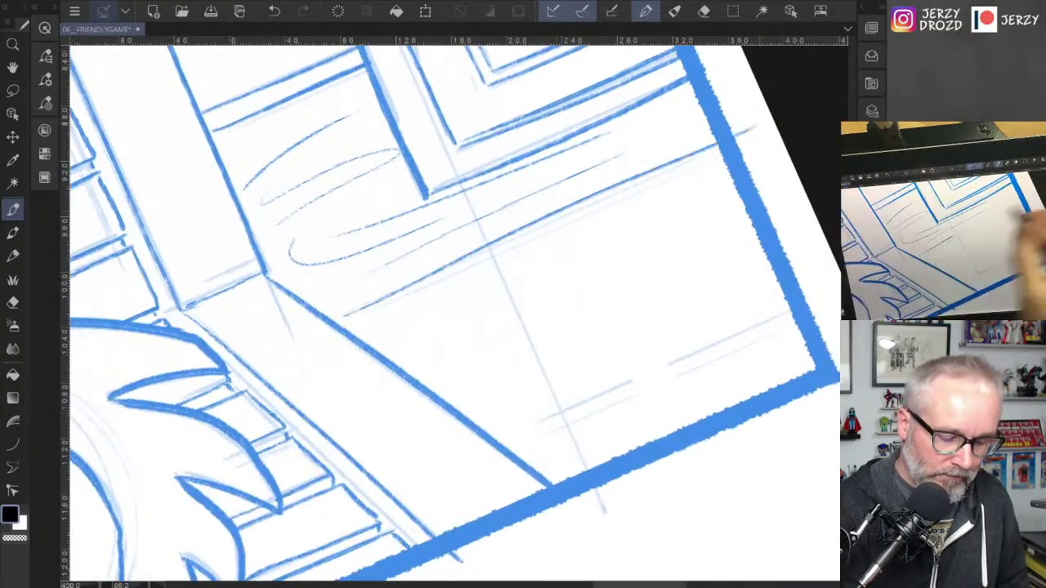
pyautogui.hotkey('ctrl', 'z')
pyautogui.hotkey('ctrl', 'z')
pyautogui.hotkey('ctrl', 'z')
pyautogui.hotkey('ctrl', 'z')
pyautogui.hotkey('ctrl', 'z')
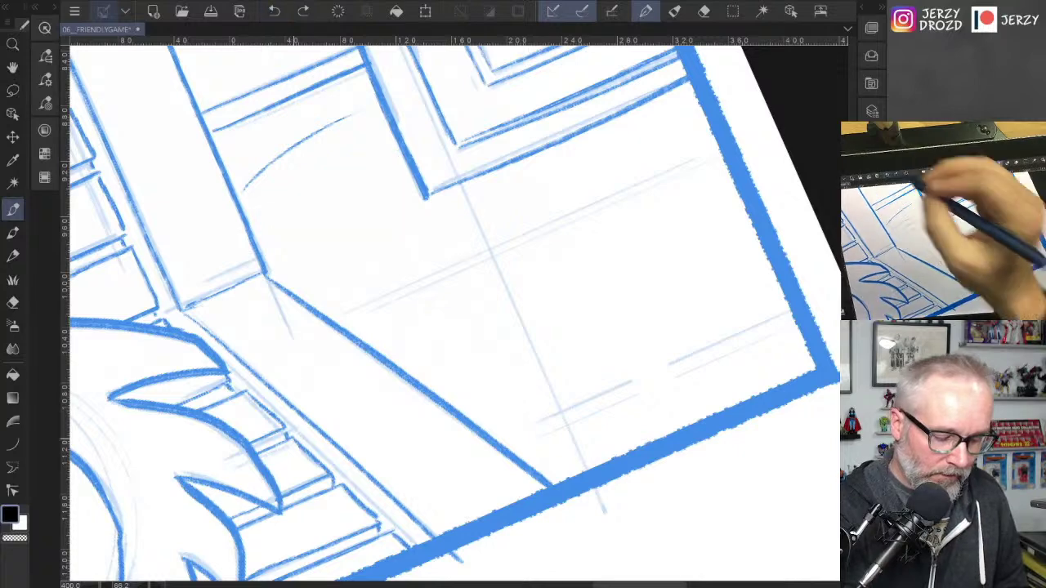
pyautogui.moveTo(268, 271); pyautogui.dragTo(456, 185)
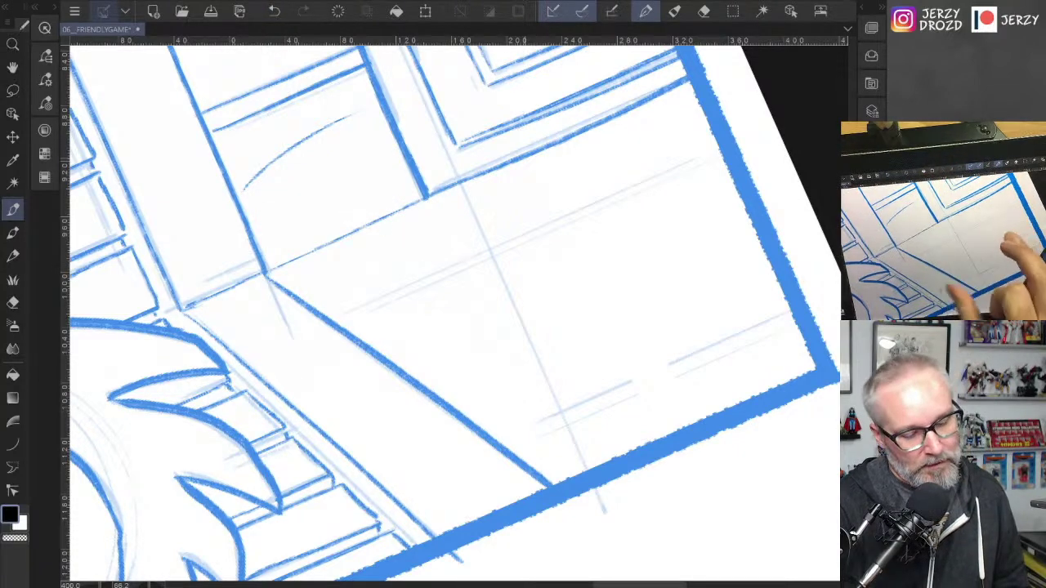
pyautogui.scroll(-4, 559, 373)
pyautogui.hotkey('ctrl', '+')
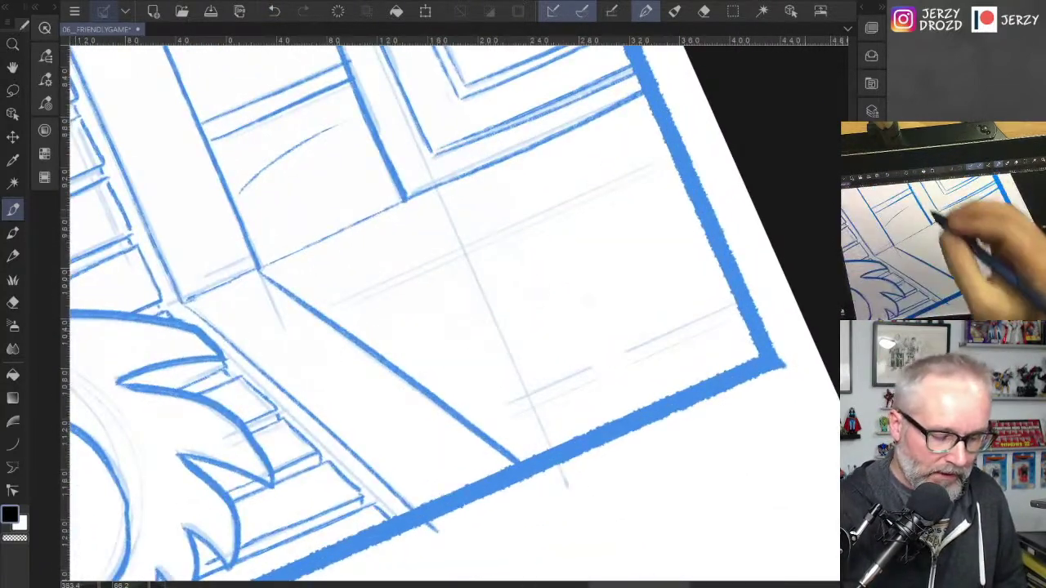
pyautogui.hscroll(2, 454, 313)
pyautogui.hotkey('ctrl', 'z')
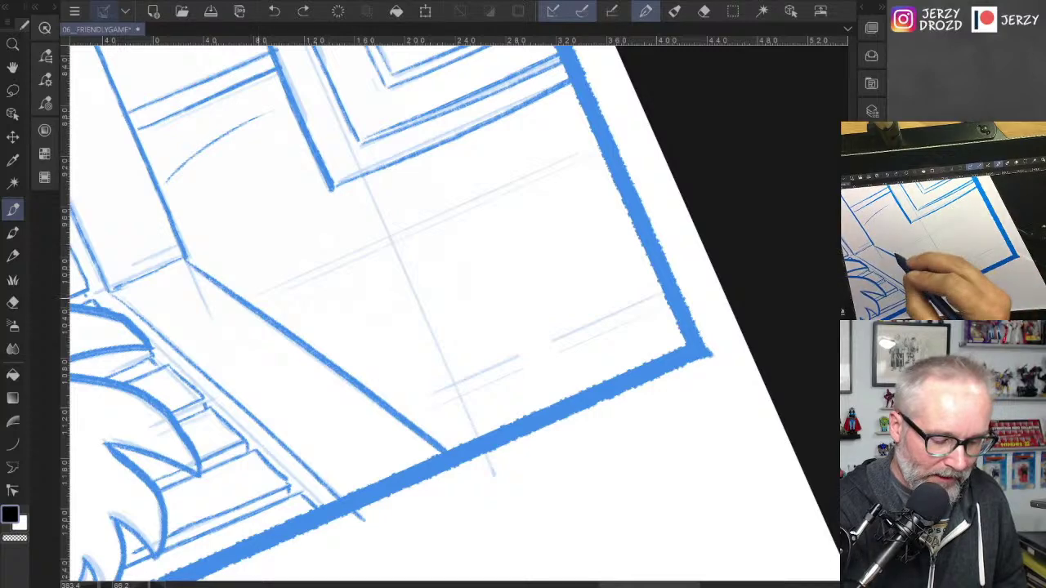
# Step: Draw the double plank seam to the right of the rectangular frame, redoing it until it fits, and add wood grain strokes
pyautogui.moveTo(260, 298); pyautogui.dragTo(595, 140)
pyautogui.hotkey('ctrl', 'z')
pyautogui.moveTo(408, 286); pyautogui.dragTo(566, 299)
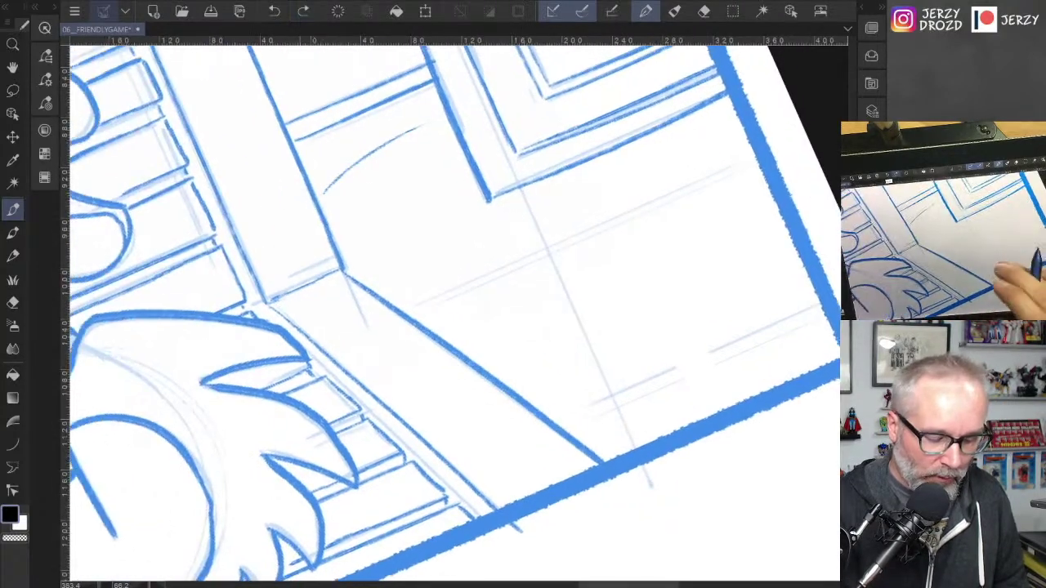
pyautogui.moveTo(406, 310); pyautogui.dragTo(744, 157)
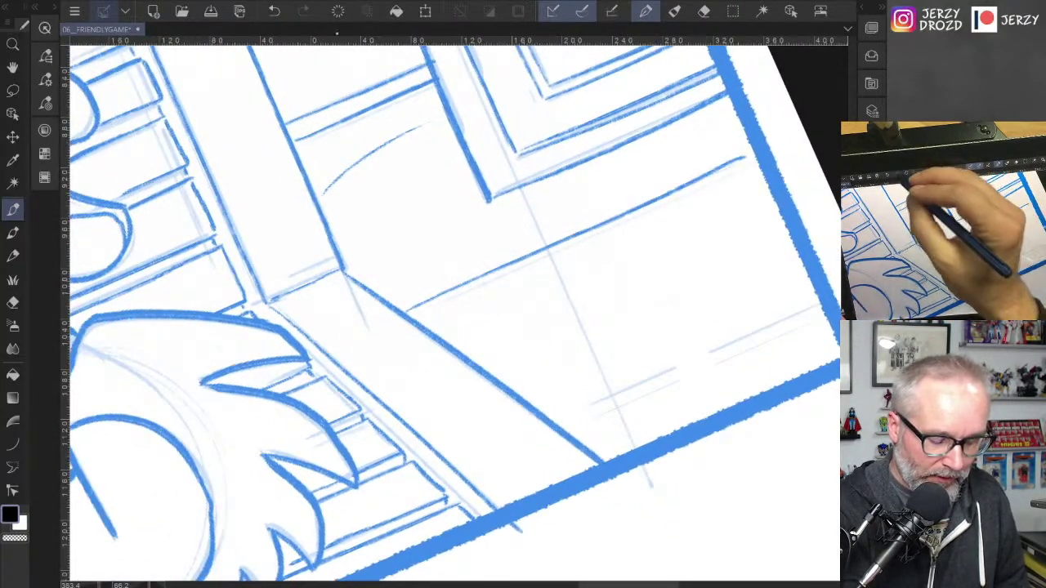
pyautogui.click(275, 11)
pyautogui.moveTo(408, 311); pyautogui.dragTo(754, 167)
pyautogui.moveTo(495, 325)
pyautogui.mouseDown()
pyautogui.moveTo(636, 263)
pyautogui.moveTo(749, 234)
pyautogui.mouseUp()
pyautogui.moveTo(510, 359); pyautogui.dragTo(756, 247)
pyautogui.moveTo(574, 356); pyautogui.dragTo(678, 321)
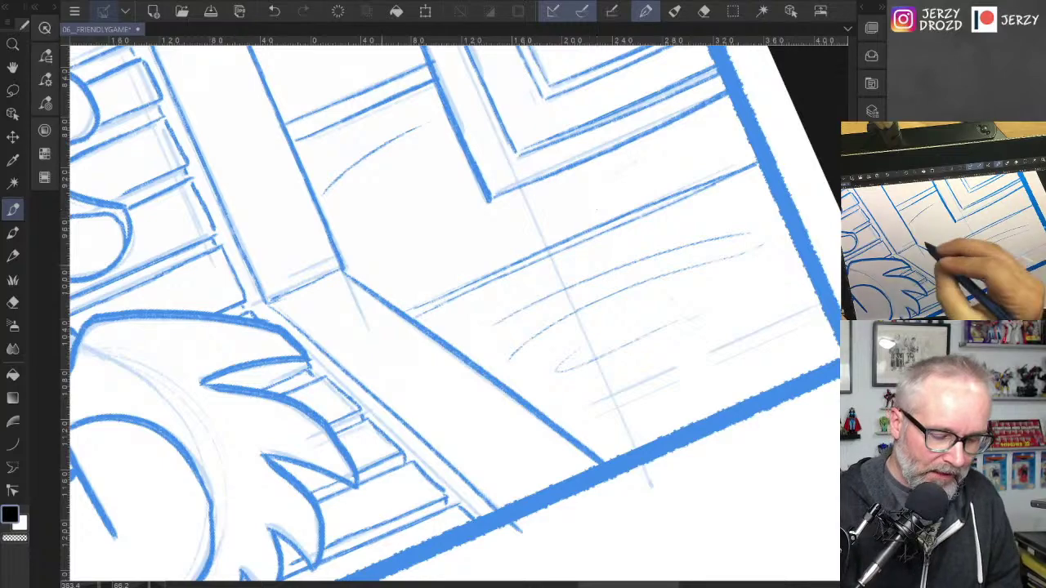
pyautogui.moveTo(431, 253); pyautogui.dragTo(739, 139)
# Step: Draw the double plank seam to the left of the rectangular frame, from the wall beam up to the panel border
pyautogui.moveTo(441, 147); pyautogui.dragTo(637, 515)
pyautogui.moveTo(376, 123)
pyautogui.mouseDown()
pyautogui.moveTo(534, 429)
pyautogui.moveTo(488, 411)
pyautogui.mouseUp()
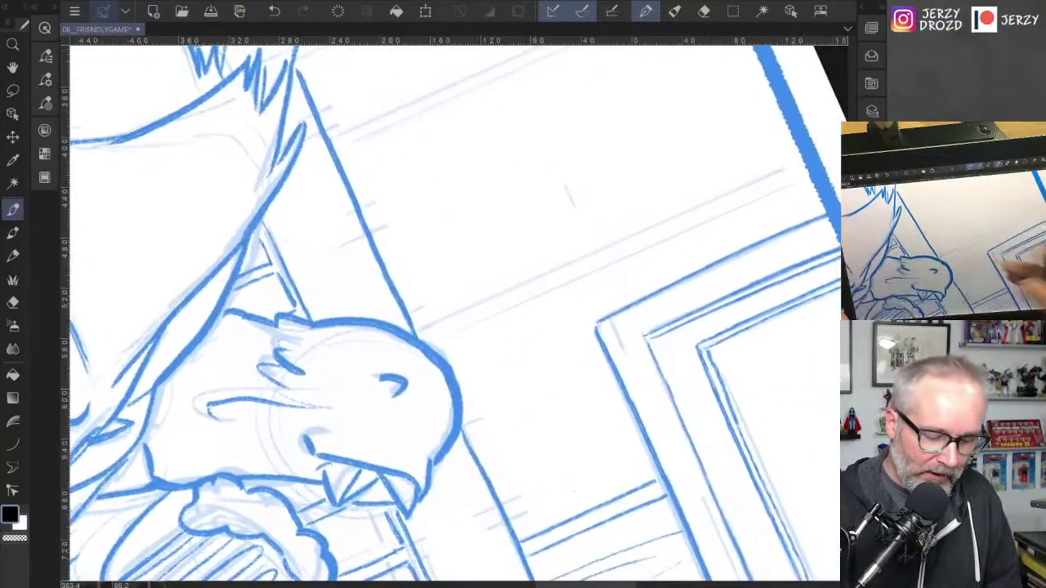
pyautogui.moveTo(430, 341); pyautogui.dragTo(807, 183)
pyautogui.moveTo(416, 331); pyautogui.dragTo(794, 164)
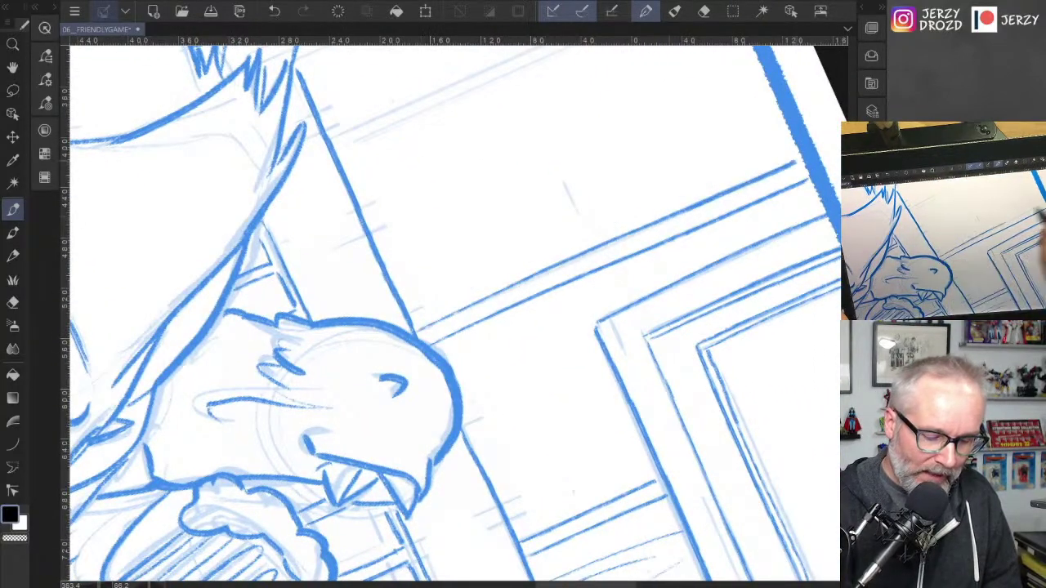
# Step: Add long curved wood grain strokes to the plank between the rectangular frame and the round frame
pyautogui.moveTo(373, 227); pyautogui.dragTo(626, 67)
pyautogui.moveTo(433, 194); pyautogui.dragTo(685, 78)
pyautogui.moveTo(443, 219); pyautogui.dragTo(711, 74)
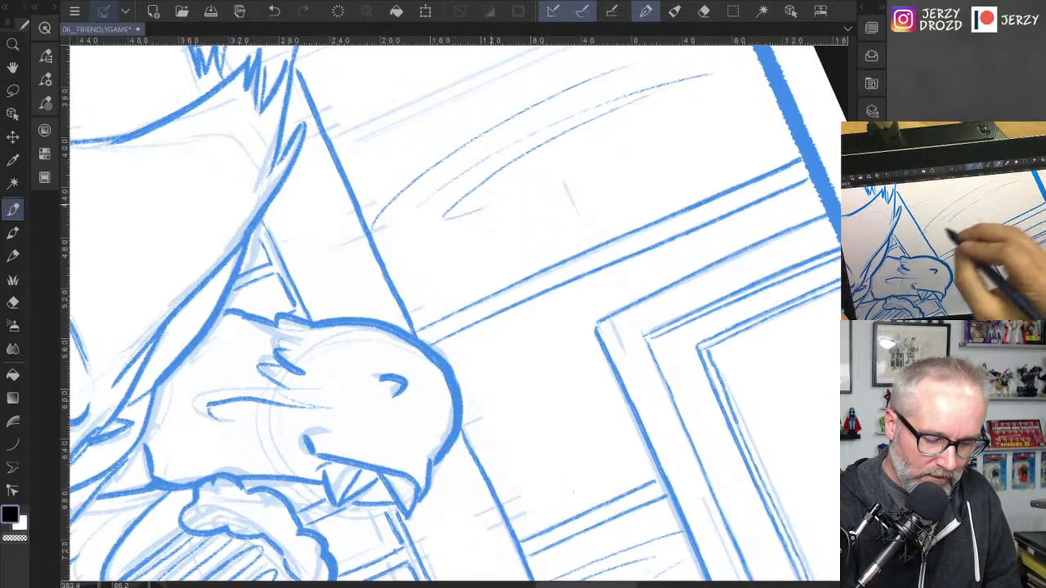
pyautogui.moveTo(394, 284); pyautogui.dragTo(426, 261)
pyautogui.moveTo(446, 282); pyautogui.dragTo(759, 140)
# Step: Draw the double plank seams that run from the wall beam to the round frame, one beside it and one beneath it
pyautogui.moveTo(515, 251); pyautogui.dragTo(531, 433)
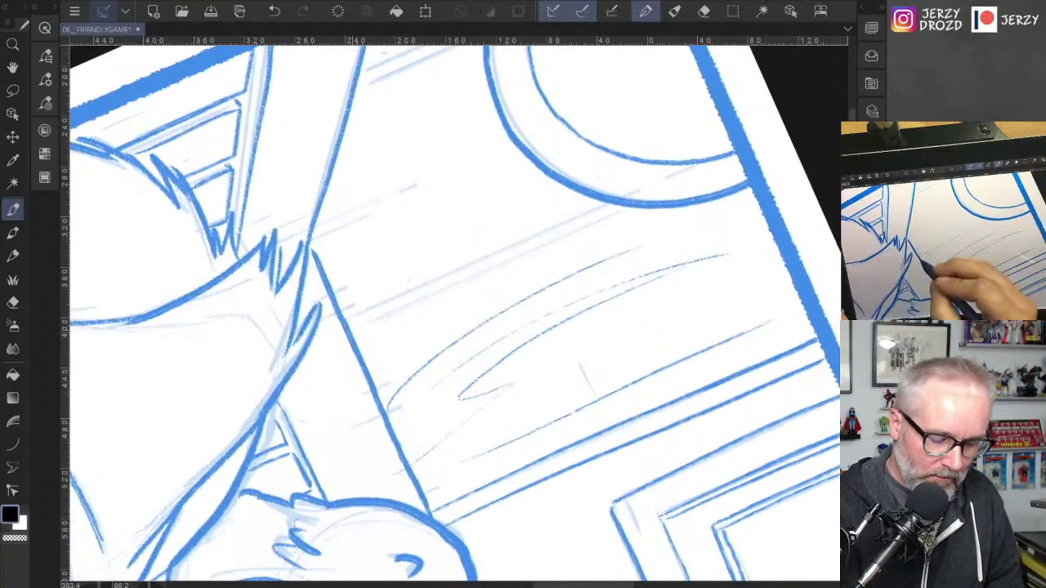
pyautogui.moveTo(354, 331)
pyautogui.mouseDown()
pyautogui.moveTo(635, 208)
pyautogui.moveTo(454, 273)
pyautogui.moveTo(552, 229)
pyautogui.mouseUp()
pyautogui.moveTo(654, 196); pyautogui.dragTo(757, 332)
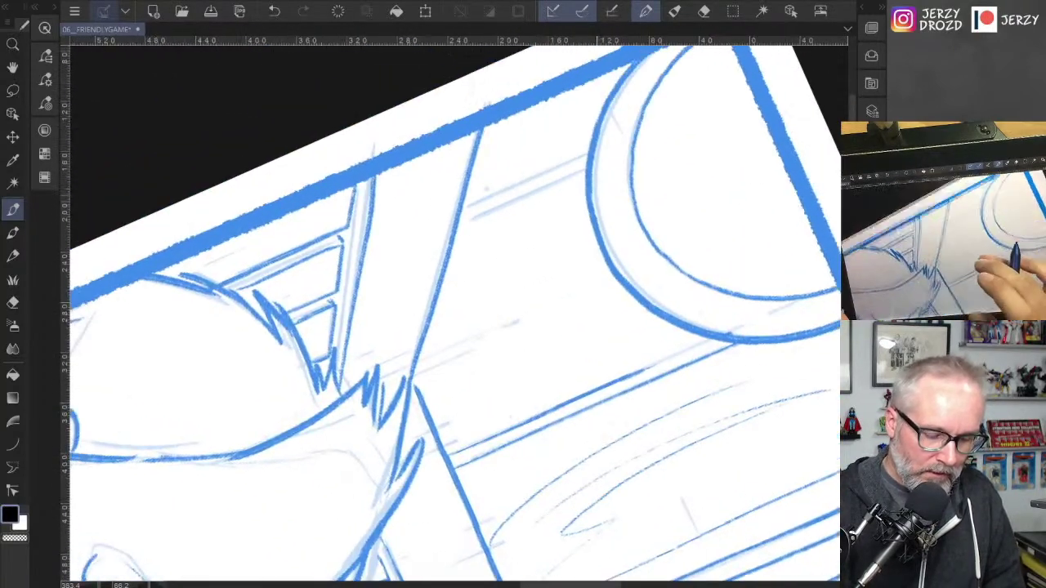
pyautogui.moveTo(458, 224)
pyautogui.mouseDown()
pyautogui.moveTo(585, 163)
pyautogui.moveTo(490, 196)
pyautogui.moveTo(581, 159)
pyautogui.mouseUp()
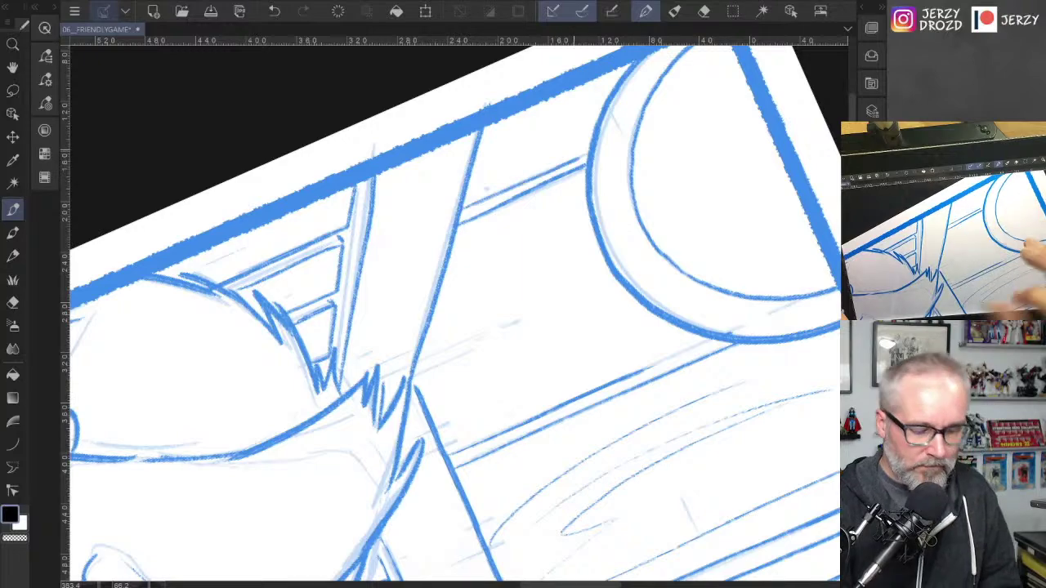
# Step: Bring the page back upright in full view and save the file
pyautogui.scroll(-8, 595, 363)
pyautogui.moveTo(572, 368); pyautogui.dragTo(458, 297)
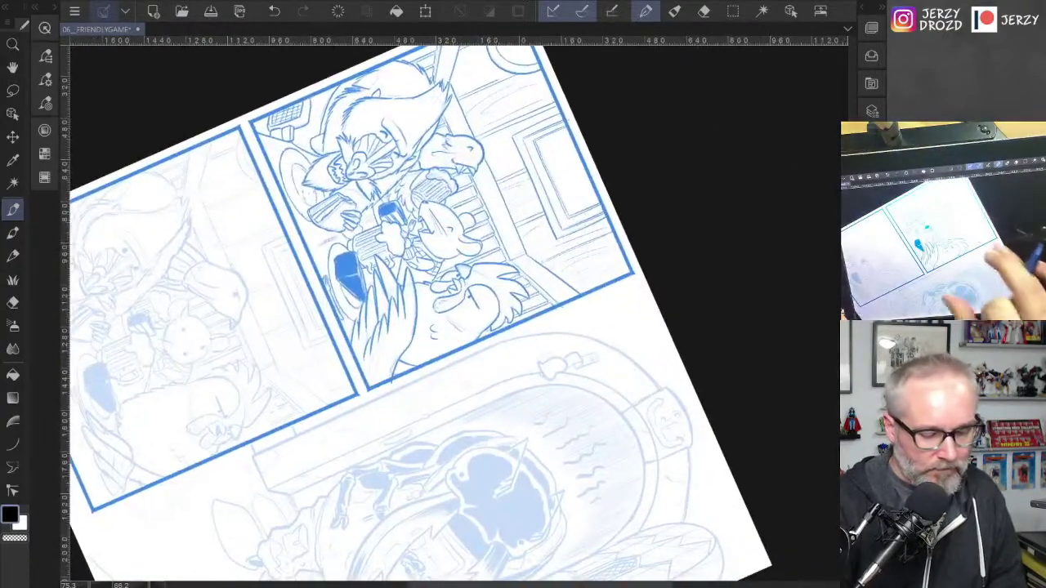
pyautogui.moveTo(441, 217)
pyautogui.mouseDown()
pyautogui.moveTo(347, 306)
pyautogui.moveTo(341, 384)
pyautogui.moveTo(341, 221)
pyautogui.moveTo(321, 213)
pyautogui.mouseUp()
pyautogui.click(211, 11)
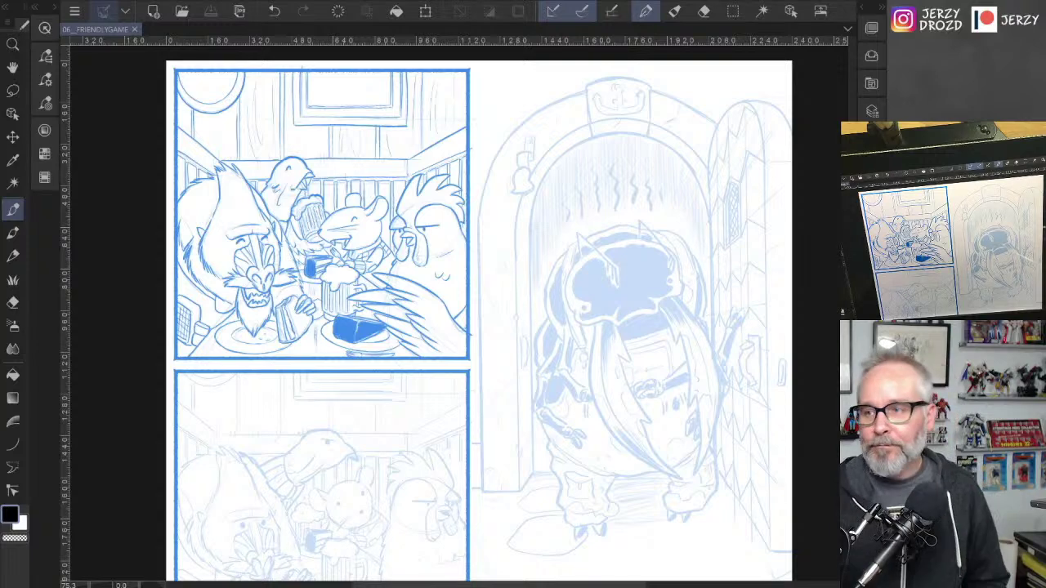
# Step: In the lower panel, draw the underside of the mandrill's brow, redoing the first stroke, and fill in both round eyes
pyautogui.moveTo(350, 512); pyautogui.dragTo(441, 409)
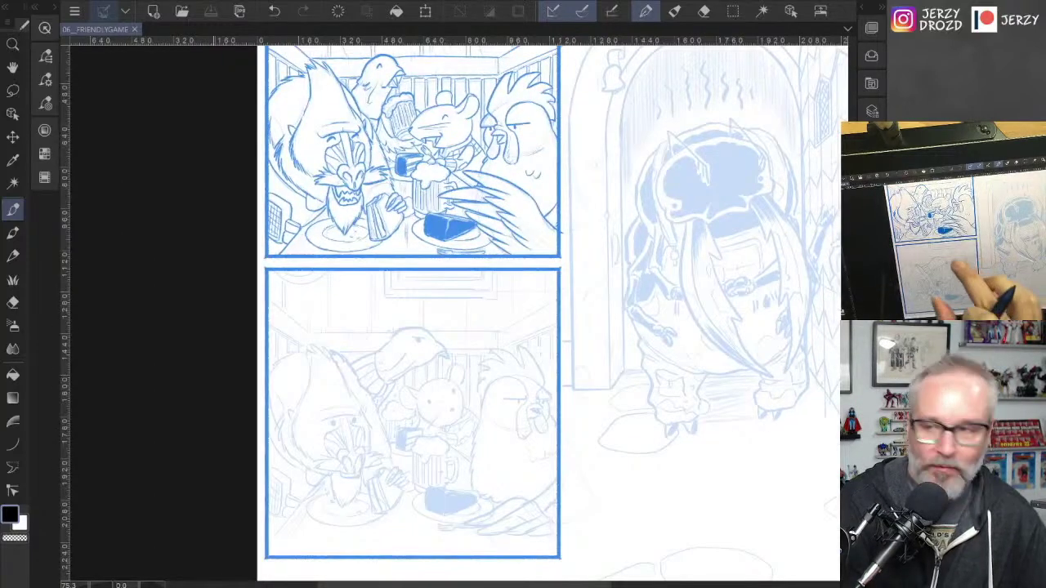
pyautogui.scroll(1, 441, 408)
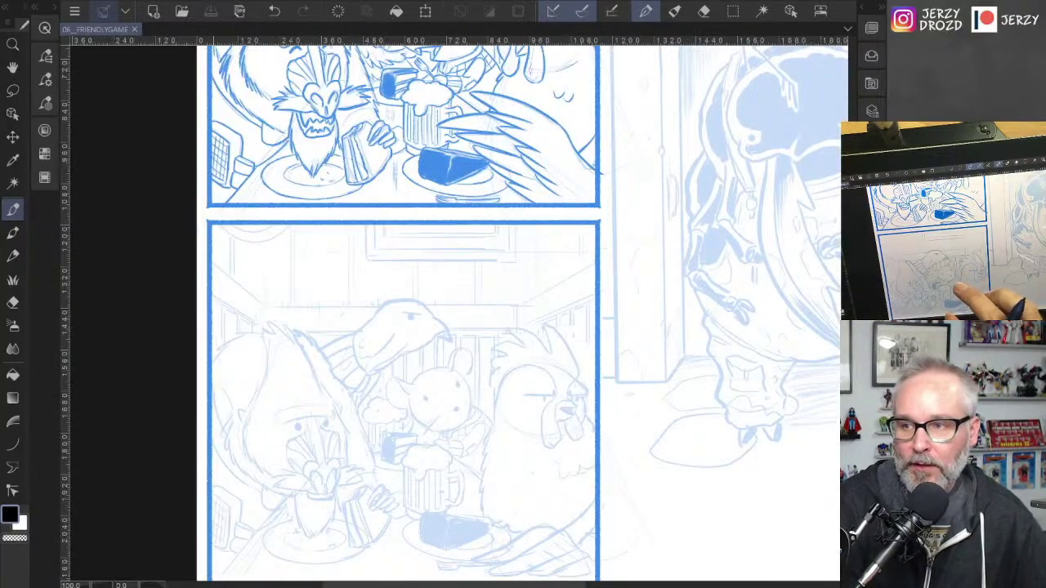
pyautogui.moveTo(507, 409); pyautogui.dragTo(622, 332)
pyautogui.scroll(2, 519, 361)
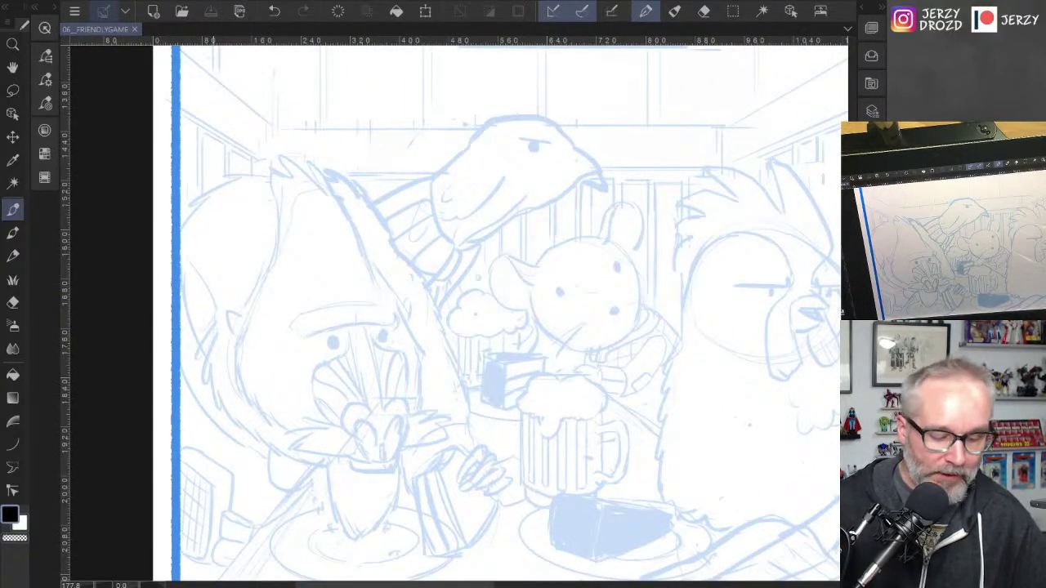
pyautogui.scroll(1, 417, 398)
pyautogui.moveTo(351, 332); pyautogui.dragTo(457, 269)
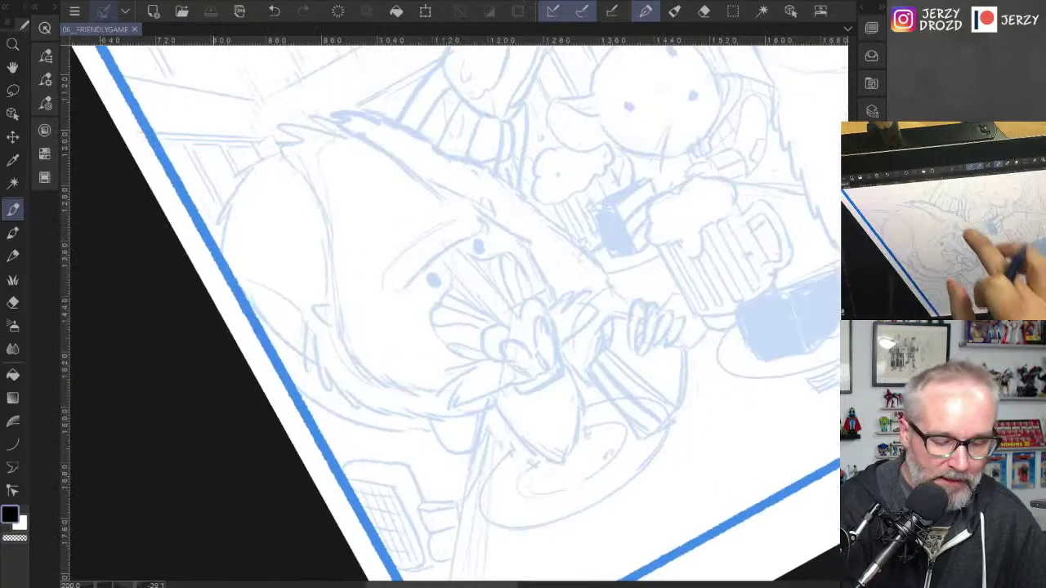
pyautogui.scroll(3, 490, 327)
pyautogui.moveTo(301, 257)
pyautogui.mouseDown()
pyautogui.moveTo(341, 244)
pyautogui.moveTo(453, 169)
pyautogui.mouseUp()
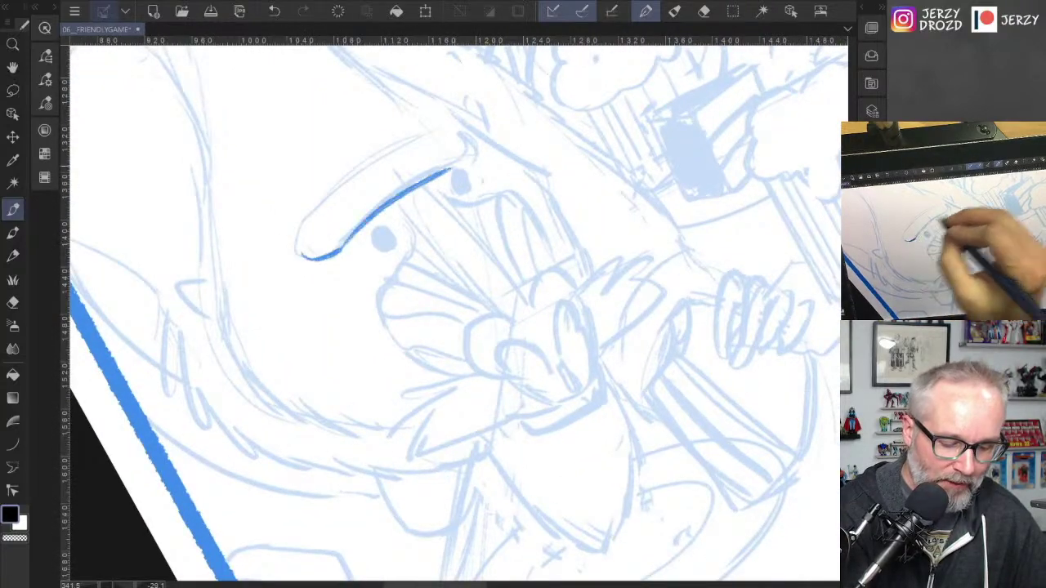
pyautogui.hotkey('ctrl', 'z')
pyautogui.moveTo(300, 257); pyautogui.dragTo(461, 164)
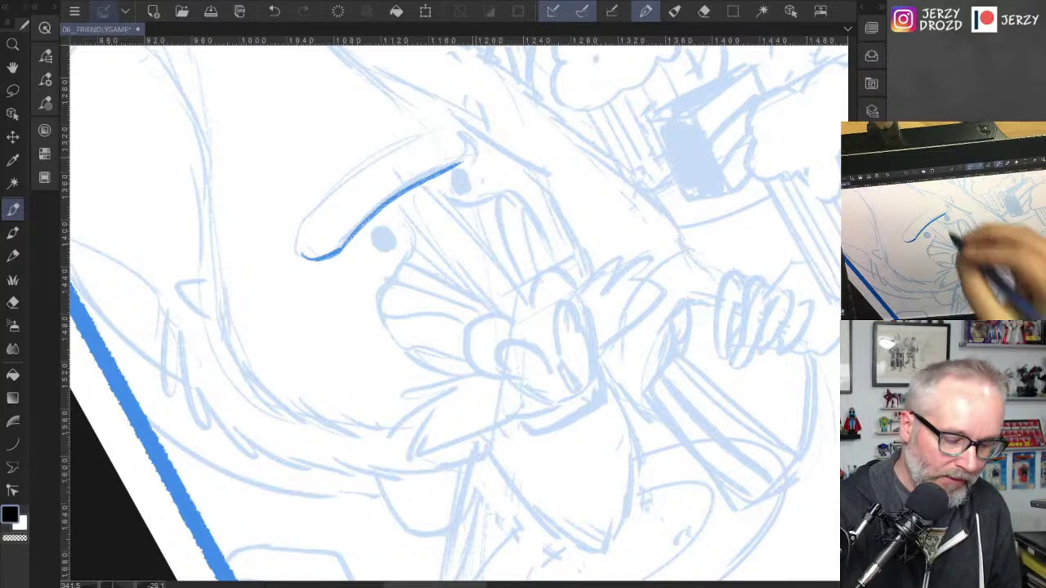
pyautogui.moveTo(462, 163); pyautogui.dragTo(471, 149)
pyautogui.moveTo(377, 231); pyautogui.dragTo(383, 239)
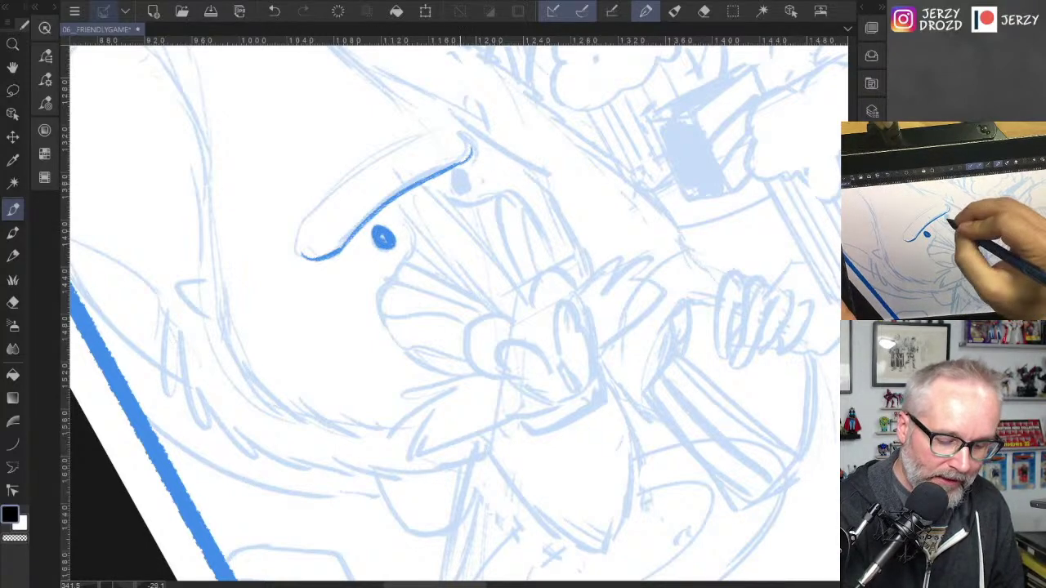
pyautogui.moveTo(455, 174)
pyautogui.mouseDown()
pyautogui.moveTo(465, 192)
pyautogui.moveTo(357, 338)
pyautogui.moveTo(409, 205)
pyautogui.moveTo(374, 306)
pyautogui.mouseUp()
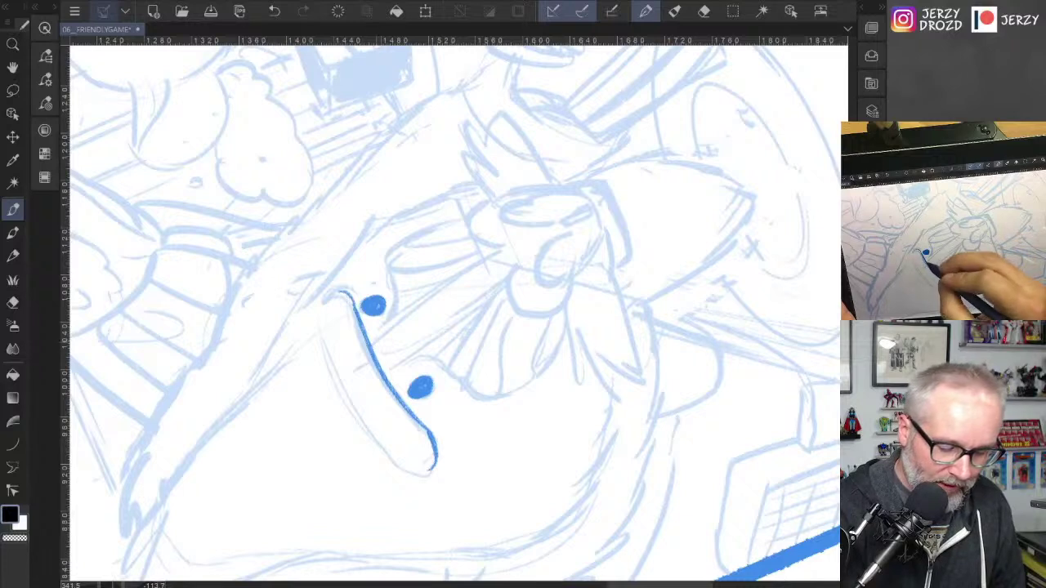
# Step: Draw the two lines of the mandrill's nose bridge and the curved ridges of the cheek beside it
pyautogui.moveTo(370, 341); pyautogui.dragTo(493, 254)
pyautogui.moveTo(392, 372)
pyautogui.mouseDown()
pyautogui.moveTo(502, 285)
pyautogui.moveTo(426, 357)
pyautogui.moveTo(490, 300)
pyautogui.mouseUp()
pyautogui.moveTo(441, 371)
pyautogui.mouseDown()
pyautogui.moveTo(492, 302)
pyautogui.moveTo(452, 377)
pyautogui.moveTo(466, 385)
pyautogui.mouseUp()
pyautogui.moveTo(505, 299)
pyautogui.mouseDown()
pyautogui.moveTo(464, 382)
pyautogui.moveTo(497, 392)
pyautogui.moveTo(473, 392)
pyautogui.moveTo(538, 372)
pyautogui.moveTo(546, 317)
pyautogui.mouseUp()
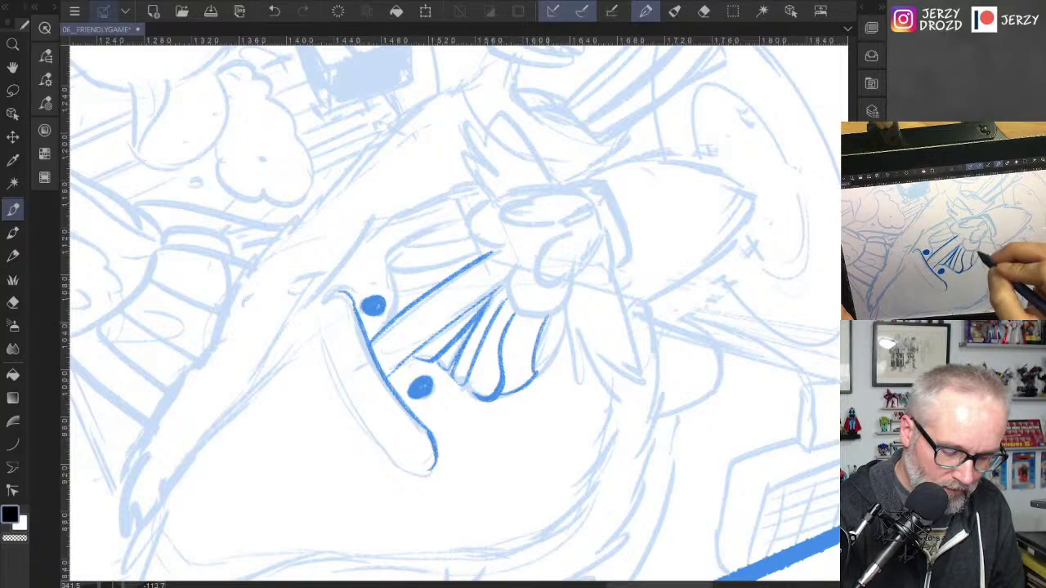
pyautogui.moveTo(421, 387)
pyautogui.mouseDown()
pyautogui.moveTo(457, 106)
pyautogui.moveTo(384, 194)
pyautogui.mouseUp()
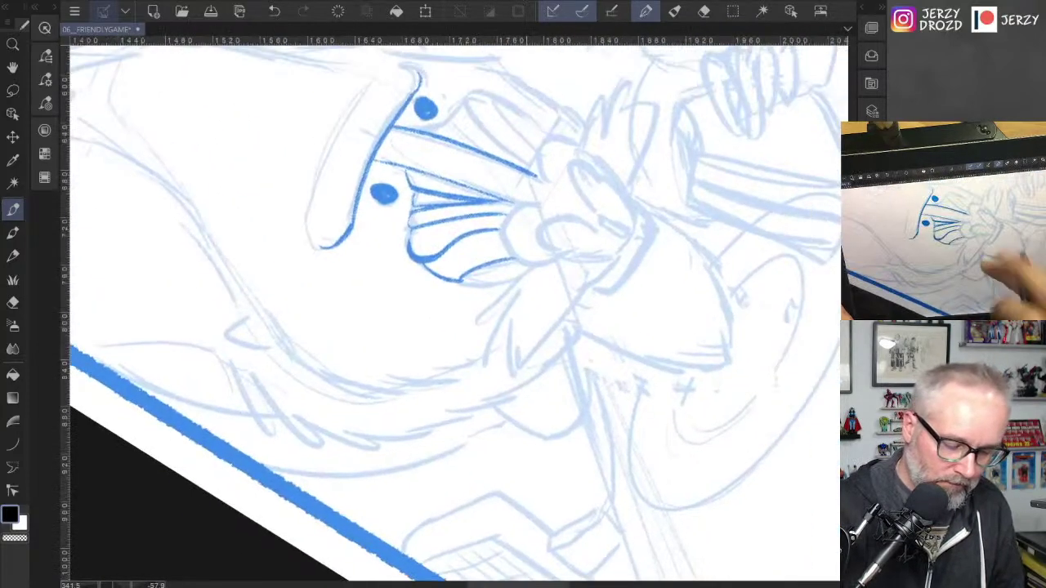
pyautogui.moveTo(462, 281); pyautogui.dragTo(524, 275)
# Step: Draw the mandrill's nose and nostrils, the mouth line, and the pointed fur tufts on both sides of the muzzle
pyautogui.moveTo(572, 228)
pyautogui.mouseDown()
pyautogui.moveTo(598, 133)
pyautogui.moveTo(491, 277)
pyautogui.moveTo(528, 309)
pyautogui.moveTo(489, 264)
pyautogui.moveTo(463, 286)
pyautogui.mouseUp()
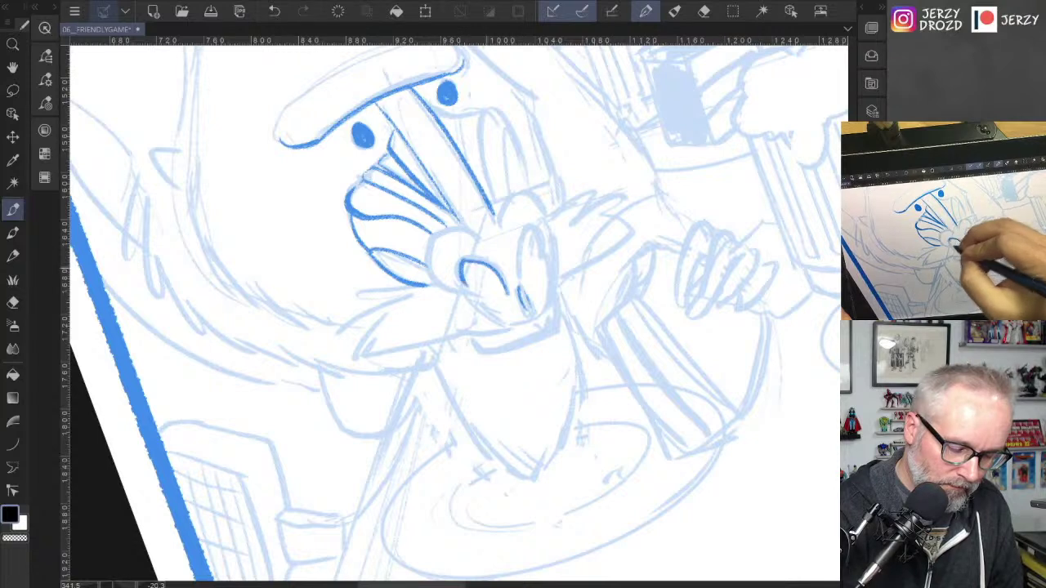
pyautogui.moveTo(446, 237)
pyautogui.mouseDown()
pyautogui.moveTo(476, 233)
pyautogui.moveTo(423, 279)
pyautogui.moveTo(468, 293)
pyautogui.mouseUp()
pyautogui.moveTo(497, 223)
pyautogui.mouseDown()
pyautogui.moveTo(522, 192)
pyautogui.moveTo(553, 243)
pyautogui.mouseUp()
pyautogui.moveTo(518, 274)
pyautogui.mouseDown()
pyautogui.moveTo(531, 221)
pyautogui.moveTo(545, 258)
pyautogui.mouseUp()
pyautogui.moveTo(438, 283)
pyautogui.mouseDown()
pyautogui.moveTo(373, 296)
pyautogui.moveTo(351, 322)
pyautogui.moveTo(351, 361)
pyautogui.moveTo(477, 330)
pyautogui.moveTo(552, 327)
pyautogui.moveTo(517, 327)
pyautogui.mouseUp()
pyautogui.moveTo(467, 298)
pyautogui.mouseDown()
pyautogui.moveTo(479, 311)
pyautogui.moveTo(541, 319)
pyautogui.moveTo(554, 244)
pyautogui.moveTo(581, 193)
pyautogui.moveTo(660, 191)
pyautogui.moveTo(621, 217)
pyautogui.moveTo(605, 255)
pyautogui.moveTo(561, 278)
pyautogui.mouseUp()
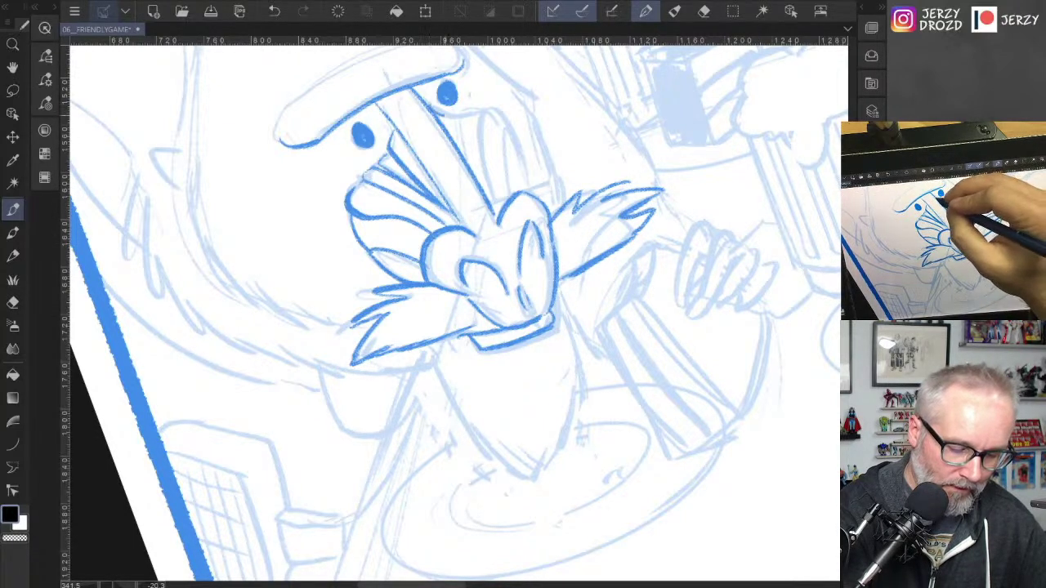
# Step: Draw the curved ridges on the mandrill's other cheek and the long upper edge of its brow
pyautogui.moveTo(448, 116)
pyautogui.mouseDown()
pyautogui.moveTo(465, 152)
pyautogui.moveTo(482, 113)
pyautogui.moveTo(495, 201)
pyautogui.mouseUp()
pyautogui.moveTo(486, 114)
pyautogui.mouseDown()
pyautogui.moveTo(509, 129)
pyautogui.moveTo(512, 211)
pyautogui.mouseUp()
pyautogui.moveTo(511, 133); pyautogui.dragTo(528, 196)
pyautogui.moveTo(654, 327); pyautogui.dragTo(686, 353)
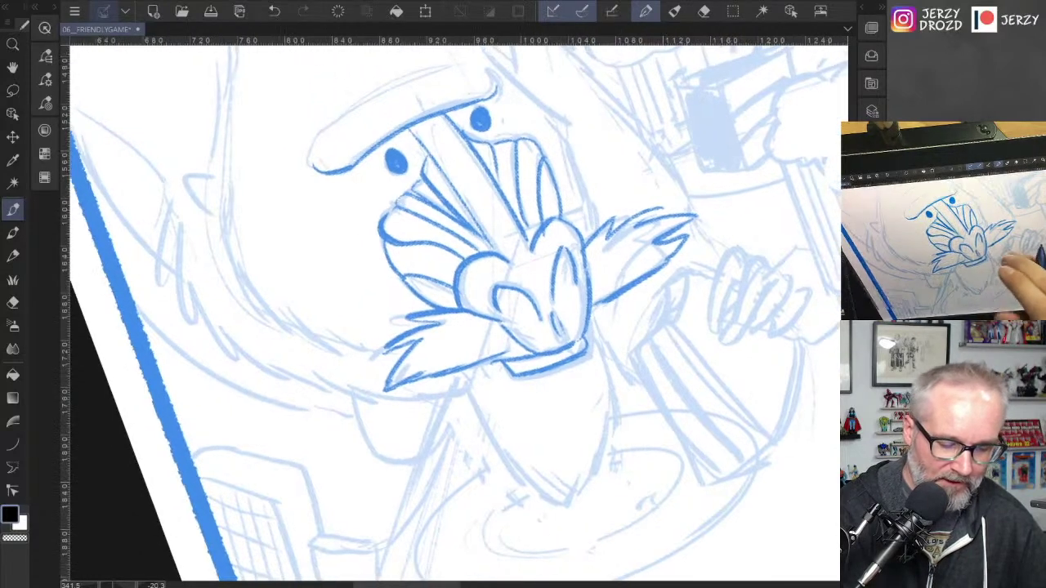
pyautogui.moveTo(458, 246); pyautogui.dragTo(446, 428)
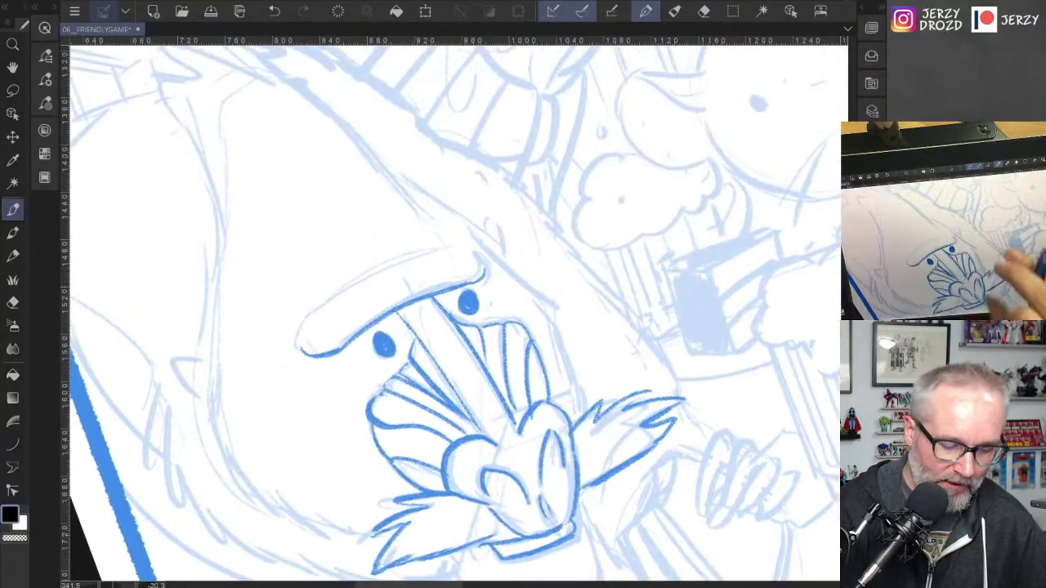
pyautogui.moveTo(414, 281); pyautogui.dragTo(416, 292)
pyautogui.moveTo(296, 334)
pyautogui.mouseDown()
pyautogui.moveTo(347, 290)
pyautogui.moveTo(456, 252)
pyautogui.mouseUp()
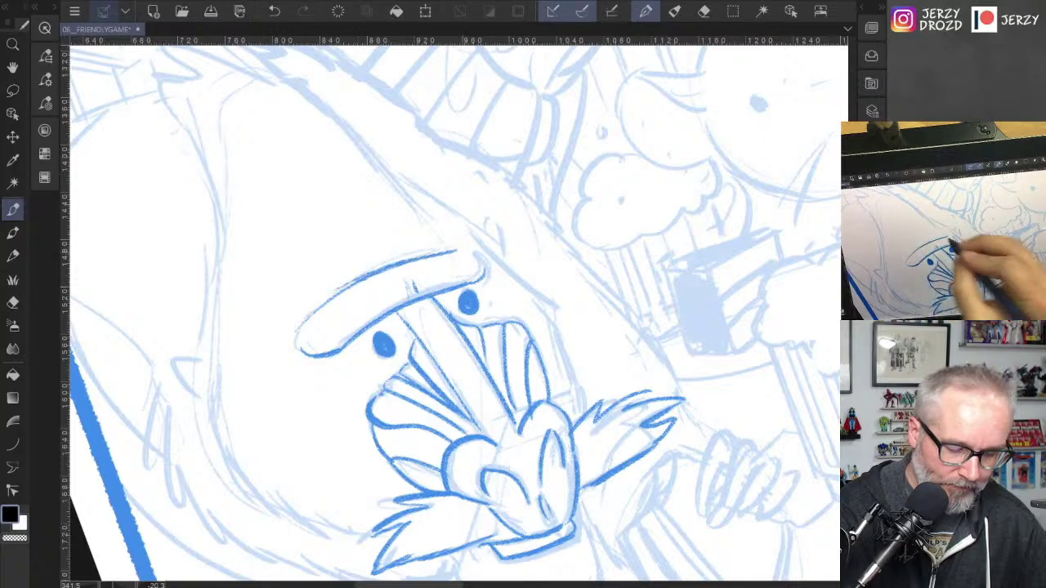
# Step: Draw the mandrill's small pointed ear beside the brow and the furry side of its face down to the muzzle tuft
pyautogui.moveTo(469, 303); pyautogui.dragTo(518, 205)
pyautogui.moveTo(570, 168)
pyautogui.mouseDown()
pyautogui.moveTo(593, 148)
pyautogui.moveTo(572, 190)
pyautogui.mouseUp()
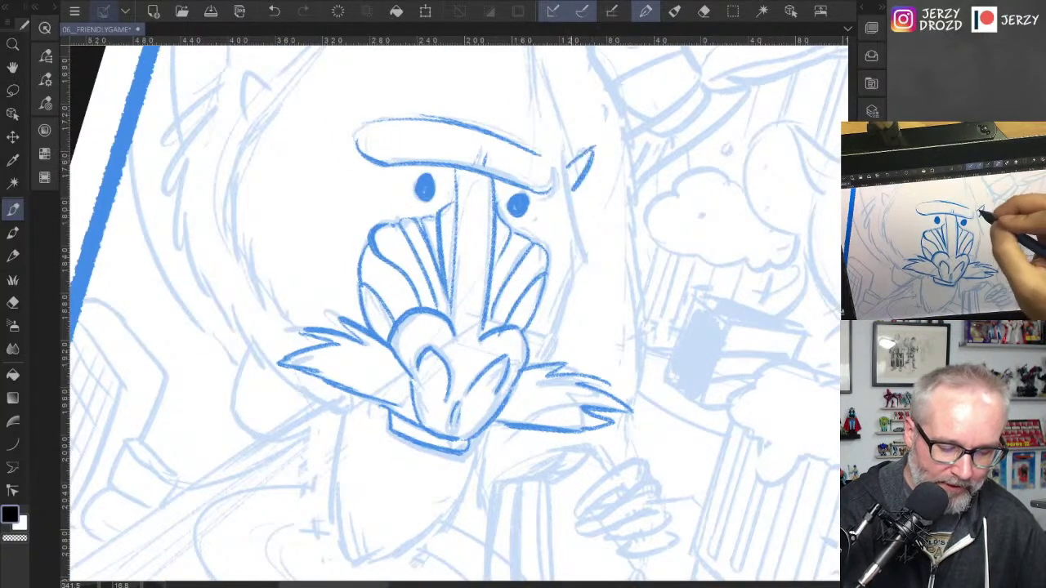
pyautogui.moveTo(565, 147)
pyautogui.mouseDown()
pyautogui.moveTo(585, 261)
pyautogui.moveTo(546, 363)
pyautogui.mouseUp()
pyautogui.moveTo(458, 269); pyautogui.dragTo(512, 372)
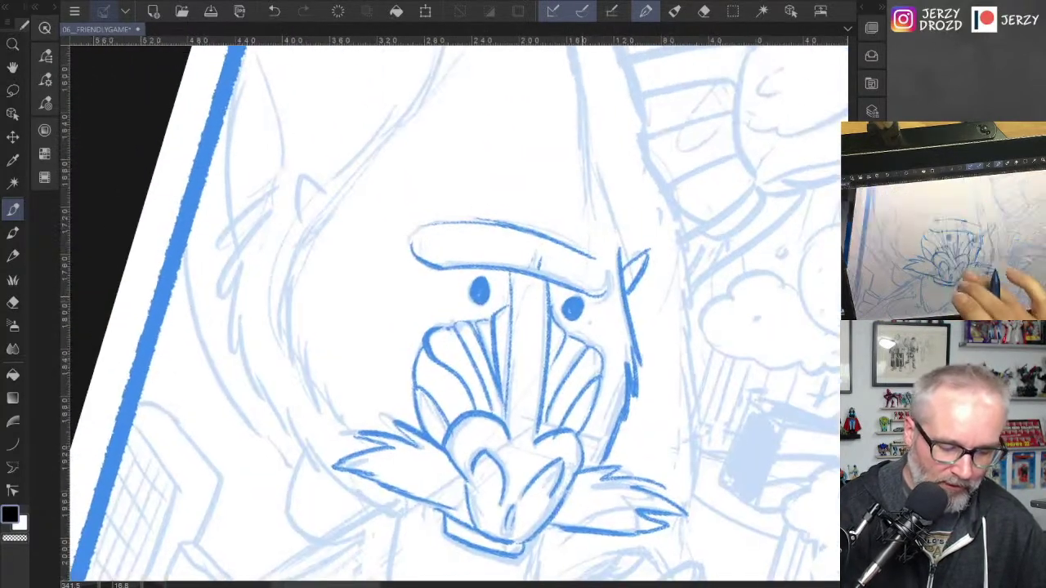
# Step: Draw the outline of the mandrill's tall forehead with fur tufts at its peak
pyautogui.moveTo(370, 146)
pyautogui.mouseDown()
pyautogui.moveTo(274, 261)
pyautogui.moveTo(278, 343)
pyautogui.moveTo(350, 435)
pyautogui.mouseUp()
pyautogui.moveTo(326, 200)
pyautogui.mouseDown()
pyautogui.moveTo(303, 177)
pyautogui.moveTo(297, 228)
pyautogui.mouseUp()
pyautogui.moveTo(589, 237); pyautogui.dragTo(616, 359)
pyautogui.moveTo(599, 137); pyautogui.dragTo(609, 278)
pyautogui.moveTo(609, 276)
pyautogui.mouseDown()
pyautogui.moveTo(642, 376)
pyautogui.moveTo(592, 298)
pyautogui.mouseUp()
pyautogui.moveTo(534, 415); pyautogui.dragTo(690, 396)
pyautogui.moveTo(774, 353); pyautogui.dragTo(693, 229)
# Step: Draw the jagged fur line from below the mandrill's far ear along its jaw to the muzzle tuft
pyautogui.moveTo(412, 283); pyautogui.dragTo(333, 330)
pyautogui.moveTo(399, 299); pyautogui.dragTo(313, 378)
pyautogui.moveTo(378, 351)
pyautogui.mouseDown()
pyautogui.moveTo(314, 377)
pyautogui.moveTo(330, 390)
pyautogui.moveTo(452, 394)
pyautogui.moveTo(560, 455)
pyautogui.mouseUp()
pyautogui.moveTo(692, 230)
pyautogui.mouseDown()
pyautogui.moveTo(780, 297)
pyautogui.moveTo(831, 381)
pyautogui.mouseUp()
# Step: Draw the furry curve of the mandrill's back from the top of the head to the panel border
pyautogui.moveTo(533, 145); pyautogui.dragTo(486, 154)
pyautogui.moveTo(519, 151)
pyautogui.mouseDown()
pyautogui.moveTo(461, 173)
pyautogui.moveTo(440, 197)
pyautogui.mouseUp()
pyautogui.moveTo(469, 182)
pyautogui.mouseDown()
pyautogui.moveTo(431, 205)
pyautogui.moveTo(401, 296)
pyautogui.mouseUp()
pyautogui.moveTo(617, 410); pyautogui.dragTo(540, 216)
# Step: Draw the pointed leaf-like shape against the panel border and the fur tufts running down from it
pyautogui.moveTo(340, 161)
pyautogui.mouseDown()
pyautogui.moveTo(425, 221)
pyautogui.moveTo(432, 253)
pyautogui.moveTo(416, 312)
pyautogui.mouseUp()
pyautogui.moveTo(433, 288)
pyautogui.mouseDown()
pyautogui.moveTo(426, 341)
pyautogui.moveTo(494, 420)
pyautogui.moveTo(487, 403)
pyautogui.mouseUp()
pyautogui.moveTo(342, 165); pyautogui.dragTo(387, 258)
pyautogui.moveTo(384, 258); pyautogui.dragTo(416, 299)
# Step: Draw the long lower curve of the body below the fur, redoing the stroke until it follows the sketch
pyautogui.moveTo(400, 361)
pyautogui.mouseDown()
pyautogui.moveTo(525, 465)
pyautogui.moveTo(561, 477)
pyautogui.mouseUp()
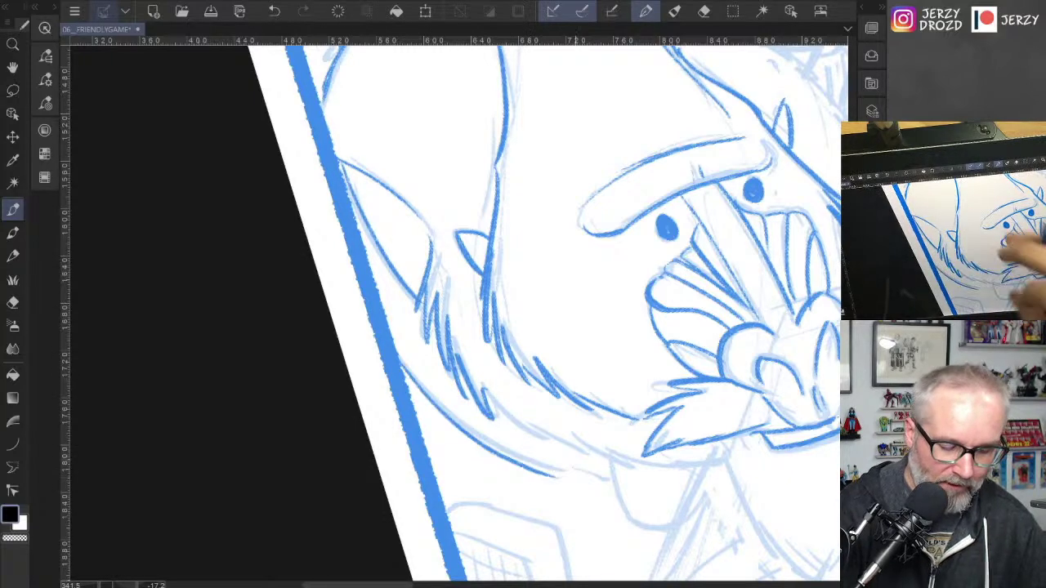
pyautogui.moveTo(667, 227)
pyautogui.mouseDown()
pyautogui.moveTo(710, 245)
pyautogui.moveTo(645, 327)
pyautogui.mouseUp()
pyautogui.click(275, 10)
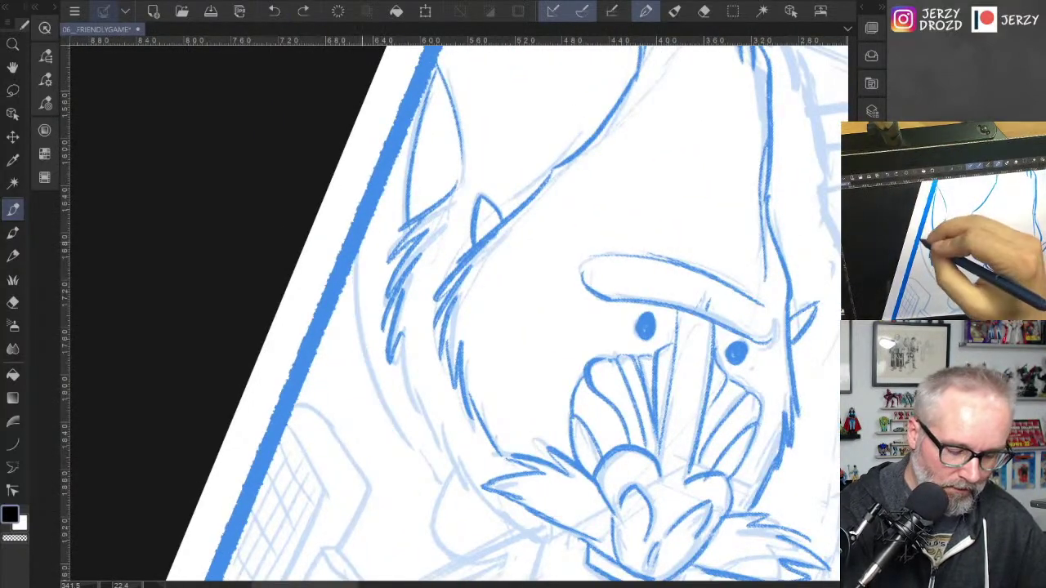
pyautogui.moveTo(360, 249); pyautogui.dragTo(432, 454)
pyautogui.click(275, 11)
pyautogui.moveTo(356, 249); pyautogui.dragTo(435, 482)
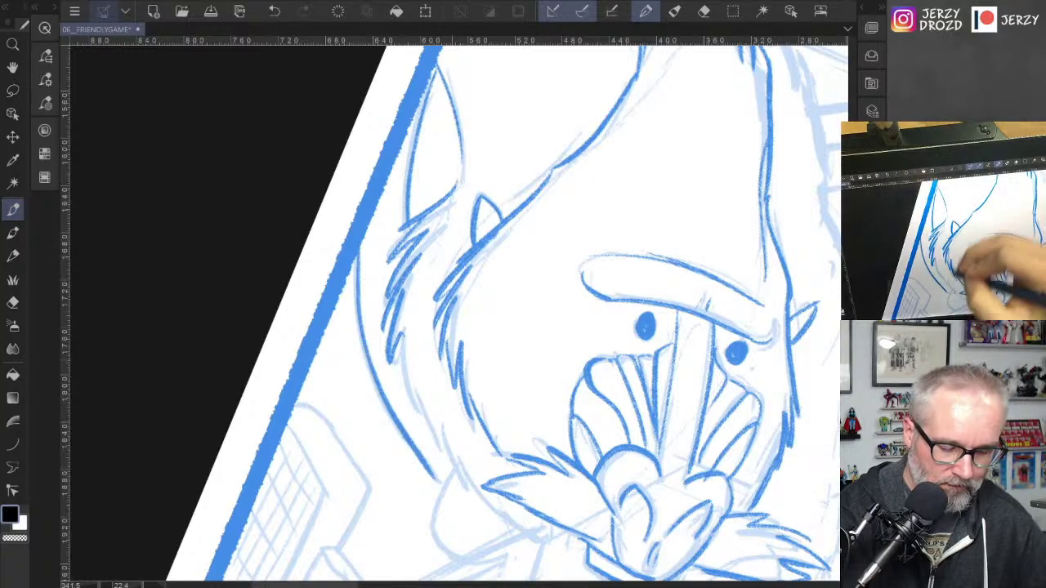
# Step: Extend the fur along the mandrill's lower body, and draw the rounded form beneath it with the curve down to the block
pyautogui.moveTo(398, 333)
pyautogui.mouseDown()
pyautogui.moveTo(438, 450)
pyautogui.moveTo(469, 478)
pyautogui.mouseUp()
pyautogui.moveTo(628, 458)
pyautogui.mouseDown()
pyautogui.moveTo(603, 326)
pyautogui.moveTo(630, 296)
pyautogui.moveTo(605, 283)
pyautogui.mouseUp()
pyautogui.moveTo(440, 362)
pyautogui.mouseDown()
pyautogui.moveTo(443, 404)
pyautogui.moveTo(486, 442)
pyautogui.mouseUp()
pyautogui.moveTo(415, 503)
pyautogui.mouseDown()
pyautogui.moveTo(353, 482)
pyautogui.moveTo(348, 525)
pyautogui.mouseUp()
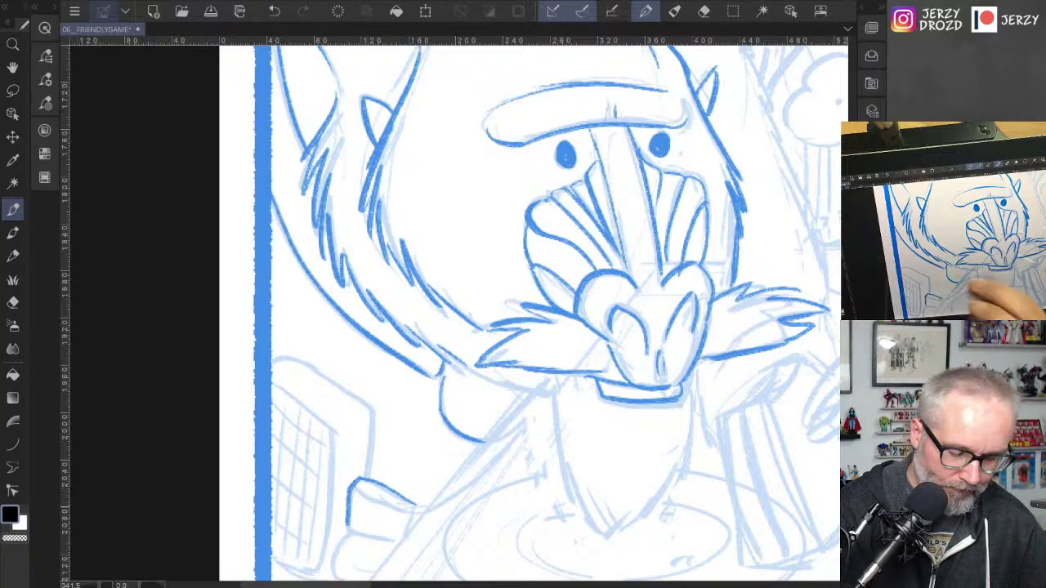
pyautogui.moveTo(641, 392)
pyautogui.mouseDown()
pyautogui.moveTo(724, 252)
pyautogui.moveTo(662, 233)
pyautogui.mouseUp()
pyautogui.moveTo(490, 408); pyautogui.dragTo(574, 262)
# Step: Draw both sides of the mandrill's pointed beard and the near arc of the plate rim
pyautogui.moveTo(472, 272)
pyautogui.mouseDown()
pyautogui.moveTo(585, 256)
pyautogui.moveTo(646, 362)
pyautogui.moveTo(672, 378)
pyautogui.mouseUp()
pyautogui.moveTo(704, 199)
pyautogui.mouseDown()
pyautogui.moveTo(724, 248)
pyautogui.moveTo(721, 318)
pyautogui.moveTo(675, 384)
pyautogui.mouseUp()
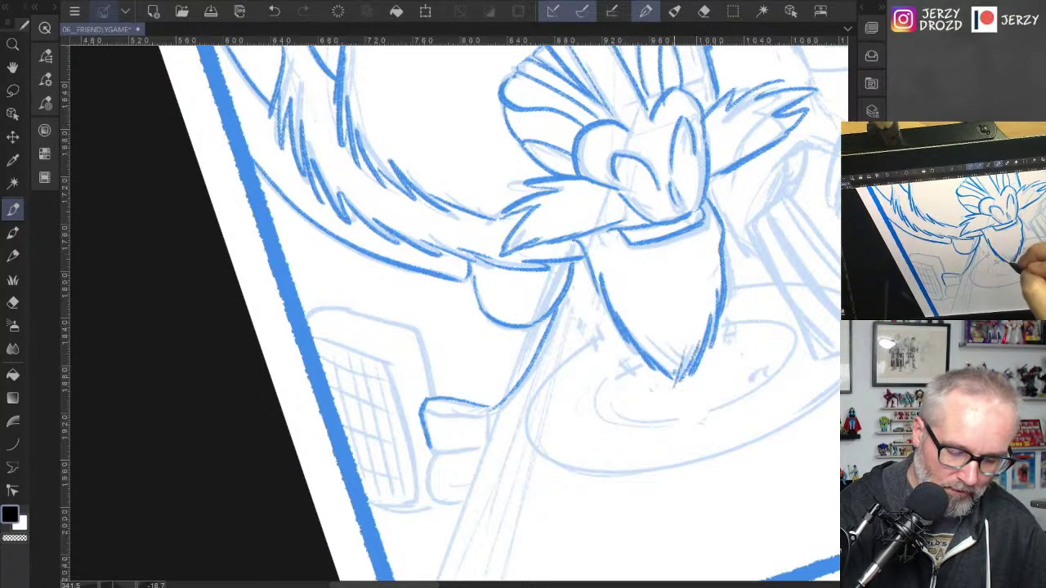
pyautogui.moveTo(617, 328)
pyautogui.mouseDown()
pyautogui.moveTo(557, 369)
pyautogui.moveTo(530, 407)
pyautogui.mouseUp()
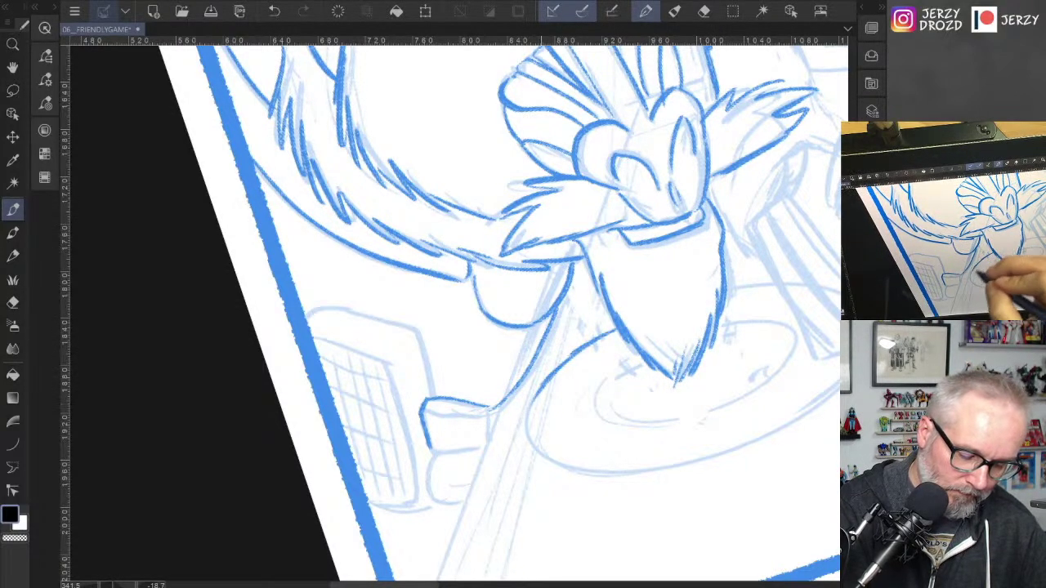
# Step: Outline the two blocks and the grid-patterned chair back beside them, and draw the table edge to the panel border
pyautogui.moveTo(431, 449); pyautogui.dragTo(492, 440)
pyautogui.moveTo(421, 411); pyautogui.dragTo(492, 415)
pyautogui.moveTo(430, 455)
pyautogui.mouseDown()
pyautogui.moveTo(435, 500)
pyautogui.moveTo(463, 498)
pyautogui.mouseUp()
pyautogui.moveTo(419, 332)
pyautogui.mouseDown()
pyautogui.moveTo(435, 401)
pyautogui.moveTo(318, 299)
pyautogui.moveTo(304, 304)
pyautogui.moveTo(389, 368)
pyautogui.moveTo(415, 494)
pyautogui.moveTo(368, 502)
pyautogui.moveTo(412, 489)
pyautogui.mouseUp()
pyautogui.moveTo(523, 344); pyautogui.dragTo(580, 352)
pyautogui.moveTo(363, 336); pyautogui.dragTo(404, 379)
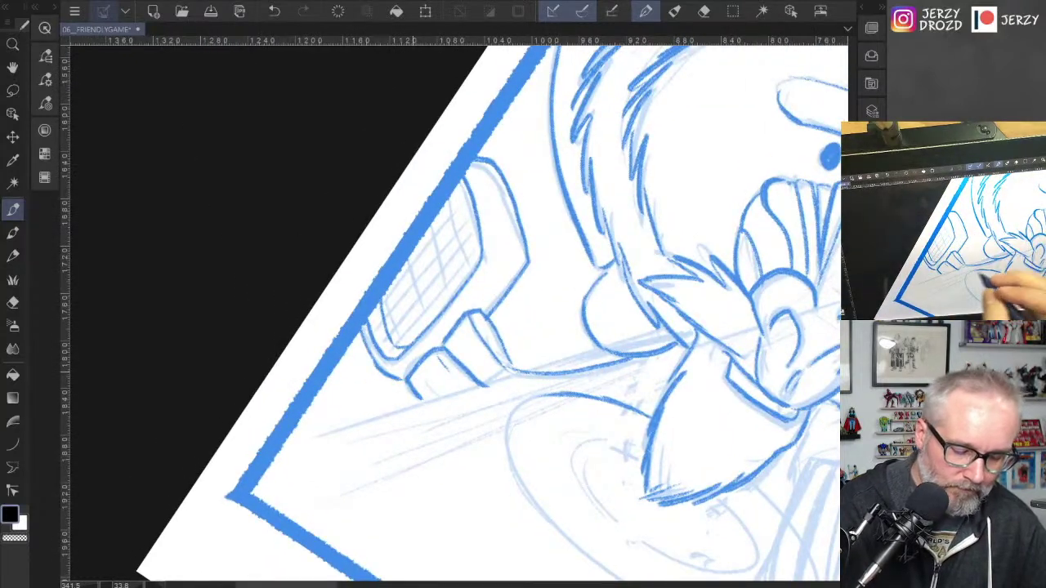
pyautogui.moveTo(520, 375); pyautogui.dragTo(245, 463)
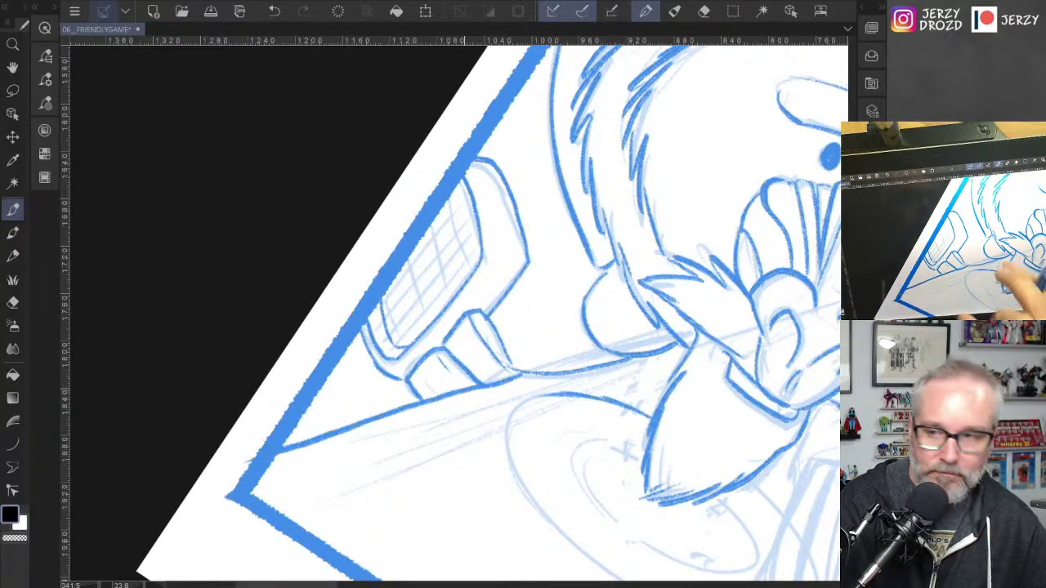
# Step: Draw the crossing lines of the grid inside the chair back
pyautogui.moveTo(646, 384); pyautogui.dragTo(631, 296)
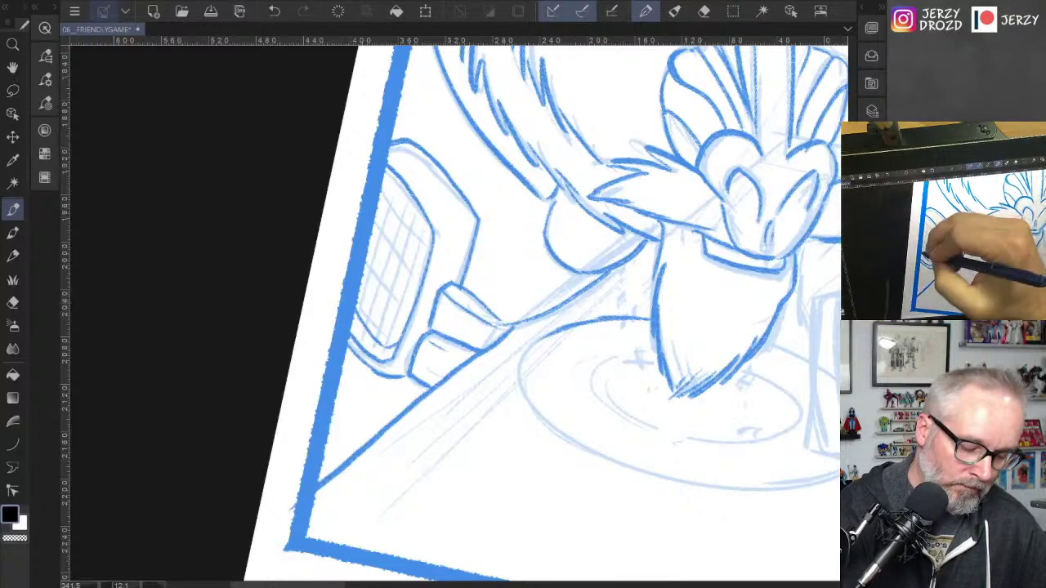
pyautogui.moveTo(401, 292); pyautogui.dragTo(361, 335)
pyautogui.moveTo(407, 264); pyautogui.dragTo(366, 310)
pyautogui.moveTo(417, 237); pyautogui.dragTo(371, 287)
pyautogui.moveTo(431, 208)
pyautogui.mouseDown()
pyautogui.moveTo(381, 265)
pyautogui.moveTo(384, 348)
pyautogui.mouseUp()
pyautogui.moveTo(413, 207); pyautogui.dragTo(360, 337)
pyautogui.moveTo(400, 185); pyautogui.dragTo(363, 286)
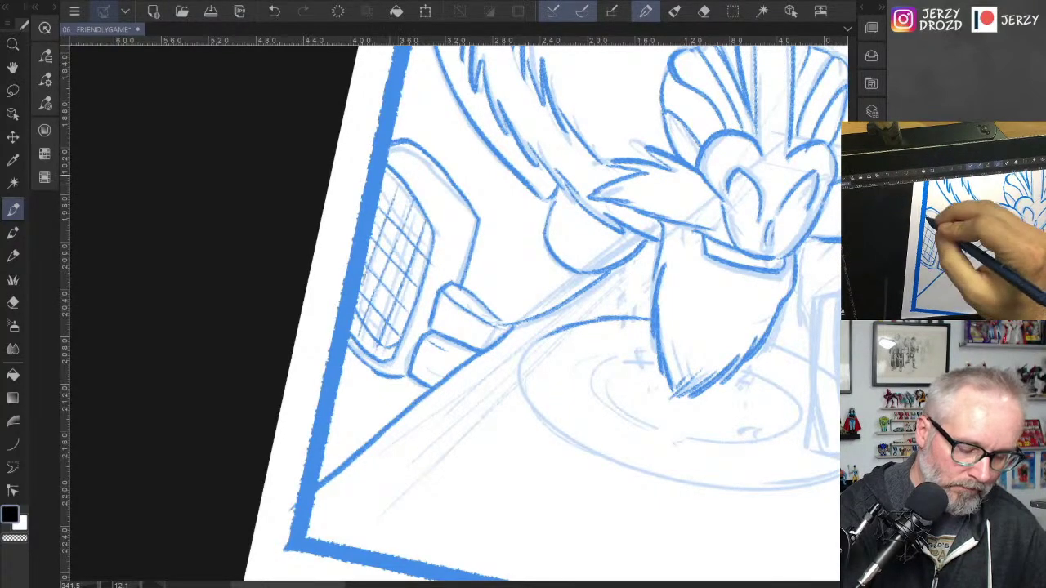
# Step: Continue the plate's outer rim around its near end, draw parts of the inner ring, and add small crumbs
pyautogui.moveTo(687, 396); pyautogui.dragTo(528, 313)
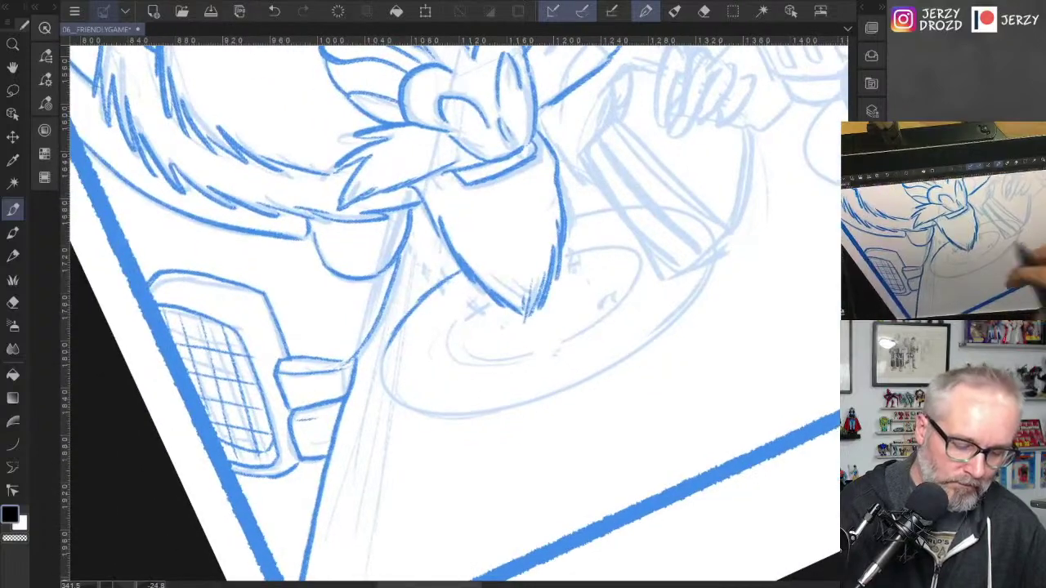
pyautogui.moveTo(425, 299)
pyautogui.mouseDown()
pyautogui.moveTo(384, 348)
pyautogui.moveTo(381, 372)
pyautogui.moveTo(408, 407)
pyautogui.moveTo(466, 413)
pyautogui.mouseUp()
pyautogui.moveTo(686, 396); pyautogui.dragTo(668, 319)
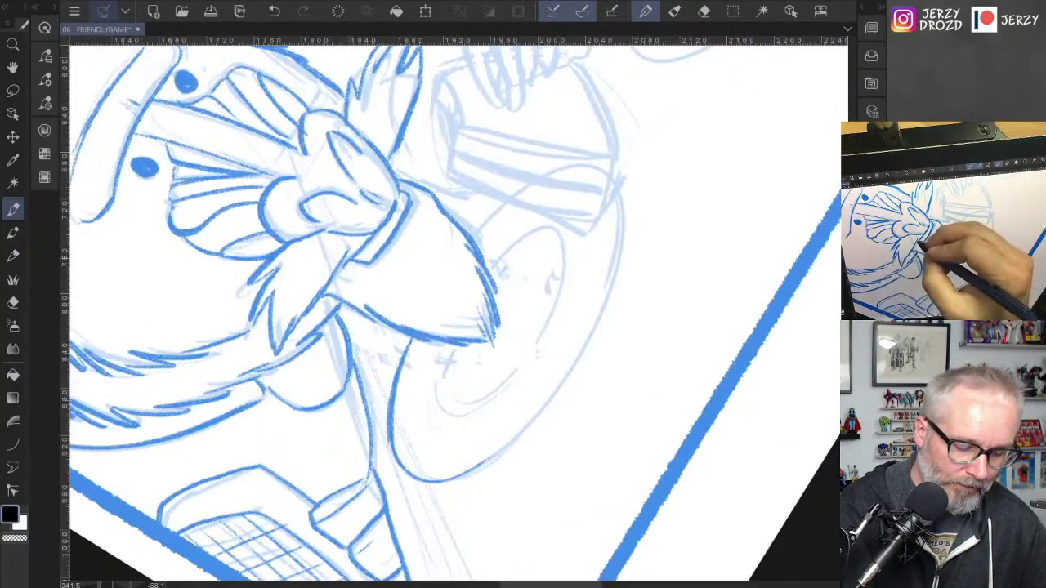
pyautogui.moveTo(493, 273); pyautogui.dragTo(541, 227)
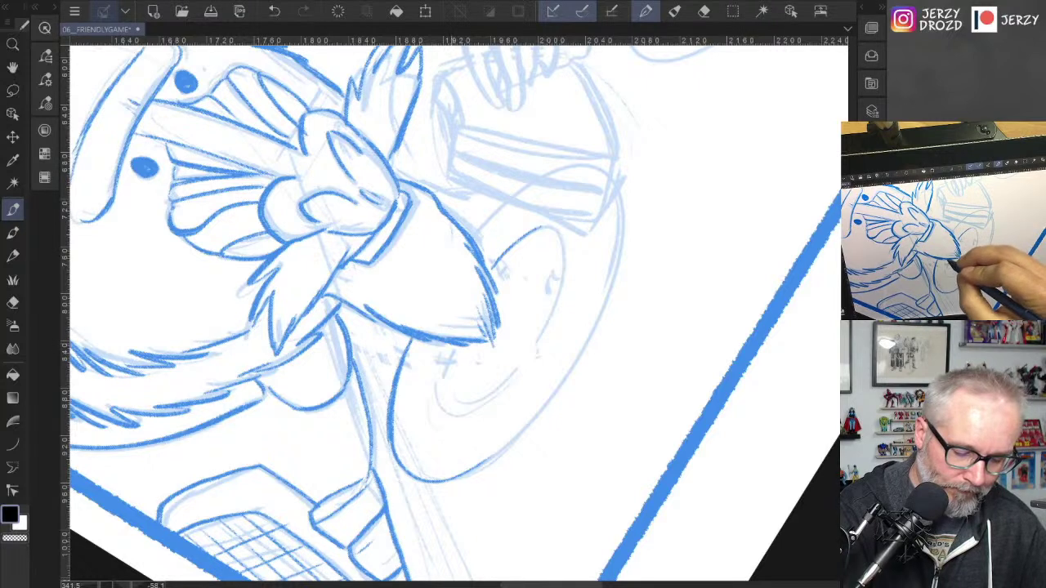
pyautogui.moveTo(449, 345)
pyautogui.mouseDown()
pyautogui.moveTo(441, 393)
pyautogui.moveTo(484, 400)
pyautogui.mouseUp()
pyautogui.moveTo(499, 359); pyautogui.dragTo(505, 365)
pyautogui.moveTo(521, 317); pyautogui.dragTo(524, 326)
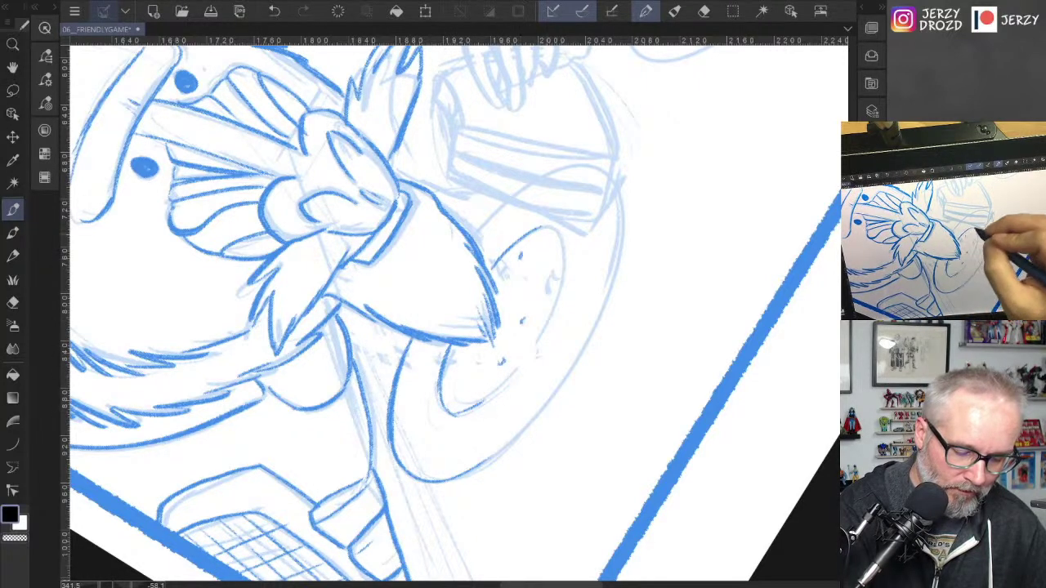
# Step: Complete the remaining arcs of the plate's outer rim and the far side of its inner ring
pyautogui.moveTo(472, 237); pyautogui.dragTo(507, 204)
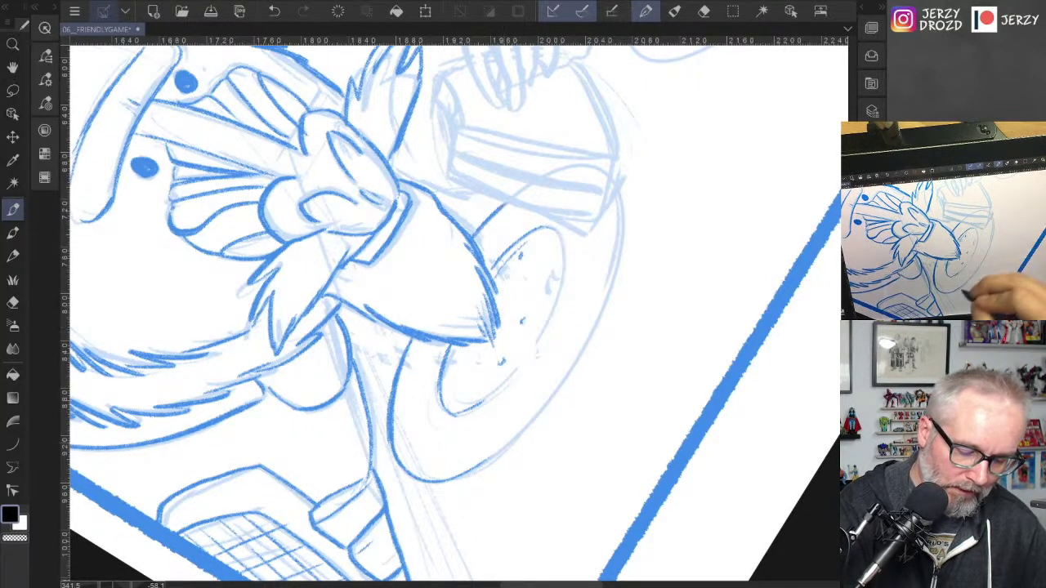
pyautogui.moveTo(473, 469); pyautogui.dragTo(580, 354)
pyautogui.moveTo(556, 227)
pyautogui.mouseDown()
pyautogui.moveTo(562, 273)
pyautogui.moveTo(536, 352)
pyautogui.mouseUp()
pyautogui.moveTo(618, 193)
pyautogui.mouseDown()
pyautogui.moveTo(606, 289)
pyautogui.moveTo(571, 378)
pyautogui.mouseUp()
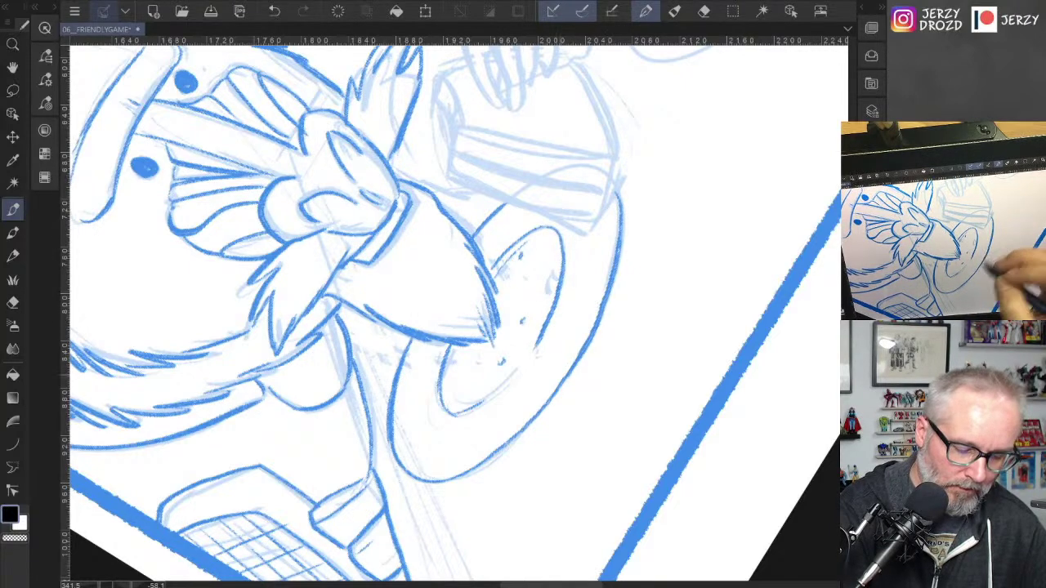
# Step: Draw the curled fingers of the mandrill's hand beside the muzzle
pyautogui.moveTo(486, 166); pyautogui.dragTo(555, 319)
pyautogui.moveTo(702, 310); pyautogui.dragTo(589, 446)
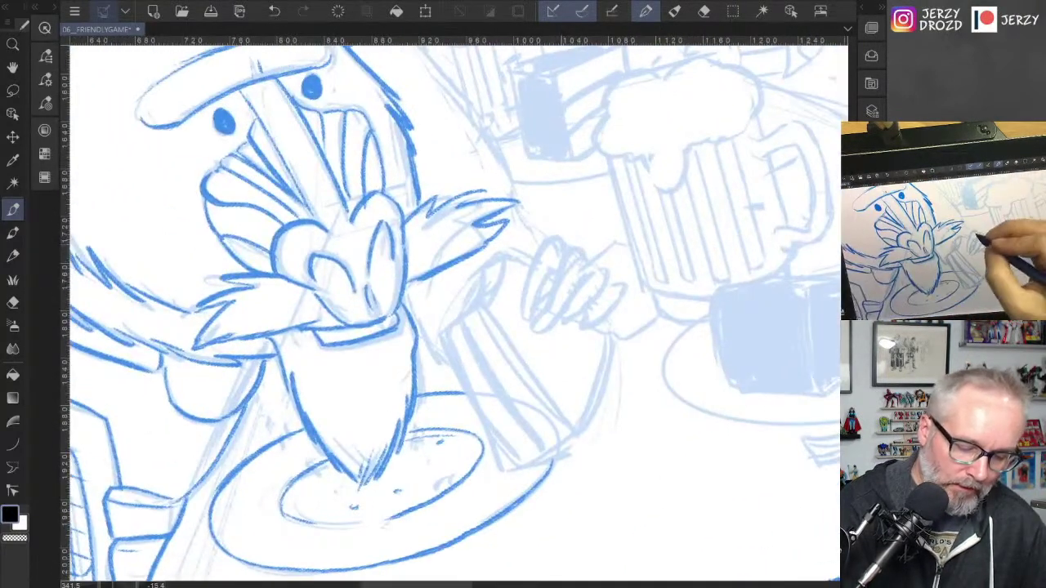
pyautogui.moveTo(564, 242)
pyautogui.mouseDown()
pyautogui.moveTo(528, 272)
pyautogui.moveTo(531, 311)
pyautogui.moveTo(564, 254)
pyautogui.moveTo(539, 322)
pyautogui.moveTo(554, 320)
pyautogui.mouseUp()
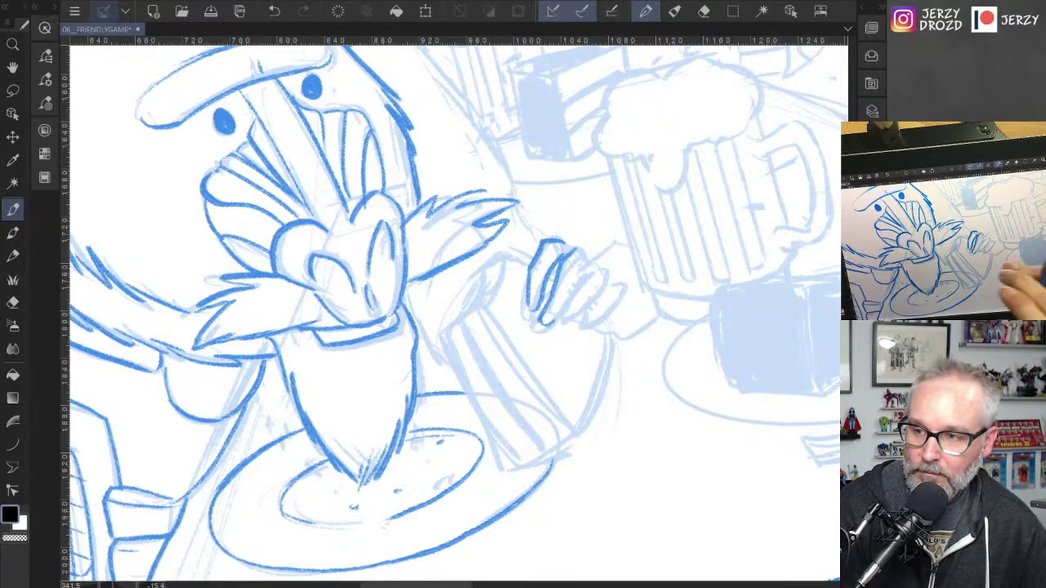
pyautogui.moveTo(671, 376); pyautogui.dragTo(621, 380)
pyautogui.moveTo(506, 328); pyautogui.dragTo(541, 264)
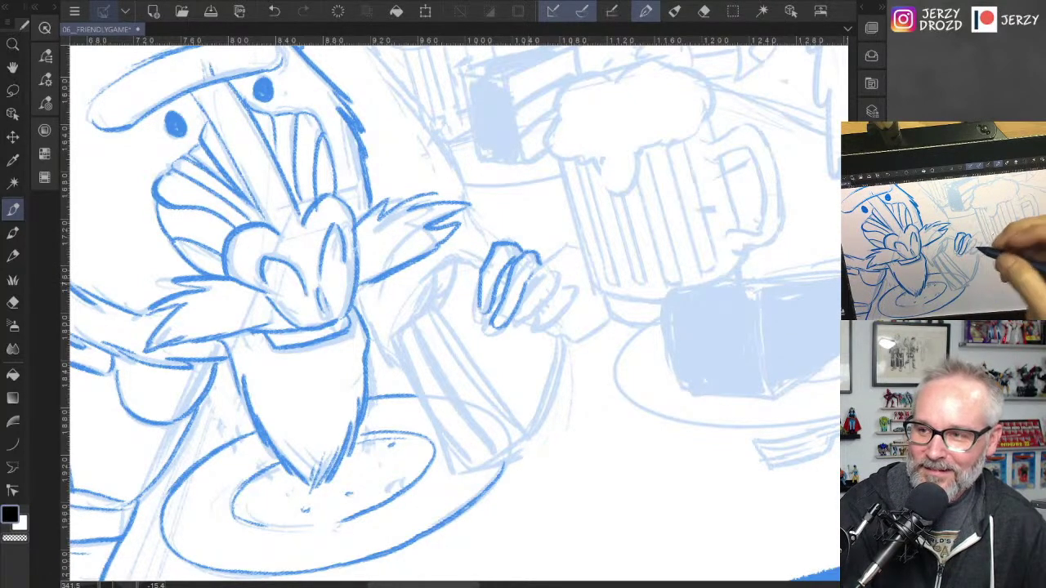
pyautogui.moveTo(735, 327); pyautogui.dragTo(683, 358)
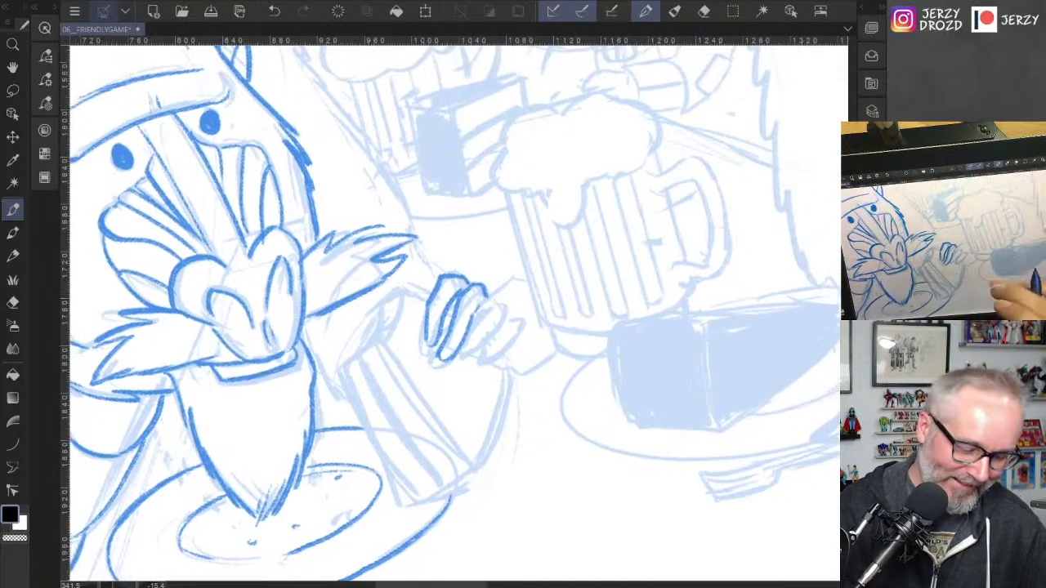
pyautogui.moveTo(490, 298)
pyautogui.mouseDown()
pyautogui.moveTo(508, 314)
pyautogui.moveTo(482, 349)
pyautogui.moveTo(462, 352)
pyautogui.moveTo(466, 339)
pyautogui.moveTo(525, 328)
pyautogui.moveTo(506, 353)
pyautogui.mouseUp()
# Step: Outline the layered wedge held below the fingers, with its curved outer edge, inner layer lines and bottom
pyautogui.moveTo(510, 350)
pyautogui.mouseDown()
pyautogui.moveTo(490, 359)
pyautogui.moveTo(482, 461)
pyautogui.mouseUp()
pyautogui.moveTo(407, 294)
pyautogui.mouseDown()
pyautogui.moveTo(384, 345)
pyautogui.moveTo(461, 463)
pyautogui.mouseUp()
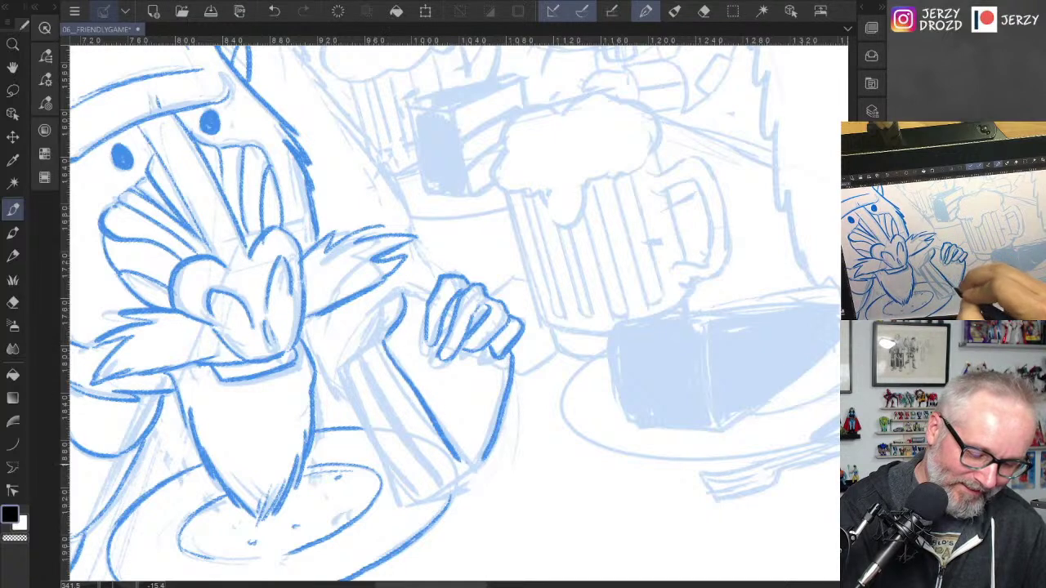
pyautogui.moveTo(381, 346)
pyautogui.mouseDown()
pyautogui.moveTo(443, 486)
pyautogui.moveTo(434, 492)
pyautogui.moveTo(344, 367)
pyautogui.moveTo(399, 502)
pyautogui.moveTo(465, 473)
pyautogui.mouseUp()
pyautogui.moveTo(413, 503); pyautogui.dragTo(477, 469)
pyautogui.moveTo(476, 472); pyautogui.dragTo(487, 460)
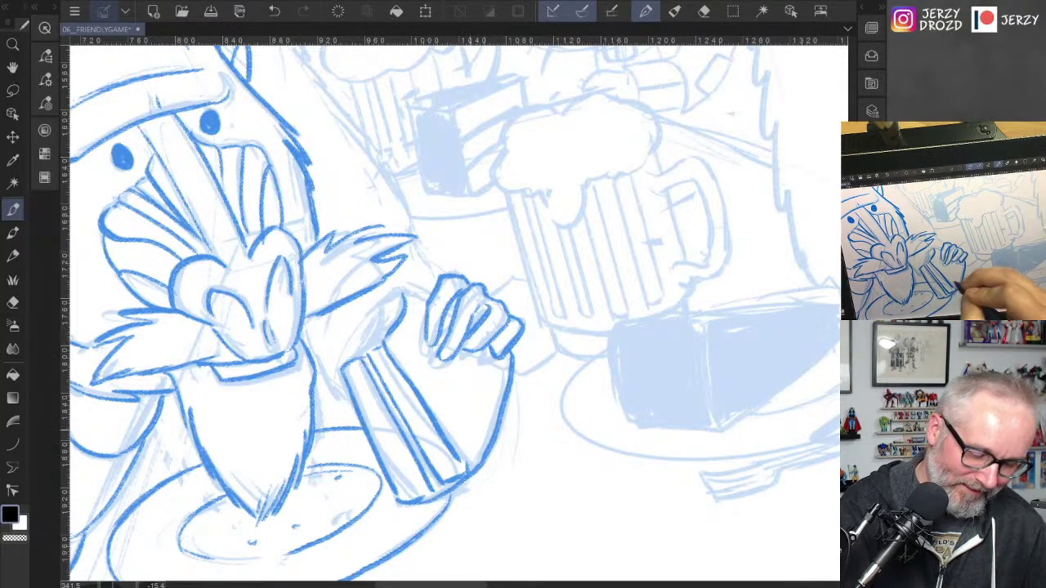
# Step: Draw the shape curling over the top of the held wedge and the fur strokes between it and the beard
pyautogui.moveTo(371, 357)
pyautogui.mouseDown()
pyautogui.moveTo(391, 306)
pyautogui.moveTo(368, 358)
pyautogui.mouseUp()
pyautogui.moveTo(381, 306)
pyautogui.mouseDown()
pyautogui.moveTo(352, 362)
pyautogui.moveTo(400, 293)
pyautogui.moveTo(424, 299)
pyautogui.mouseUp()
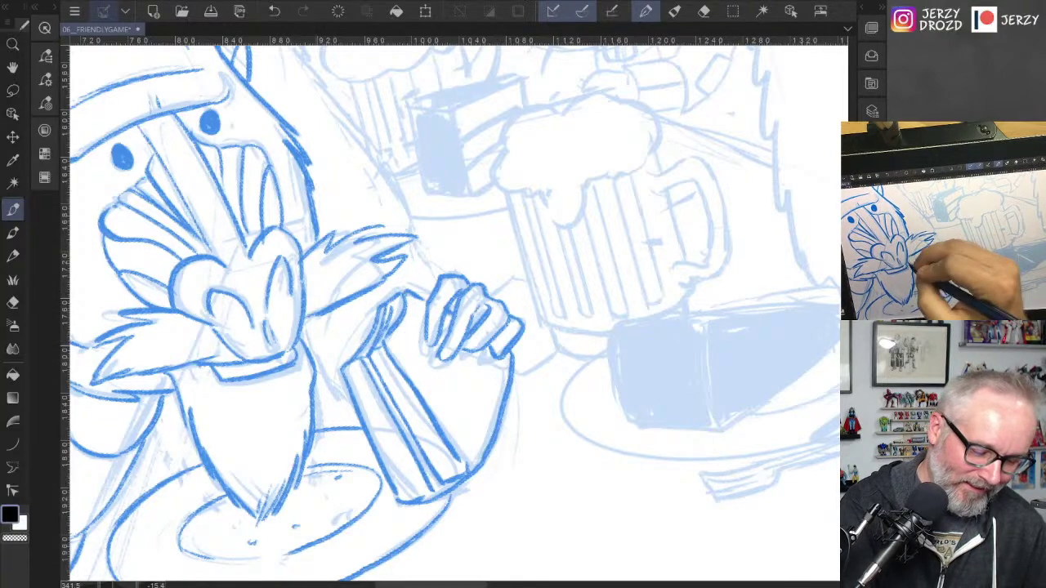
pyautogui.moveTo(309, 330); pyautogui.dragTo(330, 396)
pyautogui.moveTo(327, 376); pyautogui.dragTo(350, 410)
# Step: Draw the mandrill's furry outer contour from the top of the head down past the ear to the hand
pyautogui.moveTo(523, 245); pyautogui.dragTo(642, 423)
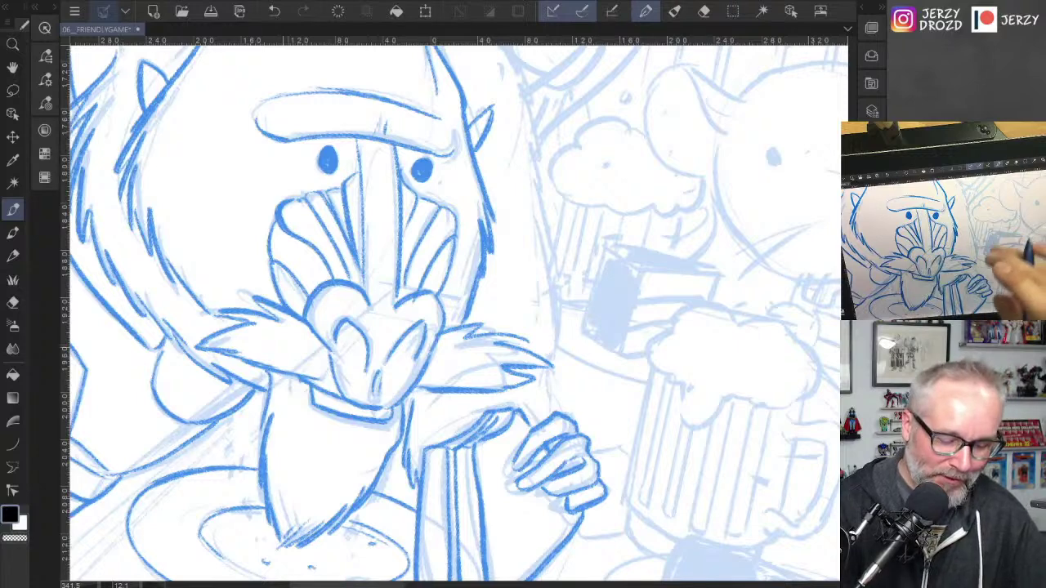
pyautogui.moveTo(409, 245); pyautogui.dragTo(365, 466)
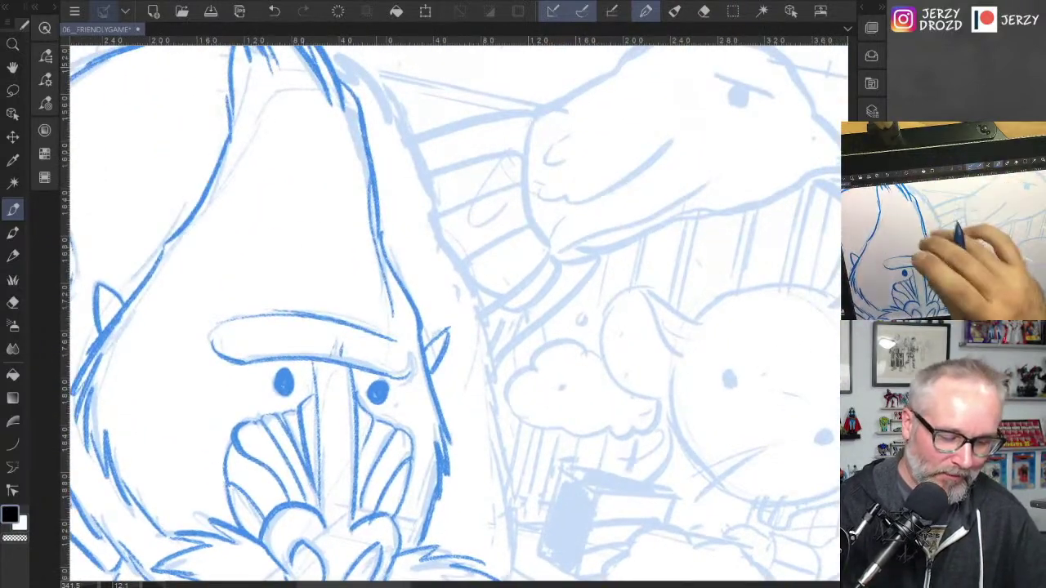
pyautogui.moveTo(490, 245); pyautogui.dragTo(552, 360)
pyautogui.moveTo(394, 177)
pyautogui.mouseDown()
pyautogui.moveTo(472, 253)
pyautogui.moveTo(558, 469)
pyautogui.moveTo(564, 515)
pyautogui.mouseUp()
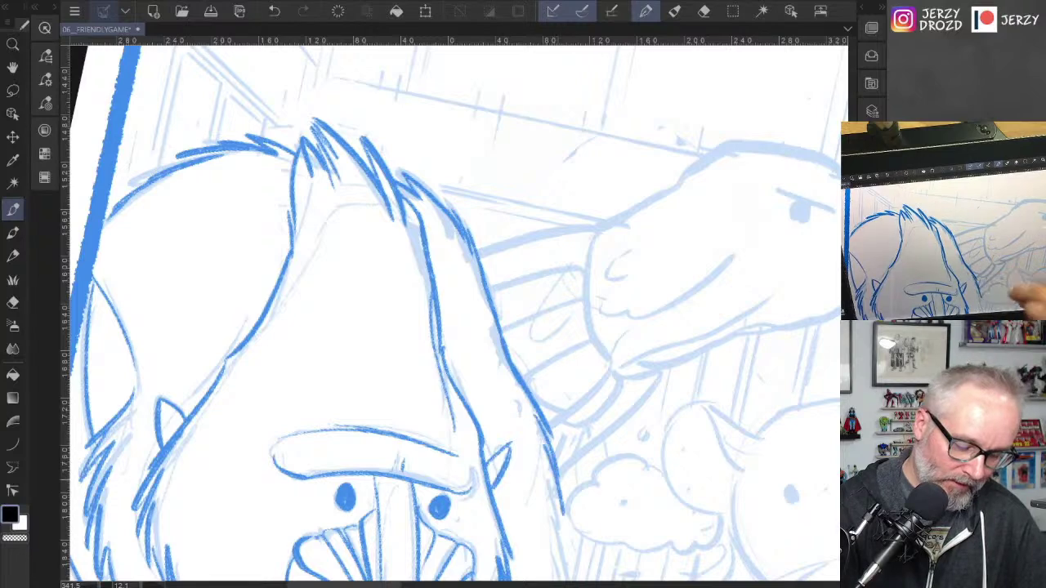
pyautogui.moveTo(490, 408); pyautogui.dragTo(464, 157)
pyautogui.moveTo(520, 224)
pyautogui.mouseDown()
pyautogui.moveTo(554, 394)
pyautogui.moveTo(546, 482)
pyautogui.mouseUp()
pyautogui.moveTo(490, 368); pyautogui.dragTo(532, 239)
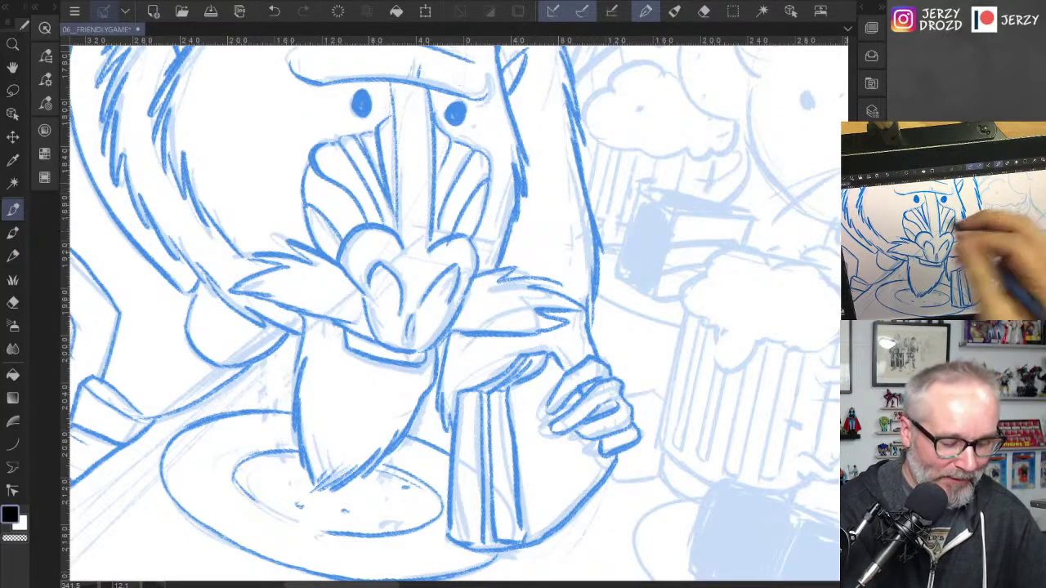
# Step: Retouch the outer edge of the cheek ridges below the mandrill's eye with a short pen stroke
pyautogui.click(13, 303)
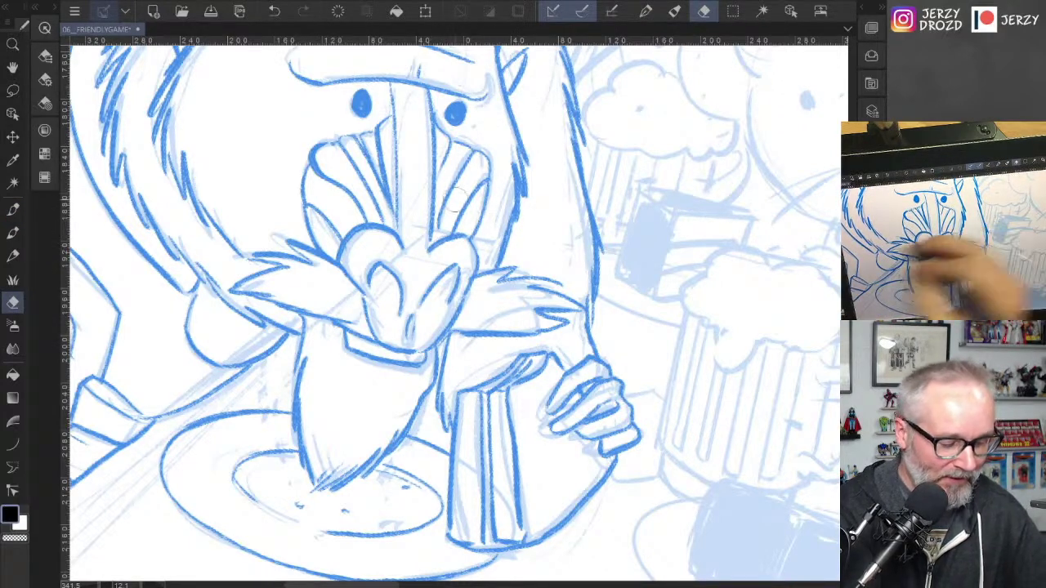
pyautogui.press('p')
pyautogui.moveTo(479, 152); pyautogui.dragTo(489, 174)
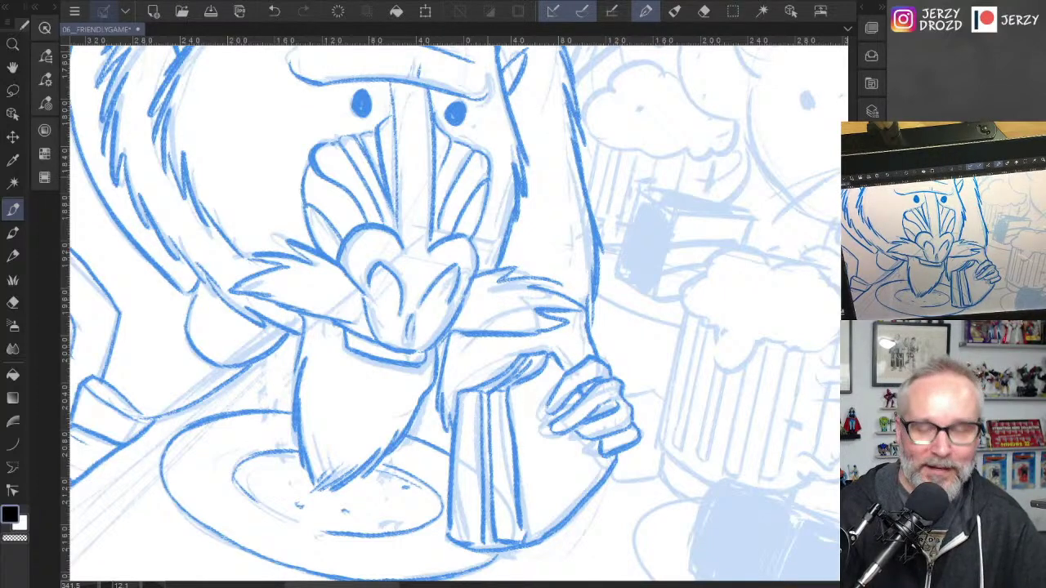
# Step: Draw the bird's head over the rough sketch in the lower panel, with its eye, brow, crown, beak and cheek folds
pyautogui.moveTo(428, 90); pyautogui.dragTo(431, 114)
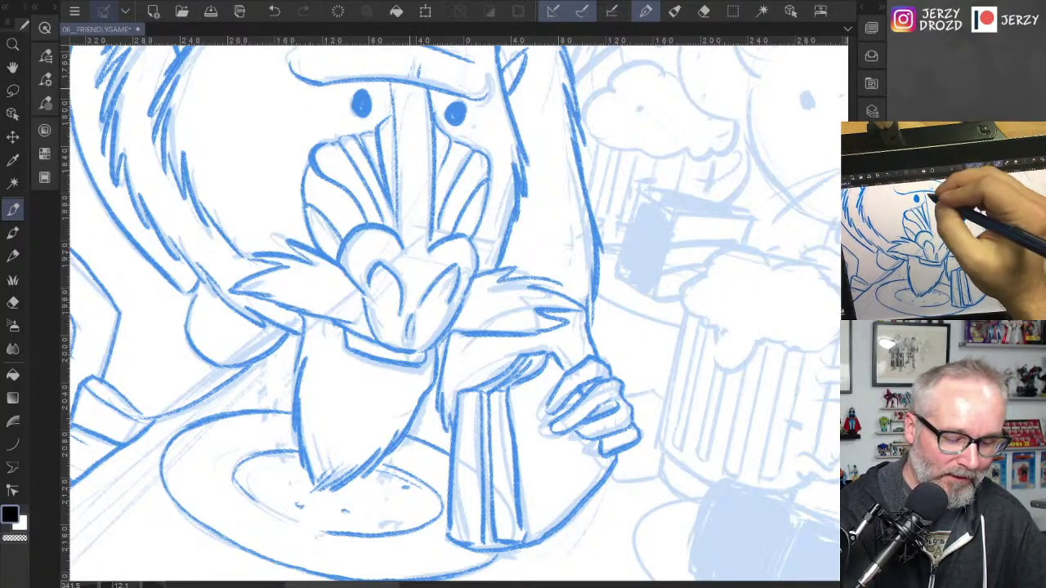
pyautogui.scroll(3, 454, 313)
pyautogui.scroll(-6, 454, 314)
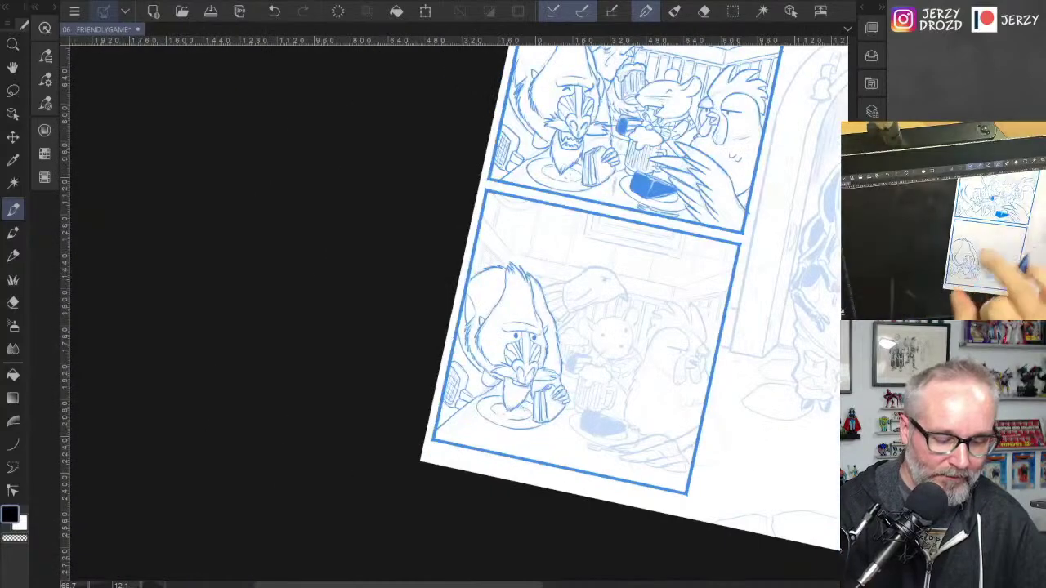
pyautogui.scroll(8, 516, 485)
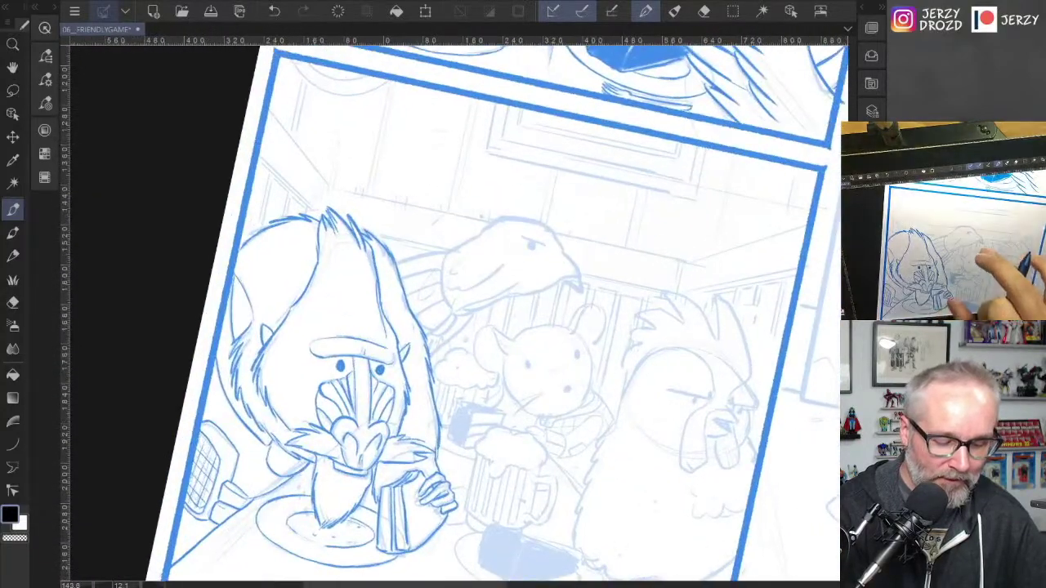
pyautogui.scroll(5, 491, 310)
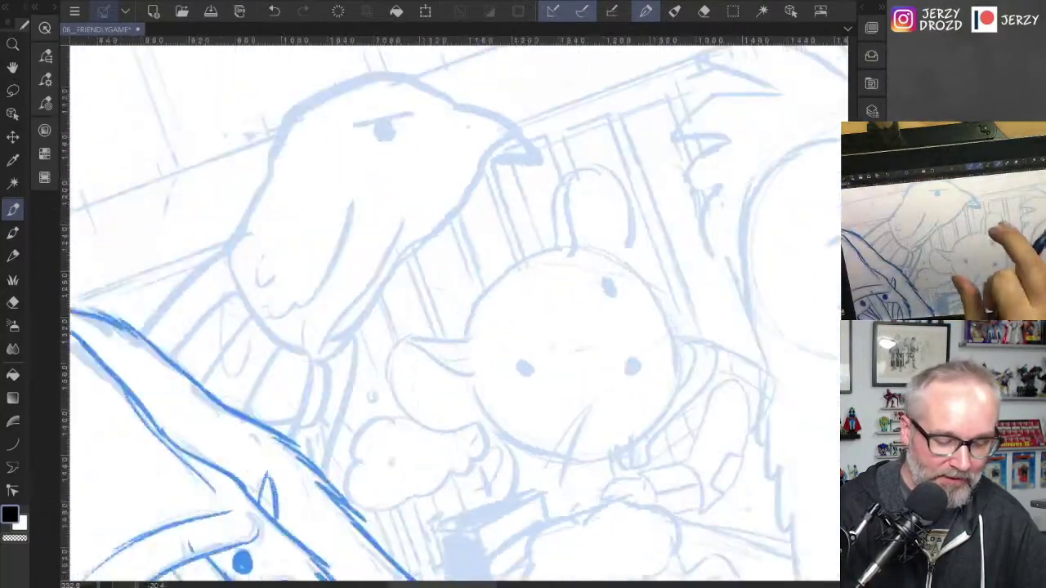
pyautogui.moveTo(374, 216)
pyautogui.mouseDown()
pyautogui.moveTo(431, 194)
pyautogui.moveTo(412, 217)
pyautogui.mouseUp()
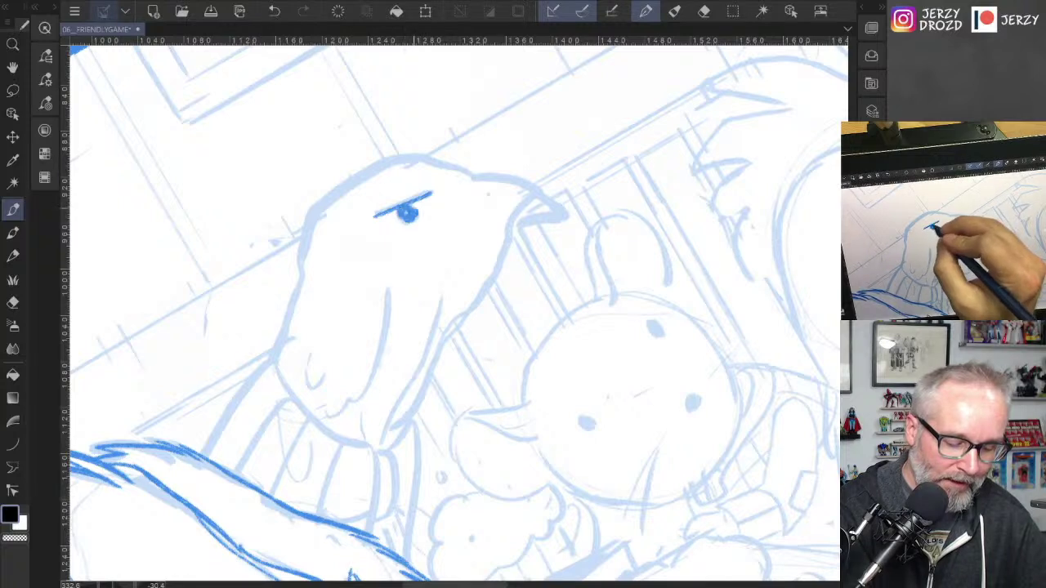
pyautogui.moveTo(538, 189)
pyautogui.mouseDown()
pyautogui.moveTo(387, 157)
pyautogui.moveTo(298, 269)
pyautogui.moveTo(273, 359)
pyautogui.moveTo(327, 379)
pyautogui.mouseUp()
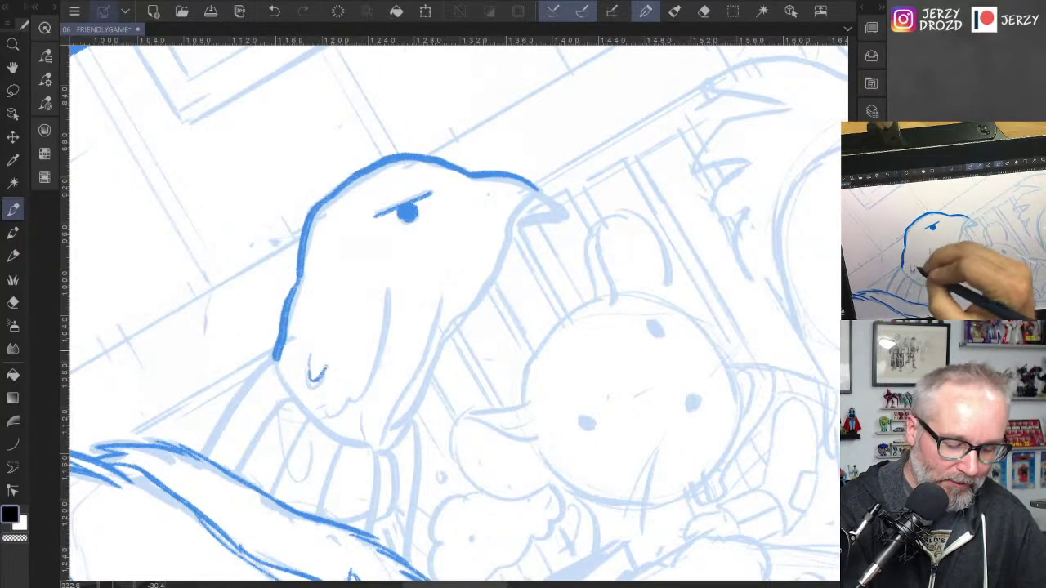
pyautogui.moveTo(327, 417)
pyautogui.mouseDown()
pyautogui.moveTo(350, 394)
pyautogui.moveTo(394, 286)
pyautogui.moveTo(384, 440)
pyautogui.moveTo(366, 445)
pyautogui.mouseUp()
pyautogui.moveTo(538, 193)
pyautogui.mouseDown()
pyautogui.moveTo(394, 430)
pyautogui.moveTo(563, 210)
pyautogui.moveTo(516, 224)
pyautogui.mouseUp()
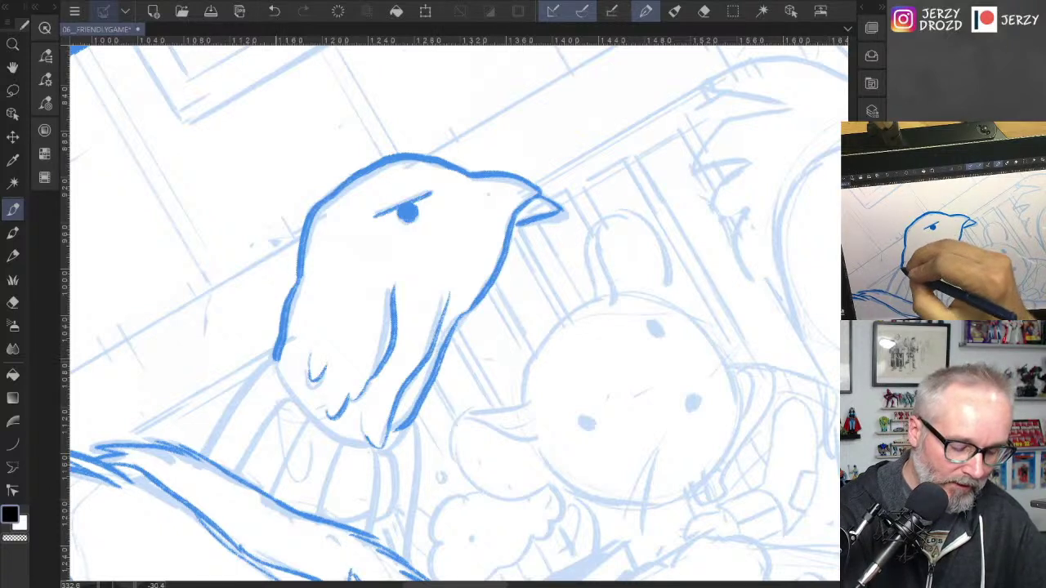
# Step: Draw the back edge of the bird's throat and neck, and the first bands running down to the baboon's fur
pyautogui.moveTo(296, 363); pyautogui.dragTo(278, 399)
pyautogui.moveTo(273, 348); pyautogui.dragTo(203, 440)
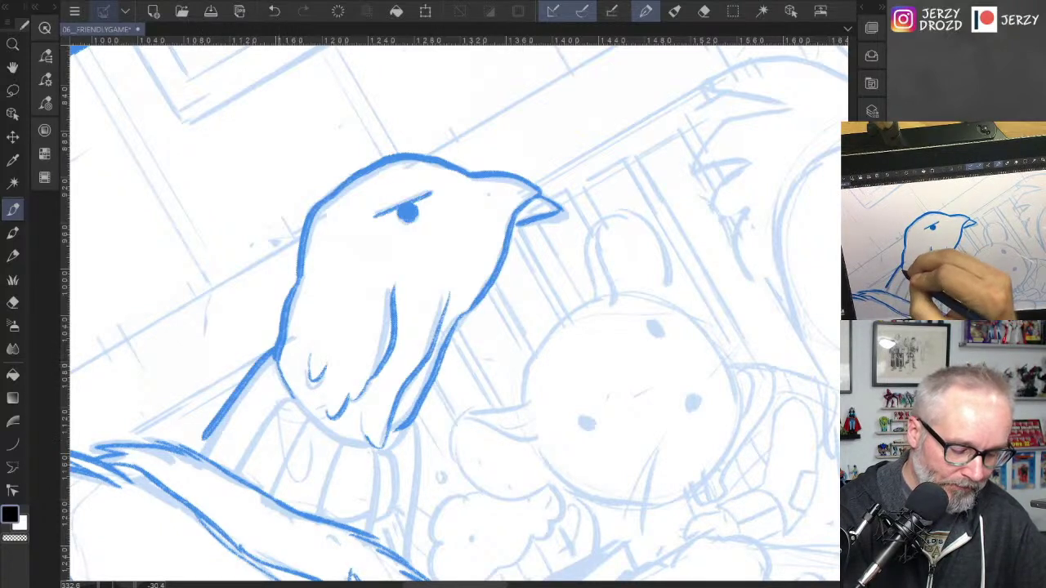
pyautogui.moveTo(279, 364); pyautogui.dragTo(206, 453)
pyautogui.moveTo(237, 401); pyautogui.dragTo(199, 449)
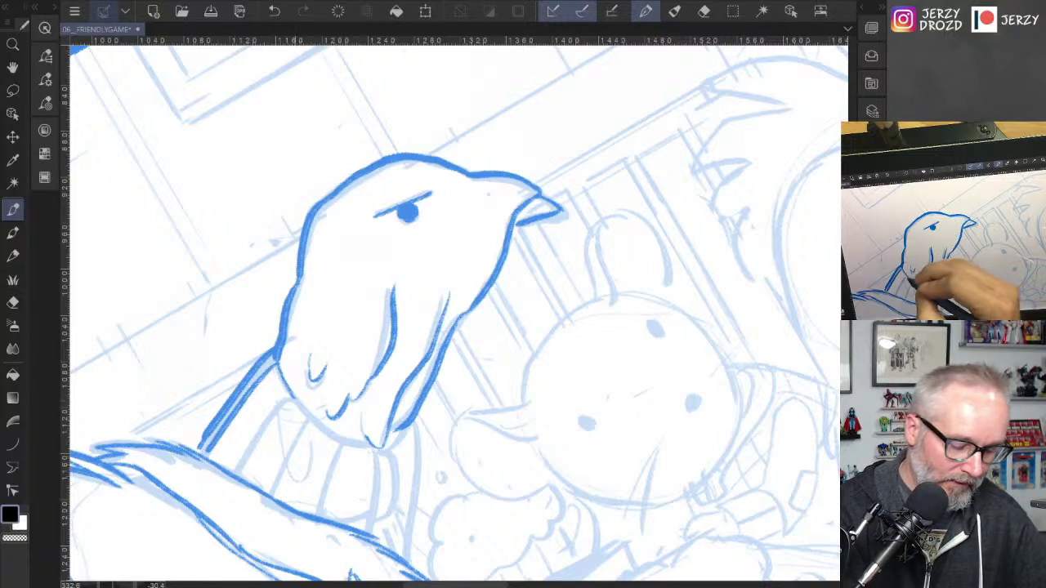
pyautogui.moveTo(296, 398); pyautogui.dragTo(237, 466)
pyautogui.moveTo(296, 399)
pyautogui.mouseDown()
pyautogui.moveTo(343, 446)
pyautogui.moveTo(270, 495)
pyautogui.mouseUp()
pyautogui.moveTo(343, 446); pyautogui.dragTo(332, 478)
pyautogui.moveTo(332, 477); pyautogui.dragTo(325, 499)
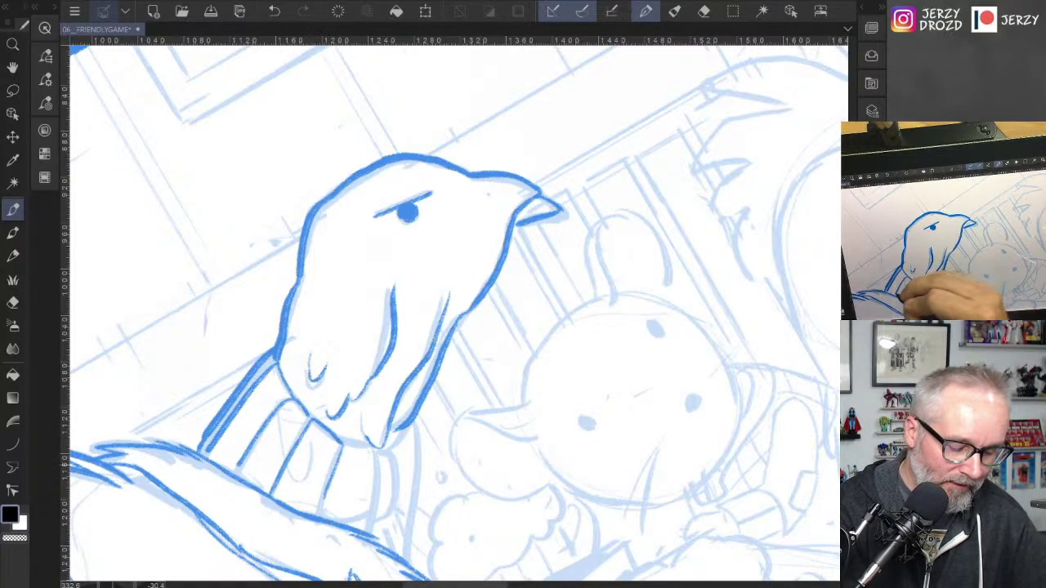
pyautogui.moveTo(204, 432); pyautogui.dragTo(192, 453)
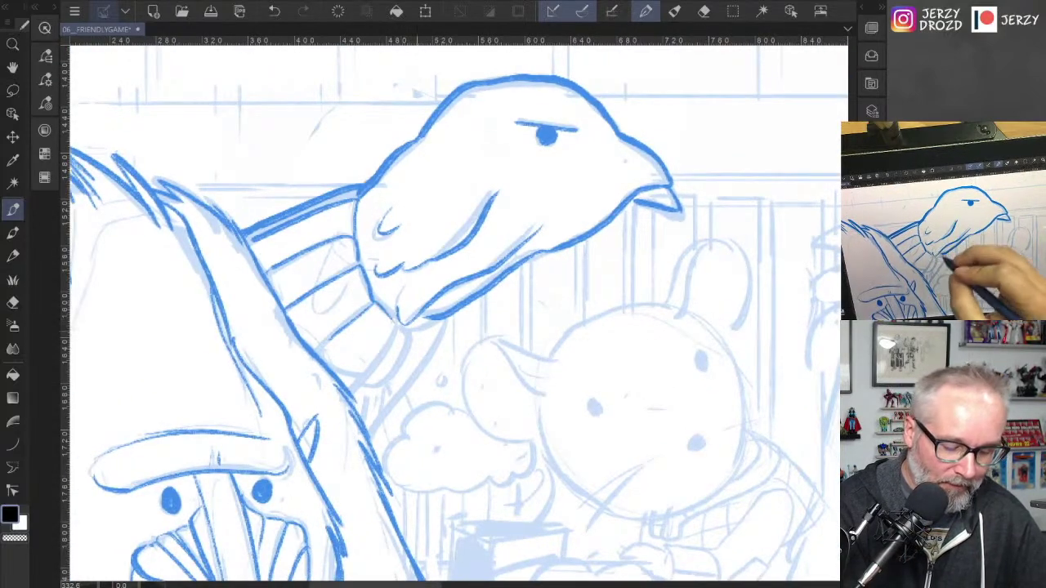
# Step: Finish the front of the bird's neck with the remaining bands and edge lines below the beak
pyautogui.moveTo(398, 328)
pyautogui.mouseDown()
pyautogui.moveTo(369, 373)
pyautogui.moveTo(400, 370)
pyautogui.mouseUp()
pyautogui.moveTo(409, 327); pyautogui.dragTo(402, 369)
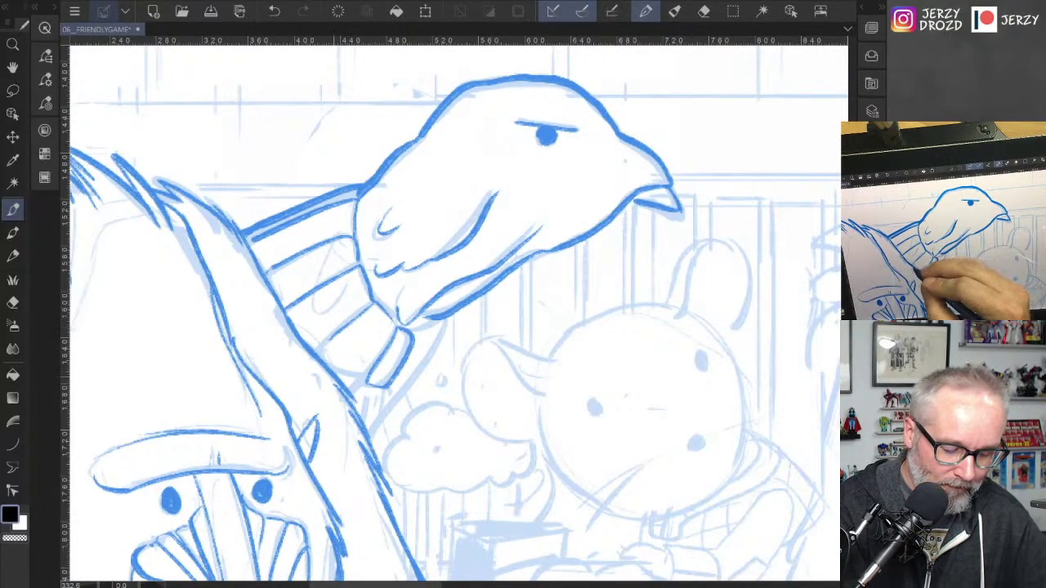
pyautogui.moveTo(345, 389); pyautogui.dragTo(368, 381)
pyautogui.moveTo(412, 332); pyautogui.dragTo(442, 321)
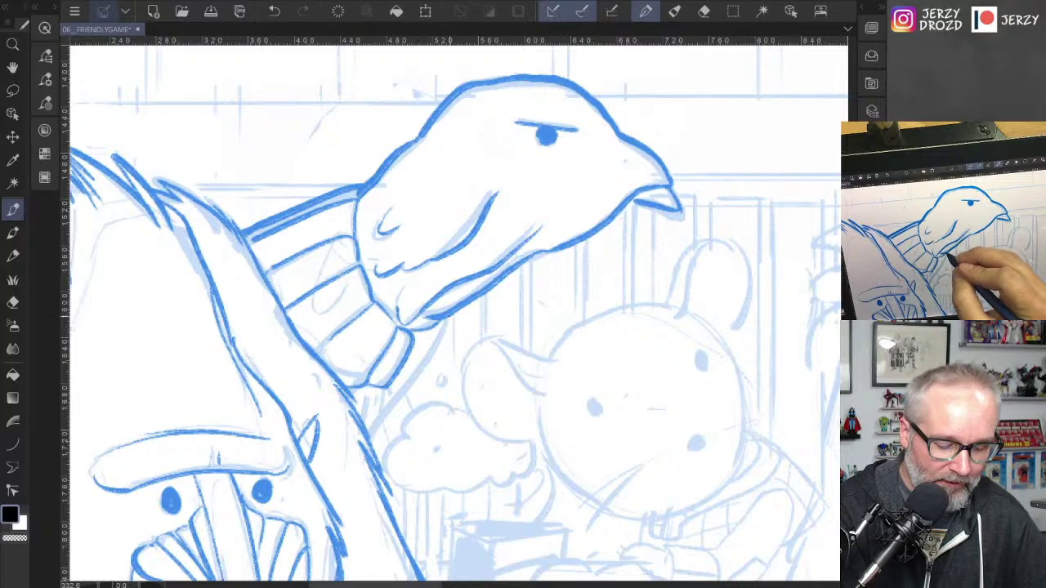
pyautogui.moveTo(449, 317); pyautogui.dragTo(407, 387)
pyautogui.moveTo(403, 396); pyautogui.dragTo(370, 435)
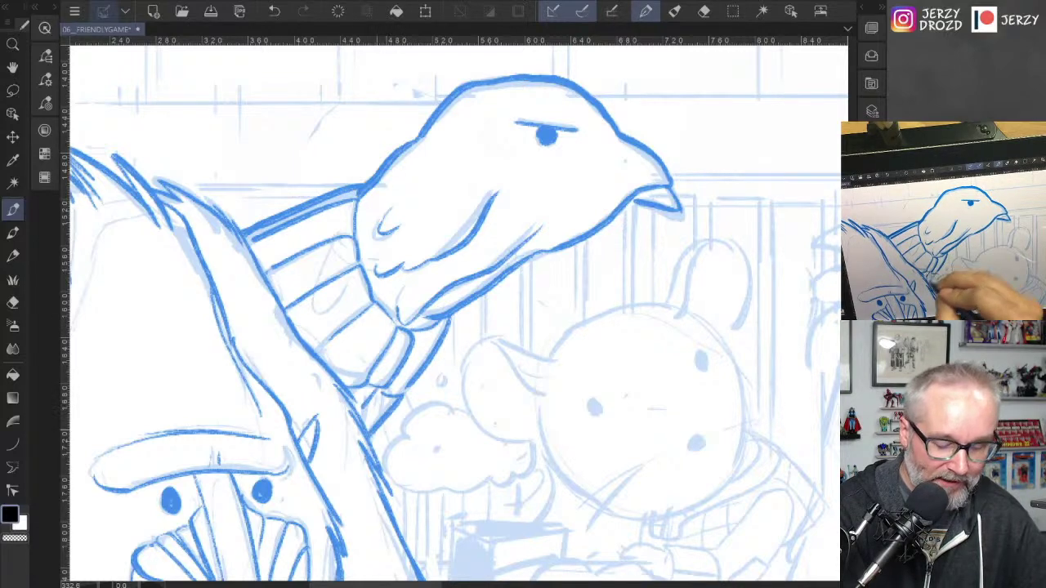
# Step: Outline the scalloped foam on the rear mug beside the baboon and undo the stray last stroke
pyautogui.moveTo(746, 393); pyautogui.dragTo(704, 319)
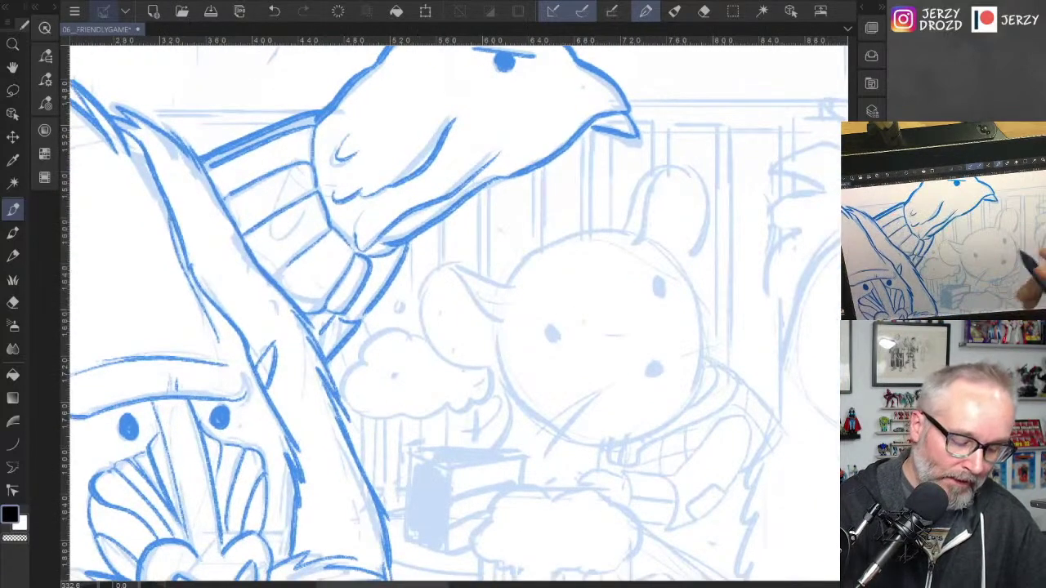
pyautogui.moveTo(412, 333); pyautogui.dragTo(343, 405)
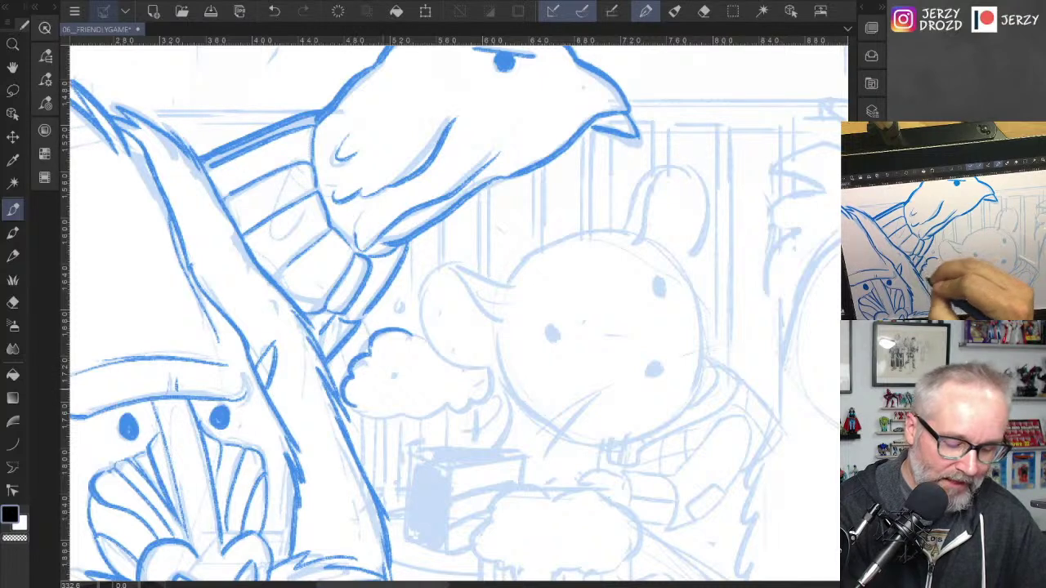
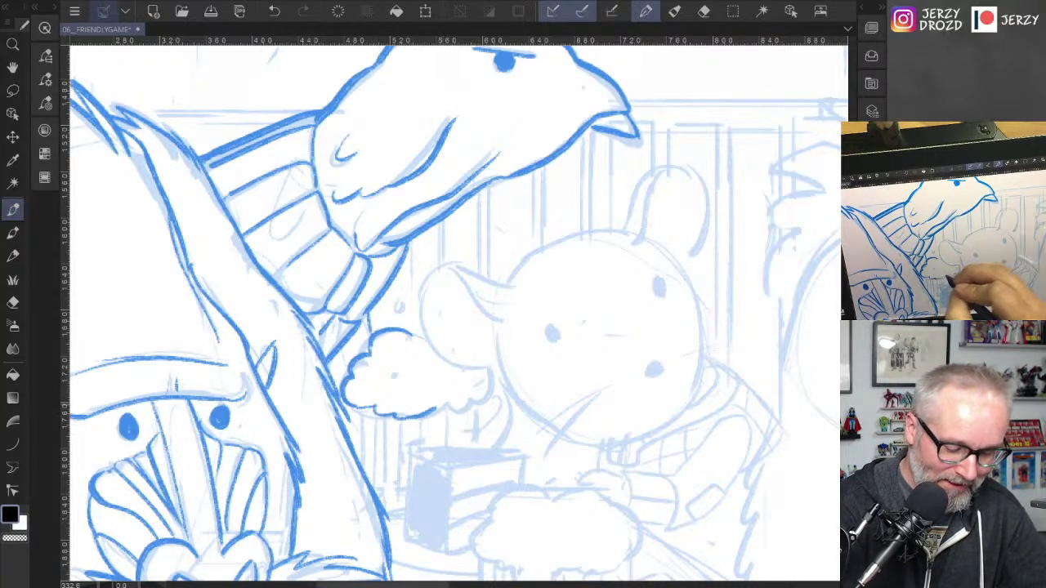
pyautogui.moveTo(353, 406); pyautogui.dragTo(481, 401)
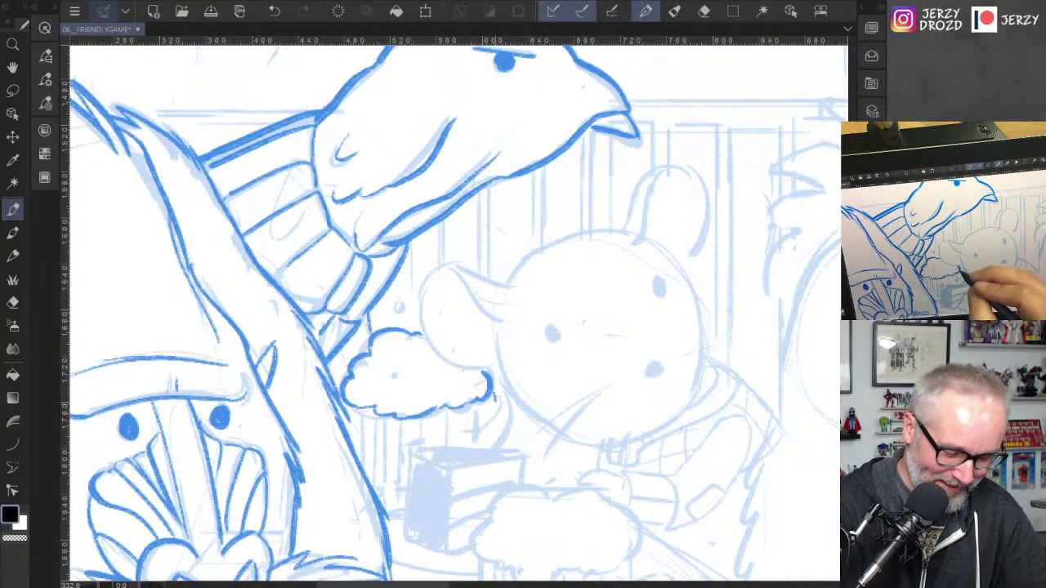
pyautogui.hotkey('ctrl', 'z')
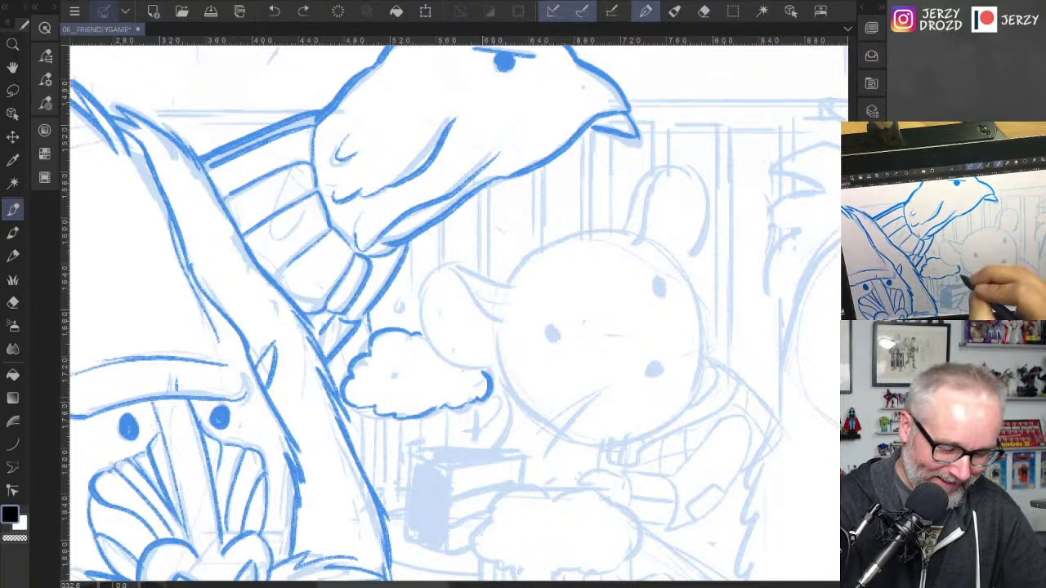
# Step: Draw the rear mug's handle and the vertical ridges of its glass beneath the foam
pyautogui.moveTo(492, 411); pyautogui.dragTo(473, 441)
pyautogui.moveTo(506, 391); pyautogui.dragTo(511, 446)
pyautogui.moveTo(480, 407); pyautogui.dragTo(479, 428)
pyautogui.moveTo(463, 412)
pyautogui.mouseDown()
pyautogui.moveTo(462, 446)
pyautogui.moveTo(449, 448)
pyautogui.mouseUp()
pyautogui.moveTo(442, 409); pyautogui.dragTo(439, 446)
pyautogui.moveTo(426, 415)
pyautogui.mouseDown()
pyautogui.moveTo(423, 448)
pyautogui.moveTo(413, 452)
pyautogui.moveTo(402, 438)
pyautogui.mouseUp()
pyautogui.moveTo(402, 438); pyautogui.dragTo(400, 495)
pyautogui.moveTo(392, 419)
pyautogui.mouseDown()
pyautogui.moveTo(390, 502)
pyautogui.moveTo(374, 487)
pyautogui.mouseUp()
pyautogui.moveTo(362, 405); pyautogui.dragTo(358, 461)
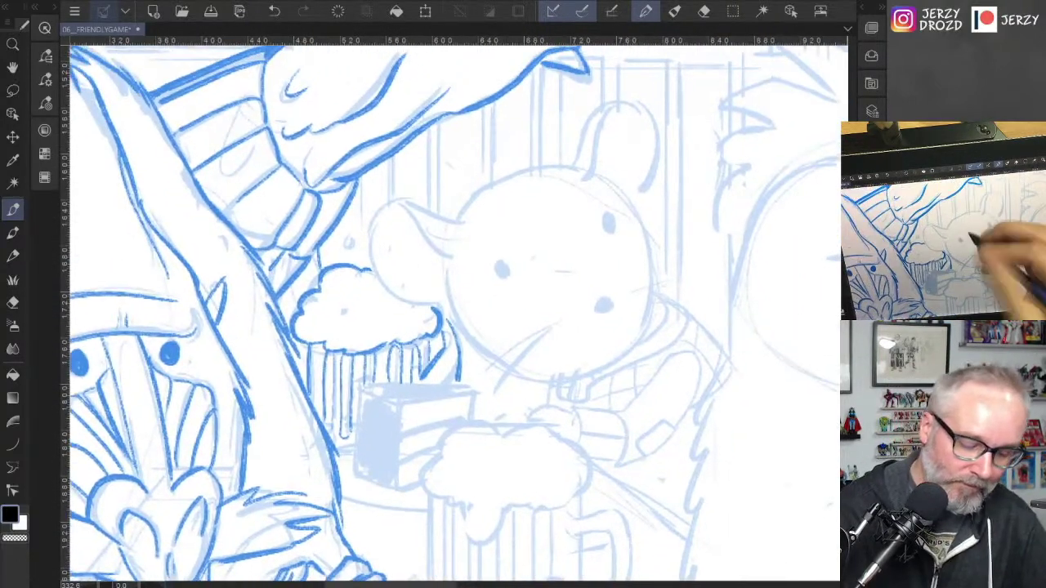
# Step: Draw the mouse's two eyes, nose and whiskers over the rough sketch
pyautogui.moveTo(501, 264); pyautogui.dragTo(505, 274)
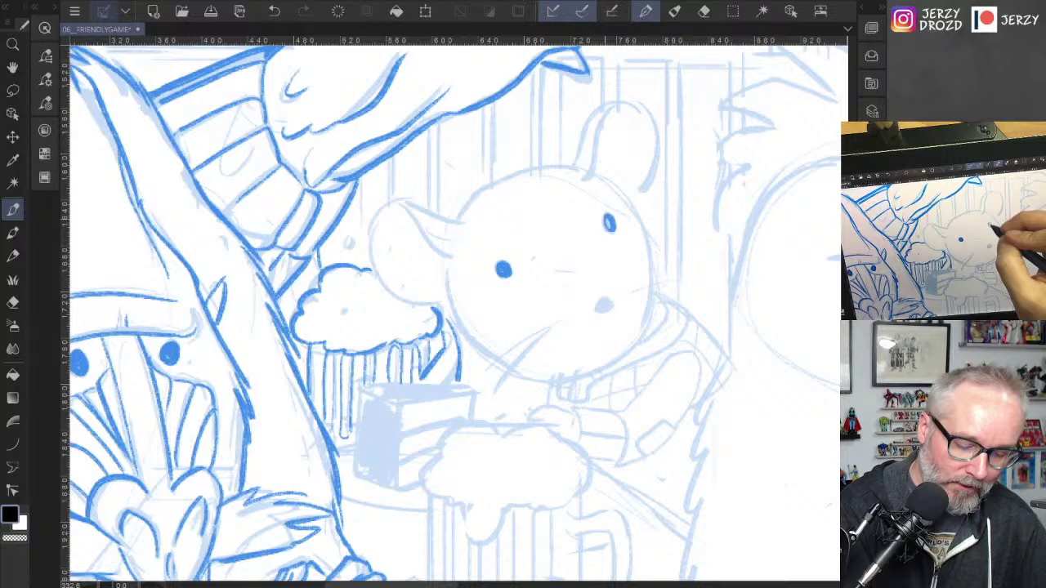
pyautogui.moveTo(608, 216); pyautogui.dragTo(609, 229)
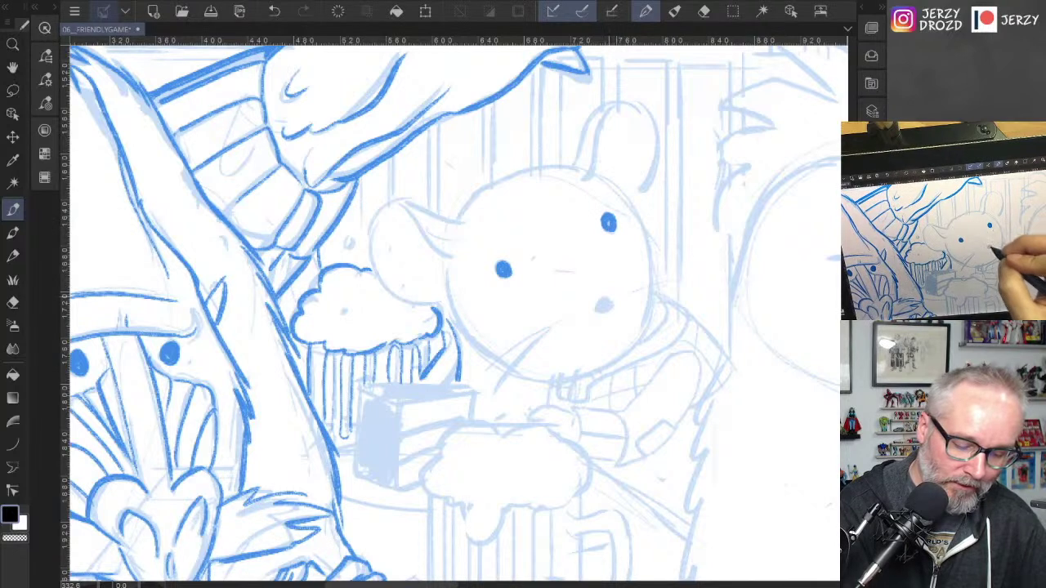
pyautogui.moveTo(598, 301)
pyautogui.mouseDown()
pyautogui.moveTo(605, 309)
pyautogui.moveTo(472, 402)
pyautogui.mouseUp()
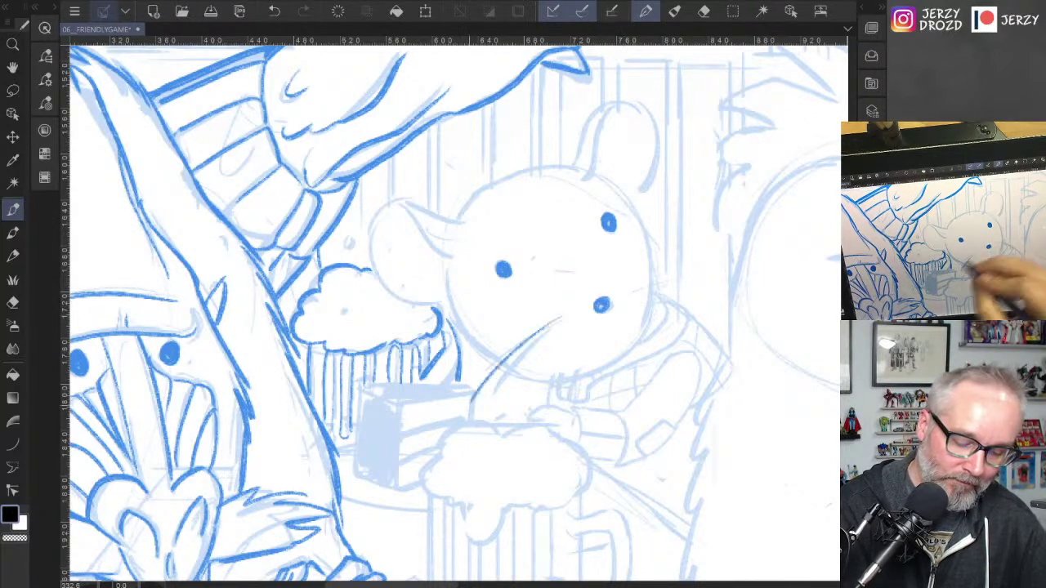
pyautogui.moveTo(552, 328); pyautogui.dragTo(498, 405)
pyautogui.moveTo(631, 284)
pyautogui.mouseDown()
pyautogui.moveTo(717, 270)
pyautogui.moveTo(671, 288)
pyautogui.mouseUp()
# Step: Outline the mouse's round head, the large ear beside the foam, the teeth and the curved collar under the chin
pyautogui.moveTo(590, 174)
pyautogui.mouseDown()
pyautogui.moveTo(623, 200)
pyautogui.moveTo(652, 297)
pyautogui.moveTo(634, 347)
pyautogui.mouseUp()
pyautogui.moveTo(575, 168)
pyautogui.mouseDown()
pyautogui.moveTo(478, 181)
pyautogui.moveTo(454, 219)
pyautogui.moveTo(393, 199)
pyautogui.moveTo(380, 273)
pyautogui.moveTo(446, 304)
pyautogui.mouseUp()
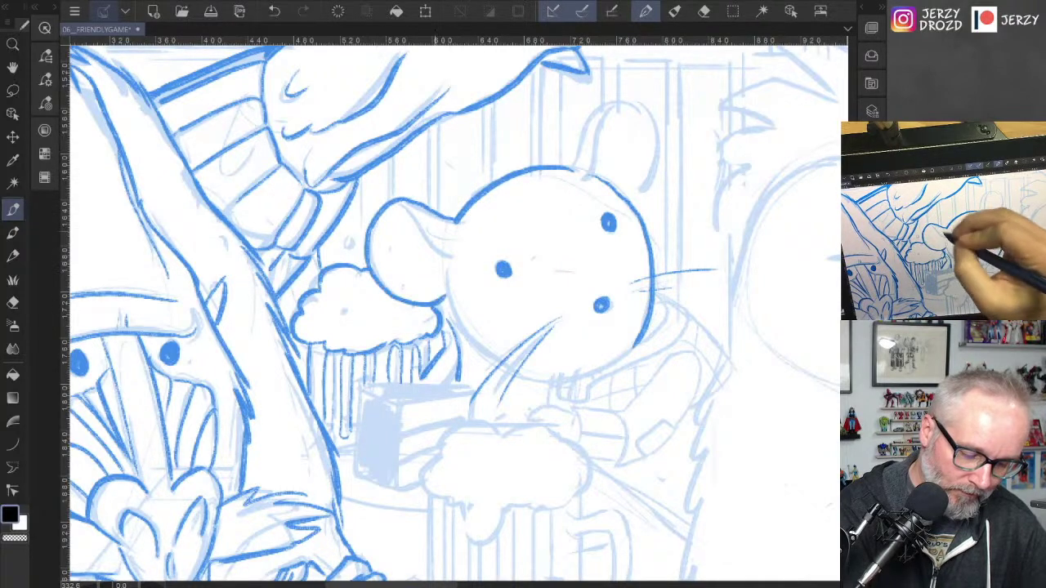
pyautogui.moveTo(402, 216)
pyautogui.mouseDown()
pyautogui.moveTo(456, 258)
pyautogui.moveTo(500, 366)
pyautogui.moveTo(574, 379)
pyautogui.moveTo(631, 353)
pyautogui.mouseUp()
pyautogui.moveTo(551, 389)
pyautogui.mouseDown()
pyautogui.moveTo(568, 402)
pyautogui.moveTo(684, 330)
pyautogui.moveTo(659, 291)
pyautogui.moveTo(643, 340)
pyautogui.mouseUp()
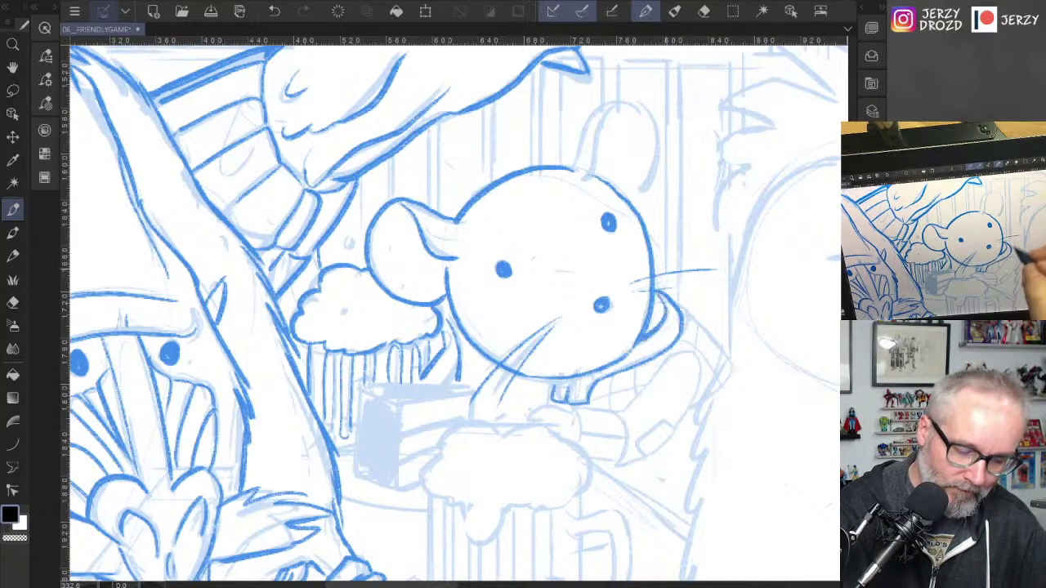
# Step: Draw the mouse's upright ear, the details around its teeth and the top of the hand below
pyautogui.moveTo(592, 178)
pyautogui.mouseDown()
pyautogui.moveTo(617, 105)
pyautogui.moveTo(640, 199)
pyautogui.mouseUp()
pyautogui.moveTo(631, 106)
pyautogui.mouseDown()
pyautogui.moveTo(603, 104)
pyautogui.moveTo(577, 168)
pyautogui.mouseUp()
pyautogui.moveTo(544, 380)
pyautogui.mouseDown()
pyautogui.moveTo(546, 402)
pyautogui.moveTo(572, 405)
pyautogui.mouseUp()
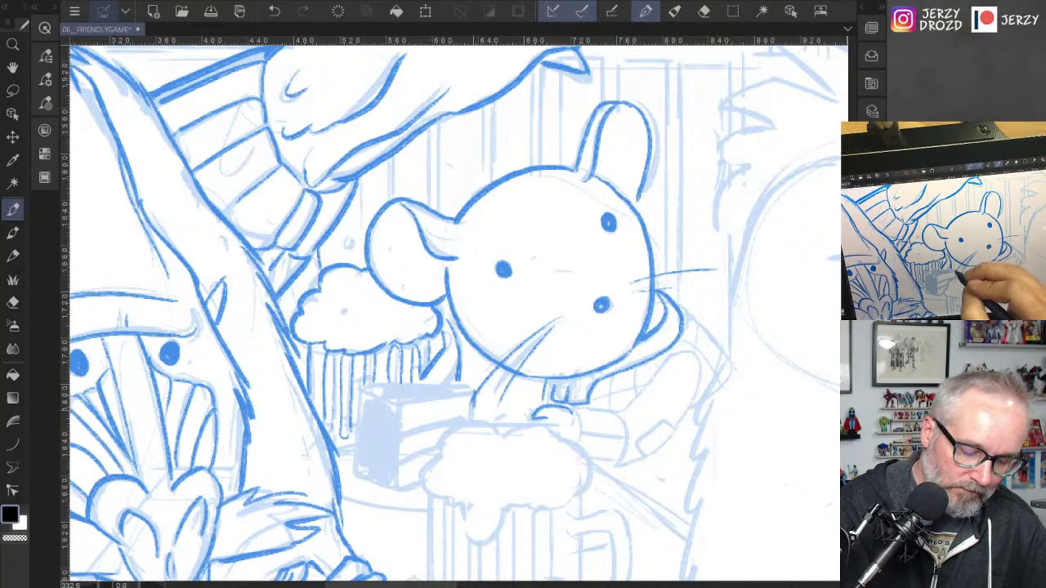
# Step: Outline the layered cake slice in front of the rear mug and the plate edge beneath it
pyautogui.moveTo(471, 384)
pyautogui.mouseDown()
pyautogui.moveTo(356, 384)
pyautogui.moveTo(353, 477)
pyautogui.mouseUp()
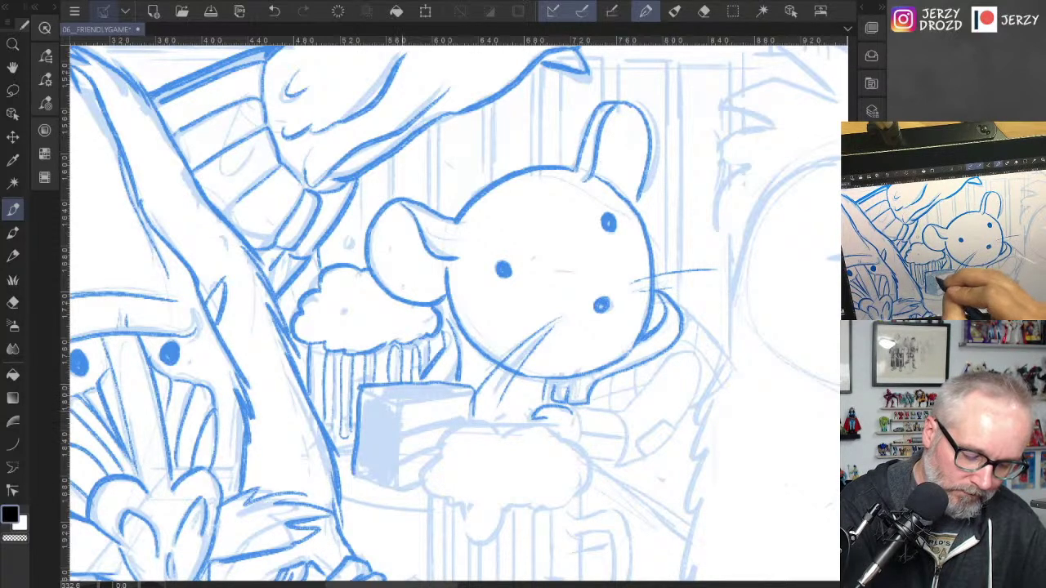
pyautogui.moveTo(400, 407); pyautogui.dragTo(402, 435)
pyautogui.moveTo(472, 413)
pyautogui.mouseDown()
pyautogui.moveTo(400, 438)
pyautogui.moveTo(469, 419)
pyautogui.mouseUp()
pyautogui.moveTo(409, 407); pyautogui.dragTo(484, 391)
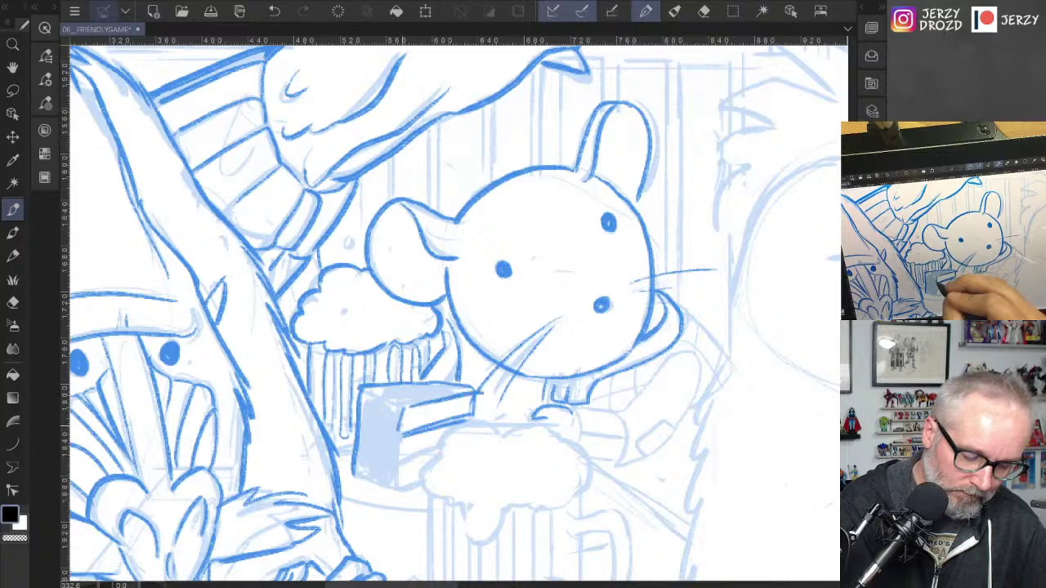
pyautogui.moveTo(399, 433); pyautogui.dragTo(397, 466)
pyautogui.moveTo(451, 446)
pyautogui.mouseDown()
pyautogui.moveTo(398, 465)
pyautogui.moveTo(389, 490)
pyautogui.moveTo(419, 484)
pyautogui.mouseUp()
pyautogui.moveTo(475, 392); pyautogui.dragTo(515, 194)
pyautogui.moveTo(463, 358); pyautogui.dragTo(543, 321)
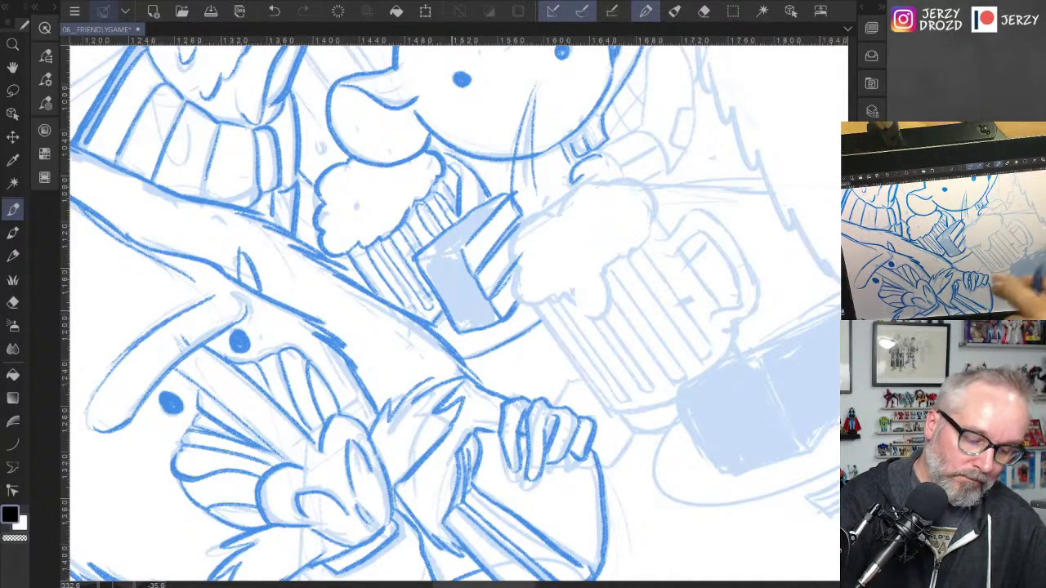
# Step: Shade the cake slice's top and dark side with Dry Brush Inker Alt 4, and switch back to Wet Brush Inker Alt 3
pyautogui.moveTo(621, 343); pyautogui.dragTo(560, 430)
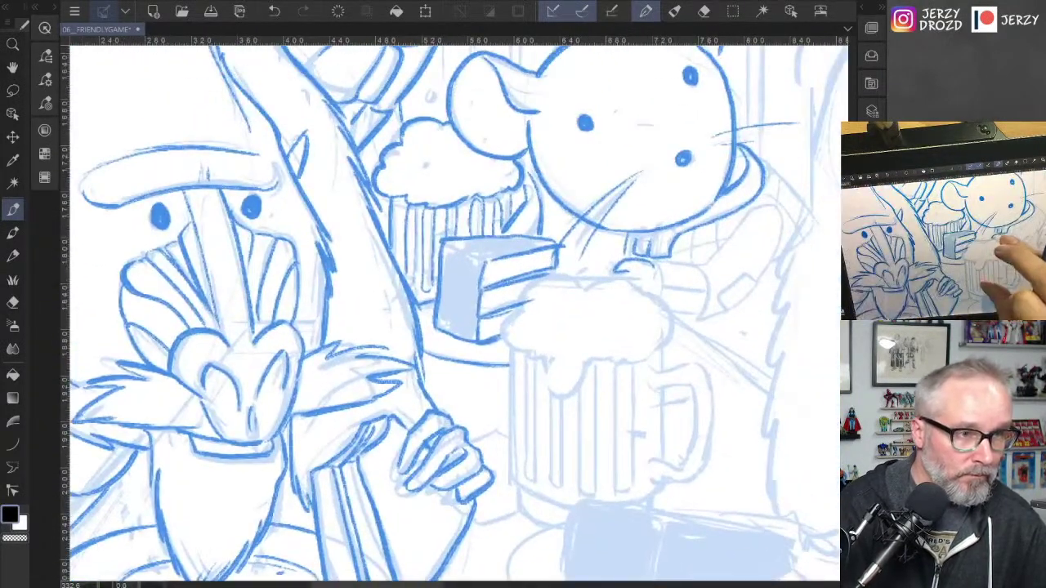
pyautogui.moveTo(629, 270); pyautogui.dragTo(605, 321)
pyautogui.moveTo(629, 270); pyautogui.dragTo(586, 320)
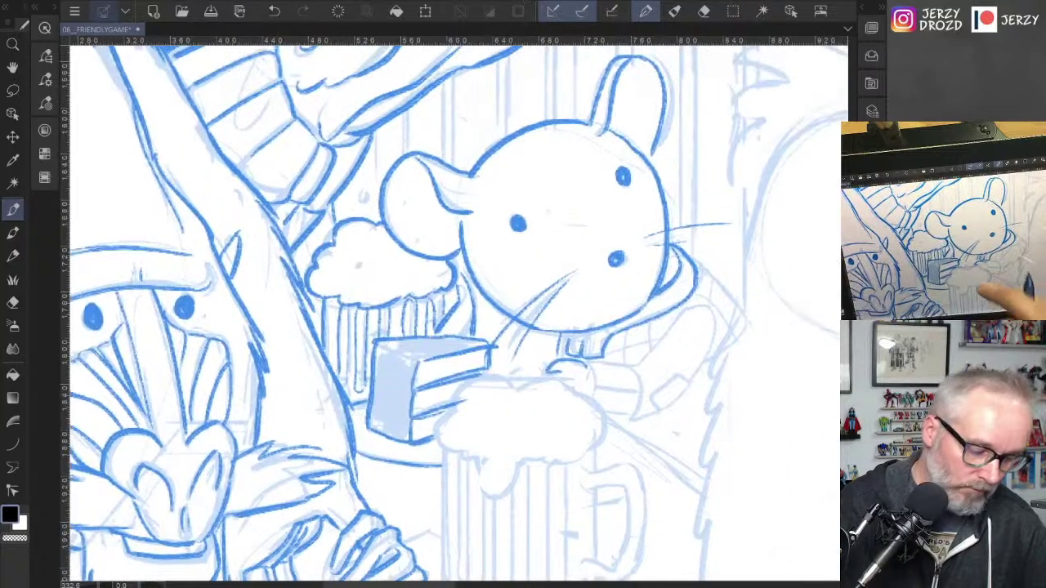
pyautogui.click(56, 215)
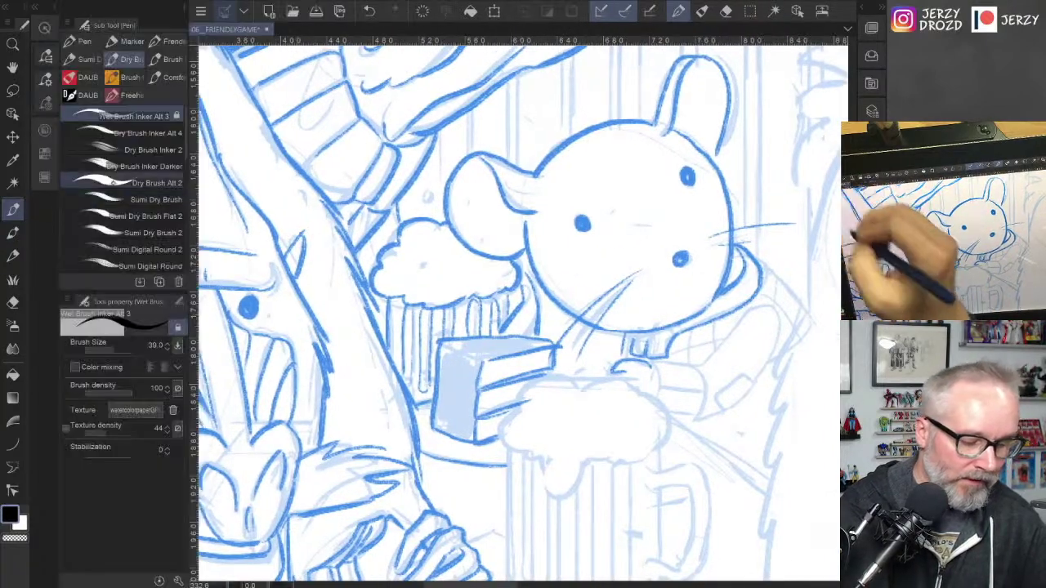
pyautogui.click(141, 131)
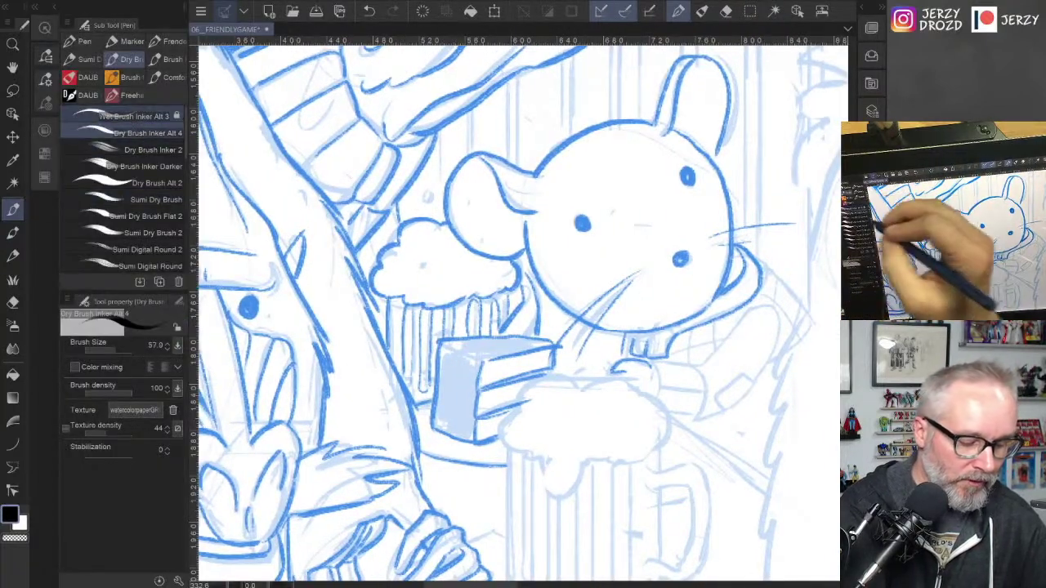
pyautogui.moveTo(446, 358)
pyautogui.mouseDown()
pyautogui.moveTo(452, 427)
pyautogui.moveTo(469, 376)
pyautogui.moveTo(448, 360)
pyautogui.moveTo(441, 421)
pyautogui.moveTo(466, 438)
pyautogui.moveTo(455, 356)
pyautogui.moveTo(544, 343)
pyautogui.mouseUp()
pyautogui.moveTo(480, 352); pyautogui.dragTo(546, 341)
pyautogui.moveTo(469, 349)
pyautogui.mouseDown()
pyautogui.moveTo(526, 340)
pyautogui.moveTo(477, 345)
pyautogui.mouseUp()
pyautogui.moveTo(481, 358); pyautogui.dragTo(542, 338)
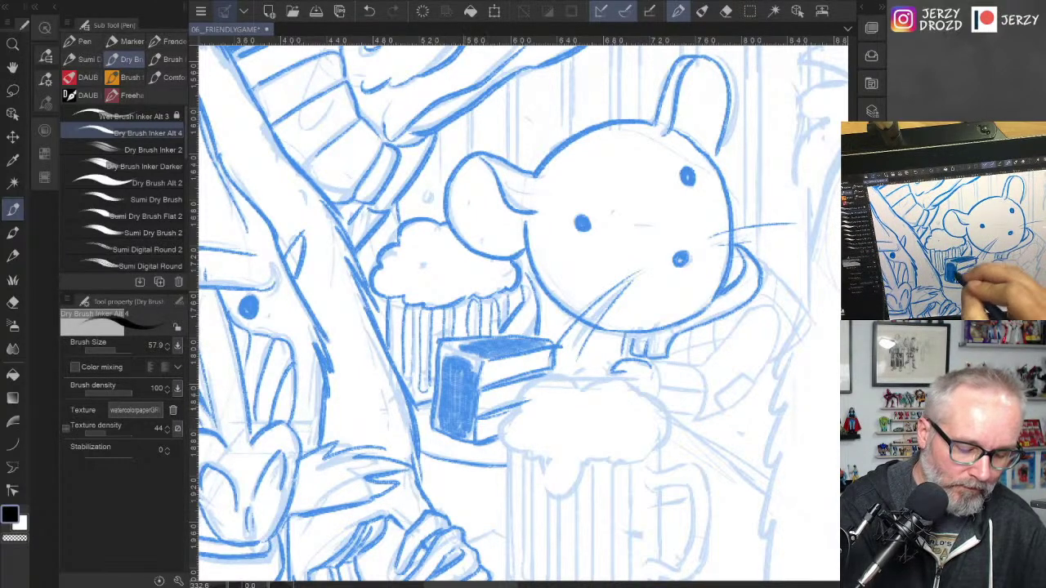
pyautogui.click(123, 116)
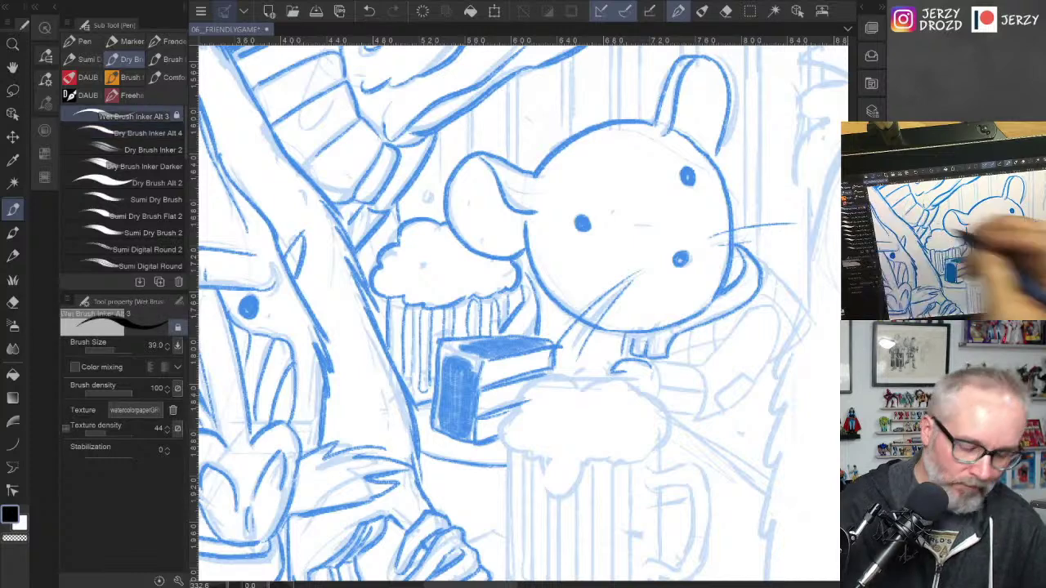
# Step: Outline the front mug's foam with its hanging drip, and the mouse's hand and cuff behind it
pyautogui.moveTo(613, 446); pyautogui.dragTo(572, 282)
pyautogui.moveTo(534, 221)
pyautogui.mouseDown()
pyautogui.moveTo(478, 240)
pyautogui.moveTo(462, 263)
pyautogui.moveTo(497, 293)
pyautogui.moveTo(519, 338)
pyautogui.moveTo(554, 298)
pyautogui.moveTo(621, 278)
pyautogui.moveTo(621, 234)
pyautogui.moveTo(572, 209)
pyautogui.moveTo(533, 215)
pyautogui.mouseUp()
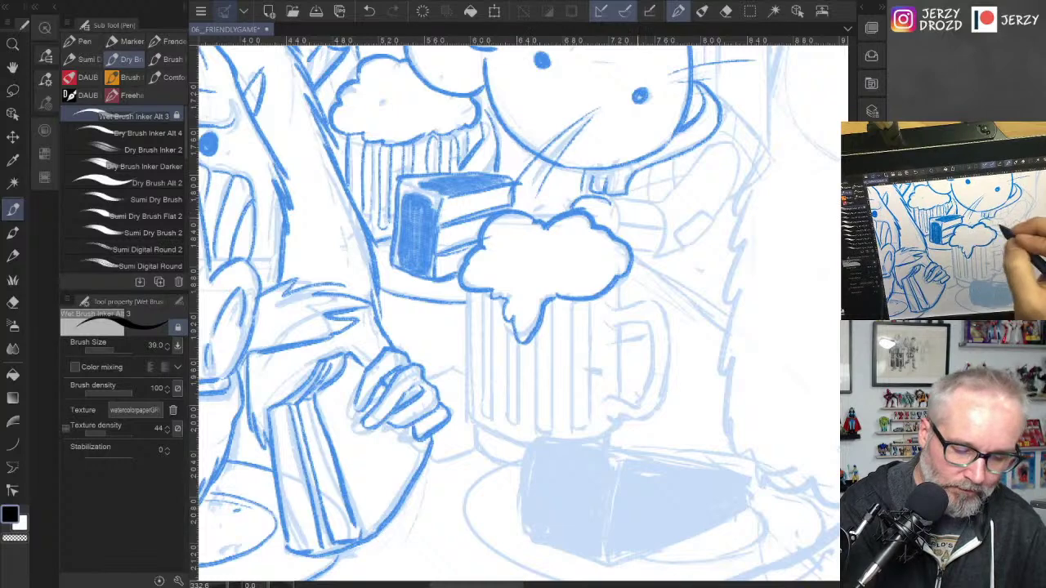
pyautogui.moveTo(617, 203)
pyautogui.mouseDown()
pyautogui.moveTo(619, 237)
pyautogui.moveTo(659, 204)
pyautogui.moveTo(662, 250)
pyautogui.mouseUp()
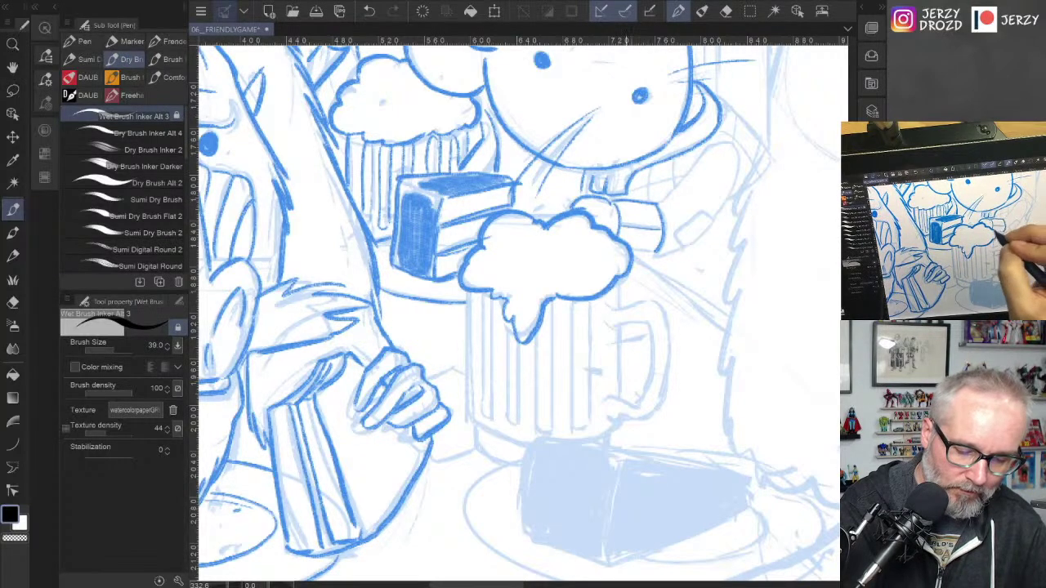
# Step: Outline the mouse's bent sleeve from cuff to shoulder, including the rectangular patch at the elbow
pyautogui.moveTo(711, 217)
pyautogui.mouseDown()
pyautogui.moveTo(570, 361)
pyautogui.moveTo(572, 291)
pyautogui.mouseUp()
pyautogui.moveTo(523, 349); pyautogui.dragTo(560, 347)
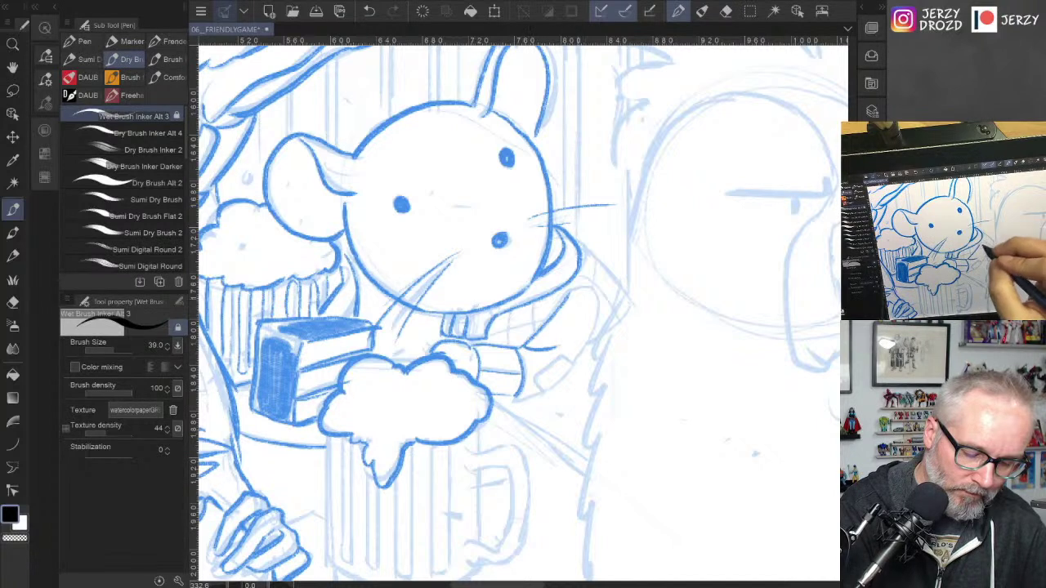
pyautogui.moveTo(571, 291)
pyautogui.mouseDown()
pyautogui.moveTo(598, 325)
pyautogui.moveTo(572, 371)
pyautogui.moveTo(541, 388)
pyautogui.mouseUp()
pyautogui.moveTo(562, 356); pyautogui.dragTo(577, 384)
pyautogui.moveTo(518, 401); pyautogui.dragTo(548, 392)
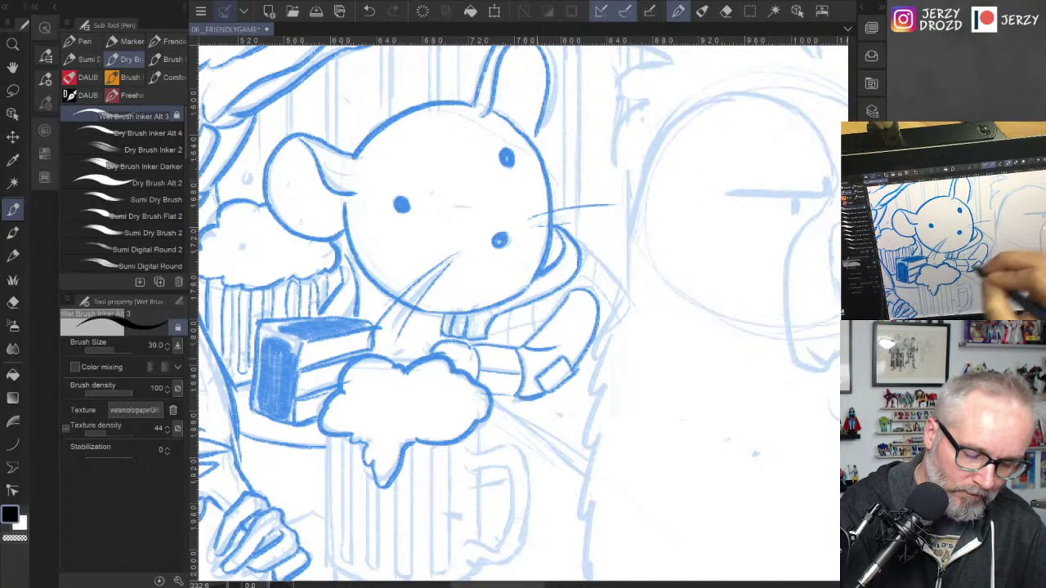
# Step: Draw the mouse's checked vest and shoulder, and add the short garment lines beneath its chin
pyautogui.moveTo(507, 313); pyautogui.dragTo(505, 347)
pyautogui.moveTo(532, 305)
pyautogui.mouseDown()
pyautogui.moveTo(532, 332)
pyautogui.moveTo(609, 260)
pyautogui.moveTo(623, 324)
pyautogui.mouseUp()
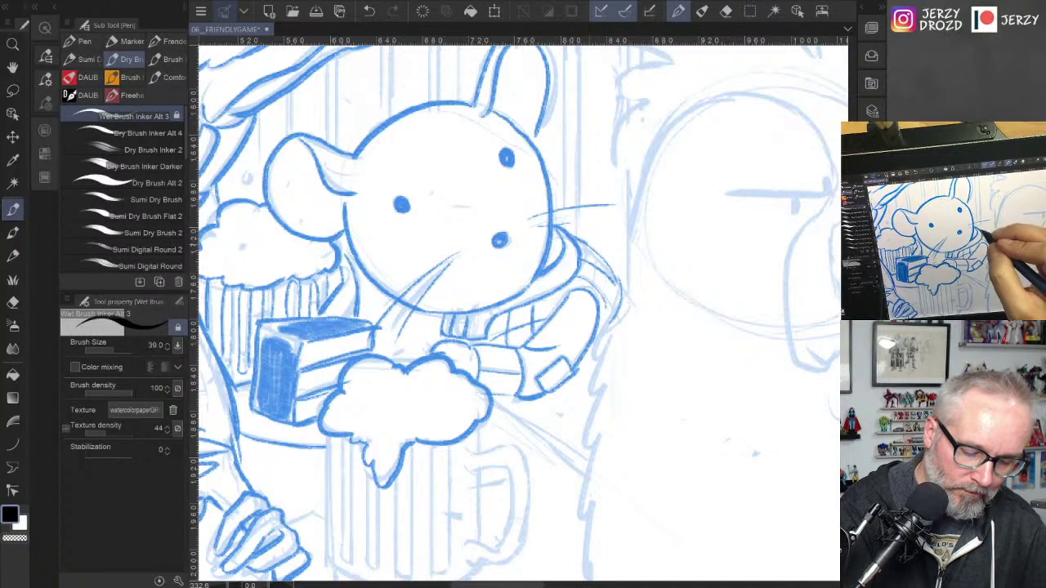
pyautogui.moveTo(587, 243)
pyautogui.mouseDown()
pyautogui.moveTo(622, 284)
pyautogui.moveTo(598, 292)
pyautogui.mouseUp()
pyautogui.moveTo(615, 283); pyautogui.dragTo(609, 319)
pyautogui.moveTo(623, 284)
pyautogui.mouseDown()
pyautogui.moveTo(611, 317)
pyautogui.moveTo(623, 304)
pyautogui.mouseUp()
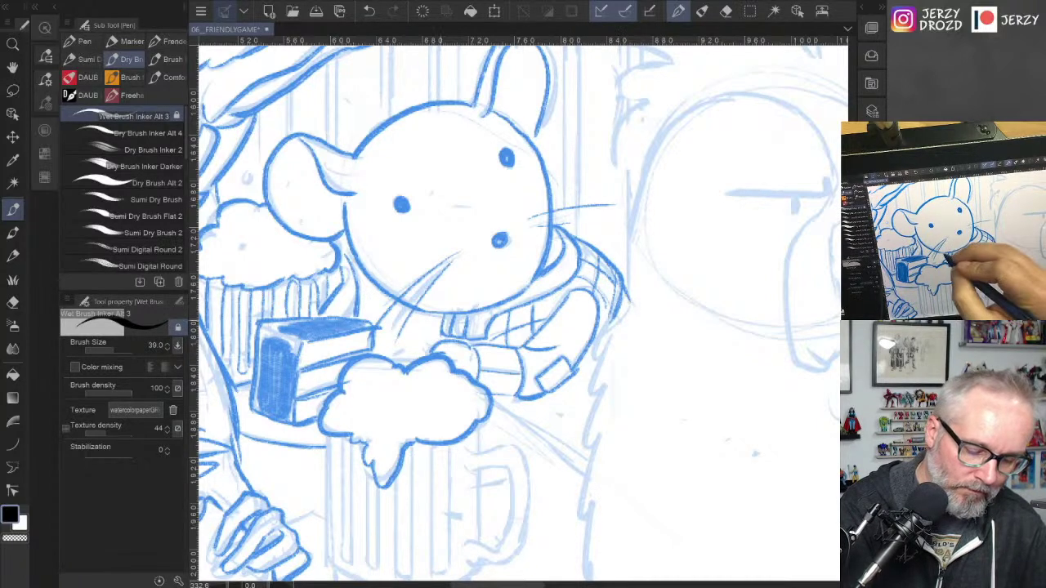
pyautogui.moveTo(432, 314)
pyautogui.mouseDown()
pyautogui.moveTo(432, 343)
pyautogui.moveTo(414, 327)
pyautogui.mouseUp()
pyautogui.moveTo(412, 322); pyautogui.dragTo(411, 360)
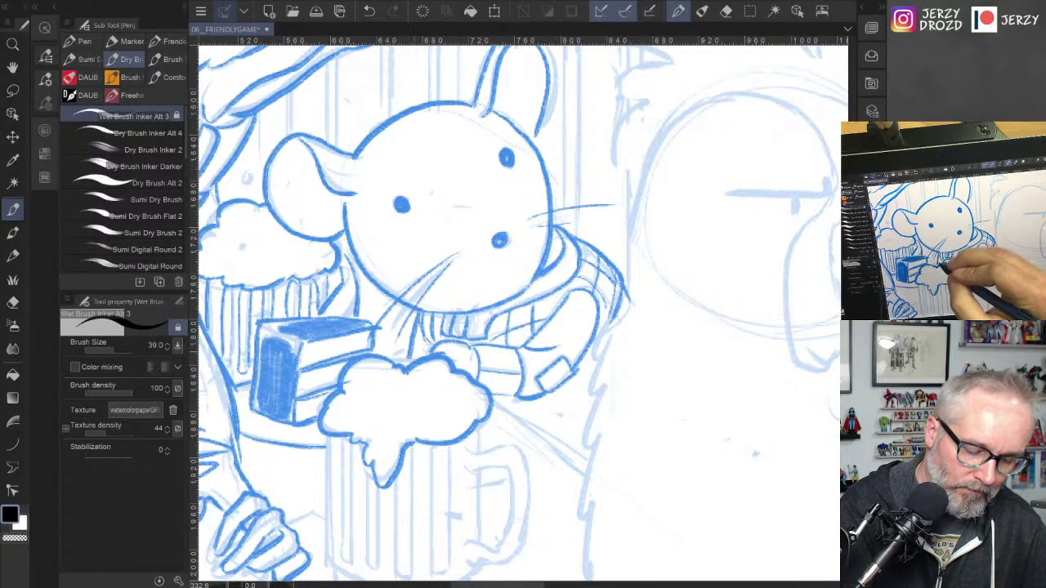
# Step: Draw the straight table edge running from the front mug's foam to the rooster's body, redoing the stroke until it fits
pyautogui.moveTo(621, 311)
pyautogui.mouseDown()
pyautogui.moveTo(705, 384)
pyautogui.moveTo(714, 383)
pyautogui.moveTo(713, 360)
pyautogui.moveTo(764, 459)
pyautogui.moveTo(689, 350)
pyautogui.moveTo(630, 291)
pyautogui.mouseUp()
pyautogui.moveTo(739, 269); pyautogui.dragTo(791, 315)
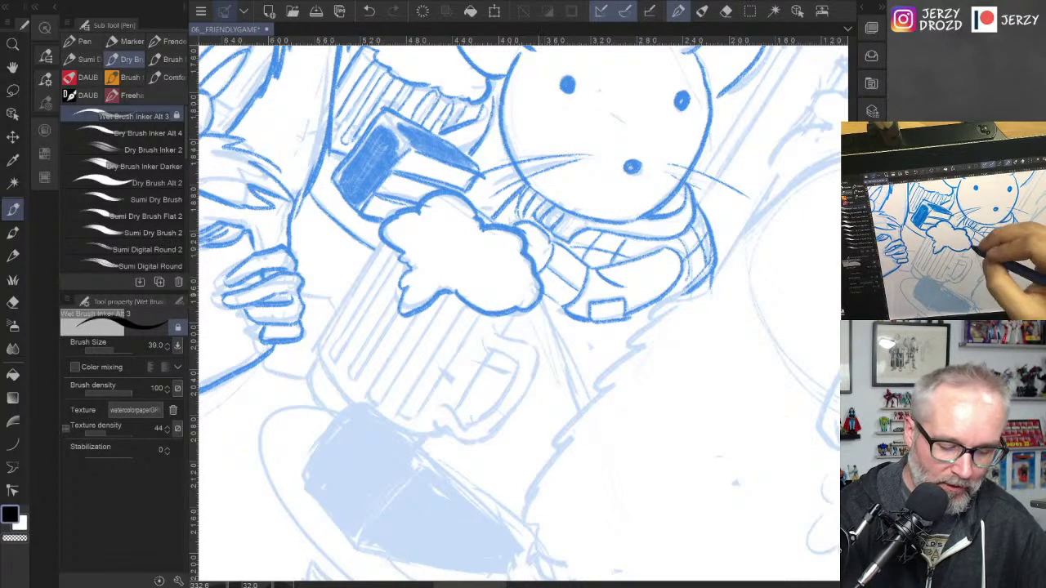
pyautogui.moveTo(543, 304); pyautogui.dragTo(585, 412)
pyautogui.hotkey('ctrl', 'z')
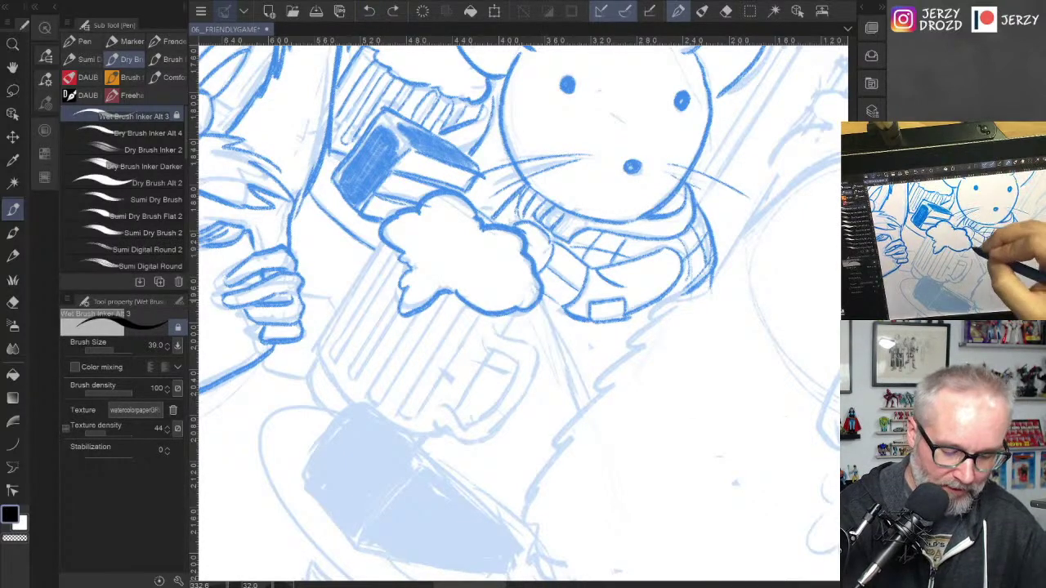
pyautogui.moveTo(542, 302); pyautogui.dragTo(587, 418)
pyautogui.hotkey('ctrl', 'z')
pyautogui.moveTo(542, 302); pyautogui.dragTo(577, 410)
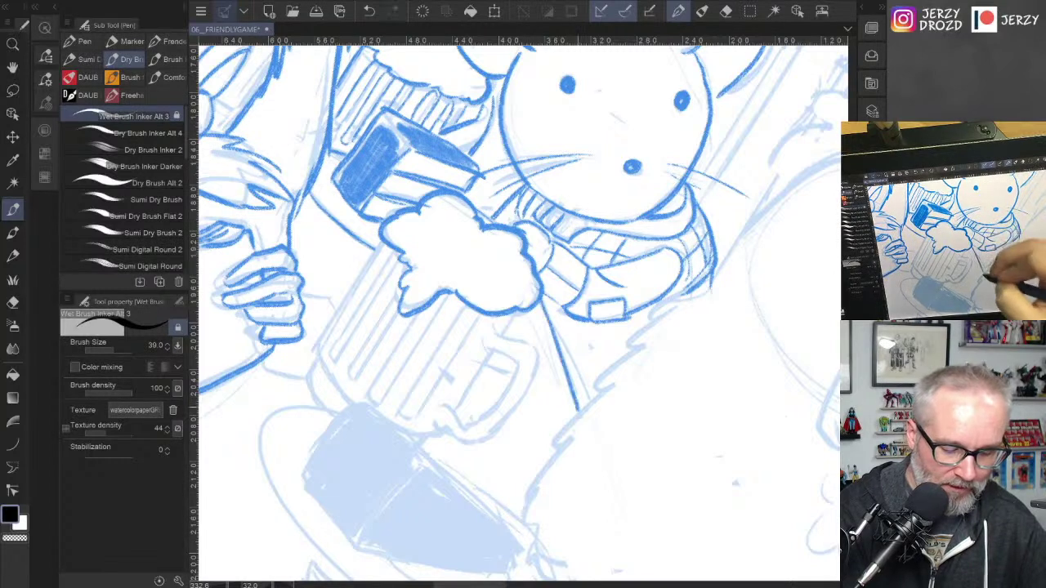
# Step: Draw the front mug's handle with its inner and outer curves, undoing and redrawing the outer one
pyautogui.moveTo(514, 318)
pyautogui.mouseDown()
pyautogui.moveTo(502, 337)
pyautogui.moveTo(526, 344)
pyautogui.moveTo(485, 352)
pyautogui.moveTo(515, 367)
pyautogui.moveTo(467, 423)
pyautogui.moveTo(448, 405)
pyautogui.mouseUp()
pyautogui.moveTo(524, 344)
pyautogui.mouseDown()
pyautogui.moveTo(534, 375)
pyautogui.moveTo(479, 440)
pyautogui.moveTo(429, 422)
pyautogui.mouseUp()
pyautogui.moveTo(492, 351); pyautogui.dragTo(457, 410)
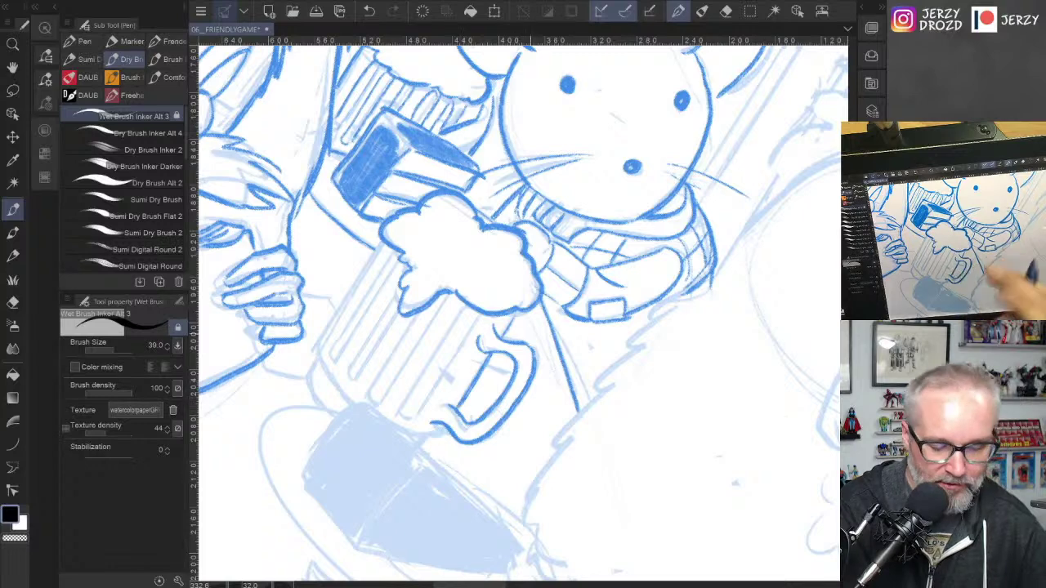
pyautogui.moveTo(461, 254)
pyautogui.mouseDown()
pyautogui.moveTo(366, 291)
pyautogui.moveTo(343, 274)
pyautogui.mouseUp()
pyautogui.click(369, 12)
pyautogui.click(368, 12)
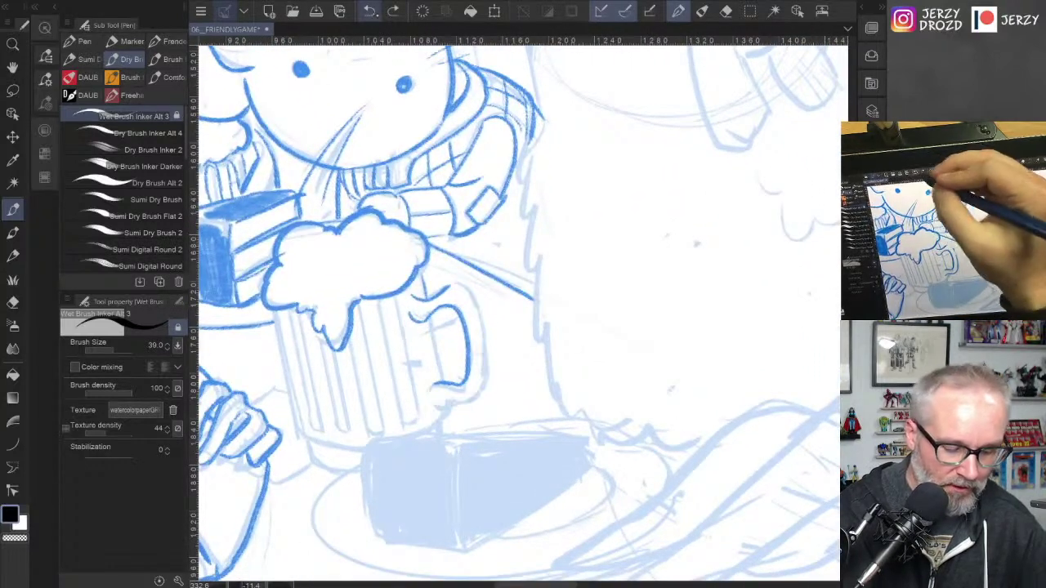
pyautogui.moveTo(445, 294); pyautogui.dragTo(435, 407)
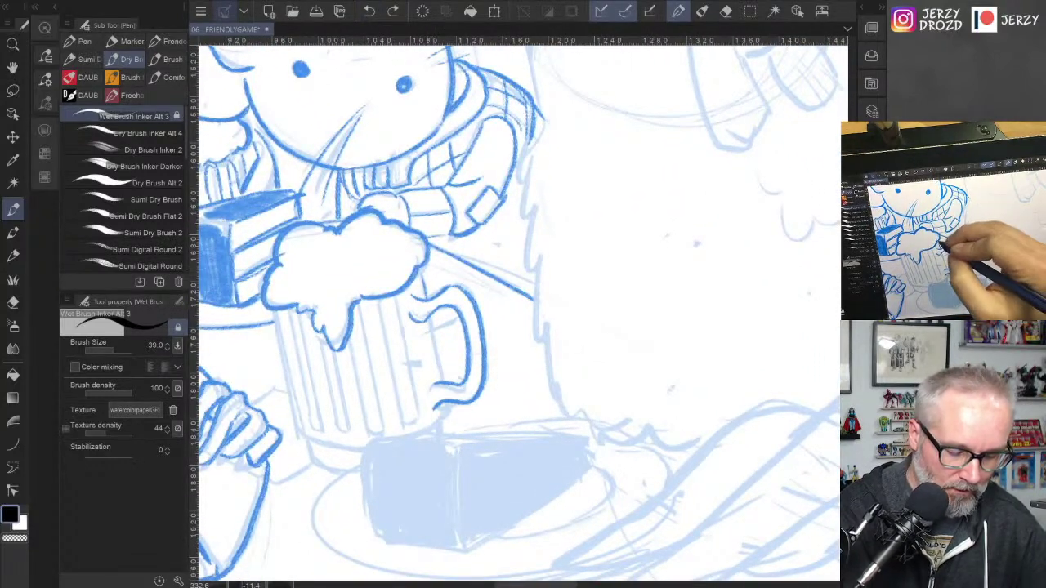
# Step: Draw the front mug's side edges, the long ribs along its body and the rounded base
pyautogui.moveTo(425, 266); pyautogui.dragTo(447, 380)
pyautogui.moveTo(432, 318); pyautogui.dragTo(443, 387)
pyautogui.moveTo(439, 328)
pyautogui.mouseDown()
pyautogui.moveTo(447, 377)
pyautogui.moveTo(436, 427)
pyautogui.mouseUp()
pyautogui.moveTo(445, 294)
pyautogui.mouseDown()
pyautogui.moveTo(572, 233)
pyautogui.moveTo(537, 315)
pyautogui.moveTo(454, 315)
pyautogui.moveTo(516, 219)
pyautogui.moveTo(468, 253)
pyautogui.mouseUp()
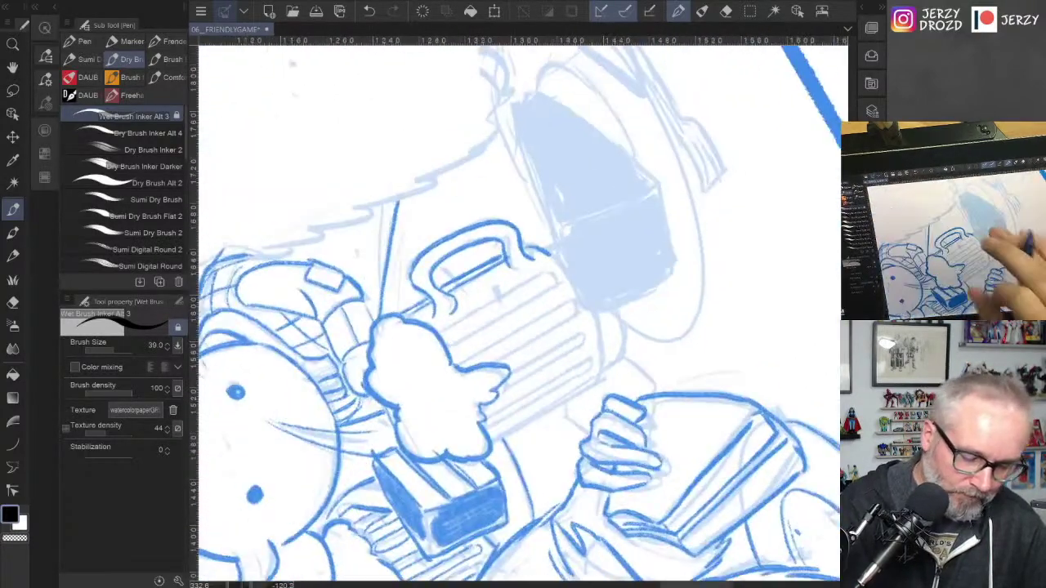
pyautogui.moveTo(443, 327); pyautogui.dragTo(545, 273)
pyautogui.moveTo(448, 347); pyautogui.dragTo(559, 283)
pyautogui.moveTo(471, 359)
pyautogui.mouseDown()
pyautogui.moveTo(573, 300)
pyautogui.moveTo(536, 341)
pyautogui.moveTo(575, 315)
pyautogui.mouseUp()
pyautogui.moveTo(510, 372); pyautogui.dragTo(589, 330)
pyautogui.moveTo(500, 395); pyautogui.dragTo(589, 347)
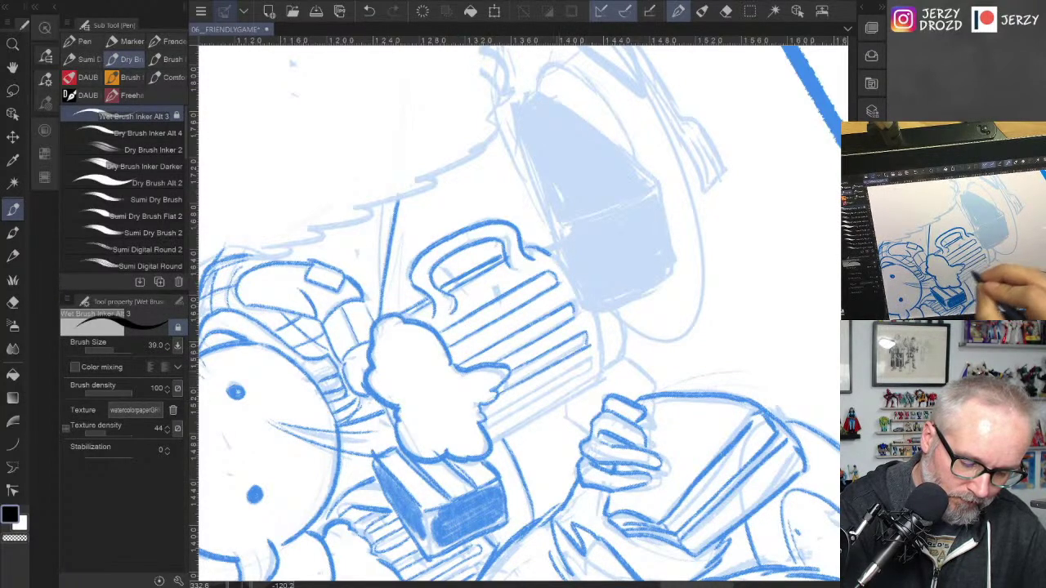
pyautogui.moveTo(492, 414); pyautogui.dragTo(592, 361)
pyautogui.moveTo(487, 428)
pyautogui.mouseDown()
pyautogui.moveTo(593, 372)
pyautogui.moveTo(600, 380)
pyautogui.moveTo(540, 417)
pyautogui.moveTo(594, 384)
pyautogui.mouseUp()
pyautogui.moveTo(594, 314)
pyautogui.mouseDown()
pyautogui.moveTo(601, 378)
pyautogui.moveTo(626, 358)
pyautogui.moveTo(622, 329)
pyautogui.mouseUp()
# Step: Touch up the lower end of the layered slice held above the baboon's plate
pyautogui.moveTo(807, 292); pyautogui.dragTo(654, 245)
pyautogui.moveTo(768, 212); pyautogui.dragTo(533, 264)
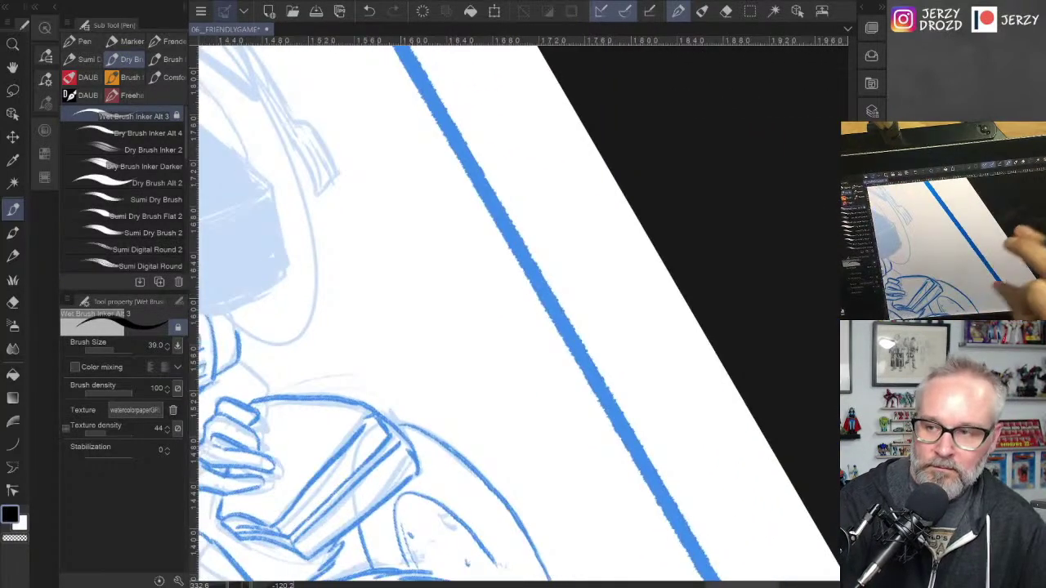
pyautogui.moveTo(572, 409); pyautogui.dragTo(683, 139)
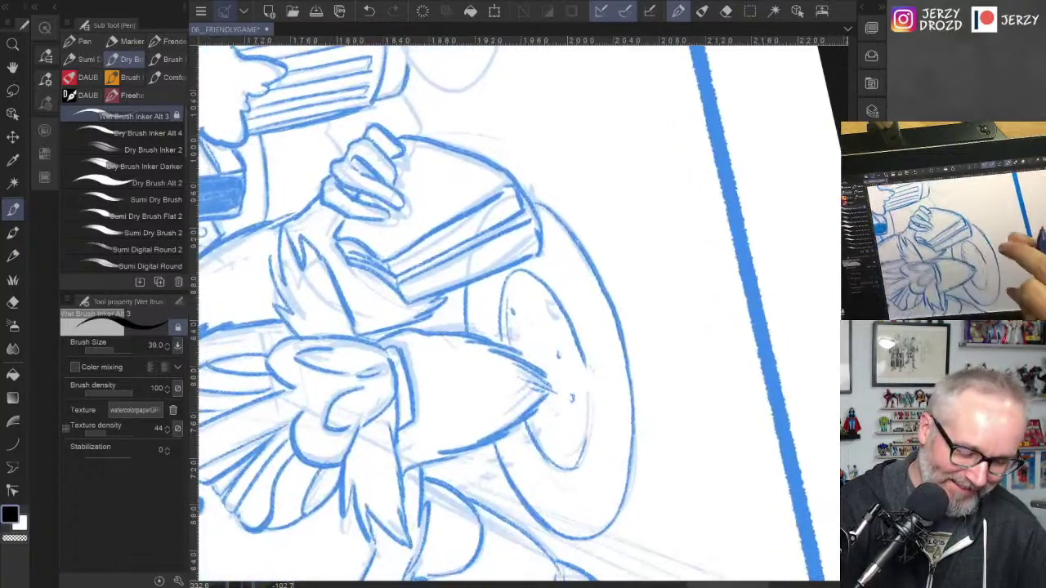
pyautogui.moveTo(670, 343)
pyautogui.mouseDown()
pyautogui.moveTo(703, 350)
pyautogui.moveTo(693, 389)
pyautogui.mouseUp()
pyautogui.moveTo(590, 375); pyautogui.dragTo(566, 414)
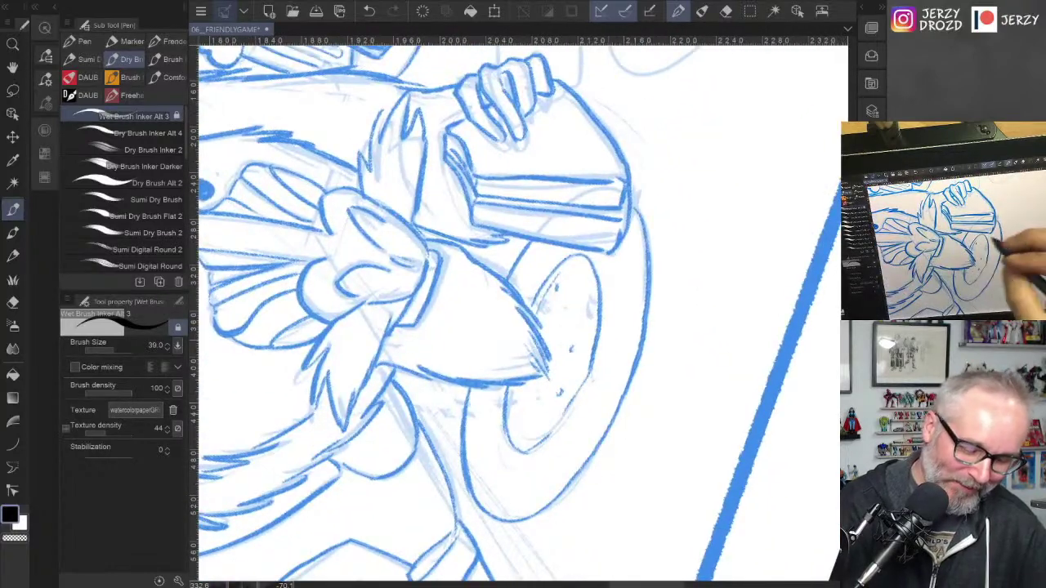
pyautogui.moveTo(572, 205)
pyautogui.mouseDown()
pyautogui.moveTo(399, 505)
pyautogui.moveTo(364, 536)
pyautogui.mouseUp()
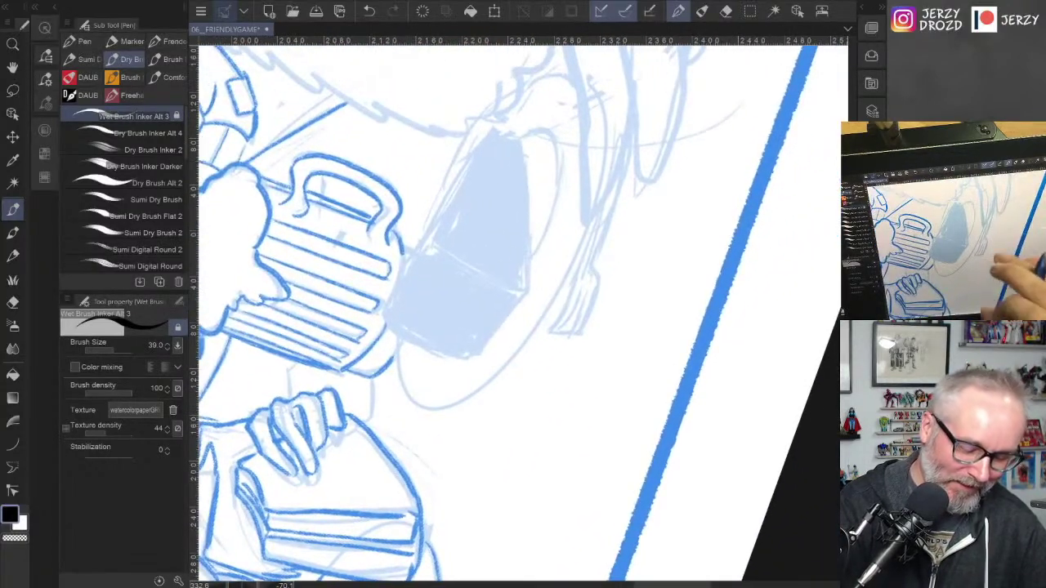
pyautogui.scroll(-5, 523, 313)
pyautogui.moveTo(681, 205); pyautogui.dragTo(801, 551)
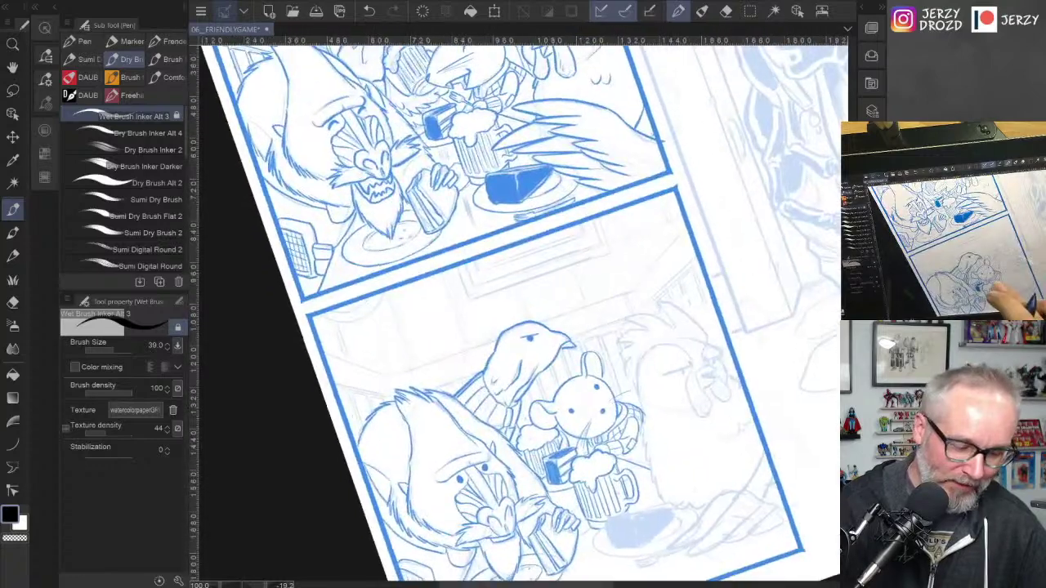
pyautogui.moveTo(633, 494); pyautogui.dragTo(606, 416)
pyautogui.scroll(5, 556, 463)
pyautogui.moveTo(556, 464); pyautogui.dragTo(584, 319)
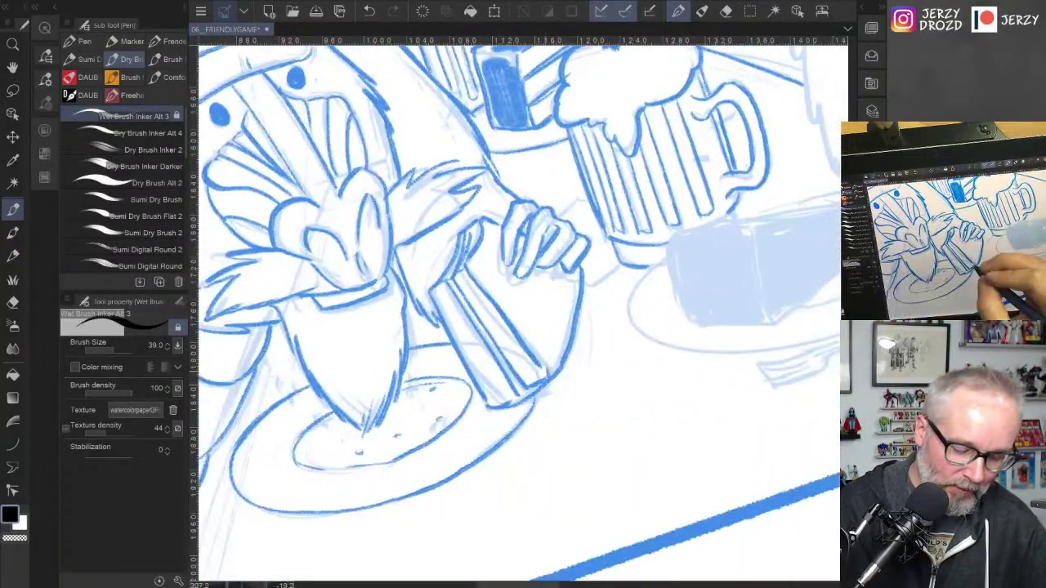
pyautogui.moveTo(506, 404); pyautogui.dragTo(519, 394)
# Step: Outline the dark cake slice beside the front mug, including its thin top face and front corner
pyautogui.moveTo(621, 344); pyautogui.dragTo(406, 379)
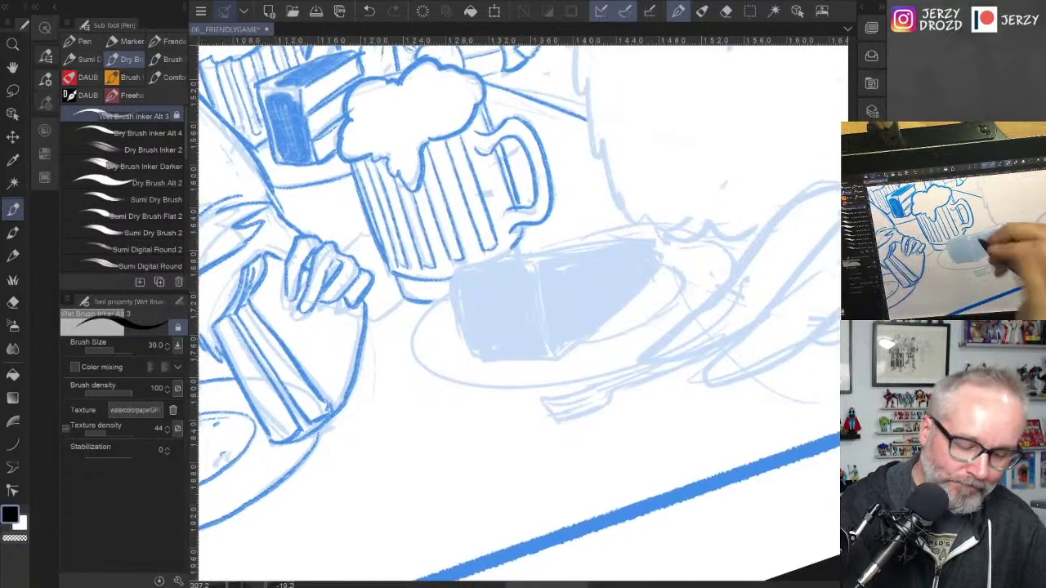
pyautogui.moveTo(544, 264)
pyautogui.mouseDown()
pyautogui.moveTo(644, 242)
pyautogui.moveTo(662, 256)
pyautogui.moveTo(564, 356)
pyautogui.moveTo(549, 260)
pyautogui.moveTo(454, 282)
pyautogui.moveTo(470, 358)
pyautogui.moveTo(554, 356)
pyautogui.mouseUp()
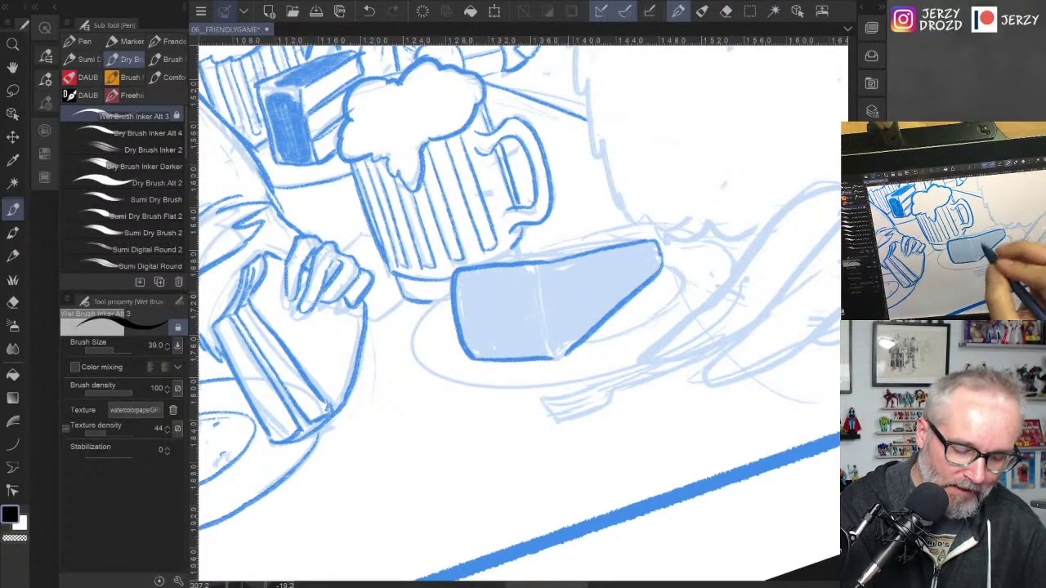
pyautogui.moveTo(467, 267); pyautogui.dragTo(639, 238)
pyautogui.moveTo(544, 262)
pyautogui.mouseDown()
pyautogui.moveTo(632, 240)
pyautogui.moveTo(568, 248)
pyautogui.moveTo(548, 281)
pyautogui.moveTo(556, 314)
pyautogui.moveTo(565, 273)
pyautogui.moveTo(638, 252)
pyautogui.moveTo(654, 327)
pyautogui.moveTo(572, 350)
pyautogui.mouseUp()
# Step: Fill the cake slice's two dark sides with Dry Brush Inker Alt 4, and switch back to Wet Brush Inker Alt 3
pyautogui.click(127, 133)
pyautogui.moveTo(553, 290)
pyautogui.mouseDown()
pyautogui.moveTo(611, 260)
pyautogui.moveTo(662, 274)
pyautogui.moveTo(555, 273)
pyautogui.moveTo(533, 331)
pyautogui.moveTo(494, 277)
pyautogui.moveTo(462, 307)
pyautogui.moveTo(482, 335)
pyautogui.mouseUp()
pyautogui.moveTo(491, 286)
pyautogui.mouseDown()
pyautogui.moveTo(539, 351)
pyautogui.moveTo(465, 339)
pyautogui.moveTo(511, 355)
pyautogui.moveTo(489, 356)
pyautogui.mouseUp()
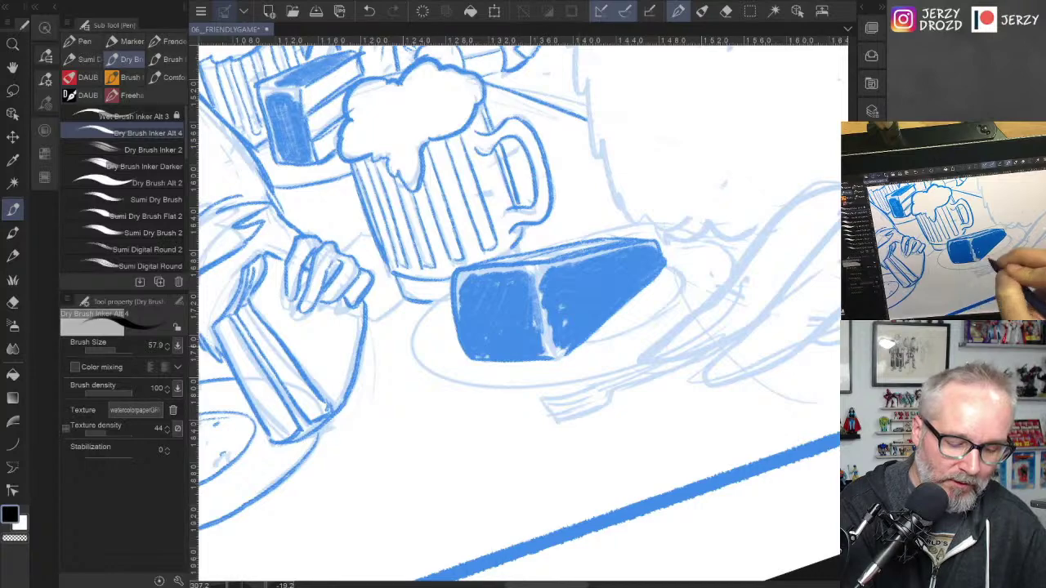
pyautogui.click(123, 116)
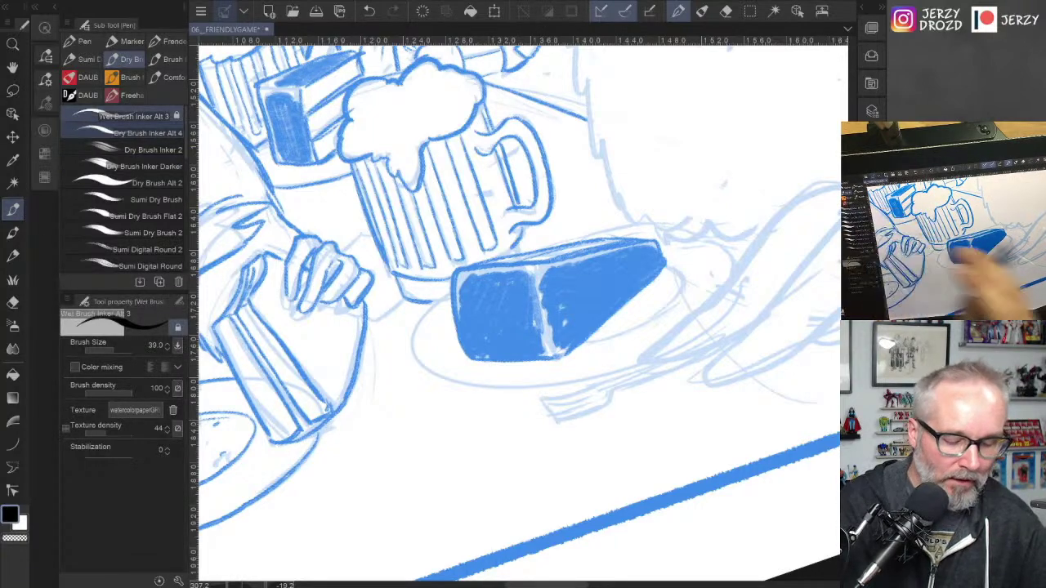
# Step: Review the whole page, comparing the lower panel's linework with the finished panel above and the rough door scene
pyautogui.scroll(-6, 621, 360)
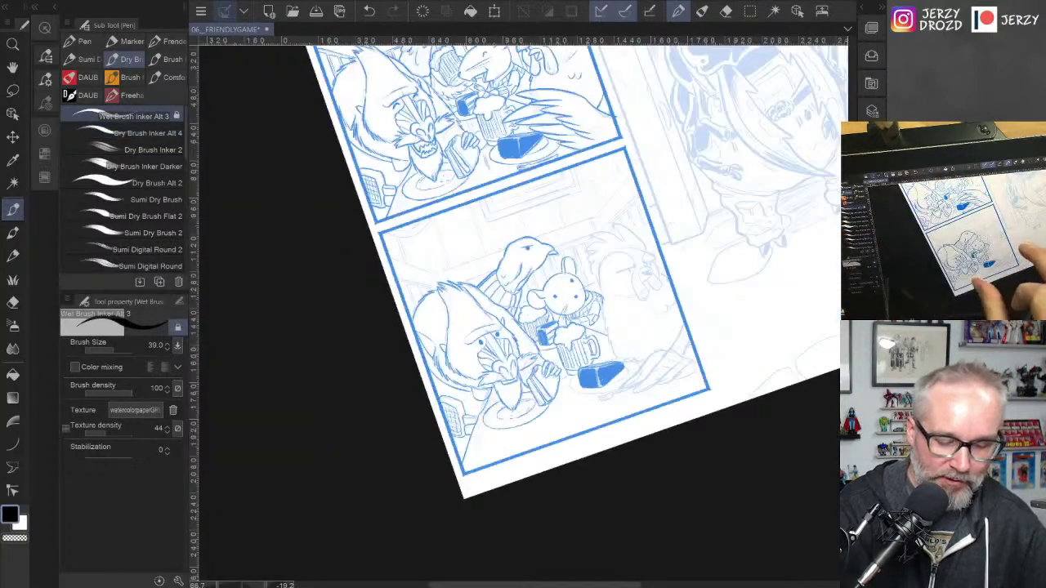
pyautogui.moveTo(662, 327); pyautogui.dragTo(524, 452)
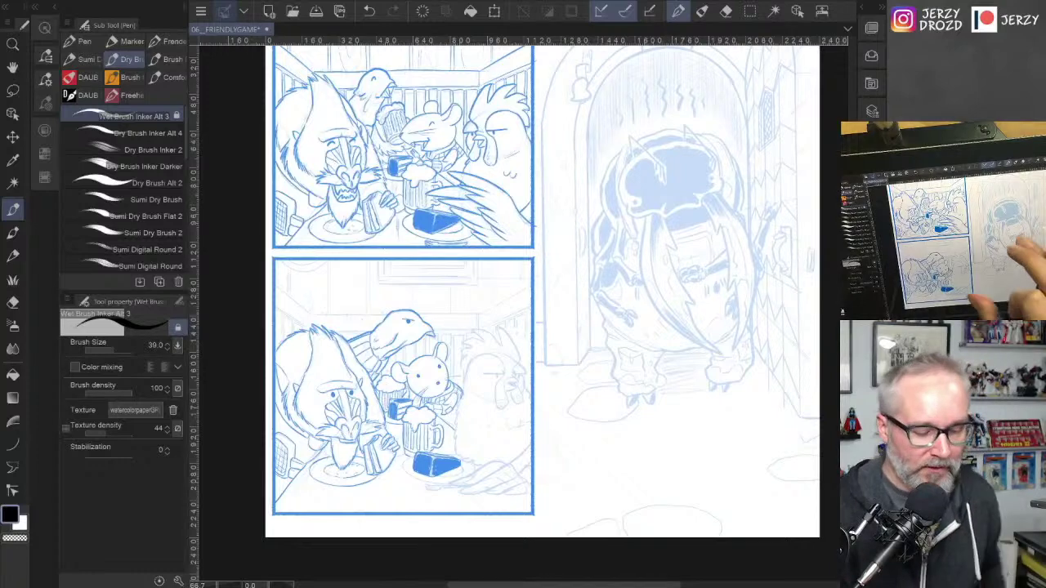
pyautogui.scroll(-1, 622, 401)
pyautogui.moveTo(670, 294); pyautogui.dragTo(652, 315)
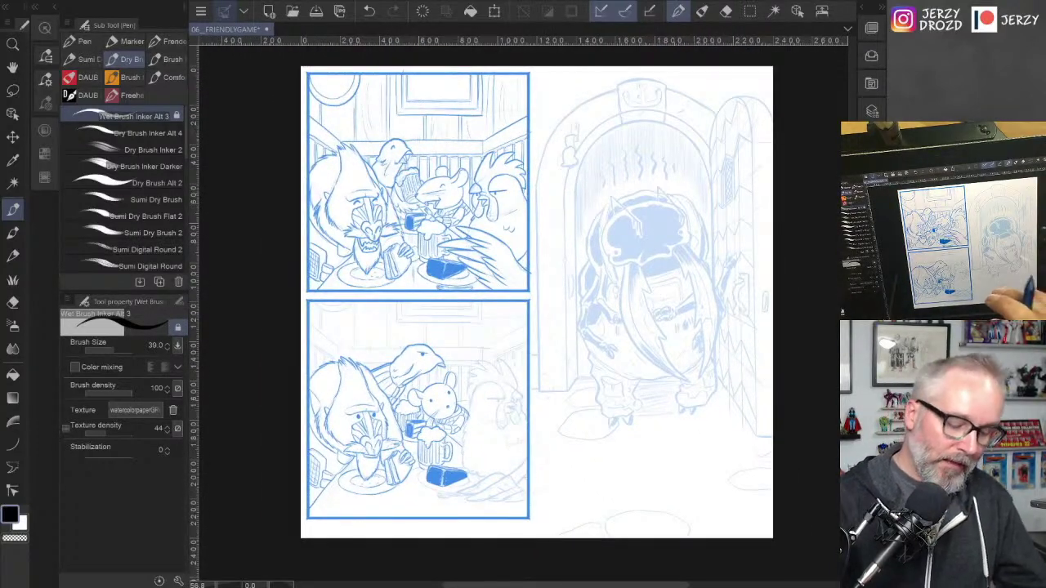
pyautogui.moveTo(670, 295)
pyautogui.mouseDown()
pyautogui.moveTo(694, 261)
pyautogui.moveTo(686, 305)
pyautogui.moveTo(674, 298)
pyautogui.mouseUp()
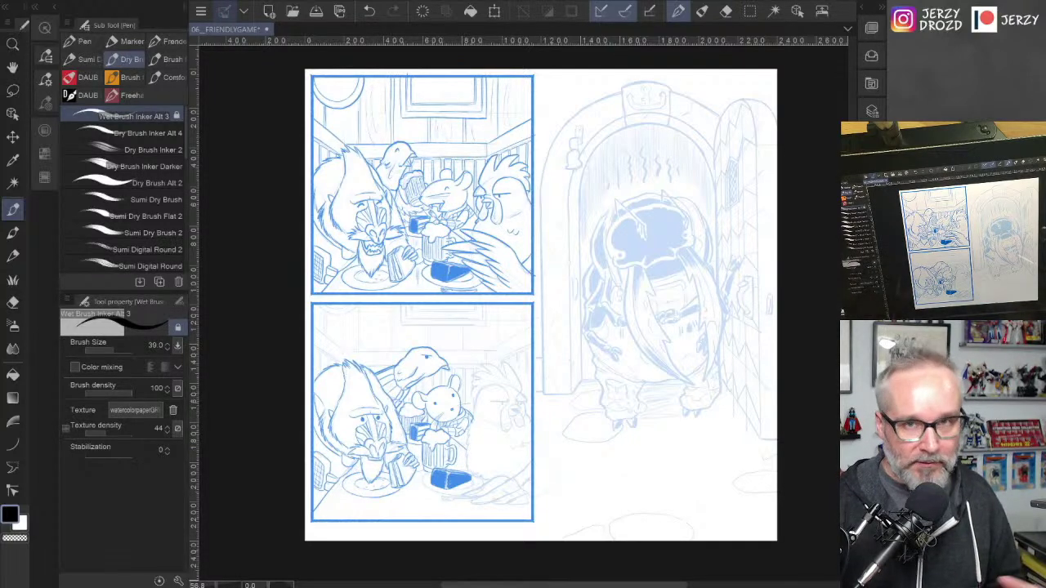
pyautogui.scroll(3, 521, 423)
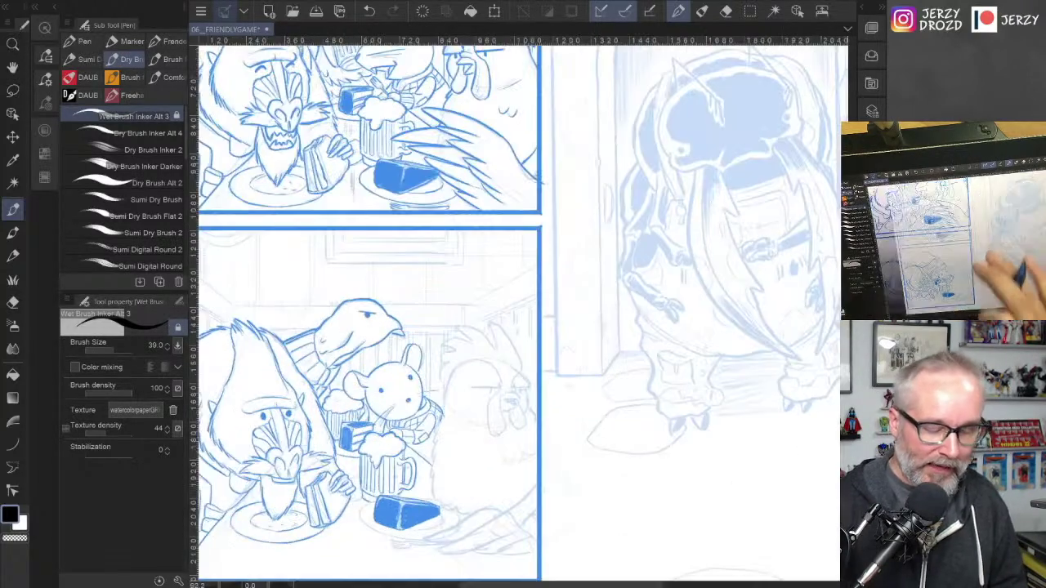
pyautogui.moveTo(695, 327); pyautogui.dragTo(555, 382)
pyautogui.scroll(-2, 675, 352)
pyautogui.scroll(-1, 701, 364)
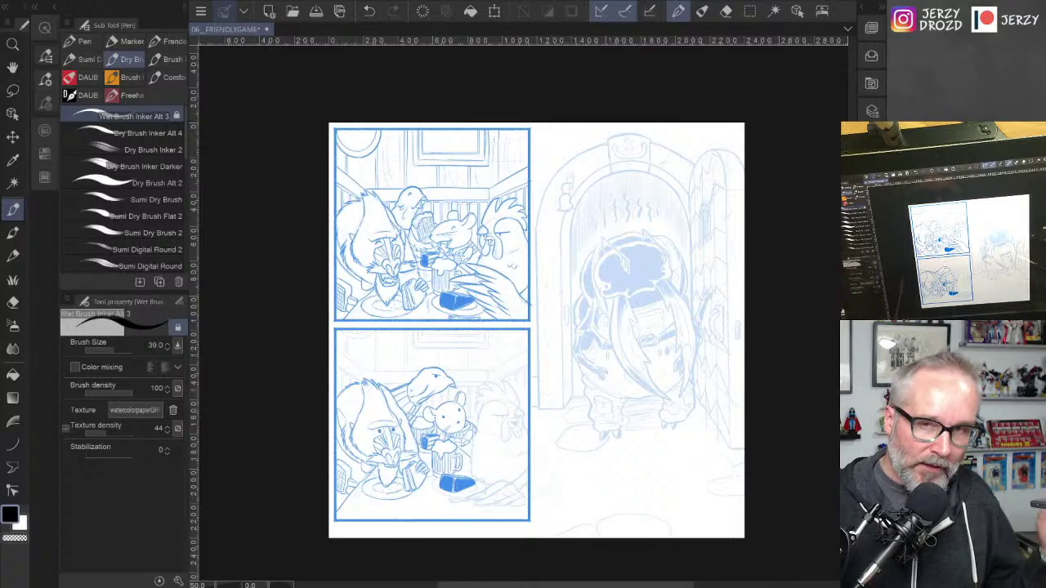
pyautogui.moveTo(621, 327); pyautogui.dragTo(595, 310)
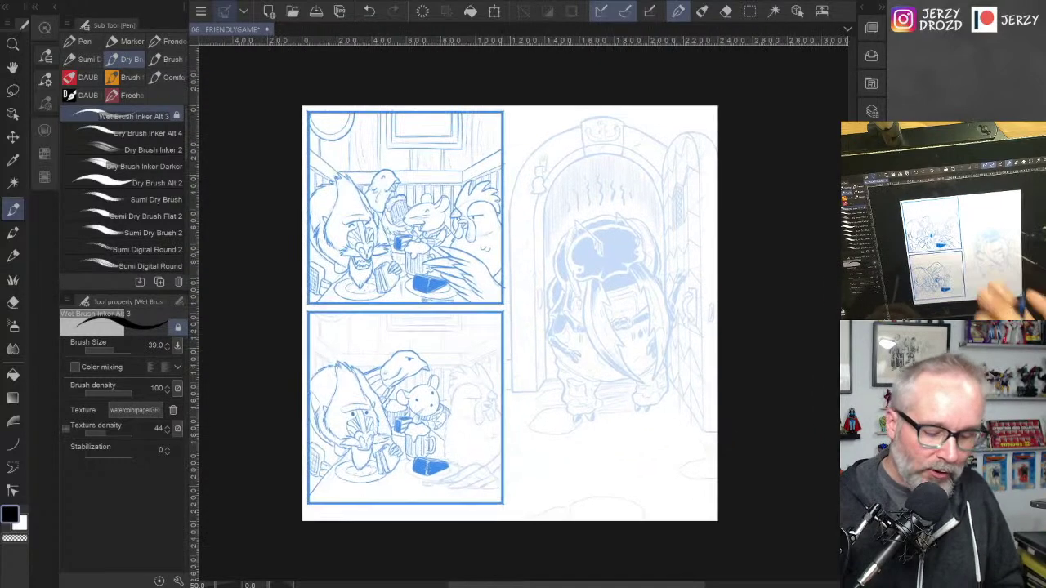
# Step: Make both Lettering folders within the Pencils folder visible to show the page's dialogue and sound effects
pyautogui.click(862, 6)
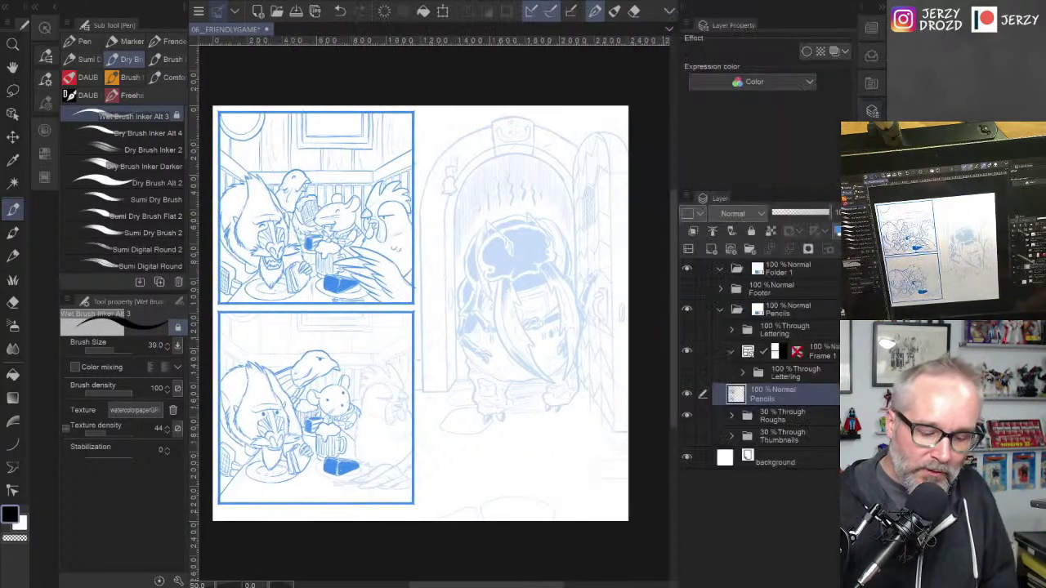
pyautogui.click(687, 329)
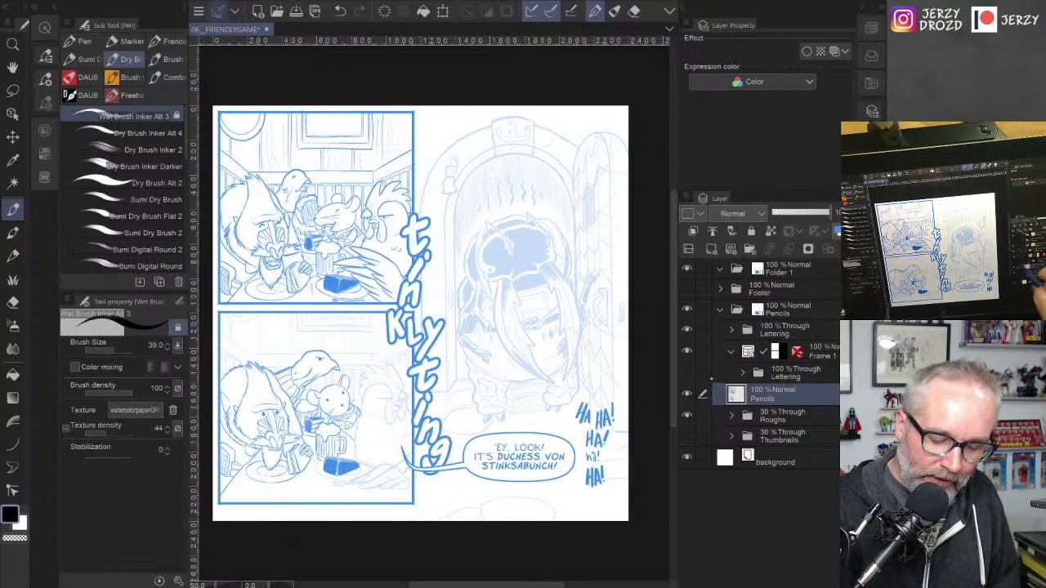
pyautogui.click(687, 372)
pyautogui.moveTo(420, 313); pyautogui.dragTo(454, 323)
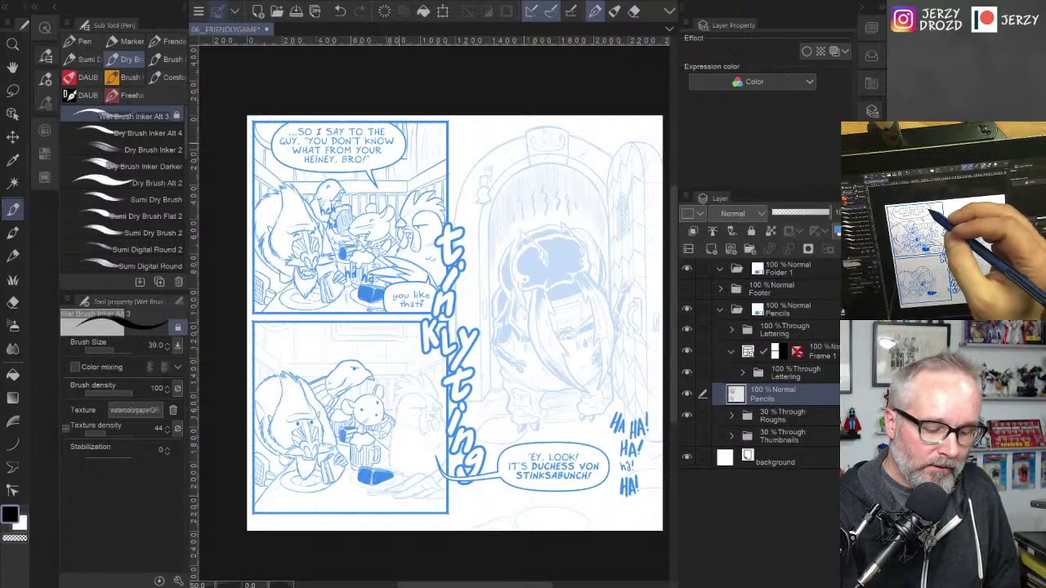
# Step: Create a new raster layer for markup and move it above Folder 1 at the top of the layer stack
pyautogui.click(799, 270)
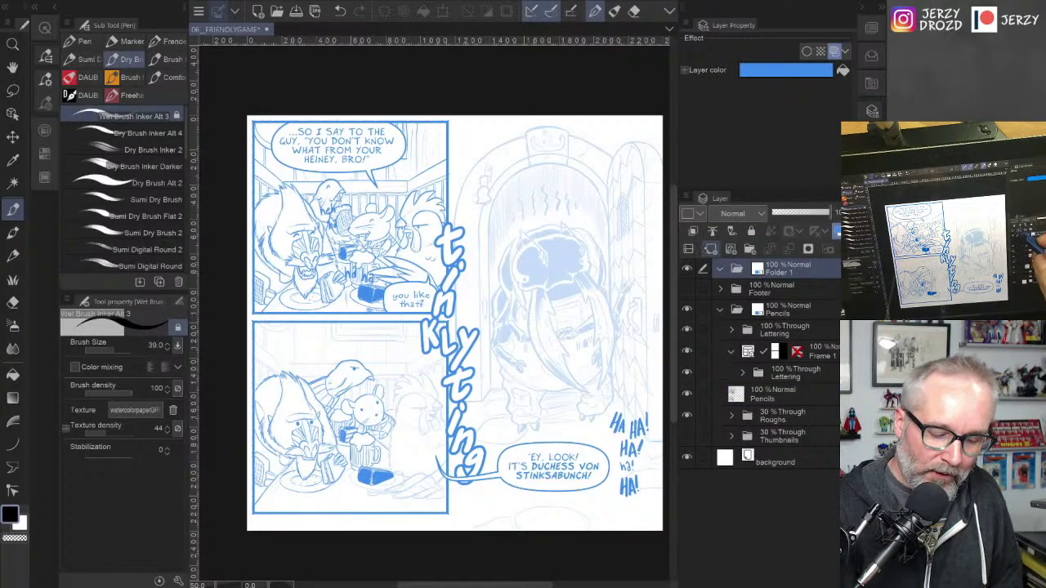
pyautogui.click(711, 248)
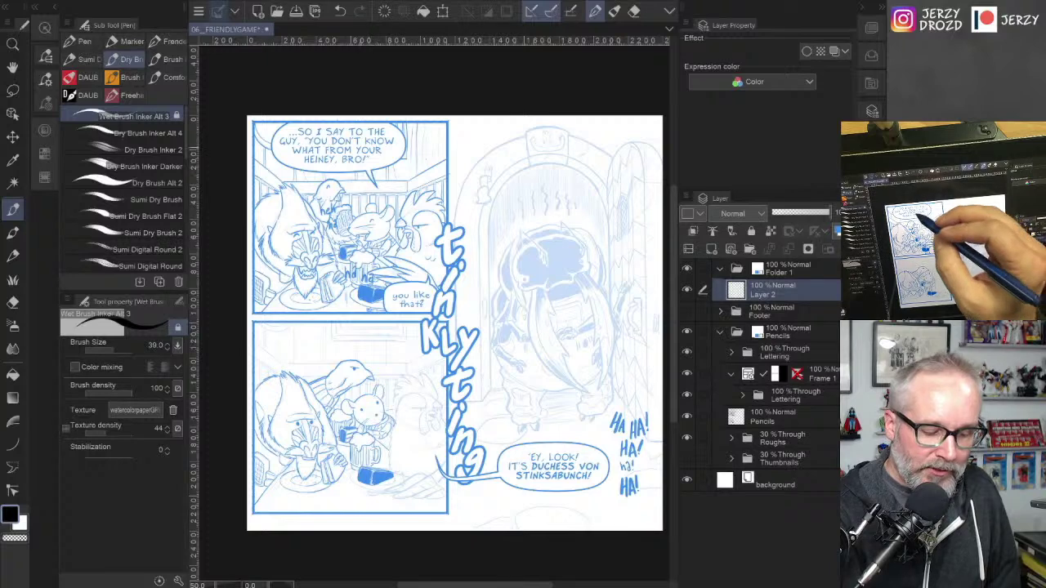
pyautogui.moveTo(330, 124)
pyautogui.mouseDown()
pyautogui.moveTo(348, 177)
pyautogui.moveTo(306, 122)
pyautogui.mouseUp()
pyautogui.click(340, 12)
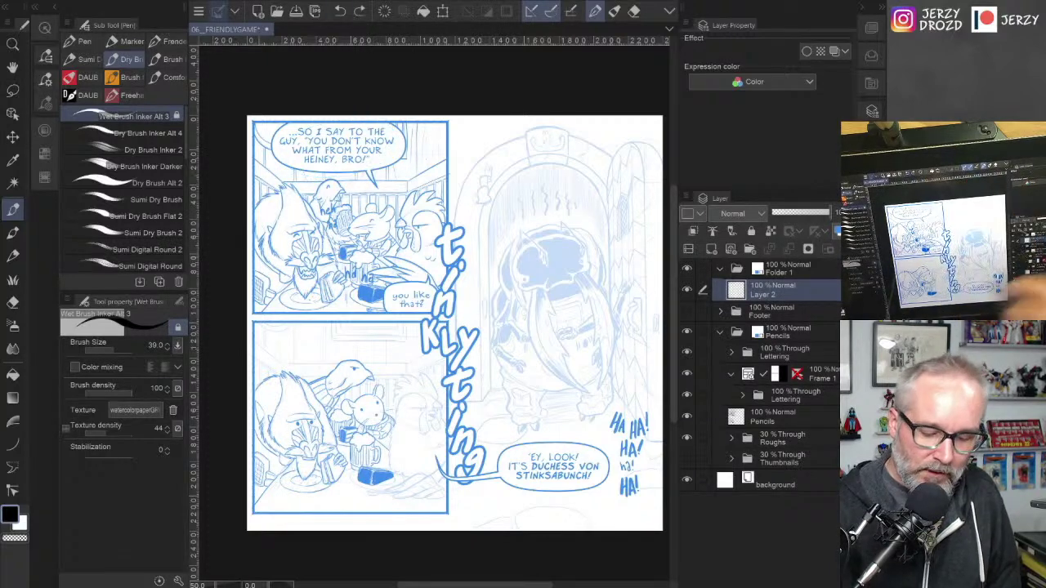
pyautogui.moveTo(813, 269); pyautogui.dragTo(813, 267)
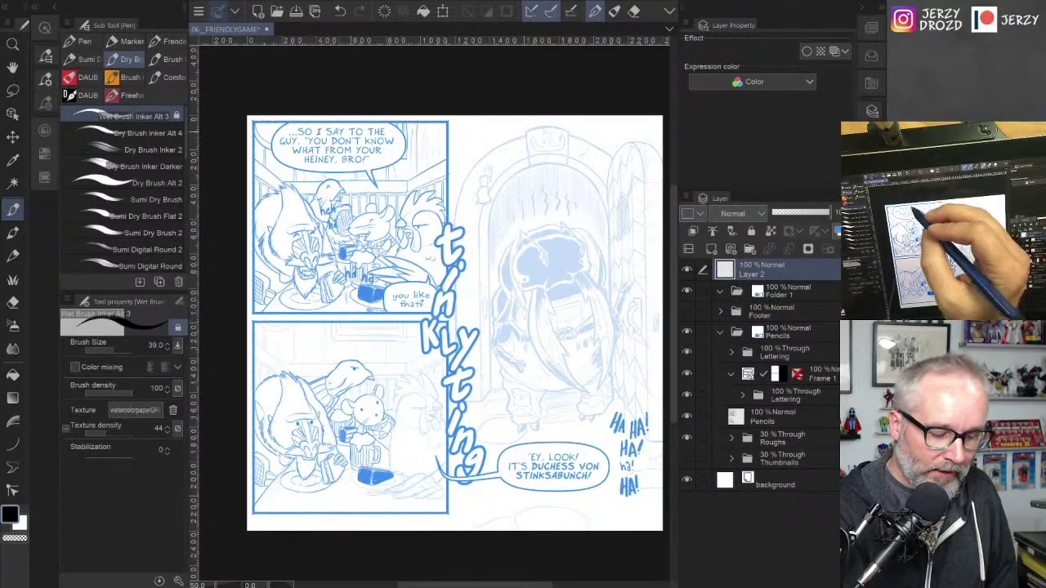
# Step: Circle the upper panel's two balloons, the tinkly-ting sound effect and the Duchess balloon in black, linking them in reading order
pyautogui.moveTo(326, 191)
pyautogui.mouseDown()
pyautogui.moveTo(360, 186)
pyautogui.moveTo(409, 275)
pyautogui.moveTo(464, 283)
pyautogui.moveTo(468, 270)
pyautogui.moveTo(472, 466)
pyautogui.mouseUp()
pyautogui.moveTo(433, 315)
pyautogui.mouseDown()
pyautogui.moveTo(452, 471)
pyautogui.moveTo(487, 484)
pyautogui.mouseUp()
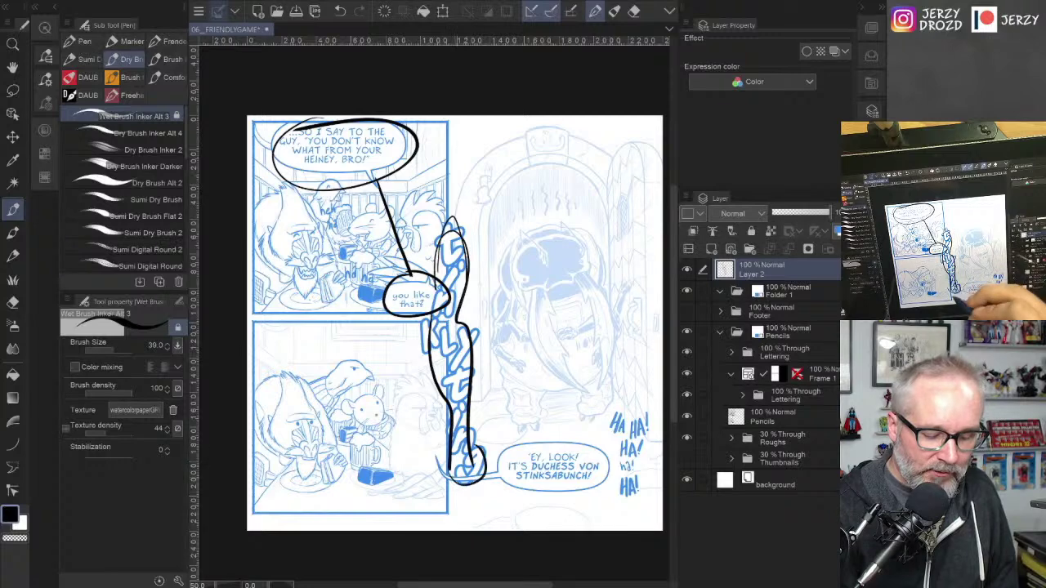
pyautogui.moveTo(432, 441)
pyautogui.mouseDown()
pyautogui.moveTo(441, 477)
pyautogui.moveTo(497, 489)
pyautogui.moveTo(644, 474)
pyautogui.moveTo(495, 441)
pyautogui.mouseUp()
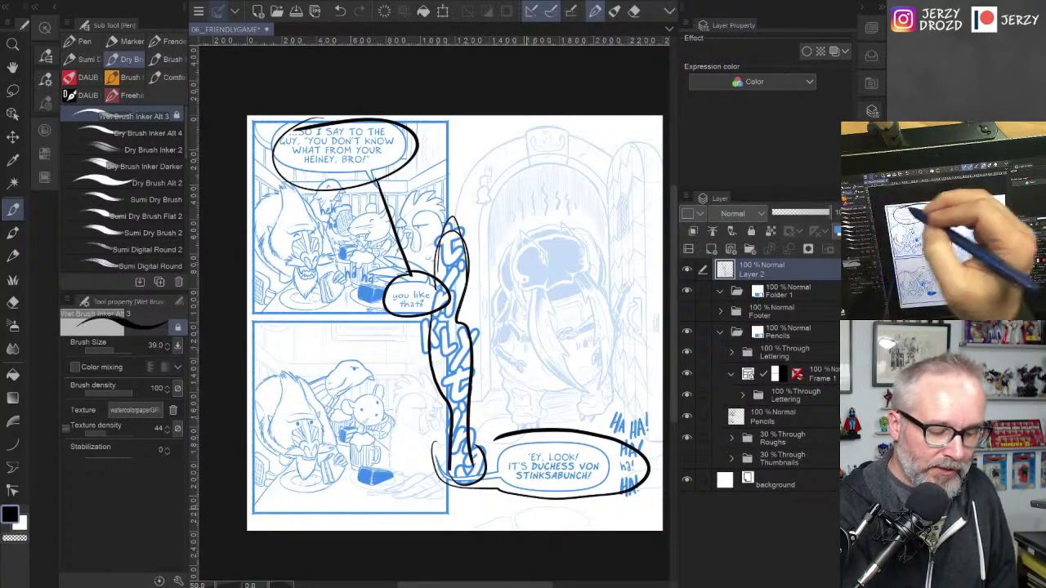
# Step: In bright red, draw an arrow from the first balloon through the lower panel to the door scene, and clear the markup
pyautogui.click(45, 130)
pyautogui.click(83, 65)
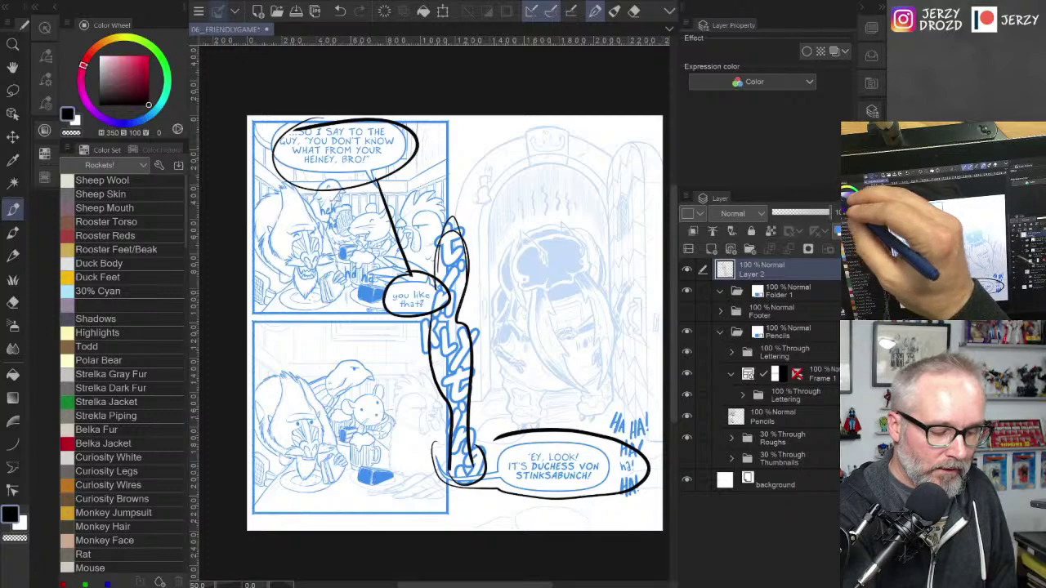
pyautogui.moveTo(130, 74); pyautogui.dragTo(149, 55)
pyautogui.moveTo(337, 146)
pyautogui.mouseDown()
pyautogui.moveTo(353, 430)
pyautogui.moveTo(561, 327)
pyautogui.mouseUp()
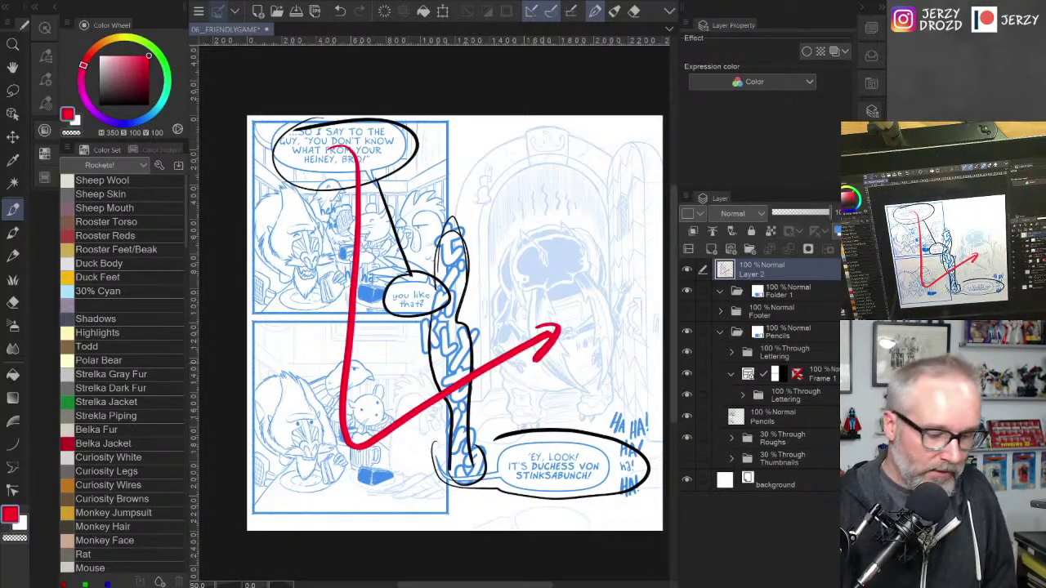
pyautogui.click(384, 11)
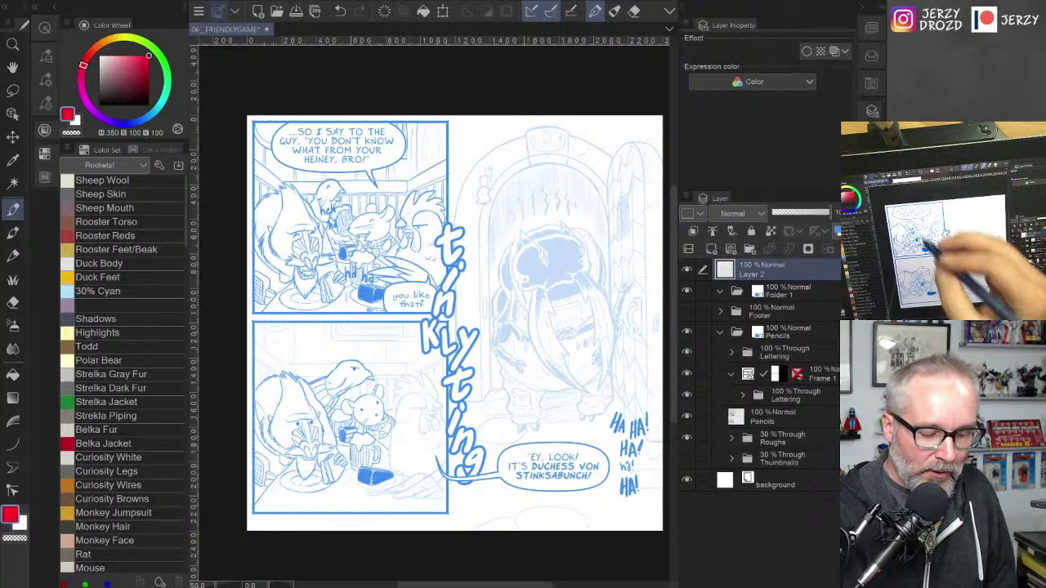
# Step: Circle and link the upper group, the door figure's head, the lower mouse and the Duchess balloon in red, and clear the markup
pyautogui.moveTo(336, 151); pyautogui.dragTo(378, 149)
pyautogui.moveTo(401, 214); pyautogui.dragTo(535, 237)
pyautogui.moveTo(543, 273)
pyautogui.mouseDown()
pyautogui.moveTo(354, 405)
pyautogui.moveTo(353, 384)
pyautogui.mouseUp()
pyautogui.moveTo(381, 429); pyautogui.dragTo(541, 467)
pyautogui.moveTo(549, 443)
pyautogui.mouseDown()
pyautogui.moveTo(595, 492)
pyautogui.moveTo(546, 442)
pyautogui.mouseUp()
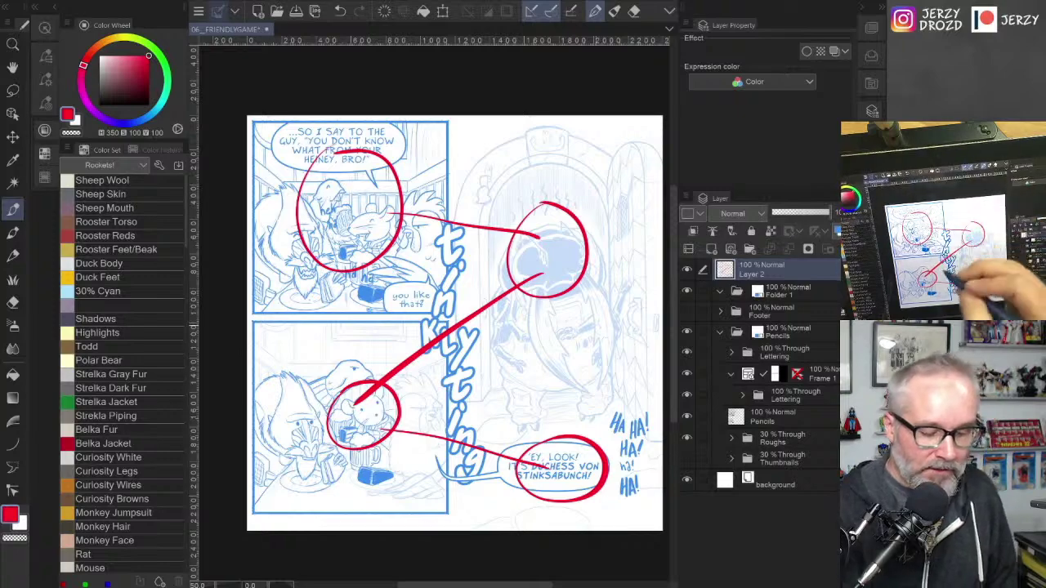
pyautogui.moveTo(455, 343)
pyautogui.mouseDown()
pyautogui.moveTo(442, 184)
pyautogui.moveTo(451, 349)
pyautogui.mouseUp()
pyautogui.click(383, 12)
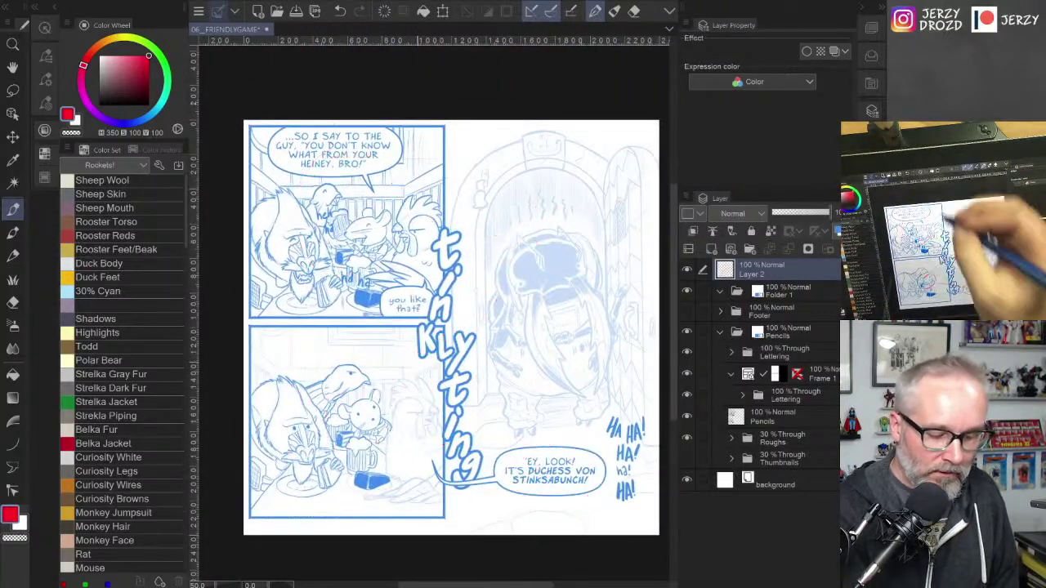
# Step: Outline and link the upper panel, door figure, lower panel and Duchess balloon in red, and clear the markup
pyautogui.moveTo(270, 147)
pyautogui.mouseDown()
pyautogui.moveTo(296, 304)
pyautogui.moveTo(428, 263)
pyautogui.moveTo(369, 134)
pyautogui.moveTo(266, 151)
pyautogui.mouseUp()
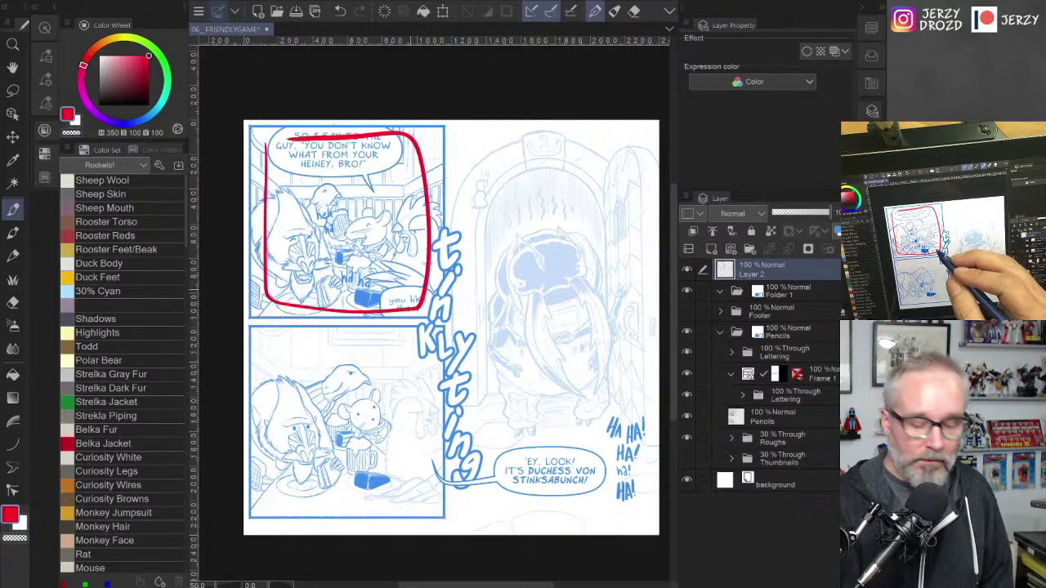
pyautogui.moveTo(411, 219); pyautogui.dragTo(536, 261)
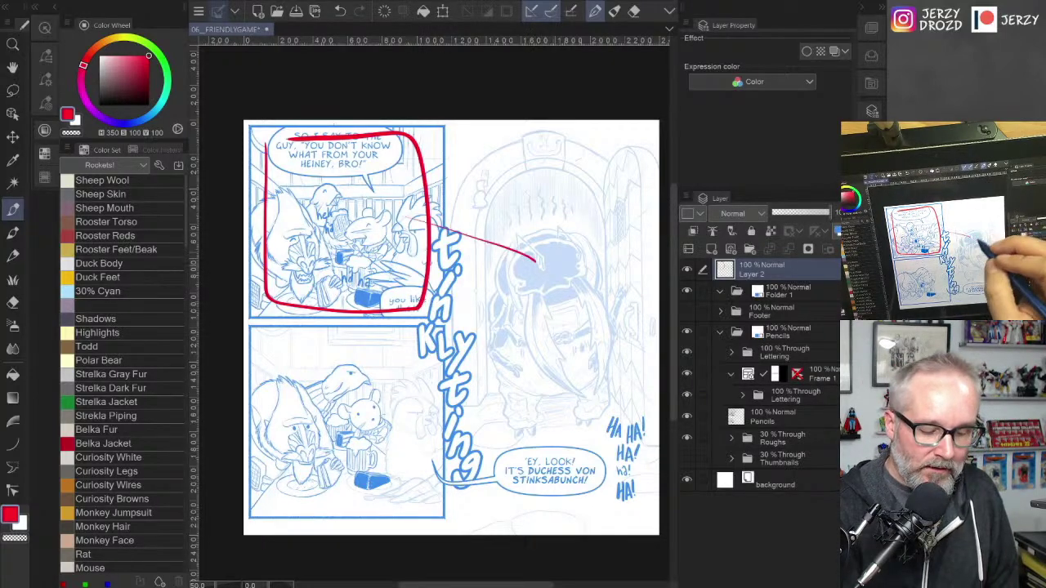
pyautogui.moveTo(379, 258); pyautogui.dragTo(535, 283)
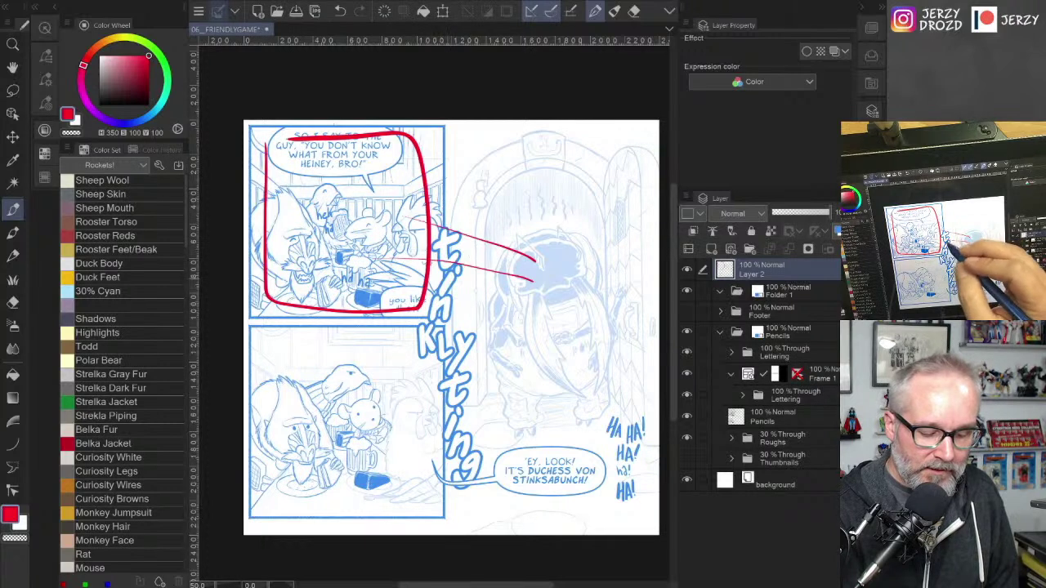
pyautogui.moveTo(609, 269)
pyautogui.mouseDown()
pyautogui.moveTo(481, 260)
pyautogui.moveTo(605, 265)
pyautogui.mouseUp()
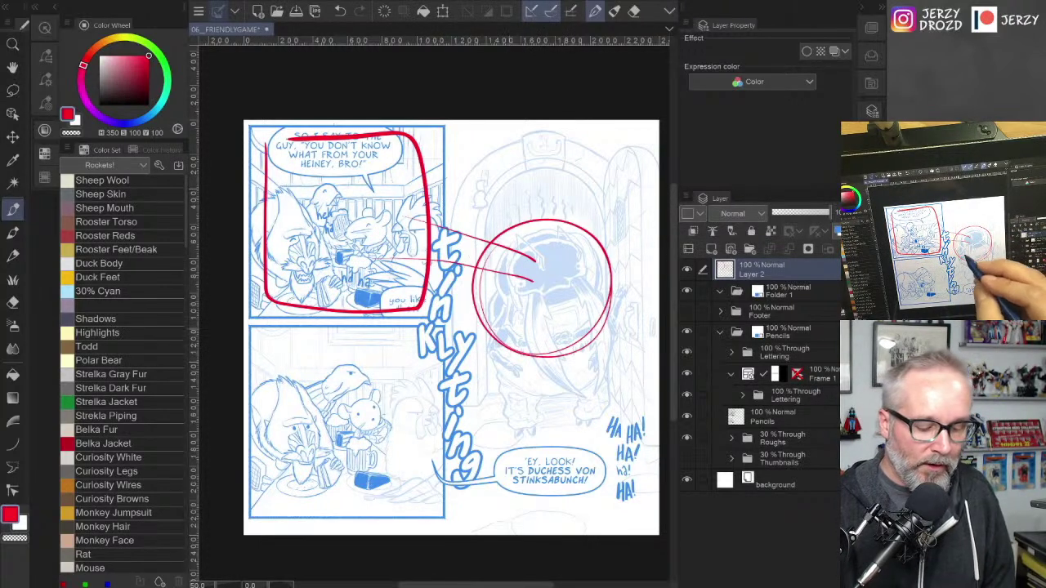
pyautogui.moveTo(518, 319)
pyautogui.mouseDown()
pyautogui.moveTo(412, 359)
pyautogui.moveTo(393, 513)
pyautogui.moveTo(457, 335)
pyautogui.mouseUp()
pyautogui.moveTo(458, 448)
pyautogui.mouseDown()
pyautogui.moveTo(519, 461)
pyautogui.moveTo(487, 457)
pyautogui.moveTo(544, 437)
pyautogui.mouseUp()
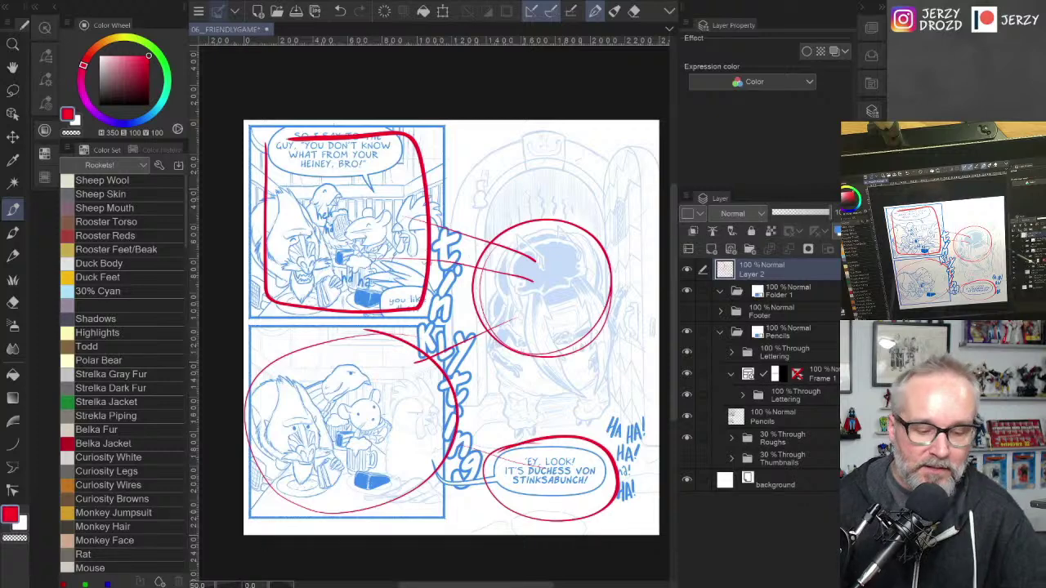
pyautogui.click(384, 11)
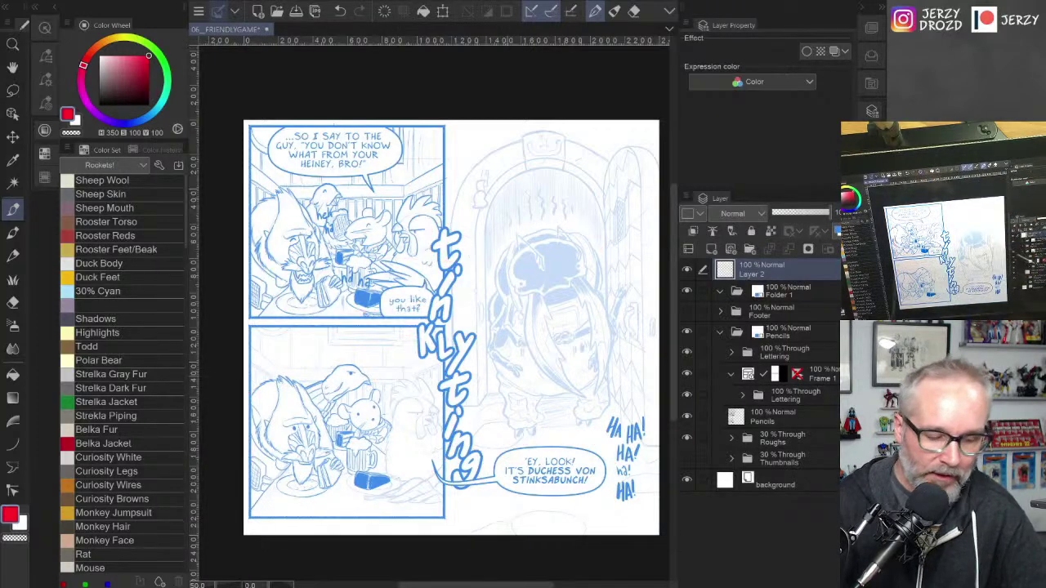
# Step: Restore black as the drawing colour and delete the temporary markup layer
pyautogui.click(101, 104)
pyautogui.click(45, 130)
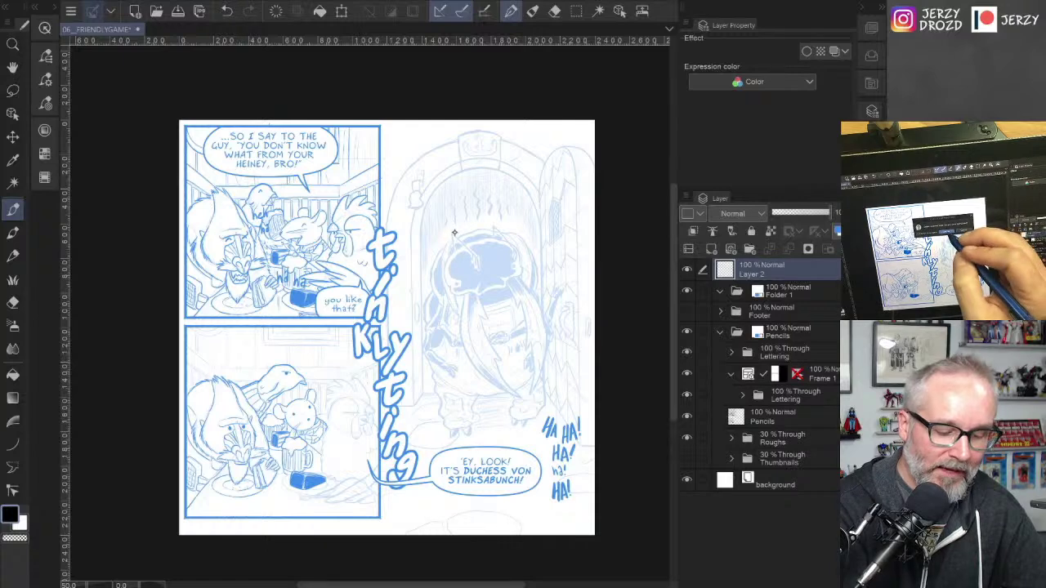
pyautogui.click(459, 232)
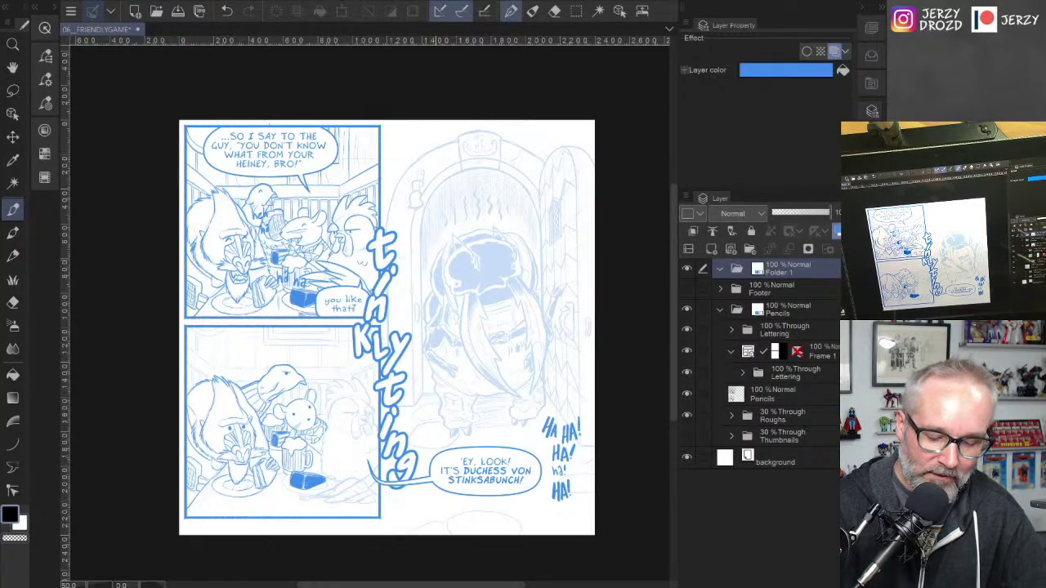
# Step: Select the Pencils drawing layer and save the page
pyautogui.click(801, 398)
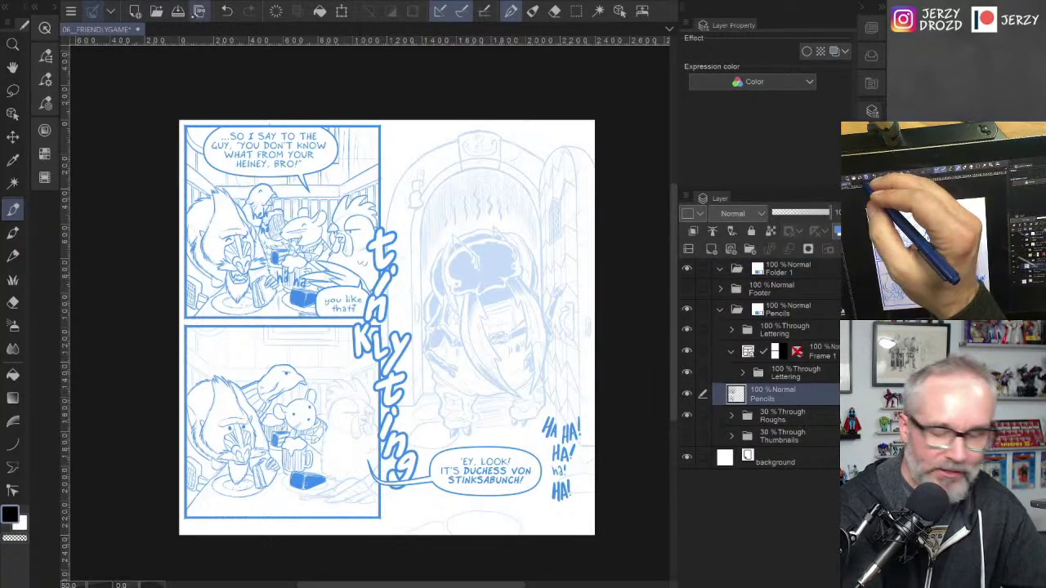
pyautogui.hotkey('ctrl', 's')
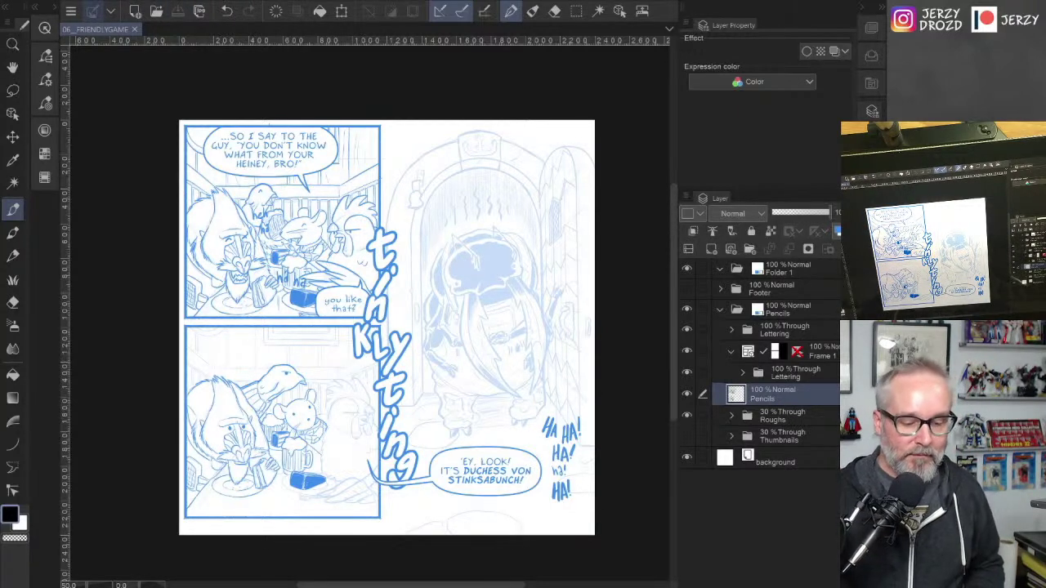
pyautogui.moveTo(536, 135); pyautogui.dragTo(513, 214)
pyautogui.moveTo(508, 165)
pyautogui.mouseDown()
pyautogui.moveTo(513, 214)
pyautogui.moveTo(549, 185)
pyautogui.mouseUp()
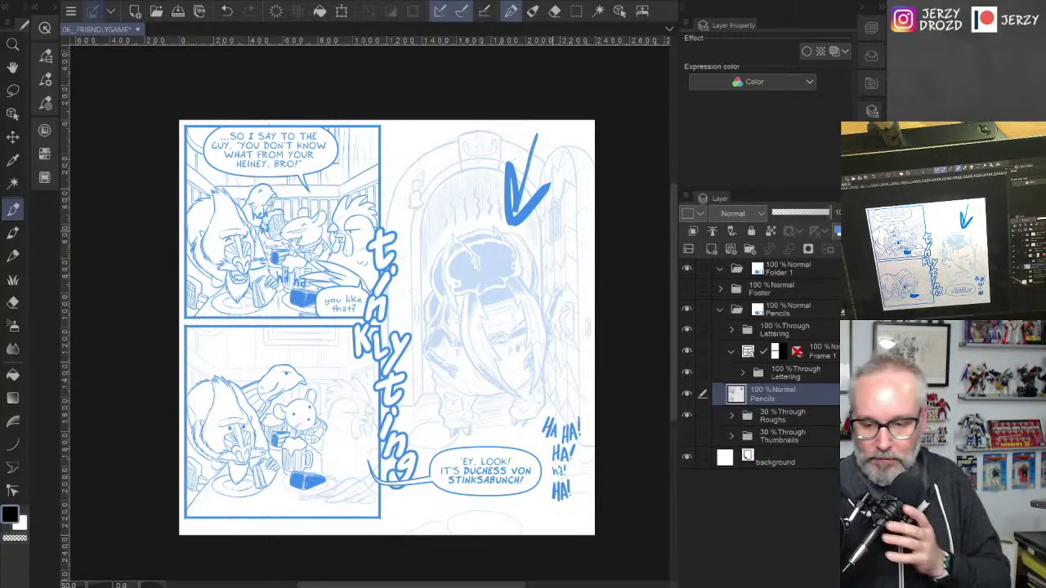
pyautogui.hotkey('ctrl', 'z')
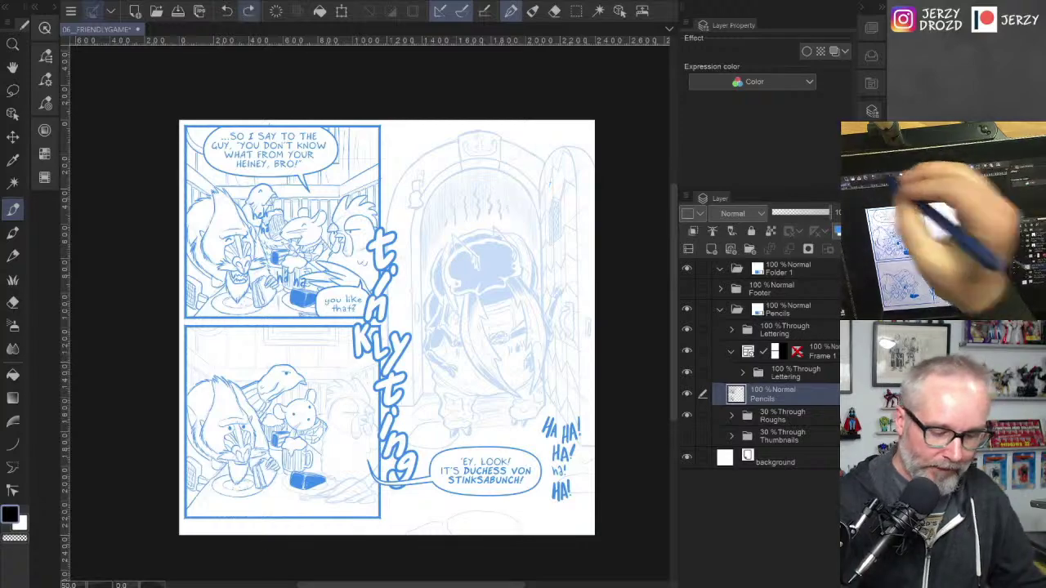
# Step: Hide both Lettering folders to uncover the lower panel's rough rooster, and collapse the layer panels to widen the canvas
pyautogui.moveTo(386, 327); pyautogui.dragTo(490, 273)
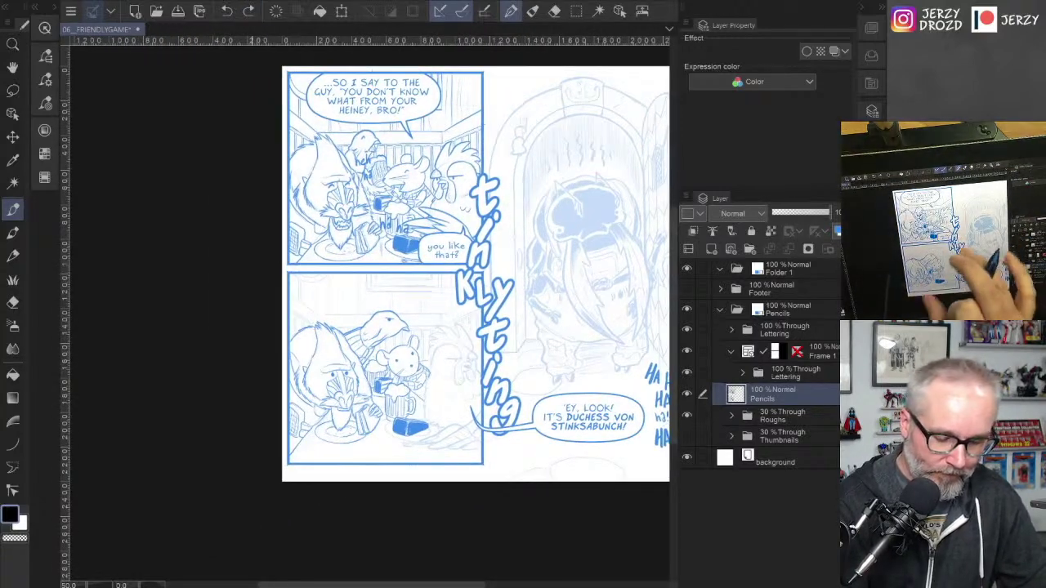
pyautogui.scroll(6, 456, 403)
pyautogui.moveTo(503, 233); pyautogui.dragTo(413, 261)
pyautogui.click(687, 330)
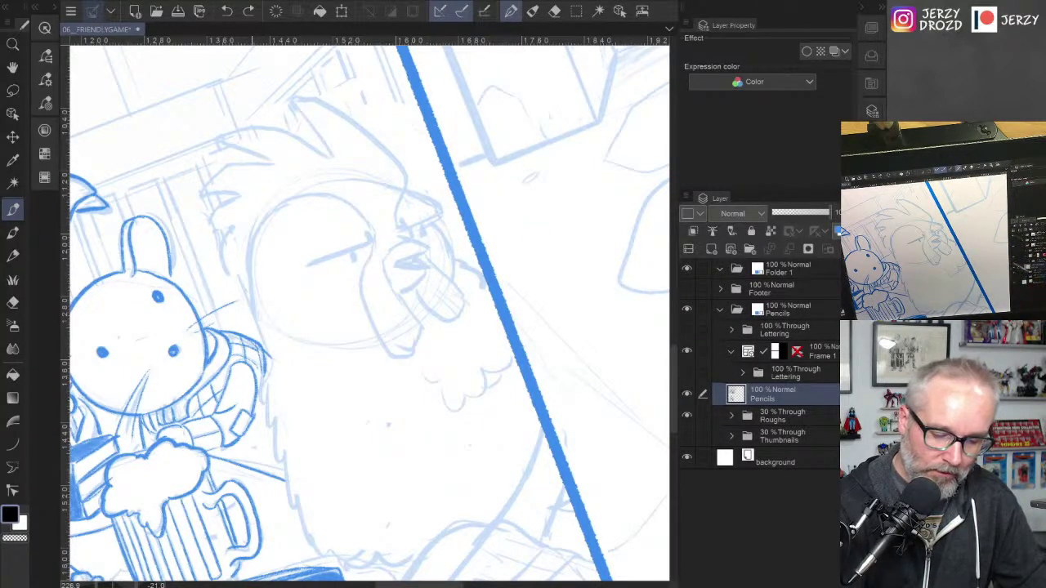
pyautogui.click(871, 111)
# Step: Draw the rooster's half-closed eyes and small beak over the rough, cleaning up around the beak with the eraser
pyautogui.moveTo(398, 266)
pyautogui.mouseDown()
pyautogui.moveTo(460, 232)
pyautogui.moveTo(443, 260)
pyautogui.mouseUp()
pyautogui.moveTo(490, 221); pyautogui.dragTo(529, 213)
pyautogui.moveTo(511, 224)
pyautogui.mouseDown()
pyautogui.moveTo(514, 270)
pyautogui.moveTo(495, 291)
pyautogui.mouseUp()
pyautogui.moveTo(479, 250)
pyautogui.mouseDown()
pyautogui.moveTo(502, 230)
pyautogui.moveTo(482, 232)
pyautogui.mouseUp()
pyautogui.press('e')
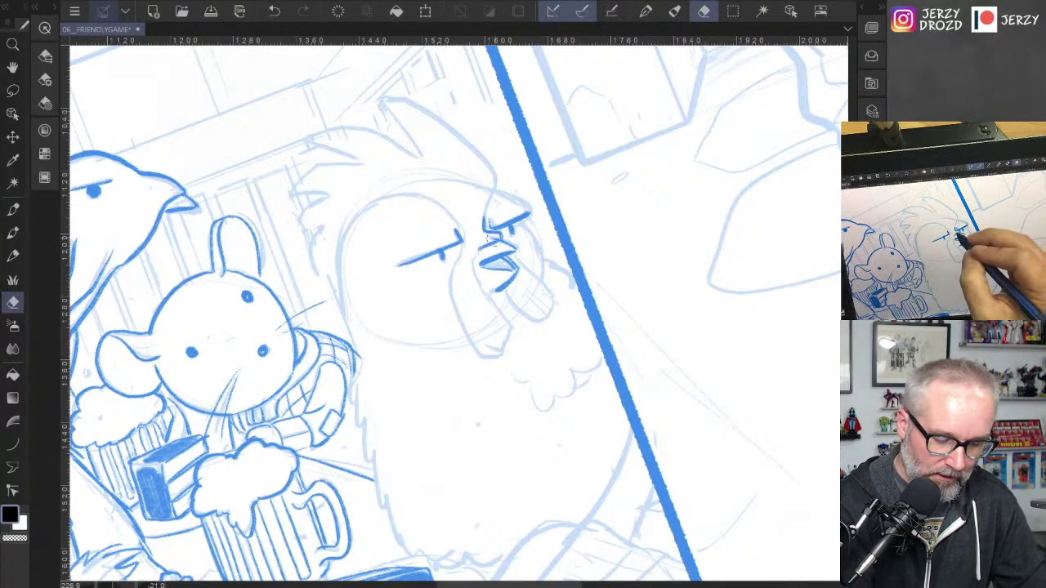
pyautogui.click(12, 209)
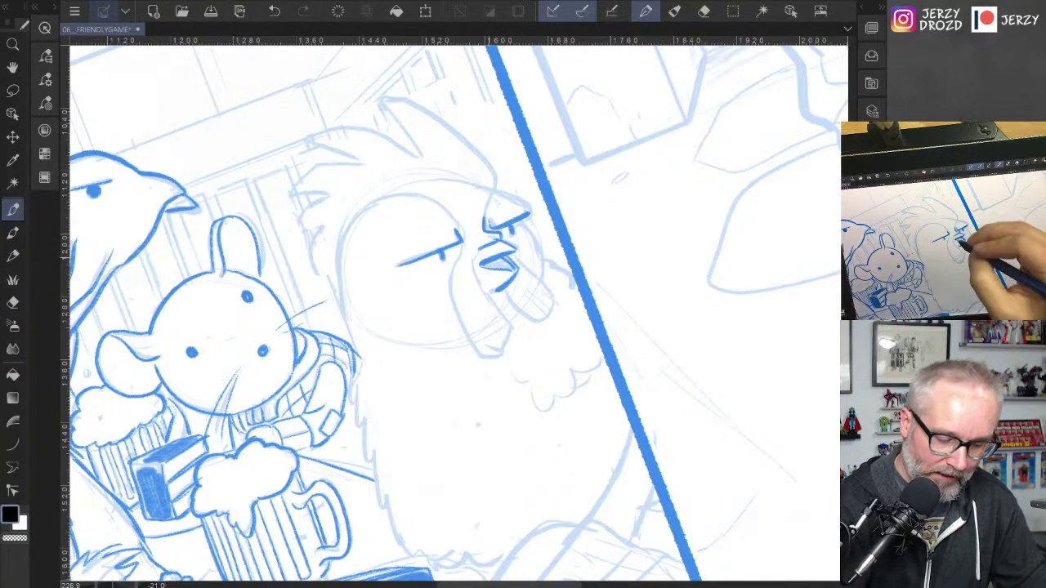
# Step: Outline the rooster's two hanging wattles below the beak, undoing a stray stroke
pyautogui.moveTo(482, 251)
pyautogui.mouseDown()
pyautogui.moveTo(476, 263)
pyautogui.moveTo(513, 320)
pyautogui.moveTo(507, 358)
pyautogui.moveTo(464, 252)
pyautogui.moveTo(467, 346)
pyautogui.moveTo(502, 360)
pyautogui.mouseUp()
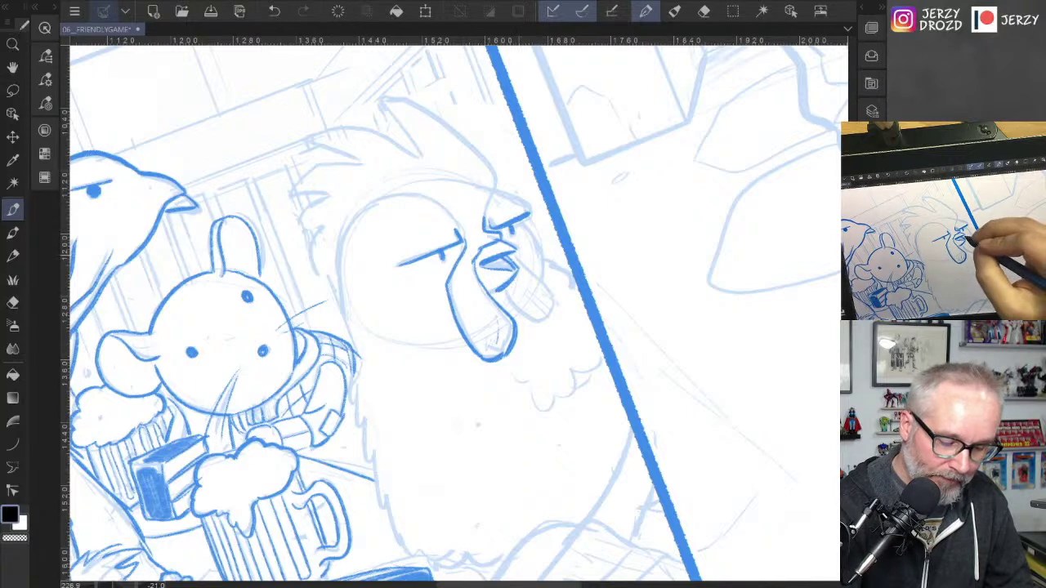
pyautogui.moveTo(518, 256)
pyautogui.mouseDown()
pyautogui.moveTo(554, 290)
pyautogui.moveTo(552, 322)
pyautogui.moveTo(559, 293)
pyautogui.mouseUp()
pyautogui.click(275, 11)
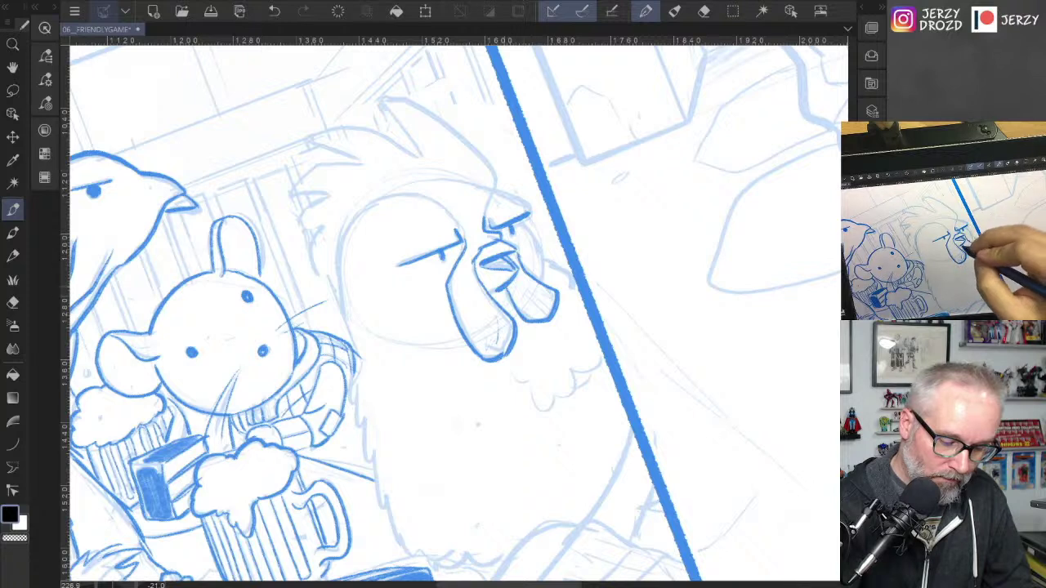
# Step: Outline the far side of the rooster's face, the spiky comb and the rounded curve around the near eye
pyautogui.moveTo(530, 212)
pyautogui.mouseDown()
pyautogui.moveTo(496, 206)
pyautogui.moveTo(546, 281)
pyautogui.mouseUp()
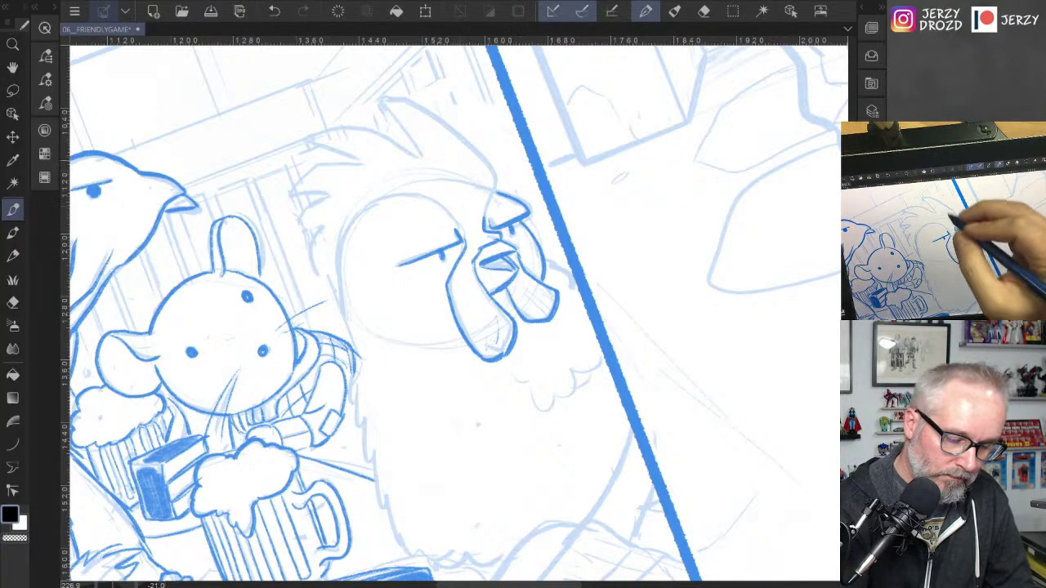
pyautogui.moveTo(494, 222)
pyautogui.mouseDown()
pyautogui.moveTo(495, 175)
pyautogui.moveTo(424, 107)
pyautogui.moveTo(377, 98)
pyautogui.moveTo(421, 157)
pyautogui.moveTo(388, 134)
pyautogui.moveTo(307, 139)
pyautogui.moveTo(373, 167)
pyautogui.moveTo(291, 194)
pyautogui.moveTo(332, 192)
pyautogui.moveTo(311, 244)
pyautogui.moveTo(336, 302)
pyautogui.mouseUp()
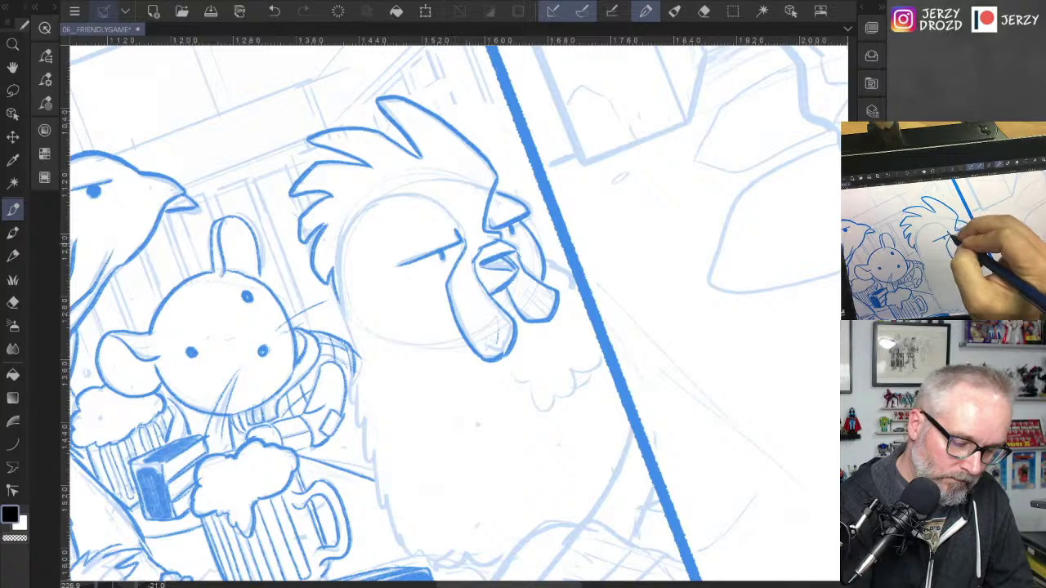
pyautogui.moveTo(464, 242)
pyautogui.mouseDown()
pyautogui.moveTo(442, 209)
pyautogui.moveTo(407, 193)
pyautogui.moveTo(344, 231)
pyautogui.moveTo(335, 291)
pyautogui.mouseUp()
# Step: Draw the rooster's scalloped chest feathers below the wattles and the small feather tip beside the panel border
pyautogui.moveTo(719, 385); pyautogui.dragTo(737, 347)
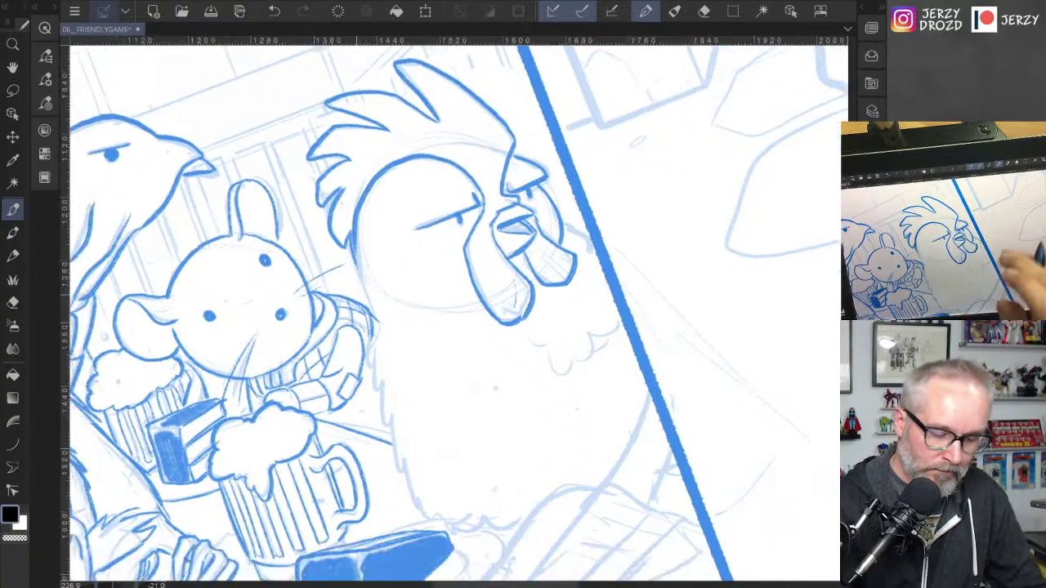
pyautogui.moveTo(532, 340)
pyautogui.mouseDown()
pyautogui.moveTo(552, 353)
pyautogui.moveTo(598, 351)
pyautogui.moveTo(613, 323)
pyautogui.mouseUp()
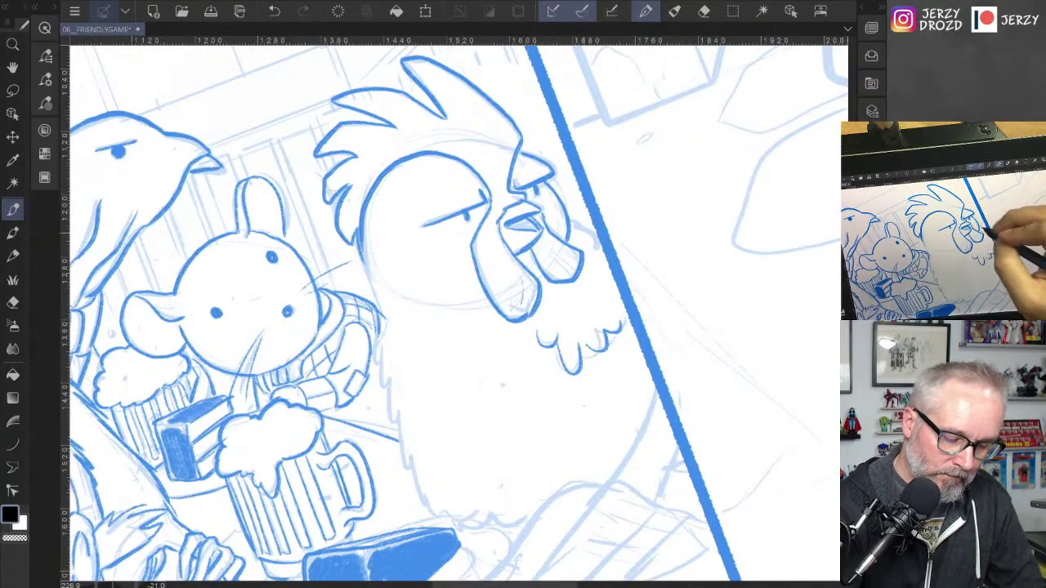
pyautogui.moveTo(571, 218); pyautogui.dragTo(596, 243)
# Step: Draw the rooster's back as a ragged feathered edge and continue it along the underside behind the cake slice
pyautogui.moveTo(362, 246); pyautogui.dragTo(400, 428)
pyautogui.moveTo(391, 351); pyautogui.dragTo(407, 384)
pyautogui.moveTo(403, 390)
pyautogui.mouseDown()
pyautogui.moveTo(417, 420)
pyautogui.moveTo(412, 474)
pyautogui.moveTo(438, 514)
pyautogui.mouseUp()
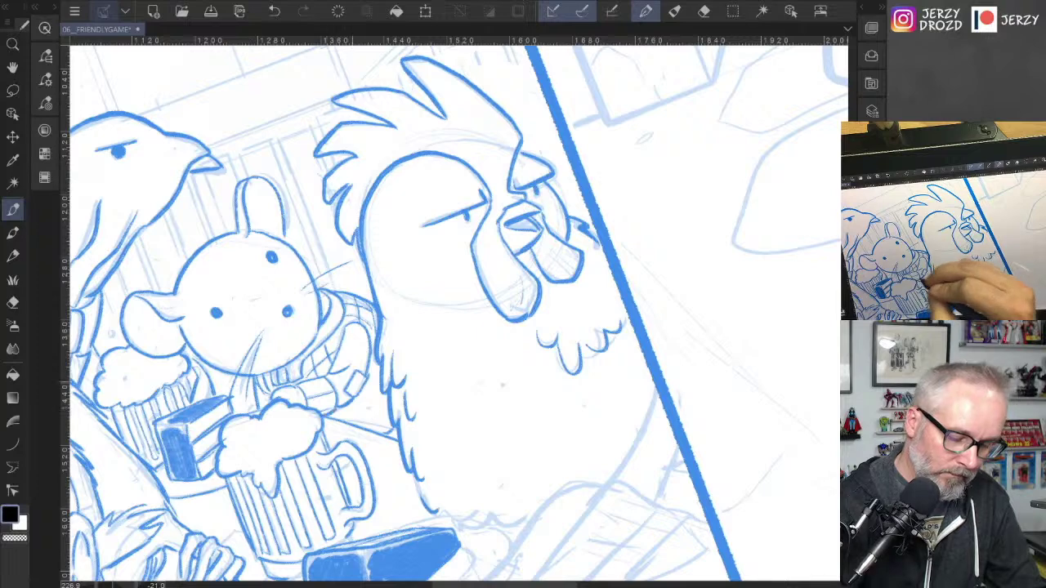
pyautogui.moveTo(572, 409); pyautogui.dragTo(556, 316)
pyautogui.moveTo(400, 384)
pyautogui.mouseDown()
pyautogui.moveTo(431, 423)
pyautogui.moveTo(469, 432)
pyautogui.moveTo(513, 418)
pyautogui.moveTo(514, 406)
pyautogui.moveTo(528, 411)
pyautogui.mouseUp()
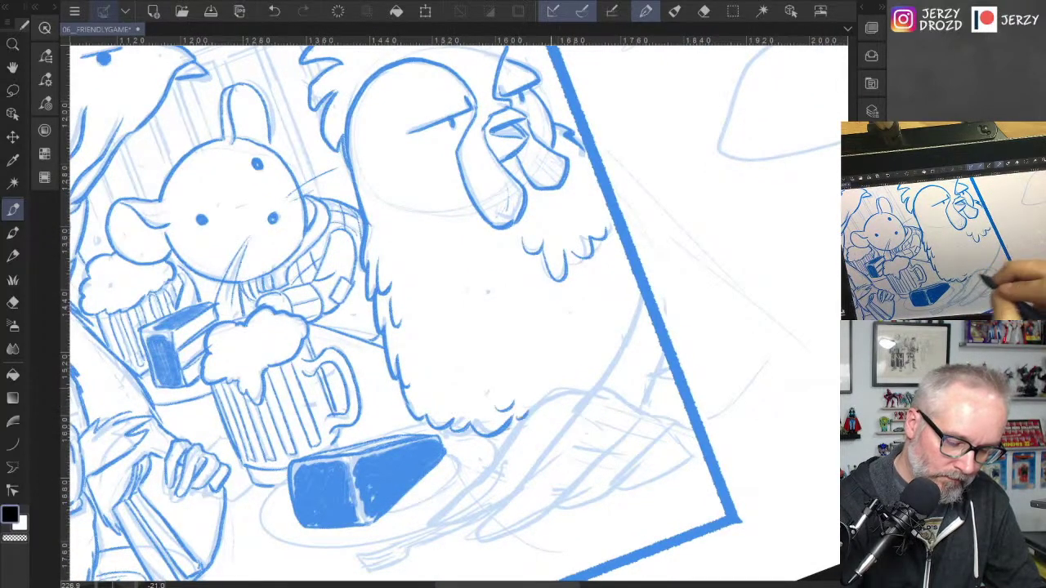
# Step: Outline the rooster's folded wing as overlapping long feathers resting on the table next to the cake plate
pyautogui.moveTo(594, 390)
pyautogui.mouseDown()
pyautogui.moveTo(435, 523)
pyautogui.moveTo(499, 512)
pyautogui.mouseUp()
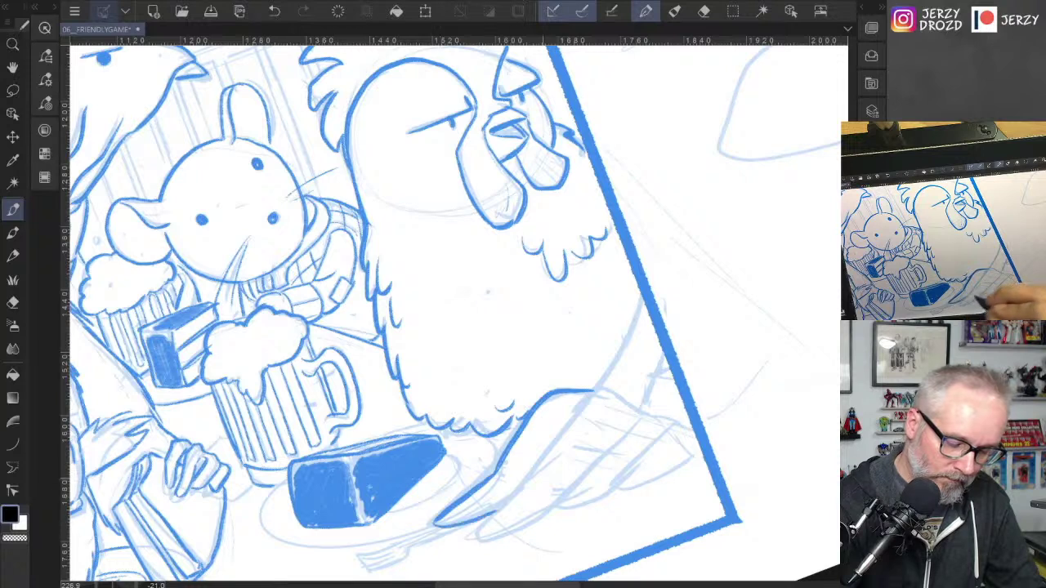
pyautogui.moveTo(598, 389)
pyautogui.mouseDown()
pyautogui.moveTo(474, 543)
pyautogui.moveTo(572, 500)
pyautogui.mouseUp()
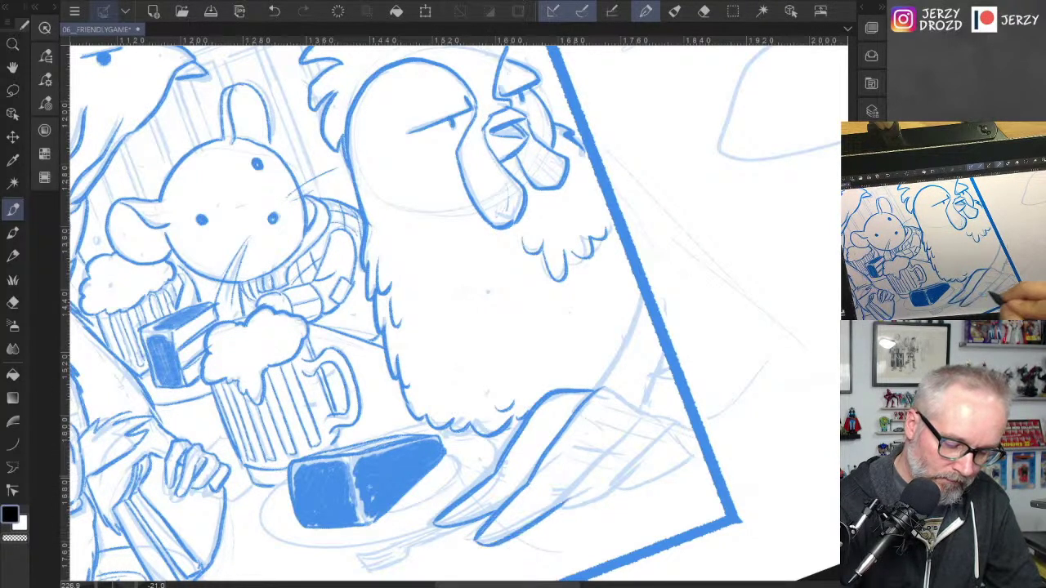
pyautogui.moveTo(646, 415)
pyautogui.mouseDown()
pyautogui.moveTo(572, 498)
pyautogui.moveTo(688, 456)
pyautogui.mouseUp()
pyautogui.moveTo(648, 413)
pyautogui.mouseDown()
pyautogui.moveTo(691, 430)
pyautogui.moveTo(668, 423)
pyautogui.mouseUp()
pyautogui.moveTo(603, 385); pyautogui.dragTo(641, 417)
# Step: Draw the curved edge of the rooster's body above the wing and the short lines behind it at the panel border
pyautogui.moveTo(641, 299); pyautogui.dragTo(596, 385)
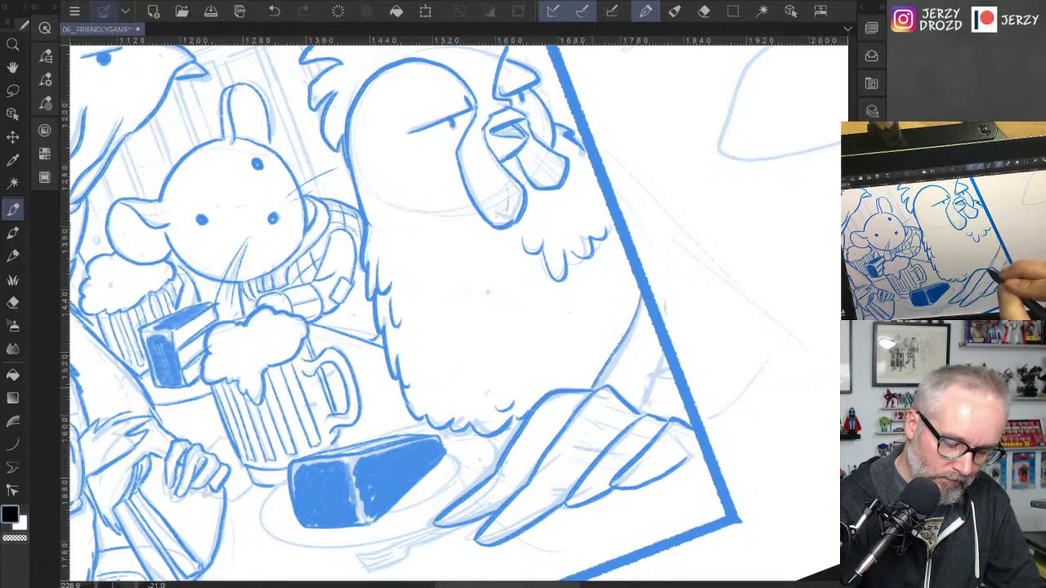
pyautogui.moveTo(641, 291); pyautogui.dragTo(584, 387)
pyautogui.moveTo(646, 316); pyautogui.dragTo(641, 404)
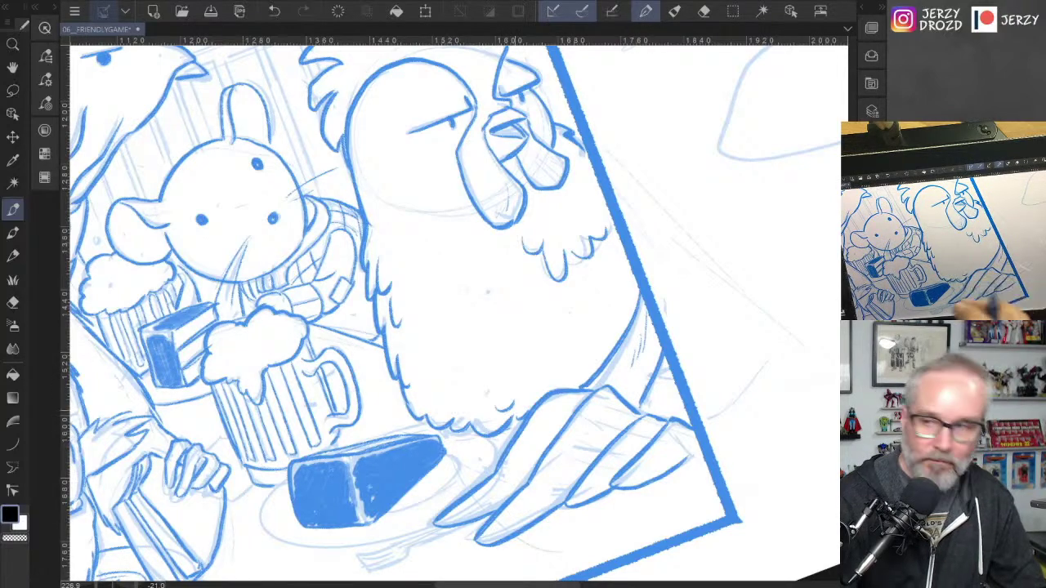
# Step: Outline the fork lying beside the cake plate, including its handle and tines
pyautogui.moveTo(564, 457); pyautogui.dragTo(654, 222)
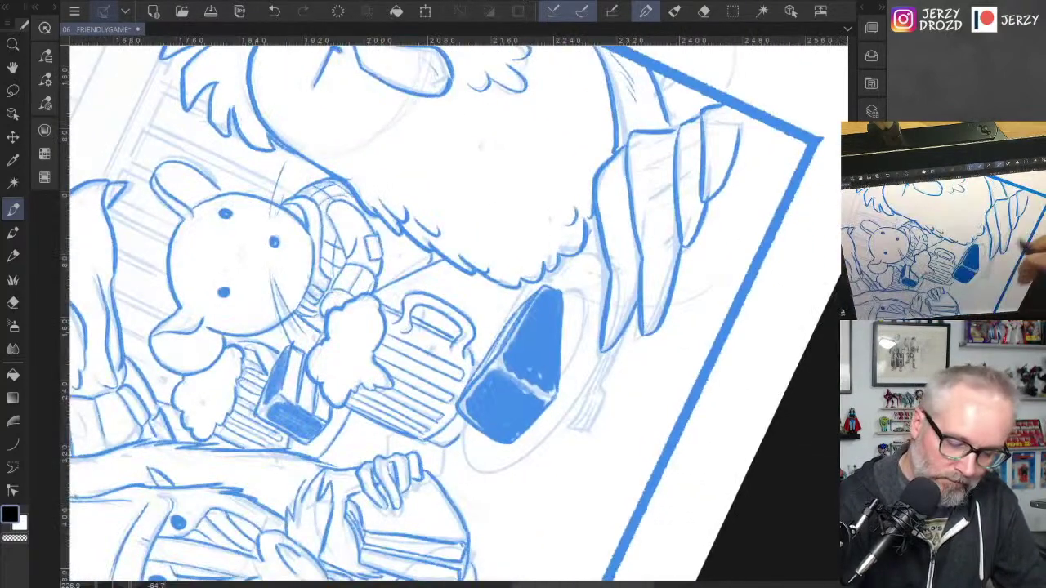
pyautogui.moveTo(611, 349)
pyautogui.mouseDown()
pyautogui.moveTo(572, 428)
pyautogui.moveTo(582, 431)
pyautogui.mouseUp()
pyautogui.moveTo(605, 392); pyautogui.dragTo(595, 417)
pyautogui.moveTo(623, 342); pyautogui.dragTo(571, 431)
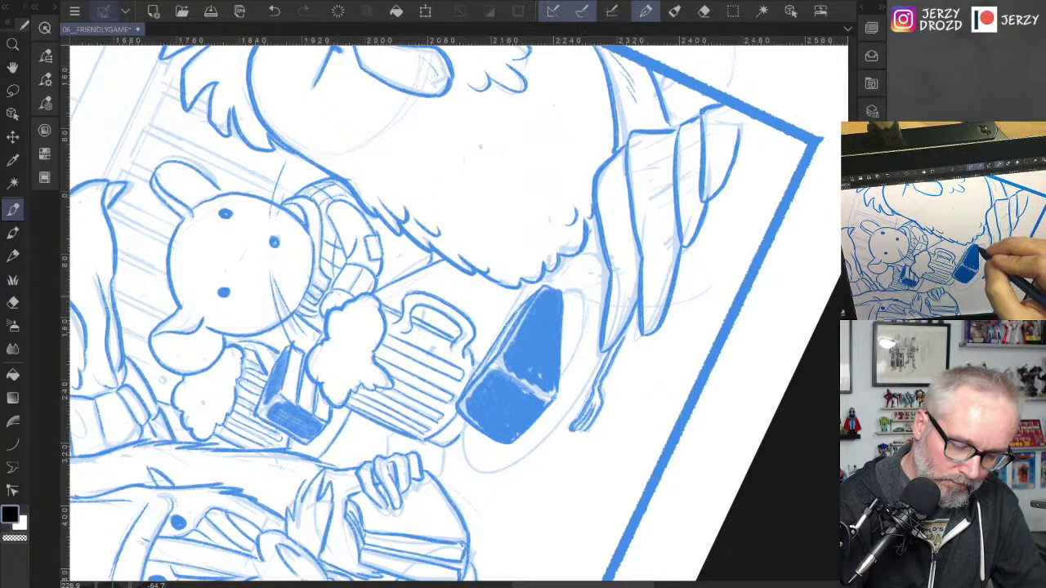
# Step: Outline the inner and outer rims of the plate under the dark cake slice, undoing and redrawing the outer curve
pyautogui.moveTo(564, 291); pyautogui.dragTo(575, 360)
pyautogui.moveTo(538, 279); pyautogui.dragTo(514, 312)
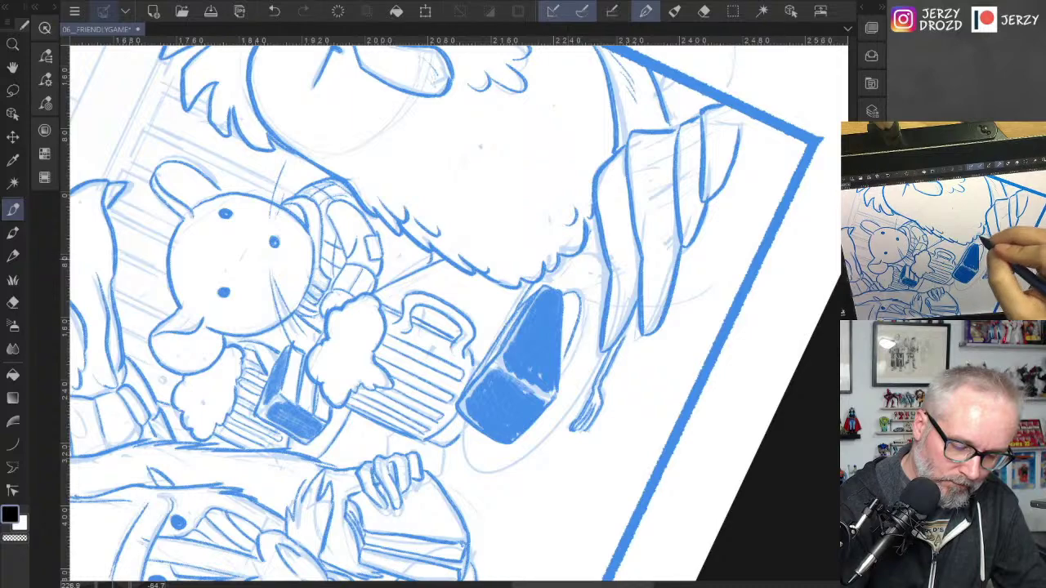
pyautogui.moveTo(465, 426)
pyautogui.mouseDown()
pyautogui.moveTo(485, 472)
pyautogui.moveTo(519, 464)
pyautogui.moveTo(556, 422)
pyautogui.mouseUp()
pyautogui.moveTo(556, 135); pyautogui.dragTo(833, 307)
pyautogui.moveTo(735, 200); pyautogui.dragTo(450, 362)
pyautogui.click(274, 11)
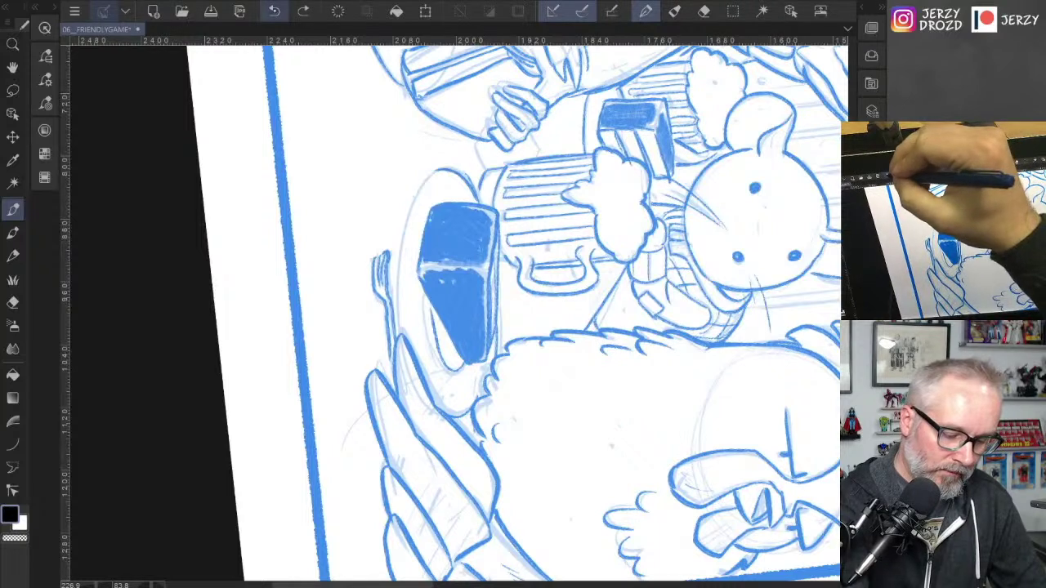
pyautogui.click(274, 11)
pyautogui.moveTo(454, 167)
pyautogui.mouseDown()
pyautogui.moveTo(417, 201)
pyautogui.moveTo(399, 339)
pyautogui.mouseUp()
pyautogui.click(275, 10)
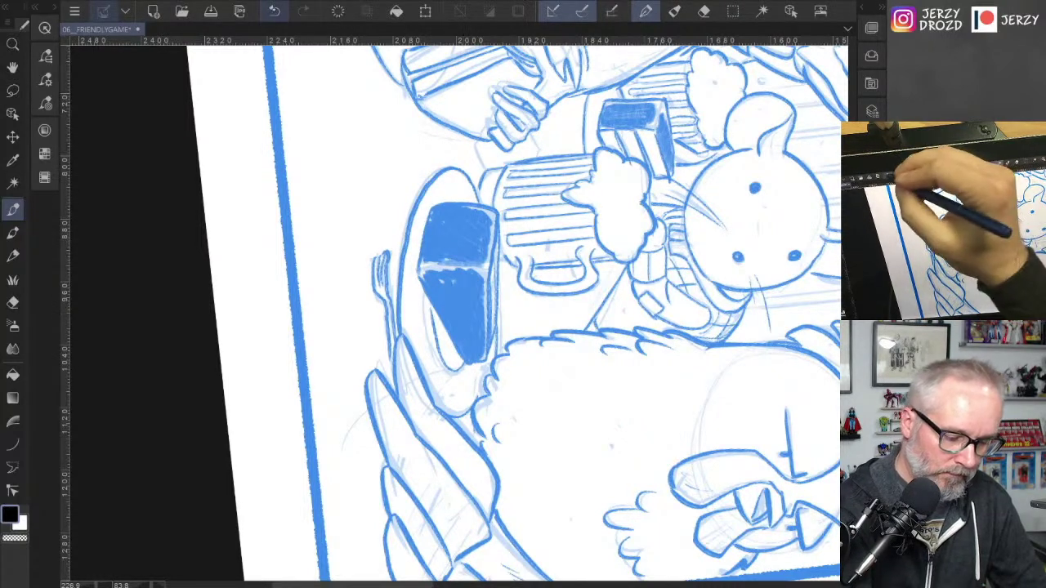
pyautogui.moveTo(421, 186)
pyautogui.mouseDown()
pyautogui.moveTo(400, 247)
pyautogui.moveTo(398, 336)
pyautogui.mouseUp()
pyautogui.moveTo(400, 268)
pyautogui.mouseDown()
pyautogui.moveTo(409, 205)
pyautogui.moveTo(435, 174)
pyautogui.moveTo(467, 166)
pyautogui.moveTo(477, 195)
pyautogui.mouseUp()
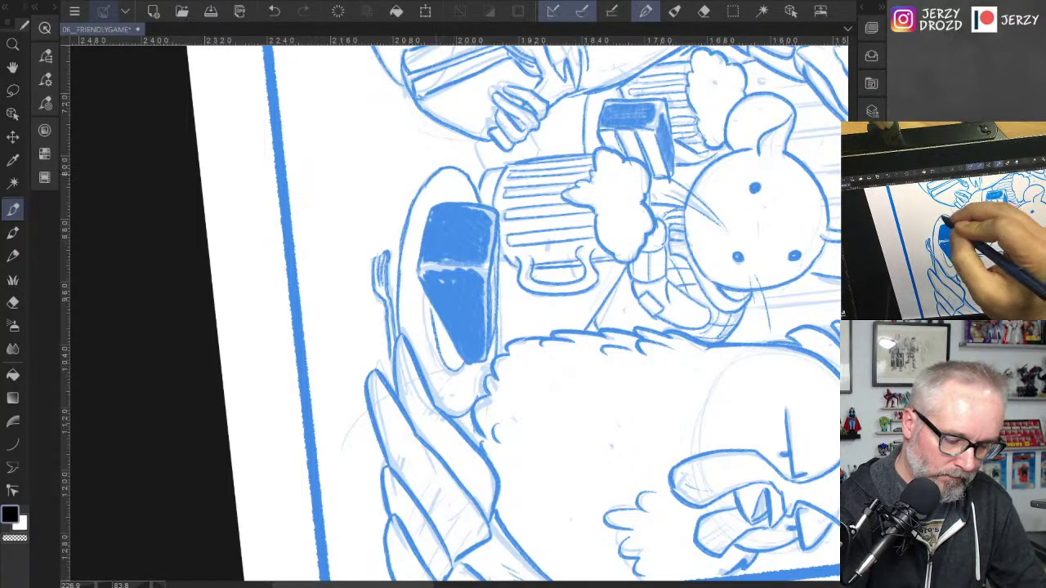
pyautogui.moveTo(481, 399); pyautogui.dragTo(491, 351)
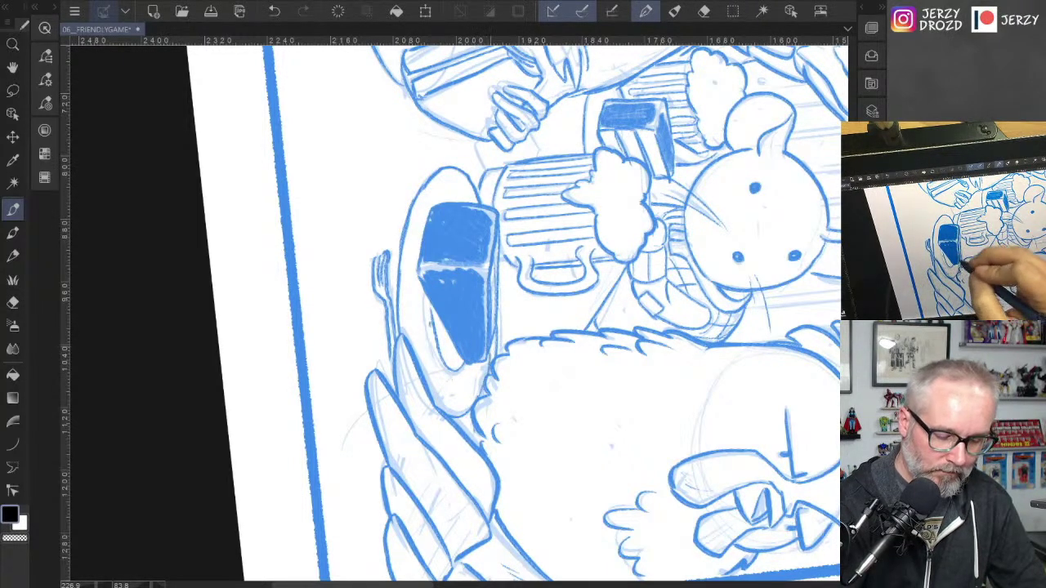
# Step: Draw the short edges of the small object on the table between the mandrill's hand and the beer mug
pyautogui.moveTo(458, 282); pyautogui.dragTo(560, 315)
pyautogui.scroll(3, 531, 343)
pyautogui.moveTo(346, 214); pyautogui.dragTo(378, 195)
pyautogui.moveTo(368, 290); pyautogui.dragTo(409, 275)
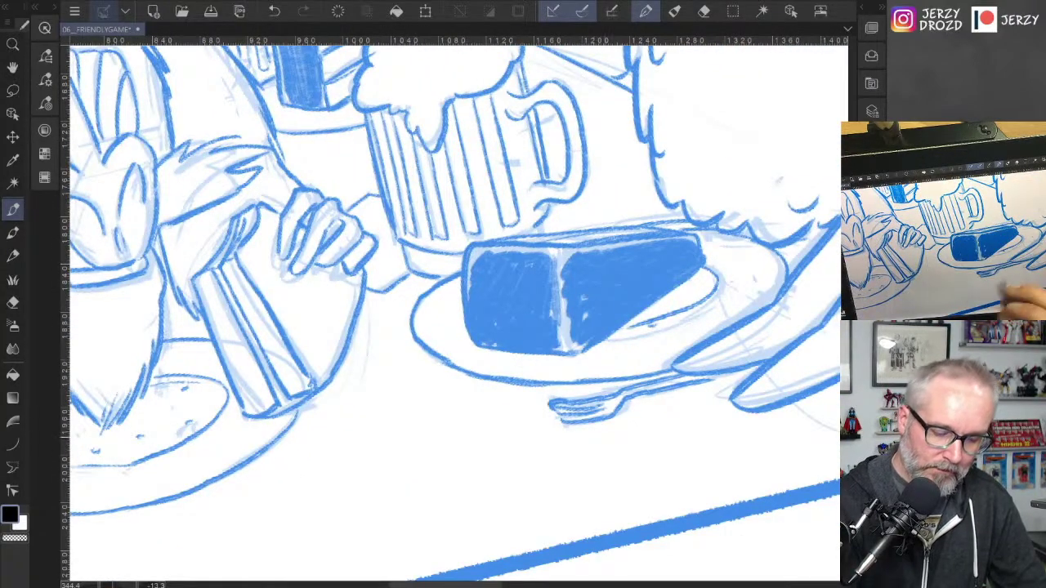
pyautogui.moveTo(670, 261); pyautogui.dragTo(694, 268)
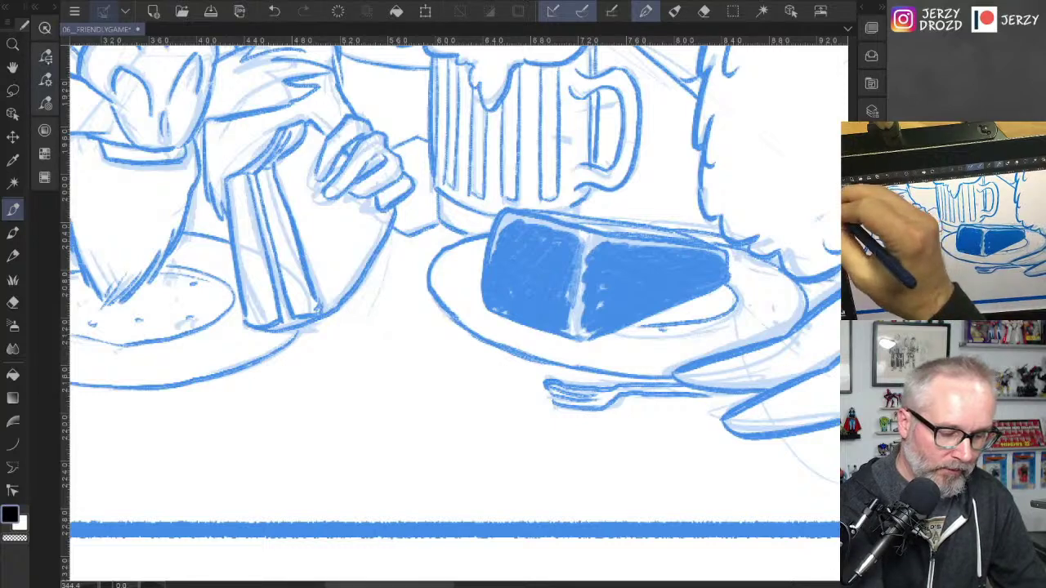
# Step: Add soft vertical reflection strokes on the tabletop around the two plates with the Dry Brush Inker Alt 4 brush
pyautogui.click(45, 57)
pyautogui.click(122, 132)
pyautogui.moveTo(548, 377); pyautogui.dragTo(545, 446)
pyautogui.moveTo(536, 345); pyautogui.dragTo(541, 456)
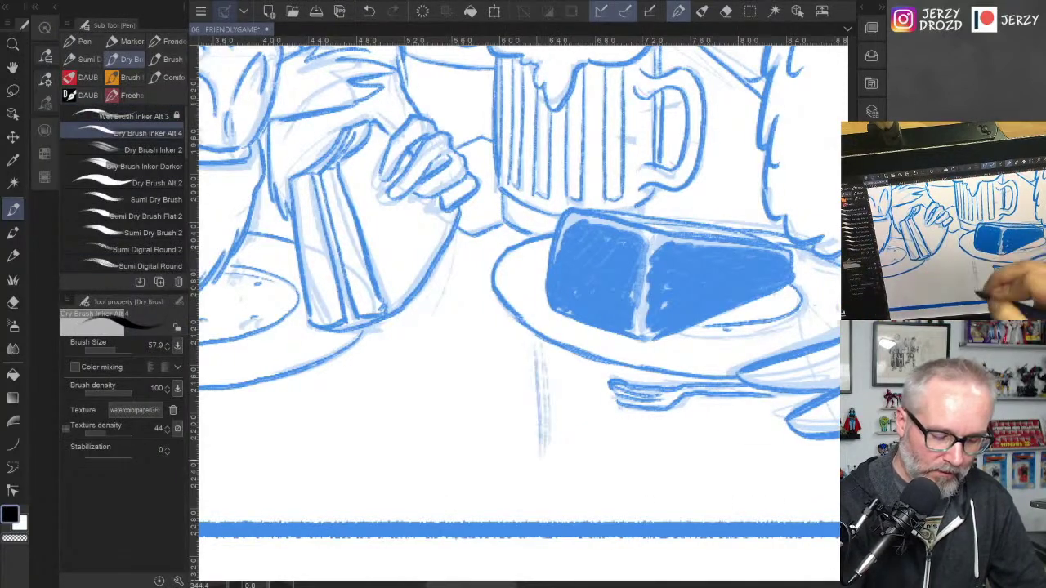
pyautogui.scroll(-3, 521, 353)
pyautogui.moveTo(497, 312); pyautogui.dragTo(498, 377)
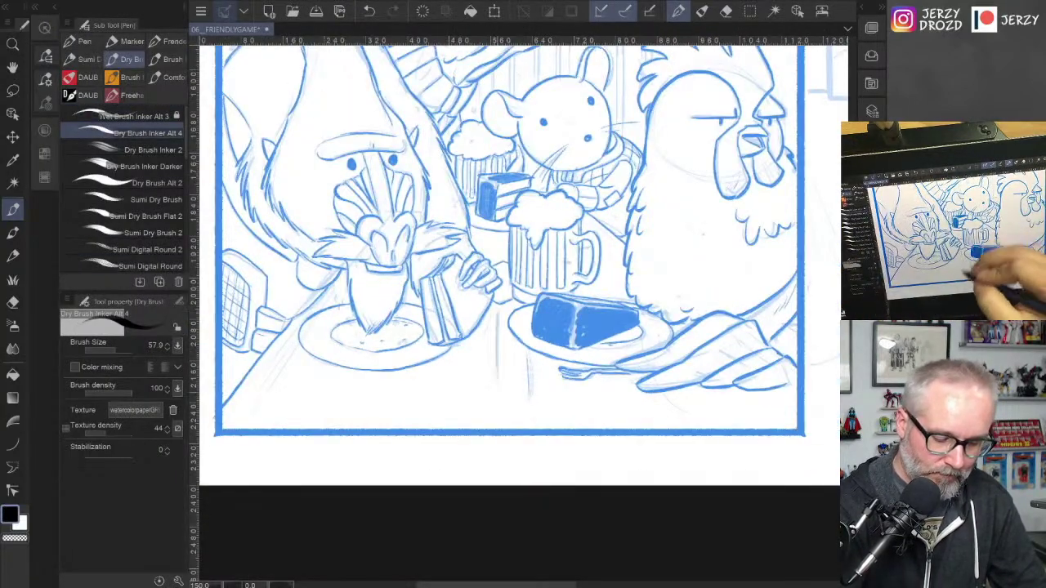
pyautogui.moveTo(301, 362); pyautogui.dragTo(301, 399)
pyautogui.moveTo(309, 366); pyautogui.dragTo(309, 402)
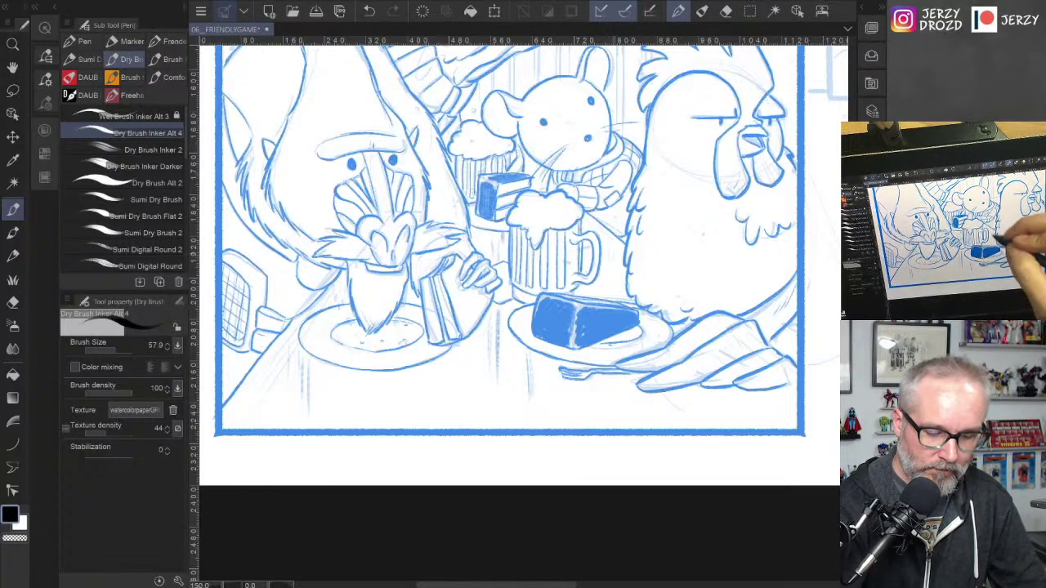
# Step: Set the pen to Wet Brush Inker Alt 3 and lasso the wall background above the characters in the upper panel
pyautogui.moveTo(605, 245)
pyautogui.mouseDown()
pyautogui.moveTo(578, 280)
pyautogui.moveTo(490, 489)
pyautogui.mouseUp()
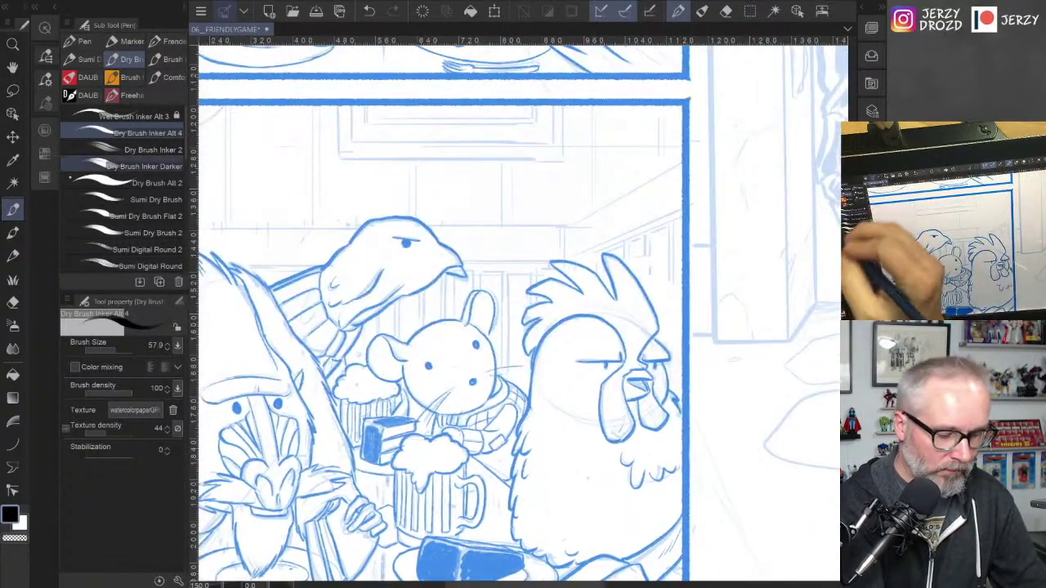
pyautogui.click(123, 116)
pyautogui.scroll(-3, 507, 331)
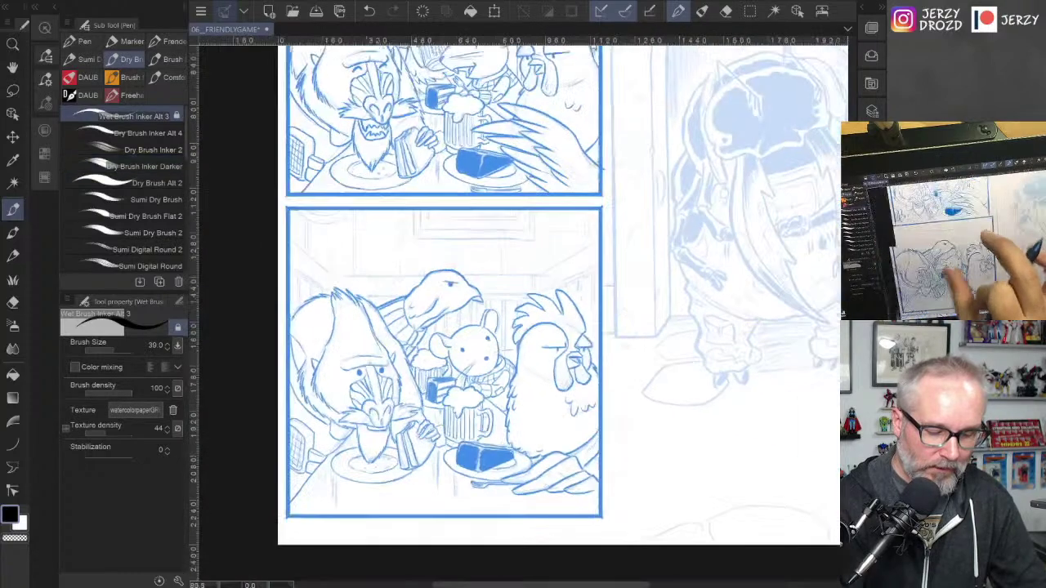
pyautogui.moveTo(507, 330); pyautogui.dragTo(539, 470)
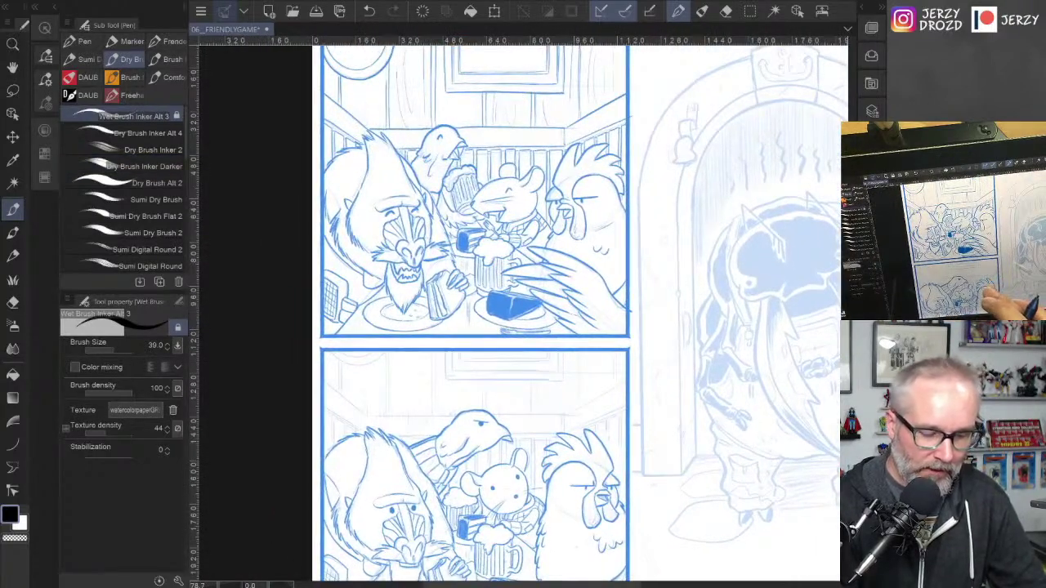
pyautogui.moveTo(597, 445); pyautogui.dragTo(602, 499)
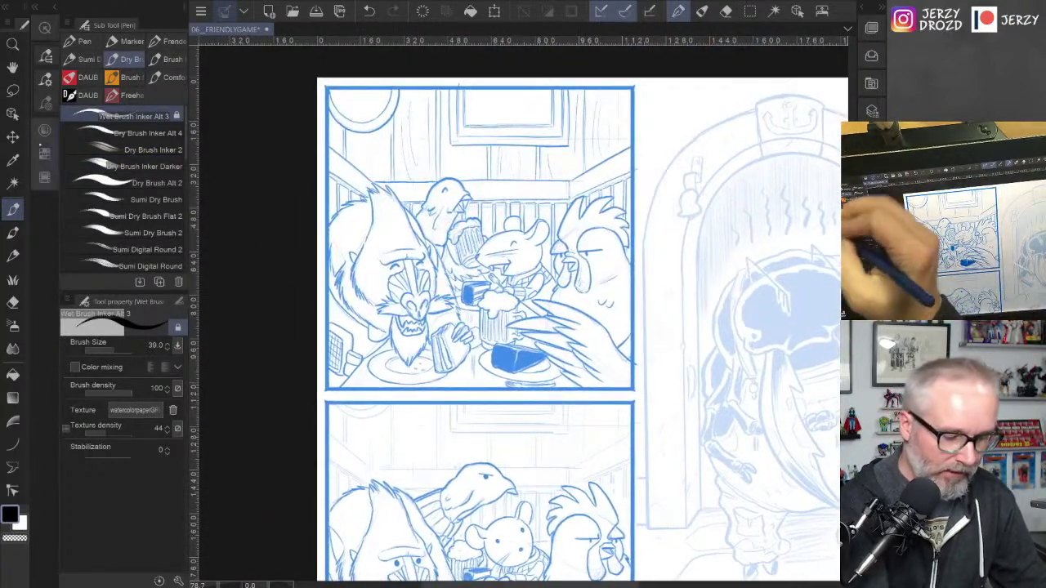
pyautogui.click(12, 91)
pyautogui.moveTo(326, 75)
pyautogui.mouseDown()
pyautogui.moveTo(311, 209)
pyautogui.moveTo(319, 228)
pyautogui.moveTo(379, 176)
pyautogui.moveTo(398, 179)
pyautogui.moveTo(415, 207)
pyautogui.moveTo(453, 169)
pyautogui.moveTo(469, 177)
pyautogui.moveTo(481, 195)
pyautogui.moveTo(476, 209)
pyautogui.moveTo(494, 222)
pyautogui.moveTo(516, 209)
pyautogui.moveTo(559, 221)
pyautogui.moveTo(580, 193)
pyautogui.moveTo(611, 189)
pyautogui.moveTo(626, 203)
pyautogui.moveTo(644, 168)
pyautogui.moveTo(644, 93)
pyautogui.moveTo(520, 76)
pyautogui.moveTo(327, 72)
pyautogui.mouseUp()
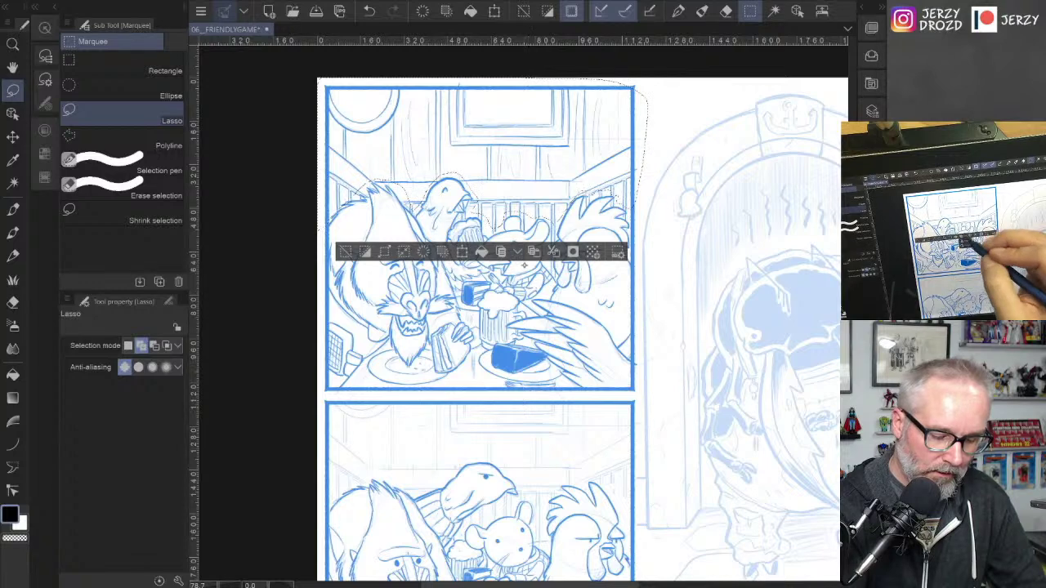
# Step: Copy the selected wall background and move the copy down into place behind the lower panel's characters, clearing the selection
pyautogui.click(12, 136)
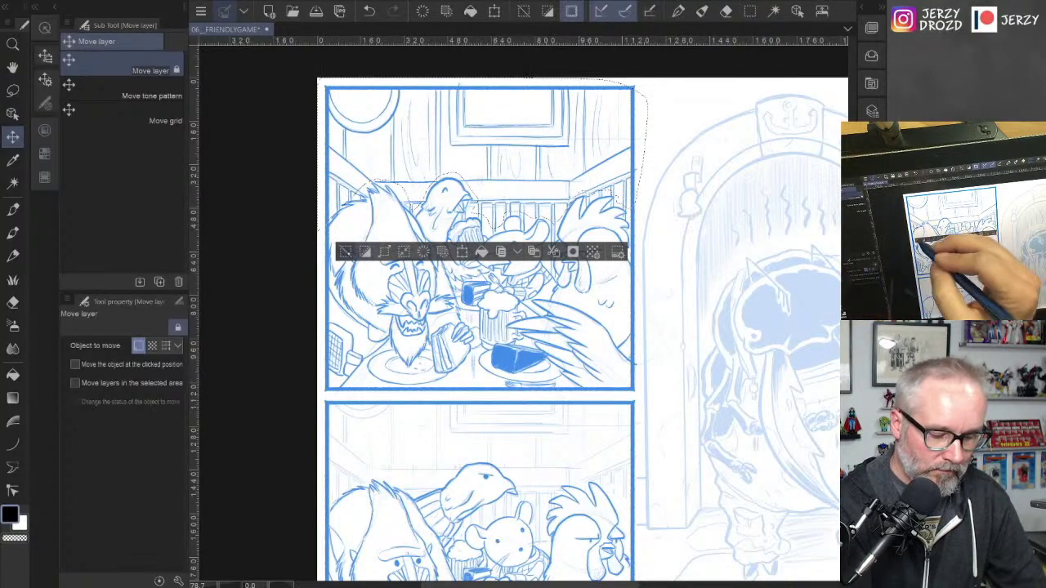
pyautogui.click(345, 252)
pyautogui.moveTo(535, 201); pyautogui.dragTo(533, 430)
pyautogui.scroll(3, 518, 314)
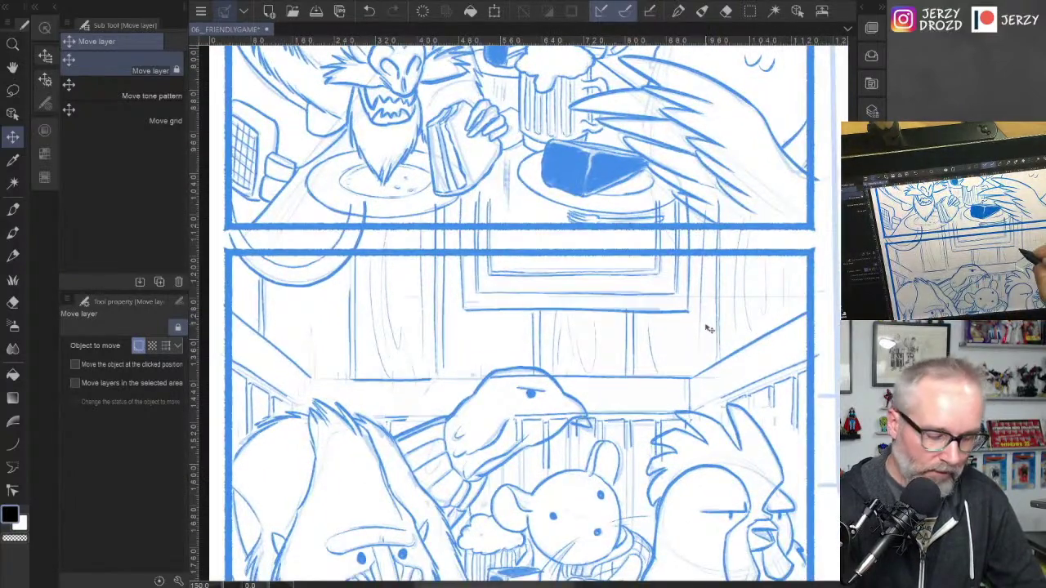
# Step: Select the copied background lines spilling above the lower panel's border with a rectangular marquee, delete them and deselect
pyautogui.click(12, 90)
pyautogui.click(122, 66)
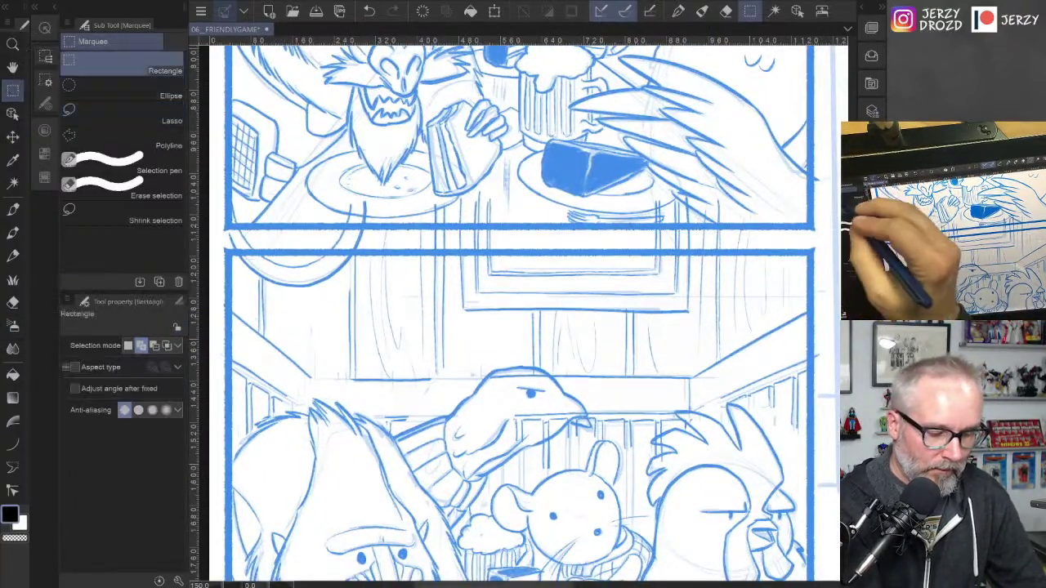
pyautogui.moveTo(744, 210); pyautogui.dragTo(791, 252)
pyautogui.moveTo(259, 127); pyautogui.dragTo(797, 293)
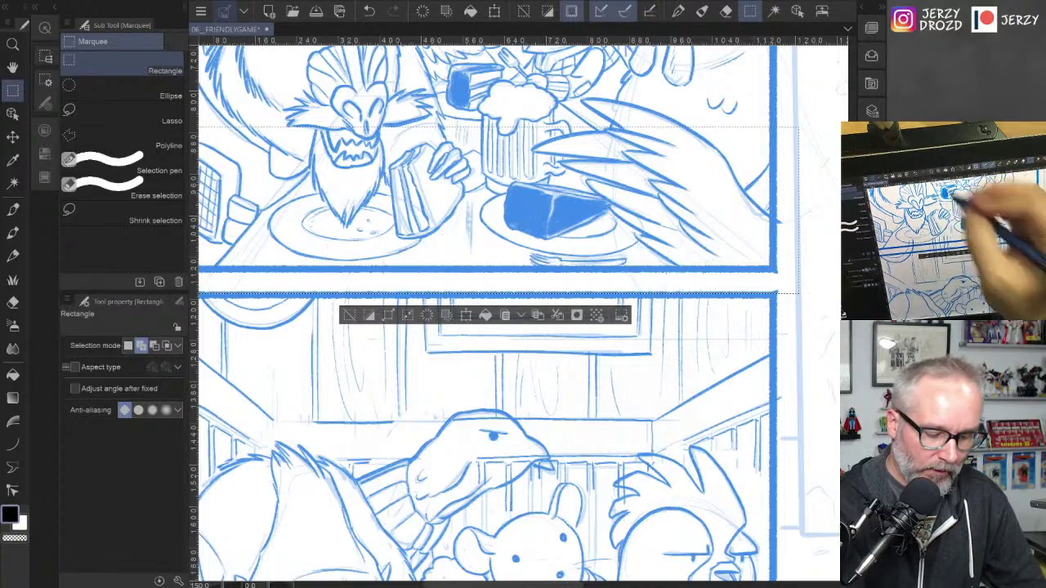
pyautogui.hotkey('ctrl', 'd')
# Step: Erase the unwanted copied wall lines around the mandrill's hair and the hook-beaked character's head with the Hard eraser
pyautogui.moveTo(409, 433); pyautogui.dragTo(388, 352)
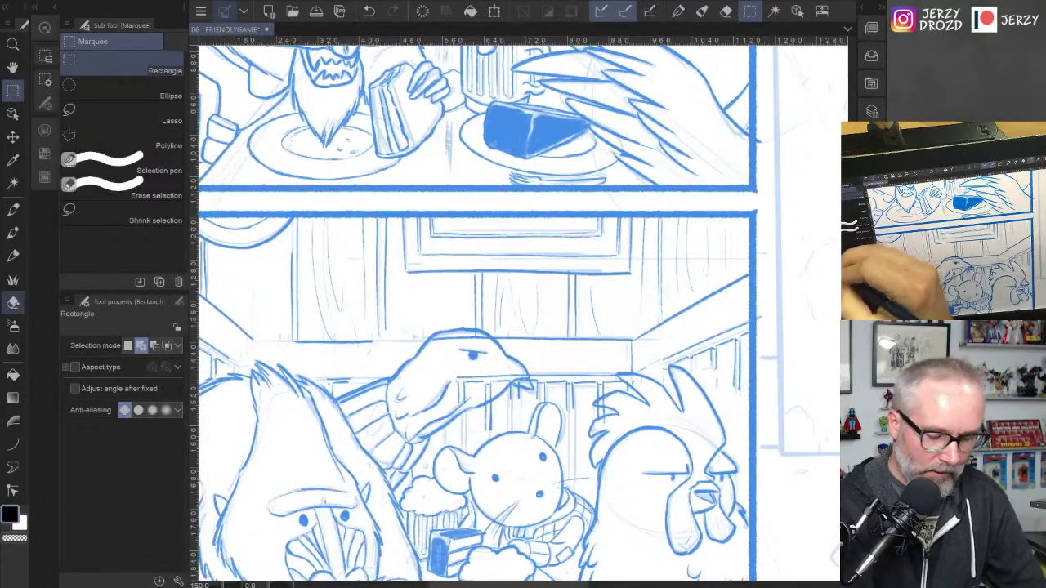
pyautogui.click(12, 303)
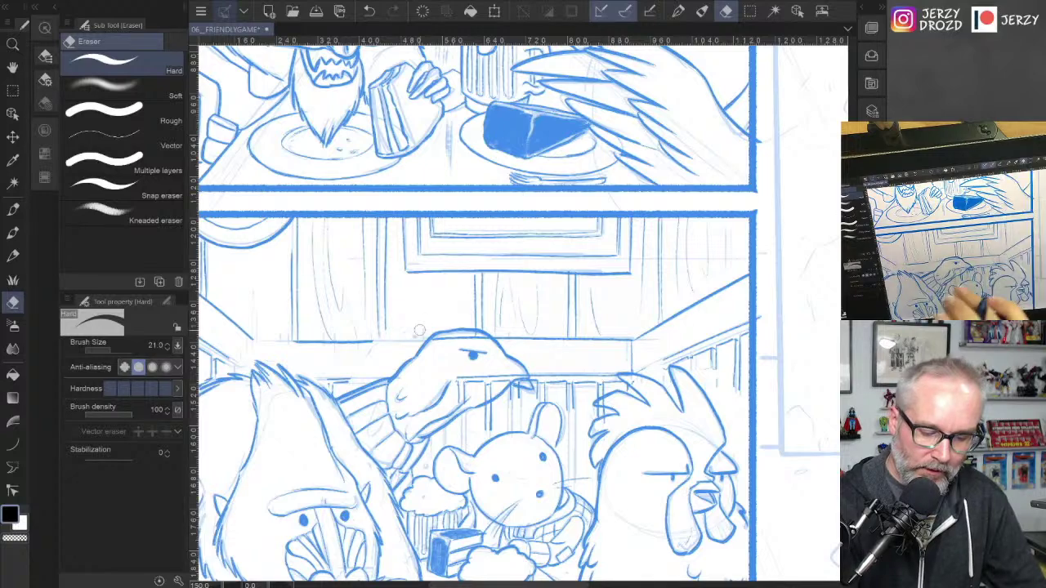
pyautogui.moveTo(327, 368)
pyautogui.mouseDown()
pyautogui.moveTo(601, 357)
pyautogui.moveTo(533, 348)
pyautogui.mouseUp()
# Step: Redraw the missing stretch of the back wall's upper rail line to the room corner with the pen, redoing the stroke once
pyautogui.click(12, 209)
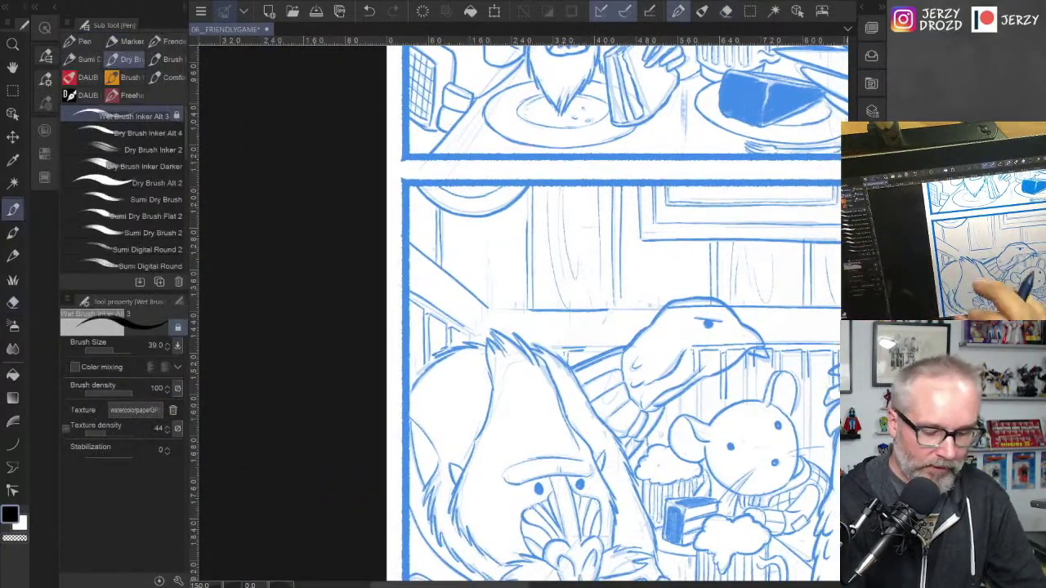
pyautogui.moveTo(641, 400); pyautogui.dragTo(603, 305)
pyautogui.scroll(3, 520, 384)
pyautogui.moveTo(523, 367); pyautogui.dragTo(564, 327)
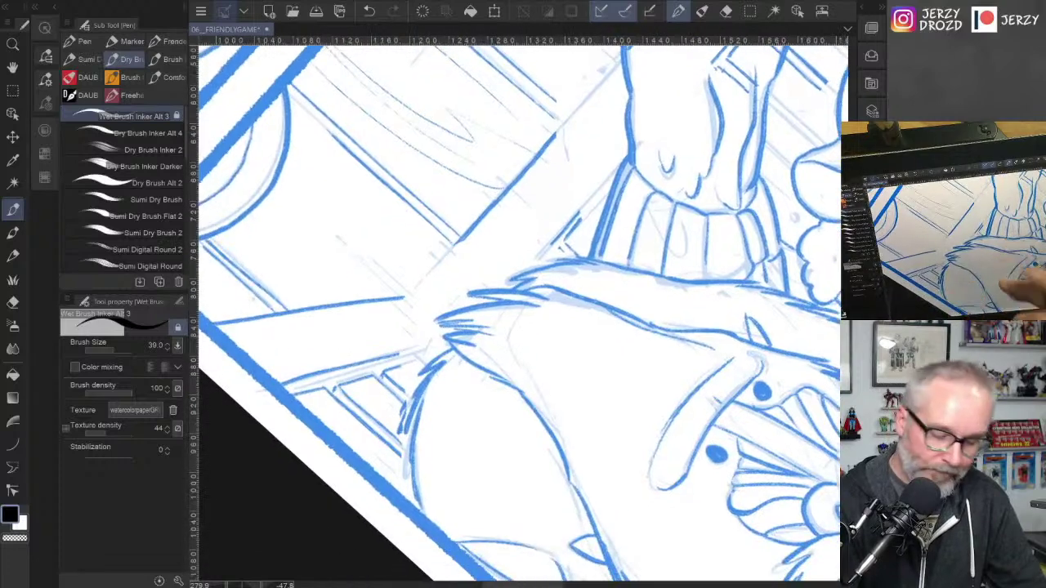
pyautogui.moveTo(407, 296); pyautogui.dragTo(456, 241)
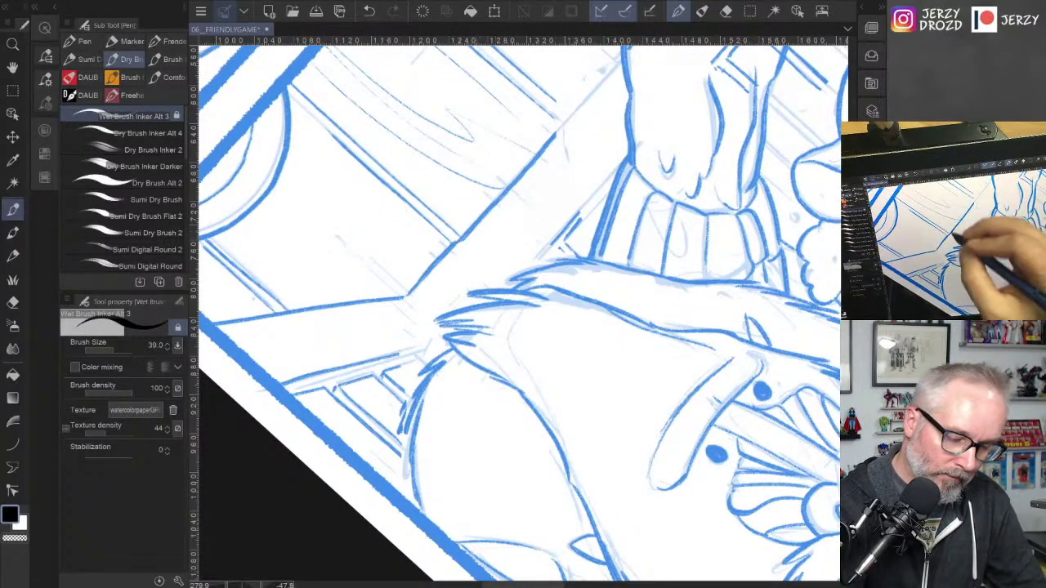
pyautogui.click(369, 12)
pyautogui.moveTo(407, 298); pyautogui.dragTo(456, 240)
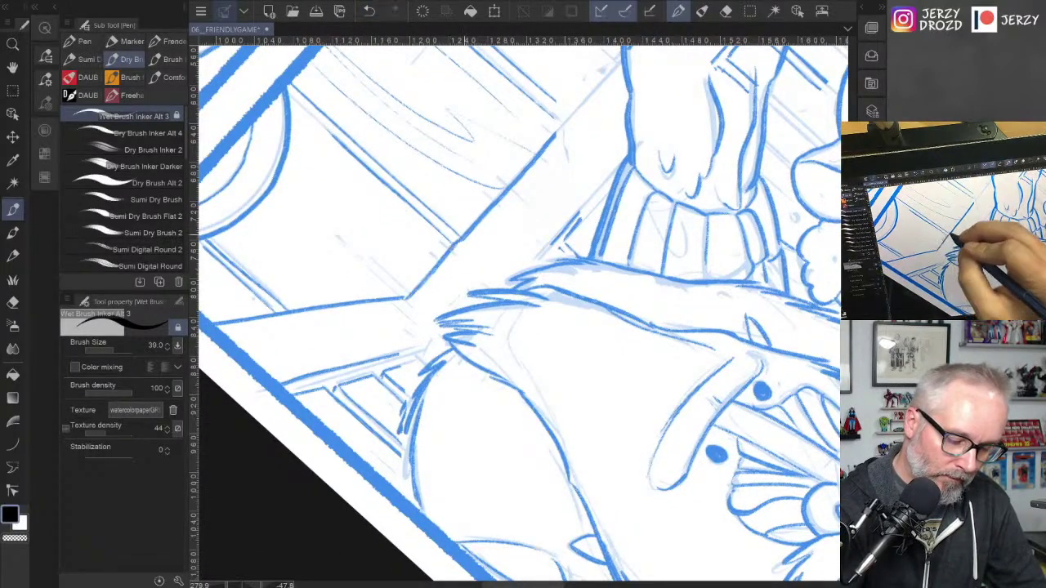
# Step: Extend the side wall's lower rail and slats to the mandrill's hair and draw the room's corner line
pyautogui.moveTo(398, 355)
pyautogui.mouseDown()
pyautogui.moveTo(426, 346)
pyautogui.moveTo(419, 357)
pyautogui.mouseUp()
pyautogui.moveTo(415, 357); pyautogui.dragTo(427, 366)
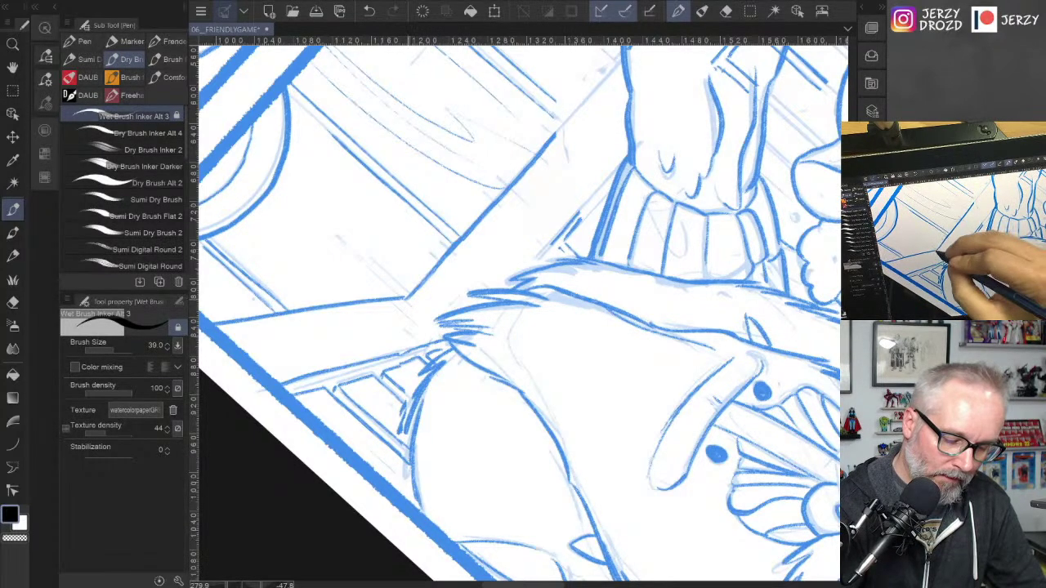
pyautogui.moveTo(406, 300); pyautogui.dragTo(434, 329)
# Step: Draw the back wall's lower rail edge and slat ends between the mandrill's back and the hook-beaked character's neck
pyautogui.moveTo(711, 253); pyautogui.dragTo(591, 403)
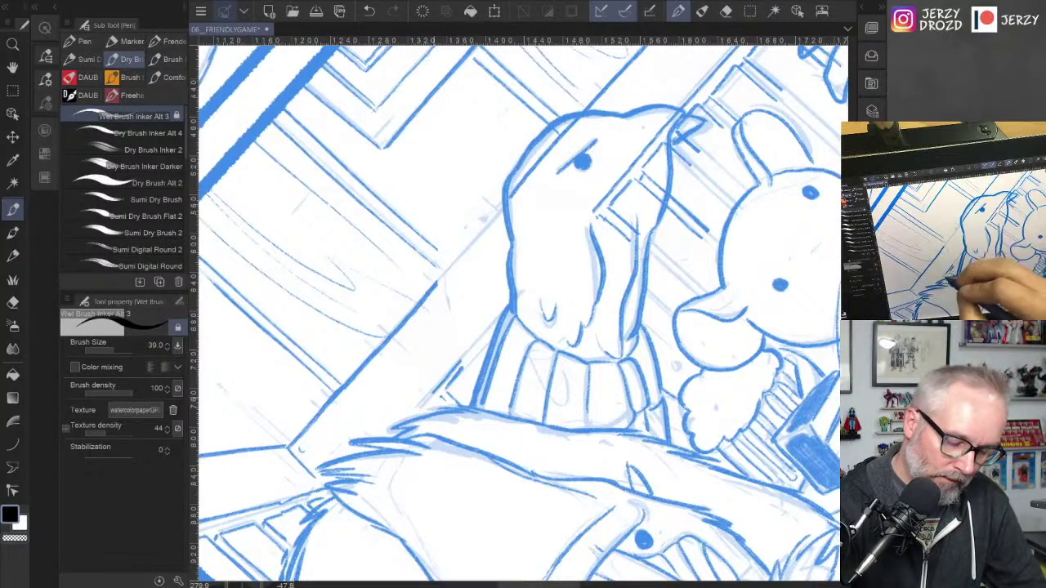
pyautogui.moveTo(402, 423); pyautogui.dragTo(502, 314)
pyautogui.moveTo(462, 370); pyautogui.dragTo(475, 356)
pyautogui.moveTo(473, 357); pyautogui.dragTo(482, 364)
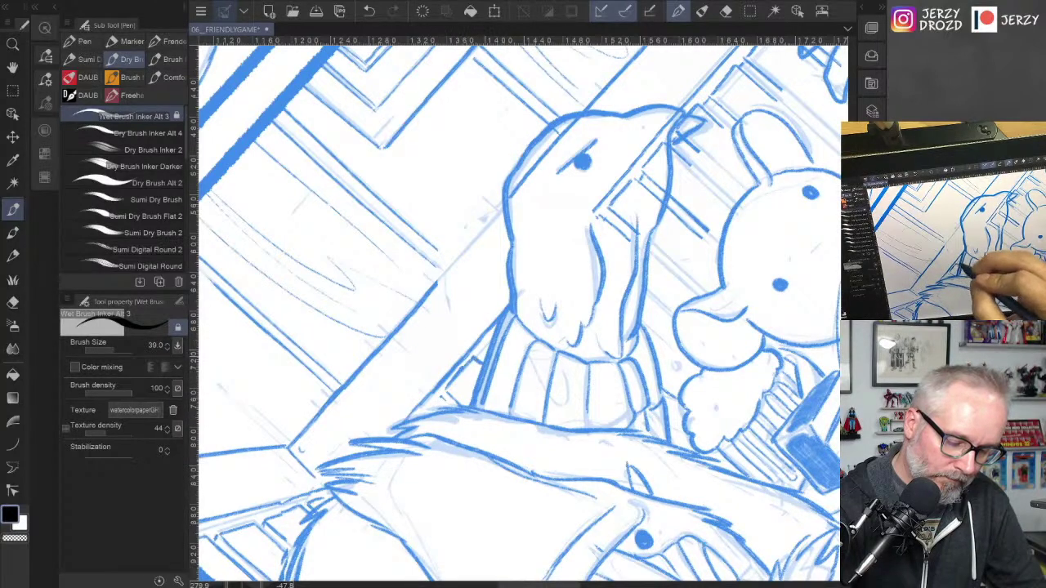
pyautogui.moveTo(453, 397); pyautogui.dragTo(424, 414)
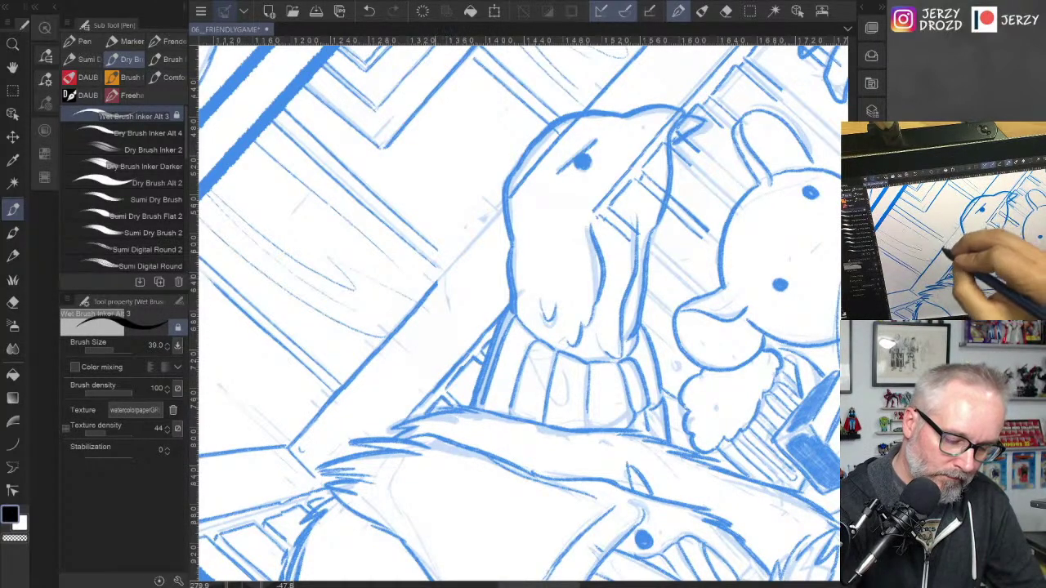
# Step: Extend the back wall's upper rail line to the hook-beaked character's head and erase the wall lines crossing the head
pyautogui.moveTo(435, 288); pyautogui.dragTo(502, 211)
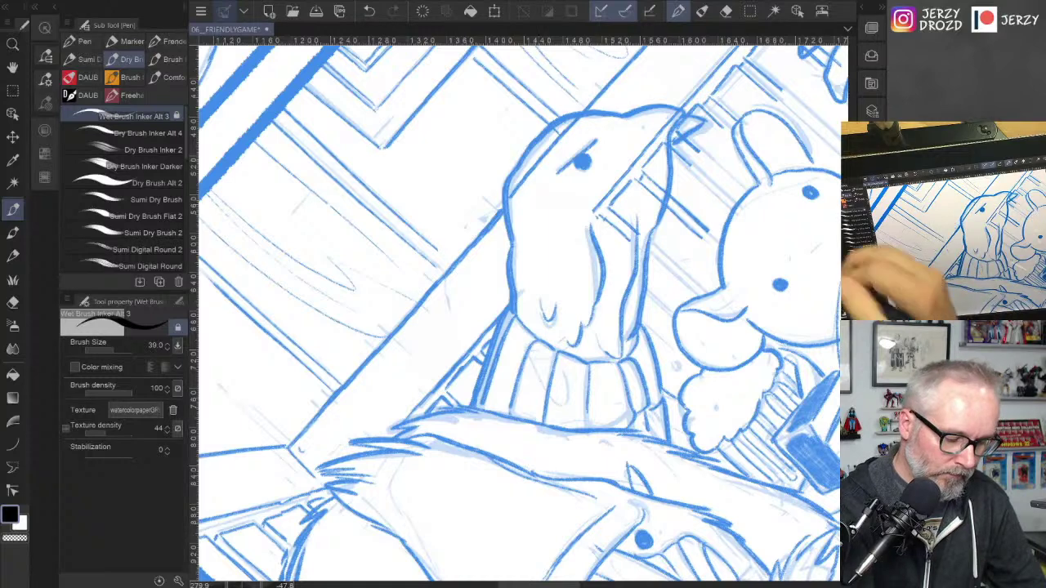
pyautogui.click(12, 302)
pyautogui.moveTo(564, 130); pyautogui.dragTo(518, 193)
pyautogui.moveTo(611, 121)
pyautogui.mouseDown()
pyautogui.moveTo(621, 216)
pyautogui.moveTo(662, 126)
pyautogui.moveTo(680, 131)
pyautogui.mouseUp()
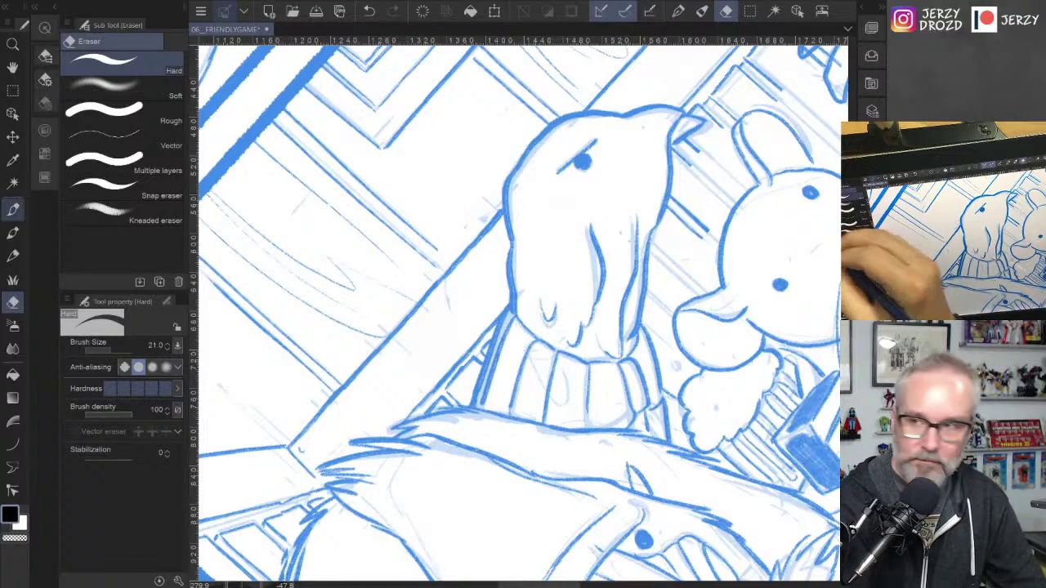
# Step: Add wood-grain strokes with the pen to the back wall planks behind the hook-beaked character's head
pyautogui.click(12, 209)
pyautogui.moveTo(670, 343); pyautogui.dragTo(601, 345)
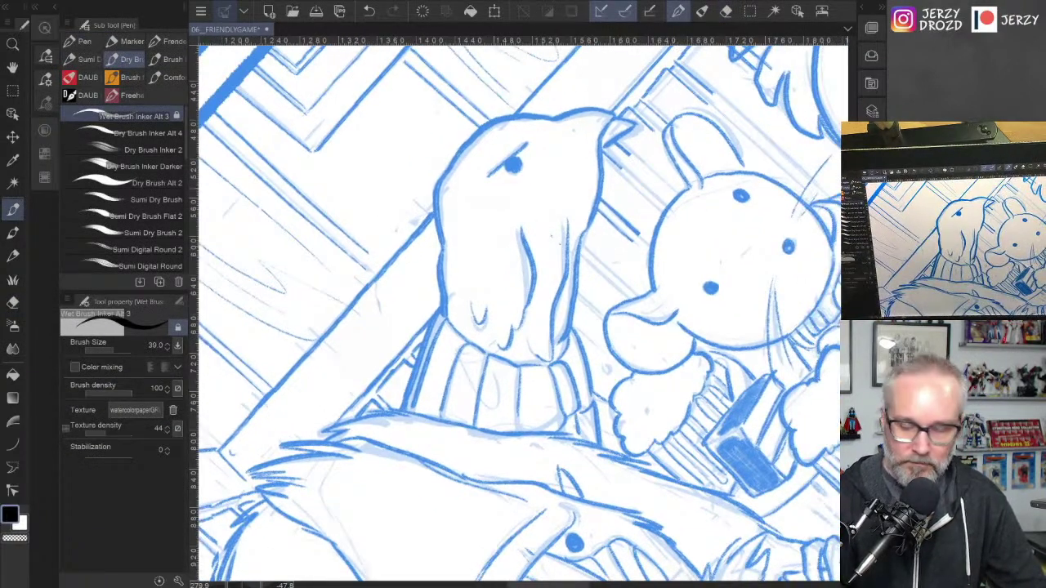
pyautogui.moveTo(621, 286); pyautogui.dragTo(621, 406)
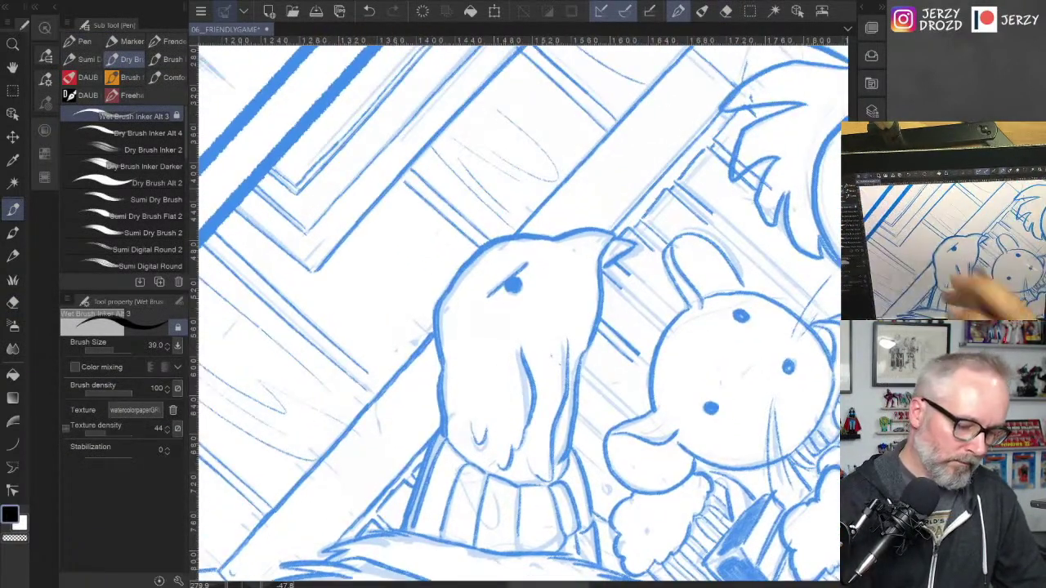
pyautogui.moveTo(313, 280); pyautogui.dragTo(377, 333)
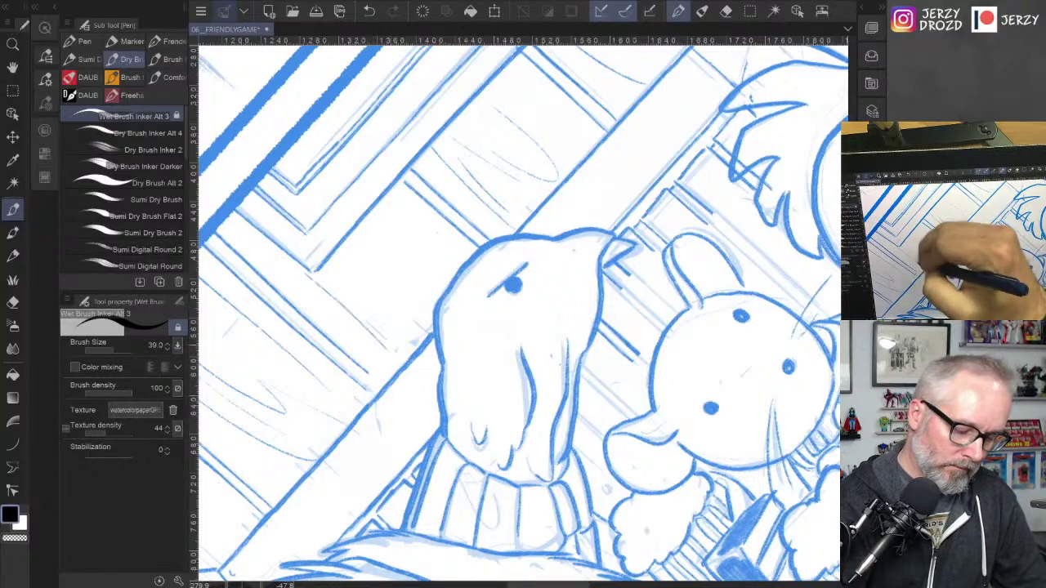
pyautogui.moveTo(369, 227); pyautogui.dragTo(423, 291)
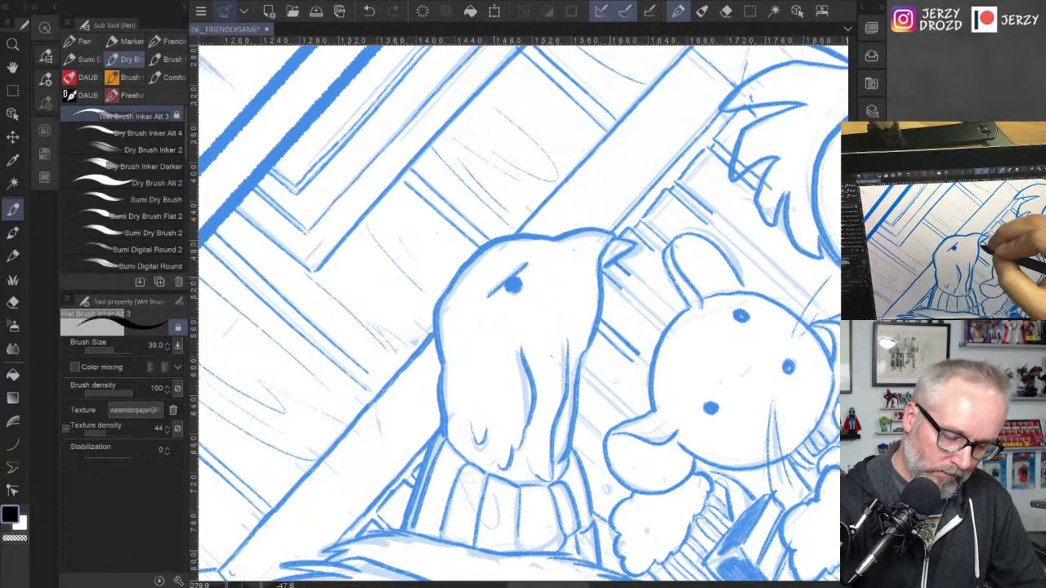
# Step: Draw the back wall's vertical slat lines from under the hook-beaked character's head down to the mouse's head
pyautogui.moveTo(619, 289); pyautogui.dragTo(661, 330)
pyautogui.moveTo(513, 284)
pyautogui.mouseDown()
pyautogui.moveTo(528, 185)
pyautogui.moveTo(360, 180)
pyautogui.mouseUp()
pyautogui.click(370, 12)
pyautogui.click(46, 56)
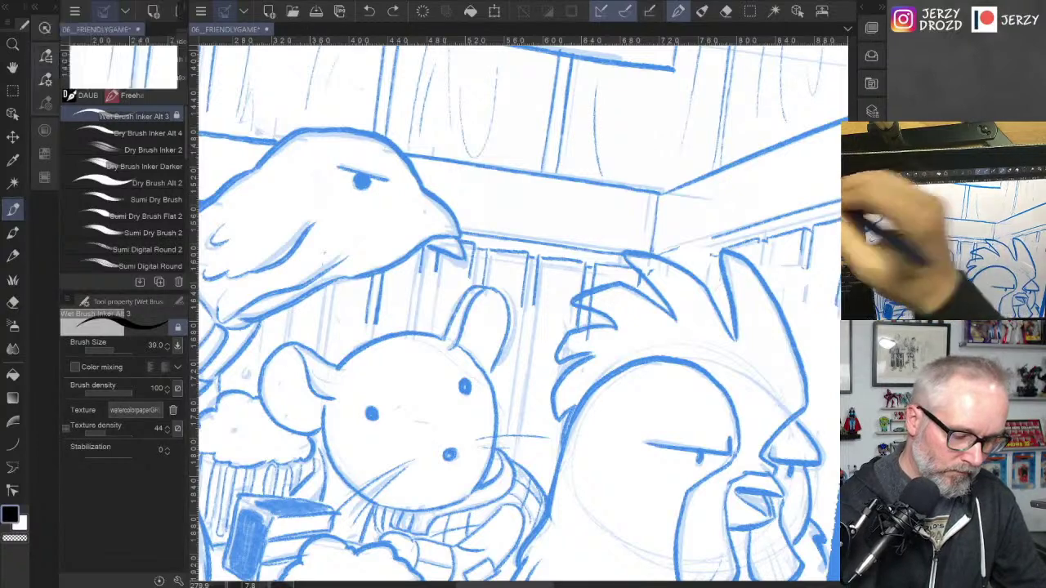
pyautogui.moveTo(371, 271); pyautogui.dragTo(359, 332)
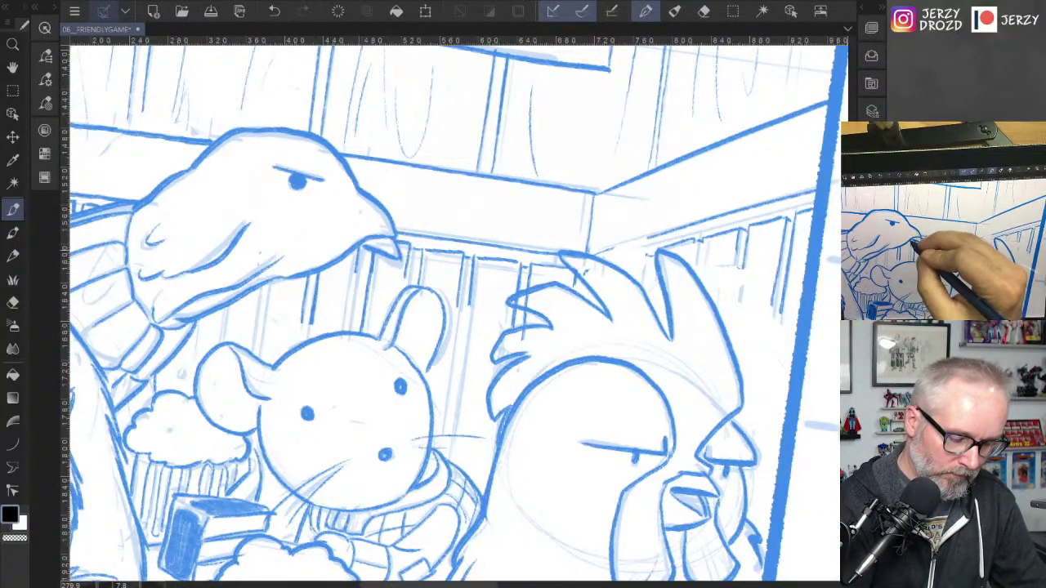
pyautogui.moveTo(356, 254); pyautogui.dragTo(347, 331)
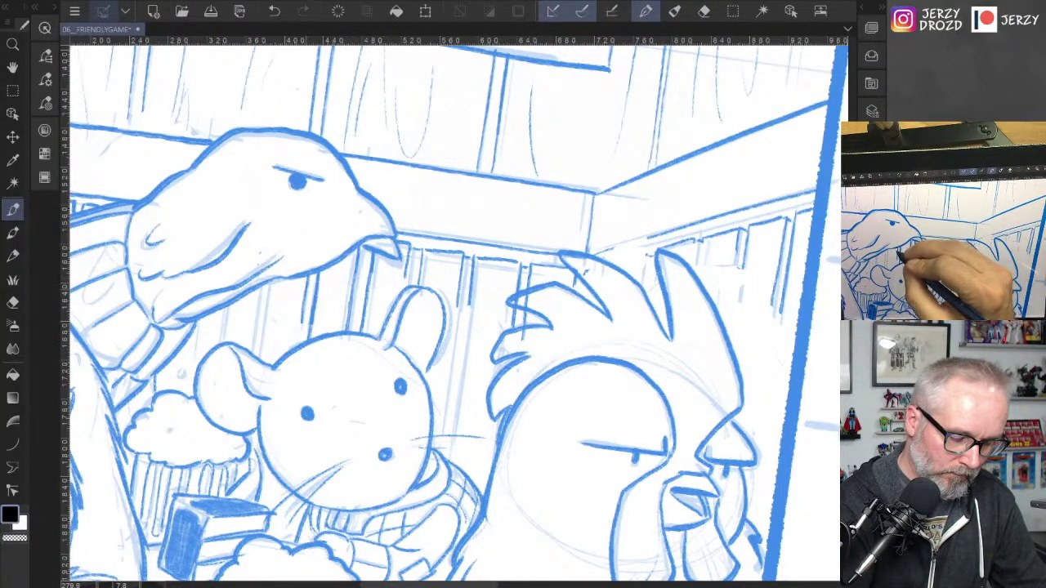
pyautogui.moveTo(304, 294); pyautogui.dragTo(297, 346)
pyautogui.moveTo(272, 282); pyautogui.dragTo(258, 361)
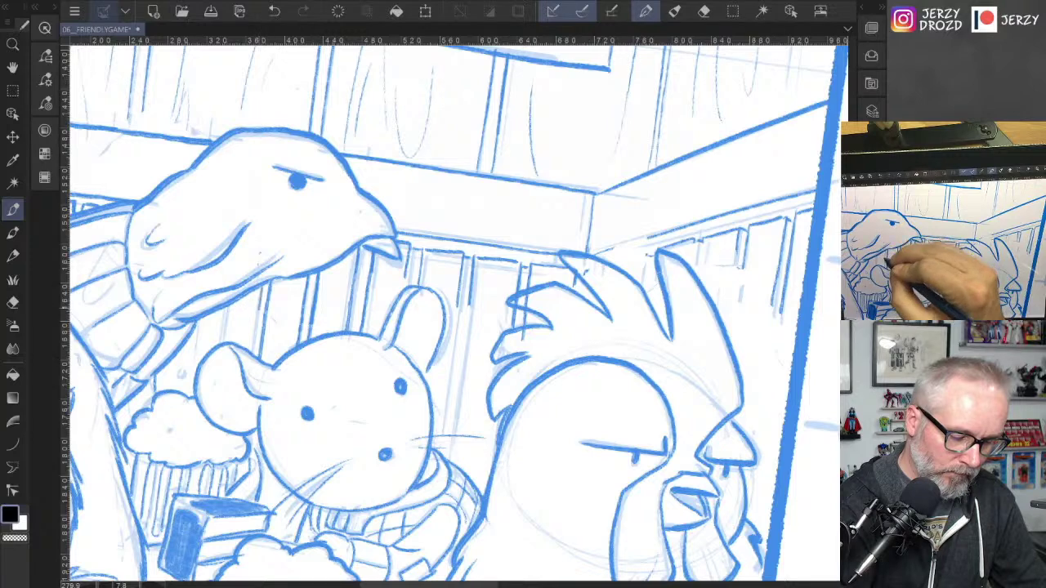
pyautogui.moveTo(260, 307); pyautogui.dragTo(249, 353)
# Step: Draw the slat lines between the hook-beaked character's neck and the mouse's round ear, redoing the first stroke
pyautogui.moveTo(344, 327); pyautogui.dragTo(468, 306)
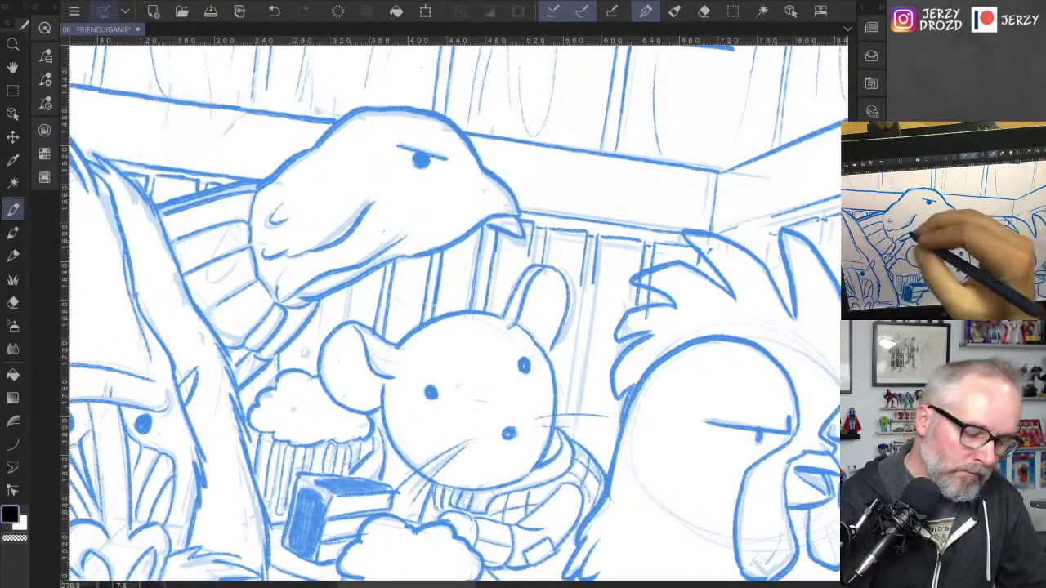
pyautogui.moveTo(347, 289); pyautogui.dragTo(339, 326)
pyautogui.hotkey('ctrl', 'z')
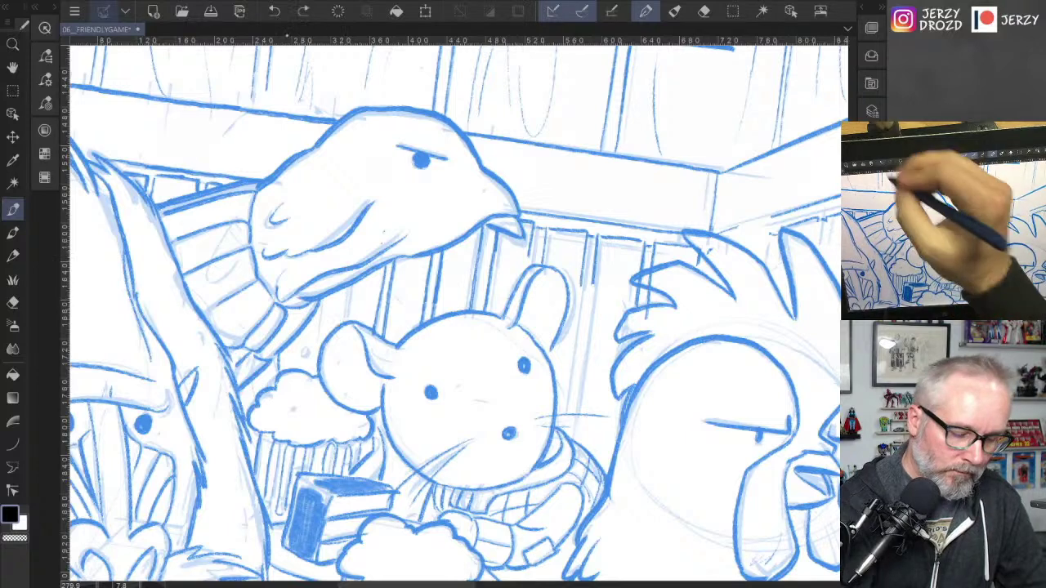
pyautogui.moveTo(351, 289)
pyautogui.mouseDown()
pyautogui.moveTo(345, 319)
pyautogui.moveTo(304, 366)
pyautogui.mouseUp()
pyautogui.moveTo(309, 325); pyautogui.dragTo(298, 365)
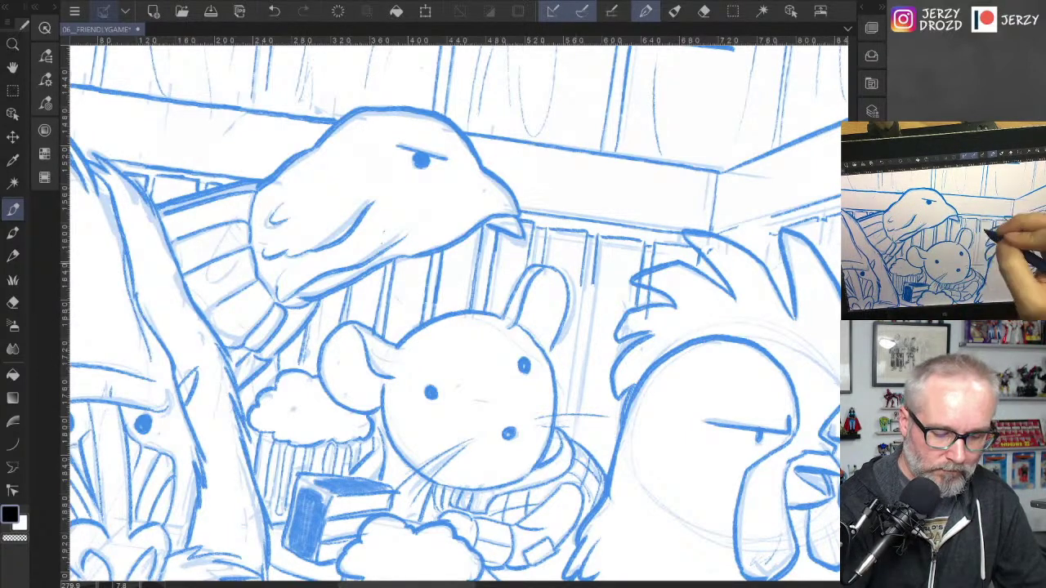
pyautogui.moveTo(585, 271); pyautogui.dragTo(579, 298)
pyautogui.moveTo(582, 295); pyautogui.dragTo(574, 329)
pyautogui.click(274, 11)
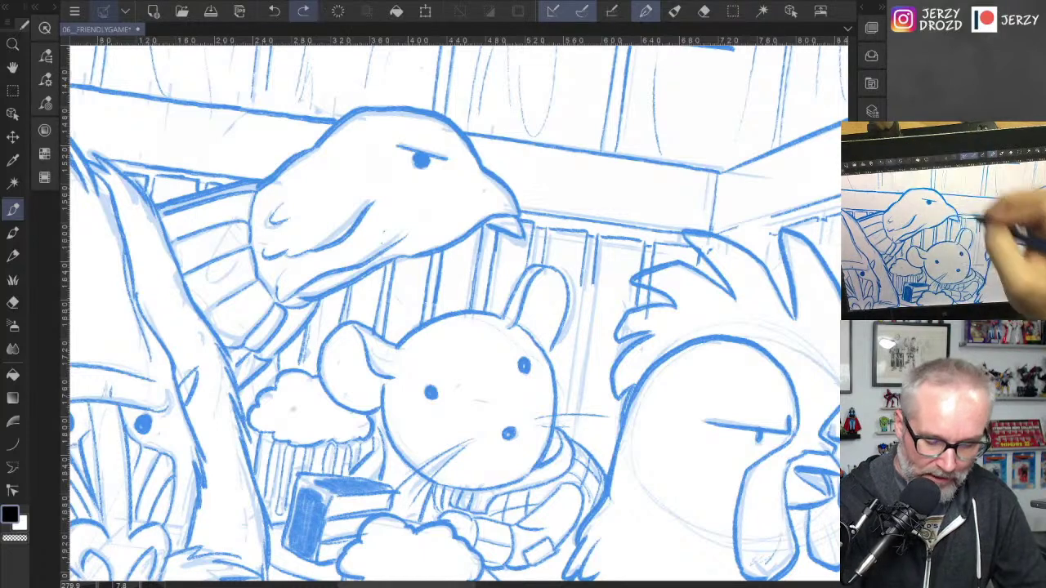
pyautogui.moveTo(583, 276); pyautogui.dragTo(559, 422)
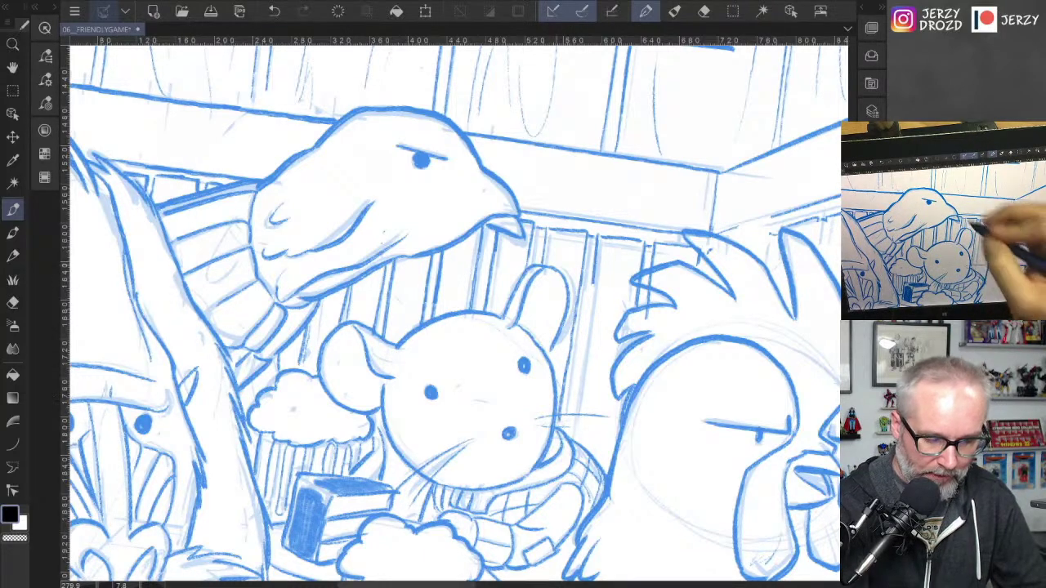
pyautogui.click(275, 10)
pyautogui.moveTo(580, 295); pyautogui.dragTo(557, 429)
pyautogui.click(274, 10)
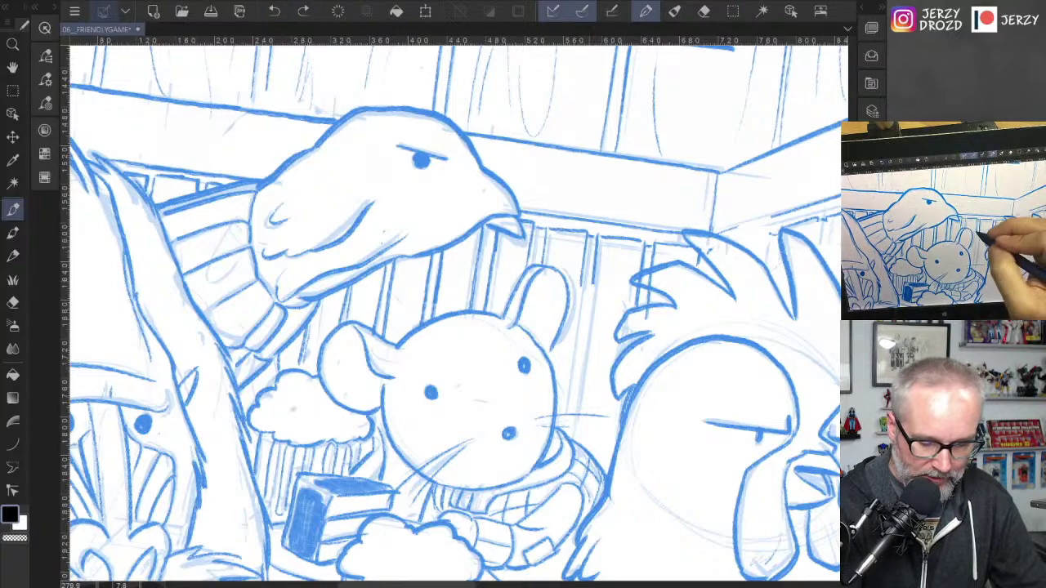
pyautogui.moveTo(580, 288); pyautogui.dragTo(559, 425)
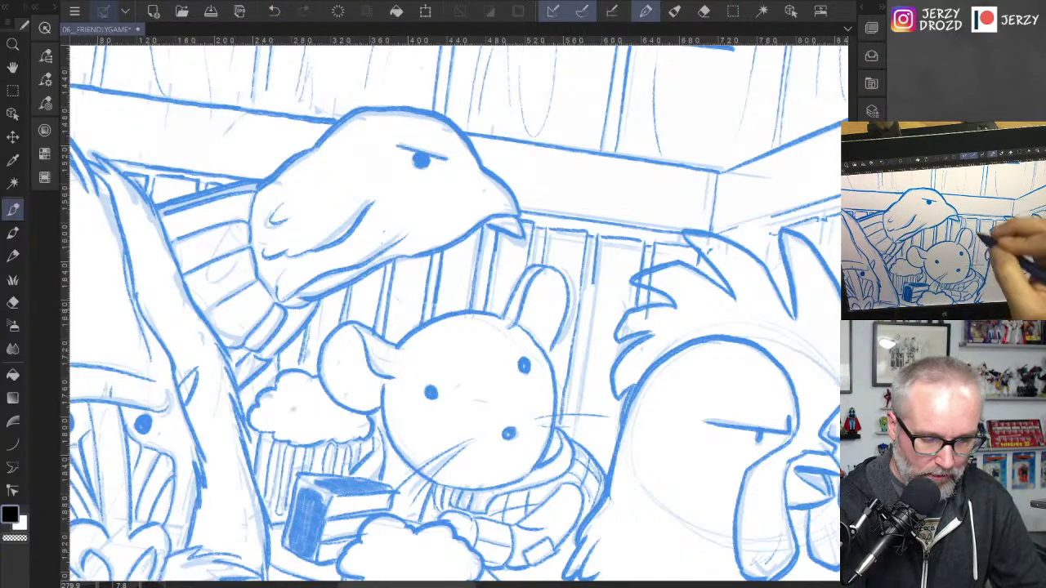
pyautogui.click(274, 11)
pyautogui.moveTo(672, 171)
pyautogui.mouseDown()
pyautogui.moveTo(696, 250)
pyautogui.moveTo(673, 252)
pyautogui.mouseUp()
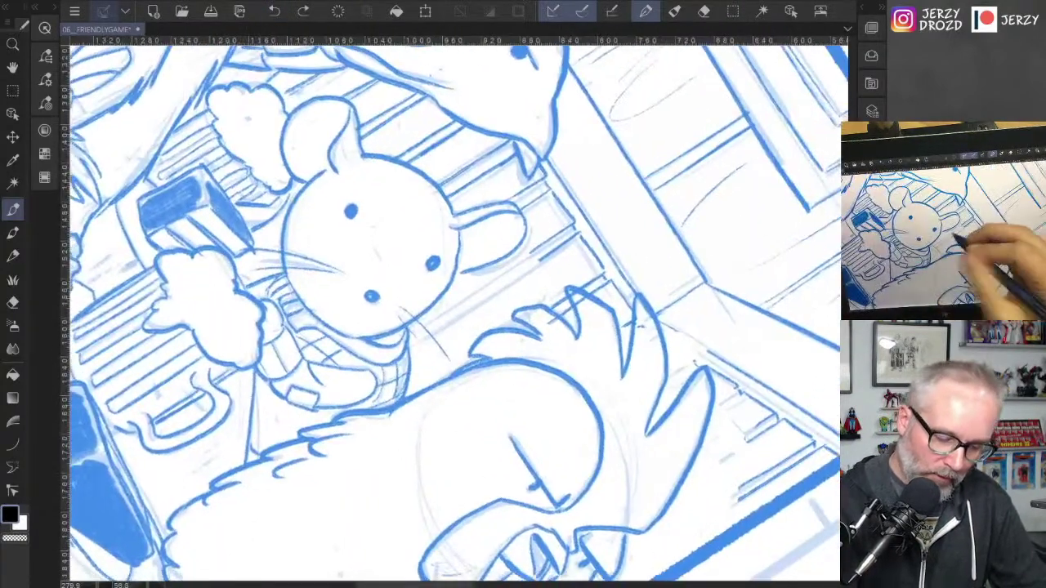
pyautogui.moveTo(530, 257); pyautogui.dragTo(479, 292)
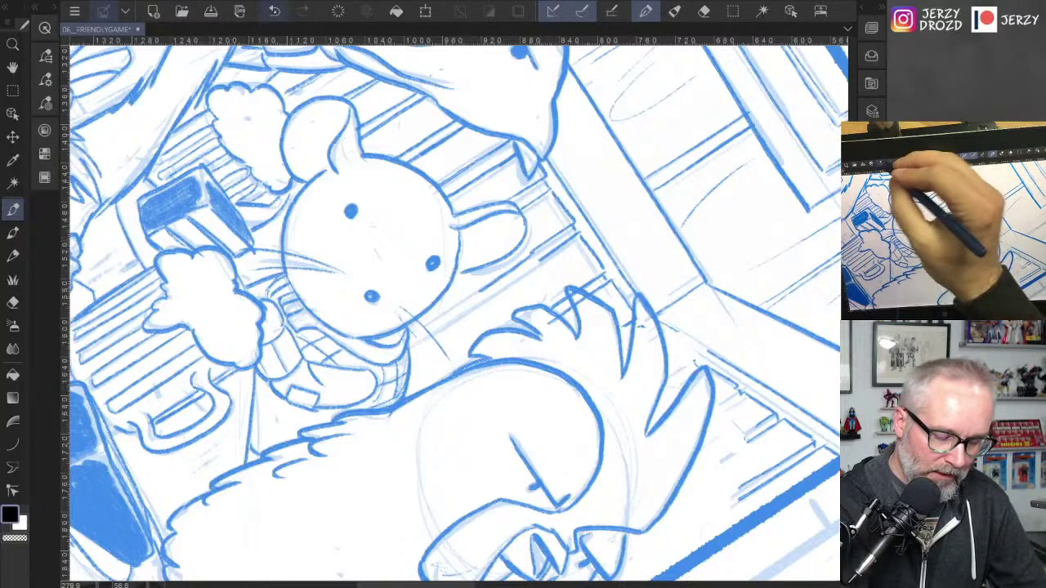
pyautogui.click(274, 11)
pyautogui.moveTo(520, 264); pyautogui.dragTo(414, 335)
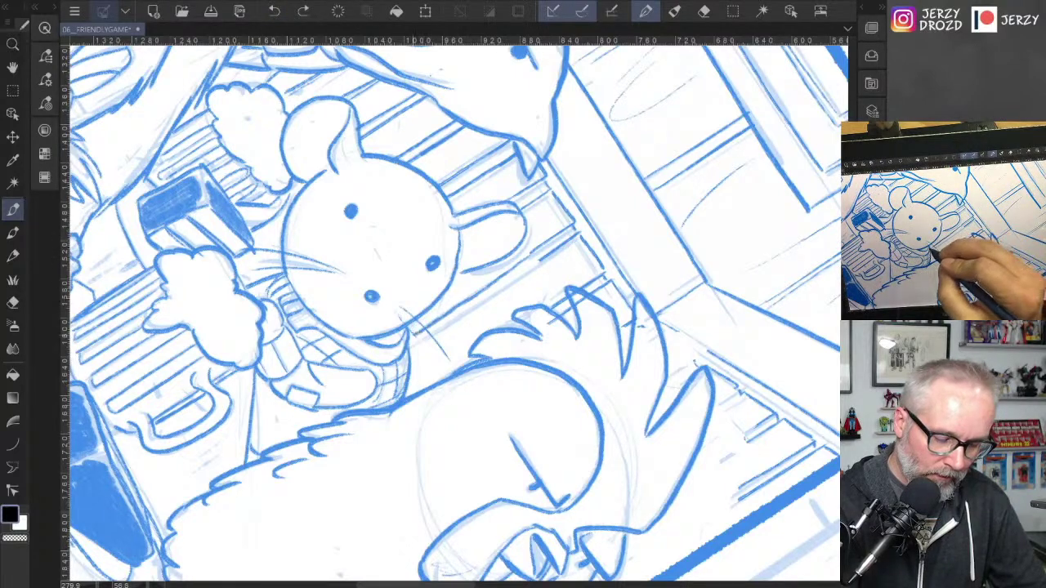
pyautogui.click(274, 11)
pyautogui.moveTo(533, 250); pyautogui.dragTo(414, 330)
pyautogui.hotkey('ctrl', 'z')
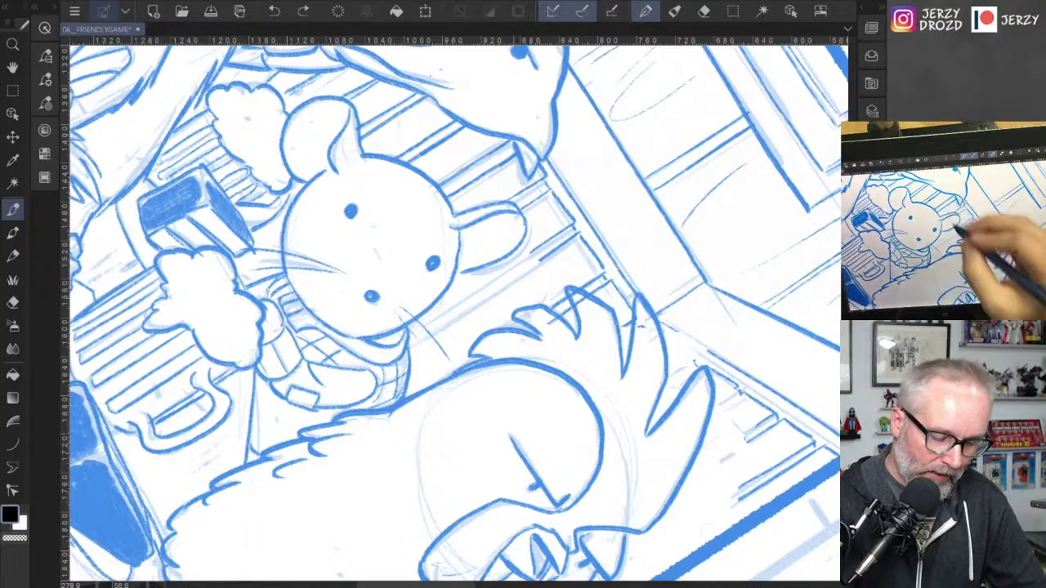
pyautogui.moveTo(530, 253); pyautogui.dragTo(414, 335)
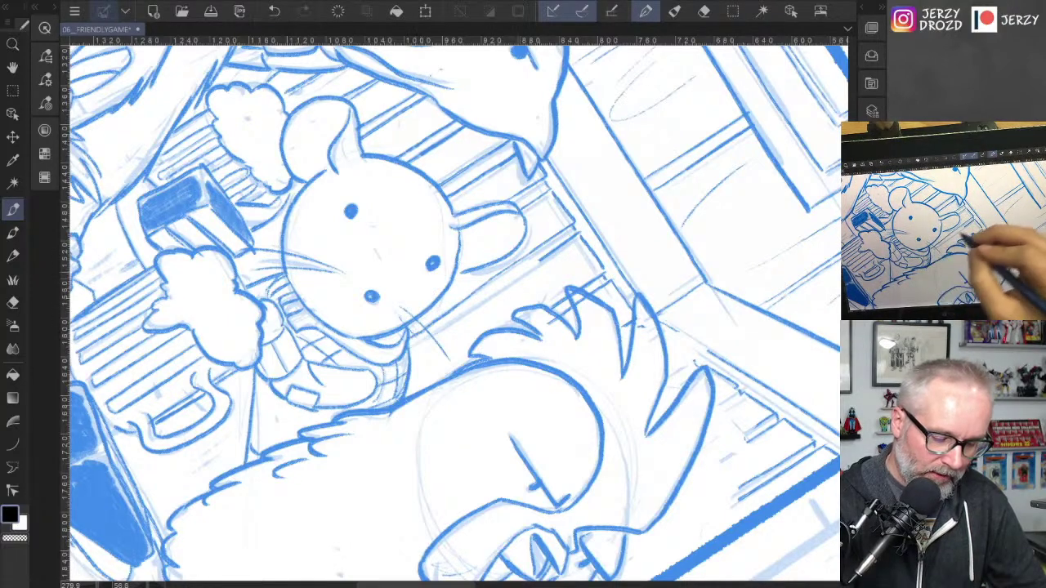
pyautogui.hotkey('ctrl', 'z')
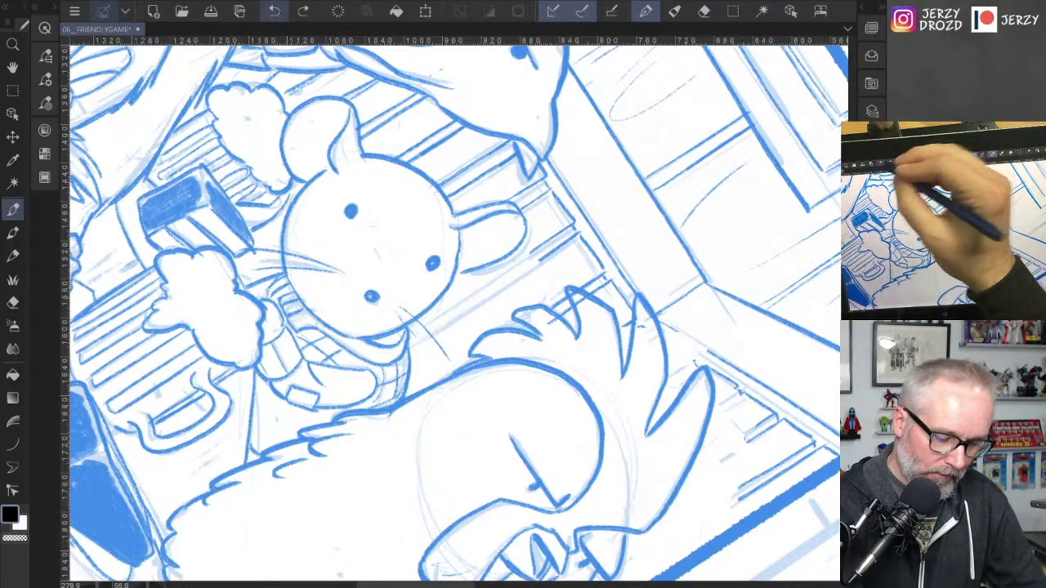
# Step: Draw the long slat lines between the mouse's head and the rooster, and erase the wall lines crossing the rooster's comb
pyautogui.moveTo(432, 322); pyautogui.dragTo(528, 253)
pyautogui.moveTo(413, 343); pyautogui.dragTo(528, 268)
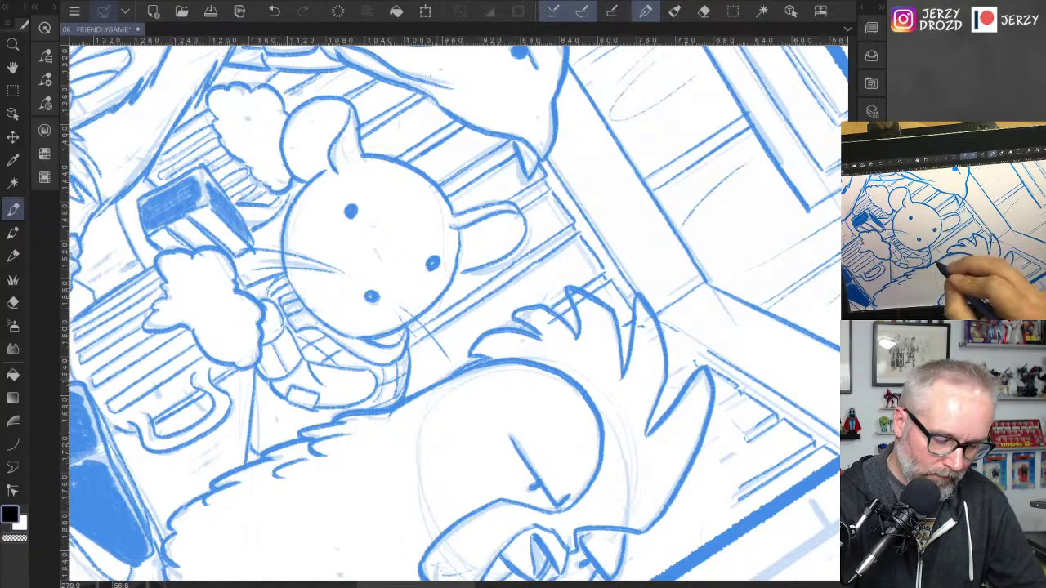
pyautogui.moveTo(409, 395); pyautogui.dragTo(482, 356)
pyautogui.press('e')
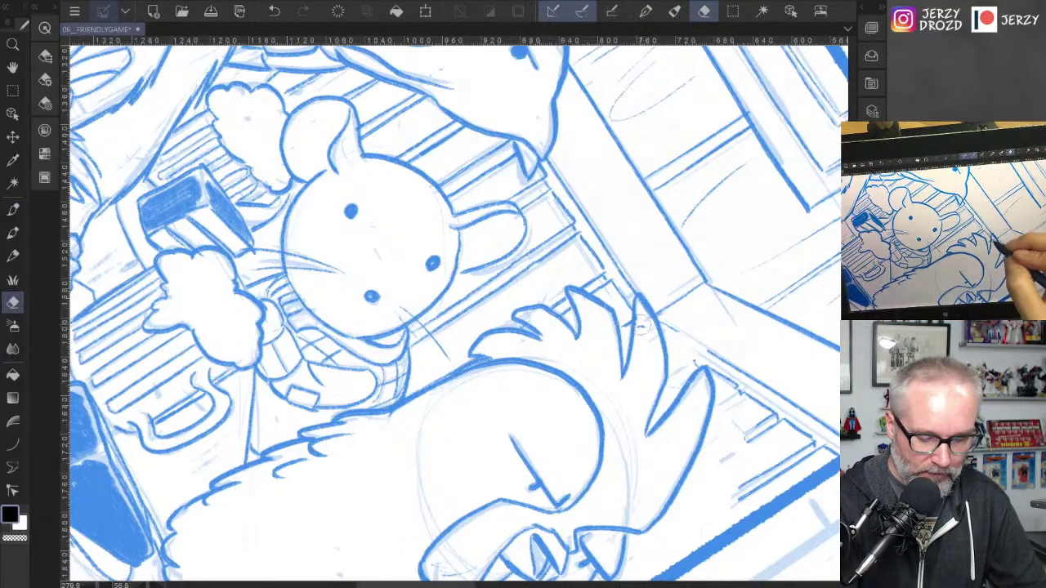
pyautogui.press('p')
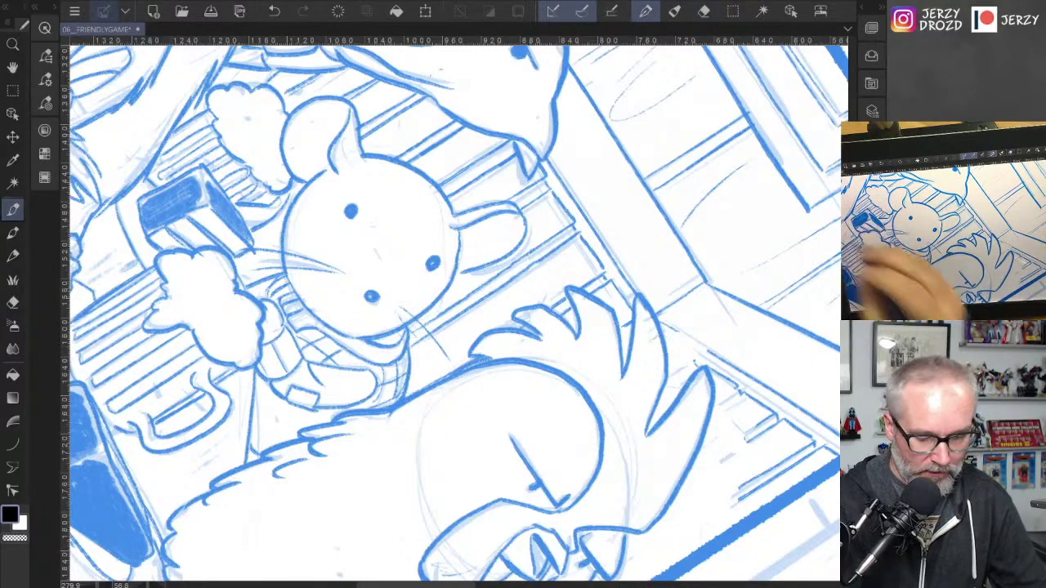
# Step: Extend the side wall's lower rail edge to the room corner behind the rooster's comb and draw the slat ends beneath it
pyautogui.hotkey('ctrl', '@')
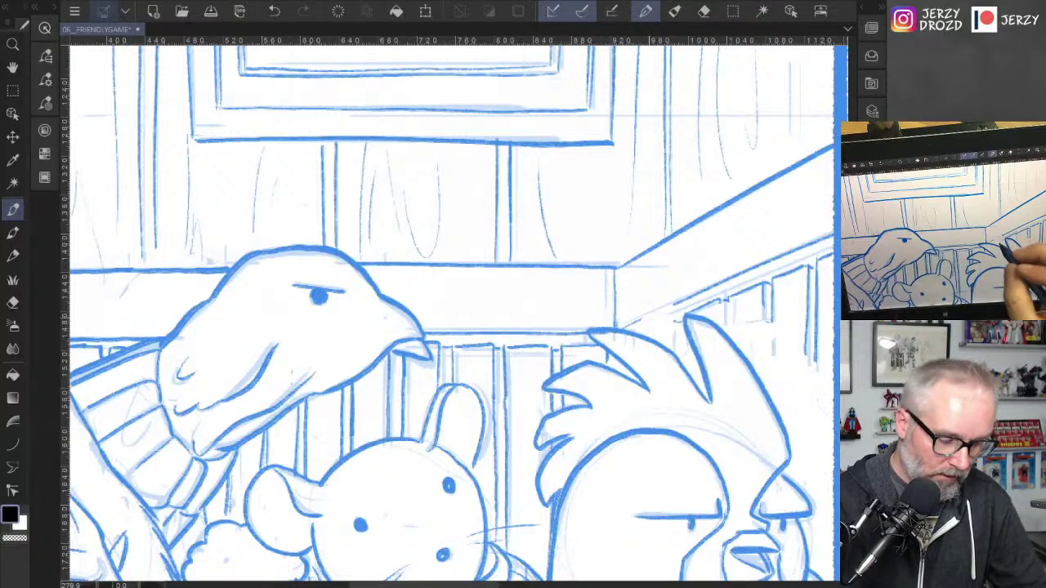
pyautogui.press('e')
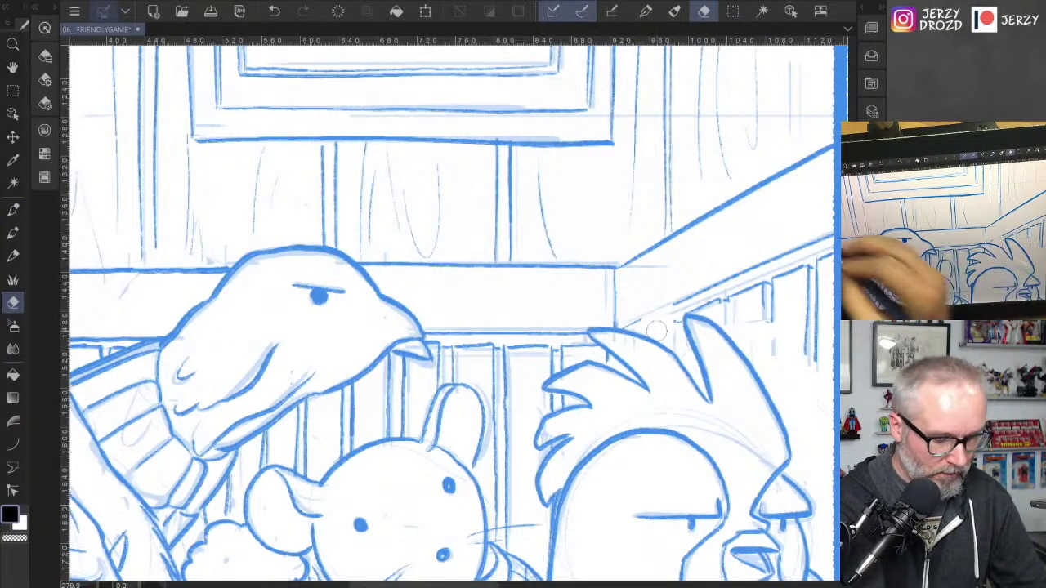
pyautogui.press('p')
pyautogui.moveTo(621, 326)
pyautogui.mouseDown()
pyautogui.moveTo(672, 305)
pyautogui.moveTo(689, 379)
pyautogui.mouseUp()
pyautogui.moveTo(674, 323)
pyautogui.mouseDown()
pyautogui.moveTo(675, 353)
pyautogui.moveTo(670, 322)
pyautogui.mouseUp()
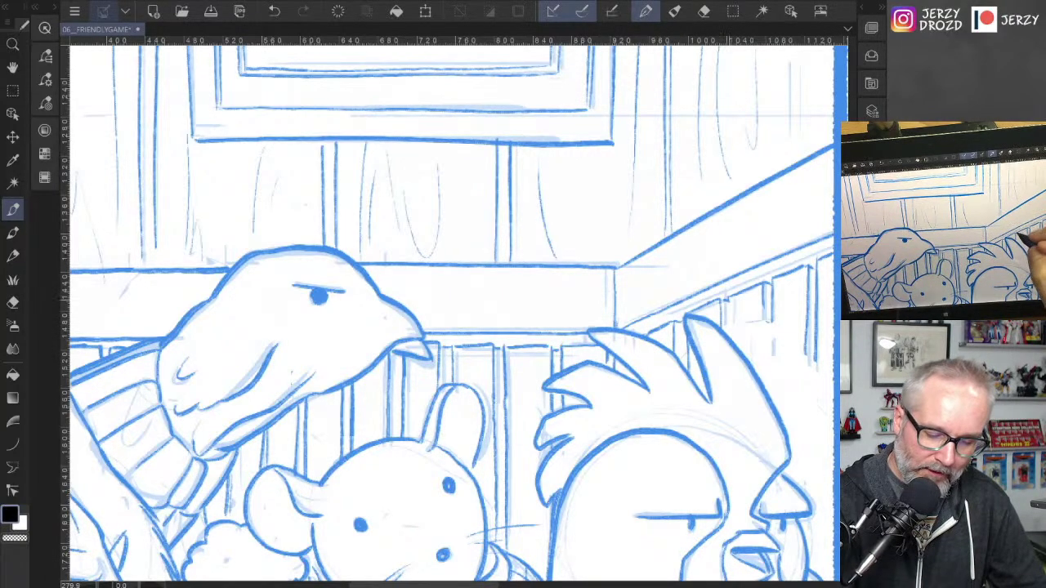
pyautogui.moveTo(729, 300); pyautogui.dragTo(731, 338)
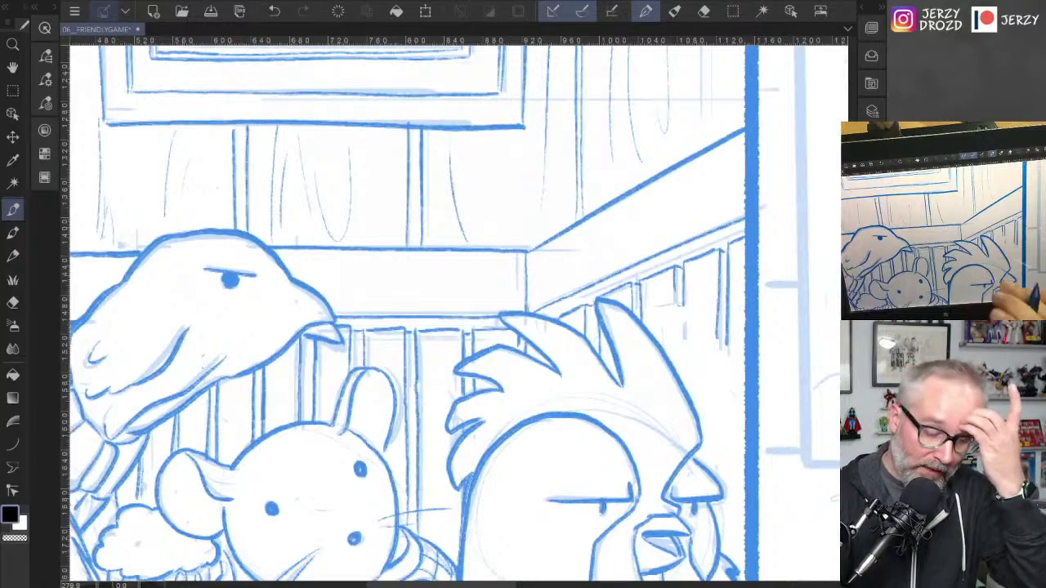
# Step: Draw the side wall's remaining slats between the rooster's comb and the panel border, down past the beak
pyautogui.moveTo(776, 351); pyautogui.dragTo(709, 369)
pyautogui.moveTo(607, 300); pyautogui.dragTo(617, 405)
pyautogui.moveTo(649, 287)
pyautogui.mouseDown()
pyautogui.moveTo(650, 495)
pyautogui.moveTo(517, 469)
pyautogui.moveTo(491, 356)
pyautogui.moveTo(449, 372)
pyautogui.mouseUp()
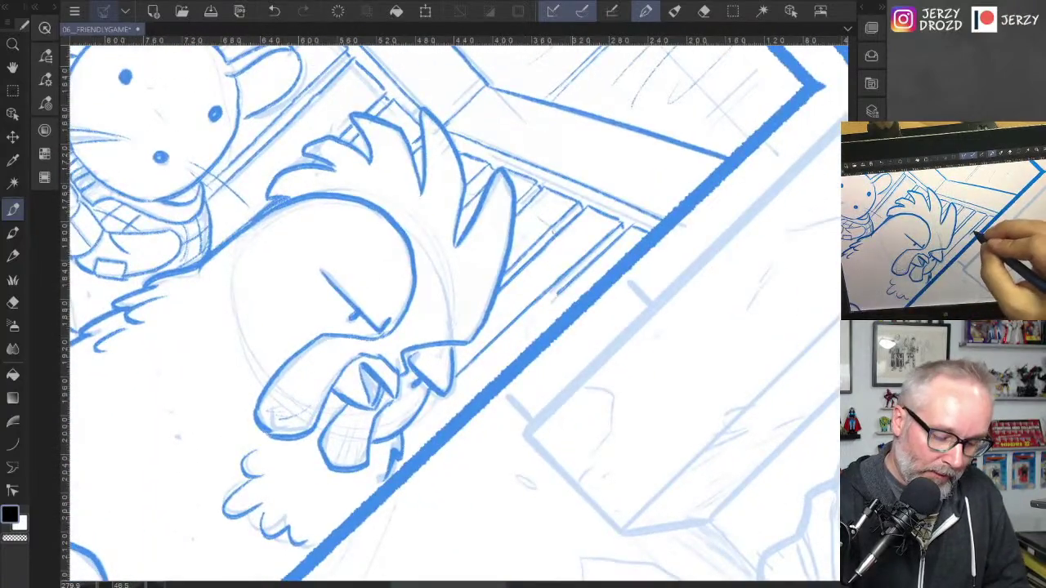
pyautogui.moveTo(570, 284); pyautogui.dragTo(402, 445)
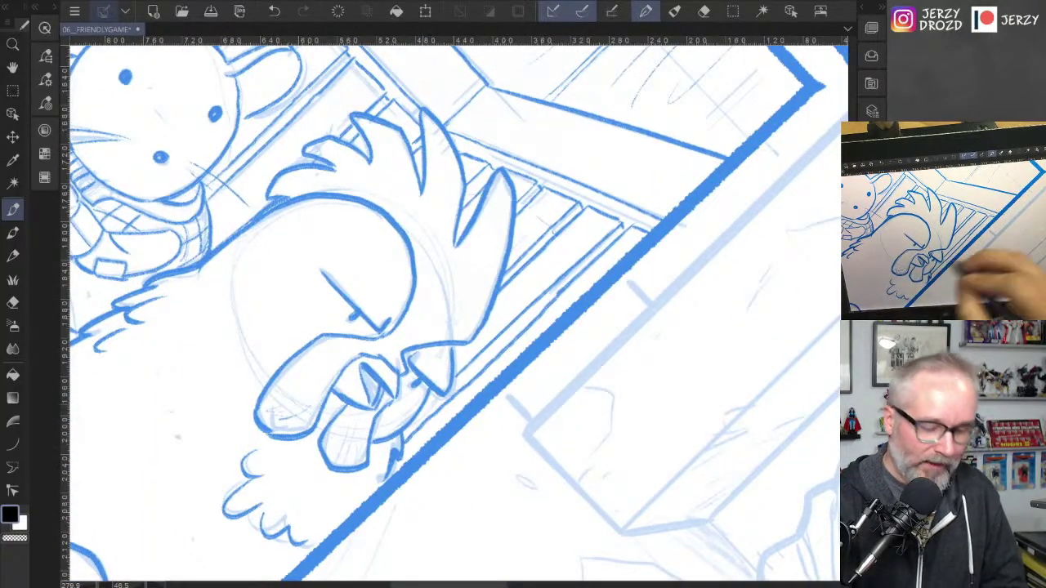
# Step: Draw wood-grain strokes on the lower panel's back-wall planks, beneath and beside the round wall frame
pyautogui.scroll(-1, 523, 343)
pyautogui.moveTo(490, 327); pyautogui.dragTo(466, 356)
pyautogui.scroll(-4, 523, 343)
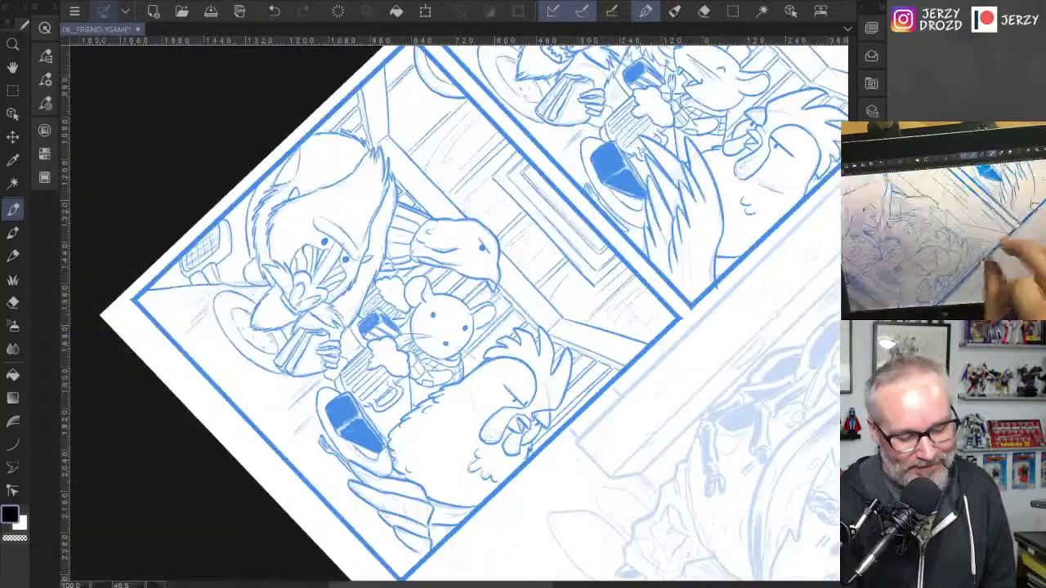
pyautogui.moveTo(544, 392); pyautogui.dragTo(605, 355)
pyautogui.moveTo(719, 344); pyautogui.dragTo(572, 245)
pyautogui.scroll(4, 438, 360)
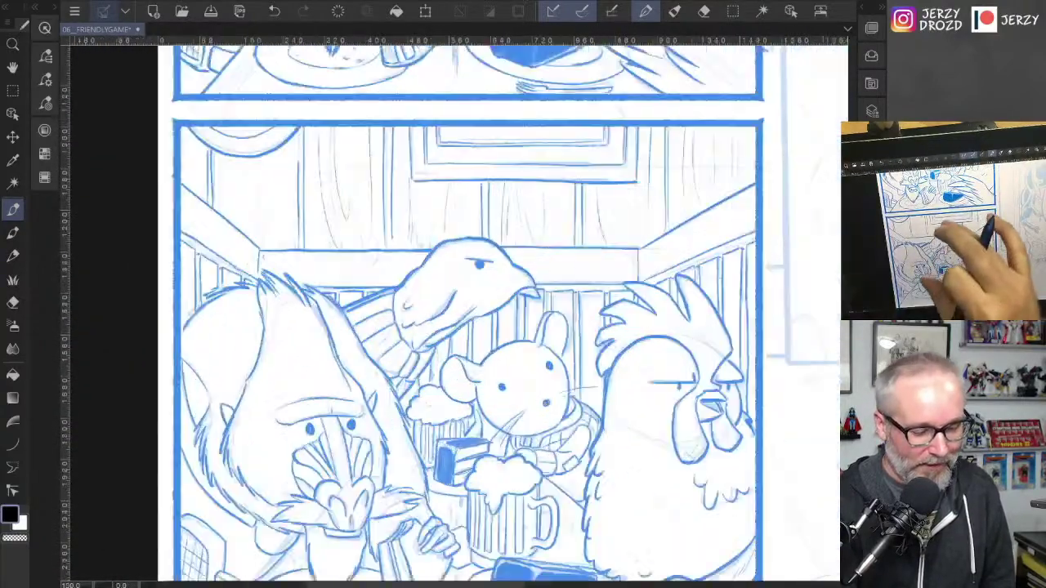
pyautogui.moveTo(458, 310); pyautogui.dragTo(654, 413)
pyautogui.moveTo(408, 223); pyautogui.dragTo(411, 295)
pyautogui.moveTo(419, 239); pyautogui.dragTo(419, 291)
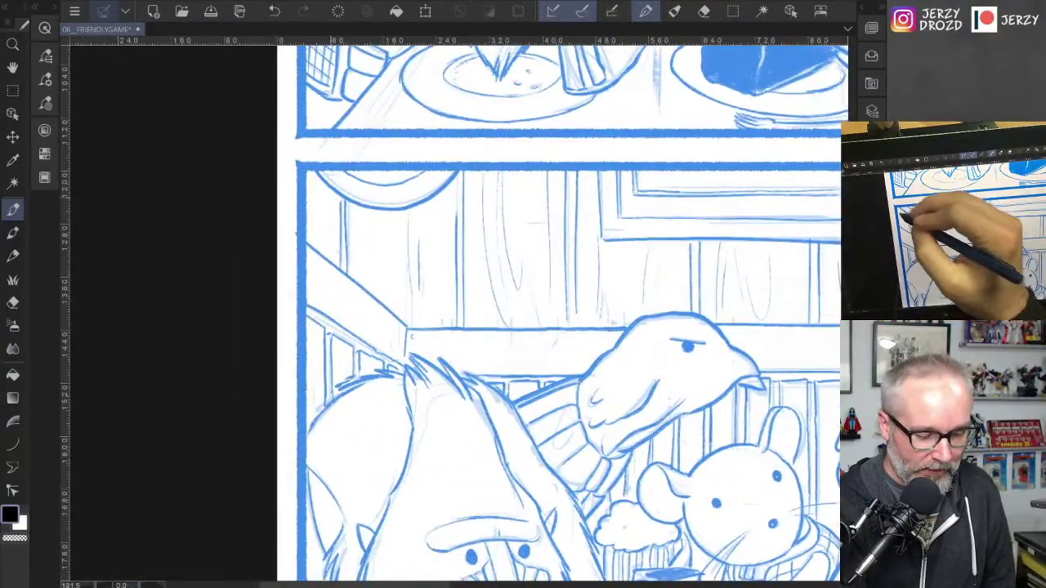
pyautogui.moveTo(318, 186); pyautogui.dragTo(320, 234)
pyautogui.moveTo(312, 209); pyautogui.dragTo(312, 222)
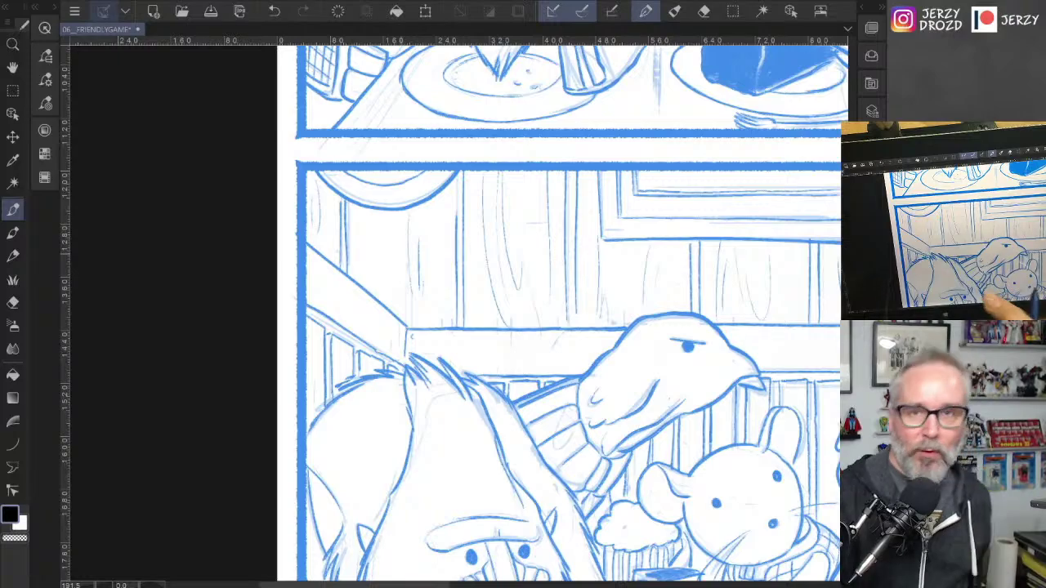
# Step: Merge the Pencils Copy layer down into the Pencils layer
pyautogui.moveTo(621, 367); pyautogui.dragTo(448, 374)
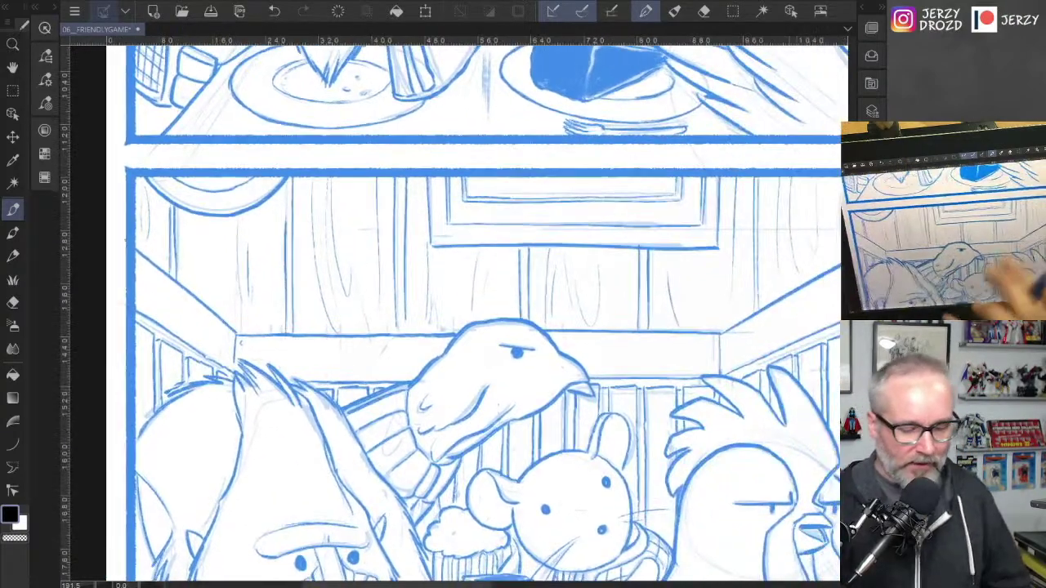
pyautogui.scroll(-4, 638, 409)
pyautogui.moveTo(654, 367)
pyautogui.mouseDown()
pyautogui.moveTo(586, 386)
pyautogui.moveTo(495, 356)
pyautogui.moveTo(401, 362)
pyautogui.mouseUp()
pyautogui.press('Tab')
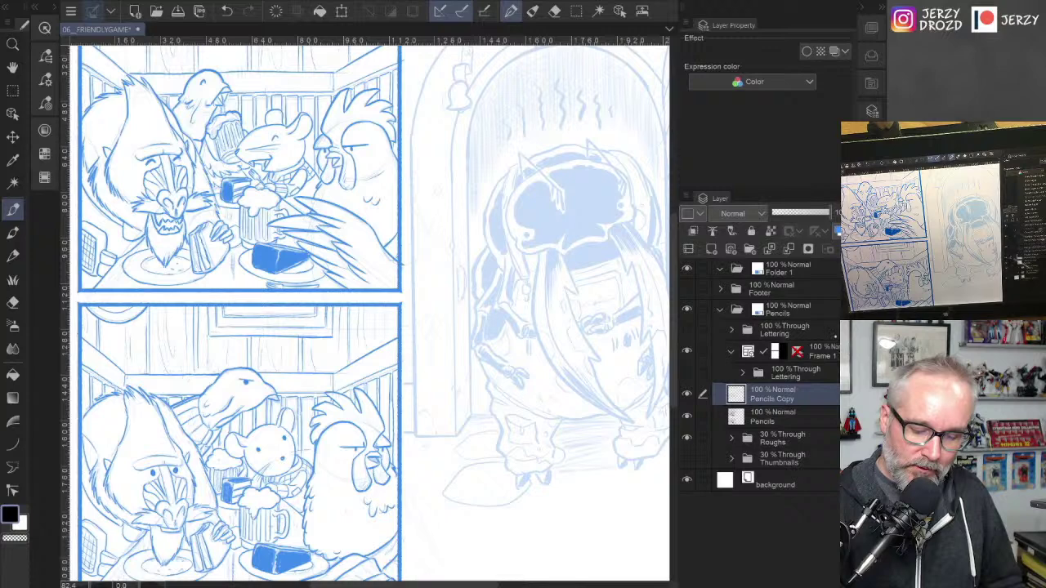
pyautogui.hotkey('ctrl', 'e')
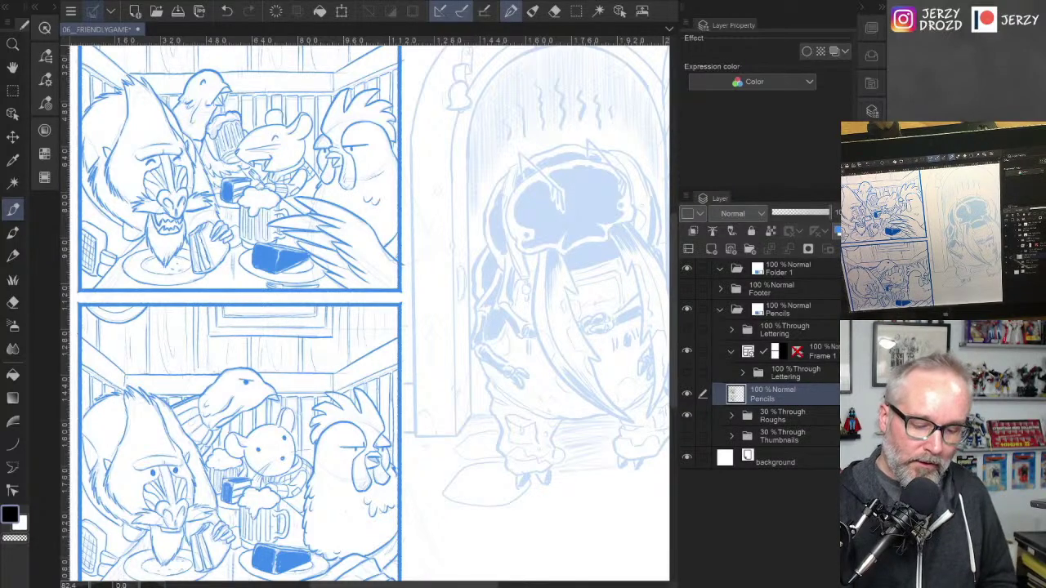
pyautogui.press('Tab')
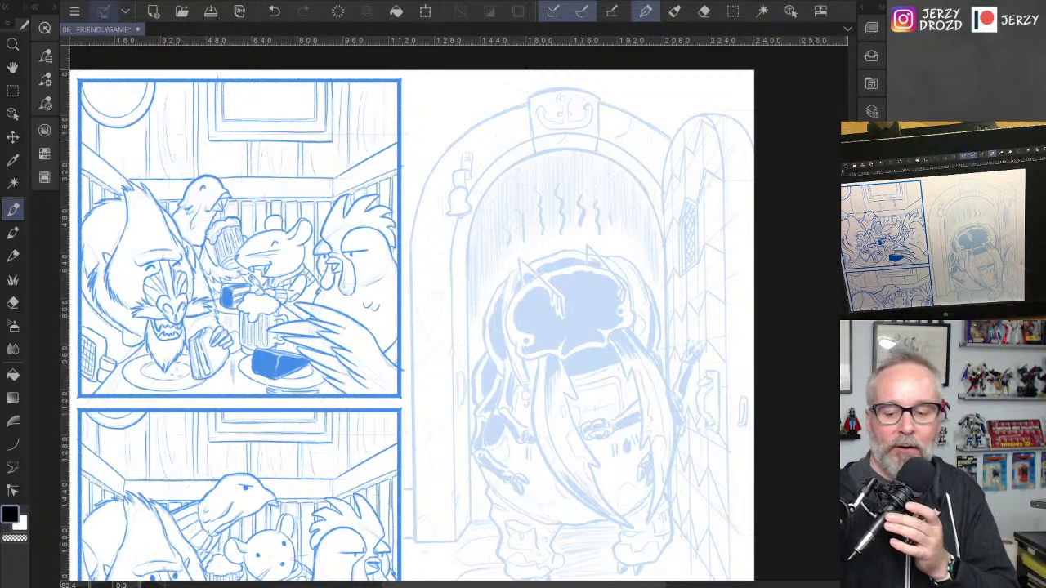
# Step: Draw the doorway's small bell with its shading and the curled bracket and mounting plate holding it
pyautogui.scroll(4, 540, 322)
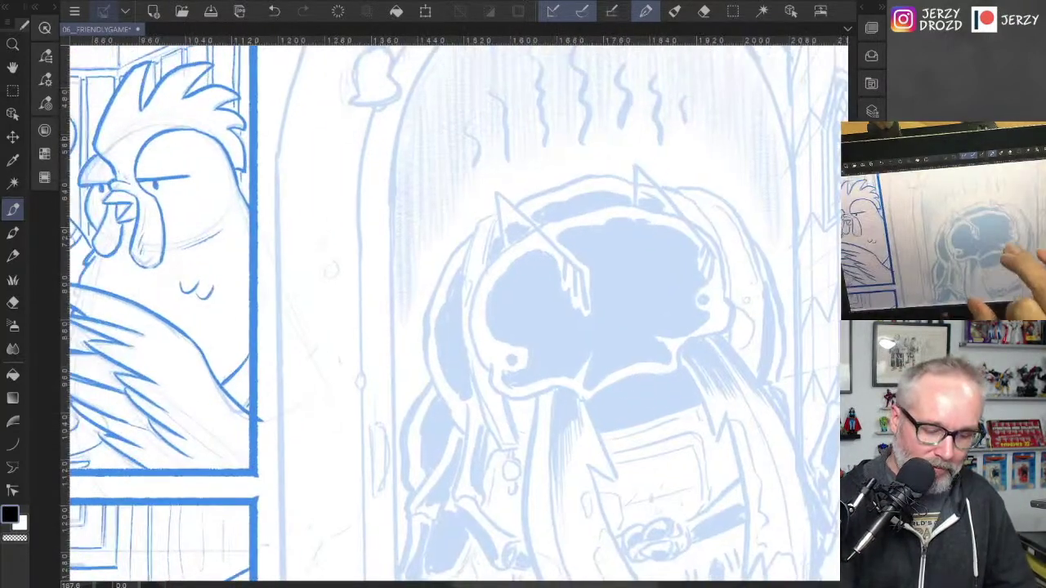
pyautogui.moveTo(540, 322); pyautogui.dragTo(596, 501)
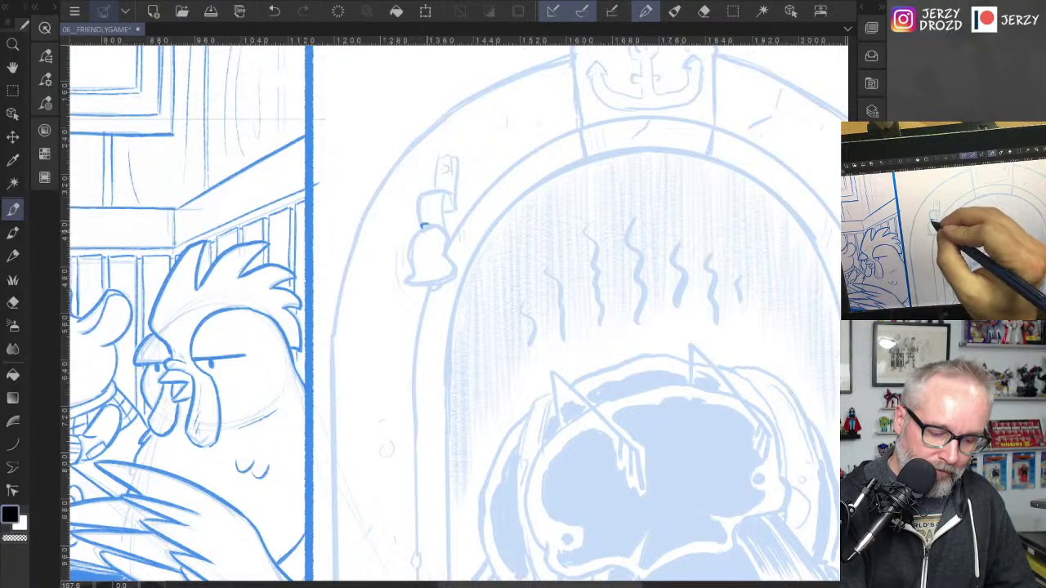
pyautogui.moveTo(421, 228)
pyautogui.mouseDown()
pyautogui.moveTo(412, 259)
pyautogui.moveTo(441, 282)
pyautogui.moveTo(445, 234)
pyautogui.moveTo(453, 265)
pyautogui.moveTo(442, 269)
pyautogui.mouseUp()
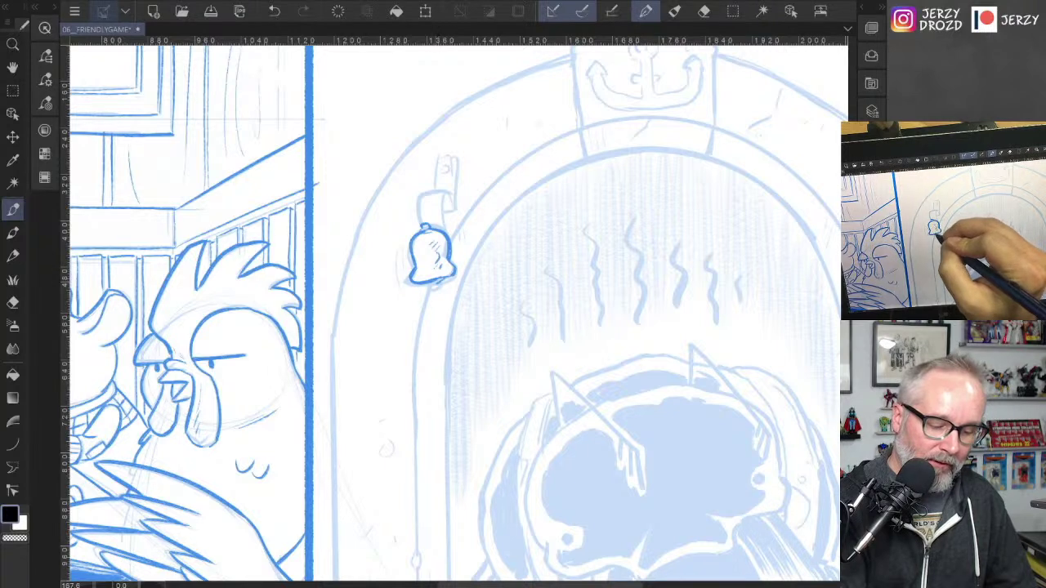
pyautogui.moveTo(442, 232)
pyautogui.mouseDown()
pyautogui.moveTo(448, 192)
pyautogui.moveTo(452, 213)
pyautogui.moveTo(419, 221)
pyautogui.mouseUp()
pyautogui.moveTo(455, 161)
pyautogui.mouseDown()
pyautogui.moveTo(455, 195)
pyautogui.moveTo(450, 175)
pyautogui.moveTo(436, 189)
pyautogui.moveTo(457, 217)
pyautogui.mouseUp()
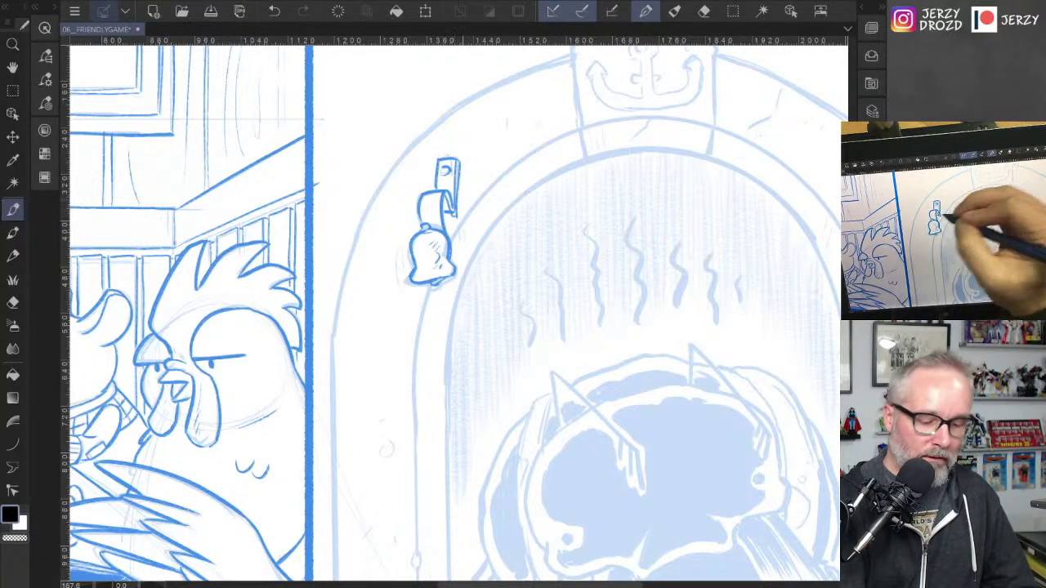
pyautogui.press('e')
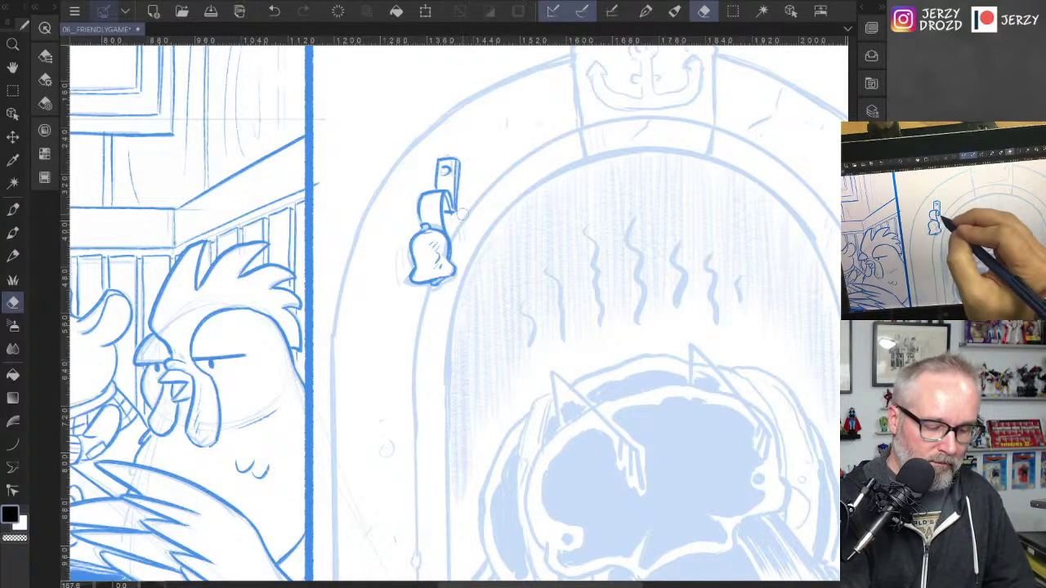
pyautogui.press('p')
# Step: Trace the stone arch's inner and outer edges from the keystone down past the bell
pyautogui.moveTo(578, 129)
pyautogui.mouseDown()
pyautogui.moveTo(500, 178)
pyautogui.moveTo(460, 231)
pyautogui.mouseUp()
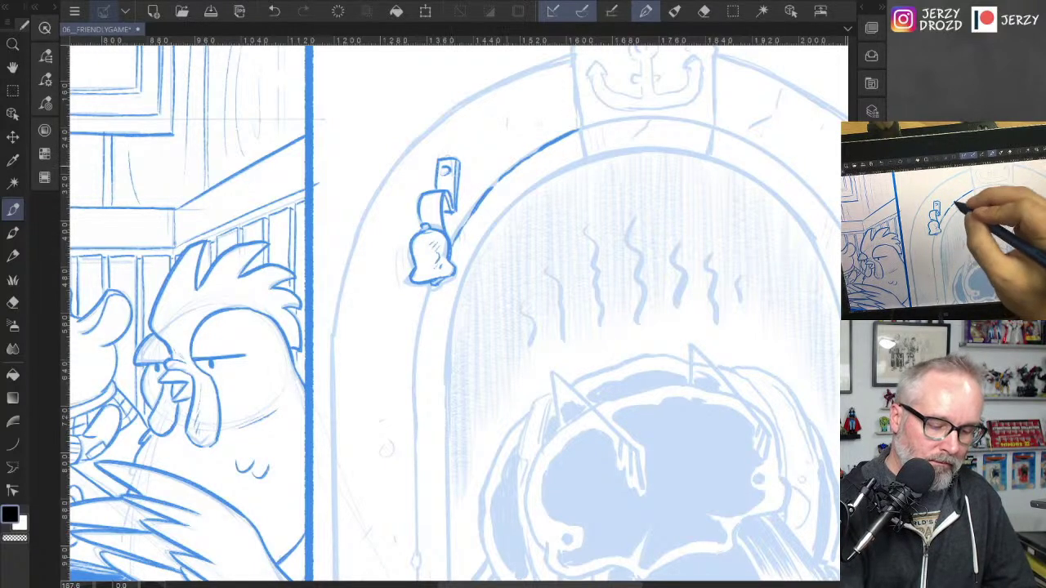
pyautogui.moveTo(570, 57)
pyautogui.mouseDown()
pyautogui.moveTo(483, 91)
pyautogui.moveTo(425, 134)
pyautogui.moveTo(353, 242)
pyautogui.mouseUp()
pyautogui.moveTo(409, 153); pyautogui.dragTo(386, 180)
pyautogui.moveTo(353, 242); pyautogui.dragTo(334, 333)
# Step: Draw the doorpost's edges downward below the bell, with a small chip on the inner edge and stone texture marks
pyautogui.moveTo(505, 326); pyautogui.dragTo(555, 247)
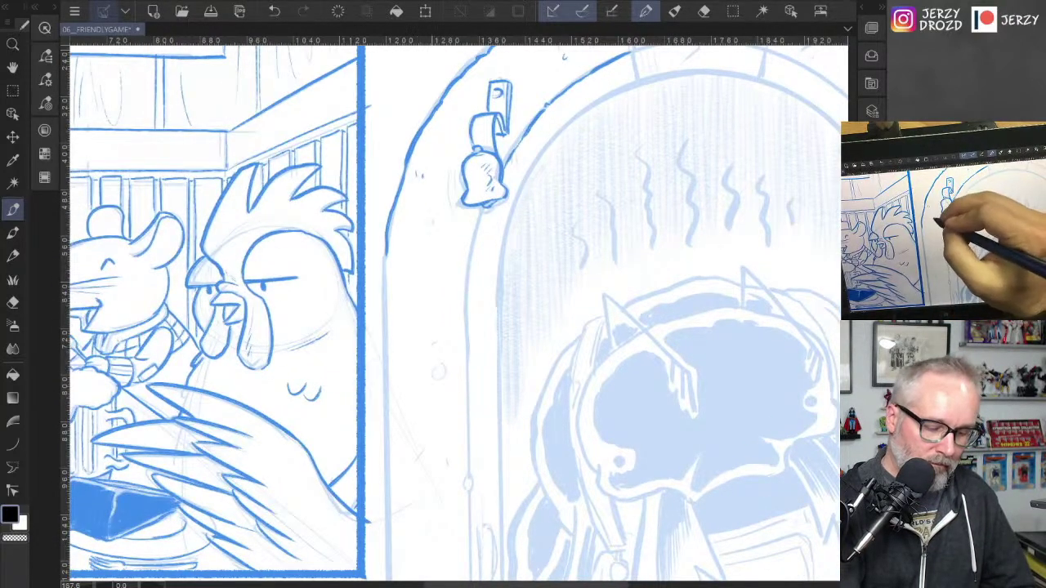
pyautogui.moveTo(387, 247); pyautogui.dragTo(383, 306)
pyautogui.moveTo(473, 237); pyautogui.dragTo(468, 437)
pyautogui.moveTo(468, 476); pyautogui.dragTo(469, 493)
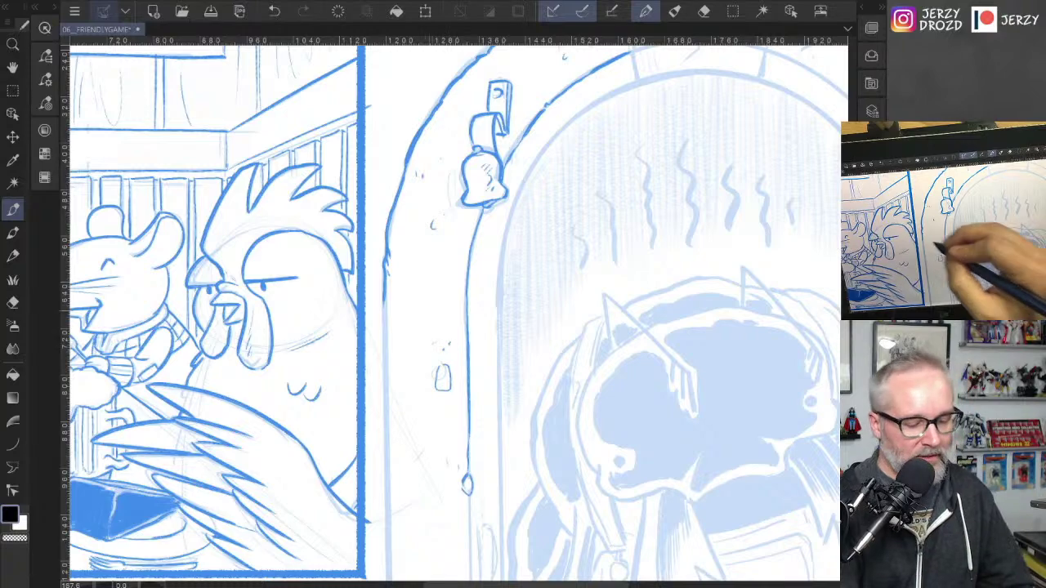
pyautogui.moveTo(386, 278); pyautogui.dragTo(385, 409)
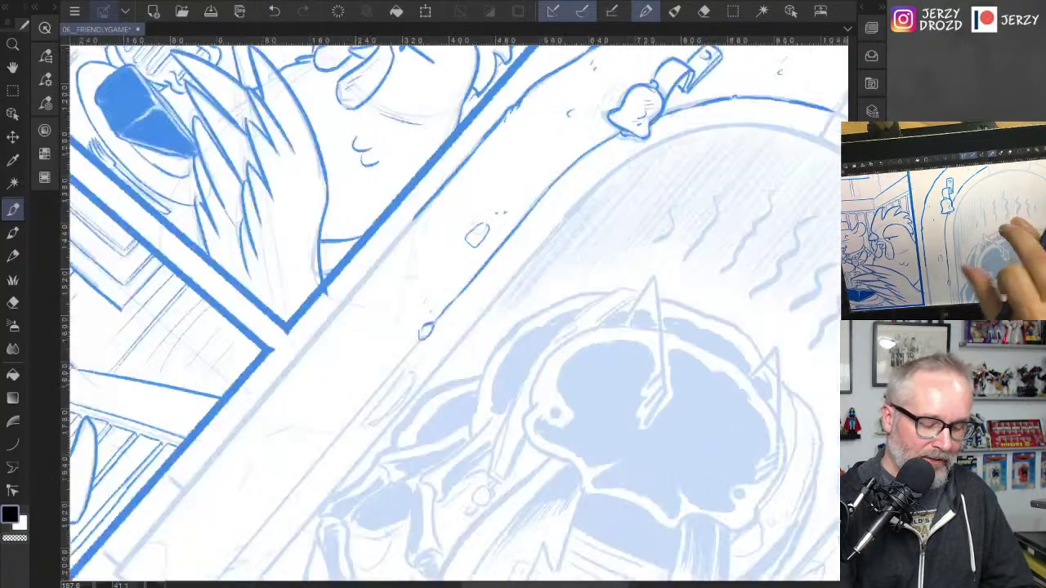
# Step: Extend the doorpost's outer edge to the floor and draw its base, front corner edge, chipped corner and surface crack
pyautogui.moveTo(455, 313)
pyautogui.mouseDown()
pyautogui.moveTo(533, 365)
pyautogui.moveTo(572, 270)
pyautogui.mouseUp()
pyautogui.moveTo(198, 476); pyautogui.dragTo(543, 168)
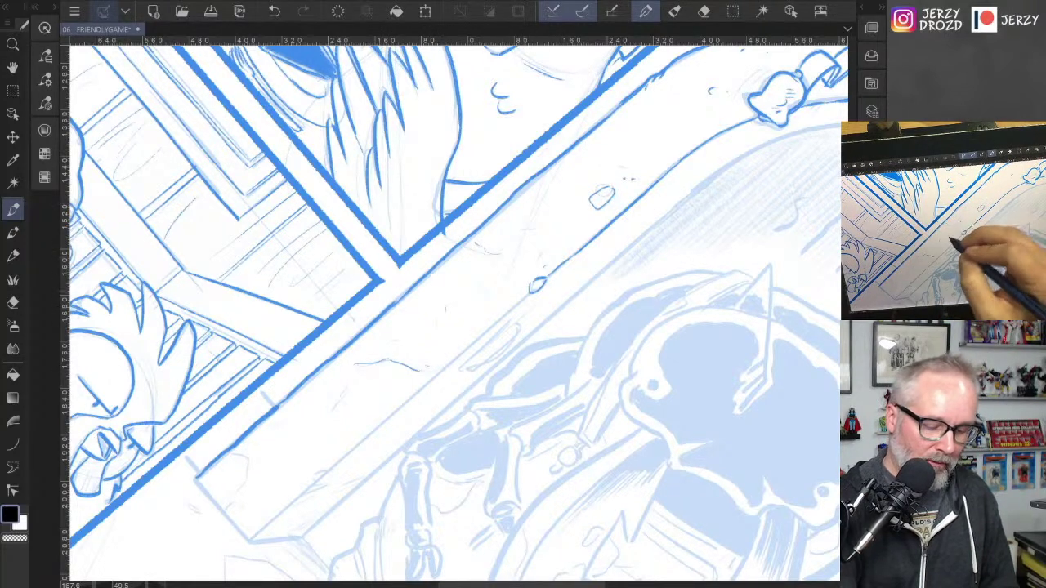
pyautogui.moveTo(230, 452)
pyautogui.mouseDown()
pyautogui.moveTo(227, 504)
pyautogui.moveTo(214, 500)
pyautogui.moveTo(248, 538)
pyautogui.mouseUp()
pyautogui.moveTo(507, 360); pyautogui.dragTo(612, 264)
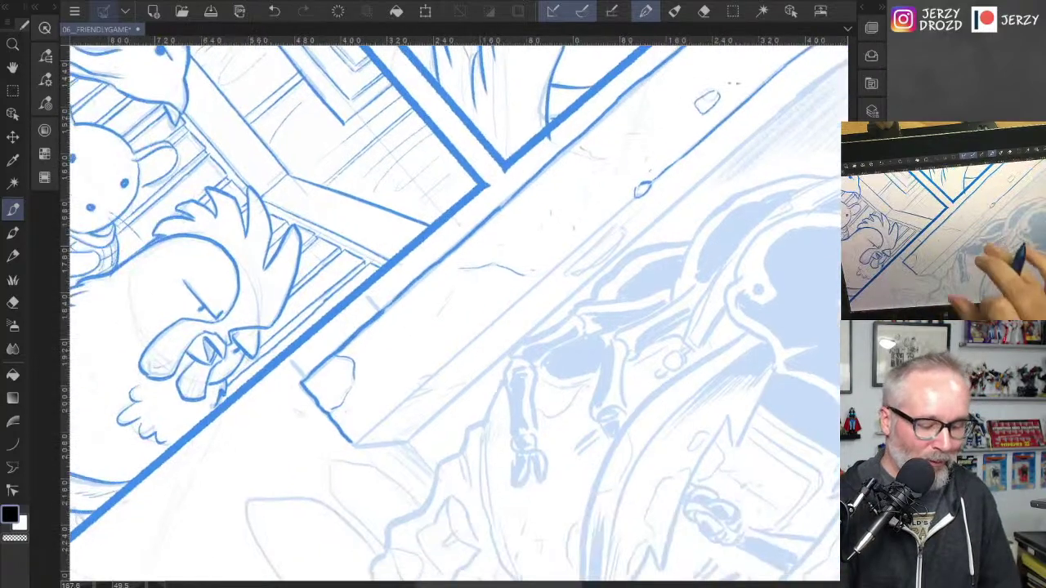
pyautogui.moveTo(613, 368); pyautogui.dragTo(645, 220)
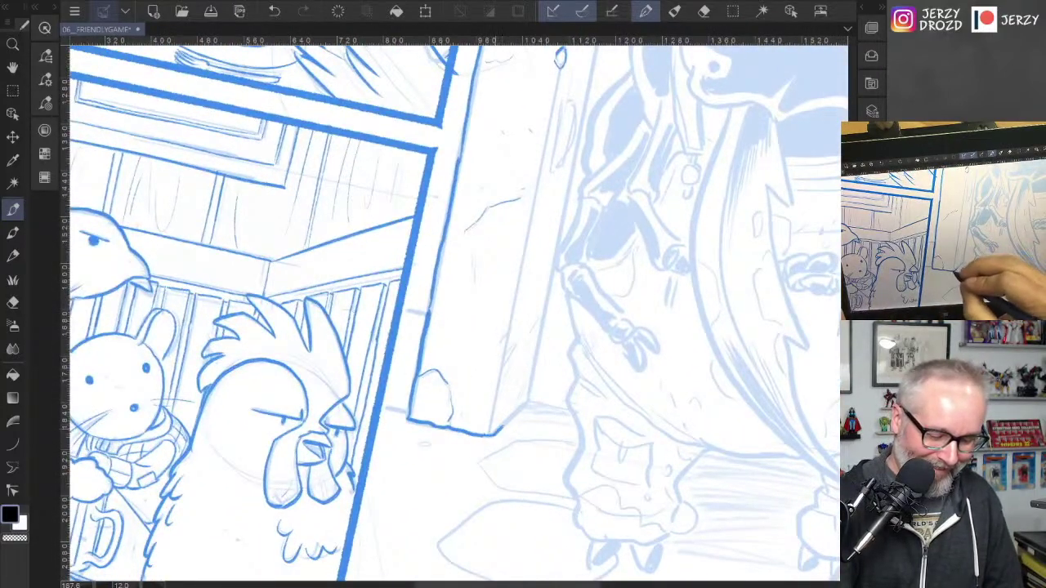
pyautogui.moveTo(490, 433)
pyautogui.mouseDown()
pyautogui.moveTo(518, 281)
pyautogui.moveTo(533, 381)
pyautogui.moveTo(514, 416)
pyautogui.mouseUp()
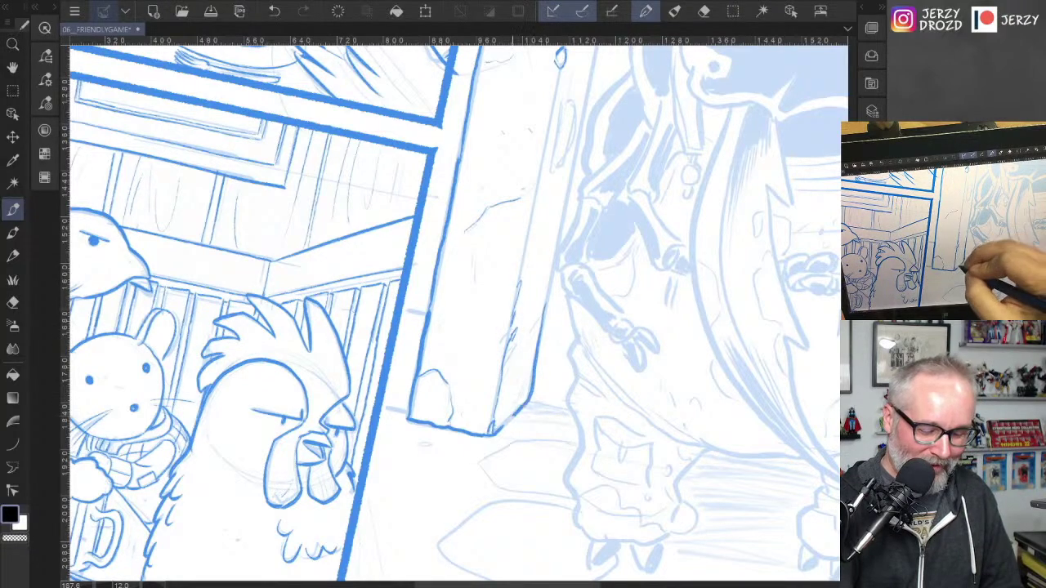
# Step: Draw the narrow slot on the doorpost's inner face, more stone cracks, and the short wall lines between post and panel border
pyautogui.moveTo(642, 205); pyautogui.dragTo(621, 355)
pyautogui.moveTo(544, 255)
pyautogui.mouseDown()
pyautogui.moveTo(535, 301)
pyautogui.moveTo(555, 251)
pyautogui.mouseUp()
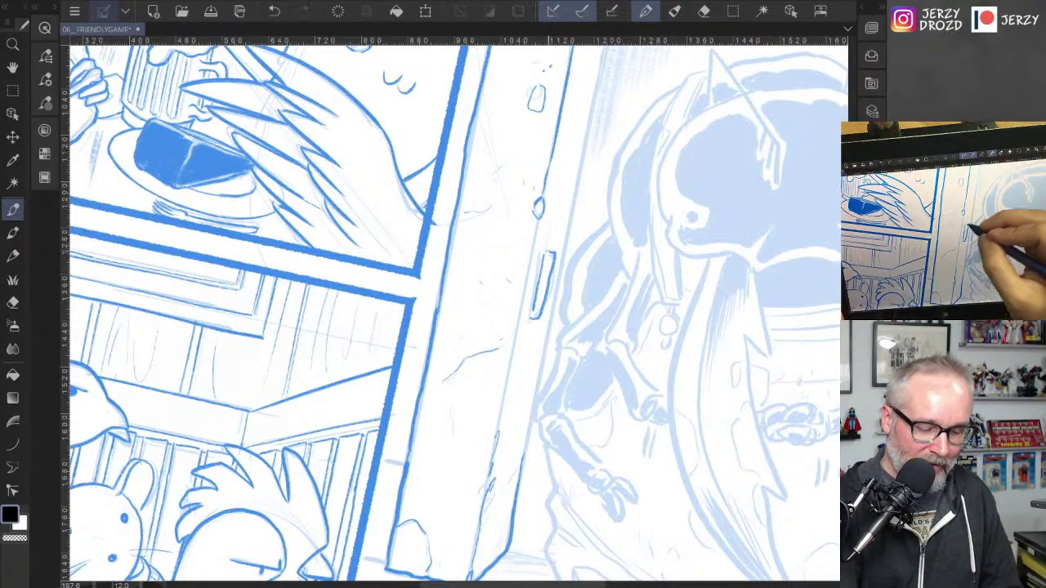
pyautogui.moveTo(537, 226)
pyautogui.mouseDown()
pyautogui.moveTo(502, 417)
pyautogui.moveTo(452, 428)
pyautogui.mouseUp()
pyautogui.moveTo(381, 459)
pyautogui.mouseDown()
pyautogui.moveTo(400, 466)
pyautogui.moveTo(399, 456)
pyautogui.mouseUp()
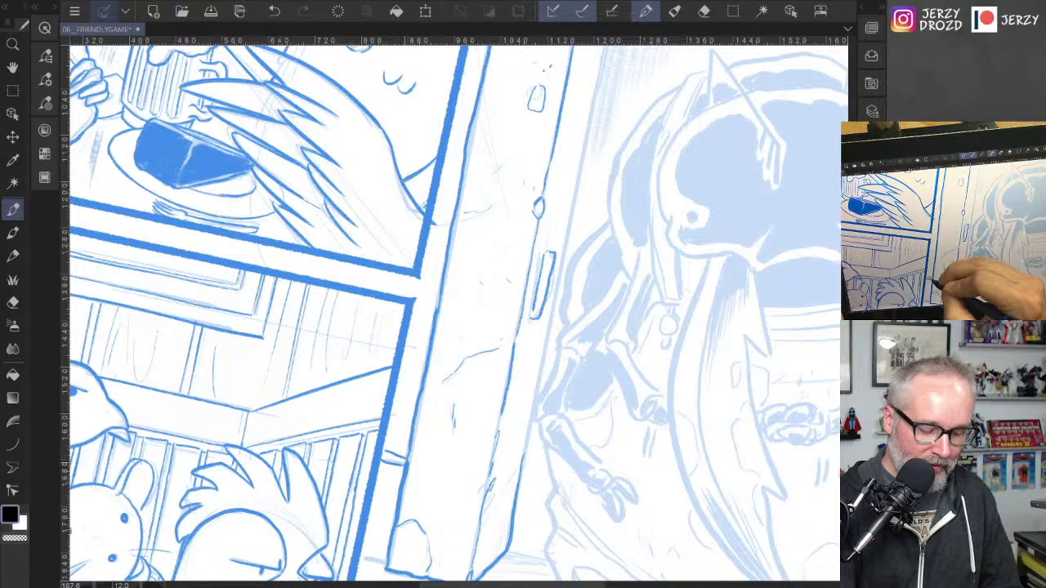
pyautogui.moveTo(362, 556); pyautogui.dragTo(382, 561)
# Step: Outline the skeletal arm overlapping the doorpost, from the upper bone around the elbow and along the forearm
pyautogui.moveTo(719, 270); pyautogui.dragTo(691, 191)
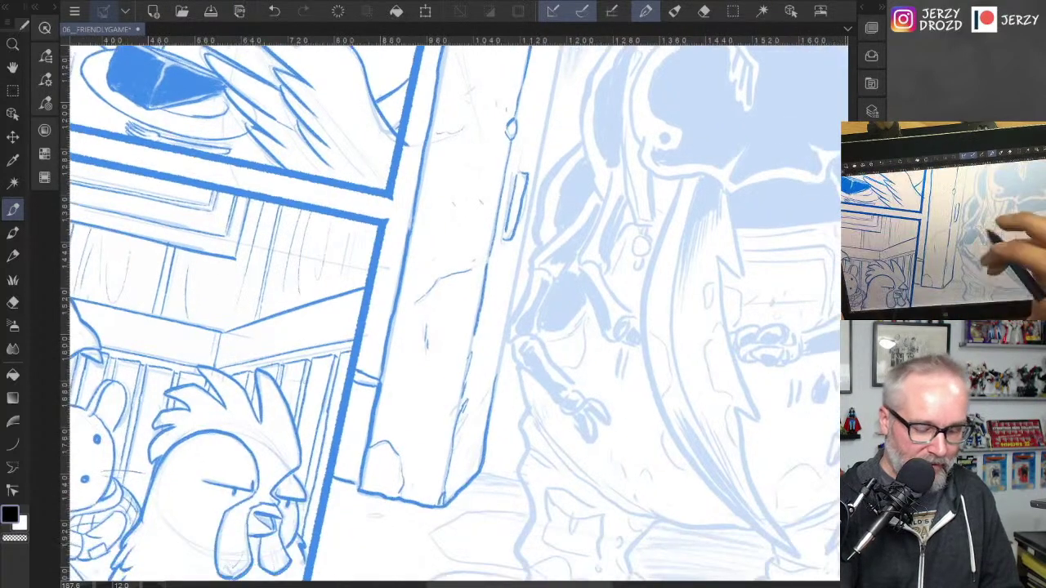
pyautogui.moveTo(719, 245); pyautogui.dragTo(654, 401)
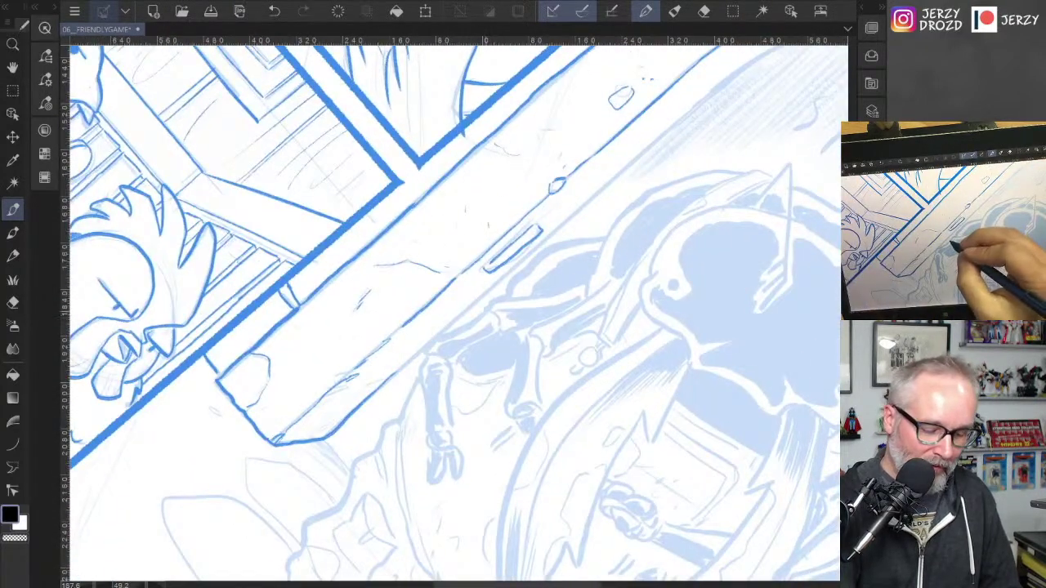
pyautogui.moveTo(486, 314)
pyautogui.mouseDown()
pyautogui.moveTo(430, 334)
pyautogui.moveTo(422, 349)
pyautogui.moveTo(438, 351)
pyautogui.moveTo(419, 374)
pyautogui.moveTo(428, 435)
pyautogui.mouseUp()
pyautogui.moveTo(436, 356)
pyautogui.mouseDown()
pyautogui.moveTo(447, 363)
pyautogui.moveTo(450, 425)
pyautogui.mouseUp()
# Step: Draw the door opening's inner edge from the skeletal elbow up around the arch towards the keystone, redoing the first stroke
pyautogui.moveTo(386, 384); pyautogui.dragTo(518, 265)
pyautogui.hotkey('ctrl', 'z')
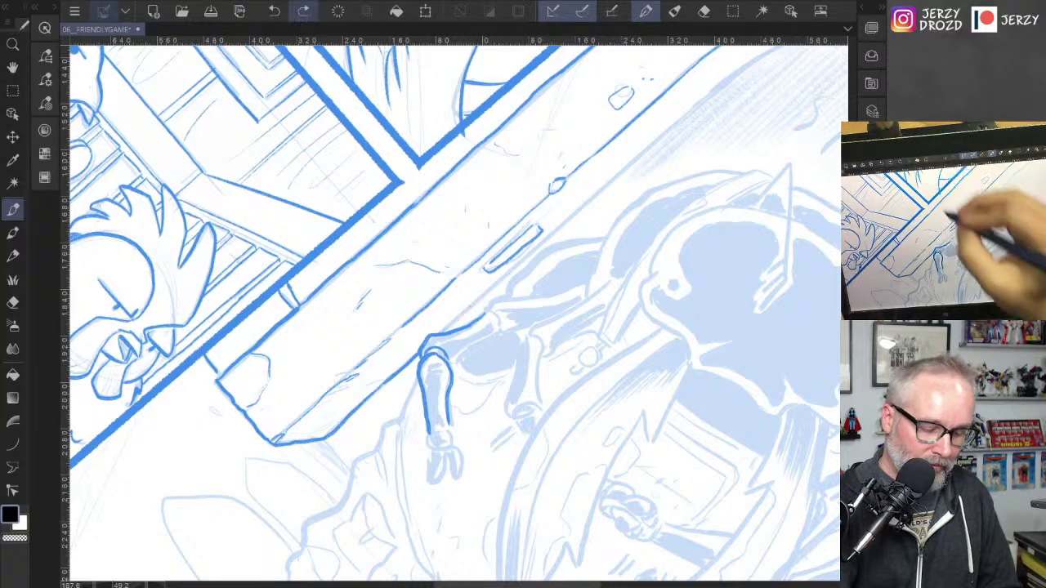
pyautogui.moveTo(446, 331); pyautogui.dragTo(574, 215)
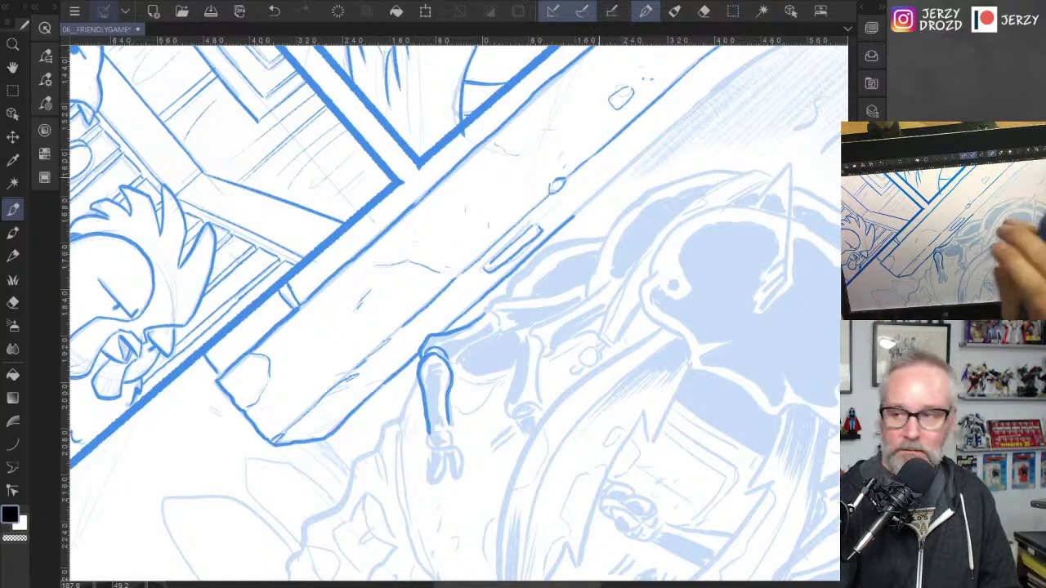
pyautogui.moveTo(599, 177); pyautogui.dragTo(474, 283)
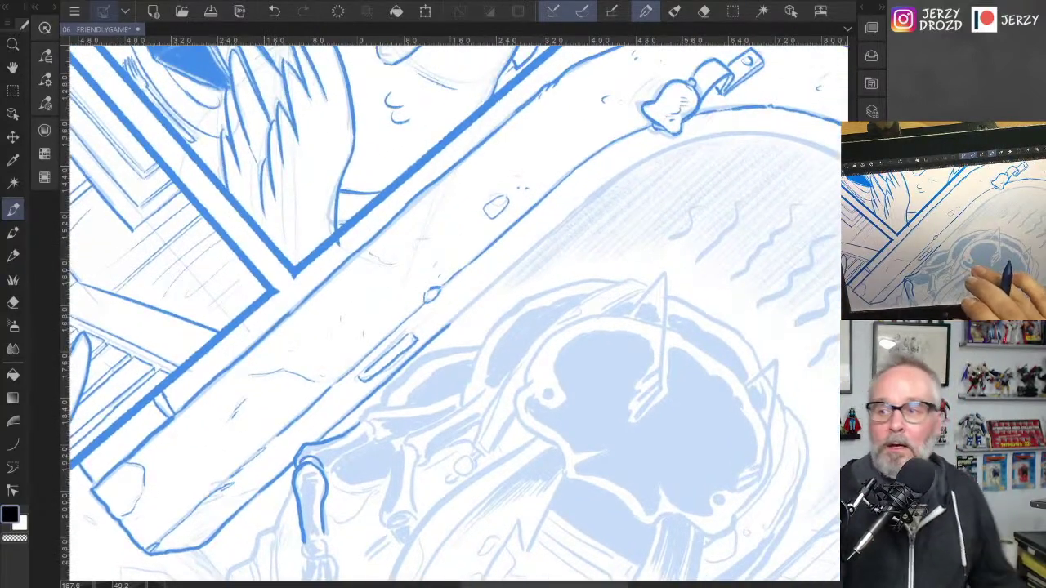
pyautogui.moveTo(621, 368); pyautogui.dragTo(588, 402)
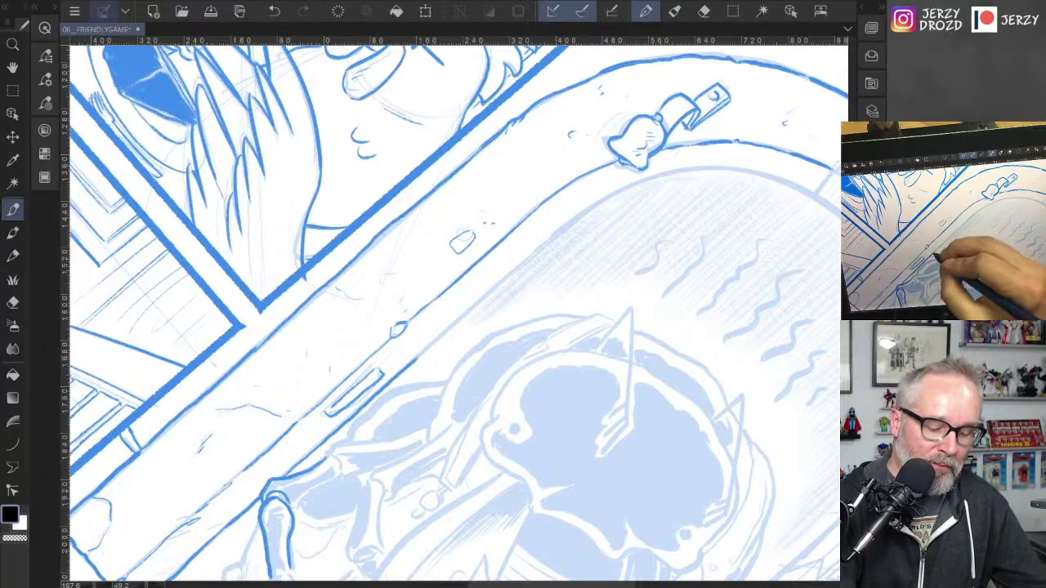
pyautogui.moveTo(411, 363); pyautogui.dragTo(627, 188)
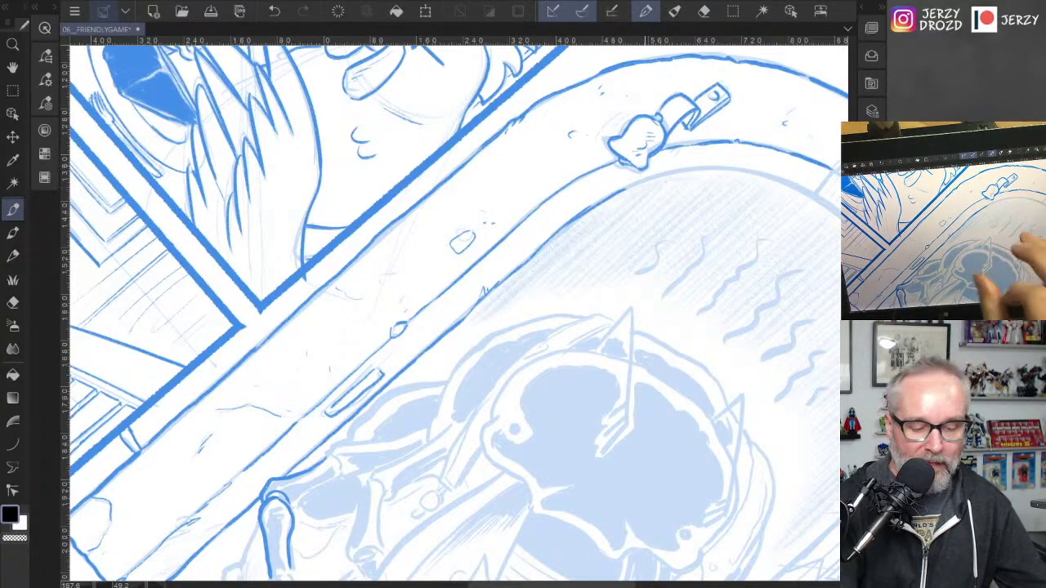
pyautogui.moveTo(771, 303); pyautogui.dragTo(712, 225)
pyautogui.moveTo(530, 261)
pyautogui.mouseDown()
pyautogui.moveTo(560, 197)
pyautogui.moveTo(615, 142)
pyautogui.moveTo(660, 123)
pyautogui.mouseUp()
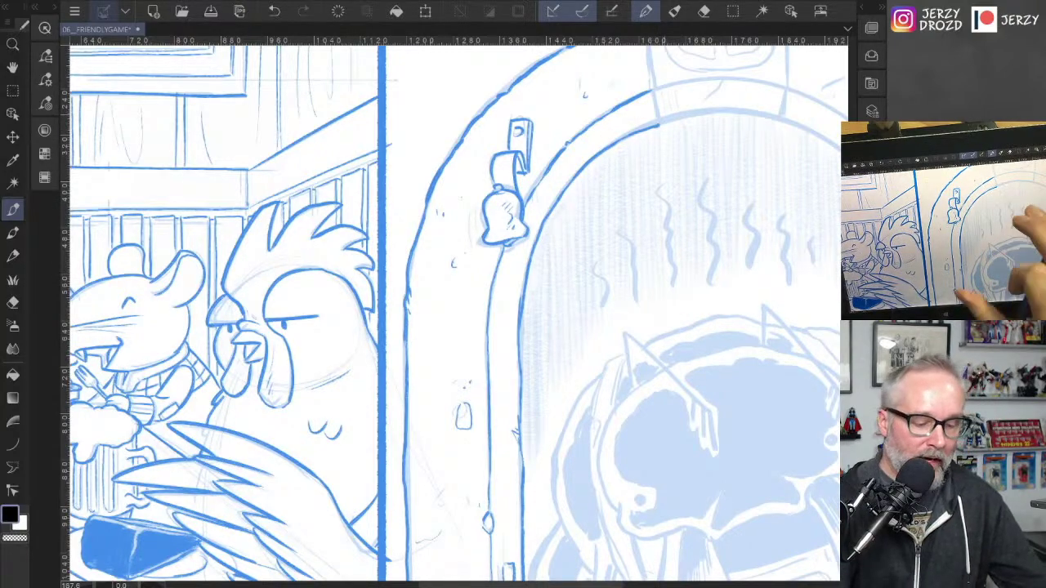
# Step: Review the whole page, compare it with the inked 05_FRIENDLYGAME page, and return to the 06__FRIENDLYGAME document
pyautogui.scroll(-4, 454, 311)
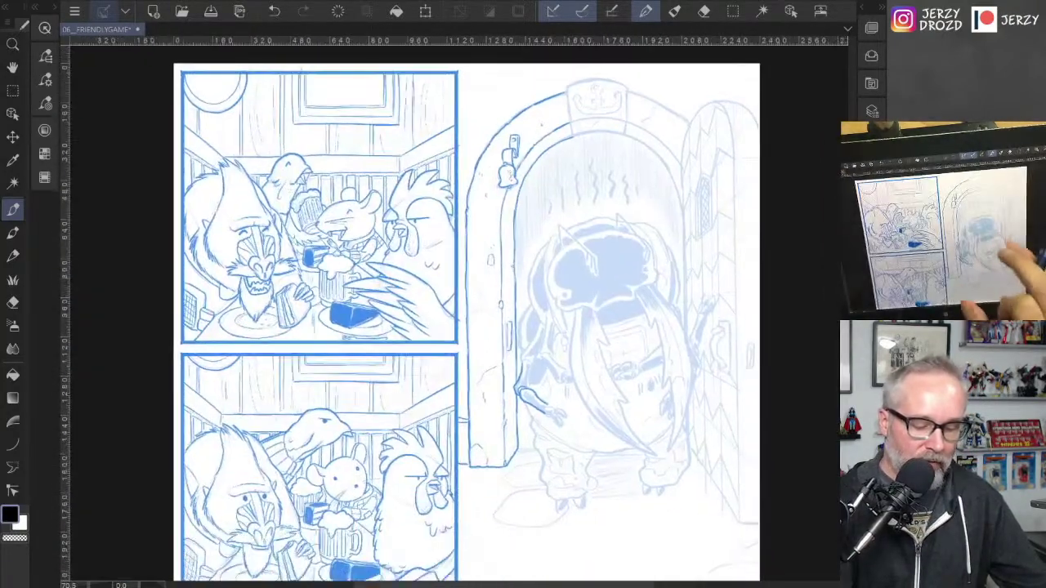
pyautogui.scroll(-2, 466, 318)
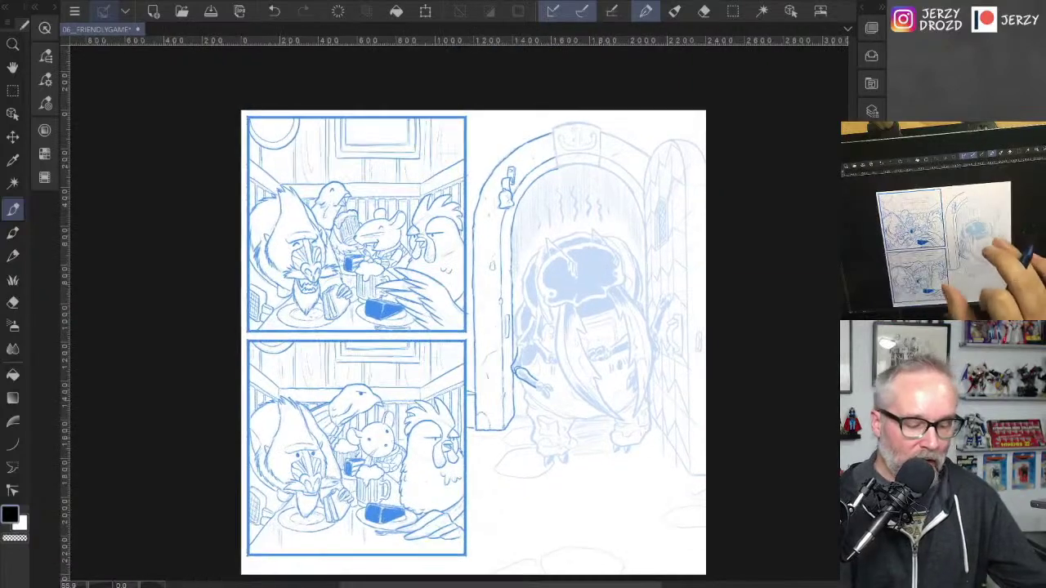
pyautogui.scroll(-1, 473, 341)
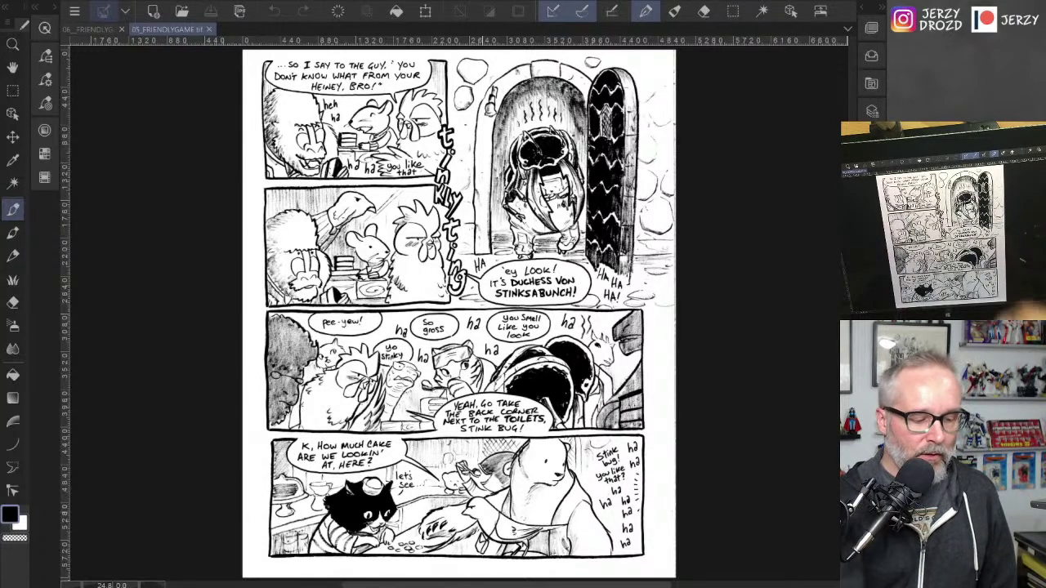
pyautogui.click(91, 29)
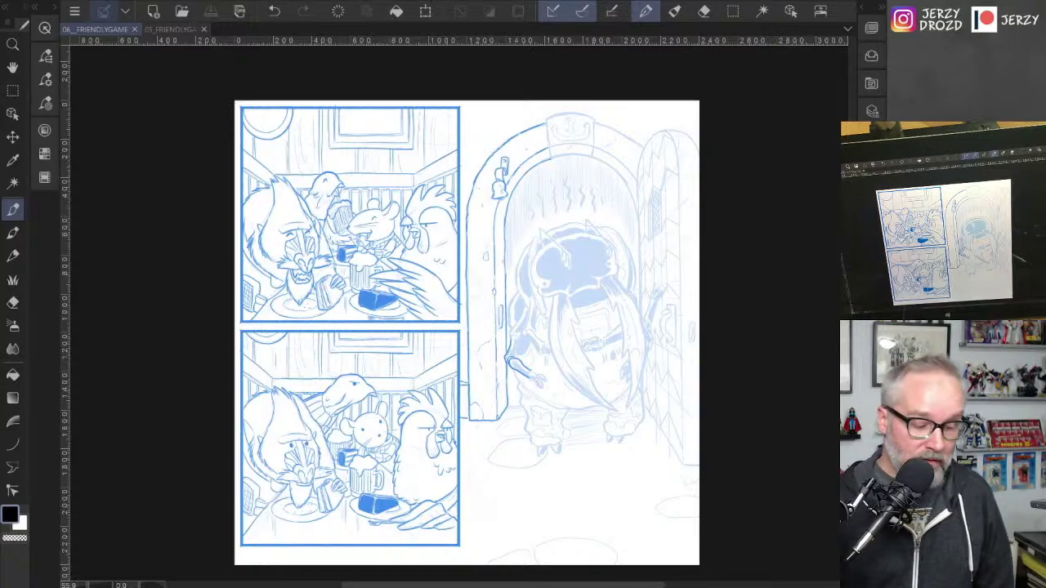
# Step: Outline the two flat paving stones on the floor between the doorpost's base and the creature's feet
pyautogui.scroll(3, 608, 362)
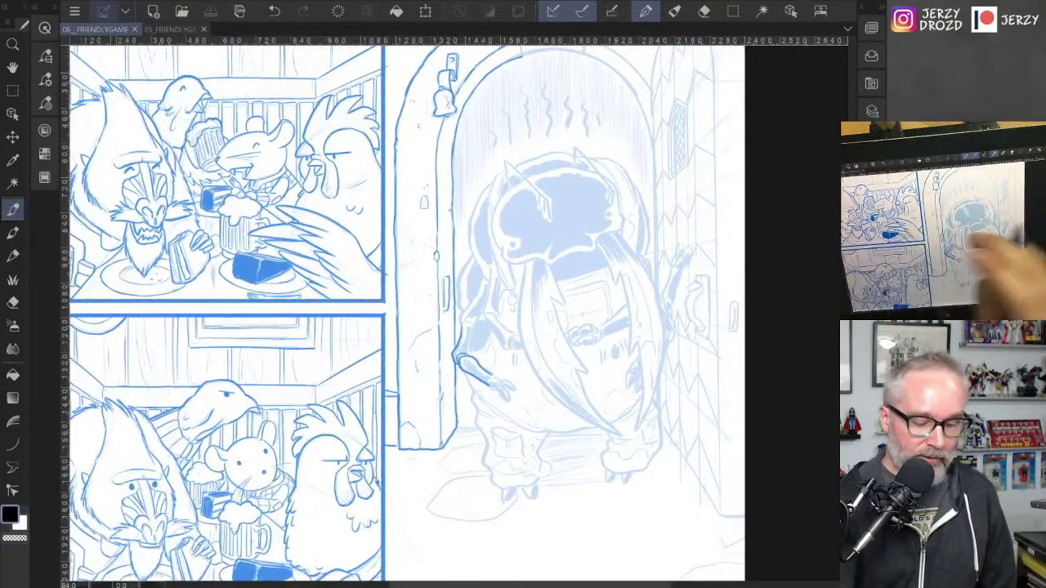
pyautogui.scroll(1, 454, 313)
pyautogui.hscroll(-2, 455, 312)
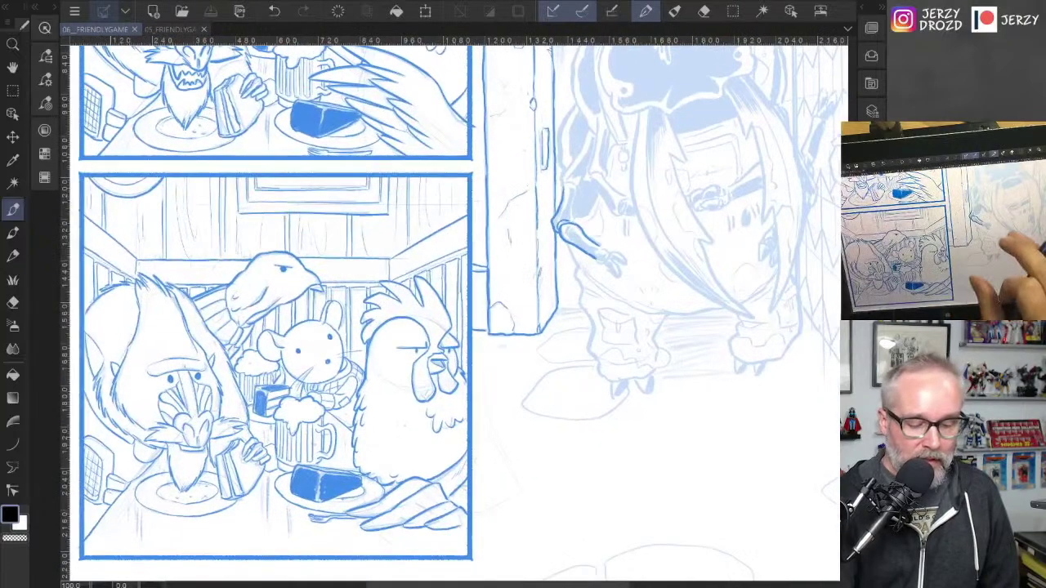
pyautogui.scroll(3, 523, 311)
pyautogui.moveTo(536, 320); pyautogui.dragTo(503, 338)
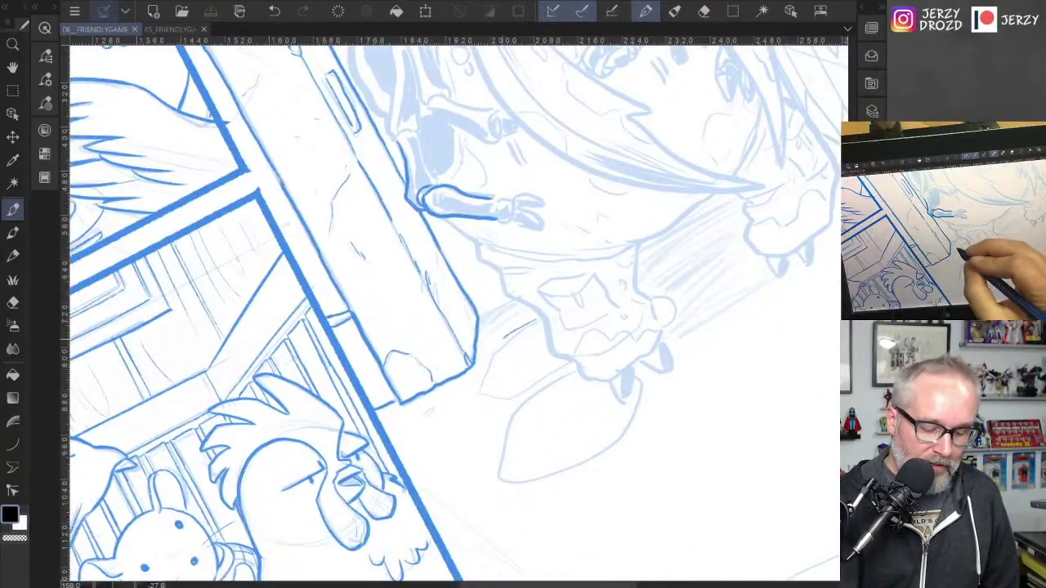
pyautogui.moveTo(481, 373)
pyautogui.mouseDown()
pyautogui.moveTo(530, 393)
pyautogui.moveTo(554, 369)
pyautogui.moveTo(510, 426)
pyautogui.moveTo(501, 478)
pyautogui.moveTo(605, 438)
pyautogui.moveTo(644, 379)
pyautogui.mouseUp()
pyautogui.moveTo(662, 274); pyautogui.dragTo(599, 431)
# Step: Draw the creature's body contour from below the skeletal elbow down the outer edge of its leg
pyautogui.moveTo(462, 263); pyautogui.dragTo(474, 299)
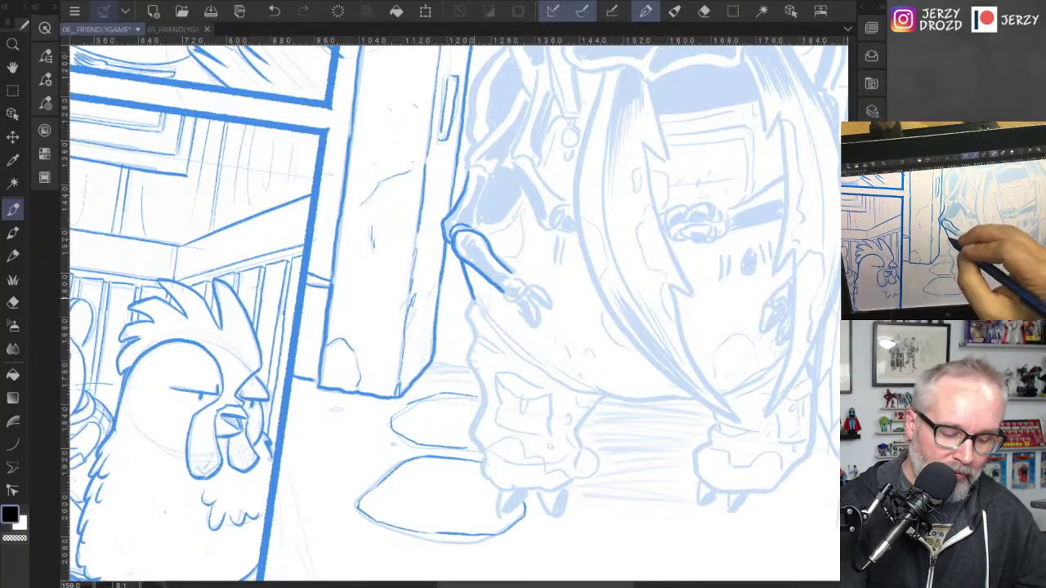
pyautogui.moveTo(464, 299)
pyautogui.mouseDown()
pyautogui.moveTo(470, 332)
pyautogui.moveTo(493, 349)
pyautogui.moveTo(470, 339)
pyautogui.moveTo(483, 389)
pyautogui.moveTo(469, 432)
pyautogui.moveTo(486, 462)
pyautogui.mouseUp()
pyautogui.moveTo(574, 239); pyautogui.dragTo(556, 363)
# Step: Draw and shade the skeletal arm's bones above the elbow, adding the curved body edge behind them
pyautogui.moveTo(471, 303)
pyautogui.mouseDown()
pyautogui.moveTo(457, 355)
pyautogui.moveTo(467, 304)
pyautogui.moveTo(451, 296)
pyautogui.moveTo(504, 216)
pyautogui.mouseUp()
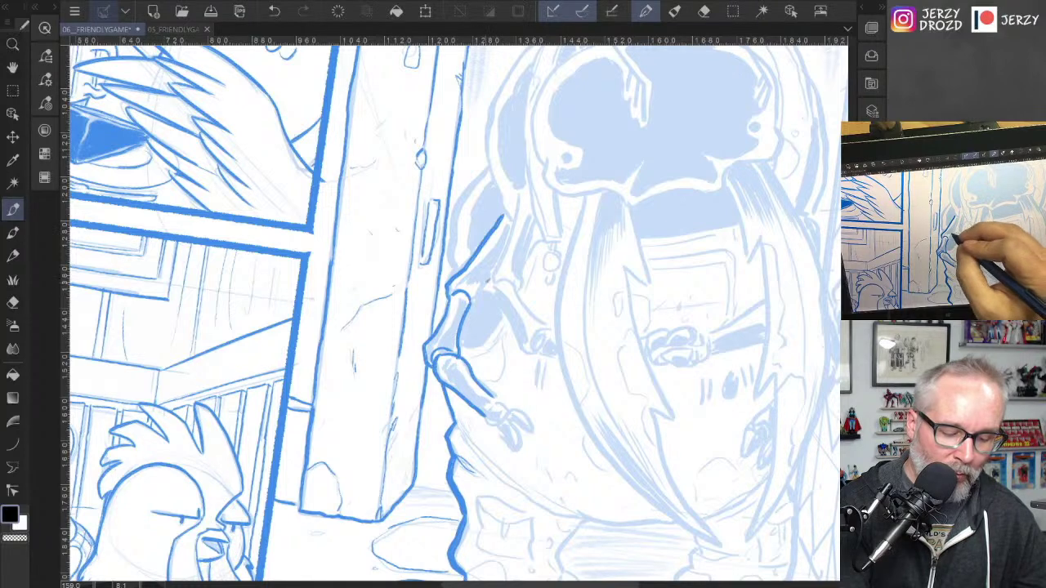
pyautogui.moveTo(489, 281); pyautogui.dragTo(474, 302)
pyautogui.moveTo(491, 168)
pyautogui.mouseDown()
pyautogui.moveTo(456, 204)
pyautogui.moveTo(448, 266)
pyautogui.mouseUp()
pyautogui.moveTo(461, 344)
pyautogui.mouseDown()
pyautogui.moveTo(482, 344)
pyautogui.moveTo(505, 316)
pyautogui.mouseUp()
pyautogui.moveTo(490, 178)
pyautogui.mouseDown()
pyautogui.moveTo(465, 281)
pyautogui.moveTo(476, 271)
pyautogui.mouseUp()
pyautogui.moveTo(510, 223)
pyautogui.mouseDown()
pyautogui.moveTo(495, 260)
pyautogui.moveTo(466, 286)
pyautogui.moveTo(472, 303)
pyautogui.moveTo(482, 284)
pyautogui.mouseUp()
pyautogui.moveTo(494, 267); pyautogui.dragTo(440, 346)
pyautogui.moveTo(462, 312)
pyautogui.mouseDown()
pyautogui.moveTo(447, 348)
pyautogui.moveTo(462, 313)
pyautogui.mouseUp()
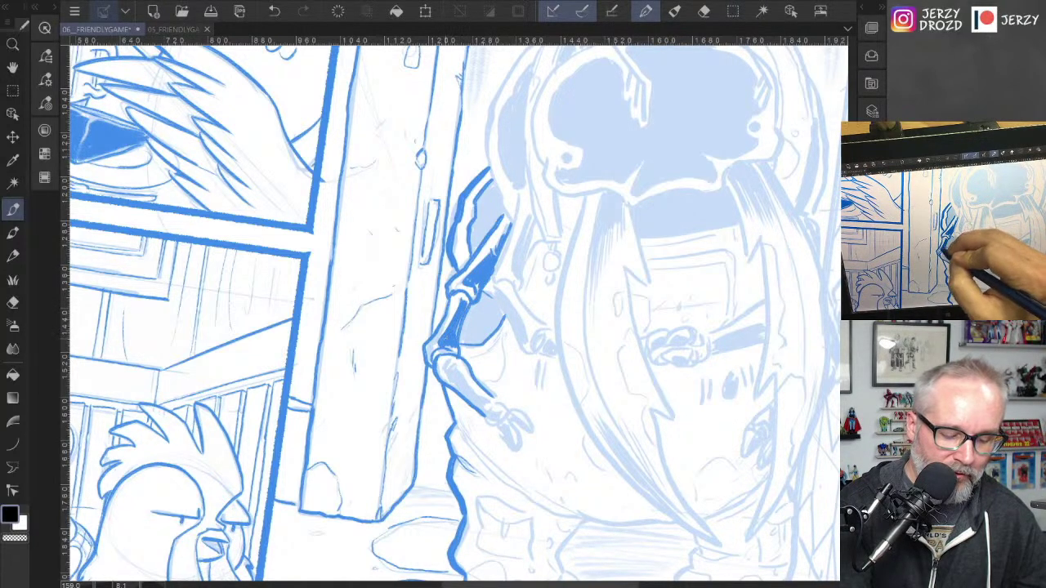
pyautogui.moveTo(449, 350); pyautogui.dragTo(439, 354)
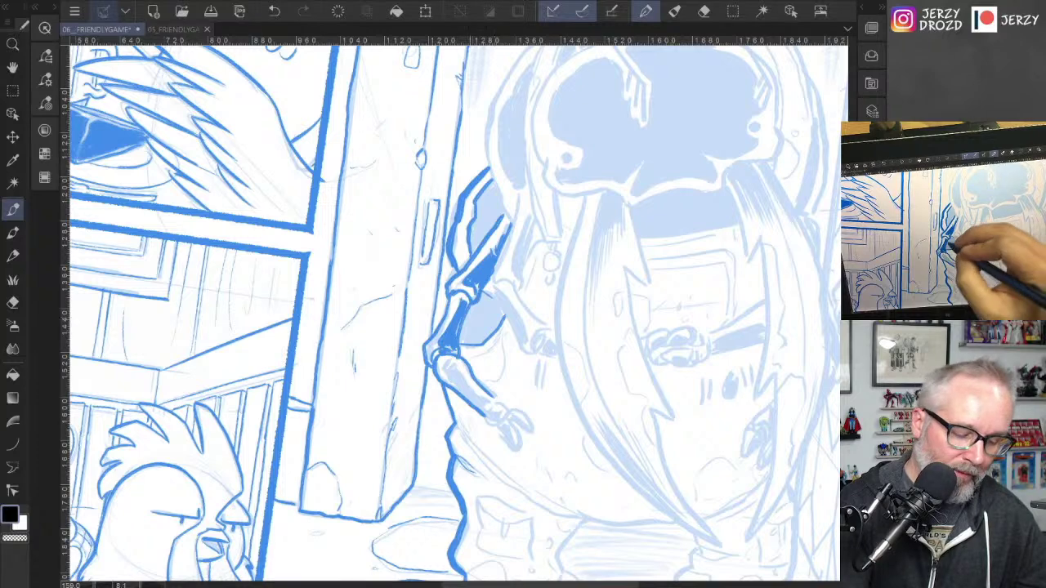
pyautogui.moveTo(460, 298); pyautogui.dragTo(455, 305)
# Step: Finish the skeletal forearm beside the doorpost with dark shading, wrist joint and bony fingers
pyautogui.moveTo(591, 263); pyautogui.dragTo(556, 339)
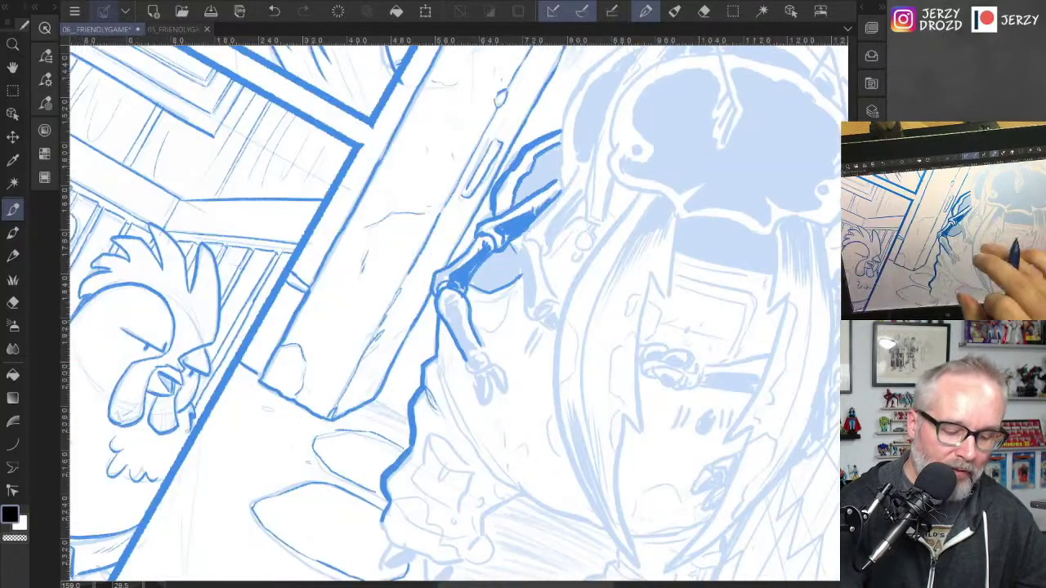
pyautogui.moveTo(443, 296)
pyautogui.mouseDown()
pyautogui.moveTo(471, 355)
pyautogui.moveTo(487, 360)
pyautogui.moveTo(473, 373)
pyautogui.mouseUp()
pyautogui.moveTo(472, 361); pyautogui.dragTo(484, 403)
pyautogui.moveTo(487, 384)
pyautogui.mouseDown()
pyautogui.moveTo(498, 374)
pyautogui.moveTo(506, 386)
pyautogui.mouseUp()
pyautogui.moveTo(489, 364); pyautogui.dragTo(498, 377)
pyautogui.moveTo(497, 371); pyautogui.dragTo(505, 391)
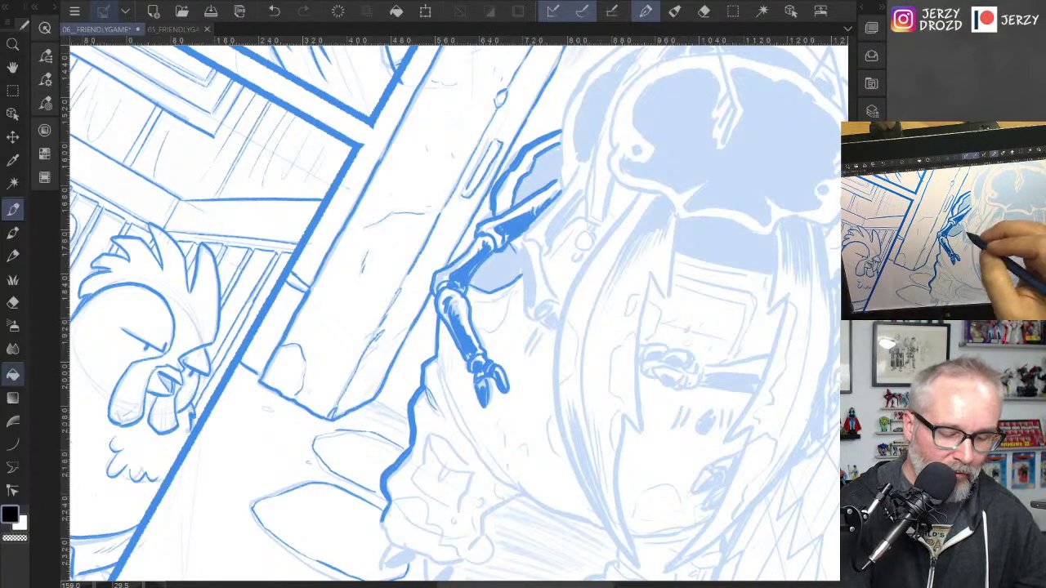
# Step: Draw the second skeletal arm from its shaded upper bone through the elbow to the hand near the hair
pyautogui.moveTo(605, 192)
pyautogui.mouseDown()
pyautogui.moveTo(491, 282)
pyautogui.moveTo(422, 307)
pyautogui.moveTo(405, 329)
pyautogui.moveTo(437, 348)
pyautogui.moveTo(467, 284)
pyautogui.moveTo(433, 316)
pyautogui.mouseUp()
pyautogui.moveTo(440, 313); pyautogui.dragTo(426, 331)
pyautogui.moveTo(430, 324); pyautogui.dragTo(423, 334)
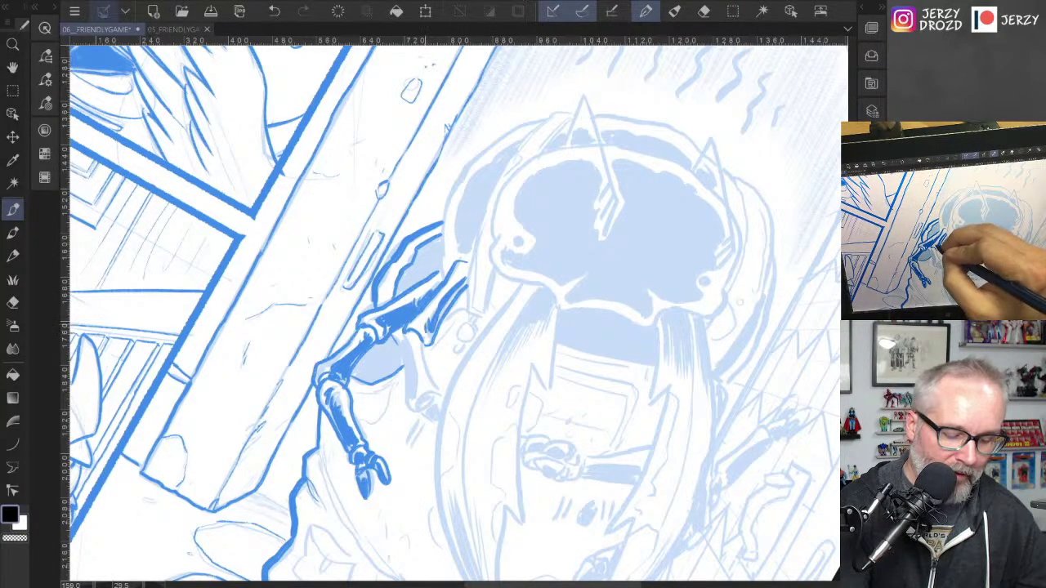
pyautogui.moveTo(469, 269); pyautogui.dragTo(449, 299)
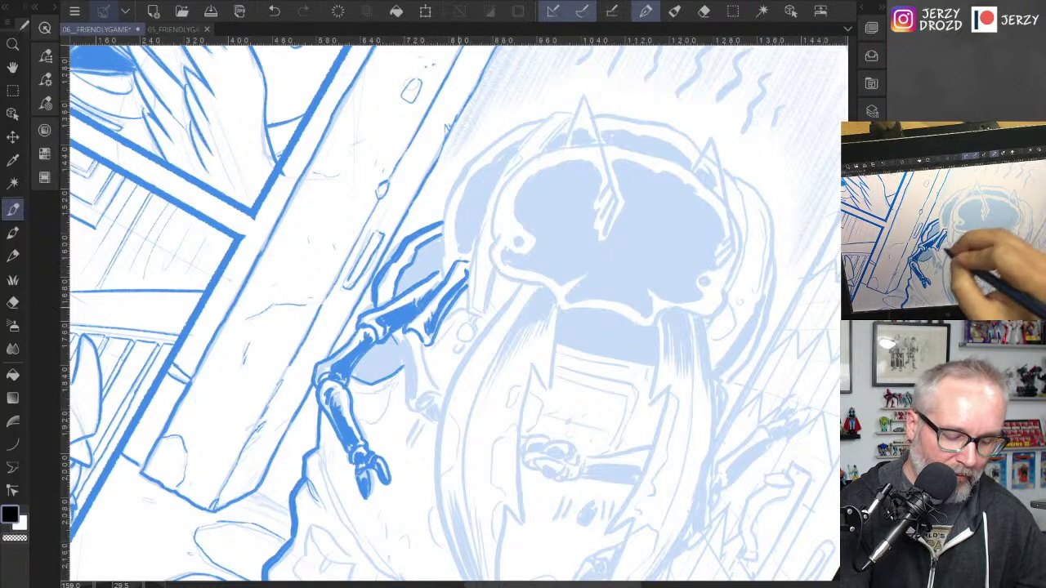
pyautogui.moveTo(425, 345)
pyautogui.mouseDown()
pyautogui.moveTo(435, 388)
pyautogui.moveTo(399, 351)
pyautogui.moveTo(411, 408)
pyautogui.moveTo(410, 357)
pyautogui.moveTo(418, 417)
pyautogui.moveTo(413, 407)
pyautogui.moveTo(441, 420)
pyautogui.moveTo(436, 428)
pyautogui.mouseUp()
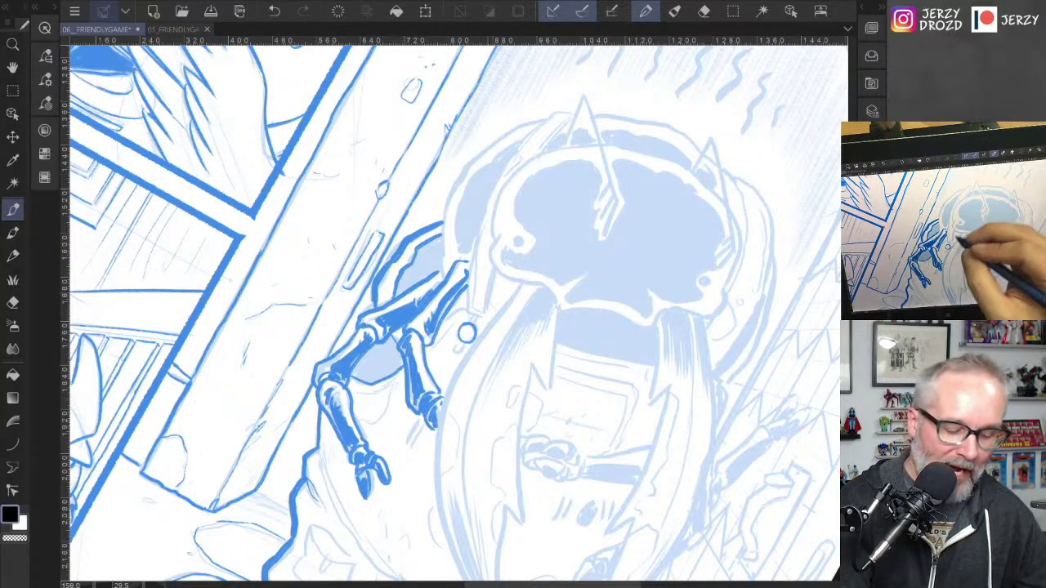
# Step: Finish the small ring pendant, redoing its connecting stroke, and outline the narrow band hanging beside the creature's head
pyautogui.moveTo(463, 343); pyautogui.dragTo(454, 353)
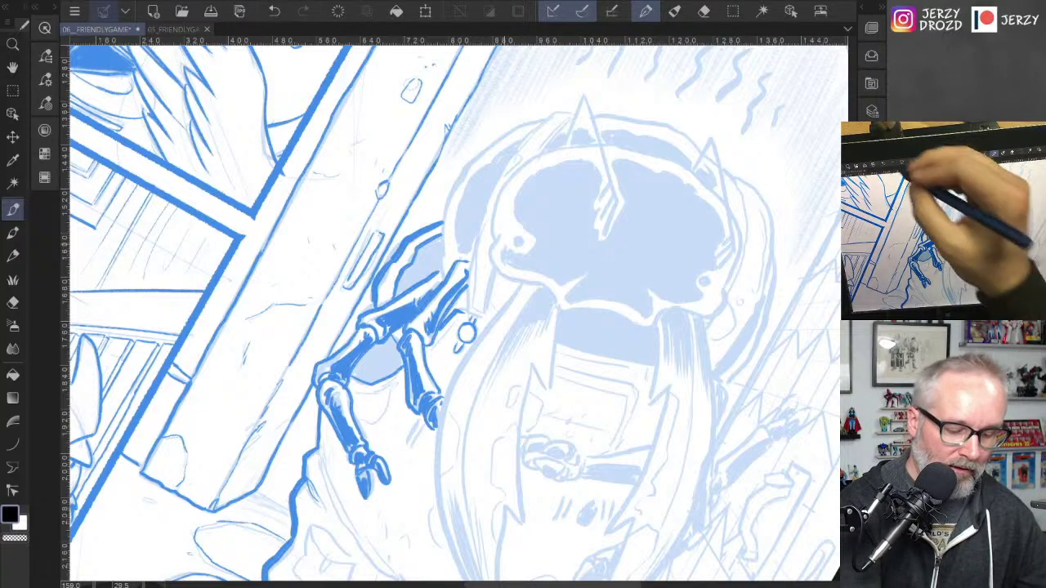
pyautogui.hotkey('ctrl', 'z')
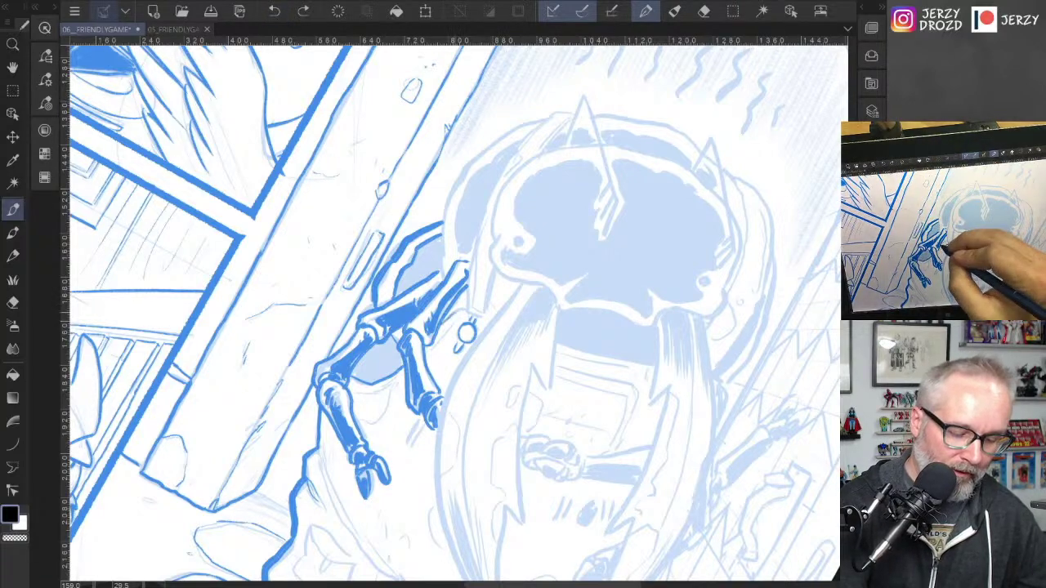
pyautogui.moveTo(446, 325); pyautogui.dragTo(462, 310)
pyautogui.moveTo(498, 173); pyautogui.dragTo(475, 242)
pyautogui.moveTo(476, 242); pyautogui.dragTo(467, 304)
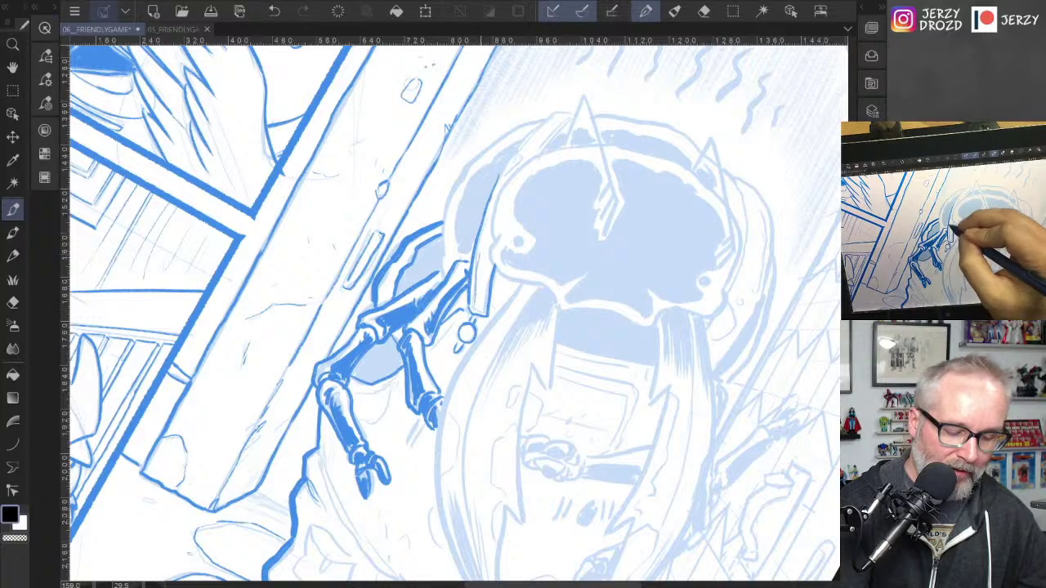
pyautogui.moveTo(494, 266); pyautogui.dragTo(475, 317)
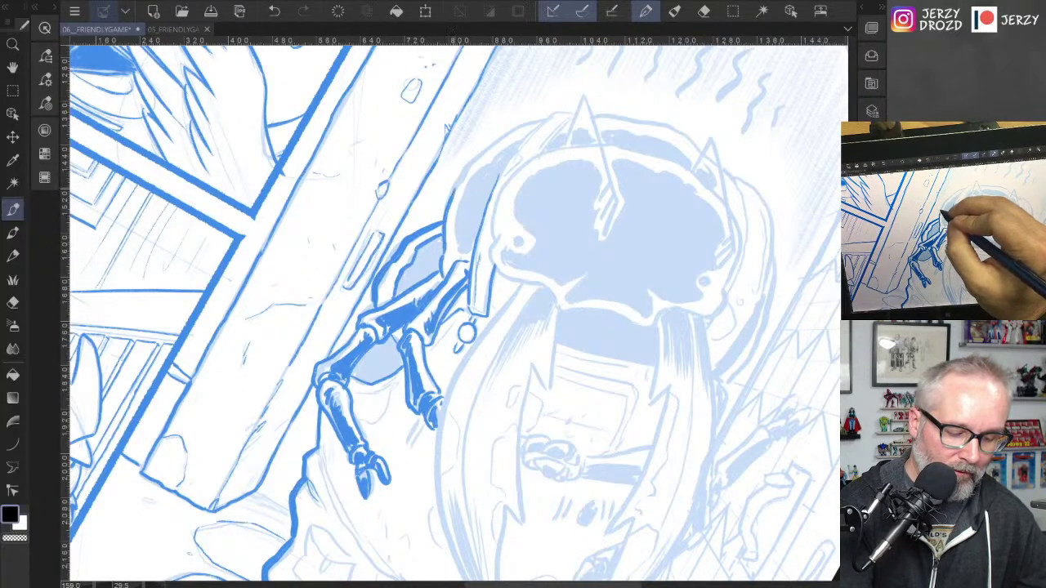
# Step: Outline the curved shell behind the creature's head, with its outer edge, band edge and inner rim
pyautogui.moveTo(441, 274)
pyautogui.mouseDown()
pyautogui.moveTo(518, 126)
pyautogui.moveTo(541, 121)
pyautogui.mouseUp()
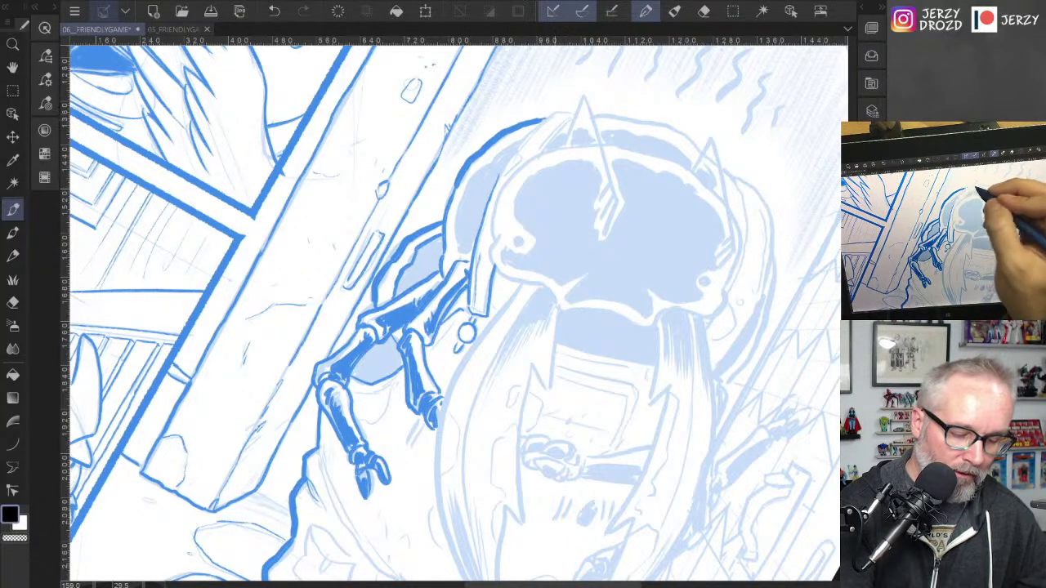
pyautogui.moveTo(500, 181)
pyautogui.mouseDown()
pyautogui.moveTo(518, 145)
pyautogui.moveTo(572, 111)
pyautogui.mouseUp()
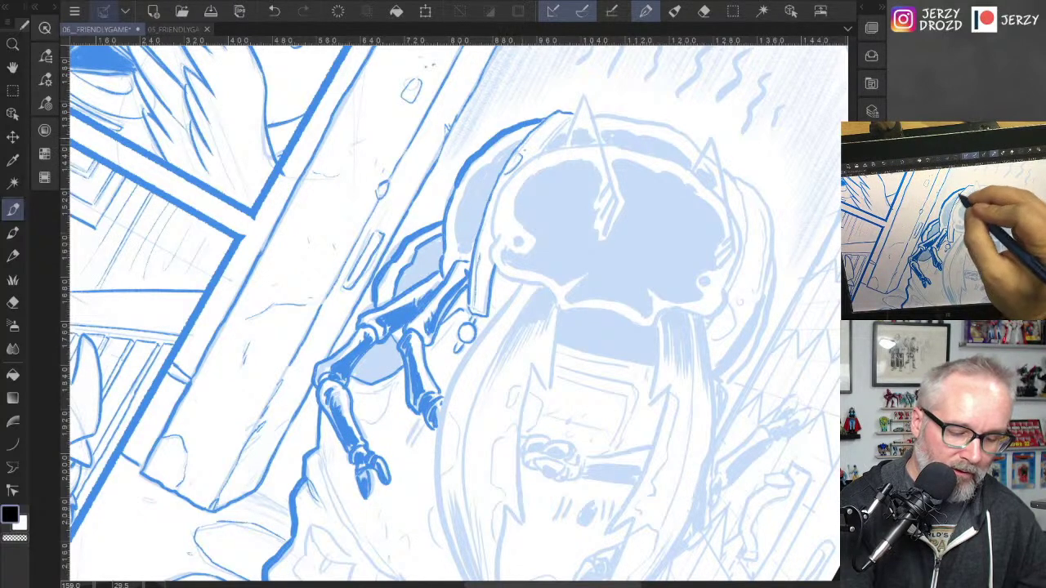
pyautogui.moveTo(523, 137); pyautogui.dragTo(465, 196)
pyautogui.moveTo(466, 197); pyautogui.dragTo(460, 257)
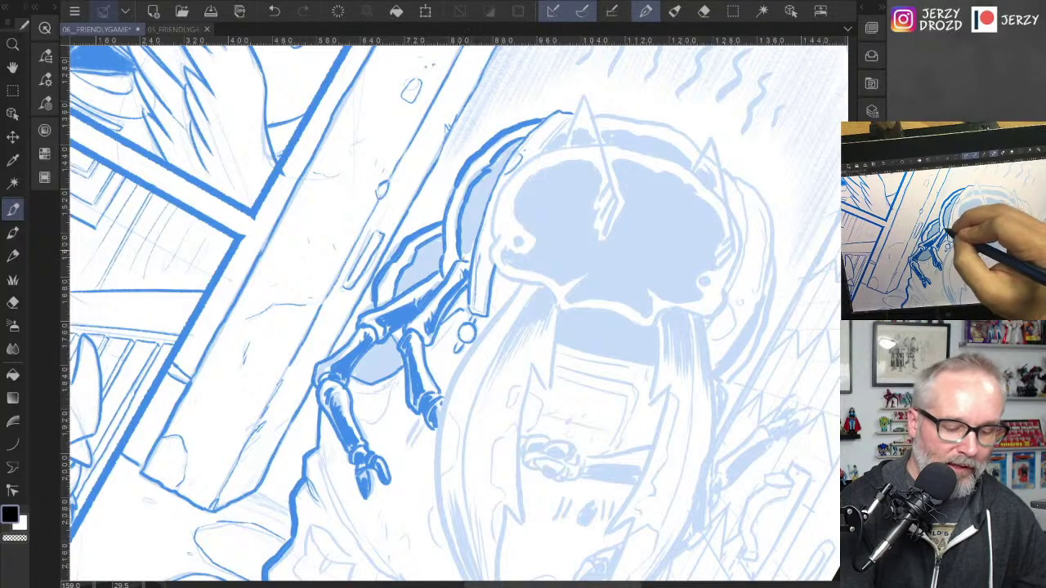
# Step: Fill the enclosed areas behind the head and around the skeletal arms with solid dark tone
pyautogui.press('g')
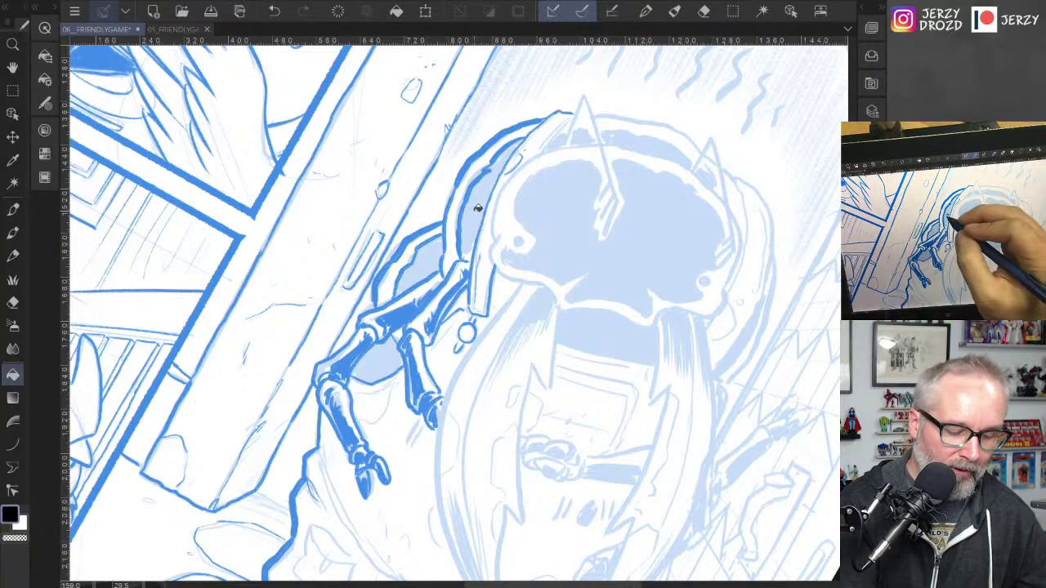
pyautogui.click(478, 207)
pyautogui.click(439, 279)
pyautogui.click(403, 361)
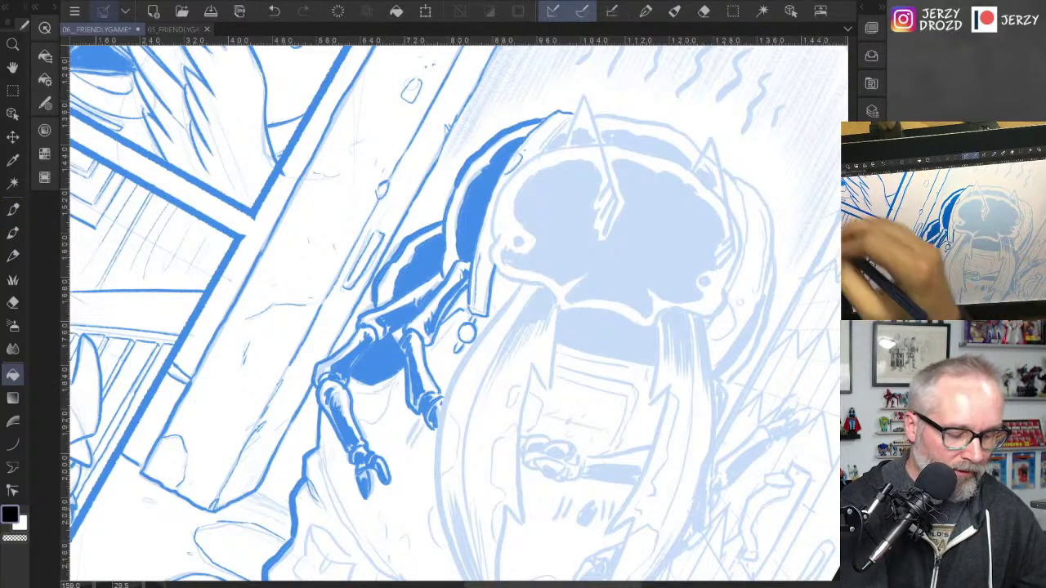
# Step: Draw both round pupils on the creature's headpiece and the wavy lower edge running between the two eyes
pyautogui.press('p')
pyautogui.click(518, 240)
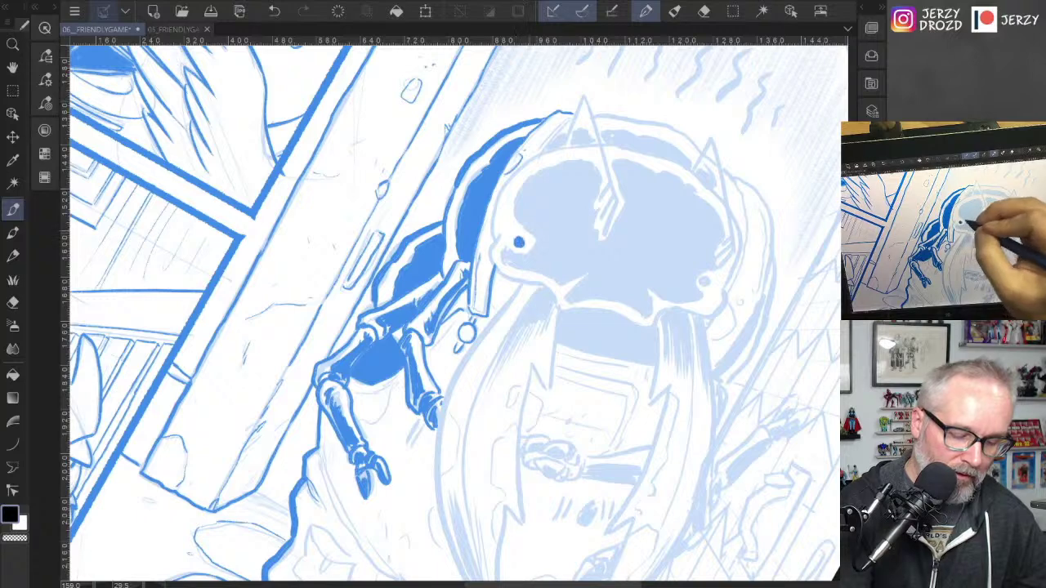
pyautogui.click(704, 281)
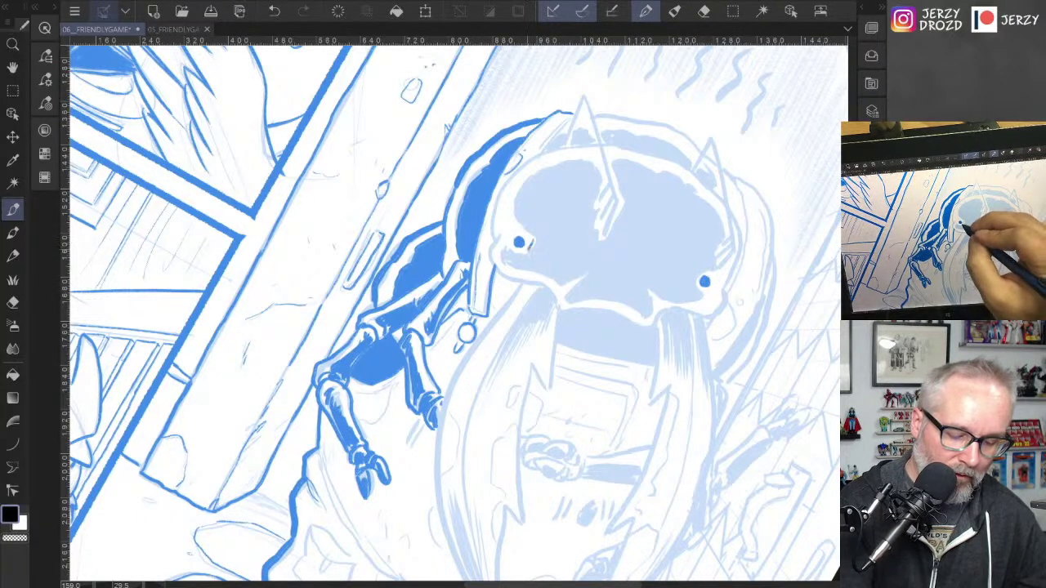
pyautogui.moveTo(520, 245)
pyautogui.mouseDown()
pyautogui.moveTo(531, 252)
pyautogui.moveTo(501, 255)
pyautogui.moveTo(518, 269)
pyautogui.moveTo(585, 277)
pyautogui.moveTo(567, 300)
pyautogui.mouseUp()
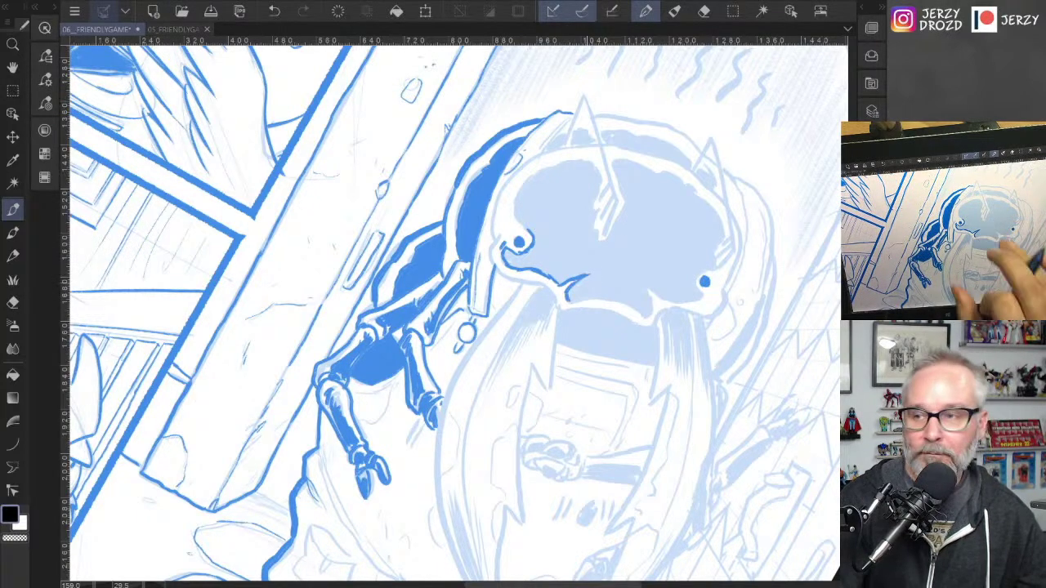
pyautogui.moveTo(635, 352); pyautogui.dragTo(606, 326)
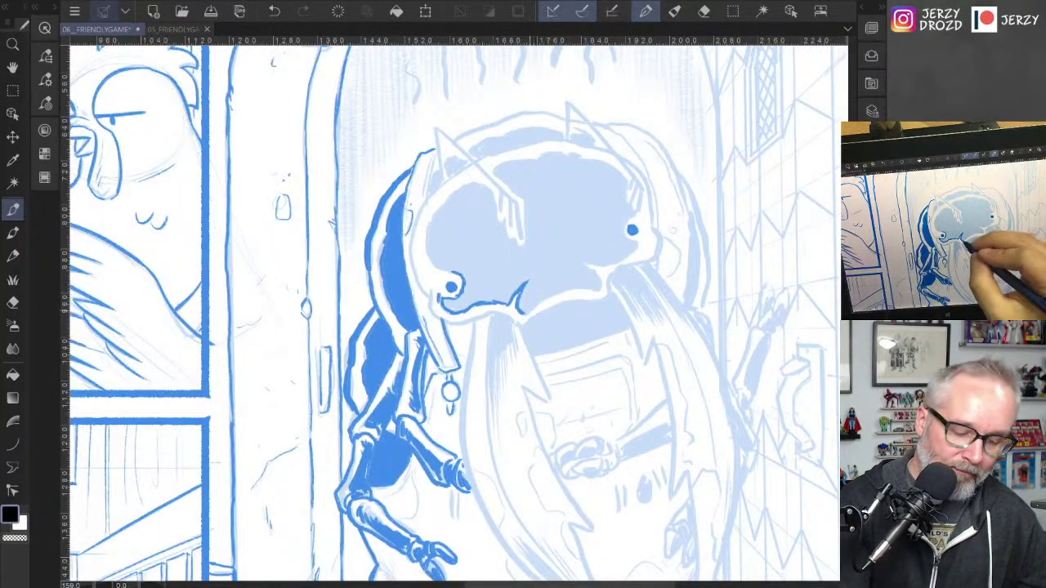
pyautogui.moveTo(524, 311)
pyautogui.mouseDown()
pyautogui.moveTo(599, 287)
pyautogui.moveTo(579, 263)
pyautogui.moveTo(629, 253)
pyautogui.moveTo(668, 229)
pyautogui.mouseUp()
pyautogui.scroll(-4, 572, 311)
pyautogui.moveTo(572, 319); pyautogui.dragTo(619, 196)
pyautogui.scroll(-1, 572, 311)
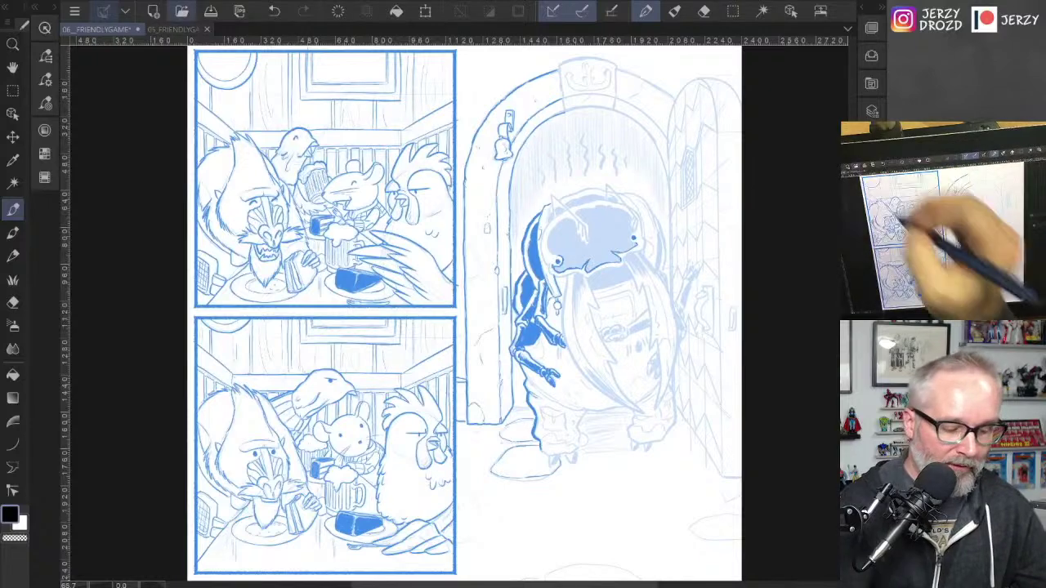
# Step: Open the inked 04_FRIENDLYGAME.tif page and compare its panels with the blue-line 04_FRIENDLYGAME and 05_FRIENDLYGAME pages
pyautogui.click(182, 11)
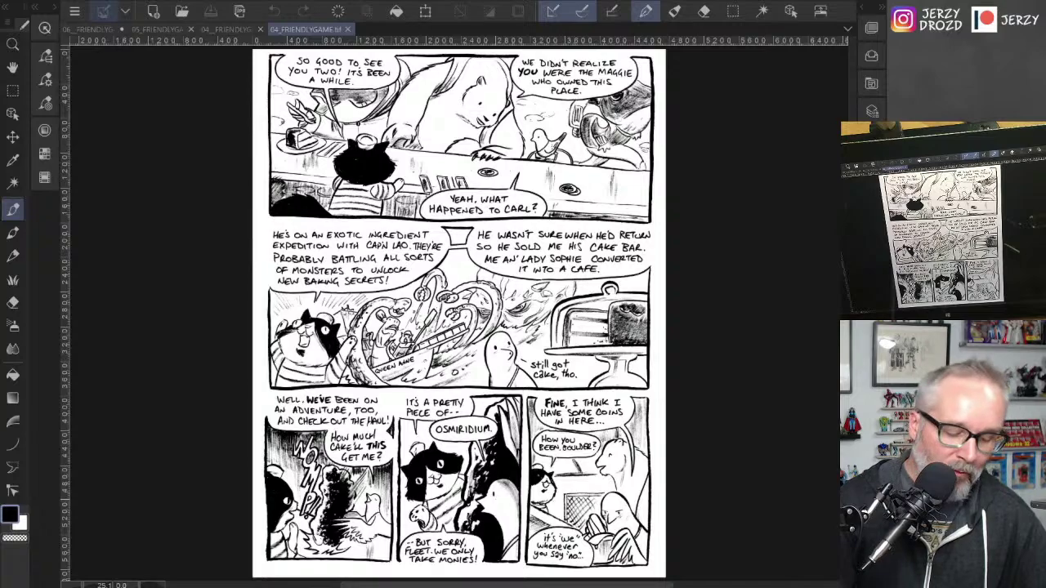
pyautogui.scroll(-3, 458, 311)
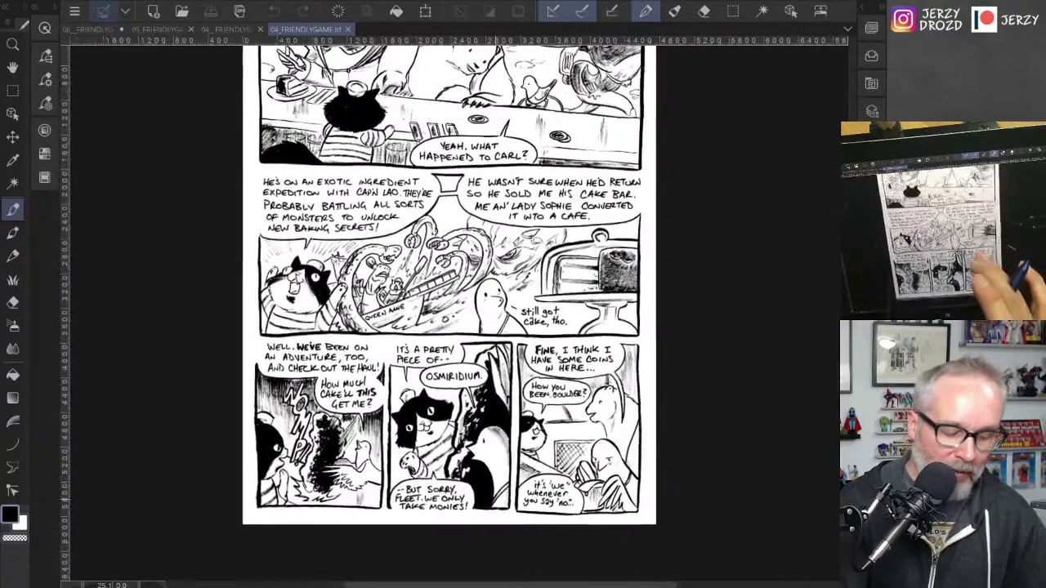
pyautogui.scroll(2, 458, 311)
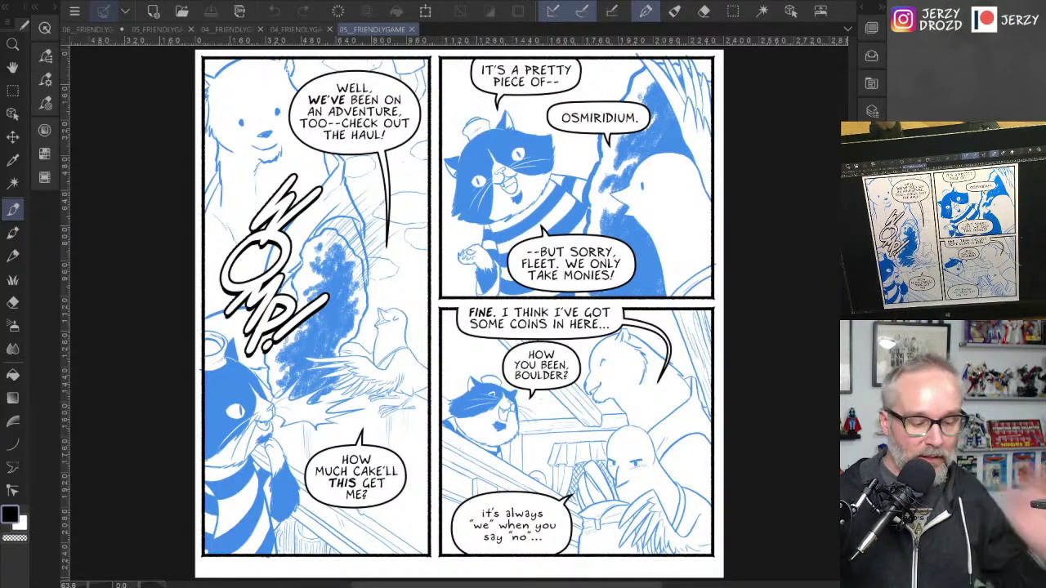
pyautogui.click(296, 28)
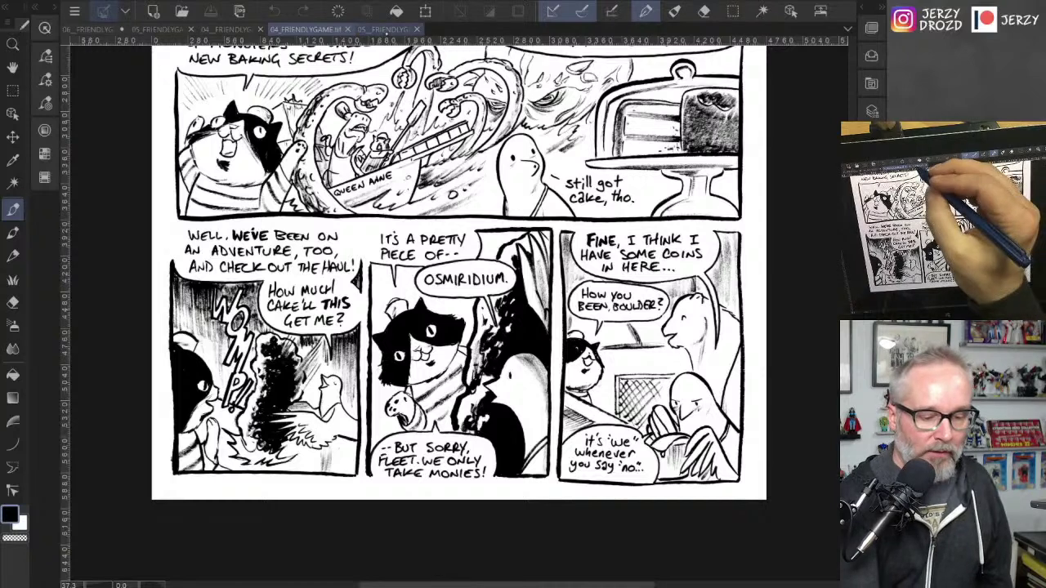
pyautogui.click(382, 28)
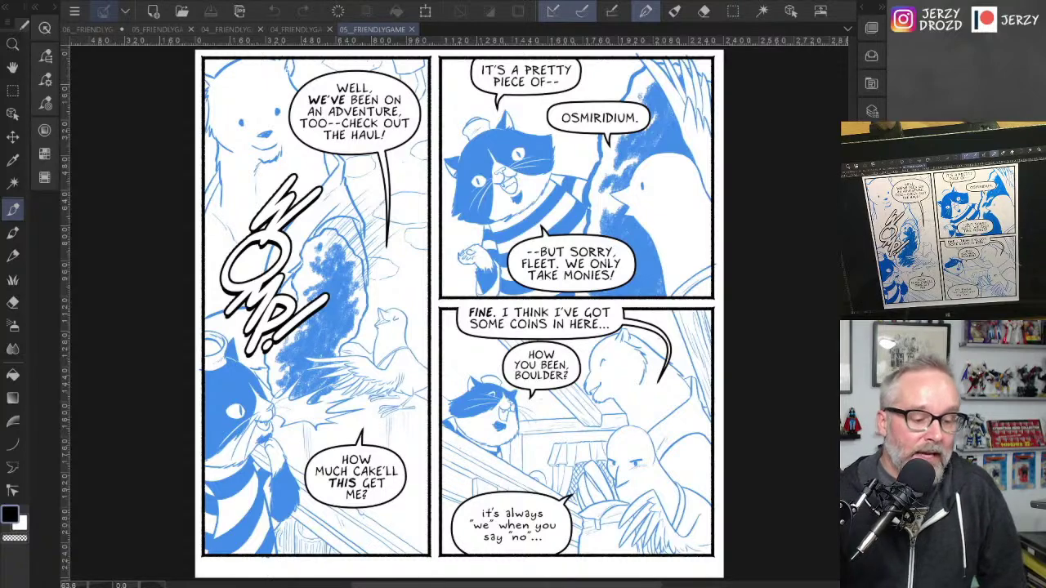
pyautogui.click(303, 29)
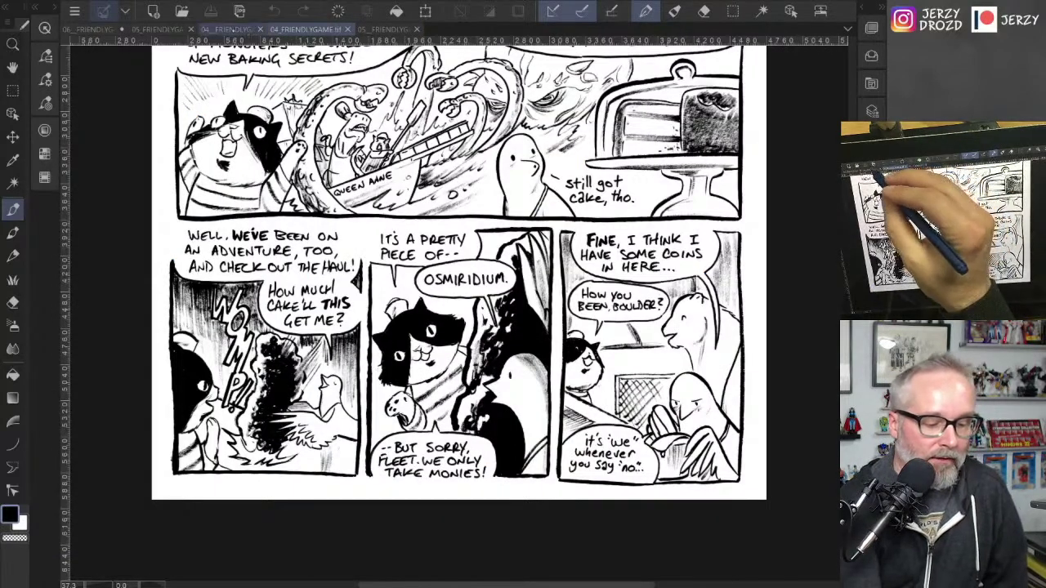
pyautogui.click(233, 29)
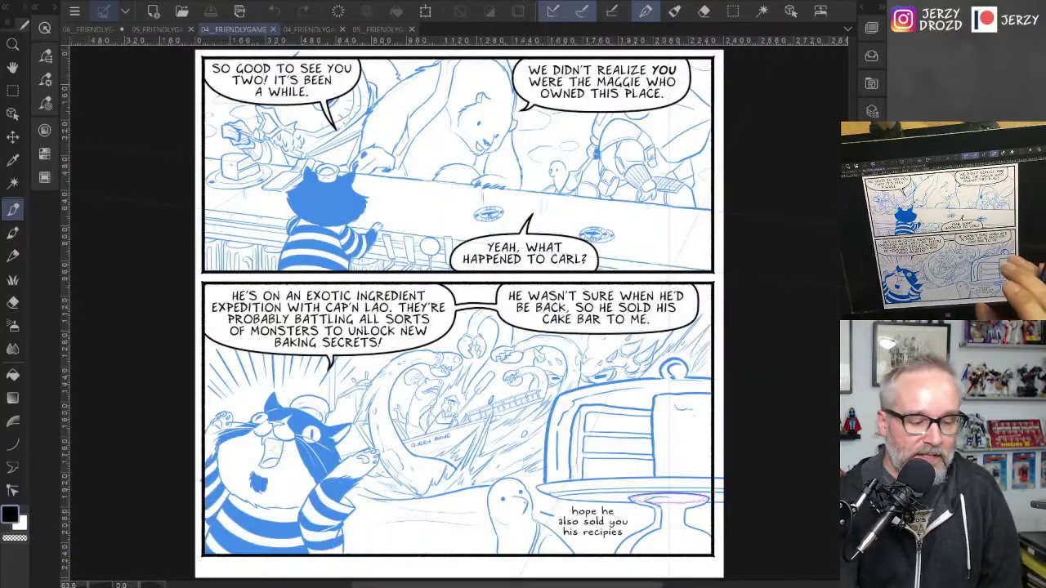
pyautogui.click(309, 29)
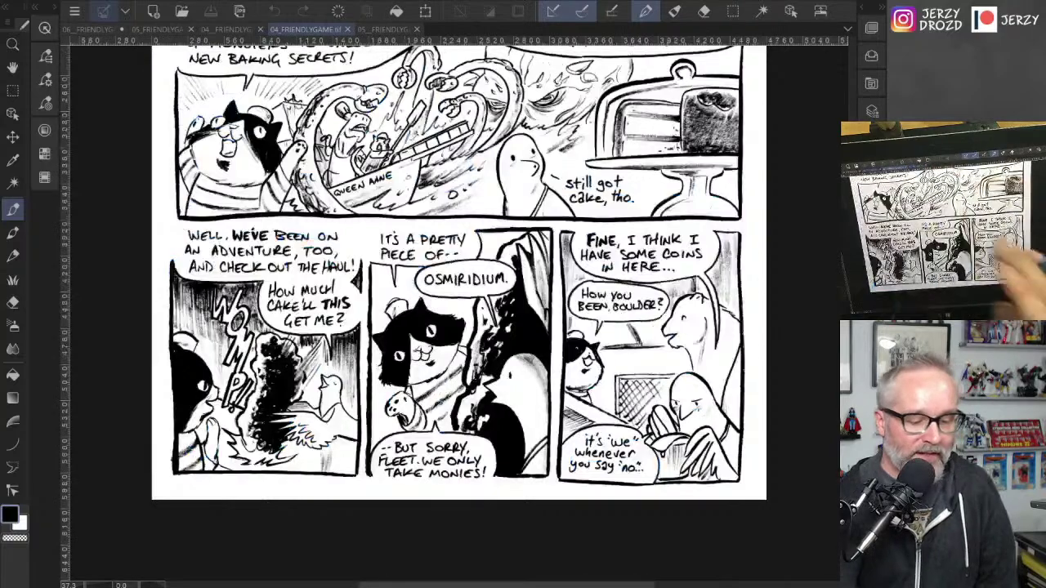
pyautogui.scroll(3, 472, 317)
pyautogui.scroll(3, 471, 317)
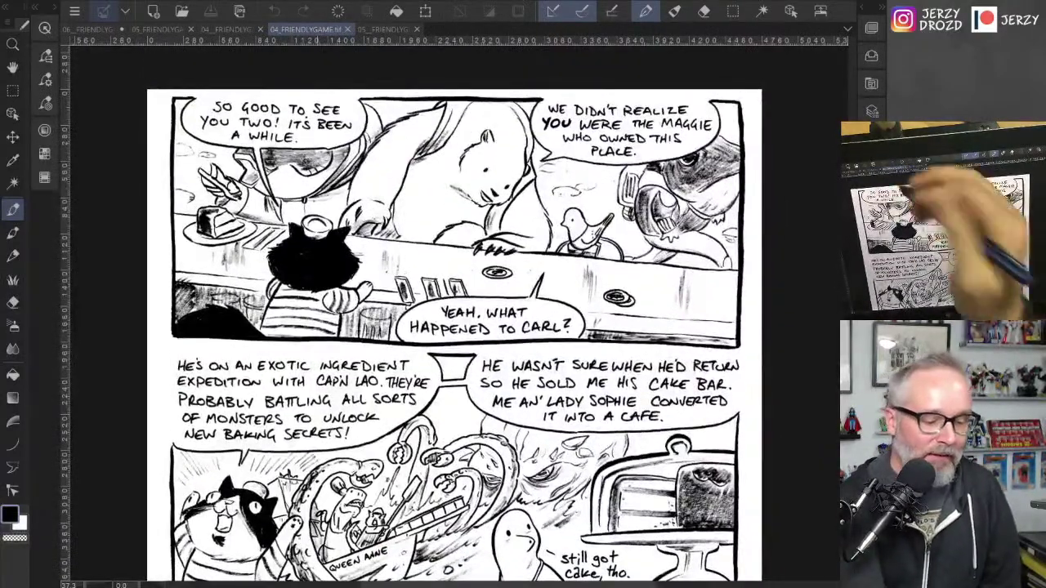
# Step: Close both 04_FRIENDLYGAME pages and the blue-line 05_FRIENDLYGAME page, and return to the 06_FRIENDLYGAME page
pyautogui.hotkey('ctrl', 'shift', 'Tab')
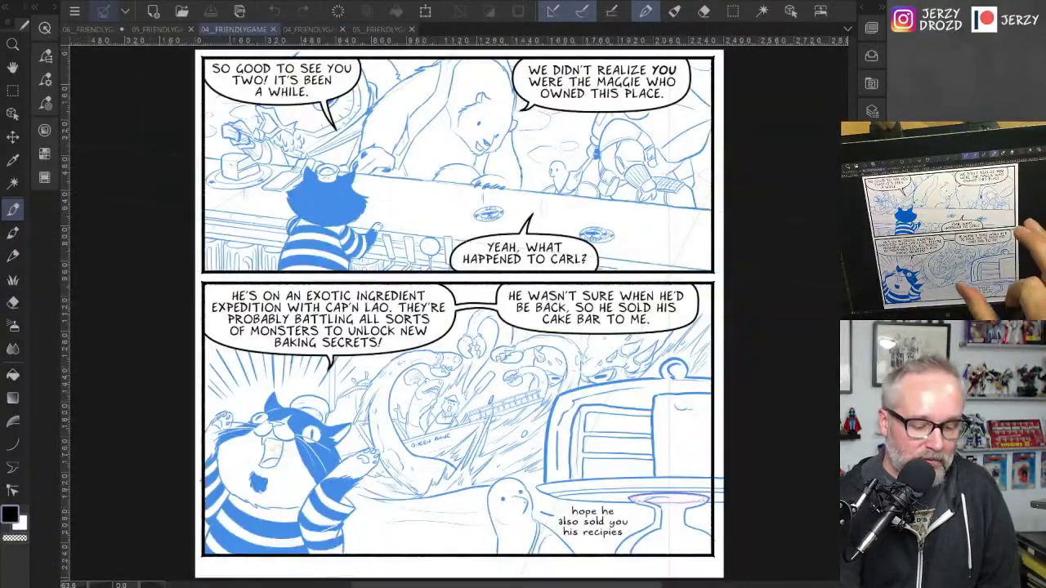
pyautogui.scroll(-2, 460, 314)
pyautogui.scroll(1, 459, 314)
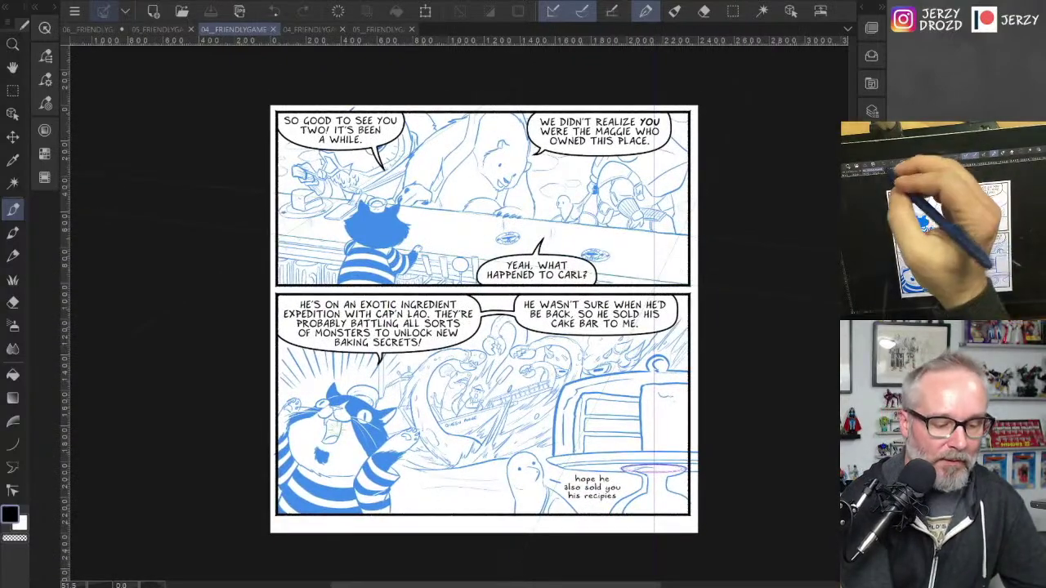
pyautogui.click(273, 29)
pyautogui.click(273, 29)
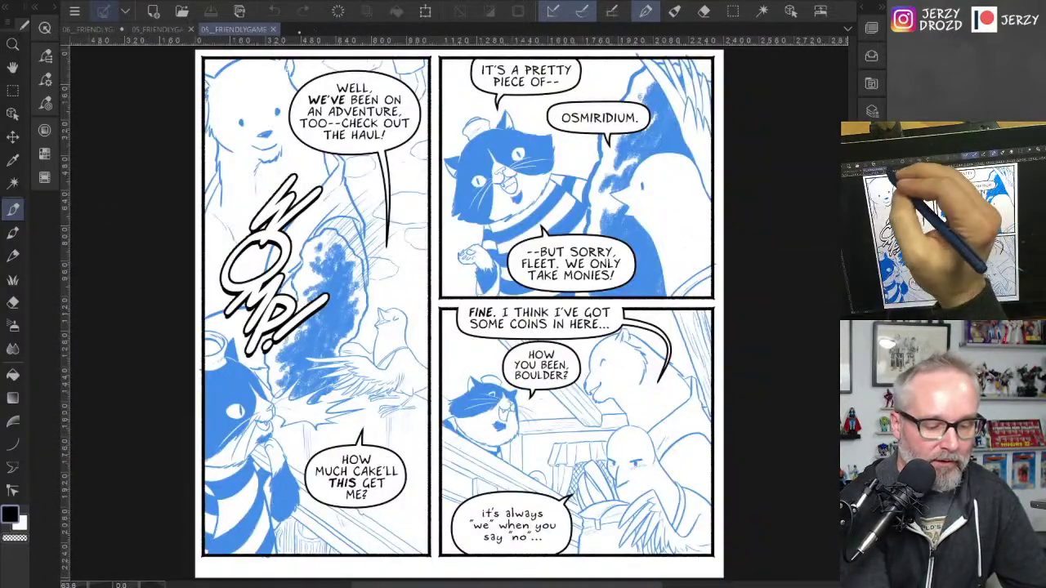
pyautogui.hotkey('ctrl', 'w')
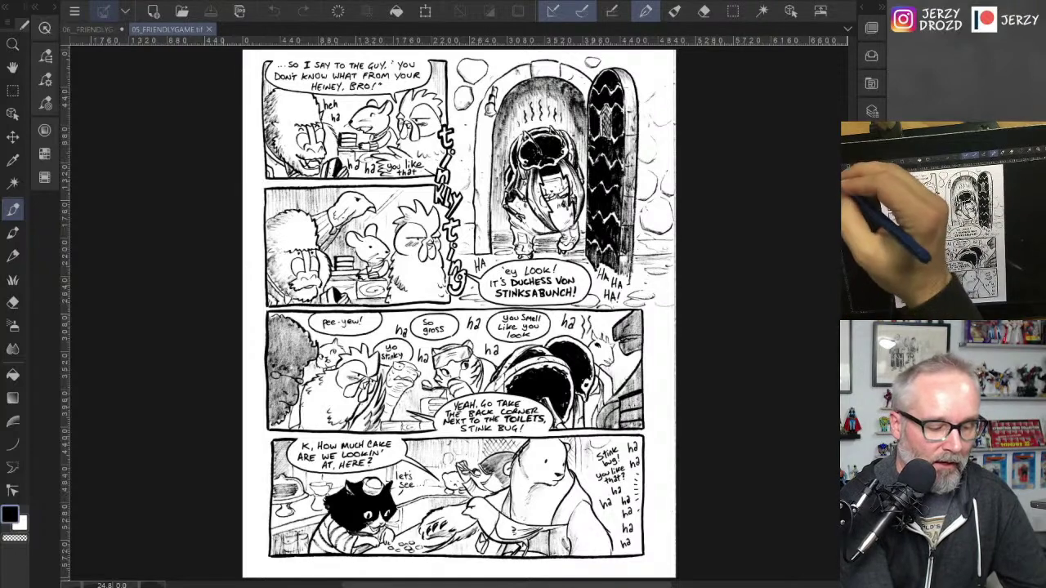
pyautogui.click(91, 29)
# Step: Ink the outline of the creature's left curved tusk, from its pointed tip up the jagged inner edge to the headpiece
pyautogui.scroll(5, 523, 310)
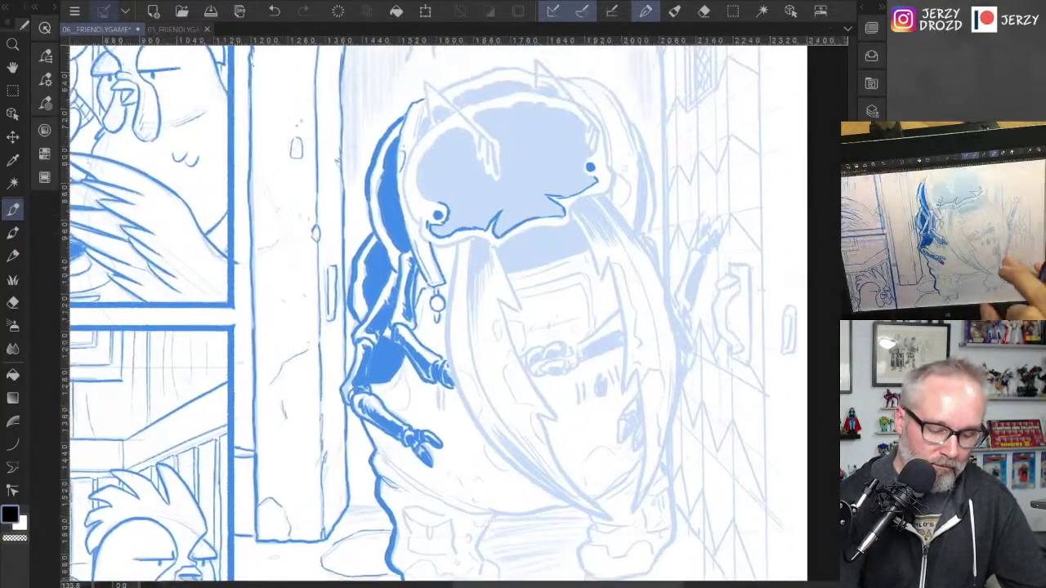
pyautogui.press('-')
pyautogui.press('-')
pyautogui.press('-')
pyautogui.press('^')
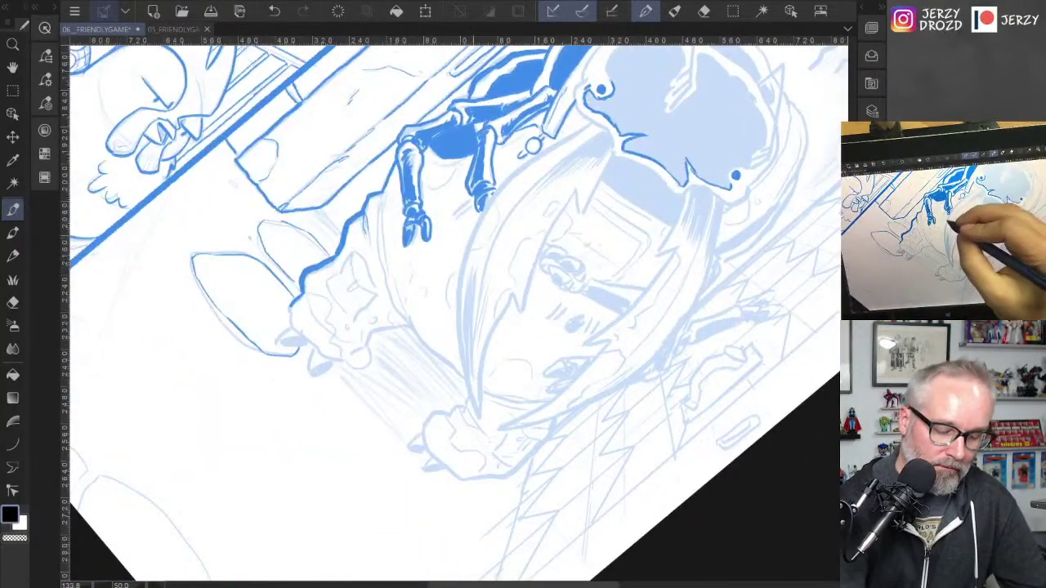
pyautogui.moveTo(474, 222)
pyautogui.mouseDown()
pyautogui.moveTo(458, 331)
pyautogui.moveTo(473, 417)
pyautogui.moveTo(482, 351)
pyautogui.moveTo(540, 249)
pyautogui.mouseUp()
pyautogui.moveTo(529, 291); pyautogui.dragTo(562, 205)
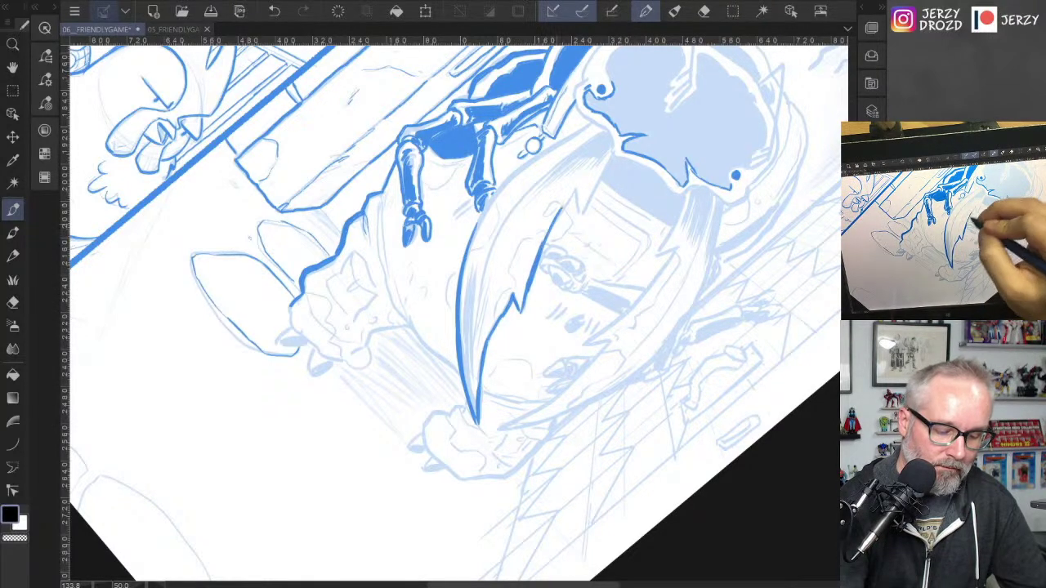
pyautogui.moveTo(544, 245)
pyautogui.mouseDown()
pyautogui.moveTo(577, 188)
pyautogui.moveTo(581, 204)
pyautogui.moveTo(619, 152)
pyautogui.mouseUp()
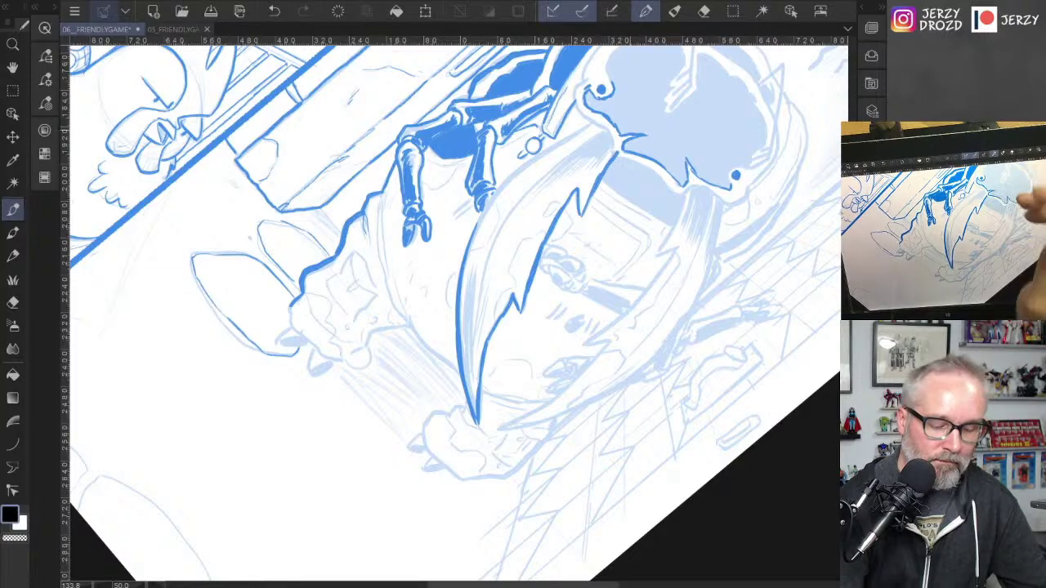
# Step: Draw the second, lower contour beneath the headpiece's wavy edge, curling it up beside the left eye
pyautogui.scroll(-2, 455, 313)
pyautogui.scroll(4, 454, 313)
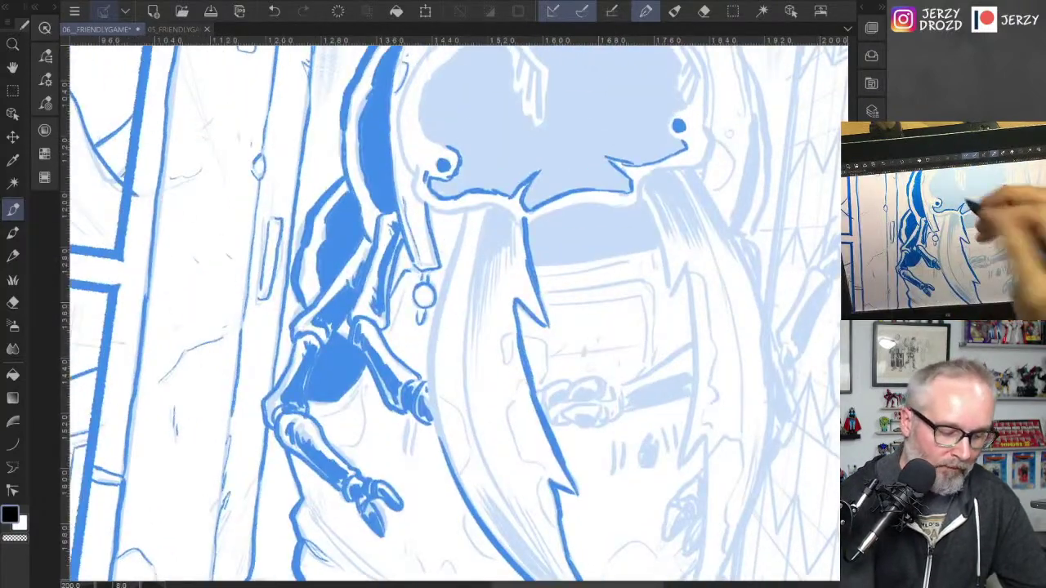
pyautogui.press('e')
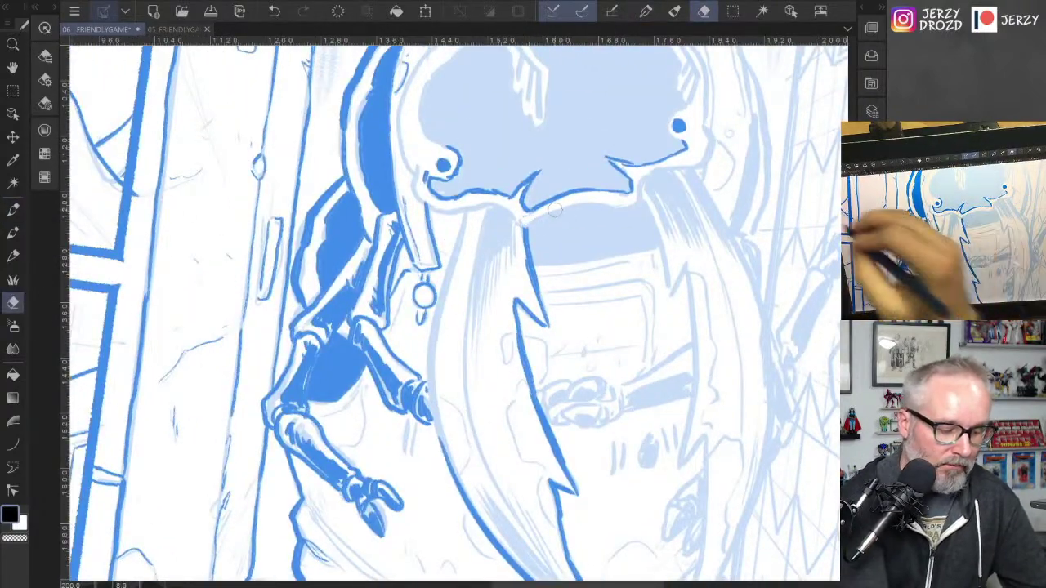
pyautogui.press('p')
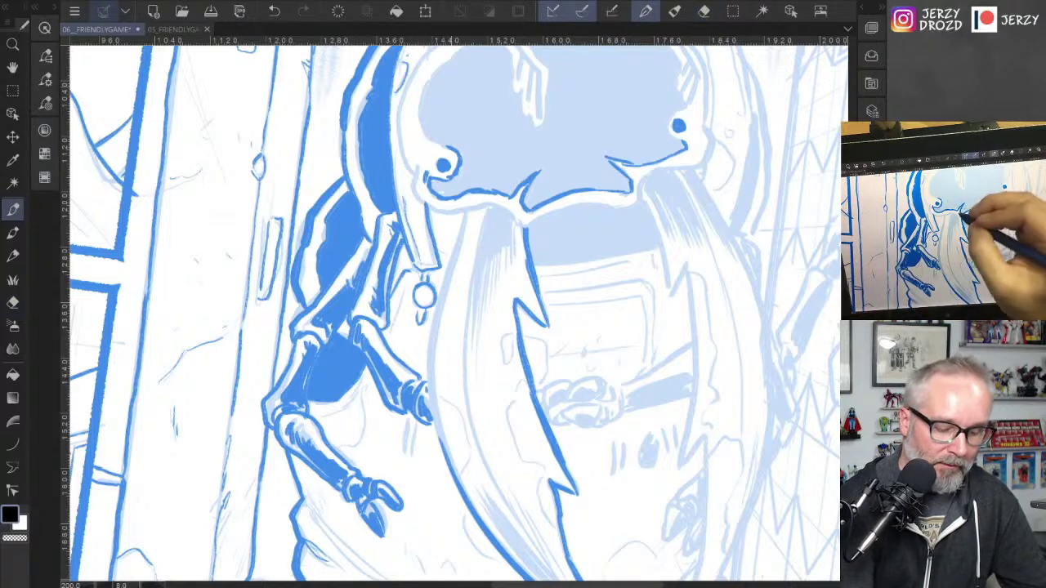
pyautogui.moveTo(499, 207)
pyautogui.mouseDown()
pyautogui.moveTo(526, 229)
pyautogui.moveTo(579, 208)
pyautogui.moveTo(641, 205)
pyautogui.mouseUp()
pyautogui.moveTo(500, 206)
pyautogui.mouseDown()
pyautogui.moveTo(419, 206)
pyautogui.moveTo(412, 164)
pyautogui.mouseUp()
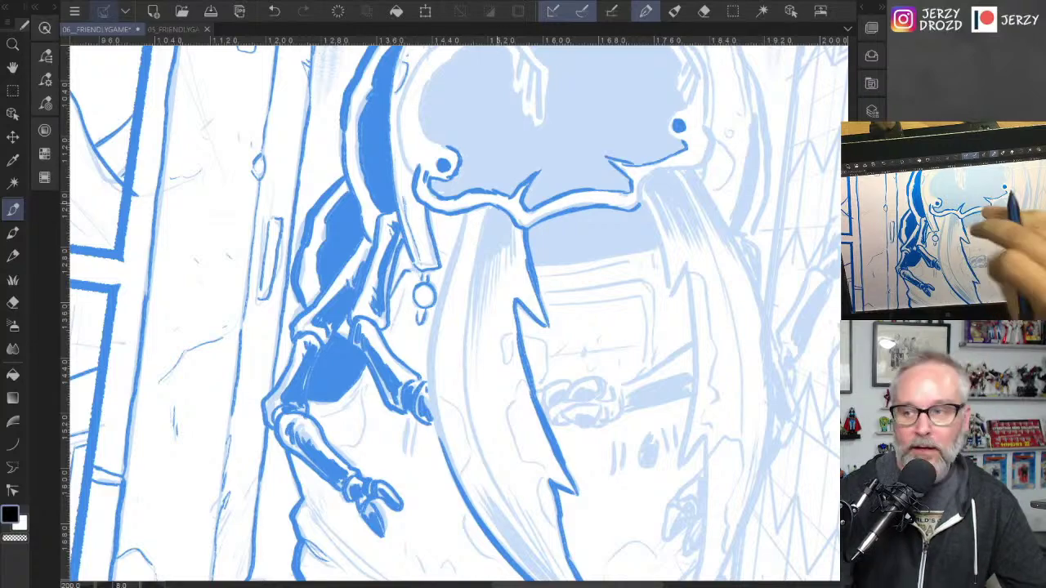
# Step: Draw the thin ridge line running lengthwise inside the left tusk, from the tip to the base
pyautogui.moveTo(546, 326); pyautogui.dragTo(597, 253)
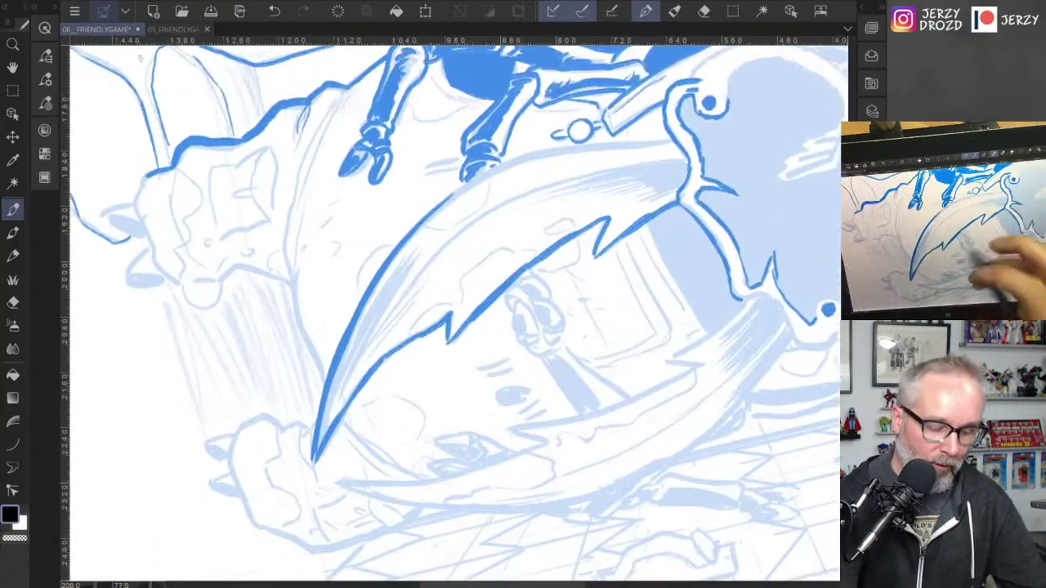
pyautogui.moveTo(319, 448); pyautogui.dragTo(361, 353)
pyautogui.moveTo(329, 415)
pyautogui.mouseDown()
pyautogui.moveTo(396, 302)
pyautogui.moveTo(451, 244)
pyautogui.mouseUp()
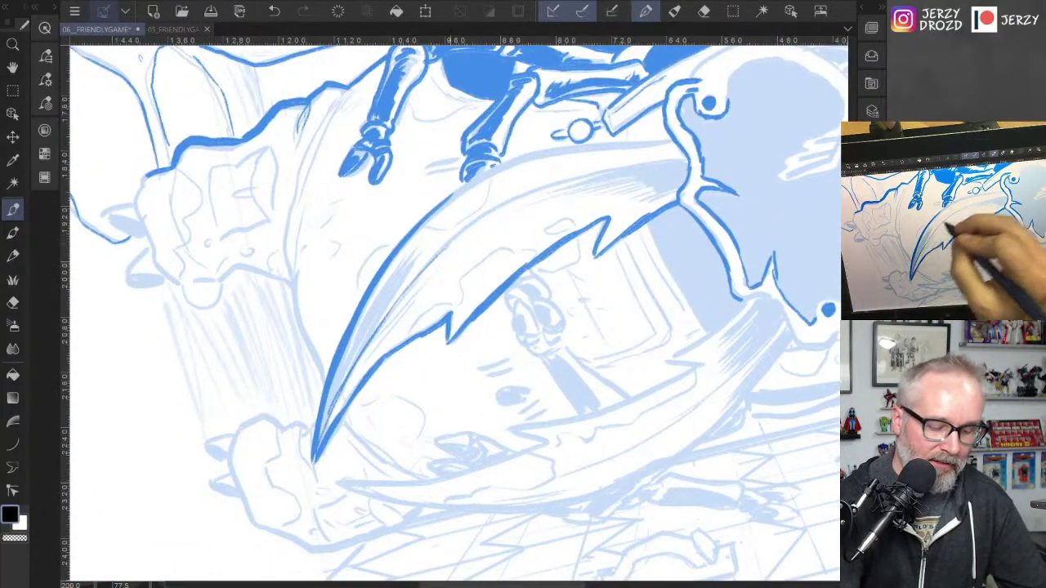
pyautogui.moveTo(420, 275); pyautogui.dragTo(488, 215)
pyautogui.moveTo(713, 295); pyautogui.dragTo(680, 259)
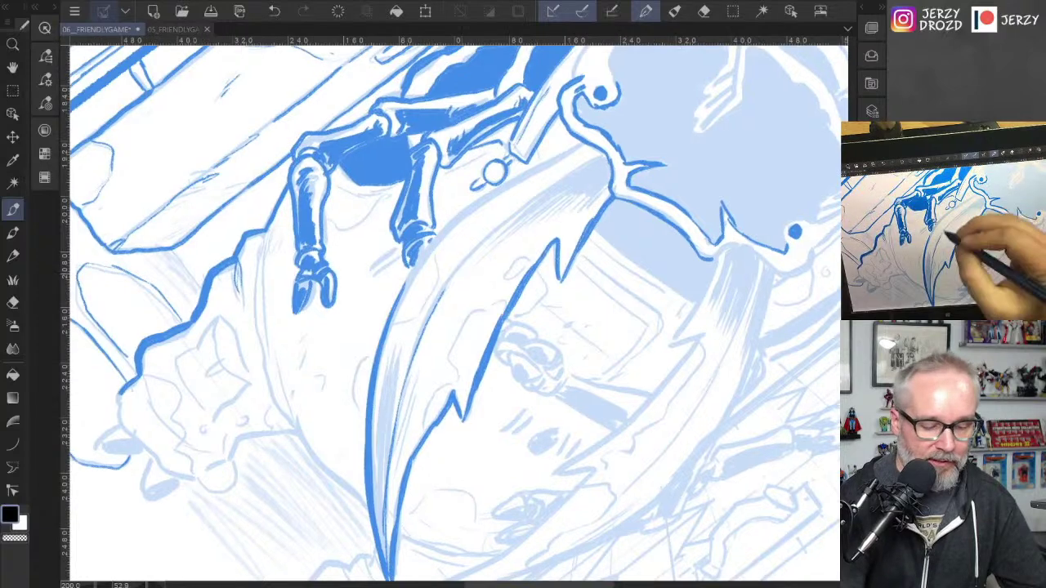
pyautogui.moveTo(442, 301)
pyautogui.mouseDown()
pyautogui.moveTo(475, 255)
pyautogui.moveTo(573, 175)
pyautogui.mouseUp()
pyautogui.moveTo(557, 188)
pyautogui.mouseDown()
pyautogui.moveTo(587, 168)
pyautogui.moveTo(541, 165)
pyautogui.moveTo(512, 181)
pyautogui.moveTo(420, 276)
pyautogui.mouseUp()
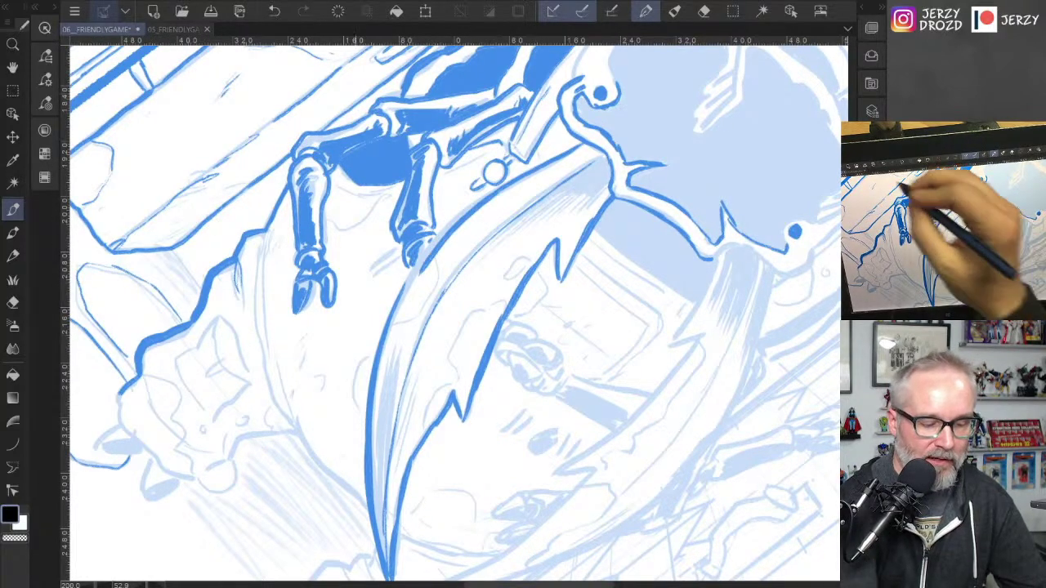
pyautogui.hotkey('ctrl', 'z')
pyautogui.moveTo(586, 144)
pyautogui.mouseDown()
pyautogui.moveTo(444, 232)
pyautogui.moveTo(396, 312)
pyautogui.mouseUp()
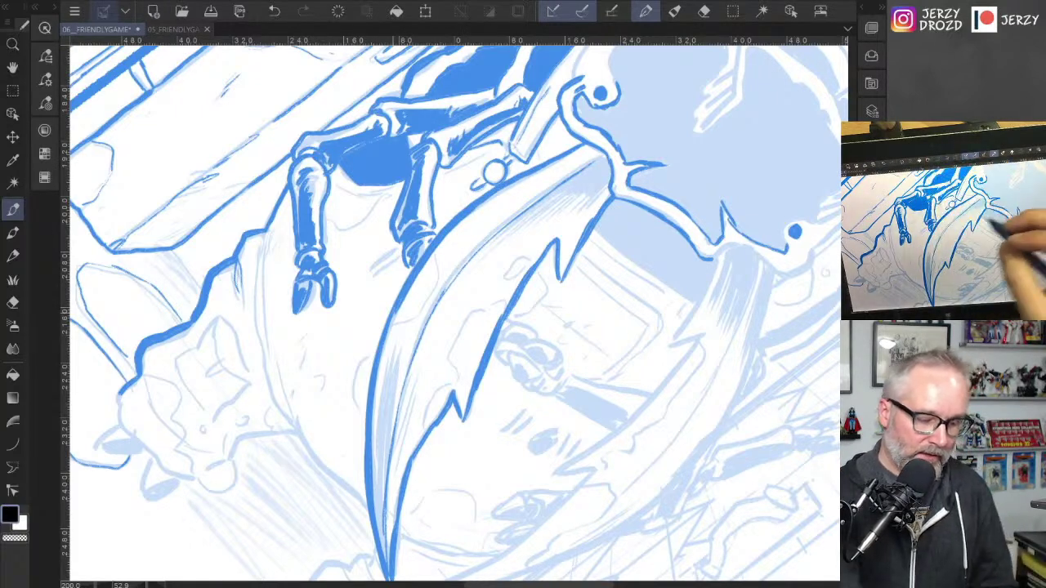
pyautogui.hotkey('ctrl', 'z')
pyautogui.moveTo(575, 149)
pyautogui.mouseDown()
pyautogui.moveTo(500, 191)
pyautogui.moveTo(402, 299)
pyautogui.mouseUp()
pyautogui.moveTo(736, 245); pyautogui.dragTo(781, 374)
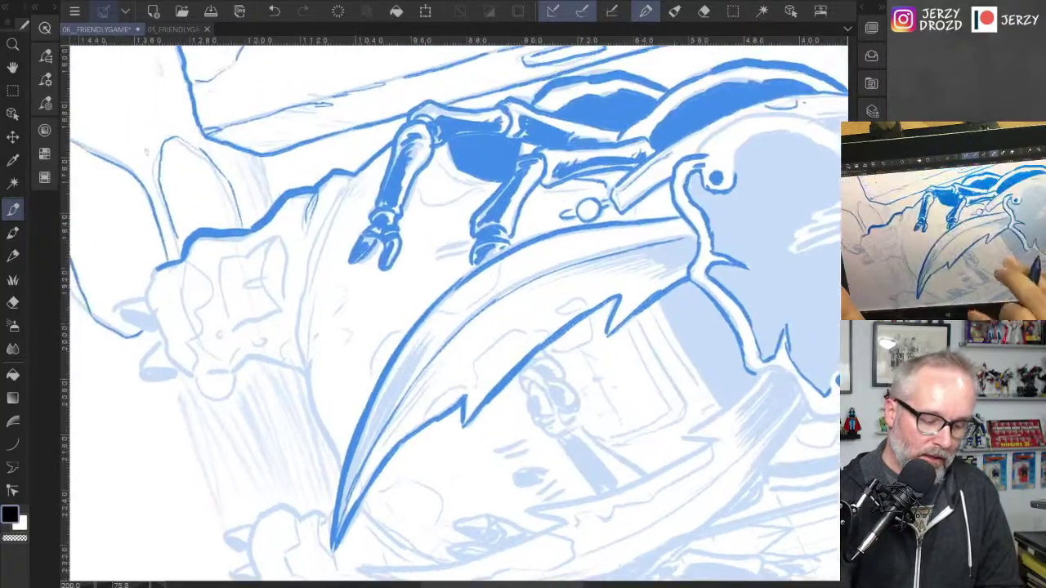
pyautogui.hotkey('ctrl', 'z')
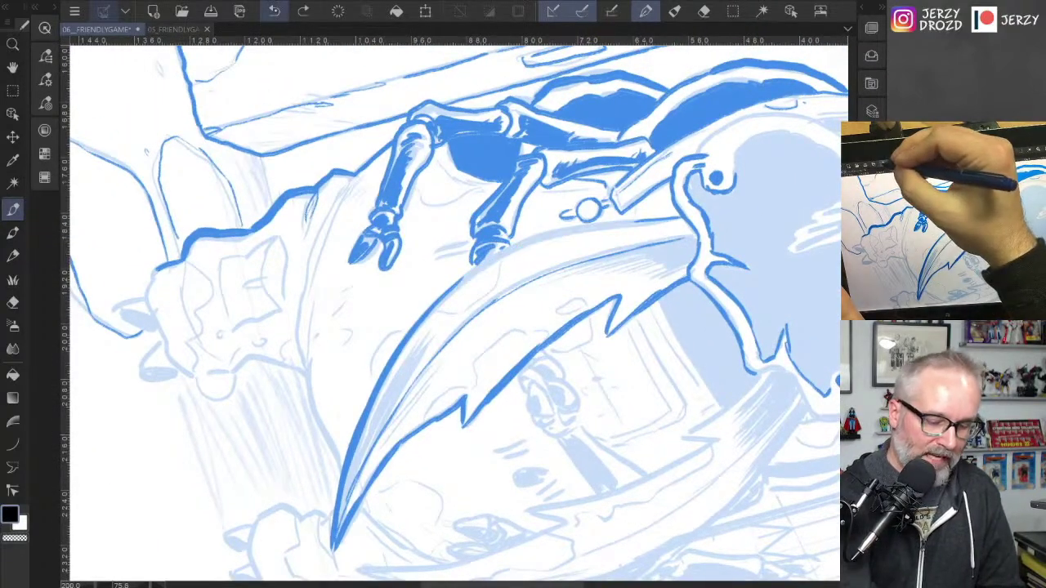
pyautogui.moveTo(657, 221)
pyautogui.mouseDown()
pyautogui.moveTo(554, 233)
pyautogui.moveTo(447, 287)
pyautogui.mouseUp()
pyautogui.moveTo(694, 278); pyautogui.dragTo(712, 204)
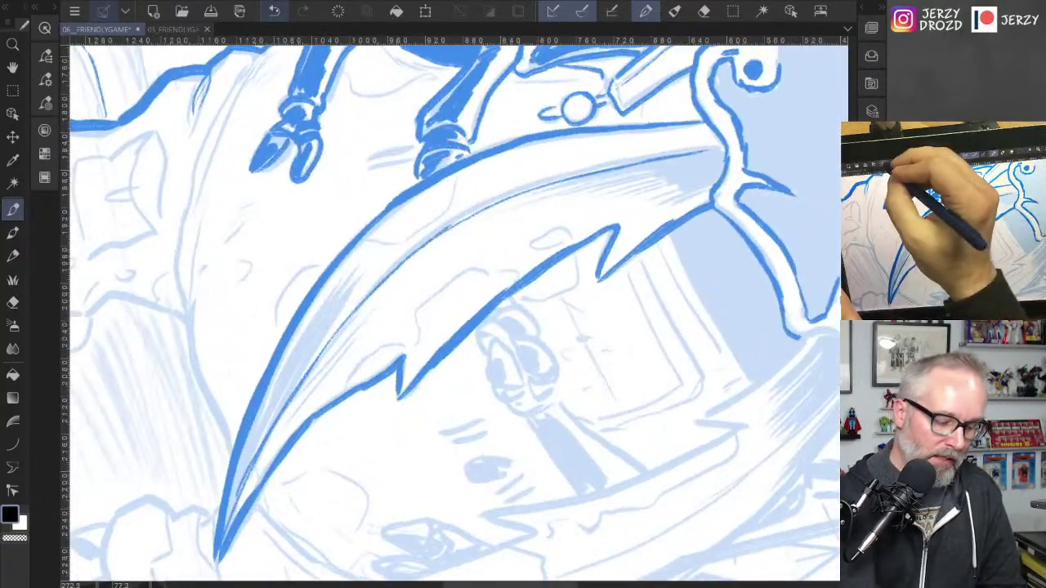
pyautogui.click(275, 10)
# Step: Ink the left tusk's outer edge as one smooth, thick curve from the headpiece down past the skeletal hand
pyautogui.moveTo(353, 250); pyautogui.dragTo(479, 155)
pyautogui.moveTo(394, 204)
pyautogui.mouseDown()
pyautogui.moveTo(507, 144)
pyautogui.moveTo(459, 167)
pyautogui.mouseUp()
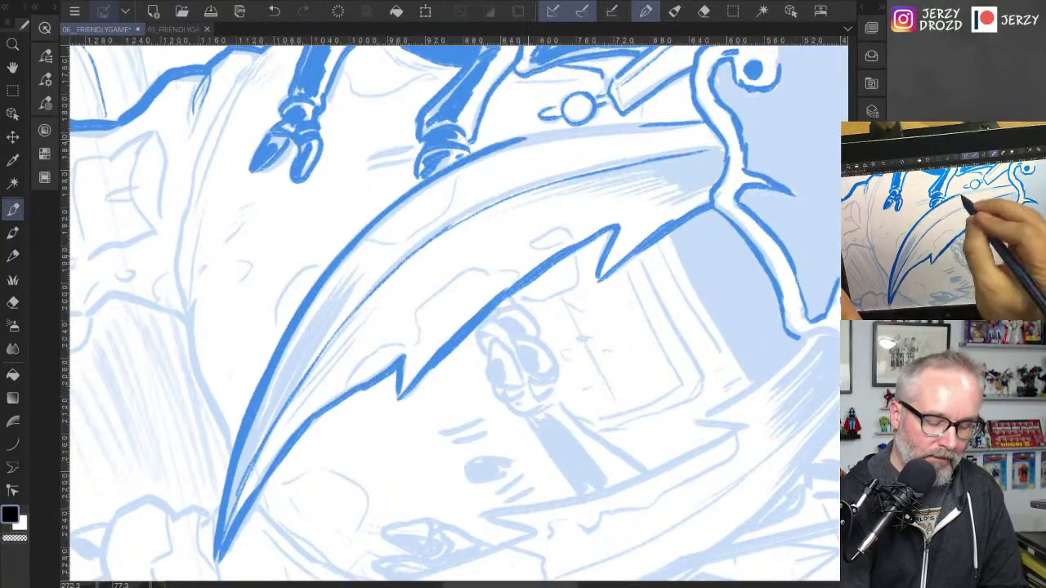
pyautogui.moveTo(600, 280); pyautogui.dragTo(547, 331)
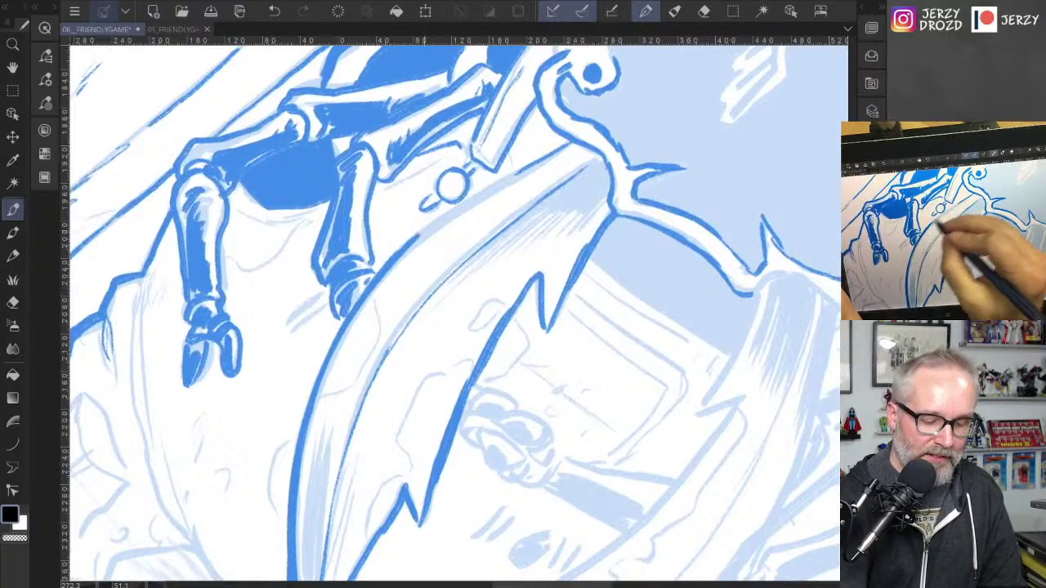
pyautogui.moveTo(420, 237)
pyautogui.mouseDown()
pyautogui.moveTo(567, 147)
pyautogui.moveTo(409, 247)
pyautogui.moveTo(327, 376)
pyautogui.moveTo(307, 432)
pyautogui.mouseUp()
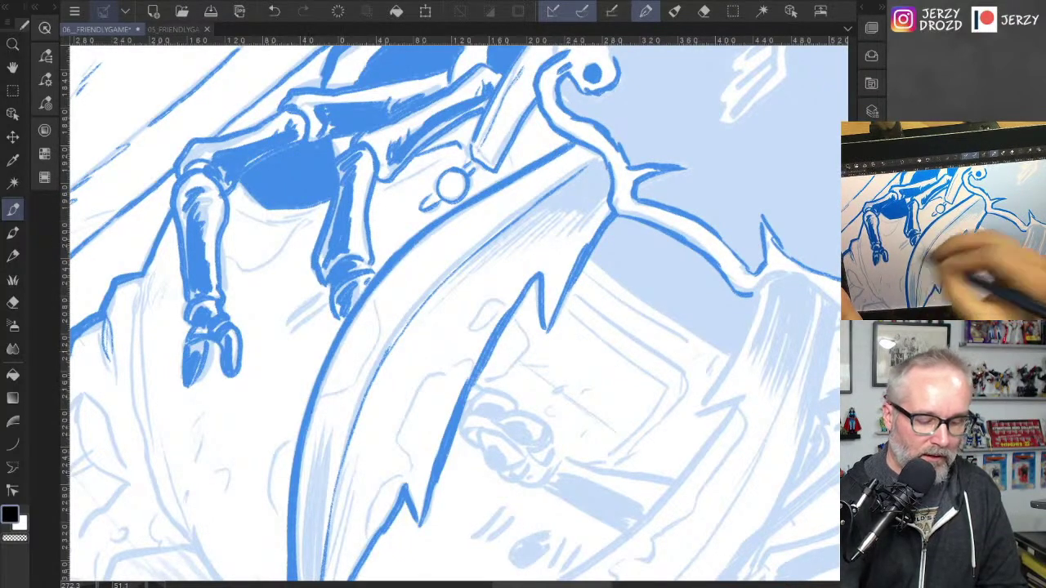
# Step: Show the brush list and switch to the Dry Brush Inker Darker brush
pyautogui.moveTo(695, 359); pyautogui.dragTo(623, 315)
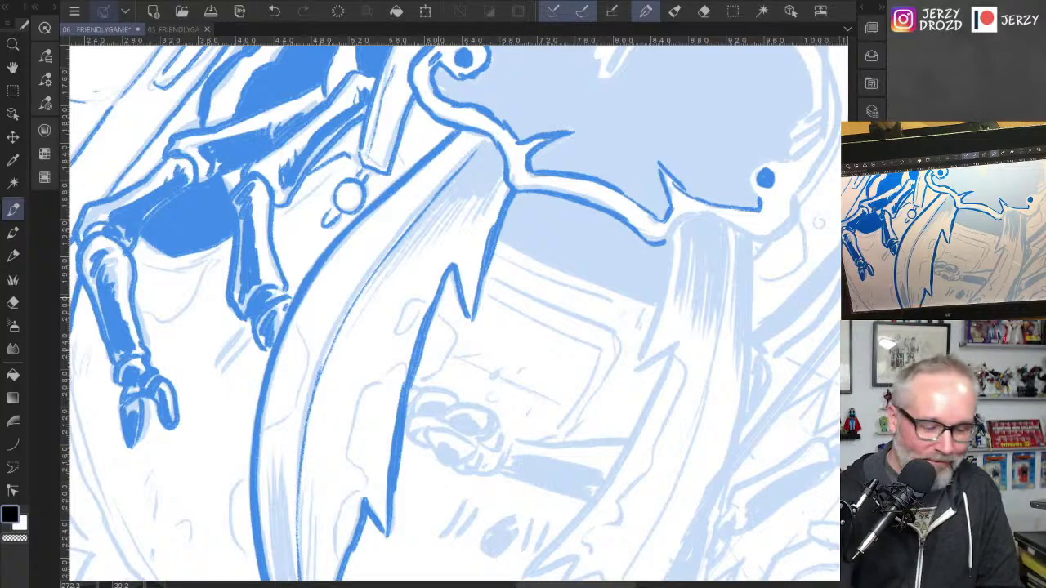
pyautogui.click(13, 233)
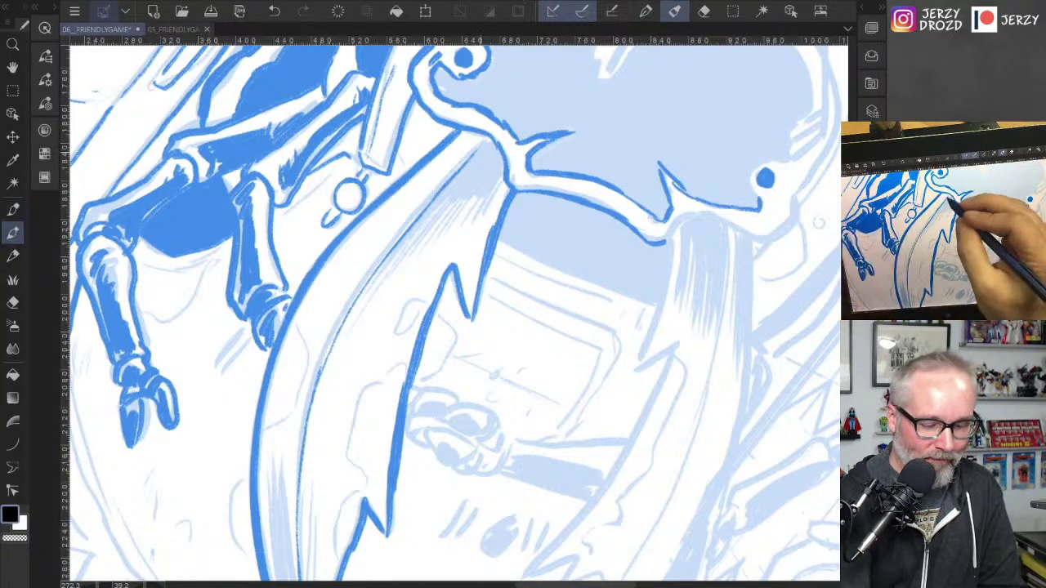
pyautogui.press('p')
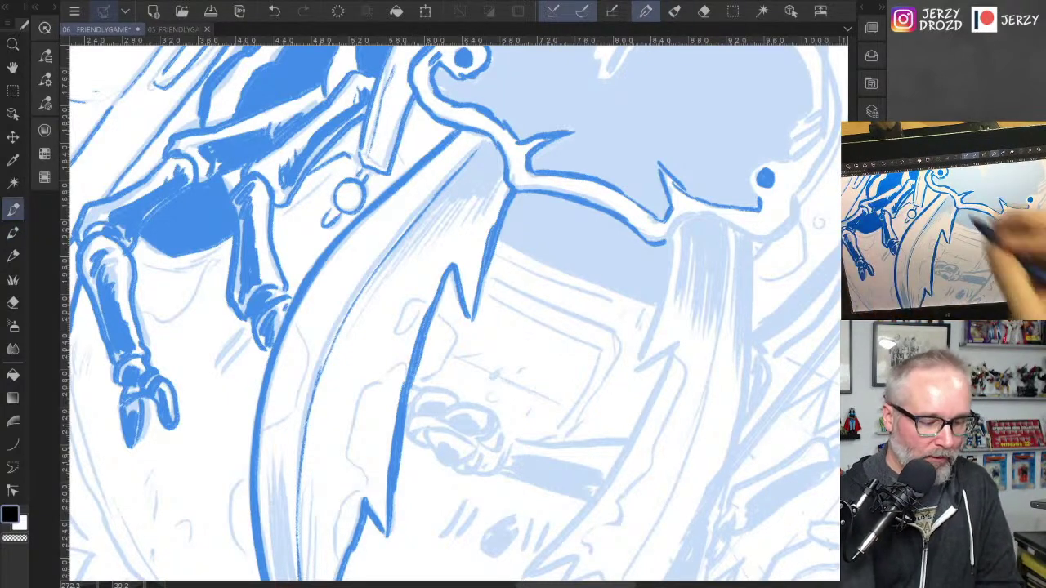
pyautogui.click(55, 7)
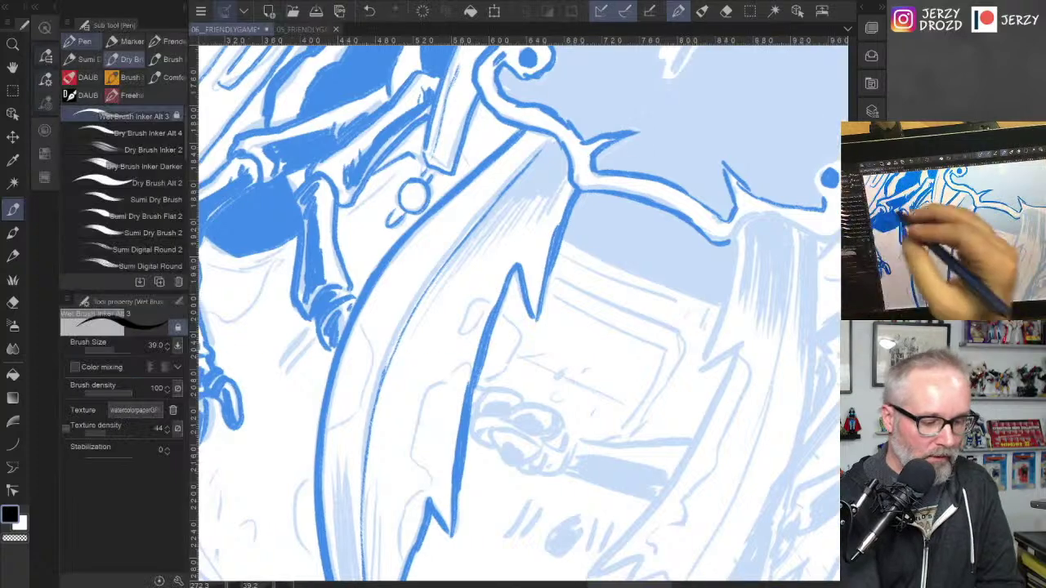
pyautogui.click(123, 133)
pyautogui.click(123, 165)
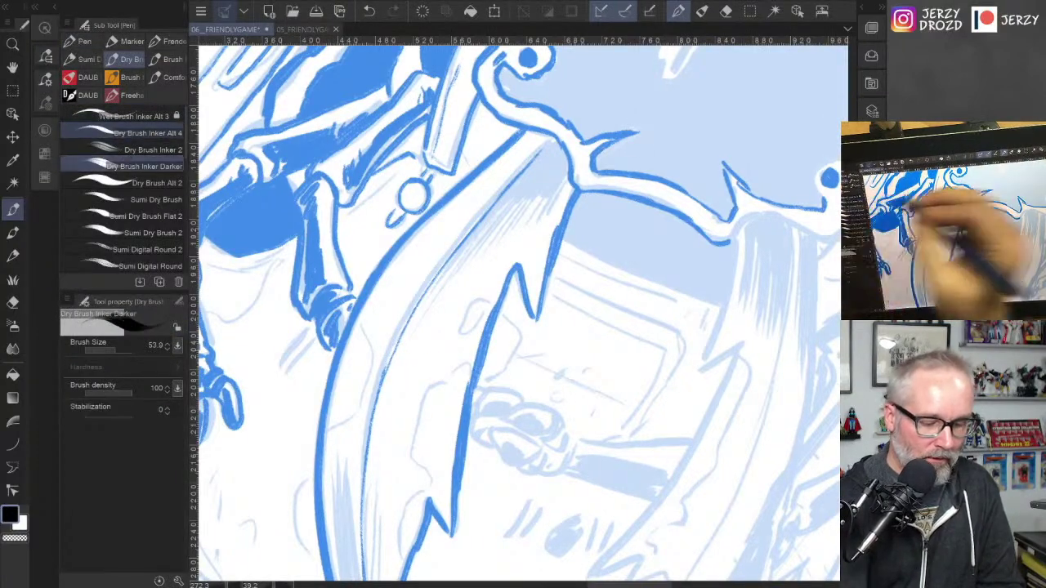
# Step: Set the brush size to 171.2 and shade the base of the left tusk with dry-brush strokes below the headpiece
pyautogui.moveTo(553, 147); pyautogui.dragTo(486, 225)
pyautogui.moveTo(547, 155); pyautogui.dragTo(477, 244)
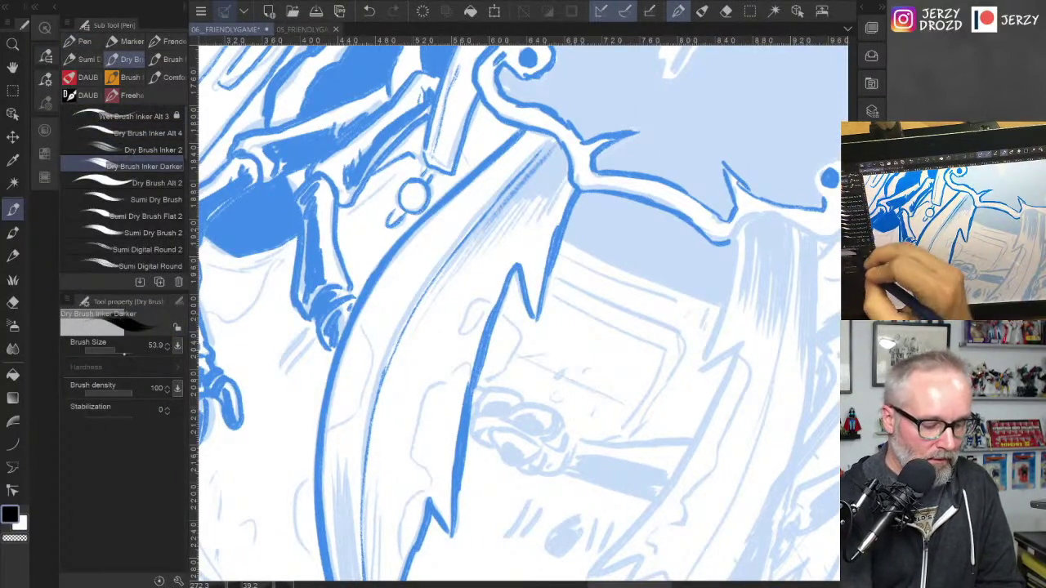
pyautogui.click(121, 351)
pyautogui.moveTo(551, 156)
pyautogui.mouseDown()
pyautogui.moveTo(474, 263)
pyautogui.moveTo(523, 222)
pyautogui.mouseUp()
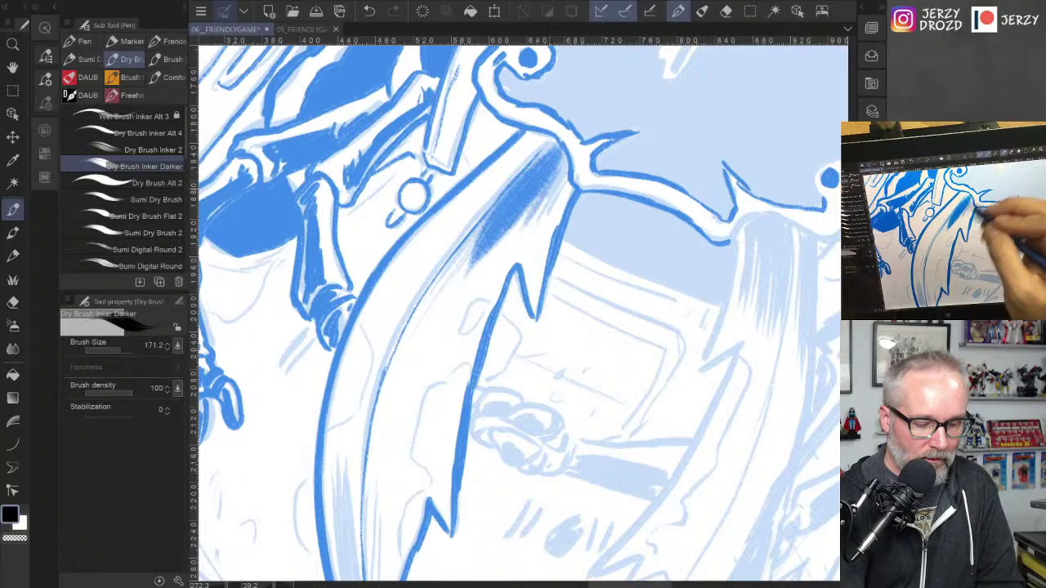
# Step: Shade the base of the first curved blade below the thorny guard with Dry Brush Inker Darker strokes
pyautogui.moveTo(564, 173)
pyautogui.mouseDown()
pyautogui.moveTo(529, 229)
pyautogui.moveTo(541, 211)
pyautogui.moveTo(448, 287)
pyautogui.mouseUp()
pyautogui.moveTo(487, 218); pyautogui.dragTo(433, 298)
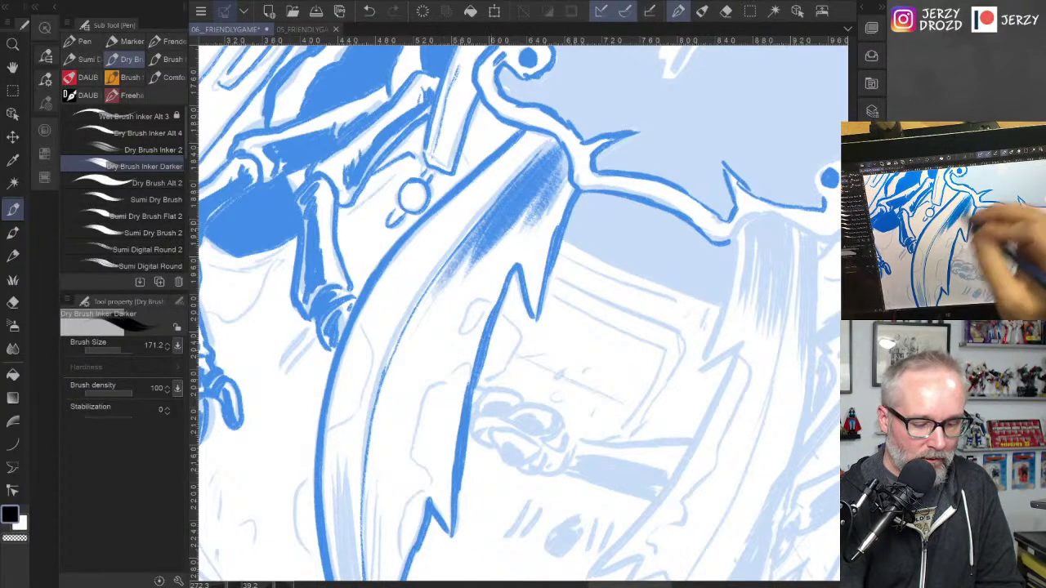
pyautogui.moveTo(541, 144); pyautogui.dragTo(565, 181)
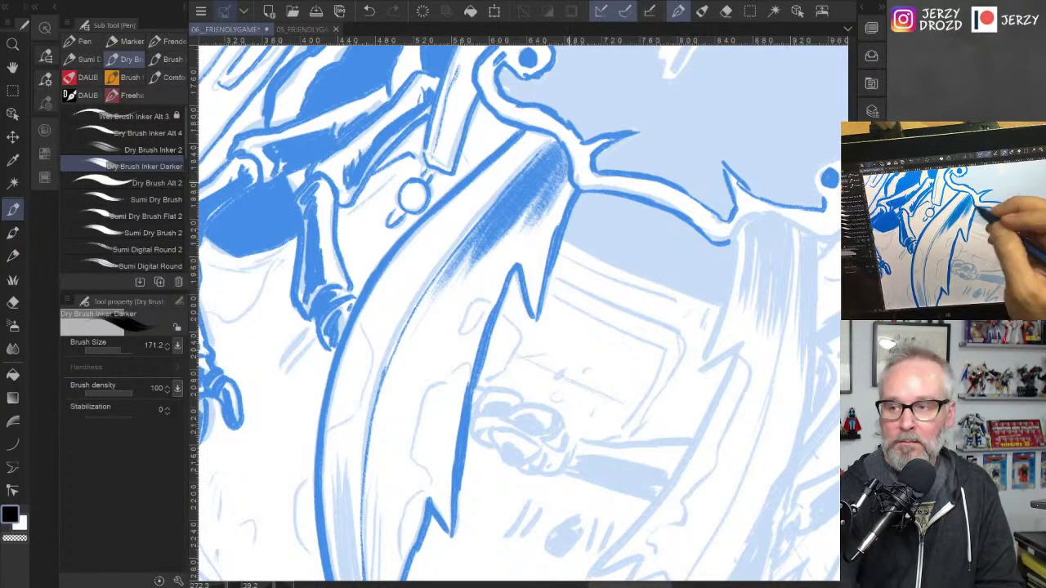
# Step: Shade the narrow tip section of the first blade with tapering dry-brush strokes that follow its curve
pyautogui.moveTo(670, 357); pyautogui.dragTo(673, 284)
pyautogui.moveTo(670, 327)
pyautogui.mouseDown()
pyautogui.moveTo(749, 294)
pyautogui.moveTo(790, 320)
pyautogui.moveTo(645, 456)
pyautogui.mouseUp()
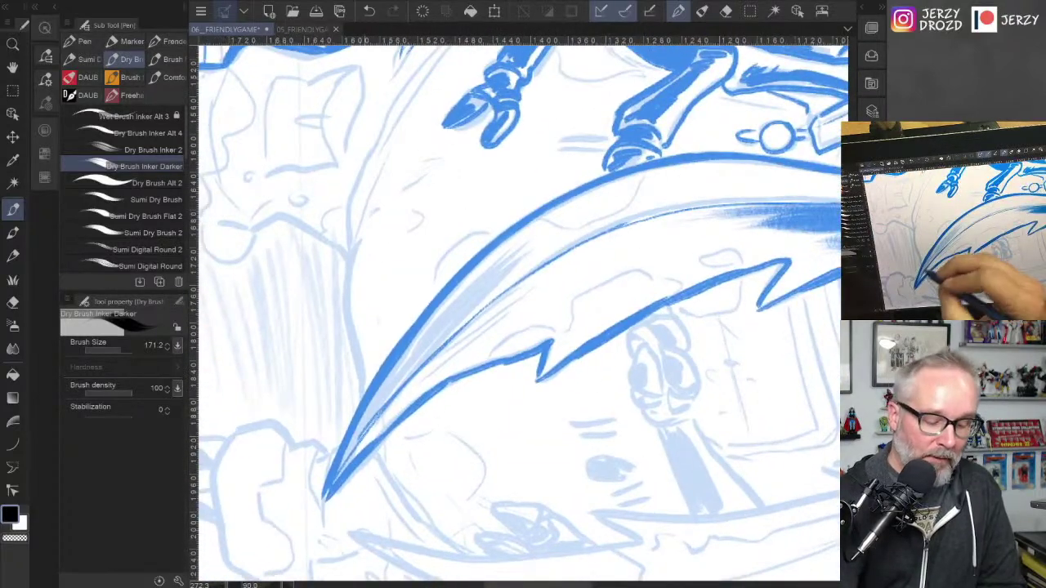
pyautogui.moveTo(358, 441); pyautogui.dragTo(490, 290)
pyautogui.moveTo(420, 365)
pyautogui.mouseDown()
pyautogui.moveTo(510, 273)
pyautogui.moveTo(409, 353)
pyautogui.mouseUp()
pyautogui.moveTo(532, 237); pyautogui.dragTo(479, 286)
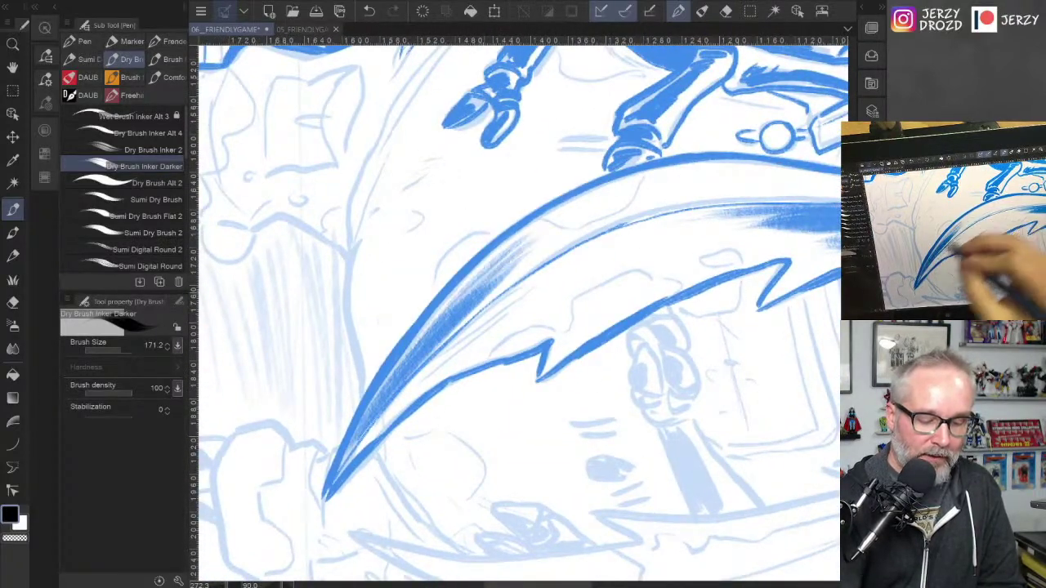
pyautogui.moveTo(543, 257); pyautogui.dragTo(446, 340)
pyautogui.moveTo(564, 235)
pyautogui.mouseDown()
pyautogui.moveTo(496, 289)
pyautogui.moveTo(492, 280)
pyautogui.moveTo(474, 289)
pyautogui.mouseUp()
pyautogui.moveTo(372, 422); pyautogui.dragTo(338, 474)
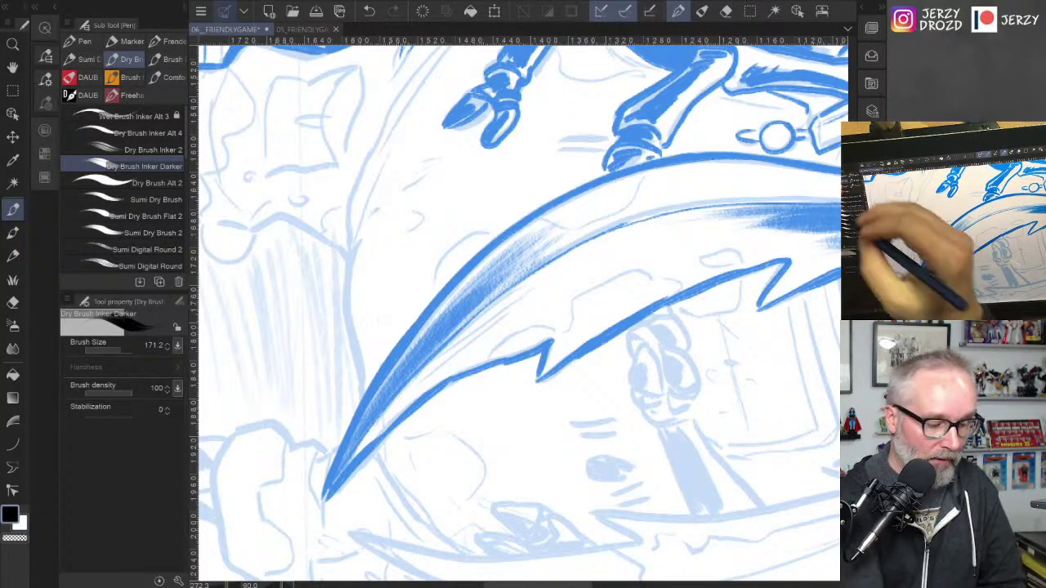
# Step: Ink the chipped outlines along the first blade's jagged edge and the crack near its outer edge with Wet Brush Inker Alt 3
pyautogui.click(123, 116)
pyautogui.moveTo(491, 360)
pyautogui.mouseDown()
pyautogui.moveTo(554, 330)
pyautogui.moveTo(634, 263)
pyautogui.moveTo(657, 282)
pyautogui.moveTo(693, 281)
pyautogui.mouseUp()
pyautogui.moveTo(346, 464); pyautogui.dragTo(325, 499)
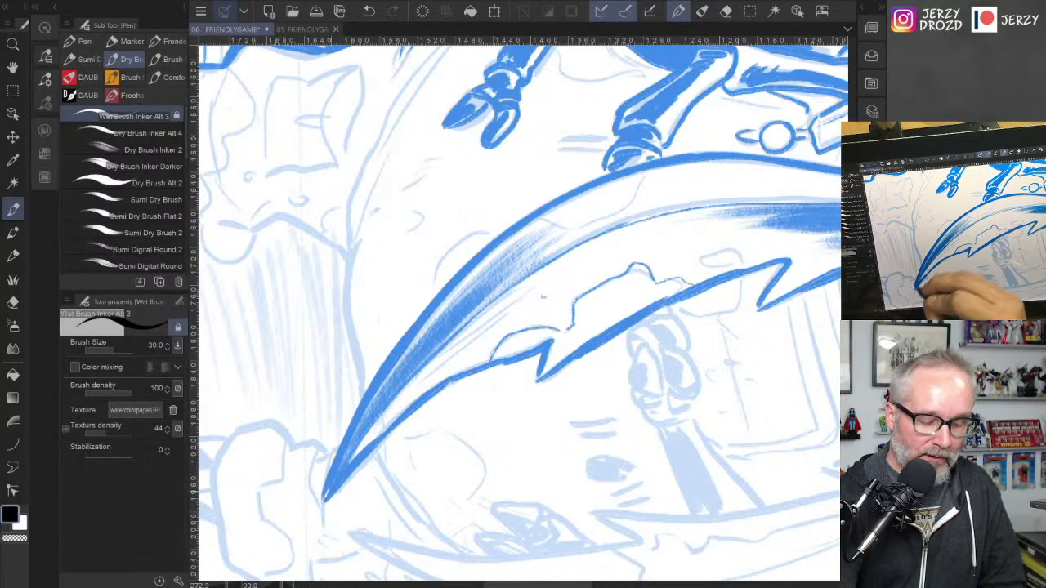
pyautogui.moveTo(701, 266)
pyautogui.mouseDown()
pyautogui.moveTo(731, 251)
pyautogui.moveTo(742, 268)
pyautogui.mouseUp()
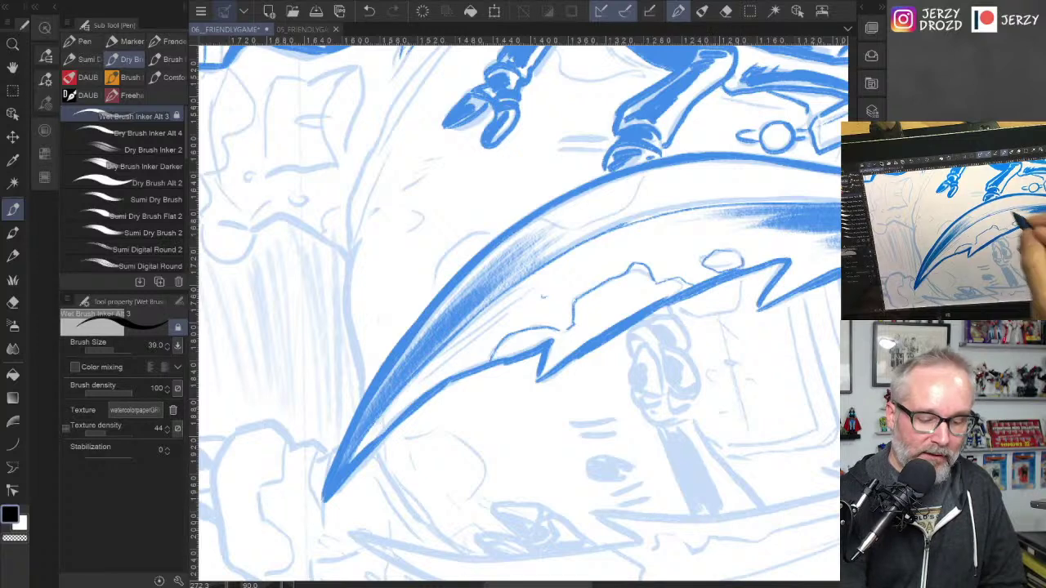
pyautogui.moveTo(637, 171)
pyautogui.mouseDown()
pyautogui.moveTo(633, 186)
pyautogui.moveTo(544, 222)
pyautogui.mouseUp()
# Step: Ink the small connecting lines around the round knob between the arm bones and the first blade
pyautogui.moveTo(654, 326); pyautogui.dragTo(470, 458)
pyautogui.moveTo(621, 245); pyautogui.dragTo(604, 279)
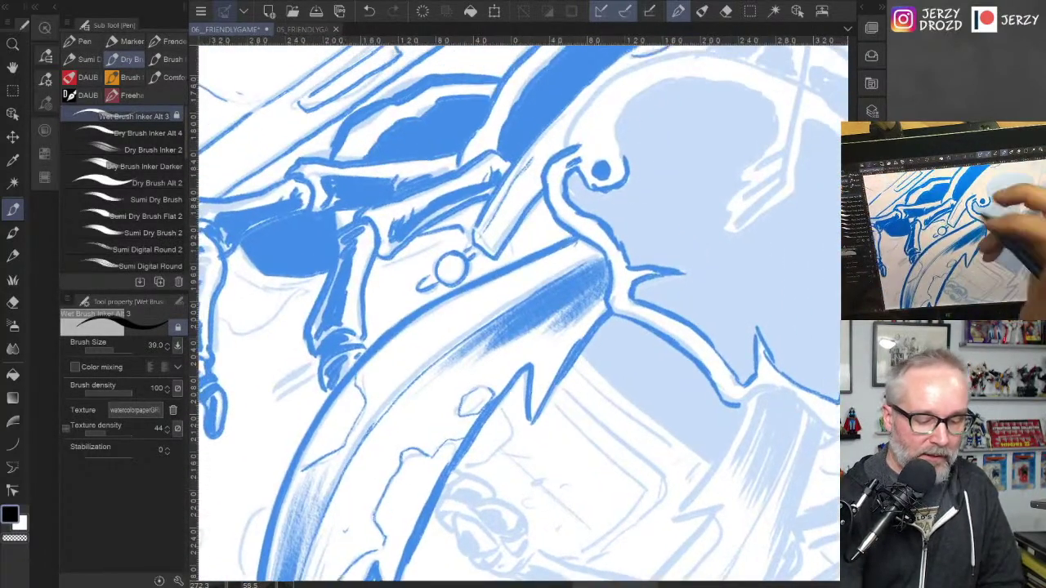
pyautogui.moveTo(494, 250); pyautogui.dragTo(508, 266)
pyautogui.moveTo(463, 230); pyautogui.dragTo(471, 237)
pyautogui.moveTo(398, 249)
pyautogui.mouseDown()
pyautogui.moveTo(448, 240)
pyautogui.moveTo(482, 269)
pyautogui.moveTo(476, 261)
pyautogui.mouseUp()
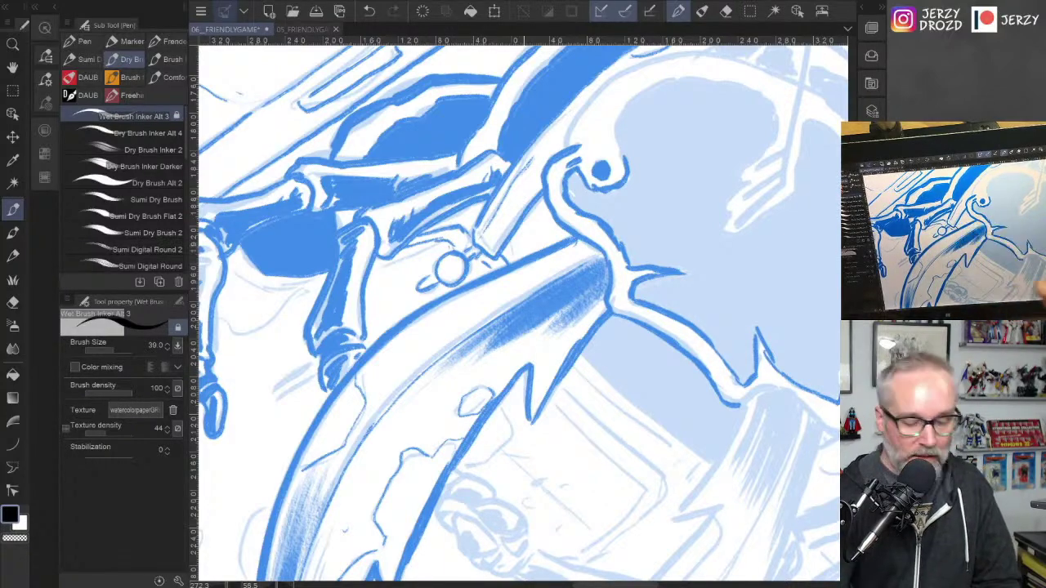
# Step: Fill the gap between the shaft and the curved guard solid, referring only to the editing layer, and touch up the lines below the arm bone
pyautogui.moveTo(612, 311); pyautogui.dragTo(547, 247)
pyautogui.moveTo(787, 320); pyautogui.dragTo(758, 449)
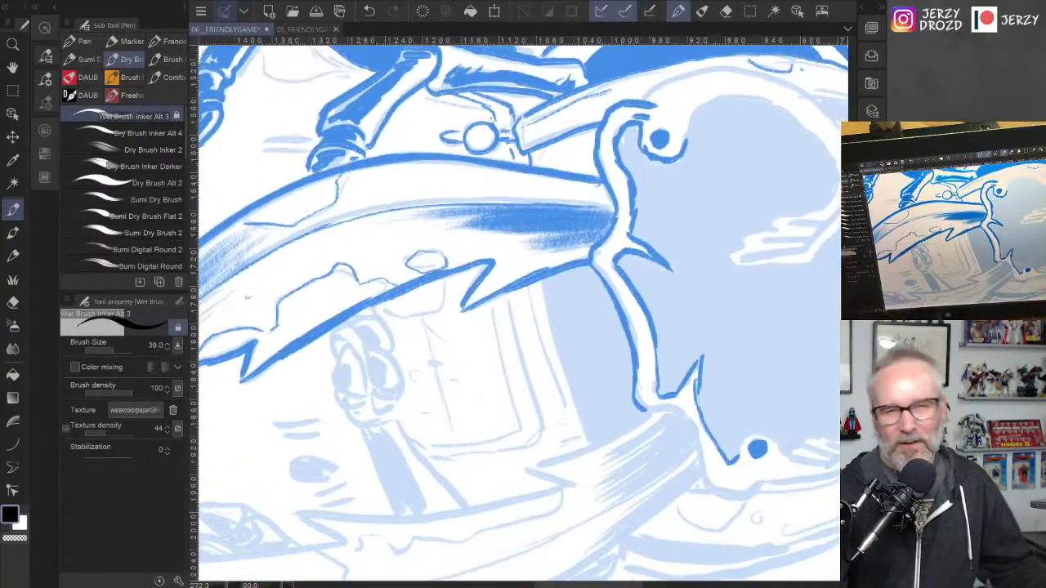
pyautogui.moveTo(711, 294); pyautogui.dragTo(743, 231)
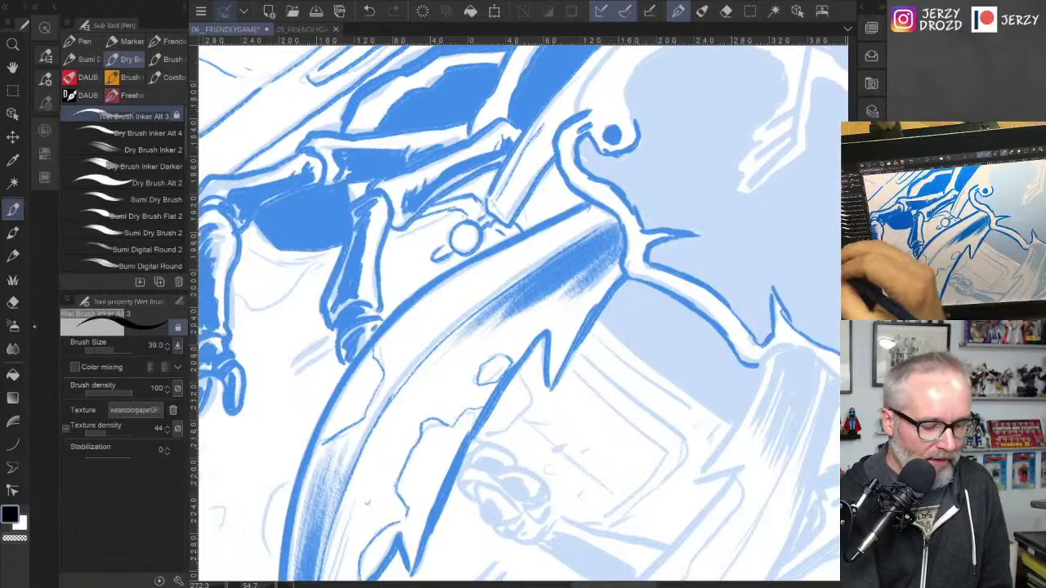
pyautogui.click(12, 374)
pyautogui.click(549, 197)
pyautogui.click(484, 181)
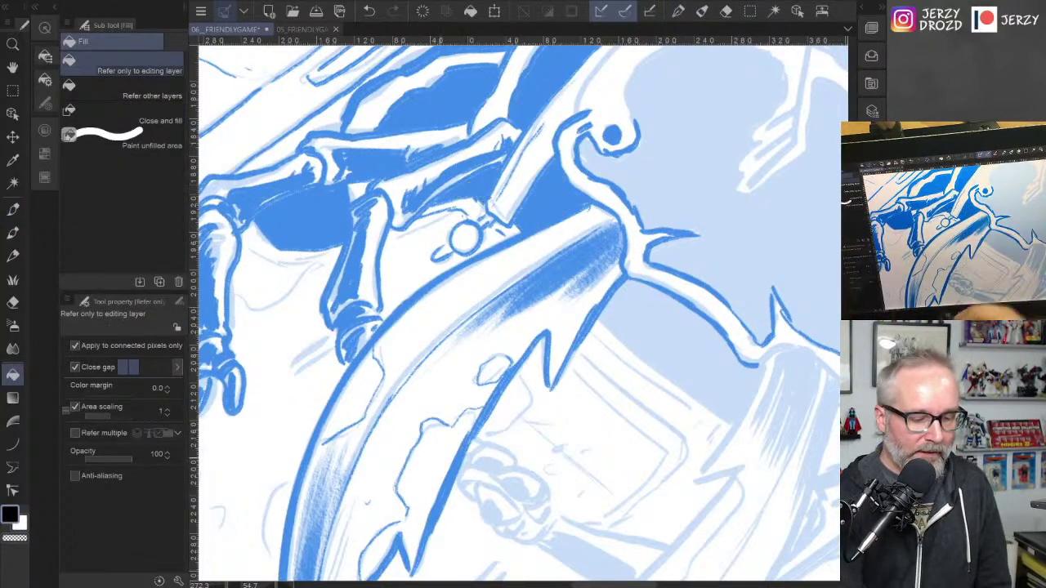
pyautogui.hotkey('ctrl', 'z')
pyautogui.press('p')
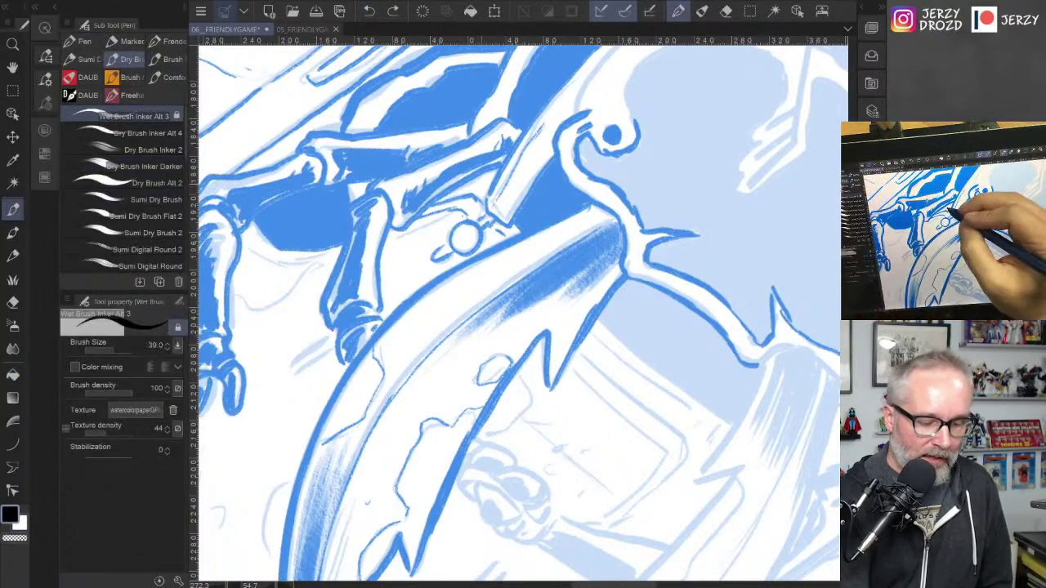
pyautogui.moveTo(499, 170)
pyautogui.mouseDown()
pyautogui.moveTo(488, 188)
pyautogui.moveTo(445, 203)
pyautogui.mouseUp()
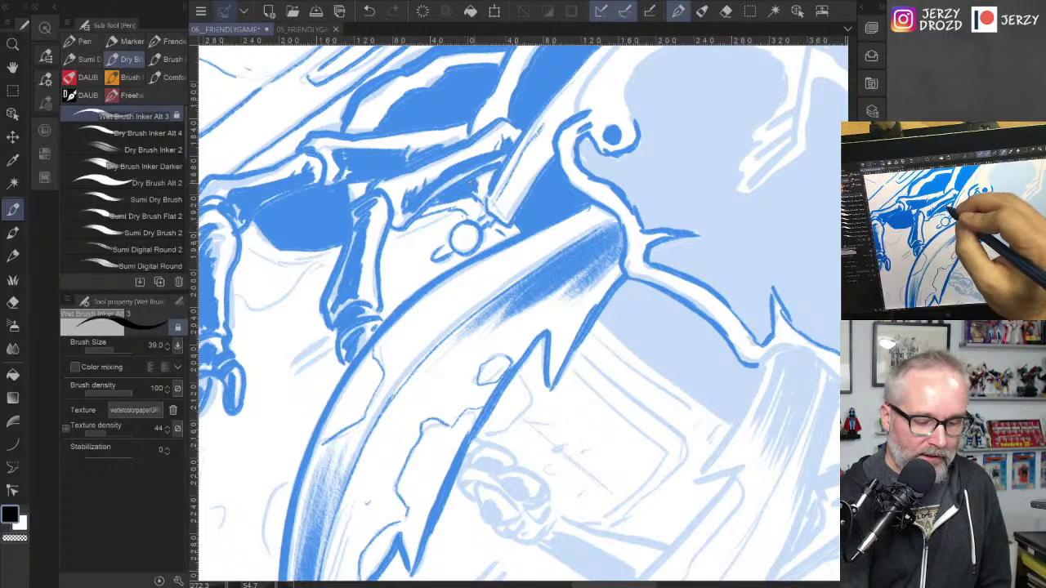
# Step: Ink the edge of the background panel between the two blades and the first stretch of the second blade's inner edge
pyautogui.moveTo(653, 327)
pyautogui.mouseDown()
pyautogui.moveTo(495, 272)
pyautogui.moveTo(560, 197)
pyautogui.mouseUp()
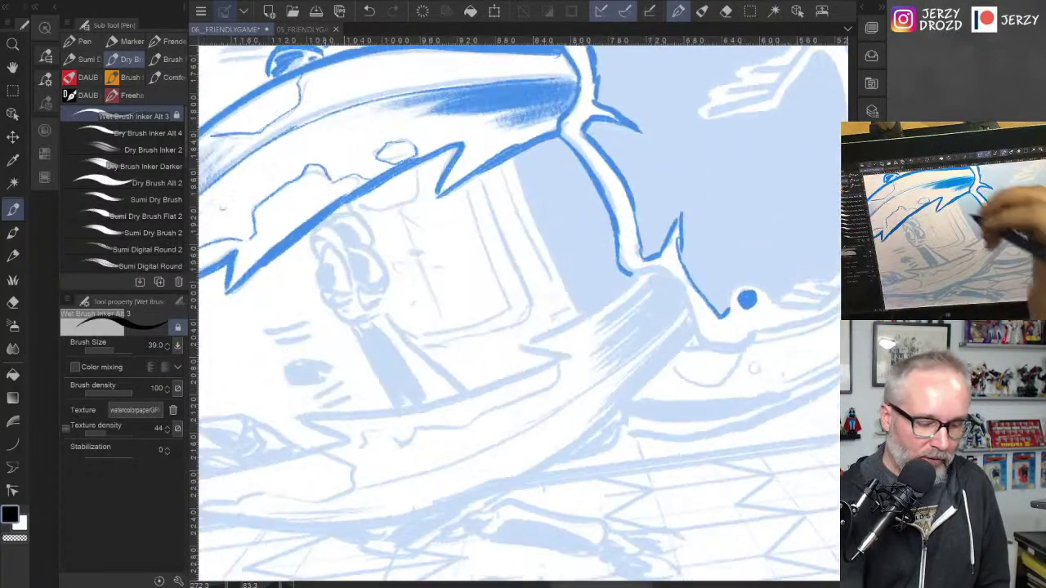
pyautogui.moveTo(515, 159)
pyautogui.mouseDown()
pyautogui.moveTo(578, 317)
pyautogui.moveTo(520, 211)
pyautogui.moveTo(557, 314)
pyautogui.mouseUp()
pyautogui.moveTo(503, 152); pyautogui.dragTo(554, 127)
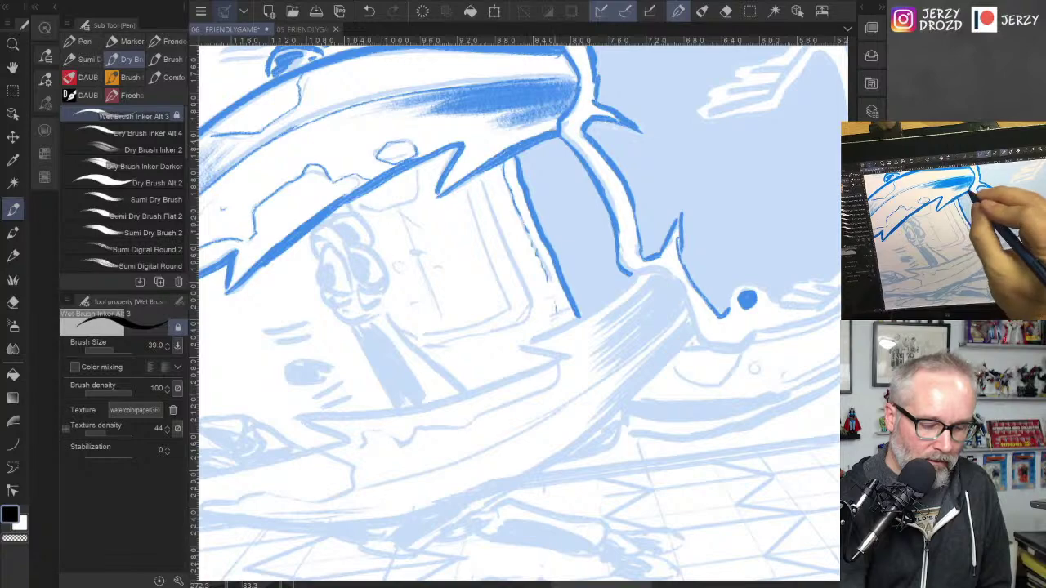
pyautogui.moveTo(631, 279); pyautogui.dragTo(530, 336)
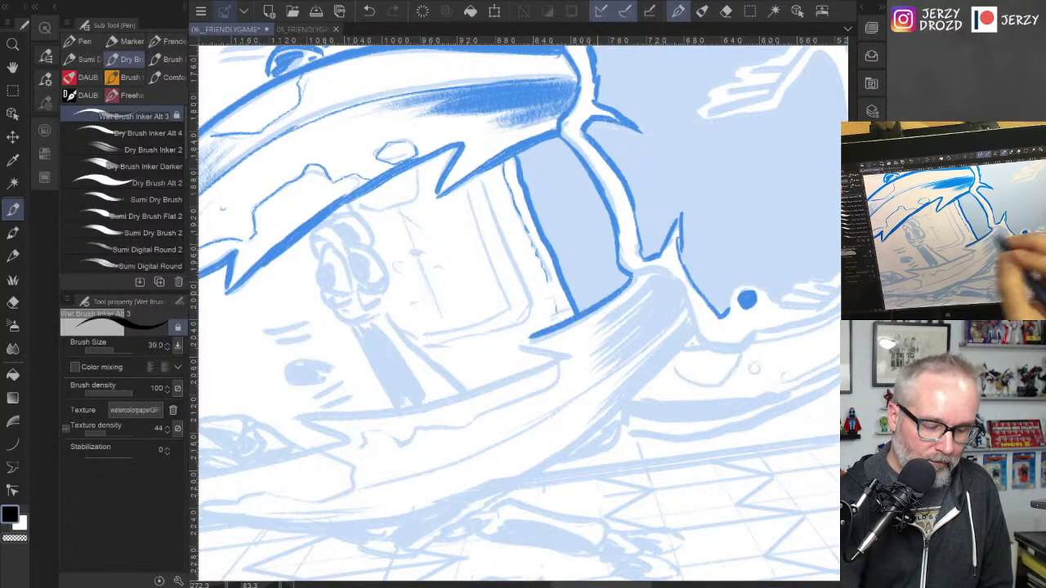
# Step: Strengthen the inked spikes along the first blade's jagged inner edge
pyautogui.moveTo(747, 299); pyautogui.dragTo(401, 51)
pyautogui.moveTo(621, 229); pyautogui.dragTo(539, 245)
pyautogui.moveTo(528, 365)
pyautogui.mouseDown()
pyautogui.moveTo(583, 318)
pyautogui.moveTo(581, 333)
pyautogui.mouseUp()
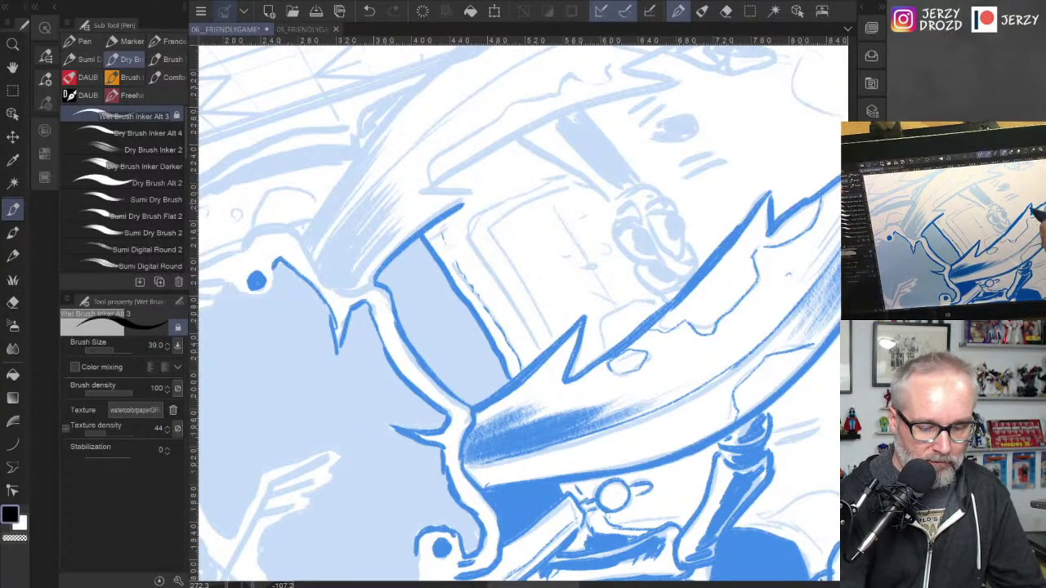
pyautogui.moveTo(734, 231)
pyautogui.mouseDown()
pyautogui.moveTo(770, 187)
pyautogui.moveTo(776, 219)
pyautogui.mouseUp()
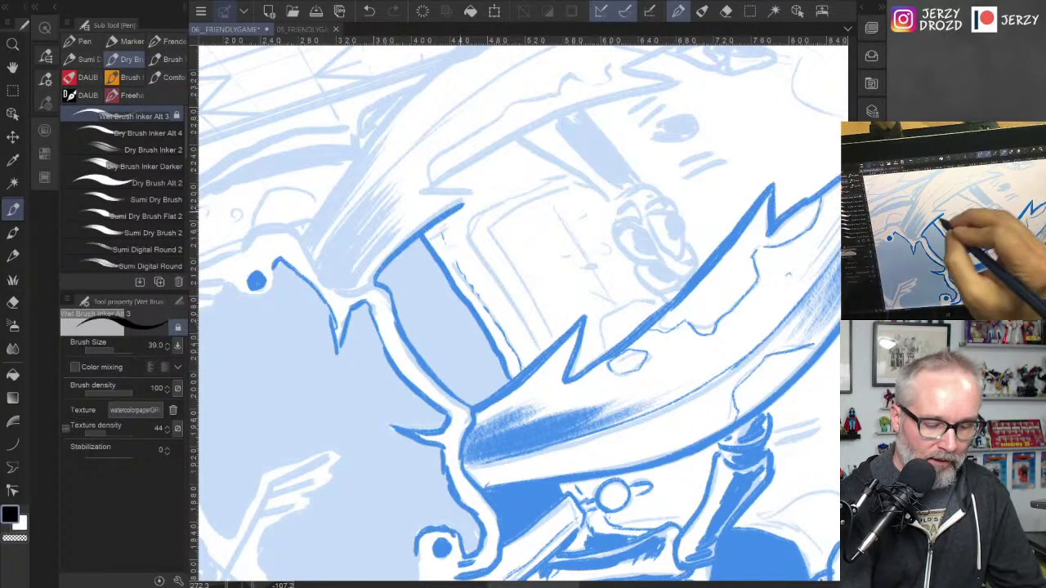
# Step: Ink the lower notch of the second blade and continue its inner edge up to the upper notch
pyautogui.moveTo(432, 220); pyautogui.dragTo(484, 191)
pyautogui.moveTo(420, 191); pyautogui.dragTo(485, 191)
pyautogui.moveTo(564, 245); pyautogui.dragTo(546, 359)
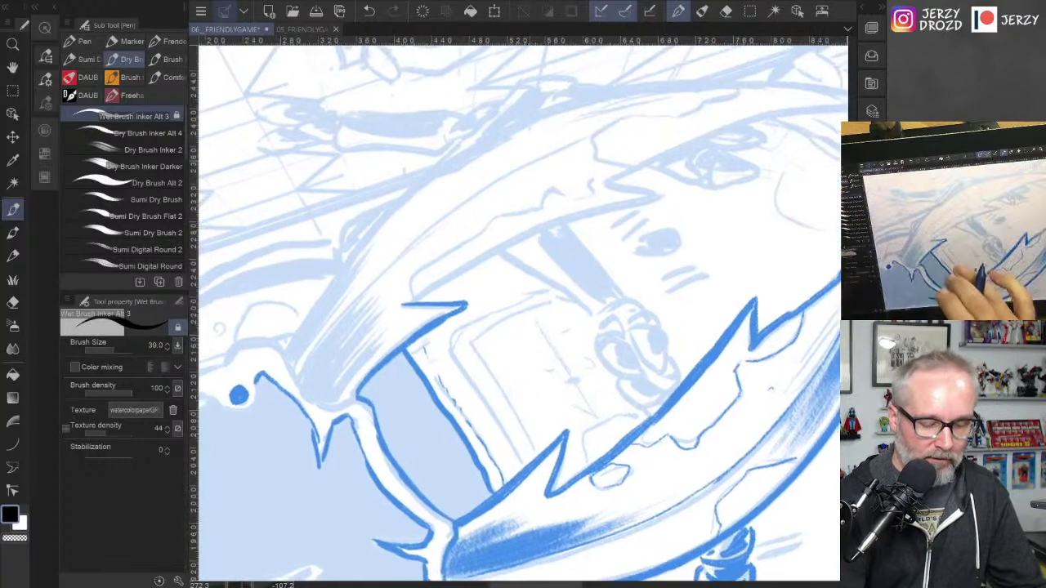
pyautogui.moveTo(406, 302)
pyautogui.mouseDown()
pyautogui.moveTo(595, 215)
pyautogui.moveTo(668, 197)
pyautogui.mouseUp()
pyautogui.moveTo(412, 303); pyautogui.dragTo(598, 227)
pyautogui.moveTo(530, 241); pyautogui.dragTo(644, 204)
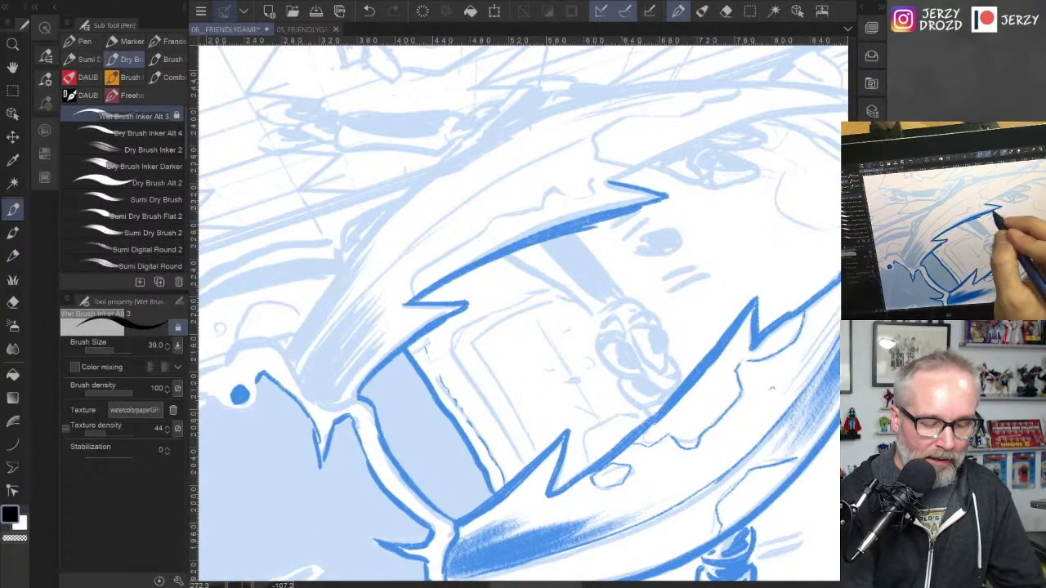
pyautogui.hotkey('ctrl', 'z')
pyautogui.hotkey('ctrl', 'z')
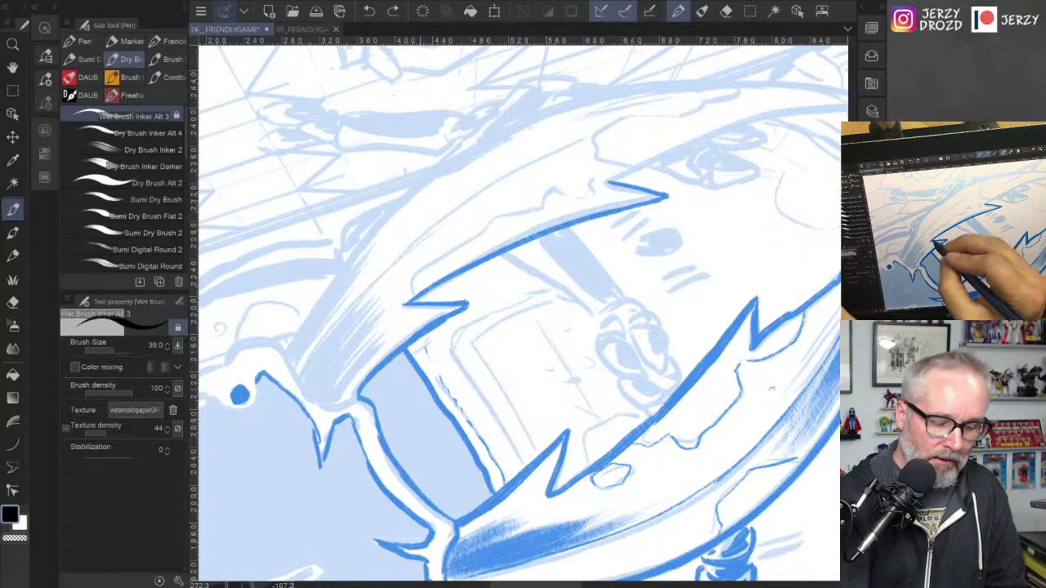
# Step: Thicken the inner edge between the second blade's two notches and ink the remaining edge up to its pointed tip
pyautogui.moveTo(474, 268); pyautogui.dragTo(634, 211)
pyautogui.moveTo(667, 197)
pyautogui.mouseDown()
pyautogui.moveTo(613, 222)
pyautogui.moveTo(514, 309)
pyautogui.moveTo(541, 227)
pyautogui.mouseUp()
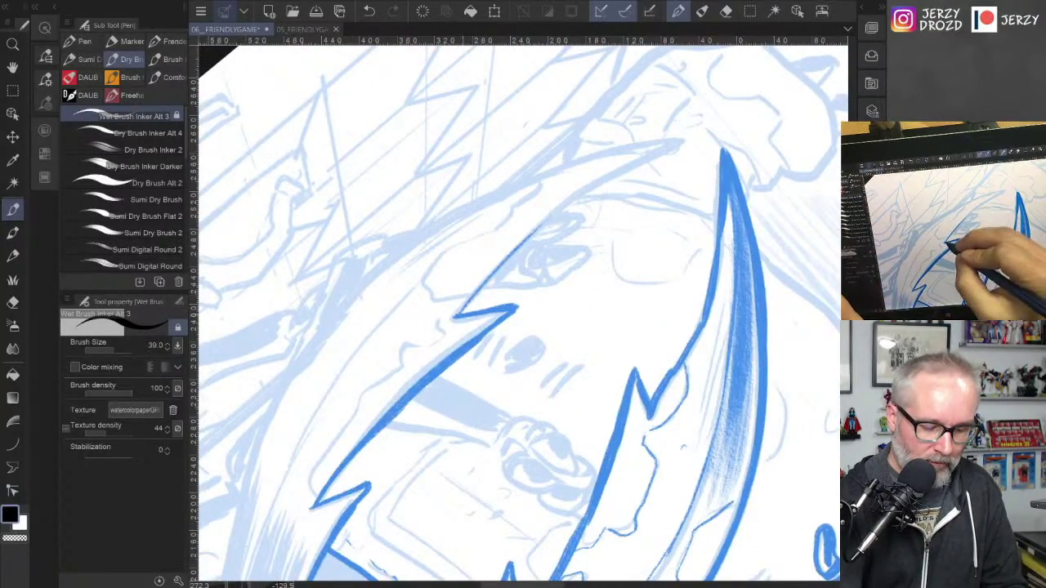
pyautogui.moveTo(463, 312); pyautogui.dragTo(570, 204)
pyautogui.moveTo(526, 245)
pyautogui.mouseDown()
pyautogui.moveTo(581, 193)
pyautogui.moveTo(685, 143)
pyautogui.mouseUp()
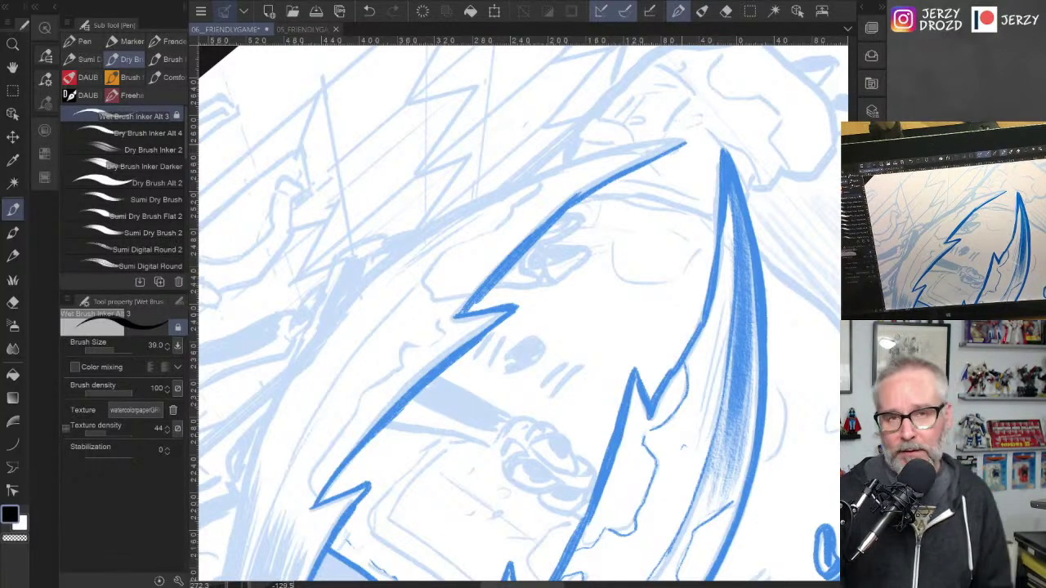
pyautogui.moveTo(464, 314)
pyautogui.mouseDown()
pyautogui.moveTo(576, 199)
pyautogui.moveTo(684, 143)
pyautogui.moveTo(415, 229)
pyautogui.mouseUp()
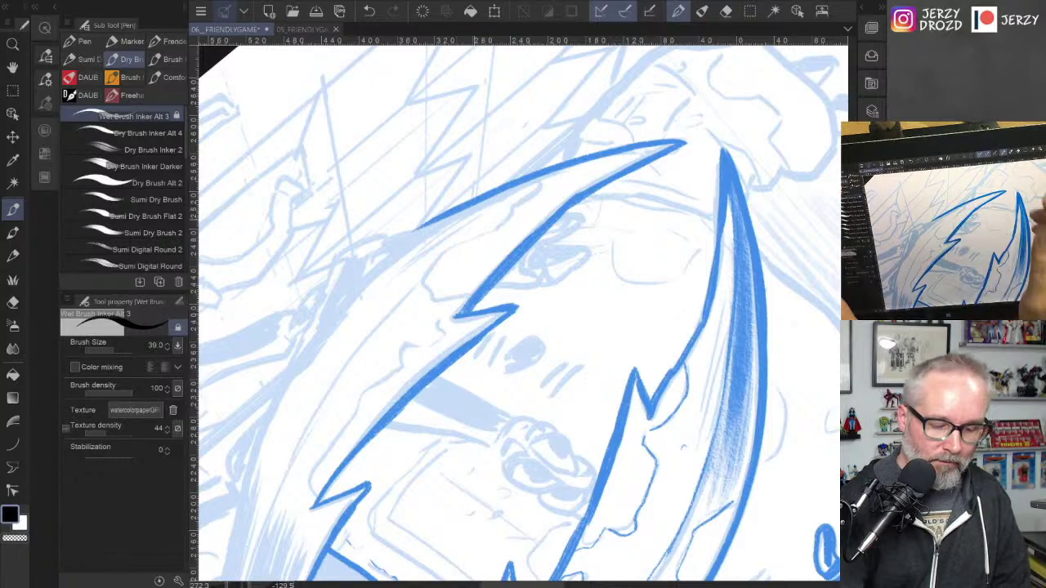
pyautogui.moveTo(588, 327); pyautogui.dragTo(673, 288)
pyautogui.moveTo(662, 393); pyautogui.dragTo(620, 373)
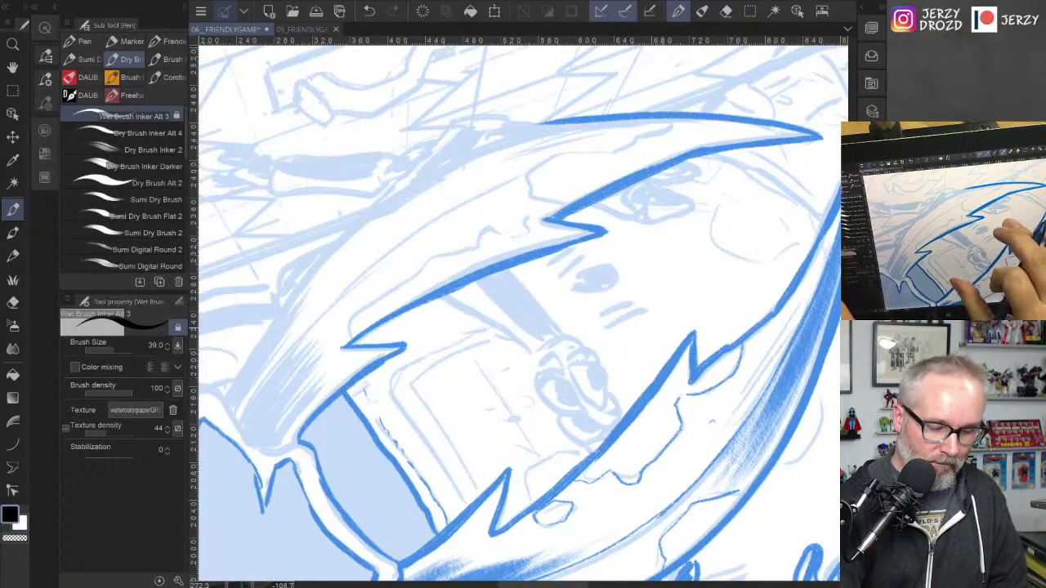
pyautogui.scroll(-2, 335, 401)
pyautogui.click(369, 10)
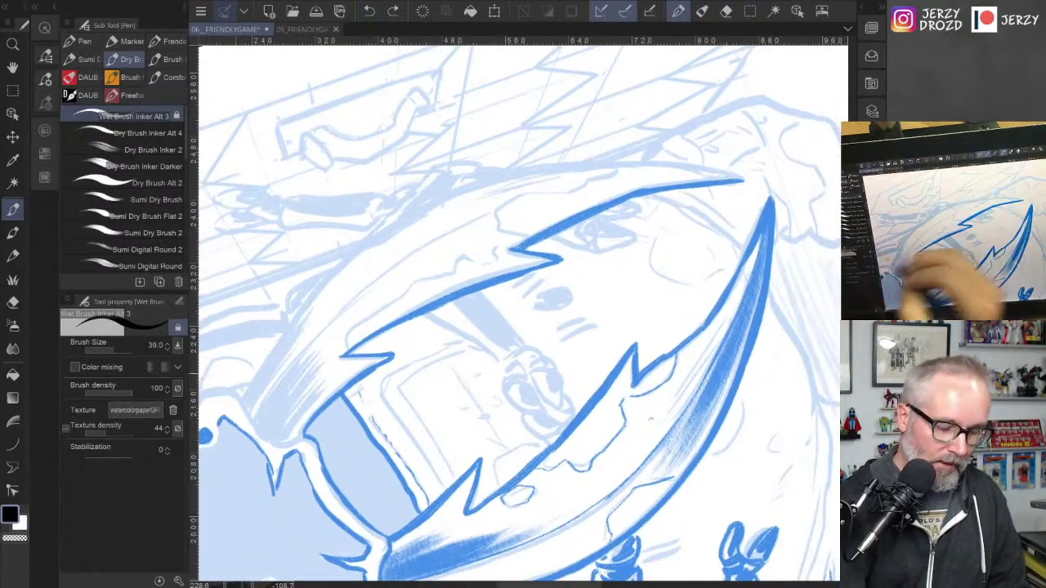
# Step: Ink the guard's rim at the second blade's base and the blade's long outer edge from base to tip
pyautogui.moveTo(237, 394)
pyautogui.mouseDown()
pyautogui.moveTo(274, 443)
pyautogui.moveTo(298, 435)
pyautogui.mouseUp()
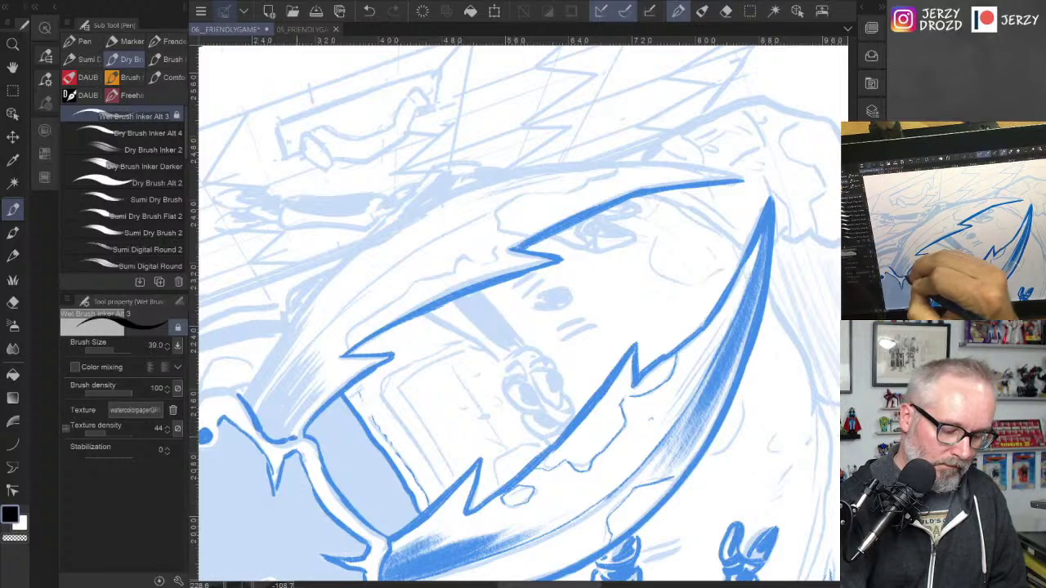
pyautogui.moveTo(249, 400)
pyautogui.mouseDown()
pyautogui.moveTo(269, 347)
pyautogui.moveTo(397, 223)
pyautogui.mouseUp()
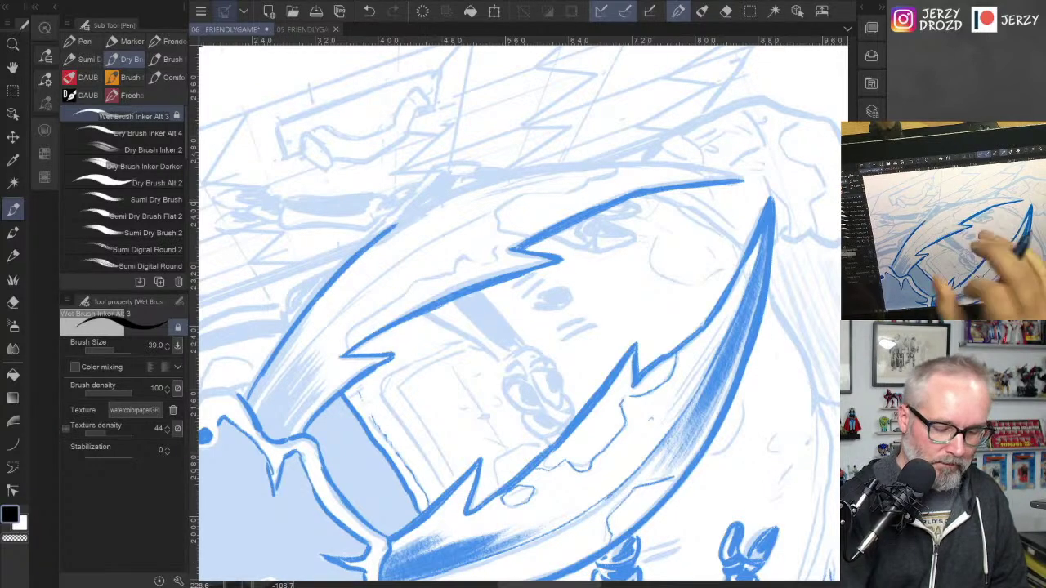
pyautogui.moveTo(572, 327); pyautogui.dragTo(550, 298)
pyautogui.moveTo(347, 317)
pyautogui.mouseDown()
pyautogui.moveTo(408, 217)
pyautogui.moveTo(531, 121)
pyautogui.moveTo(611, 80)
pyautogui.mouseUp()
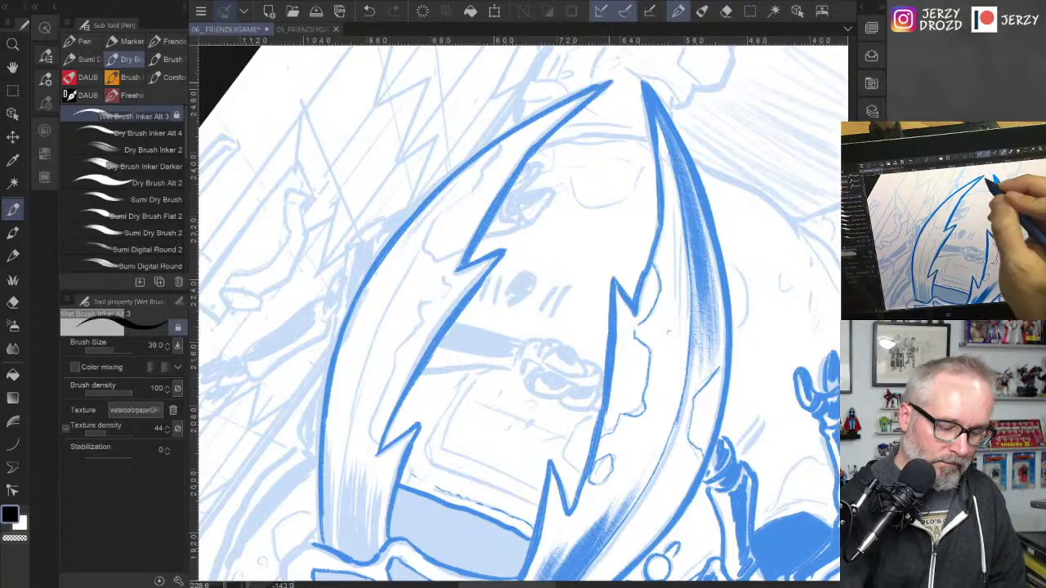
# Step: Ink fine contour lines along the second blade's ridge and the ragged chip outlines beside its inner edge
pyautogui.moveTo(345, 556); pyautogui.dragTo(352, 466)
pyautogui.moveTo(345, 510); pyautogui.dragTo(372, 356)
pyautogui.moveTo(355, 454); pyautogui.dragTo(373, 356)
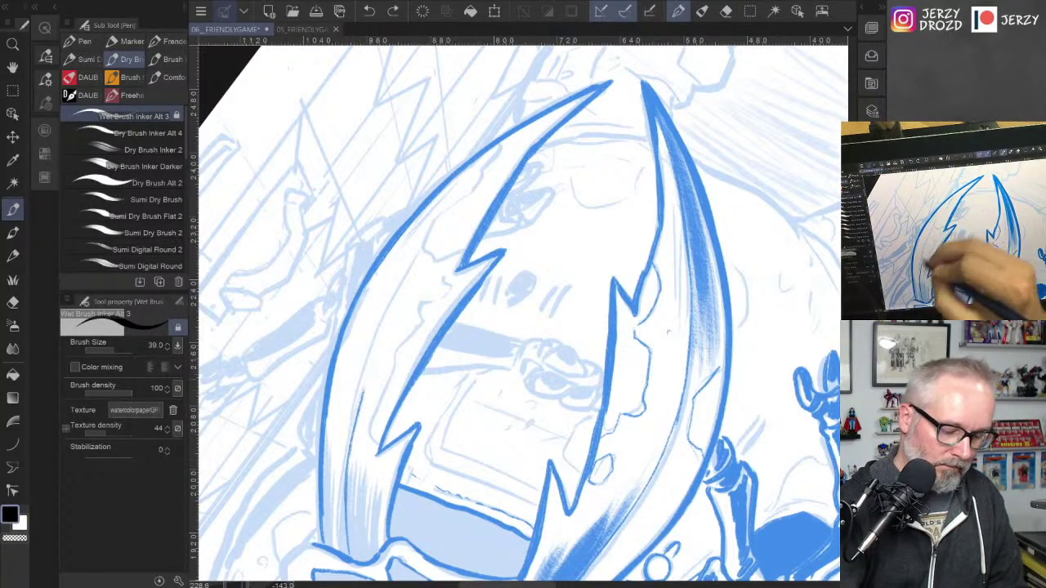
pyautogui.moveTo(363, 400); pyautogui.dragTo(397, 293)
pyautogui.moveTo(382, 334); pyautogui.dragTo(424, 249)
pyautogui.moveTo(493, 158)
pyautogui.mouseDown()
pyautogui.moveTo(425, 253)
pyautogui.moveTo(466, 250)
pyautogui.moveTo(389, 371)
pyautogui.moveTo(368, 436)
pyautogui.mouseUp()
pyautogui.click(428, 276)
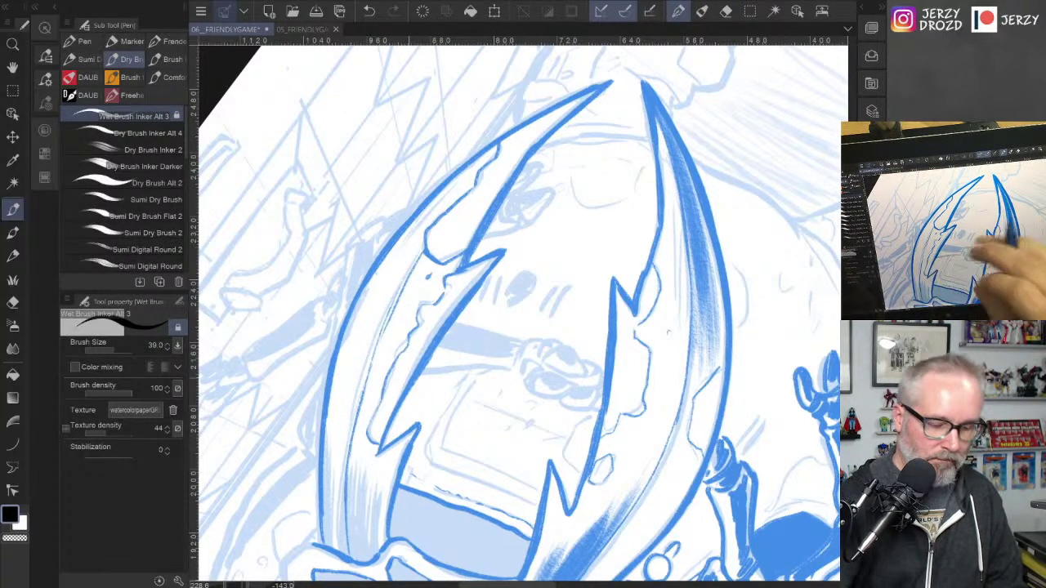
# Step: Shade the second blade along its upper outer curve and at its base with Dry Brush Inker Darker strokes
pyautogui.moveTo(588, 327); pyautogui.dragTo(644, 377)
pyautogui.click(122, 166)
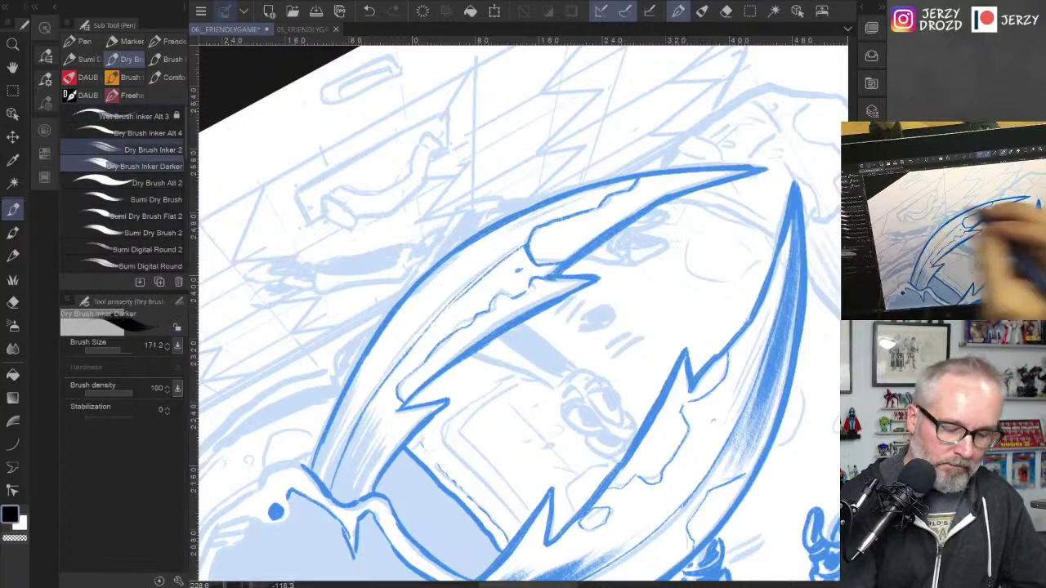
pyautogui.moveTo(624, 186); pyautogui.dragTo(448, 280)
pyautogui.moveTo(526, 234); pyautogui.dragTo(450, 294)
pyautogui.moveTo(584, 205); pyautogui.dragTo(546, 227)
pyautogui.moveTo(598, 199); pyautogui.dragTo(565, 215)
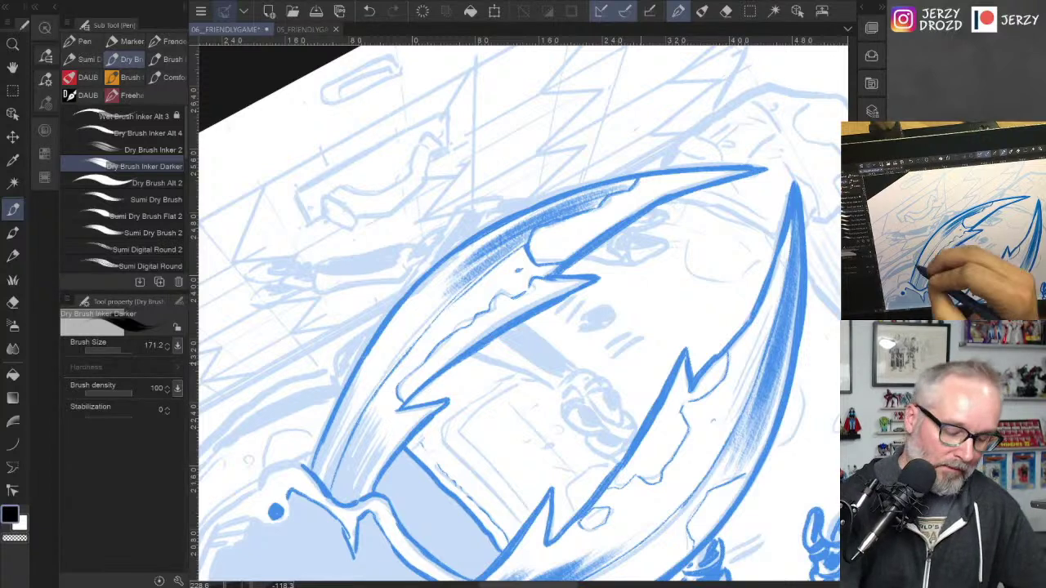
pyautogui.moveTo(368, 421)
pyautogui.mouseDown()
pyautogui.moveTo(331, 502)
pyautogui.moveTo(345, 500)
pyautogui.mouseUp()
pyautogui.moveTo(387, 440); pyautogui.dragTo(342, 502)
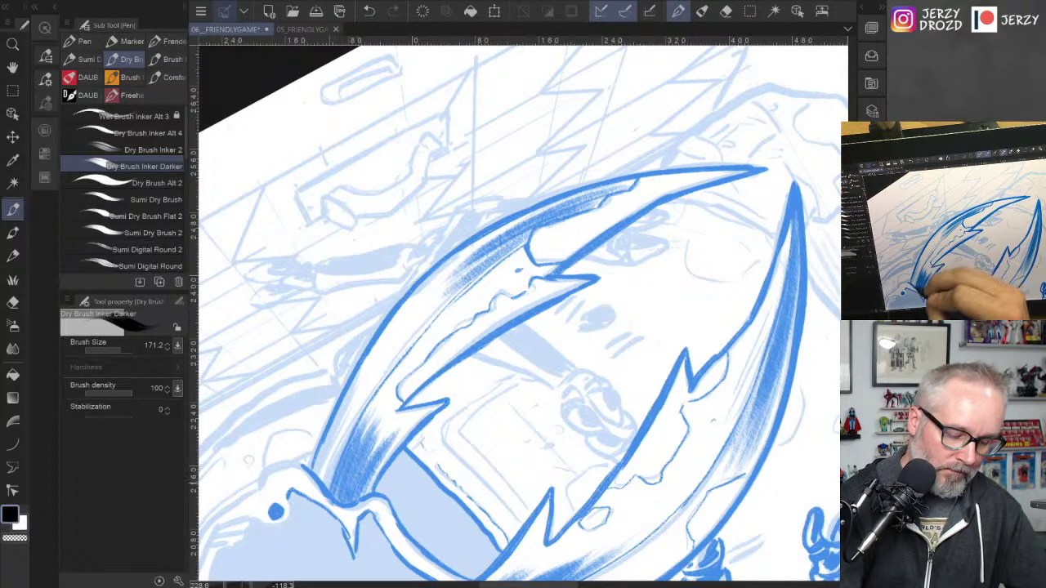
# Step: Dry-brush the second blade's outer edge near its base and touch up the base contour with Wet Brush Inker Alt 3
pyautogui.moveTo(356, 412); pyautogui.dragTo(327, 474)
pyautogui.moveTo(365, 384); pyautogui.dragTo(332, 463)
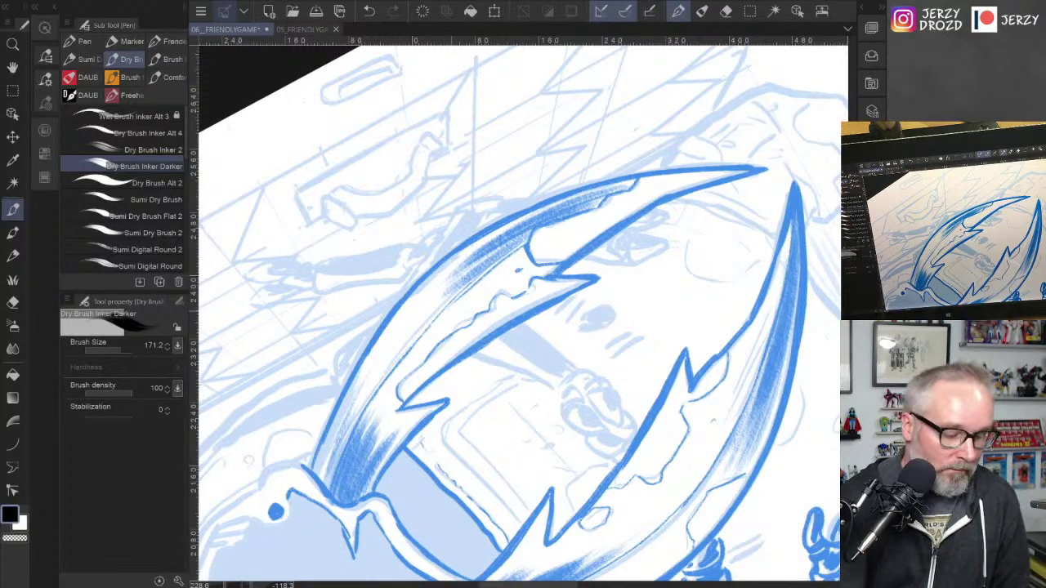
pyautogui.press('e')
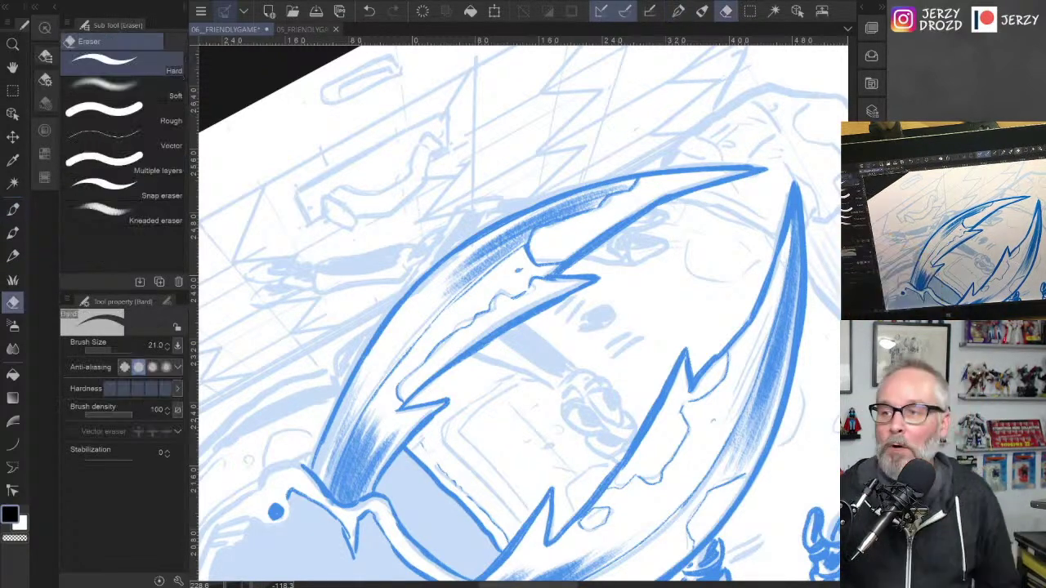
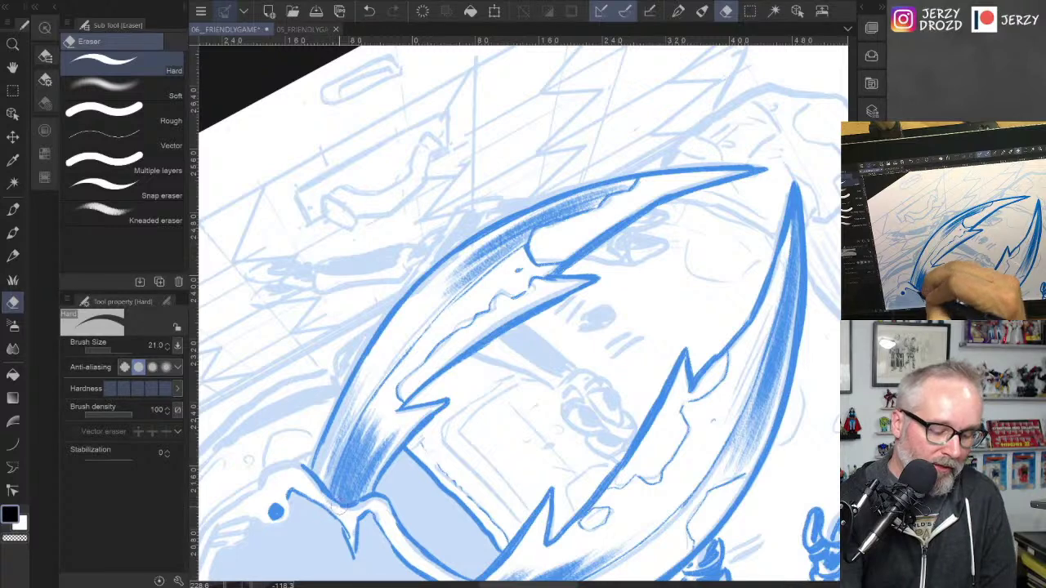
pyautogui.moveTo(326, 502); pyautogui.dragTo(340, 506)
pyautogui.click(12, 209)
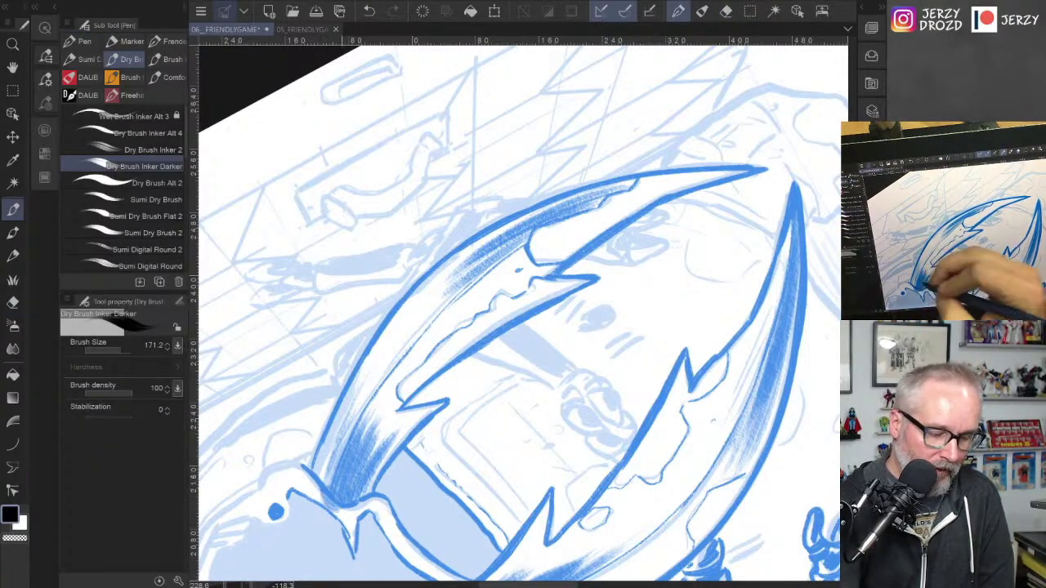
pyautogui.click(368, 11)
pyautogui.click(123, 116)
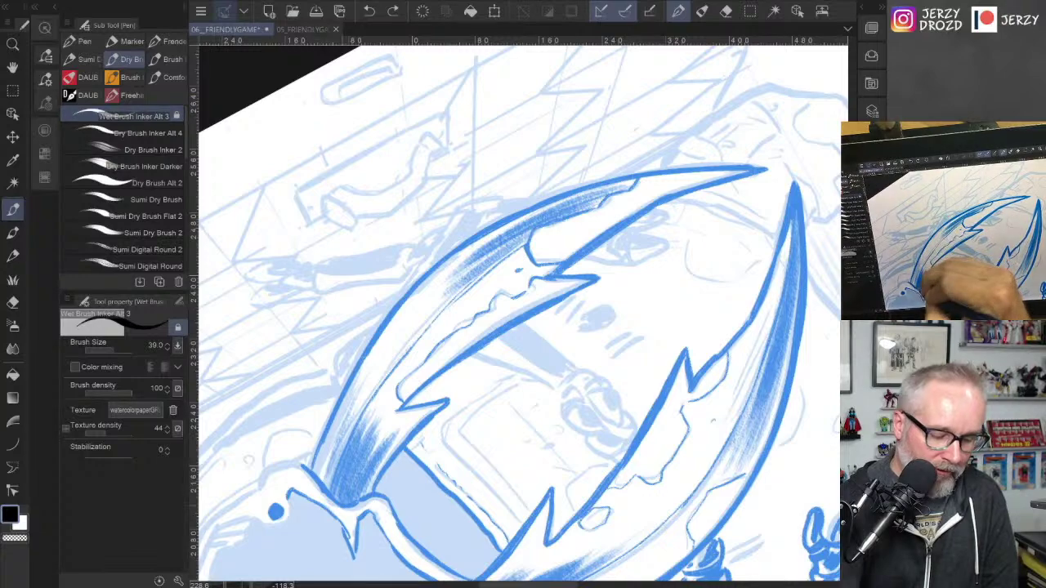
pyautogui.moveTo(314, 473); pyautogui.dragTo(324, 445)
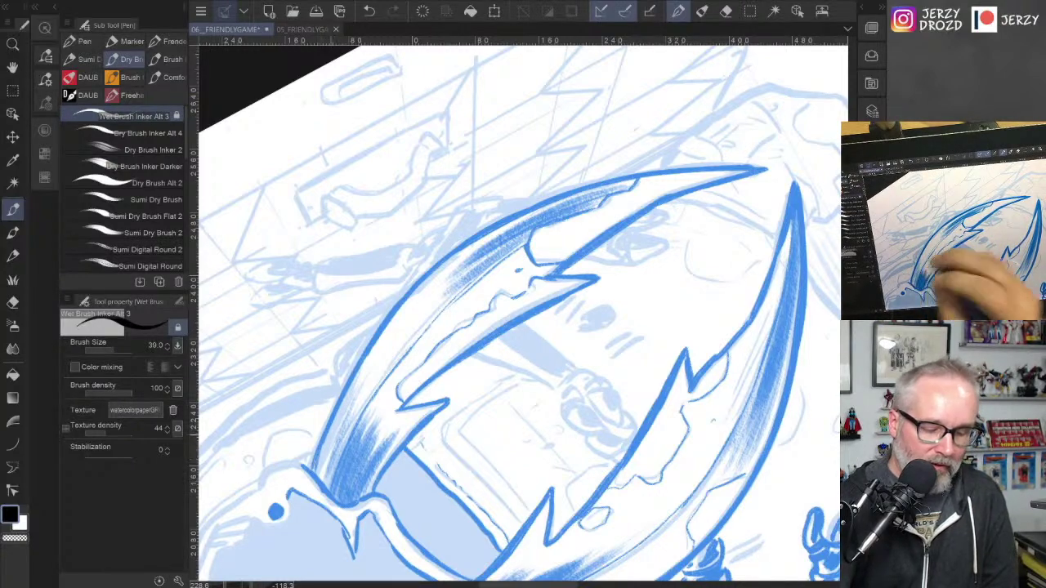
# Step: Ink the left pointed horn crossing the head's rim and the short jagged ticks at its lower end
pyautogui.moveTo(794, 185)
pyautogui.mouseDown()
pyautogui.moveTo(761, 249)
pyautogui.moveTo(696, 257)
pyautogui.moveTo(649, 401)
pyautogui.moveTo(691, 393)
pyautogui.moveTo(566, 490)
pyautogui.mouseUp()
pyautogui.moveTo(612, 225); pyautogui.dragTo(613, 325)
pyautogui.moveTo(621, 409); pyautogui.dragTo(613, 495)
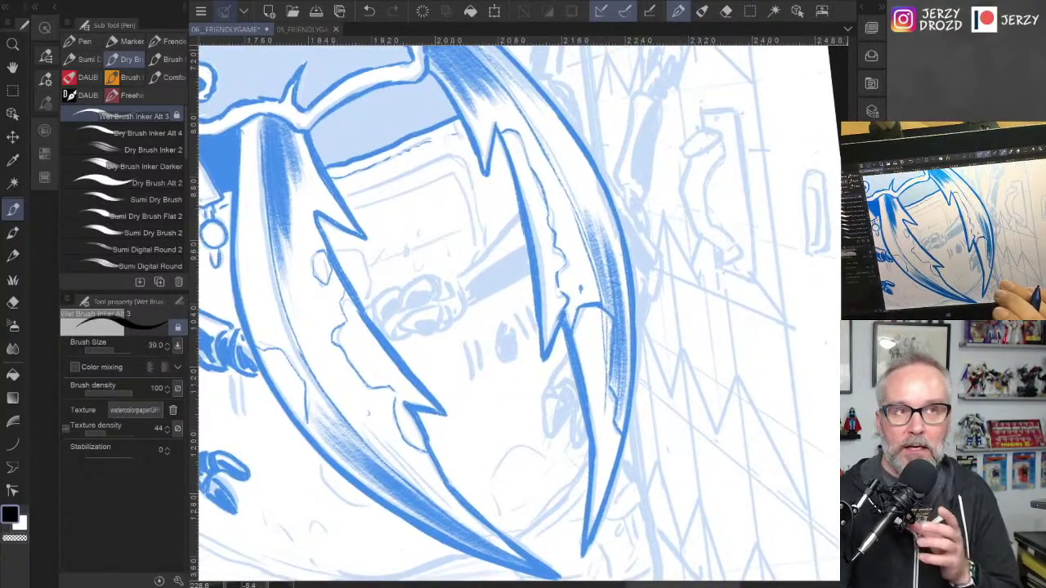
pyautogui.moveTo(556, 360); pyautogui.dragTo(650, 508)
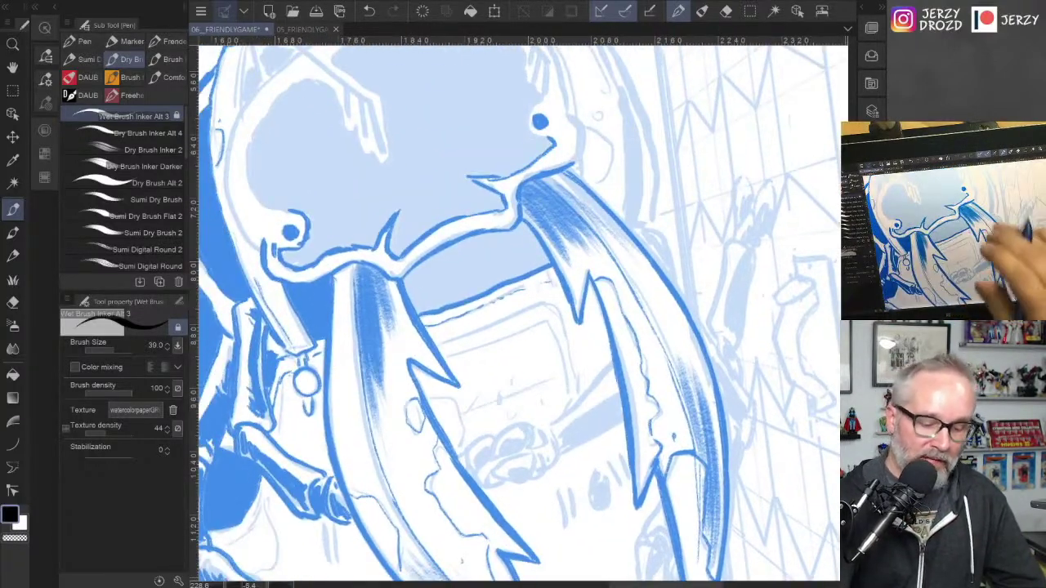
pyautogui.moveTo(523, 310); pyautogui.dragTo(550, 452)
pyautogui.moveTo(572, 278)
pyautogui.mouseDown()
pyautogui.moveTo(556, 268)
pyautogui.moveTo(565, 235)
pyautogui.mouseUp()
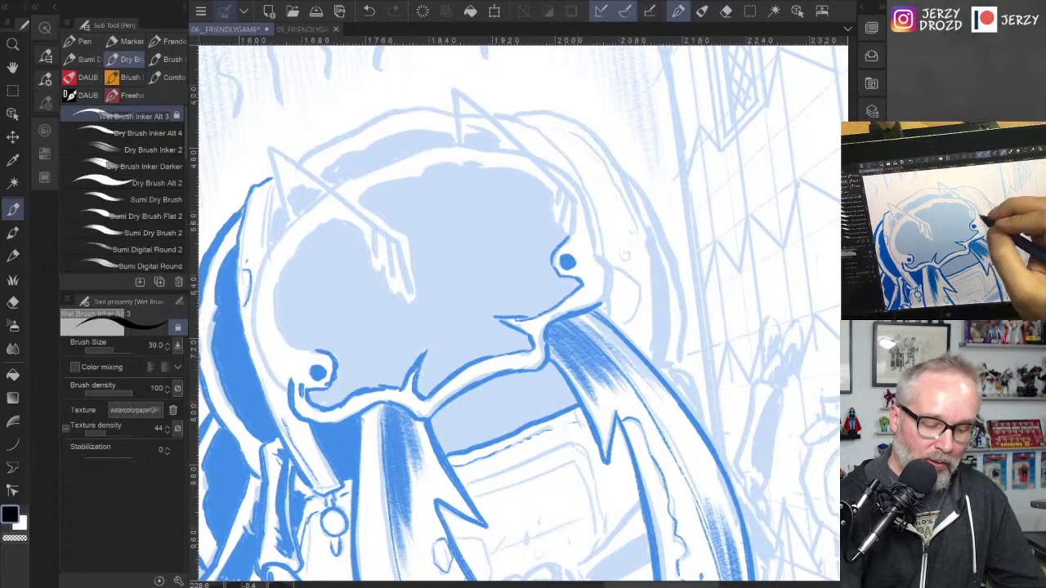
pyautogui.moveTo(270, 147)
pyautogui.mouseDown()
pyautogui.moveTo(291, 222)
pyautogui.moveTo(350, 201)
pyautogui.moveTo(399, 242)
pyautogui.moveTo(410, 286)
pyautogui.mouseUp()
pyautogui.moveTo(388, 235)
pyautogui.mouseDown()
pyautogui.moveTo(395, 276)
pyautogui.moveTo(377, 253)
pyautogui.mouseUp()
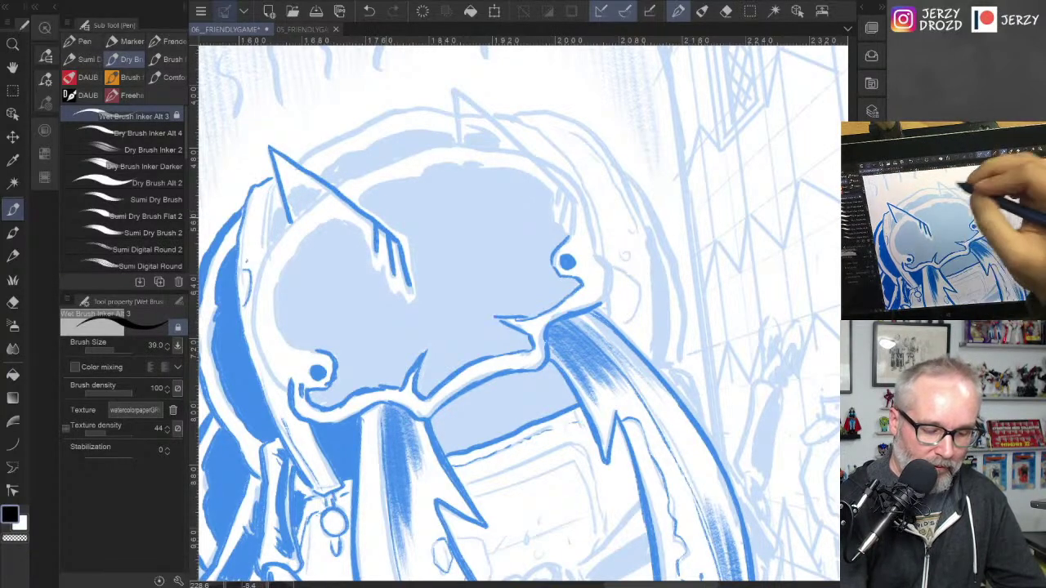
# Step: Ink the right pointed horn with its jagged ticks and the curved rim corner beside the right eye circle
pyautogui.moveTo(459, 148)
pyautogui.mouseDown()
pyautogui.moveTo(454, 98)
pyautogui.moveTo(576, 201)
pyautogui.moveTo(576, 238)
pyautogui.mouseUp()
pyautogui.moveTo(570, 198)
pyautogui.mouseDown()
pyautogui.moveTo(566, 220)
pyautogui.moveTo(556, 210)
pyautogui.mouseUp()
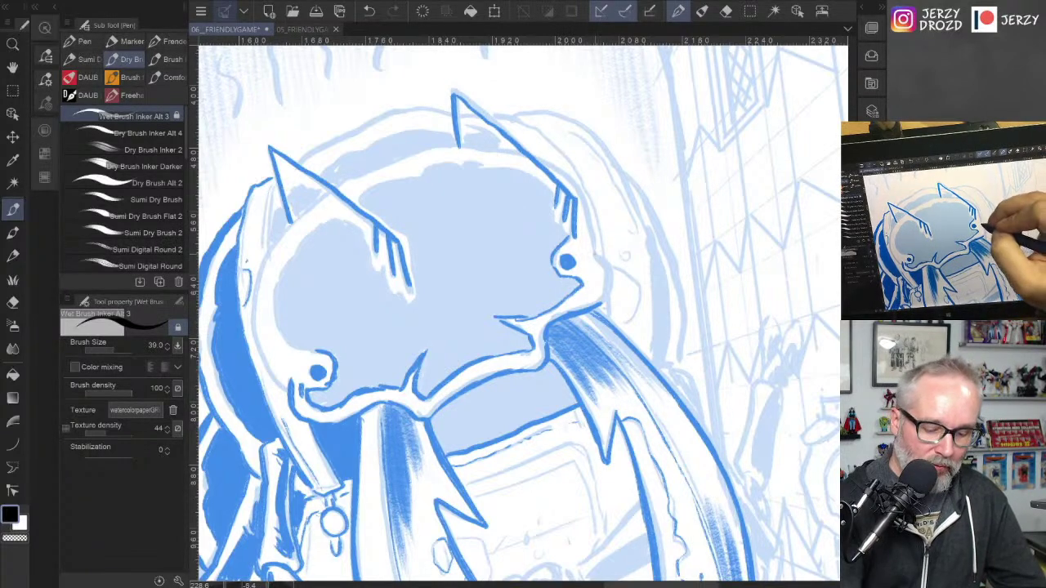
pyautogui.moveTo(595, 256); pyautogui.dragTo(601, 306)
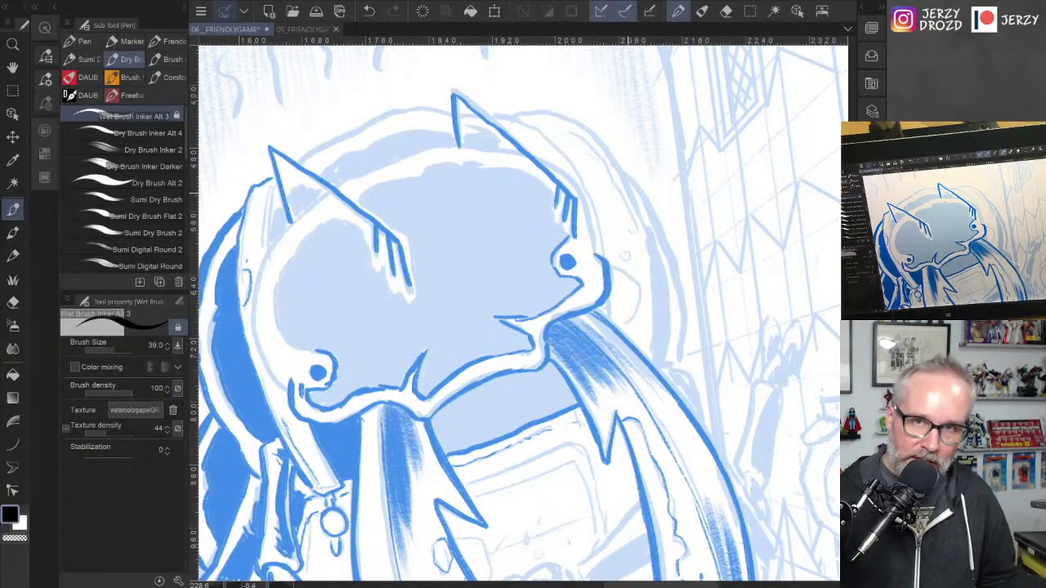
pyautogui.moveTo(460, 144); pyautogui.dragTo(492, 154)
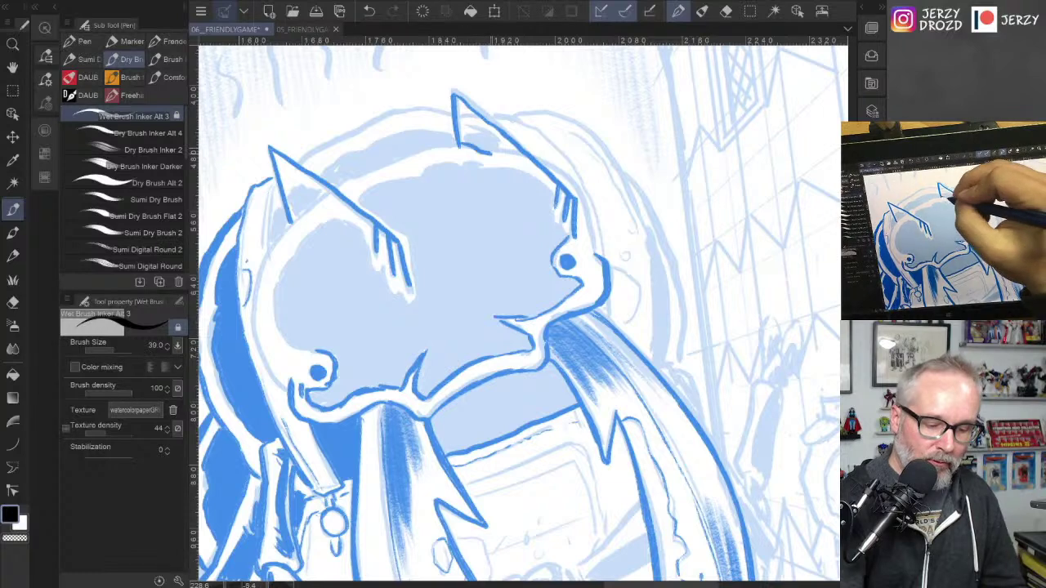
pyautogui.click(369, 11)
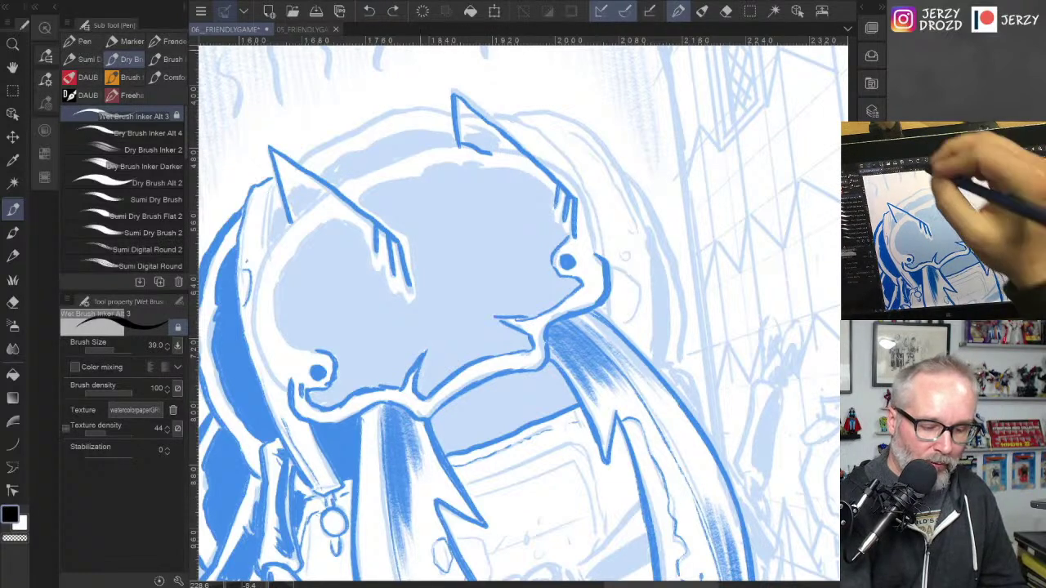
pyautogui.hotkey('ctrl', 'z')
pyautogui.moveTo(487, 147)
pyautogui.mouseDown()
pyautogui.moveTo(337, 186)
pyautogui.moveTo(276, 239)
pyautogui.moveTo(252, 297)
pyautogui.moveTo(286, 390)
pyautogui.mouseUp()
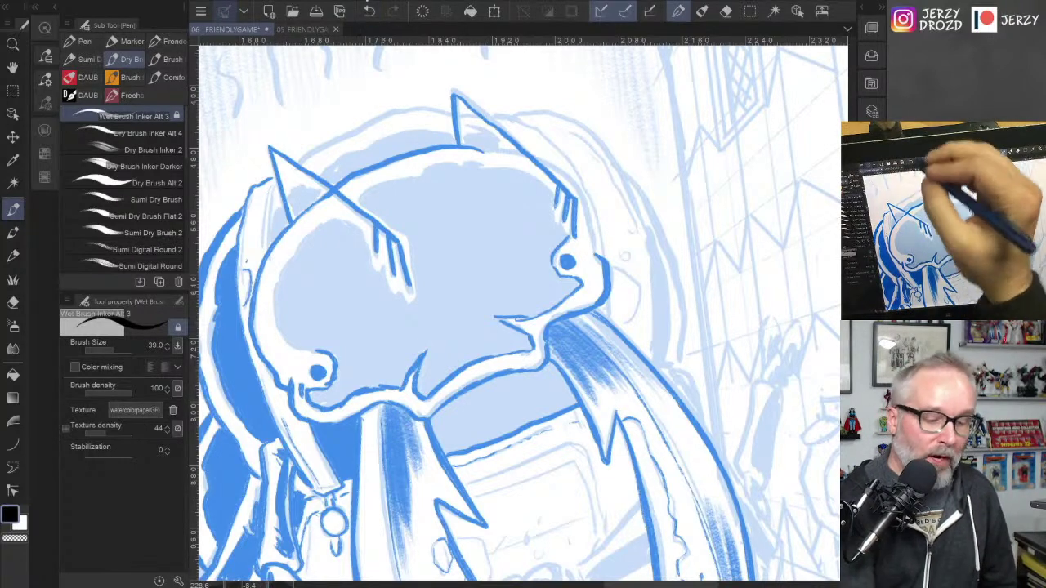
pyautogui.click(369, 11)
# Step: Ink the outer and inner edges of the head's rim and fill the enclosed face area with solid ink
pyautogui.moveTo(352, 181)
pyautogui.mouseDown()
pyautogui.moveTo(259, 260)
pyautogui.moveTo(250, 314)
pyautogui.moveTo(284, 389)
pyautogui.mouseUp()
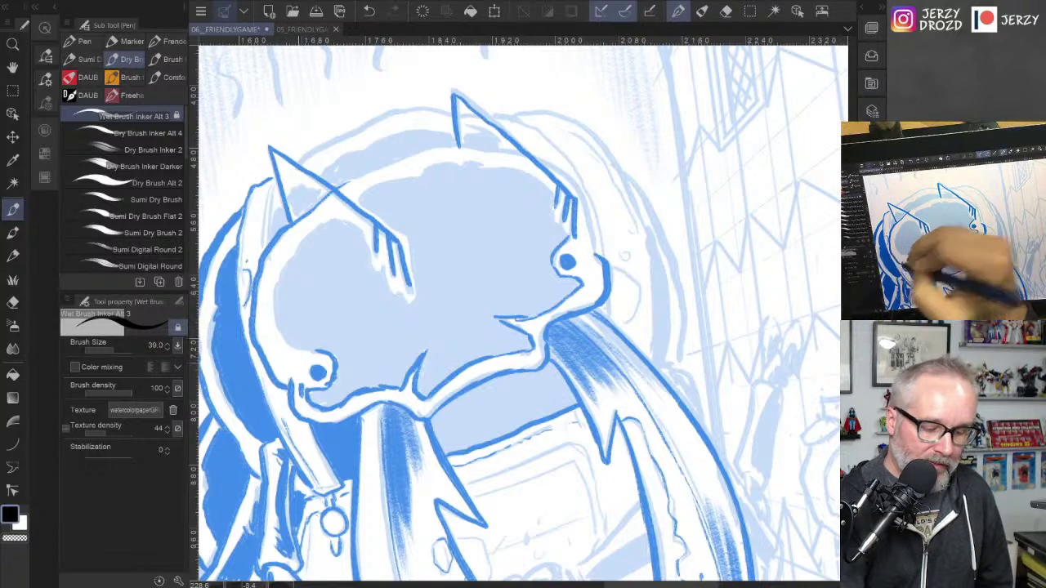
pyautogui.moveTo(350, 183)
pyautogui.mouseDown()
pyautogui.moveTo(433, 153)
pyautogui.moveTo(523, 150)
pyautogui.moveTo(589, 199)
pyautogui.moveTo(599, 259)
pyautogui.moveTo(553, 191)
pyautogui.moveTo(488, 167)
pyautogui.moveTo(415, 176)
pyautogui.moveTo(351, 209)
pyautogui.moveTo(276, 268)
pyautogui.moveTo(284, 344)
pyautogui.moveTo(315, 351)
pyautogui.mouseUp()
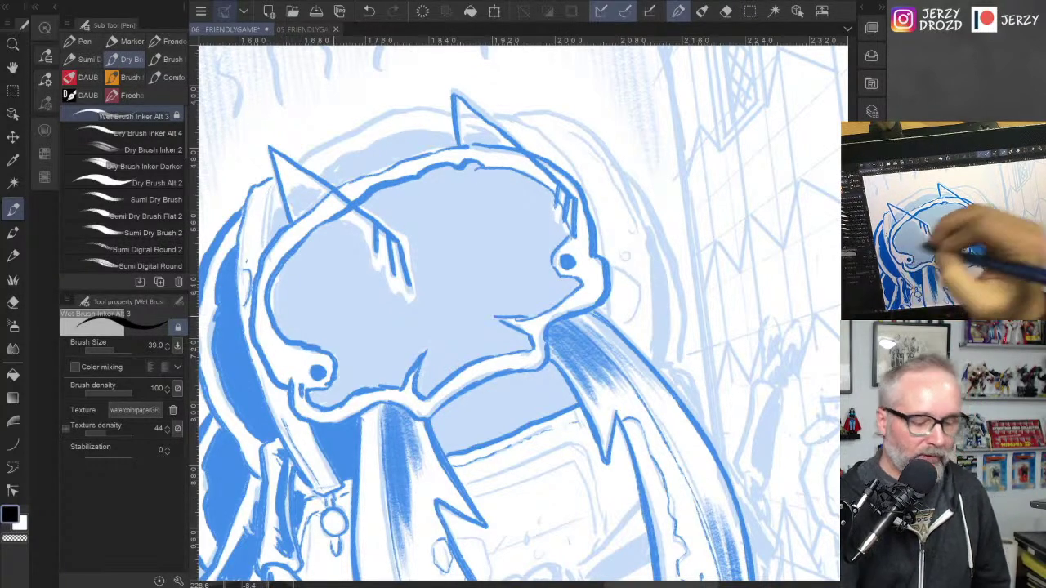
pyautogui.click(12, 374)
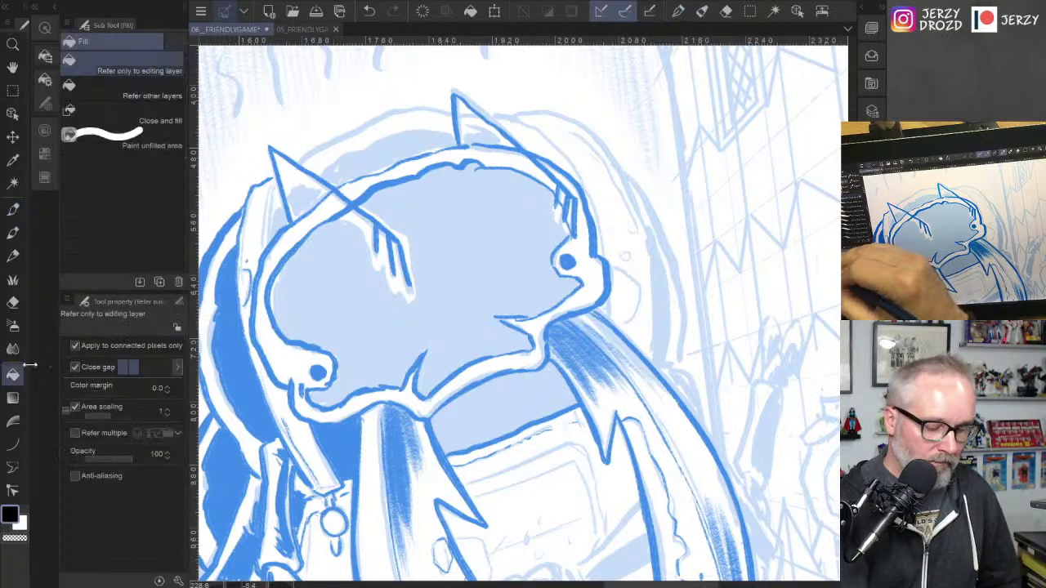
pyautogui.click(442, 294)
pyautogui.press('p')
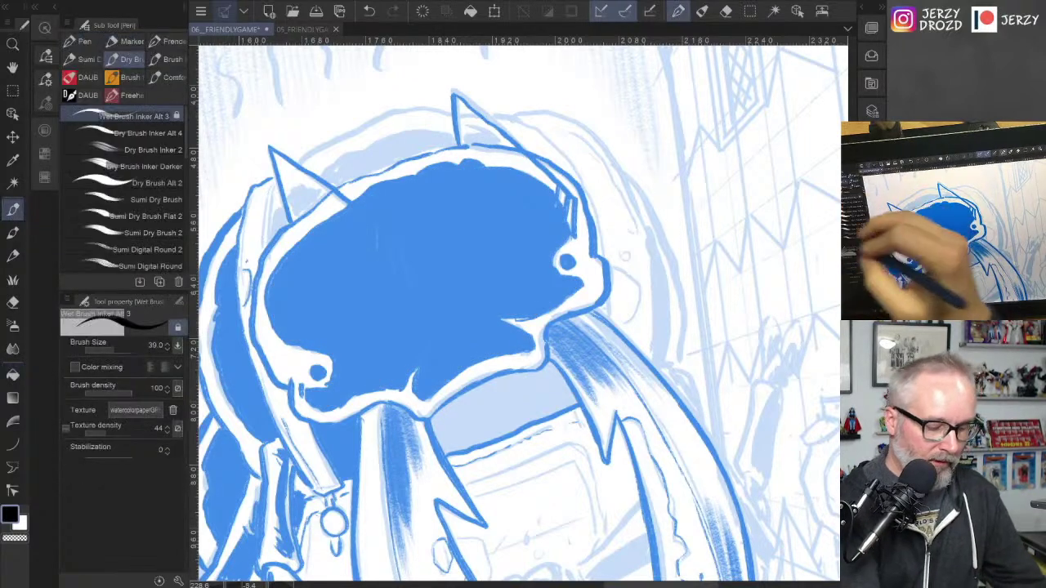
# Step: Carve the lower ends and jagged ticks of both horns out of the solid face area with transparent color
pyautogui.moveTo(344, 207)
pyautogui.mouseDown()
pyautogui.moveTo(374, 251)
pyautogui.moveTo(382, 243)
pyautogui.moveTo(399, 255)
pyautogui.moveTo(408, 284)
pyautogui.mouseUp()
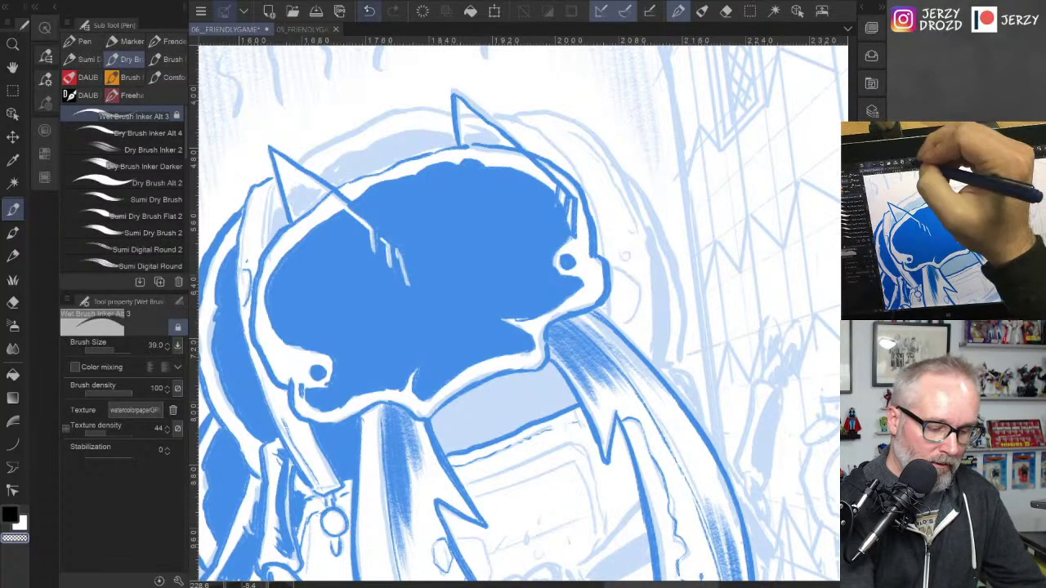
pyautogui.click(369, 10)
pyautogui.click(369, 11)
pyautogui.moveTo(390, 267); pyautogui.dragTo(408, 286)
pyautogui.moveTo(354, 200)
pyautogui.mouseDown()
pyautogui.moveTo(408, 251)
pyautogui.moveTo(418, 291)
pyautogui.mouseUp()
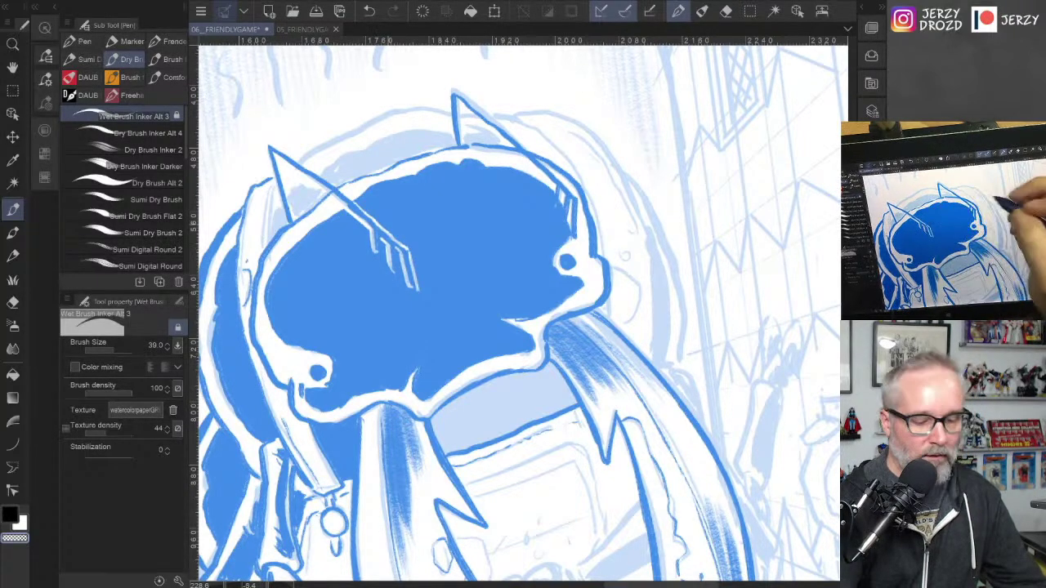
pyautogui.moveTo(567, 261); pyautogui.dragTo(479, 264)
pyautogui.moveTo(491, 192)
pyautogui.mouseDown()
pyautogui.moveTo(481, 210)
pyautogui.moveTo(767, 267)
pyautogui.mouseUp()
# Step: Touch up the edge beside the left horn's base in black and ink the four leftmost wavy lines above the head
pyautogui.click(10, 515)
pyautogui.moveTo(523, 270); pyautogui.dragTo(510, 304)
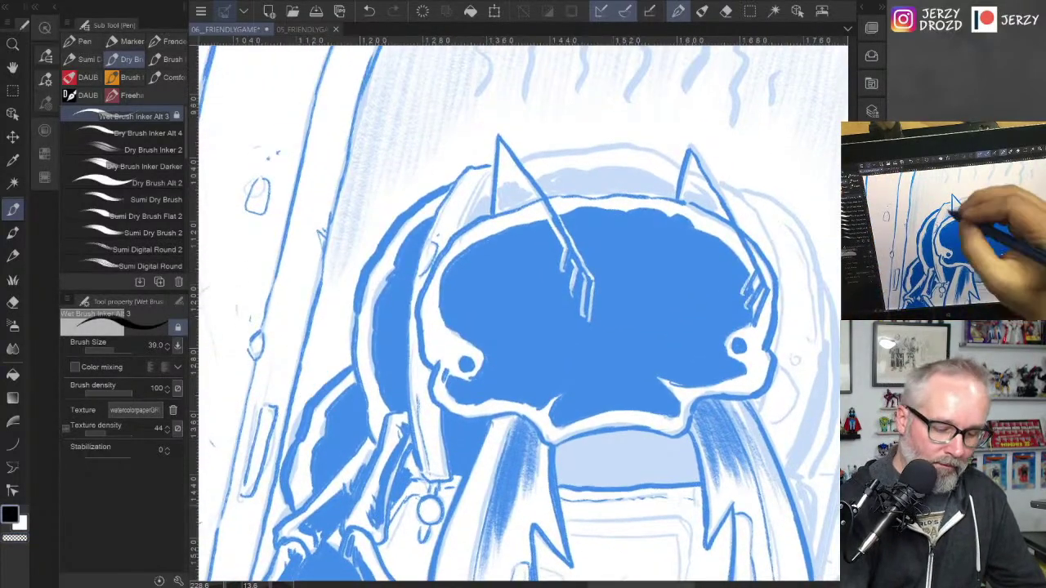
pyautogui.moveTo(467, 224)
pyautogui.mouseDown()
pyautogui.moveTo(492, 175)
pyautogui.moveTo(466, 219)
pyautogui.mouseUp()
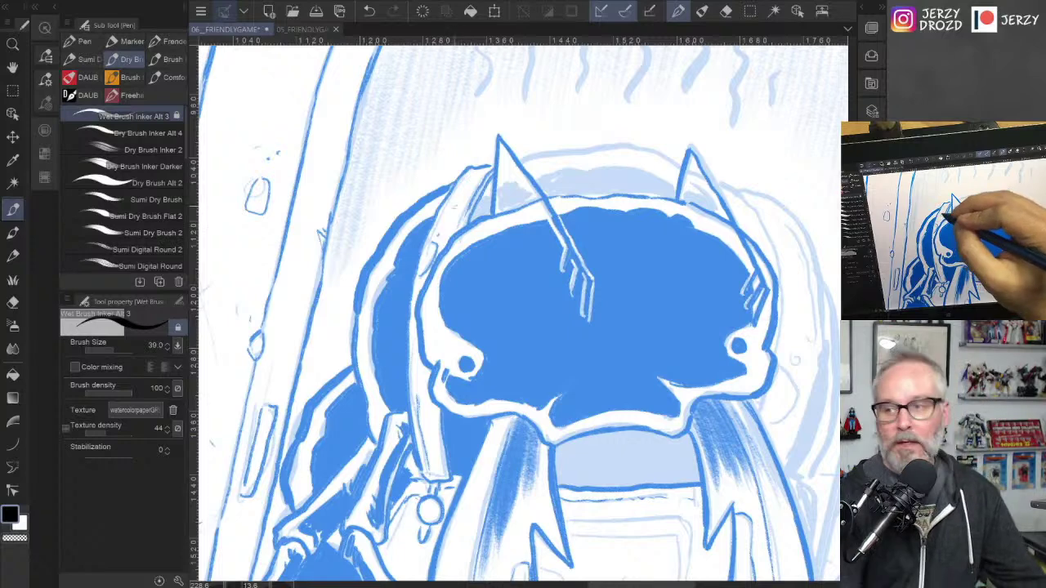
pyautogui.moveTo(733, 300)
pyautogui.mouseDown()
pyautogui.moveTo(627, 290)
pyautogui.moveTo(759, 258)
pyautogui.mouseUp()
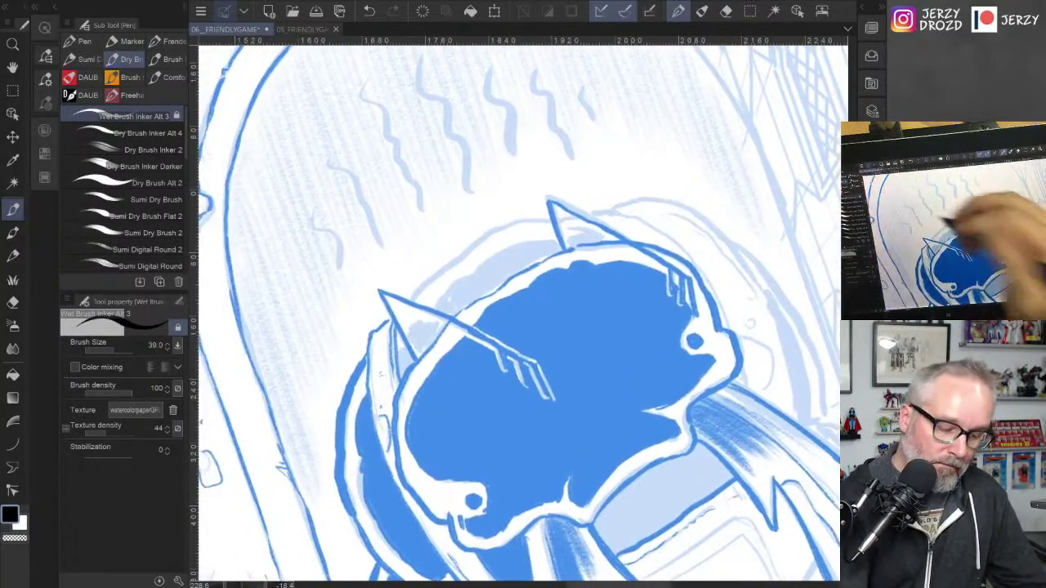
pyautogui.moveTo(312, 201); pyautogui.dragTo(365, 276)
pyautogui.moveTo(331, 145); pyautogui.dragTo(384, 243)
pyautogui.moveTo(367, 81); pyautogui.dragTo(427, 221)
pyautogui.moveTo(417, 62); pyautogui.dragTo(465, 179)
# Step: Ink the curved band behind the horns and fill its inner area solid, including the gaps at both horns' bases
pyautogui.moveTo(411, 296)
pyautogui.mouseDown()
pyautogui.moveTo(474, 245)
pyautogui.moveTo(549, 214)
pyautogui.moveTo(466, 245)
pyautogui.moveTo(410, 302)
pyautogui.mouseUp()
pyautogui.hotkey('ctrl', 'z')
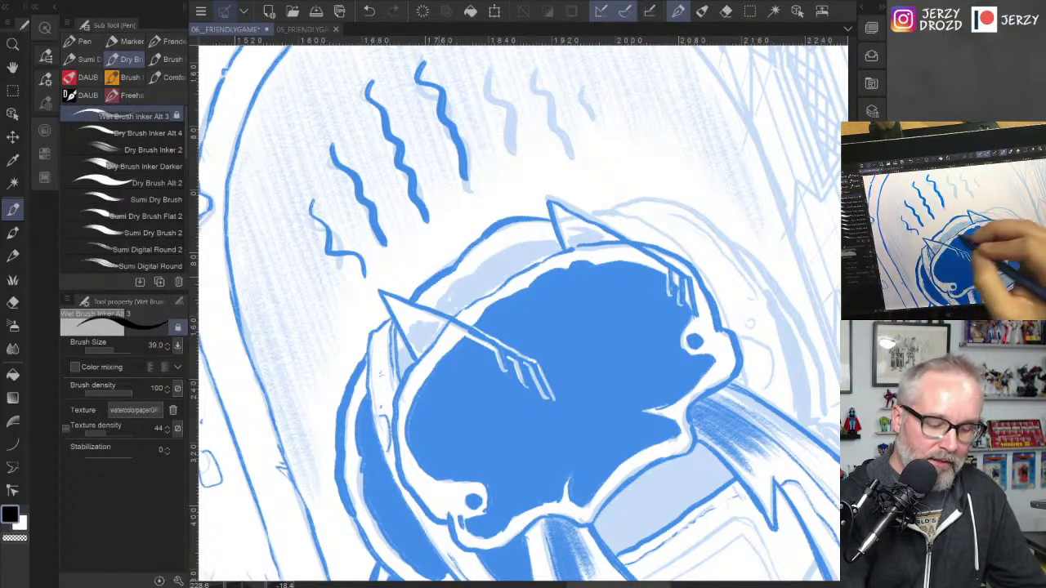
pyautogui.moveTo(406, 347)
pyautogui.mouseDown()
pyautogui.moveTo(398, 358)
pyautogui.moveTo(430, 320)
pyautogui.moveTo(401, 374)
pyautogui.mouseUp()
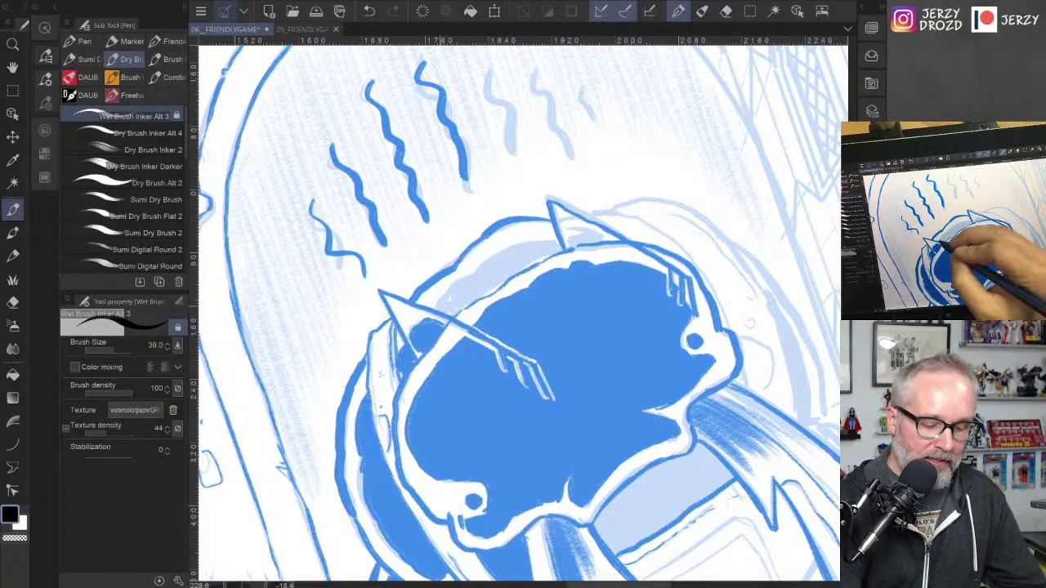
pyautogui.moveTo(454, 312)
pyautogui.mouseDown()
pyautogui.moveTo(439, 304)
pyautogui.moveTo(525, 241)
pyautogui.moveTo(545, 241)
pyautogui.mouseUp()
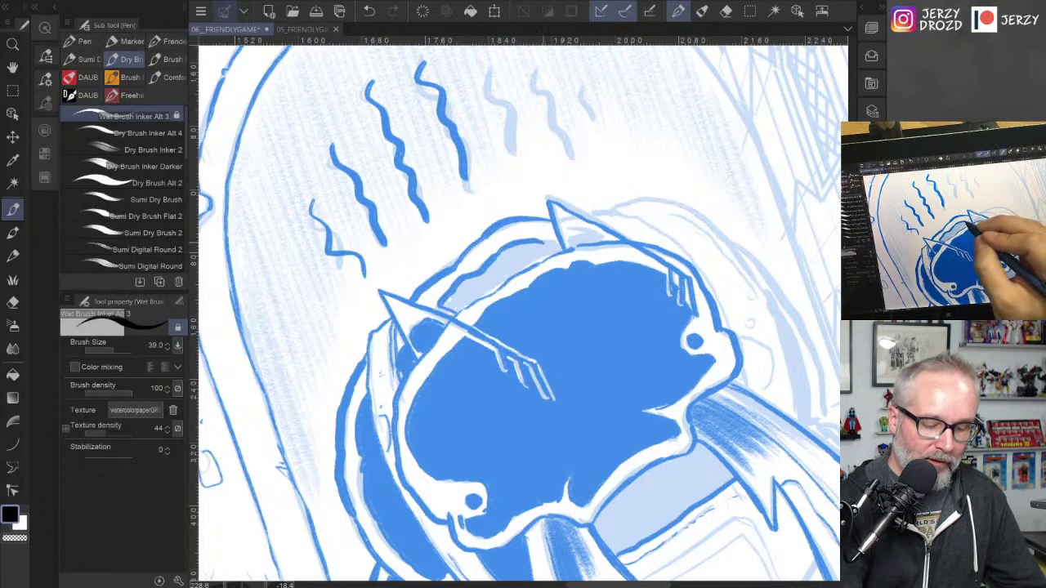
pyautogui.click(12, 374)
pyautogui.click(503, 259)
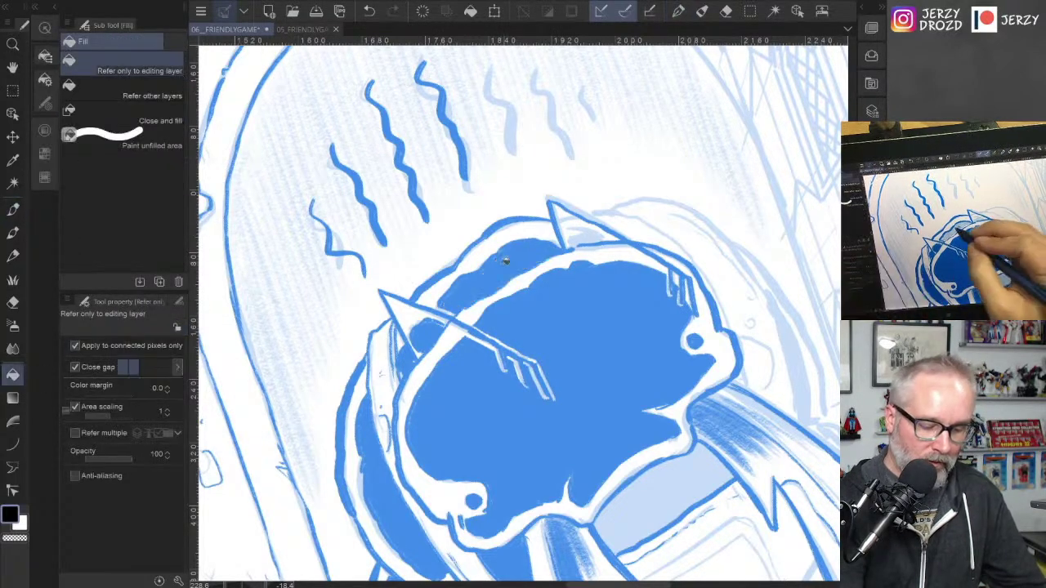
pyautogui.click(12, 209)
pyautogui.moveTo(570, 244)
pyautogui.mouseDown()
pyautogui.moveTo(598, 236)
pyautogui.moveTo(575, 222)
pyautogui.mouseUp()
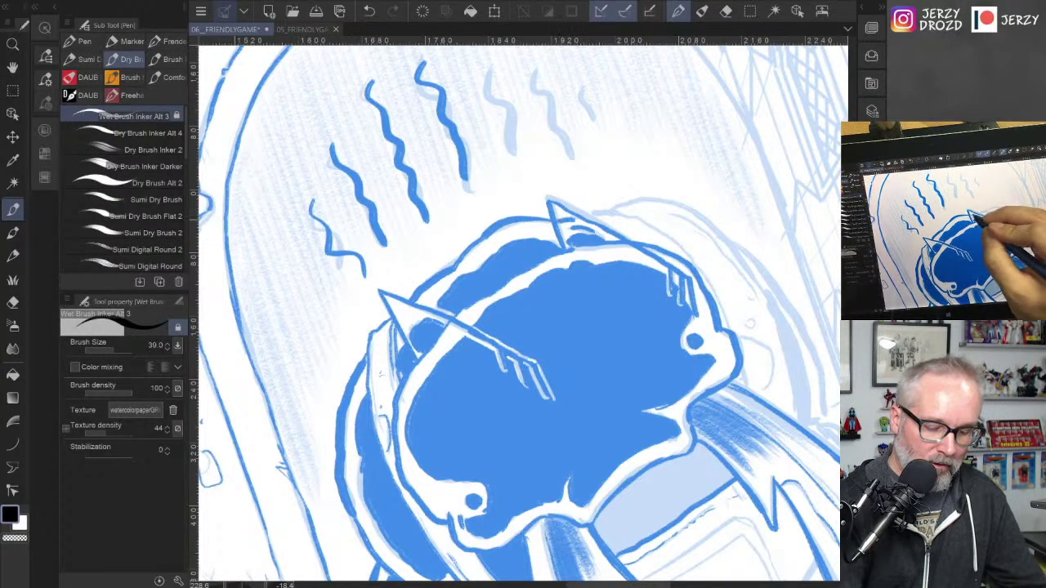
# Step: Ink the edges of the band running down behind the right horn toward the head's rim
pyautogui.moveTo(695, 368); pyautogui.dragTo(609, 383)
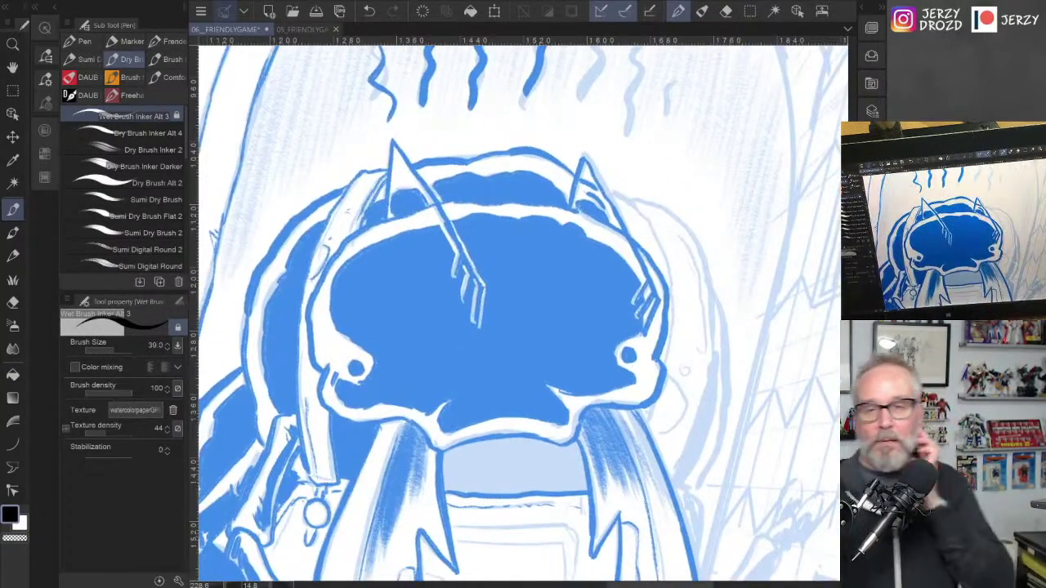
pyautogui.moveTo(652, 309); pyautogui.dragTo(608, 320)
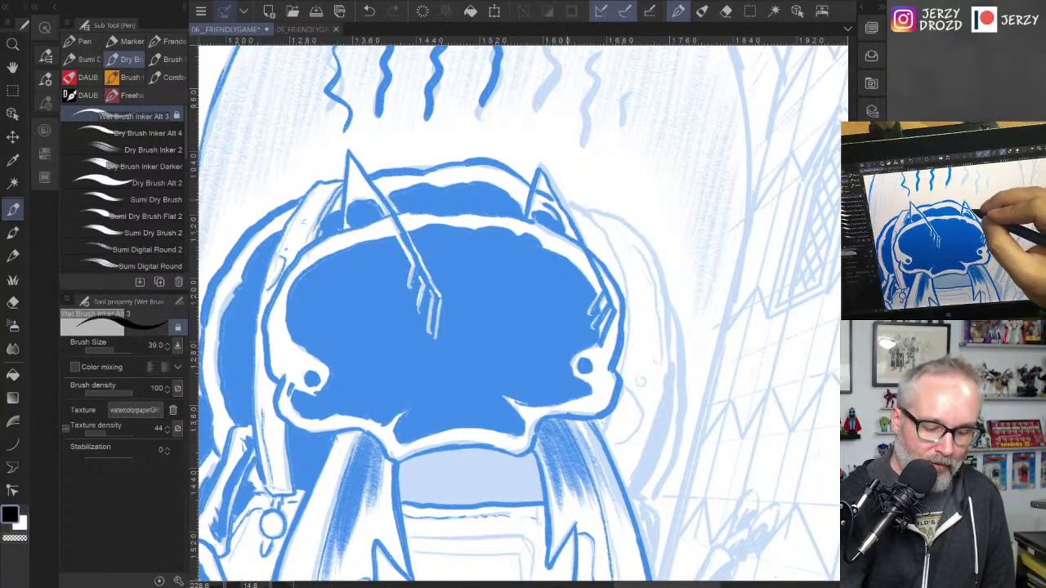
pyautogui.moveTo(565, 201)
pyautogui.mouseDown()
pyautogui.moveTo(613, 254)
pyautogui.moveTo(619, 281)
pyautogui.moveTo(612, 222)
pyautogui.moveTo(653, 258)
pyautogui.mouseUp()
pyautogui.click(368, 11)
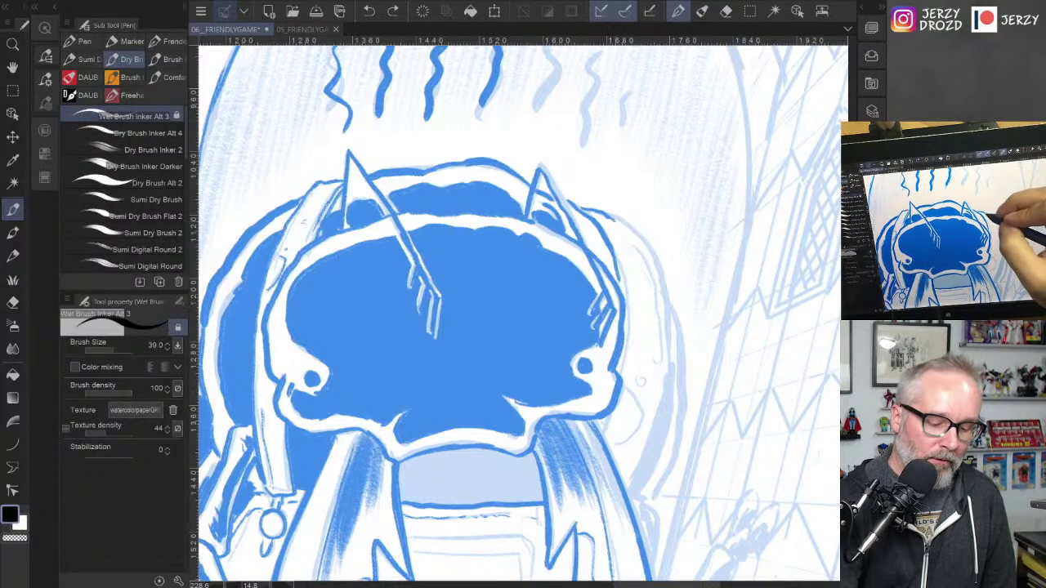
pyautogui.moveTo(615, 221)
pyautogui.mouseDown()
pyautogui.moveTo(654, 286)
pyautogui.moveTo(657, 402)
pyautogui.mouseUp()
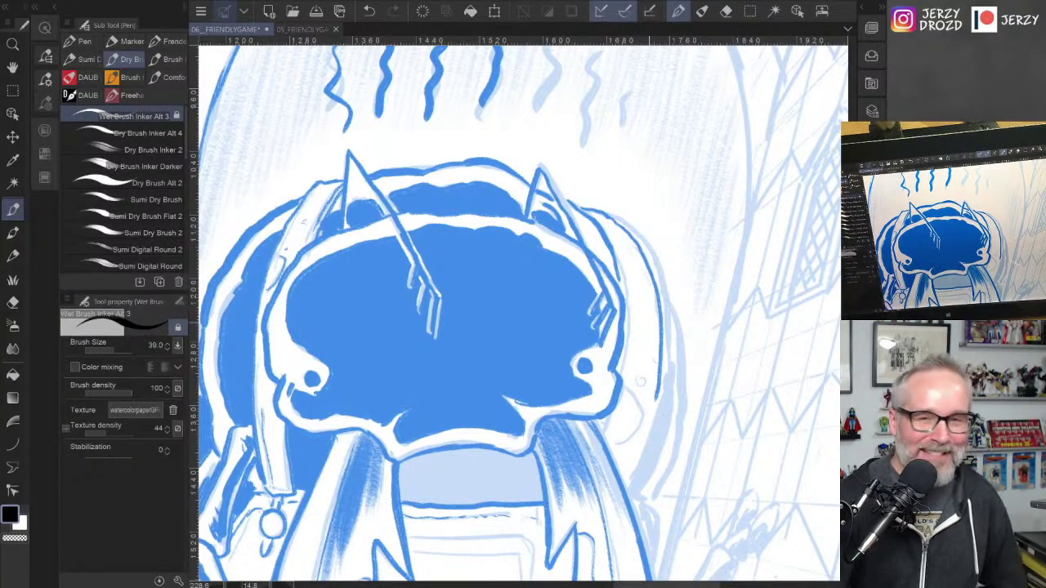
pyautogui.hotkey('ctrl', 'z')
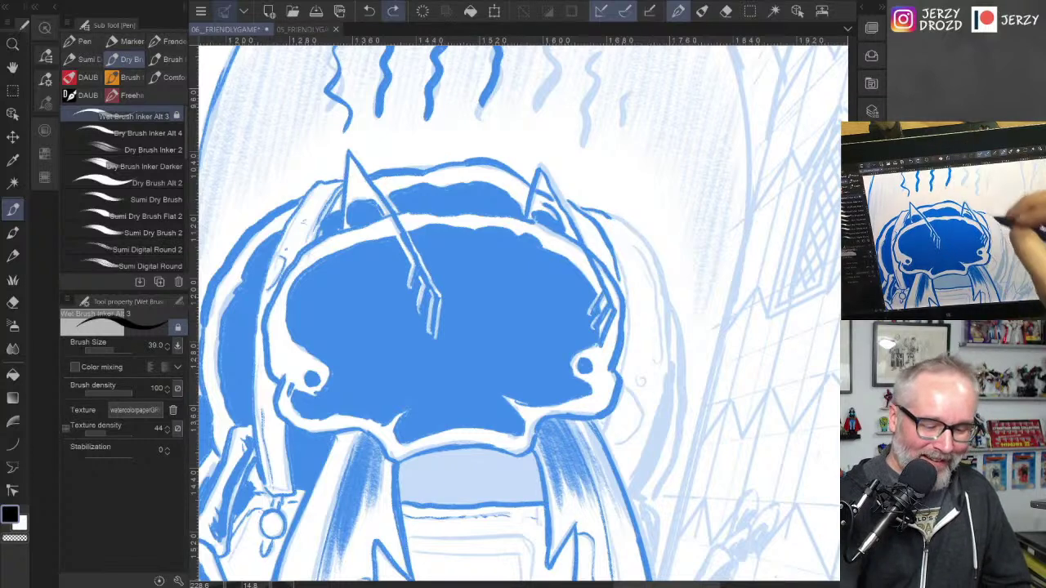
pyautogui.moveTo(621, 221)
pyautogui.mouseDown()
pyautogui.moveTo(645, 257)
pyautogui.moveTo(652, 357)
pyautogui.moveTo(631, 467)
pyautogui.mouseUp()
pyautogui.hotkey('ctrl', 'z')
# Step: Ink the long curved outline beside the head's right side, from behind the right horn down to the blade
pyautogui.moveTo(611, 221)
pyautogui.mouseDown()
pyautogui.moveTo(653, 322)
pyautogui.moveTo(630, 492)
pyautogui.mouseUp()
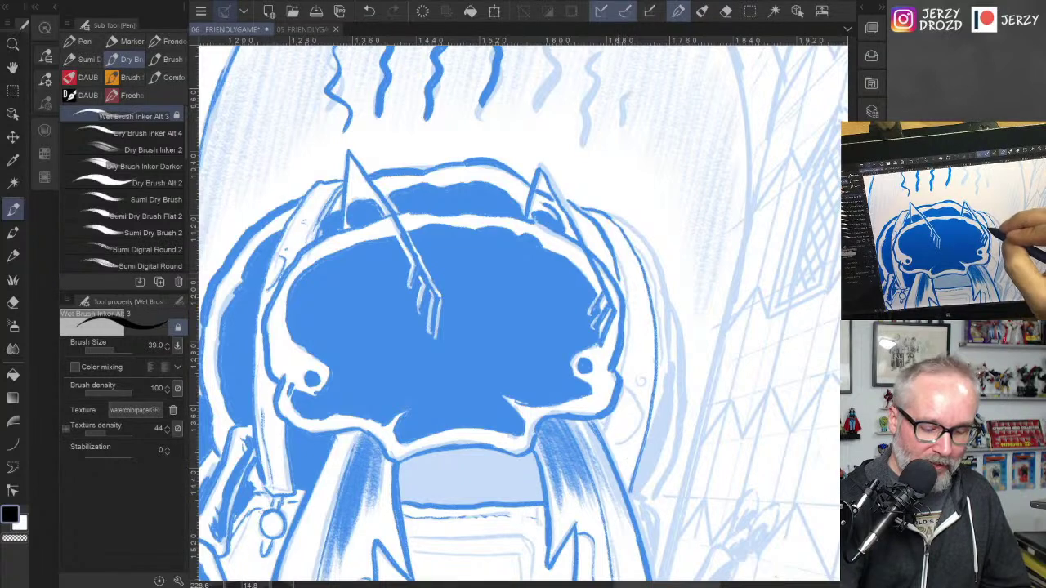
# Step: Ink the inner edge of the curved band along the head's right side, with small marks near the right horn's base and pits in the band
pyautogui.moveTo(629, 317); pyautogui.dragTo(615, 451)
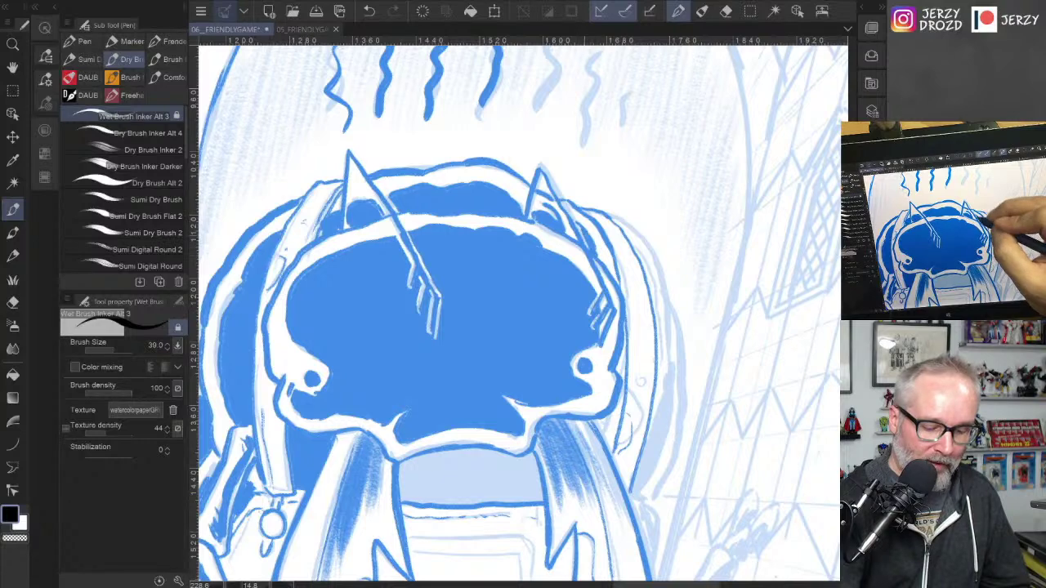
pyautogui.moveTo(562, 218); pyautogui.dragTo(577, 241)
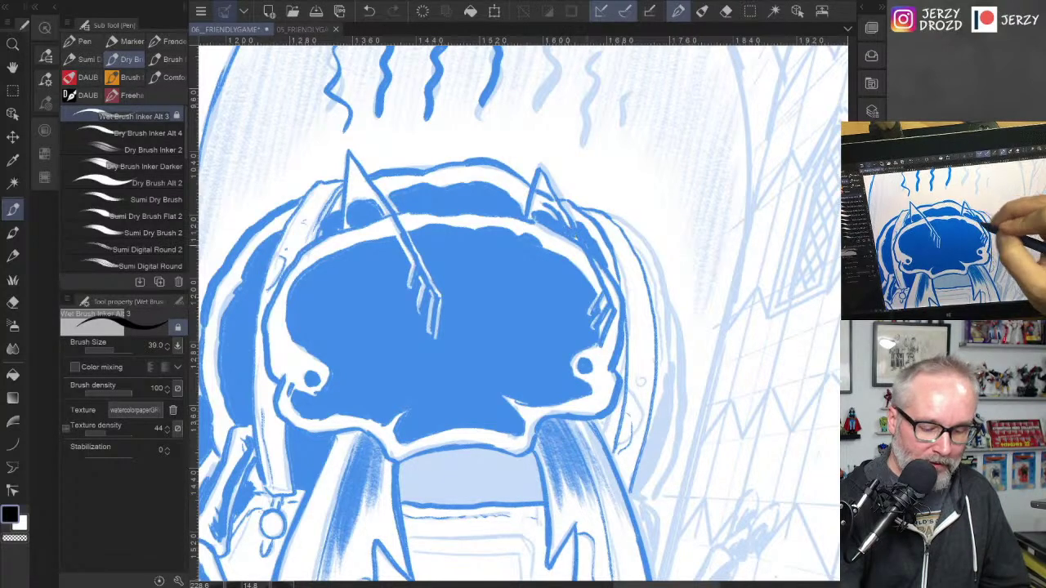
pyautogui.press('e')
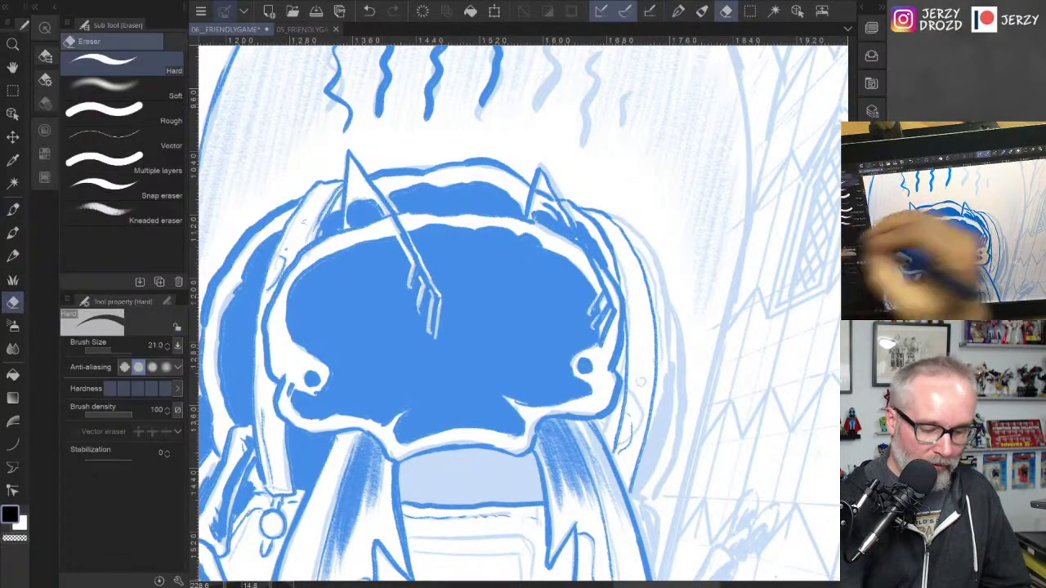
pyautogui.press('p')
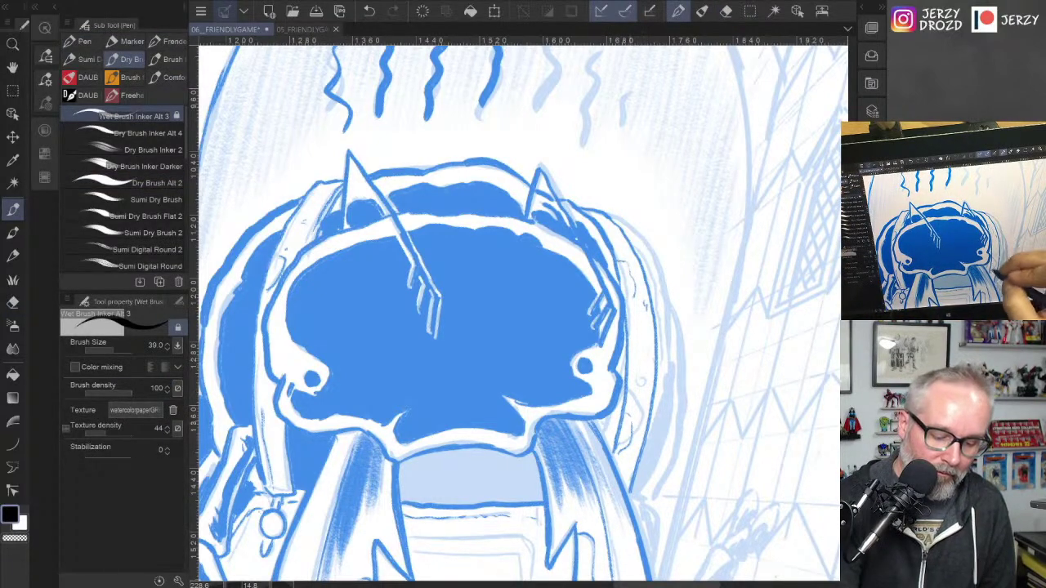
# Step: Fill the area beneath the head between the blades and the gap beside the head's lower right side solid
pyautogui.press('g')
pyautogui.click(483, 464)
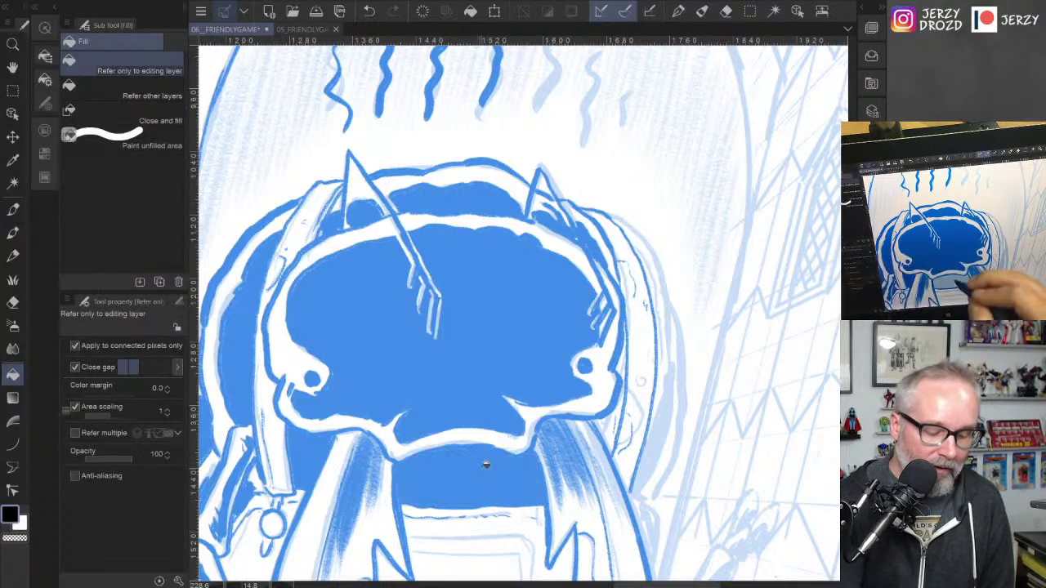
pyautogui.click(611, 423)
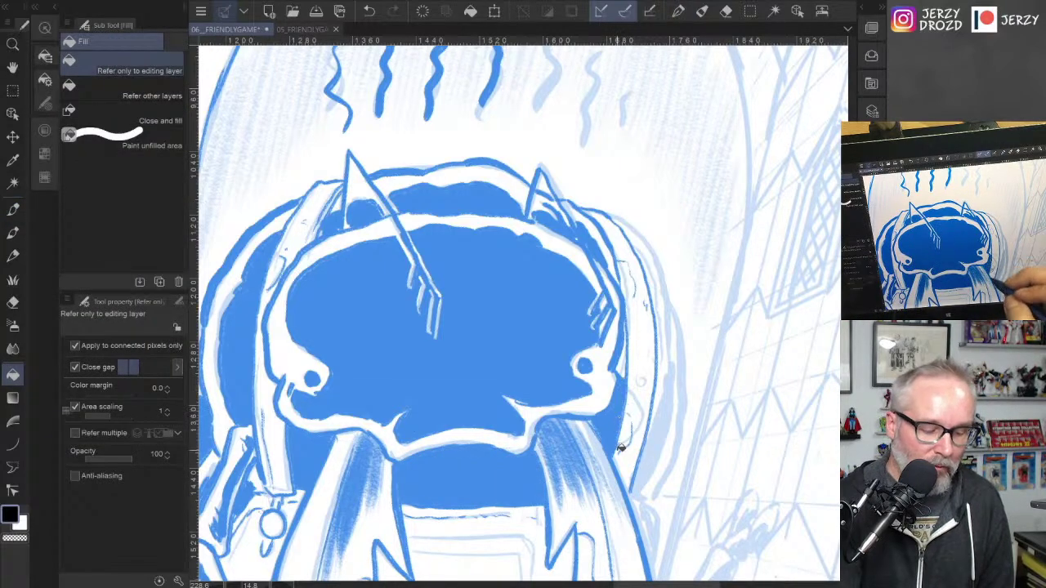
# Step: Touch up the filled gap's edge beside the head and ink thin detail lines down the curved band from behind the right horn
pyautogui.press('p')
pyautogui.moveTo(621, 353); pyautogui.dragTo(617, 378)
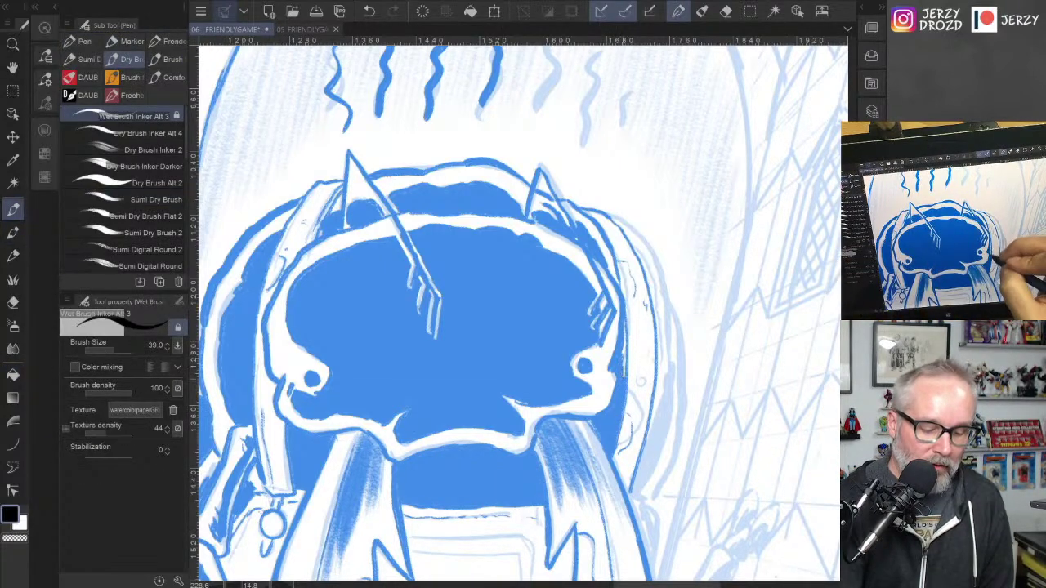
pyautogui.moveTo(626, 334)
pyautogui.mouseDown()
pyautogui.moveTo(624, 376)
pyautogui.moveTo(633, 375)
pyautogui.moveTo(619, 467)
pyautogui.mouseUp()
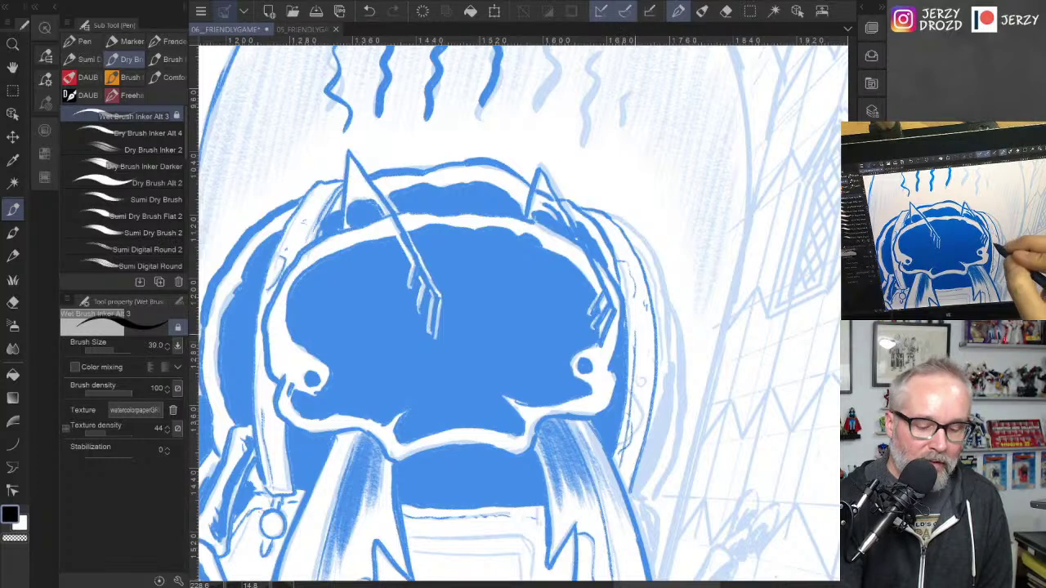
pyautogui.moveTo(630, 314); pyautogui.dragTo(630, 324)
pyautogui.moveTo(594, 214); pyautogui.dragTo(613, 245)
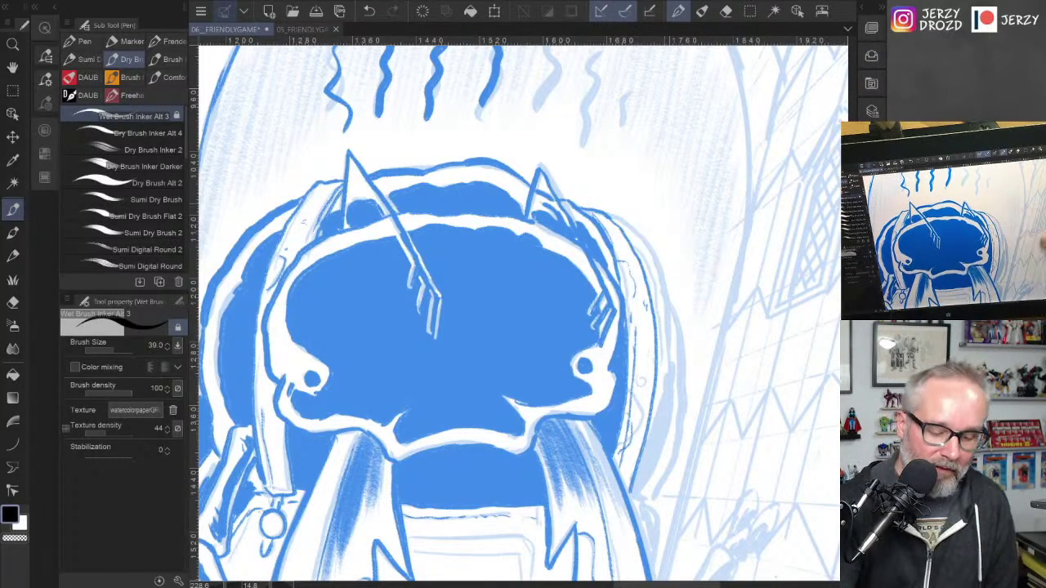
# Step: Ink the wavy outer outline beyond the band on the head's right side and the solid dark strip inside it
pyautogui.moveTo(786, 328); pyautogui.dragTo(702, 245)
pyautogui.moveTo(541, 149)
pyautogui.mouseDown()
pyautogui.moveTo(595, 256)
pyautogui.moveTo(594, 357)
pyautogui.moveTo(564, 417)
pyautogui.moveTo(544, 413)
pyautogui.moveTo(557, 432)
pyautogui.moveTo(586, 277)
pyautogui.moveTo(567, 212)
pyautogui.mouseUp()
pyautogui.moveTo(582, 262)
pyautogui.mouseDown()
pyautogui.moveTo(585, 237)
pyautogui.moveTo(563, 379)
pyautogui.moveTo(546, 414)
pyautogui.mouseUp()
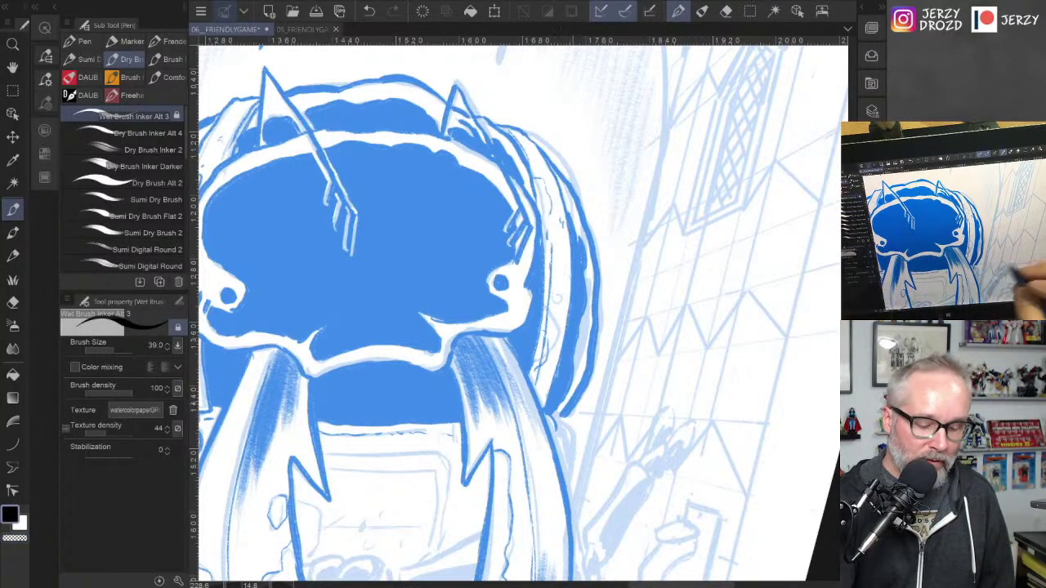
# Step: Ink the framed panel between the blades with its inner border lines, thin cracks and small round spot
pyautogui.moveTo(695, 441); pyautogui.dragTo(734, 295)
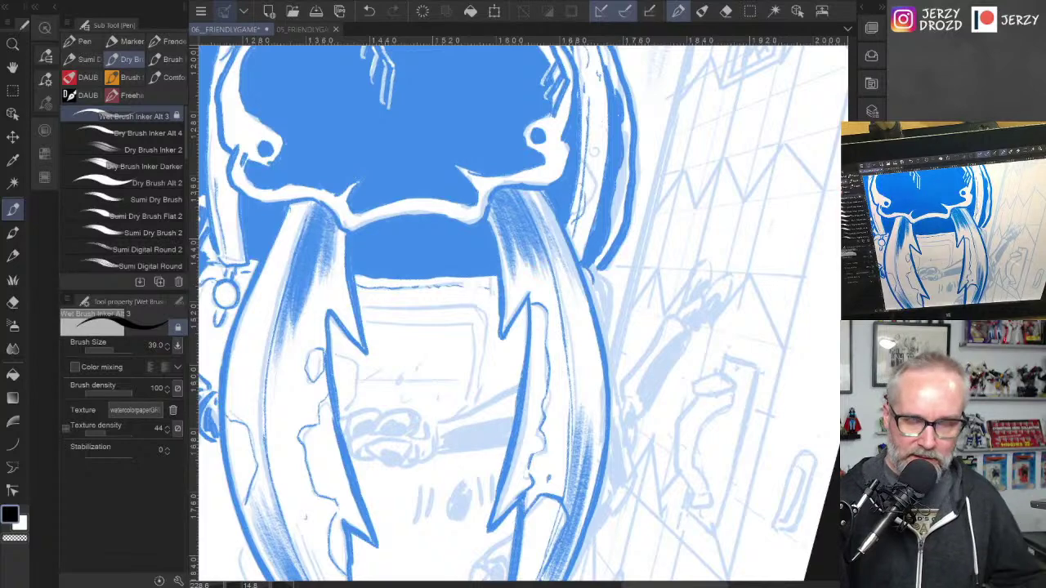
pyautogui.moveTo(588, 392); pyautogui.dragTo(709, 363)
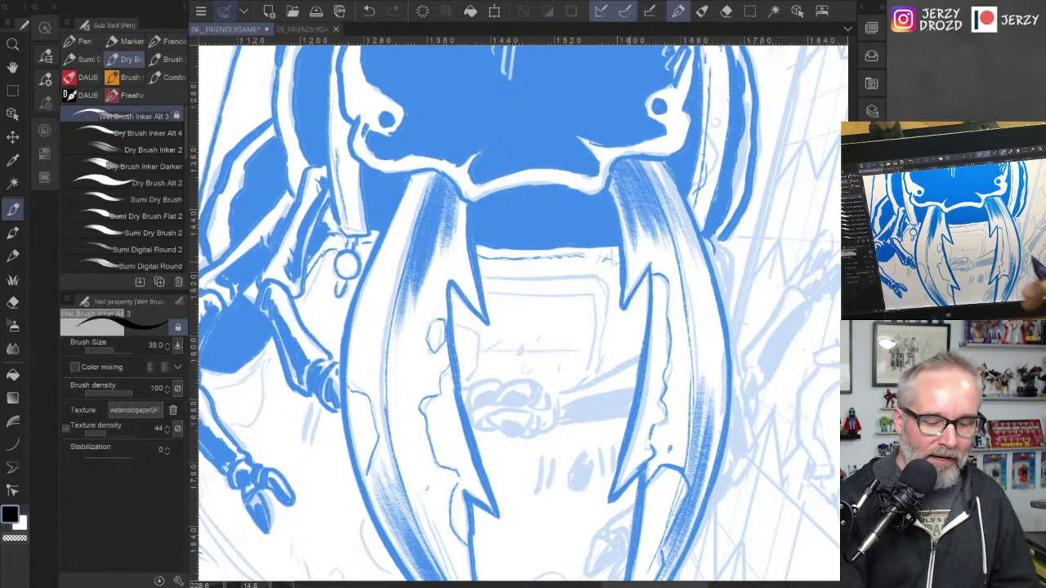
pyautogui.moveTo(694, 384); pyautogui.dragTo(719, 344)
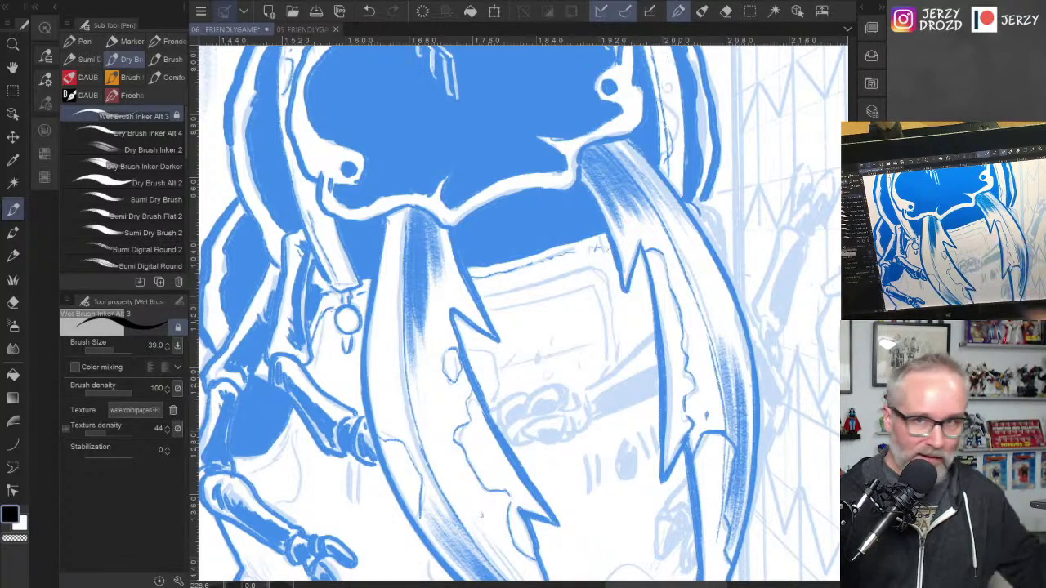
pyautogui.moveTo(484, 291)
pyautogui.mouseDown()
pyautogui.moveTo(611, 264)
pyautogui.moveTo(546, 293)
pyautogui.moveTo(613, 273)
pyautogui.moveTo(638, 350)
pyautogui.mouseUp()
pyautogui.moveTo(628, 298); pyautogui.dragTo(630, 341)
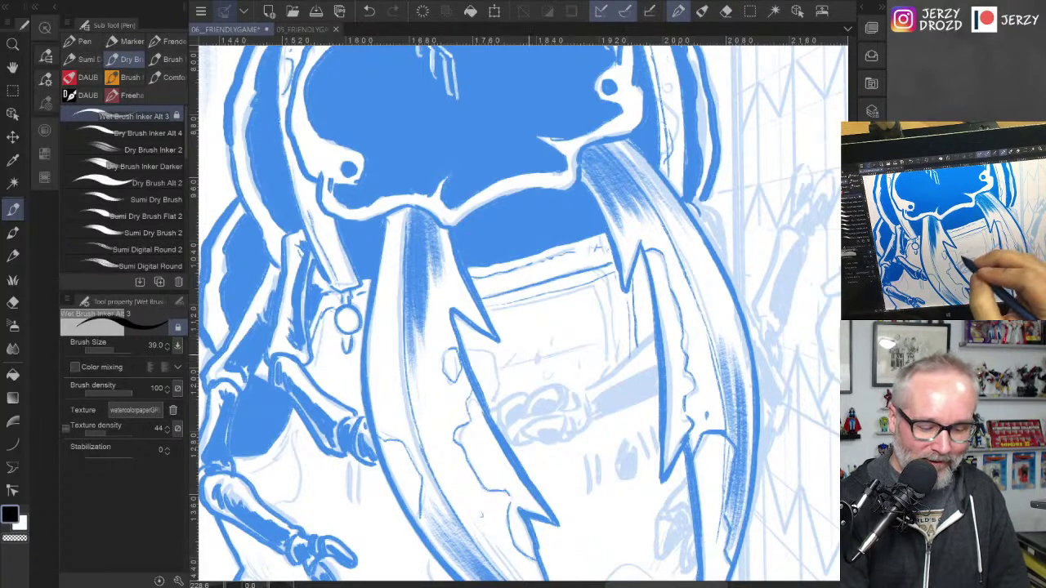
pyautogui.moveTo(477, 376)
pyautogui.mouseDown()
pyautogui.moveTo(508, 360)
pyautogui.moveTo(525, 386)
pyautogui.mouseUp()
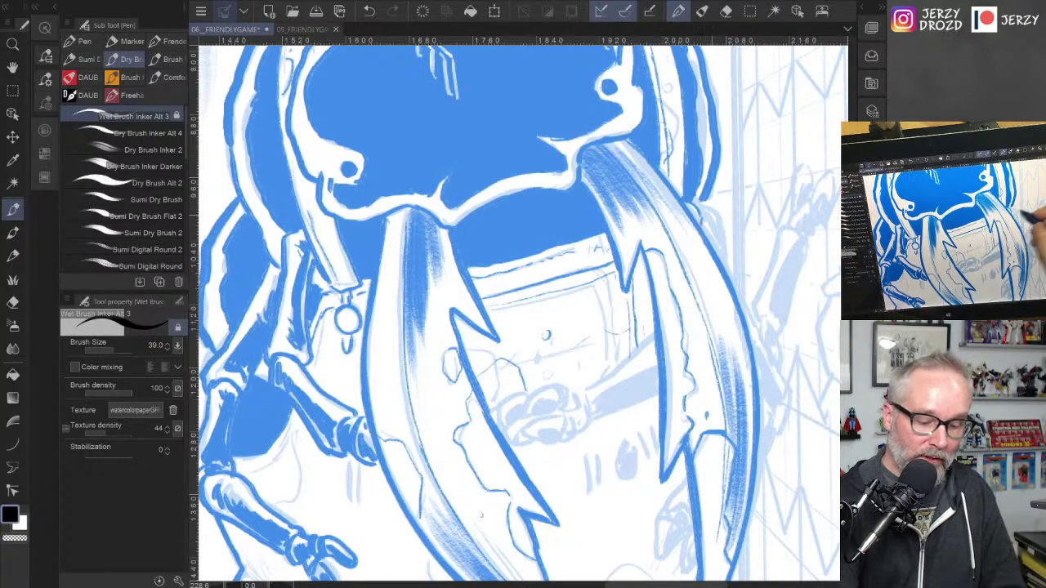
# Step: Ink the fingers and dark palm of the raised skeletal hand beyond the right blade
pyautogui.moveTo(547, 336); pyautogui.dragTo(379, 365)
pyautogui.moveTo(637, 237); pyautogui.dragTo(618, 255)
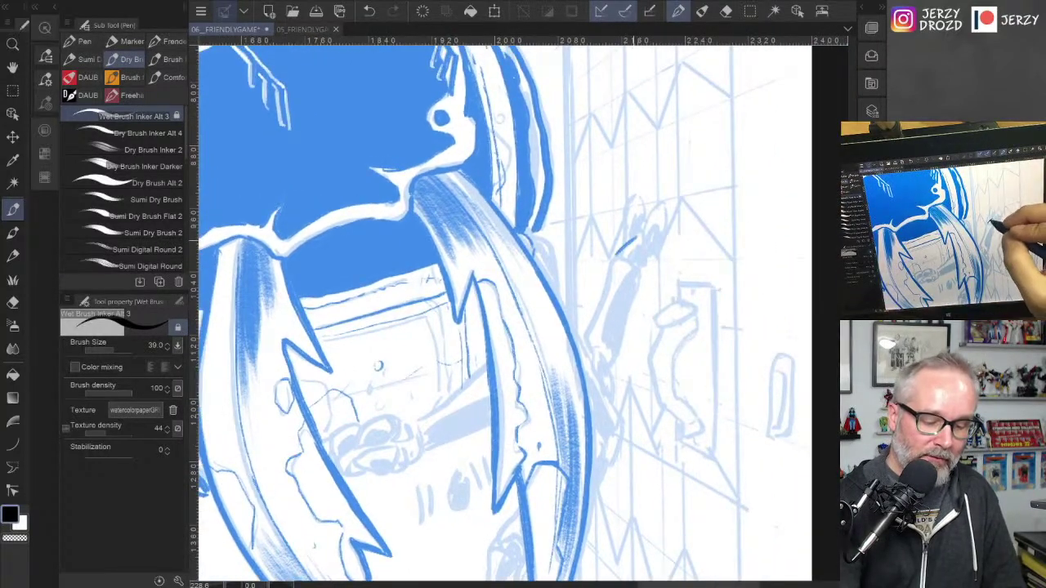
pyautogui.moveTo(626, 204)
pyautogui.mouseDown()
pyautogui.moveTo(618, 247)
pyautogui.moveTo(637, 204)
pyautogui.moveTo(636, 240)
pyautogui.moveTo(652, 253)
pyautogui.moveTo(629, 240)
pyautogui.moveTo(636, 263)
pyautogui.mouseUp()
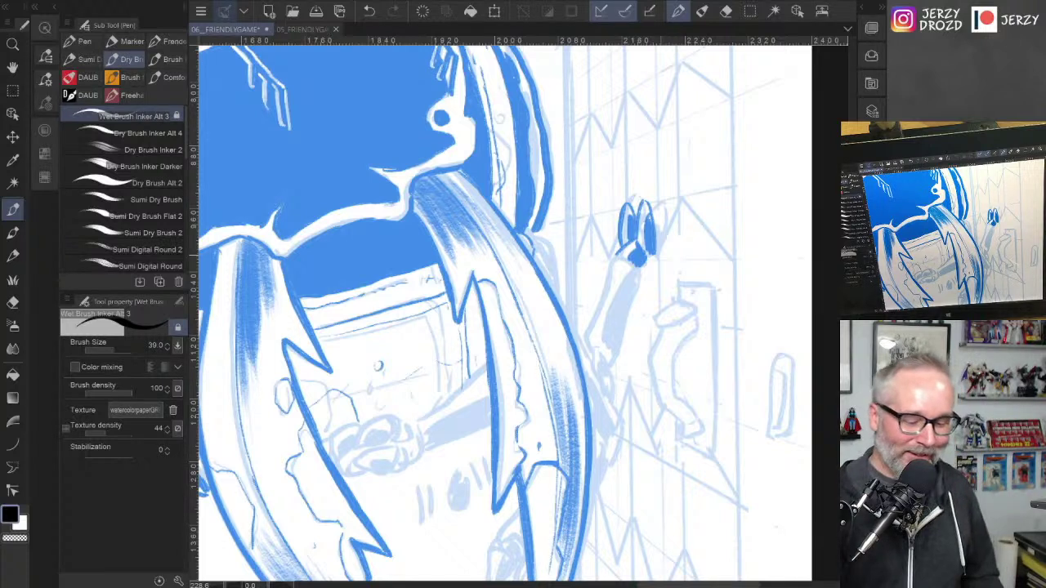
# Step: Ink the raised arm's bony forearm with solid shading and the upper arm segment emerging behind the right blade
pyautogui.moveTo(639, 257)
pyautogui.mouseDown()
pyautogui.moveTo(606, 287)
pyautogui.moveTo(582, 350)
pyautogui.mouseUp()
pyautogui.moveTo(637, 276); pyautogui.dragTo(614, 363)
pyautogui.moveTo(630, 270); pyautogui.dragTo(611, 342)
pyautogui.moveTo(629, 289); pyautogui.dragTo(596, 355)
pyautogui.moveTo(597, 342)
pyautogui.mouseDown()
pyautogui.moveTo(590, 349)
pyautogui.moveTo(606, 357)
pyautogui.mouseUp()
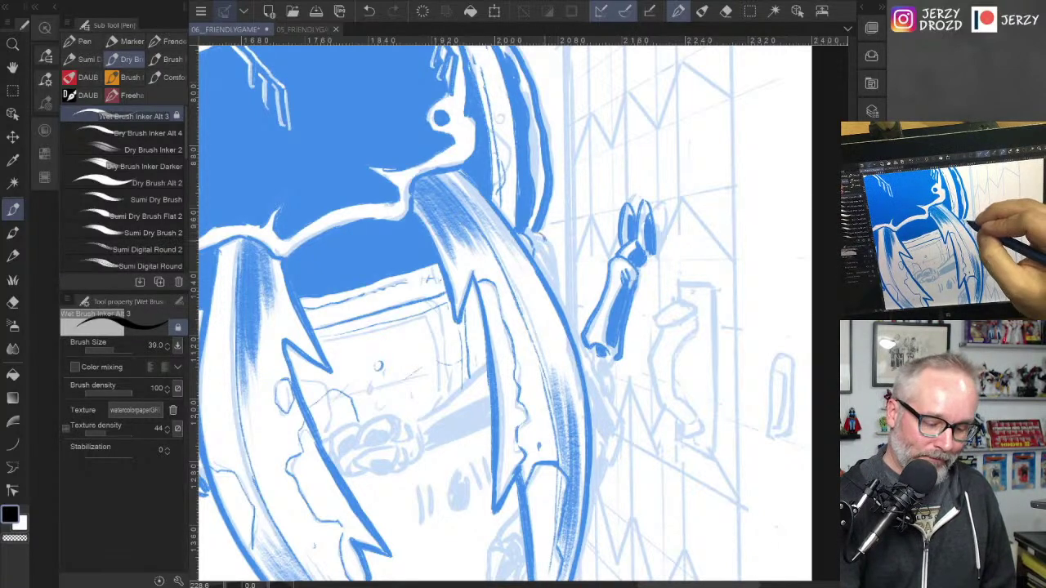
pyautogui.moveTo(544, 240)
pyautogui.mouseDown()
pyautogui.moveTo(561, 304)
pyautogui.moveTo(549, 281)
pyautogui.mouseUp()
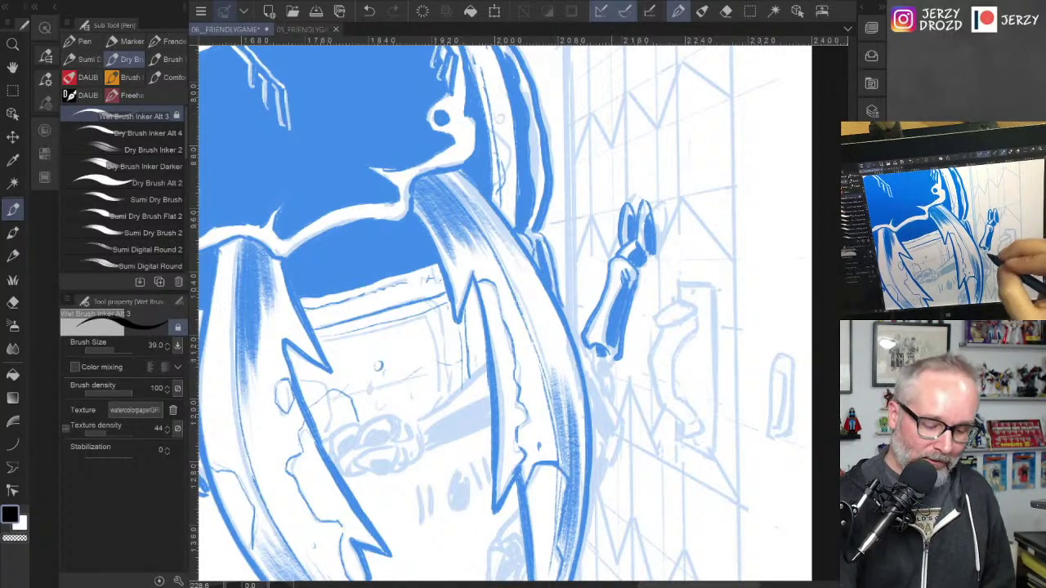
# Step: Ink the clenched skeletal hand between the blades and its dark-shaded forearm reaching from behind the right blade
pyautogui.moveTo(507, 359); pyautogui.dragTo(620, 270)
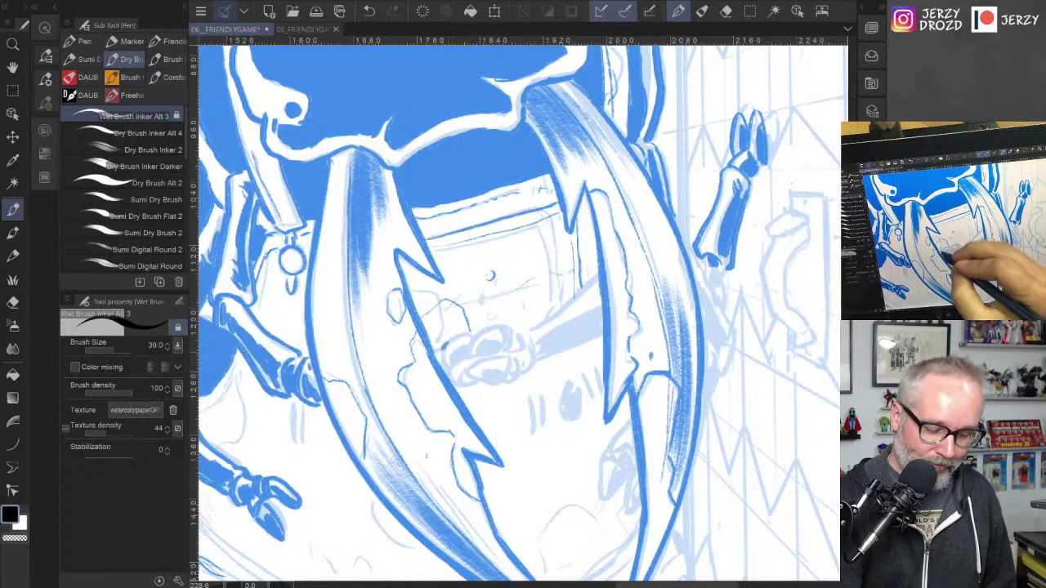
pyautogui.moveTo(441, 368)
pyautogui.mouseDown()
pyautogui.moveTo(473, 336)
pyautogui.moveTo(469, 347)
pyautogui.moveTo(507, 332)
pyautogui.moveTo(502, 345)
pyautogui.moveTo(525, 332)
pyautogui.moveTo(468, 368)
pyautogui.moveTo(501, 373)
pyautogui.moveTo(510, 362)
pyautogui.moveTo(508, 379)
pyautogui.mouseUp()
pyautogui.moveTo(505, 382); pyautogui.dragTo(523, 372)
pyautogui.moveTo(507, 364)
pyautogui.mouseDown()
pyautogui.moveTo(596, 276)
pyautogui.moveTo(601, 329)
pyautogui.mouseUp()
pyautogui.moveTo(539, 353)
pyautogui.mouseDown()
pyautogui.moveTo(540, 337)
pyautogui.moveTo(600, 304)
pyautogui.moveTo(602, 313)
pyautogui.moveTo(601, 304)
pyautogui.mouseUp()
pyautogui.moveTo(451, 363); pyautogui.dragTo(473, 383)
# Step: Ink the short vertical strokes, oval spot and small dots below the clenched hand, plus the short strokes below the left arm
pyautogui.moveTo(533, 396); pyautogui.dragTo(536, 424)
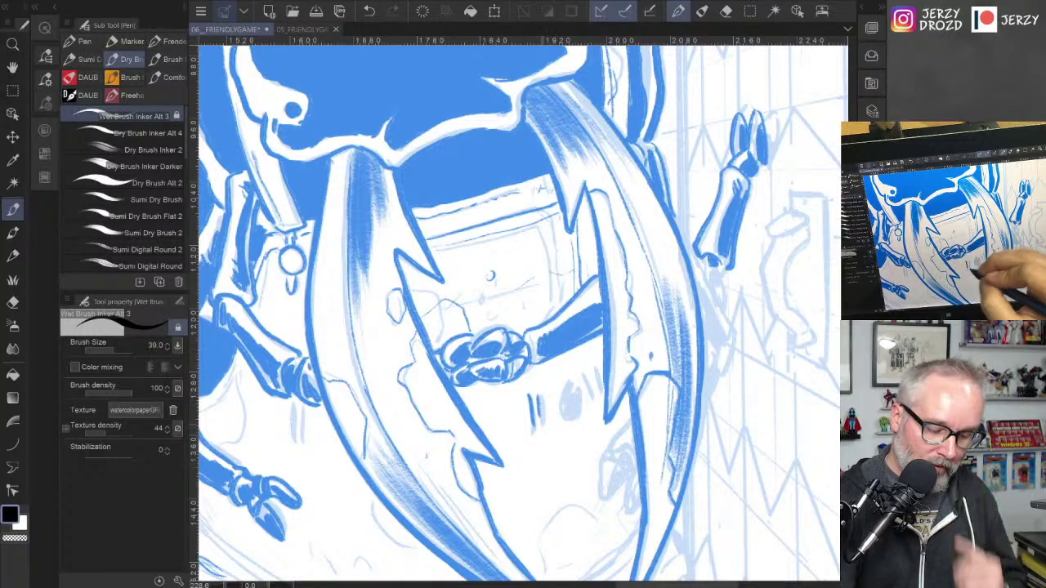
pyautogui.moveTo(566, 386); pyautogui.dragTo(571, 416)
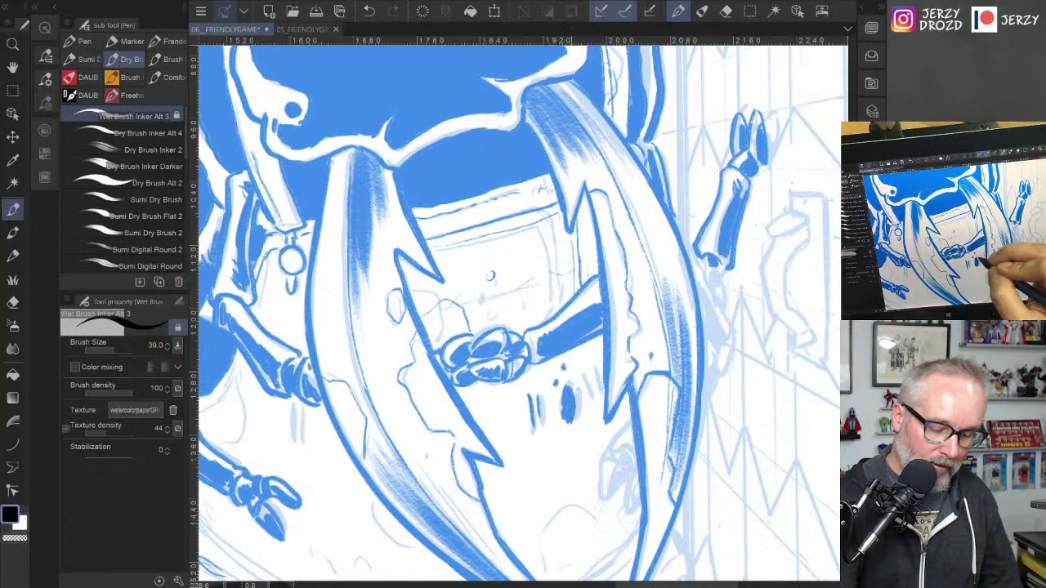
pyautogui.moveTo(583, 364); pyautogui.dragTo(590, 398)
pyautogui.moveTo(304, 407)
pyautogui.mouseDown()
pyautogui.moveTo(304, 443)
pyautogui.moveTo(293, 441)
pyautogui.mouseUp()
# Step: Ink the jagged fold below the left arms and the scattered hatch marks, small ovals and arc on the body beside the left blade
pyautogui.moveTo(457, 360); pyautogui.dragTo(687, 302)
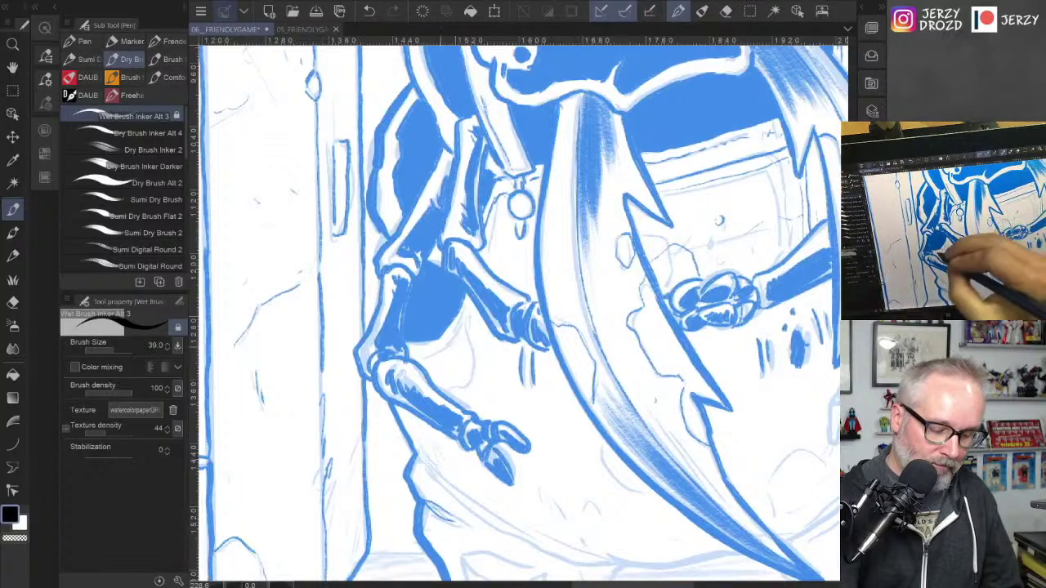
pyautogui.moveTo(412, 357)
pyautogui.mouseDown()
pyautogui.moveTo(463, 326)
pyautogui.moveTo(454, 387)
pyautogui.mouseUp()
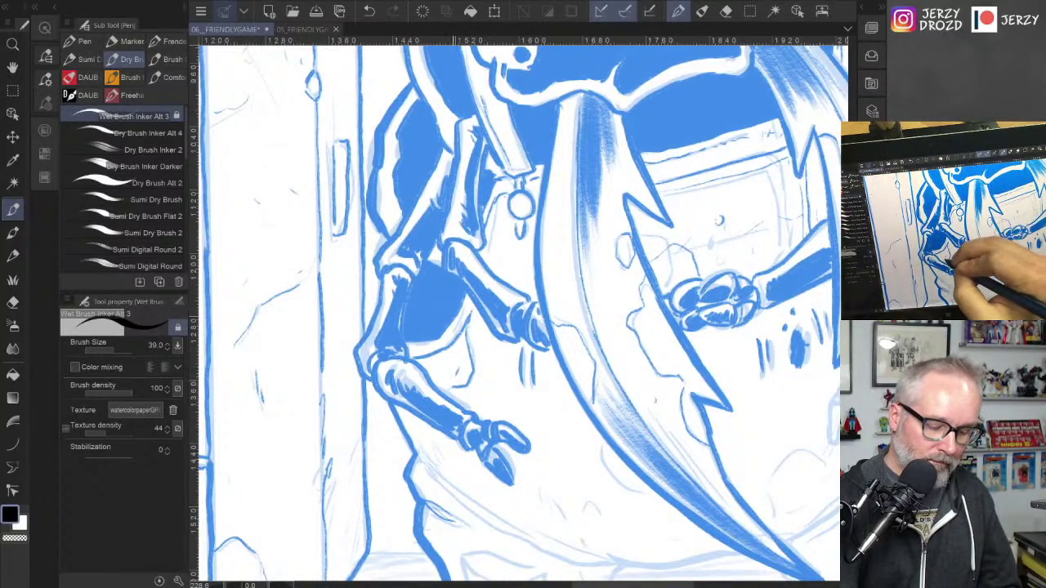
pyautogui.moveTo(541, 473); pyautogui.dragTo(547, 496)
pyautogui.moveTo(549, 482); pyautogui.dragTo(568, 518)
pyautogui.moveTo(570, 515)
pyautogui.mouseDown()
pyautogui.moveTo(589, 502)
pyautogui.moveTo(606, 517)
pyautogui.mouseUp()
pyautogui.moveTo(580, 466); pyautogui.dragTo(577, 476)
pyautogui.moveTo(415, 448); pyautogui.dragTo(499, 526)
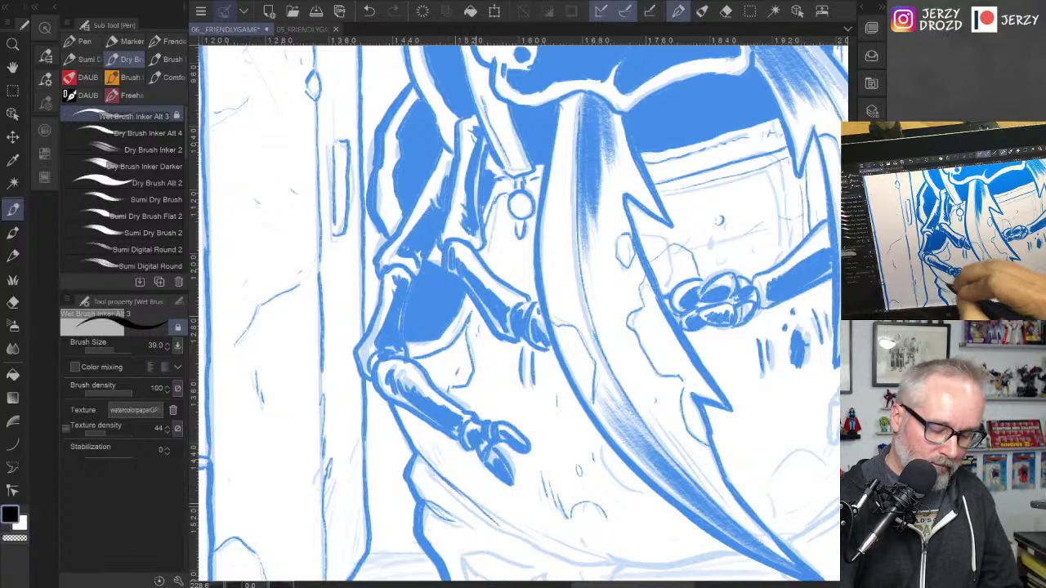
pyautogui.moveTo(441, 479); pyautogui.dragTo(495, 527)
pyautogui.moveTo(621, 327); pyautogui.dragTo(648, 255)
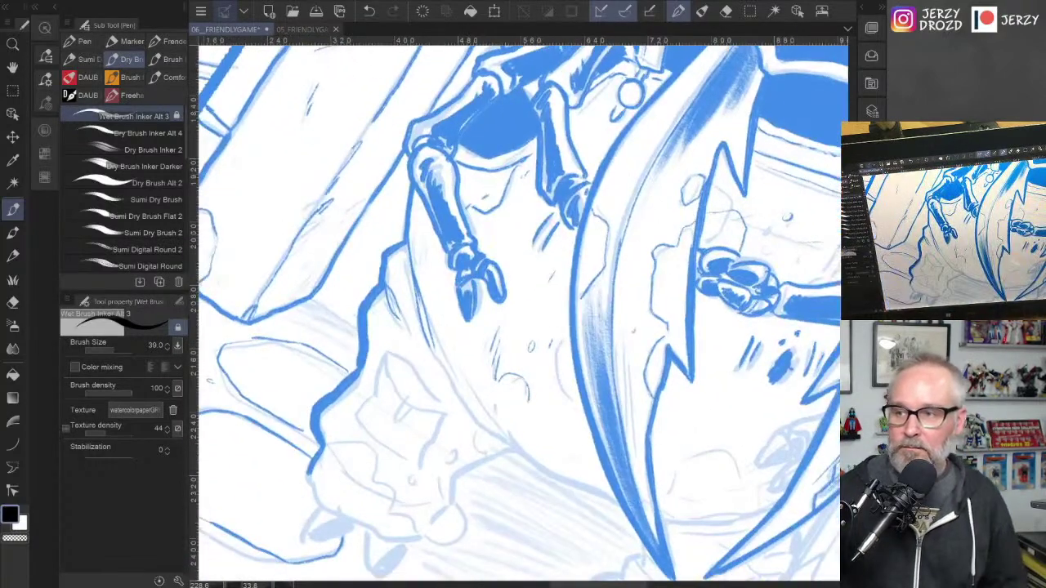
pyautogui.moveTo(523, 319); pyautogui.dragTo(573, 319)
pyautogui.click(369, 12)
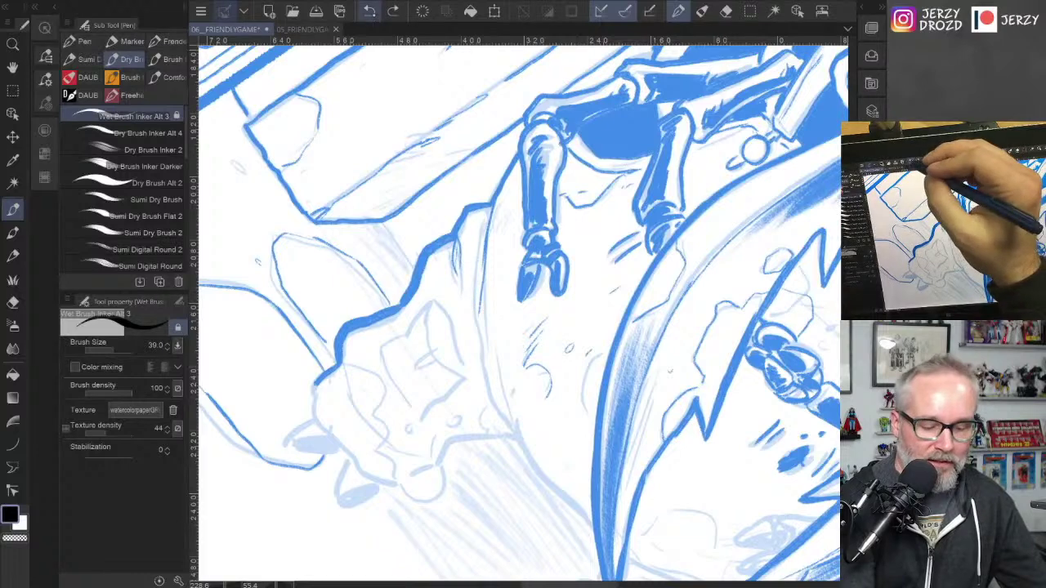
pyautogui.click(369, 12)
pyautogui.moveTo(489, 245); pyautogui.dragTo(483, 327)
pyautogui.moveTo(489, 219); pyautogui.dragTo(479, 340)
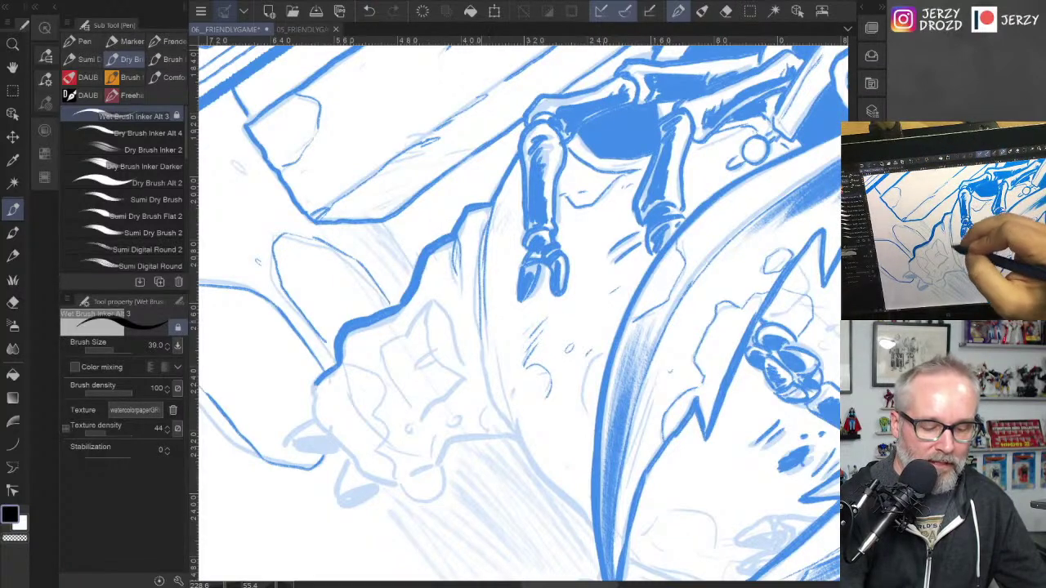
pyautogui.click(368, 11)
pyautogui.click(369, 11)
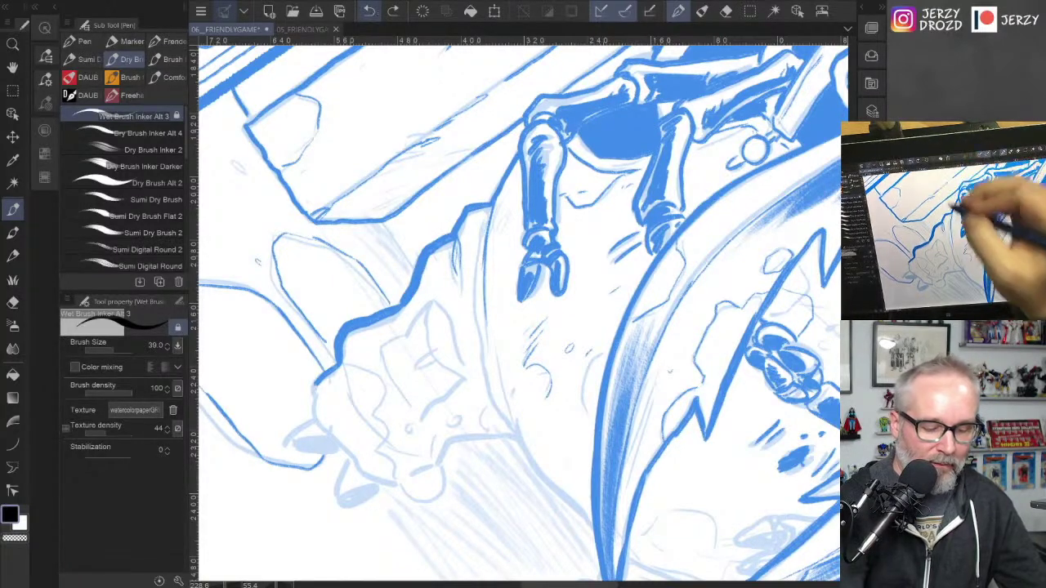
# Step: Ink the paired curved fold lines down the body's left side and the angular patch with small hatch marks on the leg
pyautogui.moveTo(488, 216)
pyautogui.mouseDown()
pyautogui.moveTo(477, 313)
pyautogui.moveTo(518, 434)
pyautogui.mouseUp()
pyautogui.moveTo(487, 368); pyautogui.dragTo(502, 415)
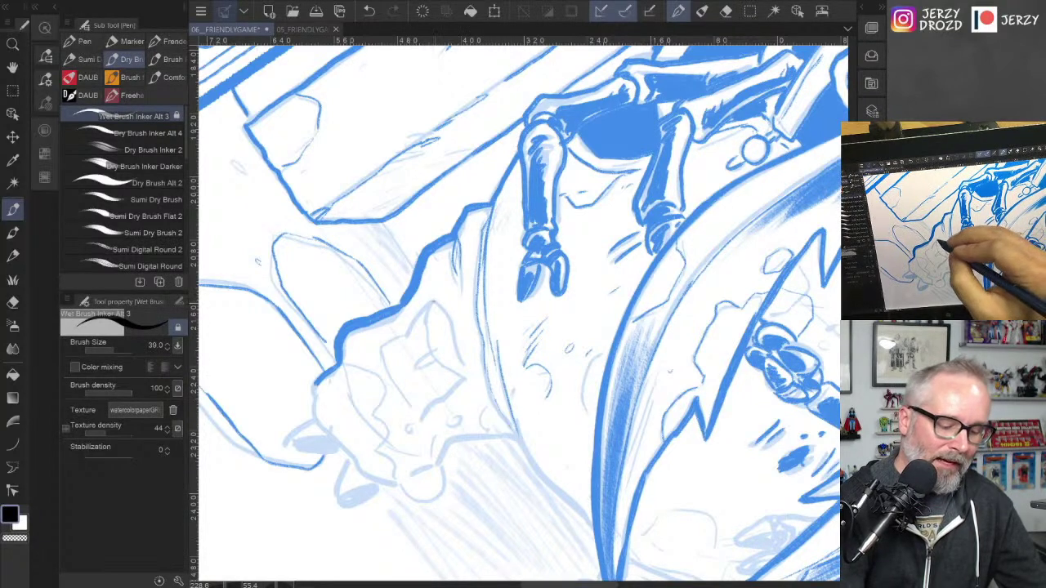
pyautogui.moveTo(434, 301)
pyautogui.mouseDown()
pyautogui.moveTo(465, 376)
pyautogui.moveTo(428, 331)
pyautogui.moveTo(430, 347)
pyautogui.mouseUp()
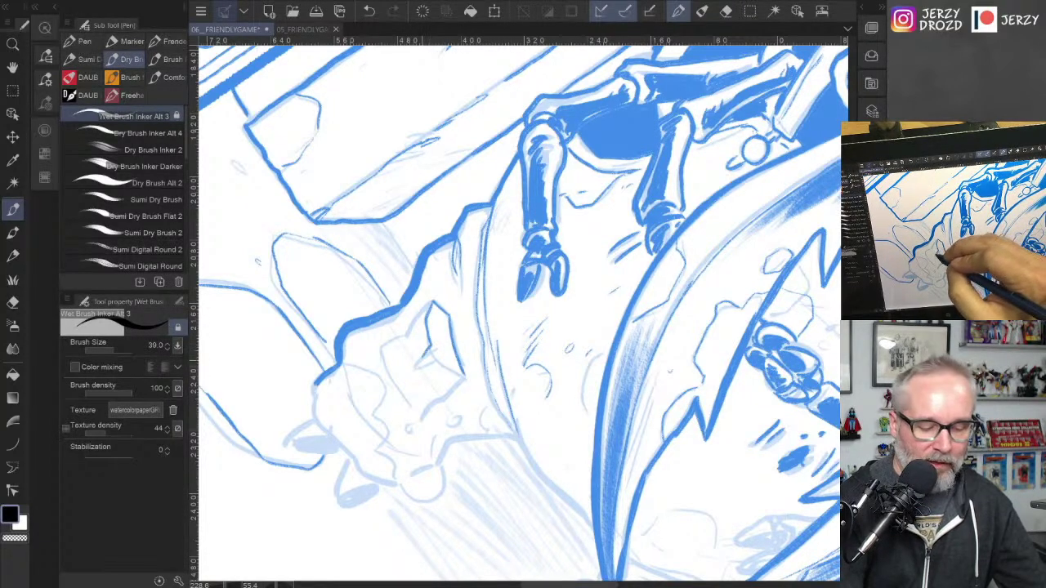
pyautogui.moveTo(432, 302)
pyautogui.mouseDown()
pyautogui.moveTo(383, 350)
pyautogui.moveTo(411, 415)
pyautogui.mouseUp()
pyautogui.moveTo(423, 333)
pyautogui.mouseDown()
pyautogui.moveTo(413, 379)
pyautogui.moveTo(433, 406)
pyautogui.mouseUp()
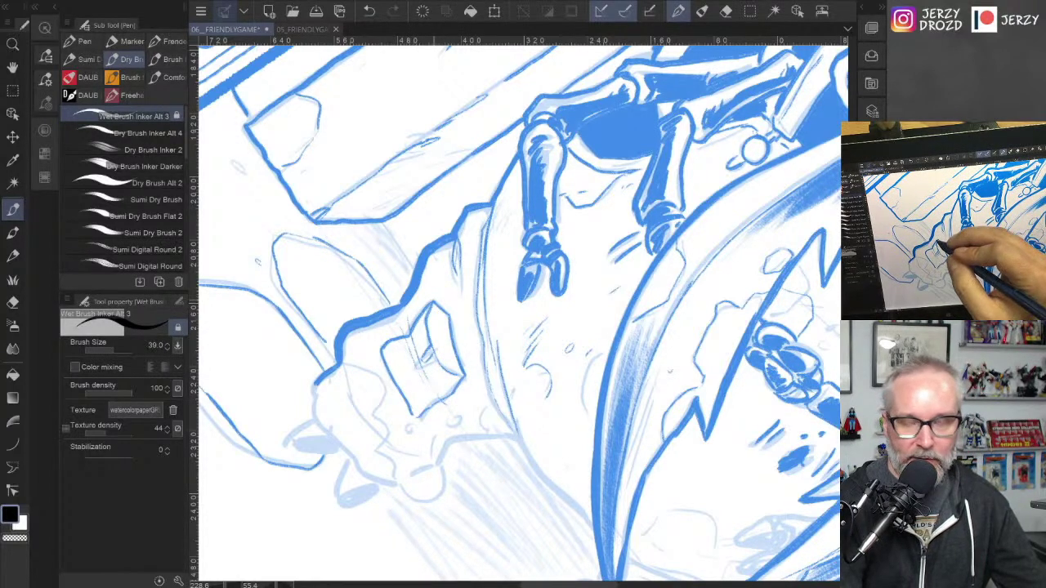
# Step: Ink the small rectangular tab, the short hem line and round spot beside the patch, and the curved fold on the lower leg
pyautogui.moveTo(491, 400)
pyautogui.mouseDown()
pyautogui.moveTo(481, 425)
pyautogui.moveTo(495, 435)
pyautogui.moveTo(453, 427)
pyautogui.moveTo(521, 438)
pyautogui.moveTo(497, 404)
pyautogui.moveTo(485, 355)
pyautogui.moveTo(491, 421)
pyautogui.mouseUp()
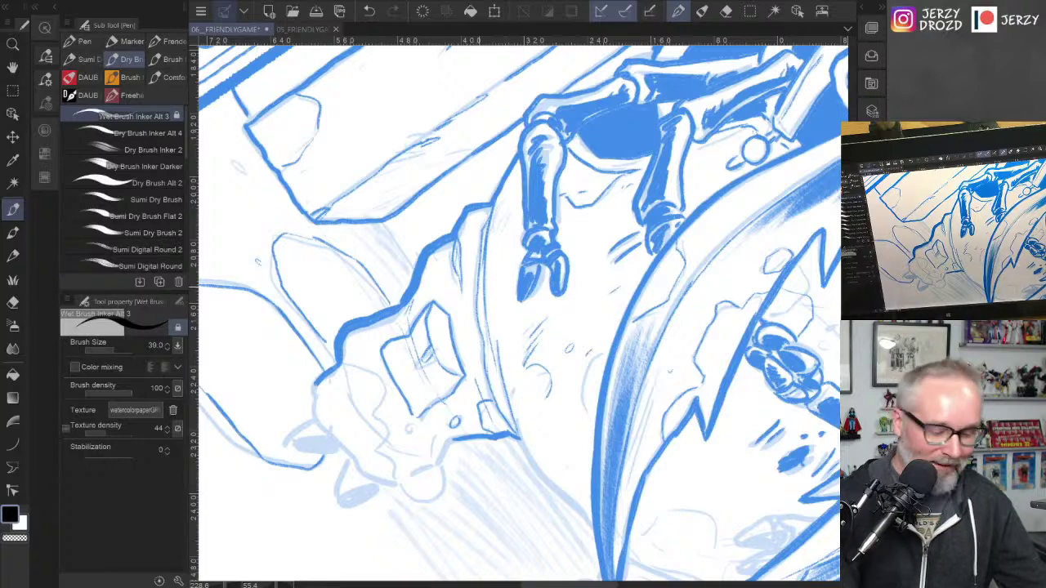
pyautogui.moveTo(341, 364)
pyautogui.mouseDown()
pyautogui.moveTo(378, 375)
pyautogui.moveTo(385, 414)
pyautogui.mouseUp()
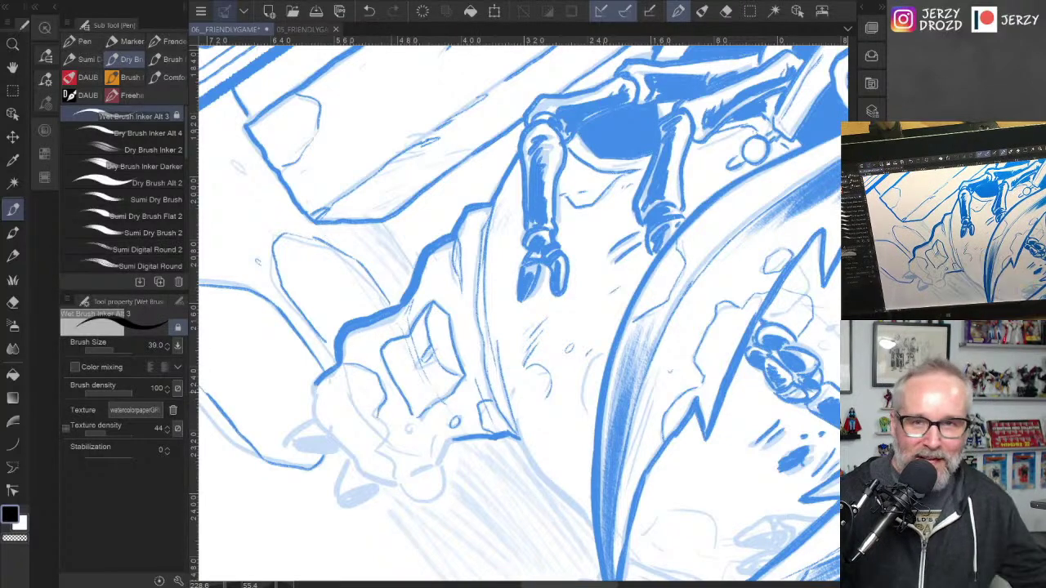
pyautogui.moveTo(519, 438); pyautogui.dragTo(553, 346)
pyautogui.moveTo(659, 526); pyautogui.dragTo(736, 409)
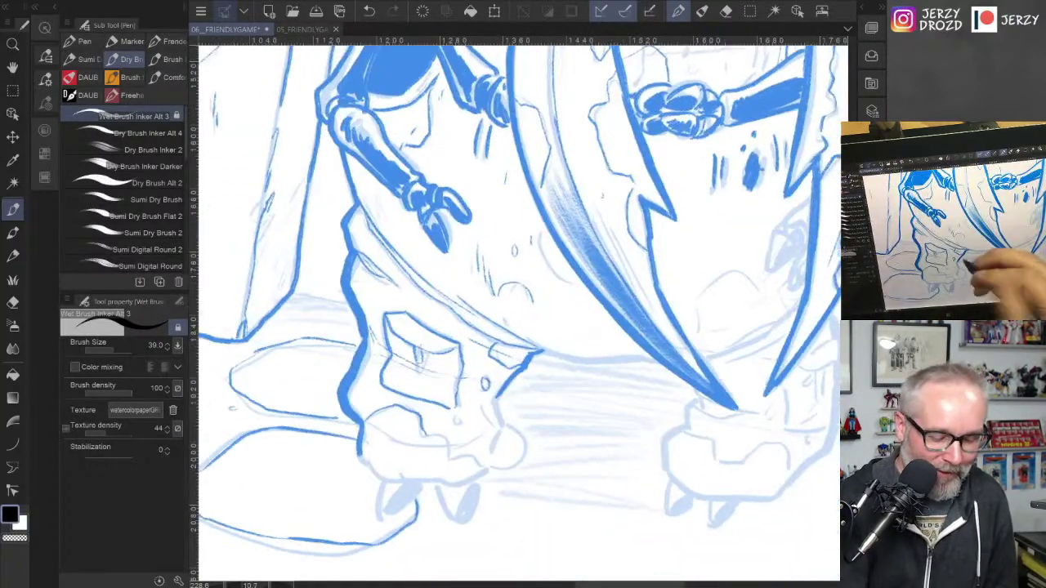
# Step: Ink the wavy right edge of the creature's left leg and the jagged fold lines across its cuff
pyautogui.moveTo(496, 394); pyautogui.dragTo(495, 464)
pyautogui.moveTo(434, 435); pyautogui.dragTo(449, 452)
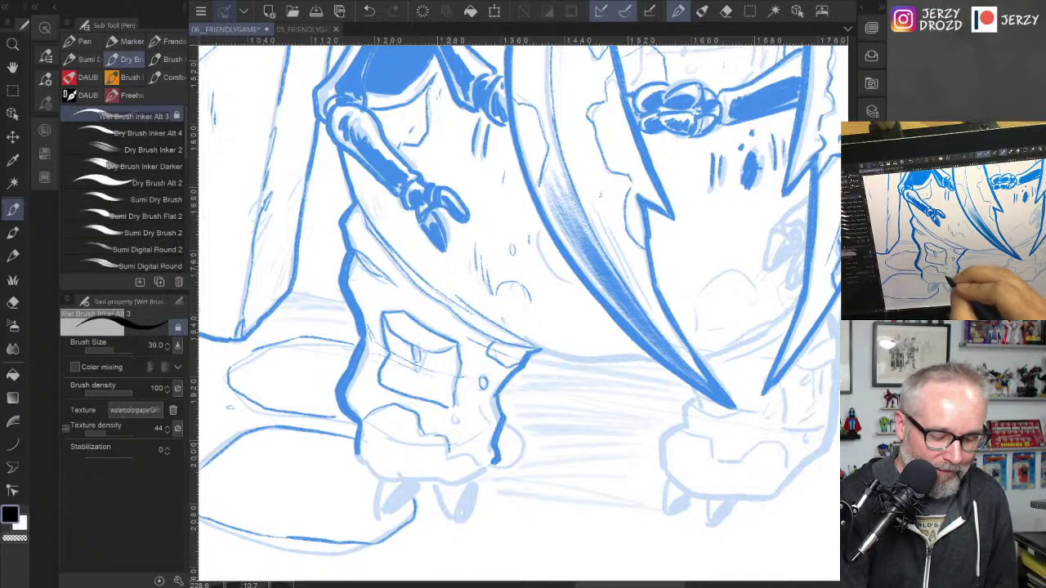
pyautogui.moveTo(365, 425)
pyautogui.mouseDown()
pyautogui.moveTo(404, 446)
pyautogui.moveTo(471, 447)
pyautogui.mouseUp()
pyautogui.moveTo(425, 455); pyautogui.dragTo(443, 457)
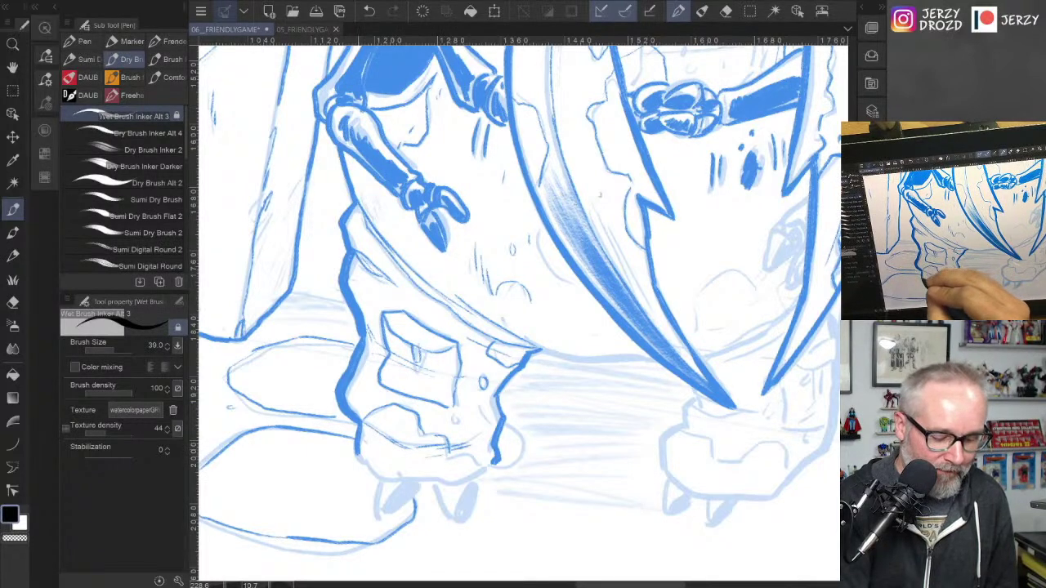
# Step: Ink the left leg's bottom hem and small oval spot, and outline and shade the two toes beneath it
pyautogui.moveTo(357, 454)
pyautogui.mouseDown()
pyautogui.moveTo(382, 477)
pyautogui.moveTo(425, 482)
pyautogui.moveTo(492, 463)
pyautogui.moveTo(482, 454)
pyautogui.mouseUp()
pyautogui.moveTo(479, 456); pyautogui.dragTo(485, 464)
pyautogui.moveTo(464, 418); pyautogui.dragTo(457, 427)
pyautogui.moveTo(383, 478)
pyautogui.mouseDown()
pyautogui.moveTo(376, 513)
pyautogui.moveTo(417, 490)
pyautogui.moveTo(389, 504)
pyautogui.mouseUp()
pyautogui.moveTo(409, 488)
pyautogui.mouseDown()
pyautogui.moveTo(391, 507)
pyautogui.moveTo(441, 520)
pyautogui.moveTo(467, 482)
pyautogui.mouseUp()
pyautogui.moveTo(447, 519)
pyautogui.mouseDown()
pyautogui.moveTo(462, 485)
pyautogui.moveTo(464, 514)
pyautogui.mouseUp()
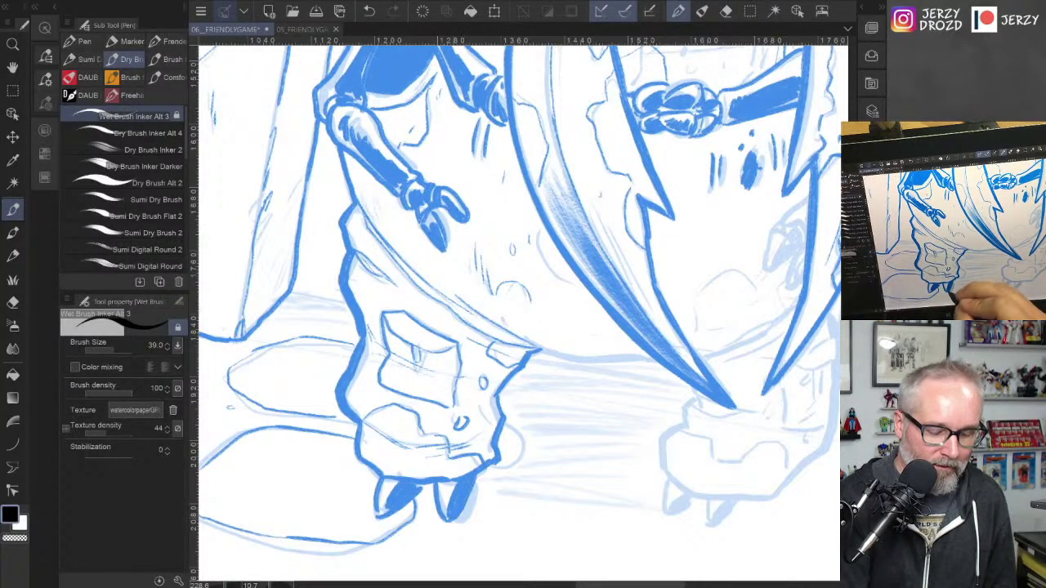
# Step: Ink the belly's lower edge from the left leg to the blade, plus the angular arc and small oval between the blades
pyautogui.moveTo(529, 349); pyautogui.dragTo(654, 360)
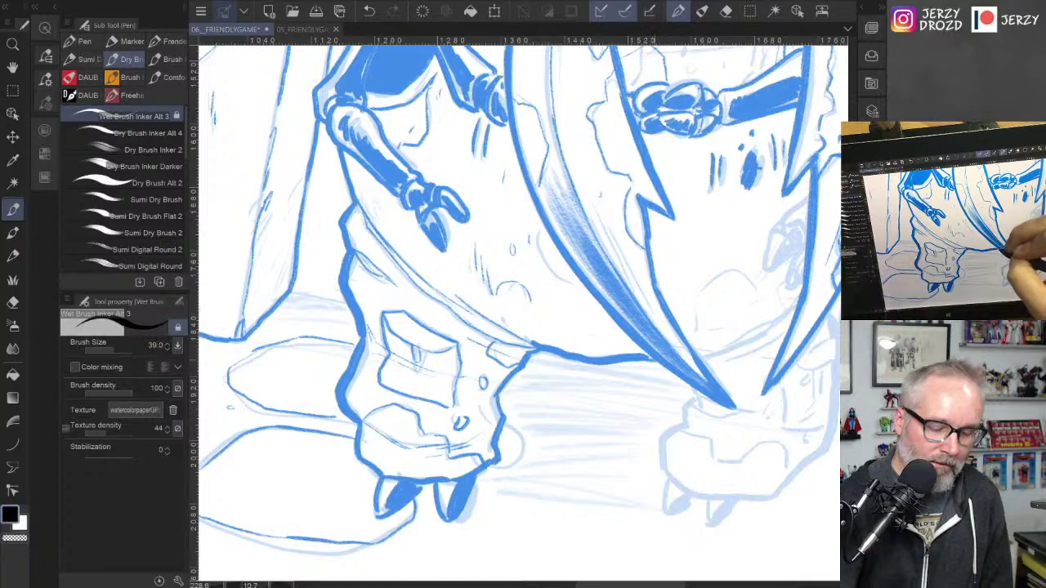
pyautogui.moveTo(621, 269); pyautogui.dragTo(433, 322)
pyautogui.moveTo(354, 282); pyautogui.dragTo(370, 319)
pyautogui.moveTo(508, 382)
pyautogui.mouseDown()
pyautogui.moveTo(510, 351)
pyautogui.moveTo(568, 337)
pyautogui.mouseUp()
pyautogui.moveTo(552, 292); pyautogui.dragTo(554, 305)
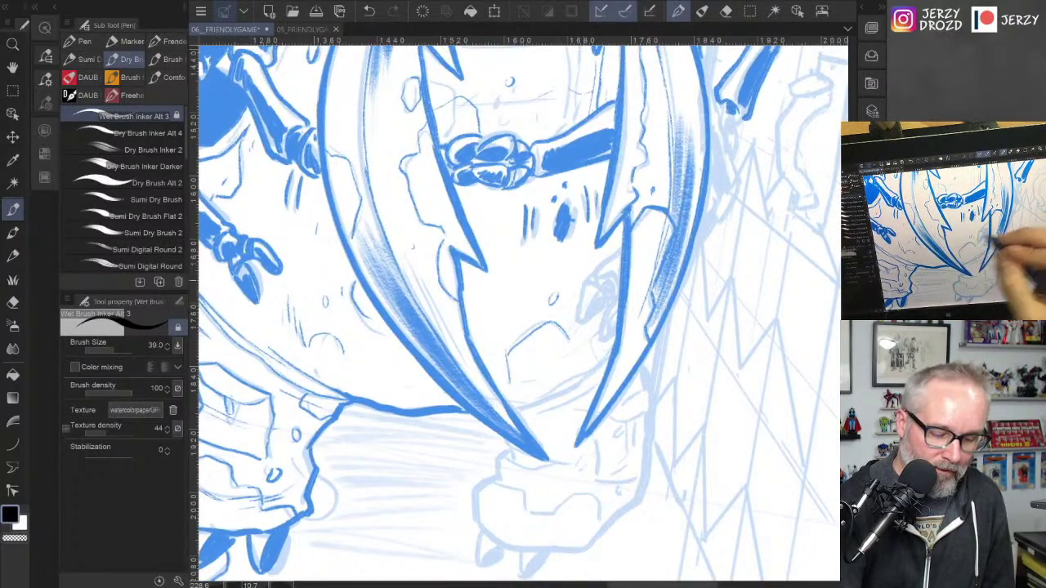
# Step: Ink the skeletal hand tucked behind the right blade and the paired curves of the belly's underside between the blades
pyautogui.moveTo(621, 249)
pyautogui.mouseDown()
pyautogui.moveTo(580, 317)
pyautogui.moveTo(605, 302)
pyautogui.moveTo(608, 315)
pyautogui.mouseUp()
pyautogui.moveTo(613, 265)
pyautogui.mouseDown()
pyautogui.moveTo(600, 293)
pyautogui.moveTo(616, 283)
pyautogui.moveTo(603, 343)
pyautogui.moveTo(613, 332)
pyautogui.mouseUp()
pyautogui.moveTo(512, 376); pyautogui.dragTo(580, 400)
pyautogui.moveTo(610, 359)
pyautogui.mouseDown()
pyautogui.moveTo(530, 403)
pyautogui.moveTo(579, 377)
pyautogui.mouseUp()
# Step: Ink the right leg's heavy outline and its inner details: the patch, cuff fold, small ovals and hatch marks
pyautogui.scroll(-1, 518, 313)
pyautogui.moveTo(513, 427)
pyautogui.mouseDown()
pyautogui.moveTo(495, 461)
pyautogui.moveTo(560, 450)
pyautogui.moveTo(533, 440)
pyautogui.moveTo(487, 462)
pyautogui.moveTo(501, 532)
pyautogui.moveTo(581, 528)
pyautogui.moveTo(621, 500)
pyautogui.moveTo(654, 428)
pyautogui.moveTo(659, 328)
pyautogui.mouseUp()
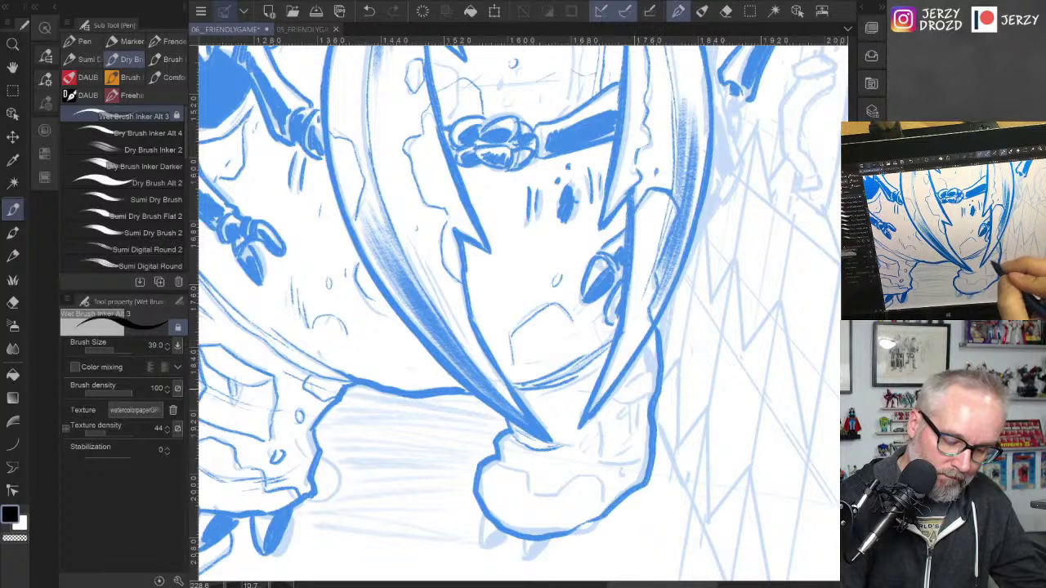
pyautogui.moveTo(610, 407)
pyautogui.mouseDown()
pyautogui.moveTo(652, 392)
pyautogui.moveTo(648, 375)
pyautogui.moveTo(633, 425)
pyautogui.mouseUp()
pyautogui.moveTo(641, 402)
pyautogui.mouseDown()
pyautogui.moveTo(637, 424)
pyautogui.moveTo(602, 461)
pyautogui.moveTo(641, 462)
pyautogui.moveTo(711, 381)
pyautogui.moveTo(604, 365)
pyautogui.moveTo(563, 390)
pyautogui.moveTo(527, 359)
pyautogui.mouseUp()
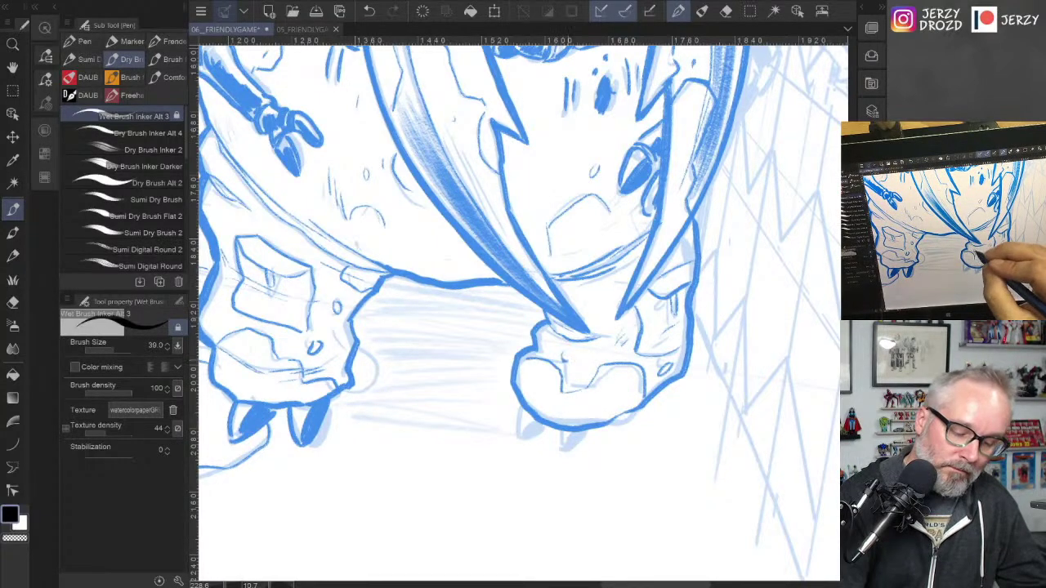
pyautogui.moveTo(654, 344); pyautogui.dragTo(664, 459)
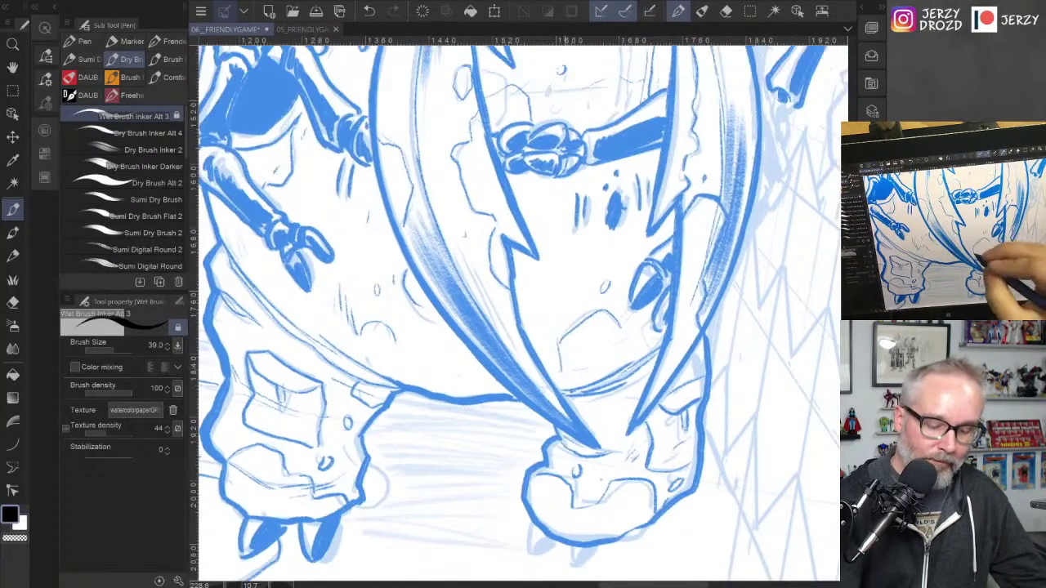
pyautogui.moveTo(565, 368); pyautogui.dragTo(639, 334)
# Step: Ink the bent skeletal arm behind the right blade, including its shaded bone segments and the joint below the raised forearm
pyautogui.moveTo(735, 306); pyautogui.dragTo(572, 479)
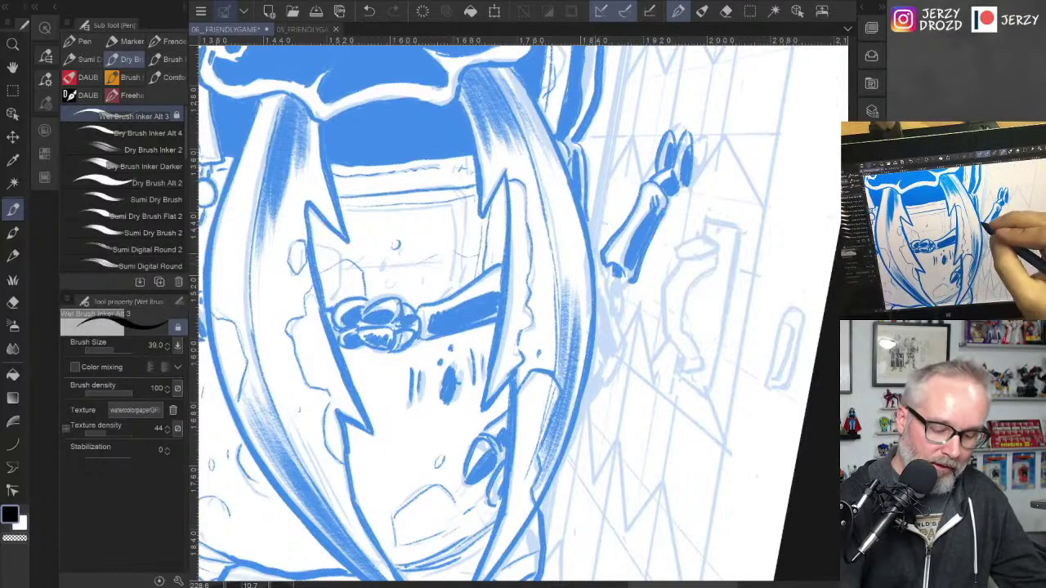
pyautogui.moveTo(597, 269); pyautogui.dragTo(625, 353)
pyautogui.moveTo(600, 296); pyautogui.dragTo(615, 352)
pyautogui.moveTo(608, 370)
pyautogui.mouseDown()
pyautogui.moveTo(582, 405)
pyautogui.moveTo(590, 379)
pyautogui.moveTo(622, 355)
pyautogui.mouseUp()
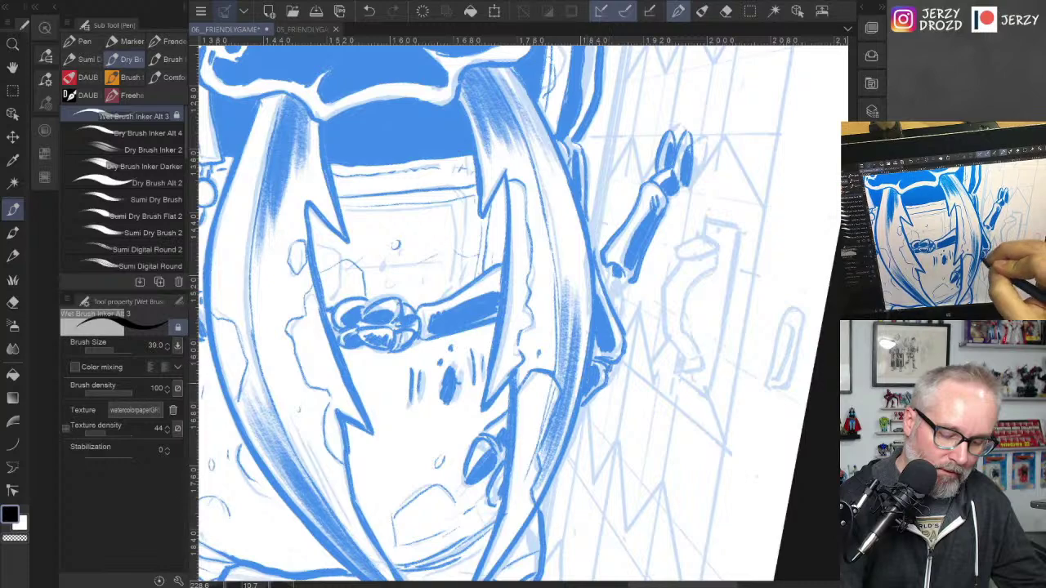
pyautogui.moveTo(621, 271)
pyautogui.mouseDown()
pyautogui.moveTo(605, 296)
pyautogui.moveTo(611, 307)
pyautogui.mouseUp()
pyautogui.moveTo(607, 278); pyautogui.dragTo(603, 290)
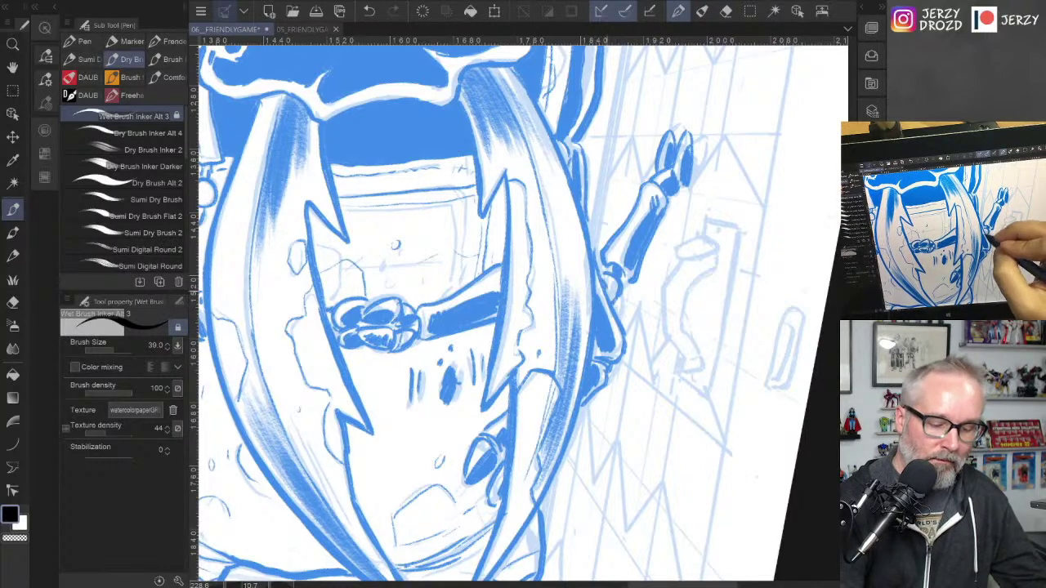
# Step: Outline and shade the two toes beneath the creature's right foot
pyautogui.scroll(-5, 523, 314)
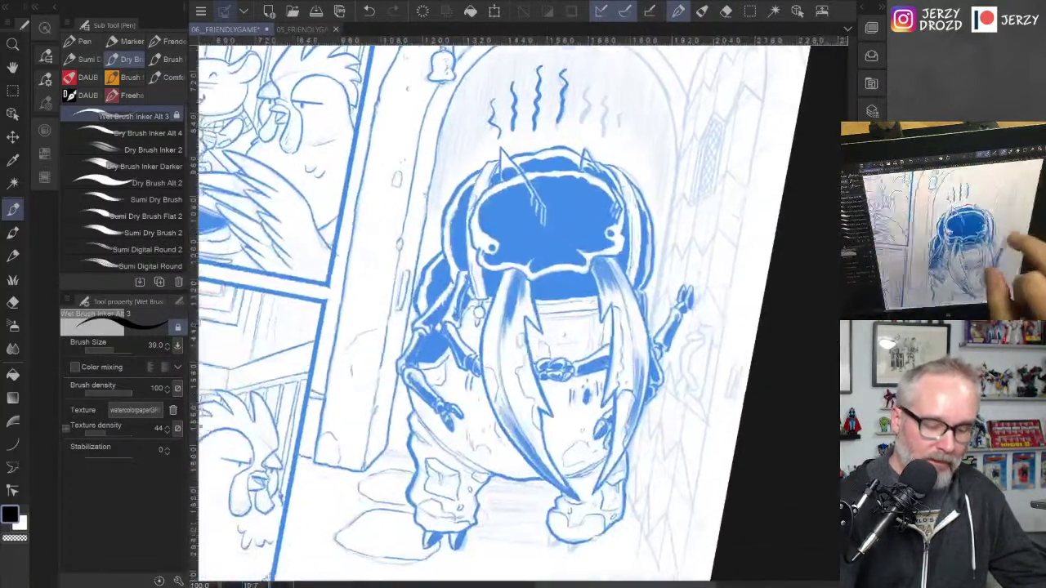
pyautogui.moveTo(621, 392); pyautogui.dragTo(620, 233)
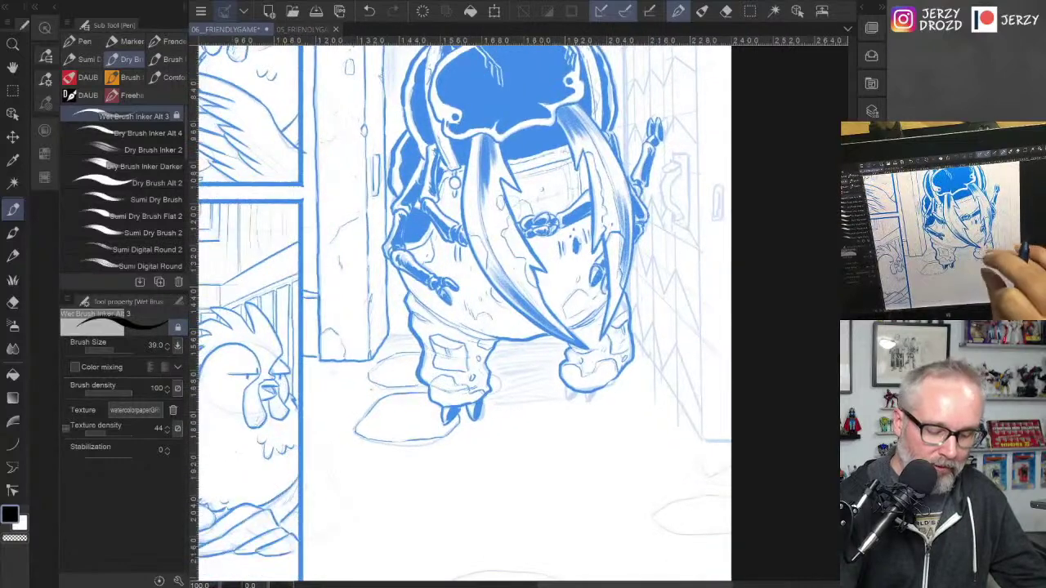
pyautogui.scroll(6, 613, 400)
pyautogui.moveTo(427, 322)
pyautogui.mouseDown()
pyautogui.moveTo(456, 361)
pyautogui.moveTo(441, 363)
pyautogui.mouseUp()
pyautogui.moveTo(500, 350); pyautogui.dragTo(514, 380)
pyautogui.moveTo(531, 348); pyautogui.dragTo(518, 373)
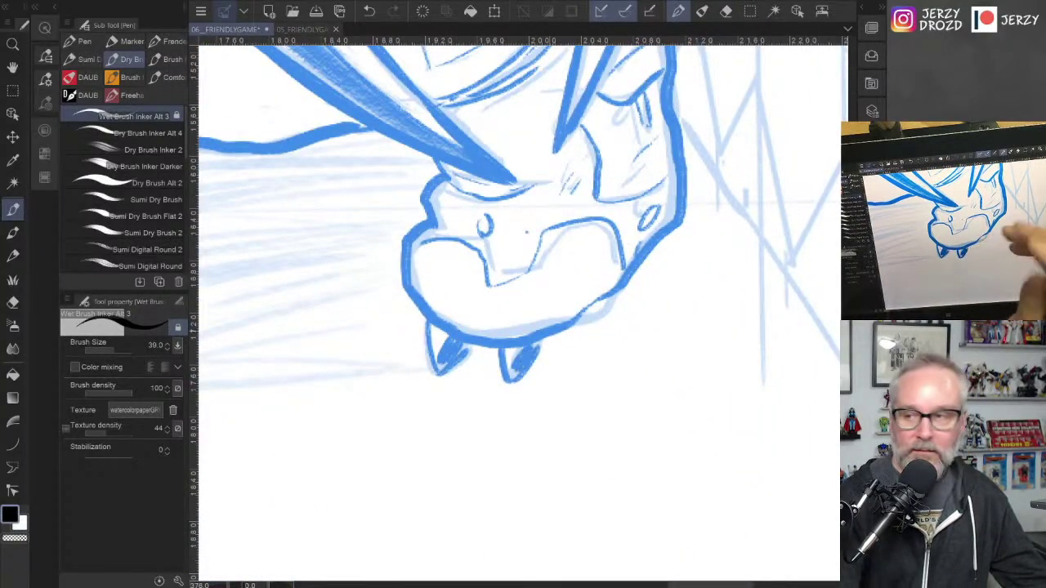
# Step: Ink the three remaining wavy lines on the right side above the creature's head
pyautogui.scroll(-5, 566, 491)
pyautogui.moveTo(613, 327); pyautogui.dragTo(619, 508)
pyautogui.moveTo(572, 327); pyautogui.dragTo(652, 485)
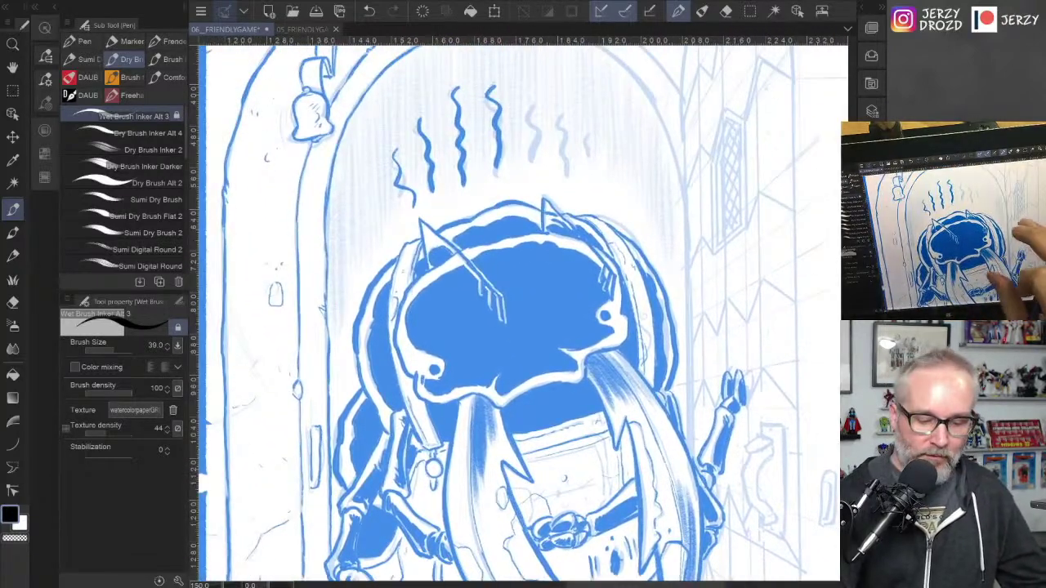
pyautogui.moveTo(653, 368)
pyautogui.mouseDown()
pyautogui.moveTo(658, 314)
pyautogui.moveTo(633, 392)
pyautogui.mouseUp()
pyautogui.moveTo(548, 155); pyautogui.dragTo(542, 225)
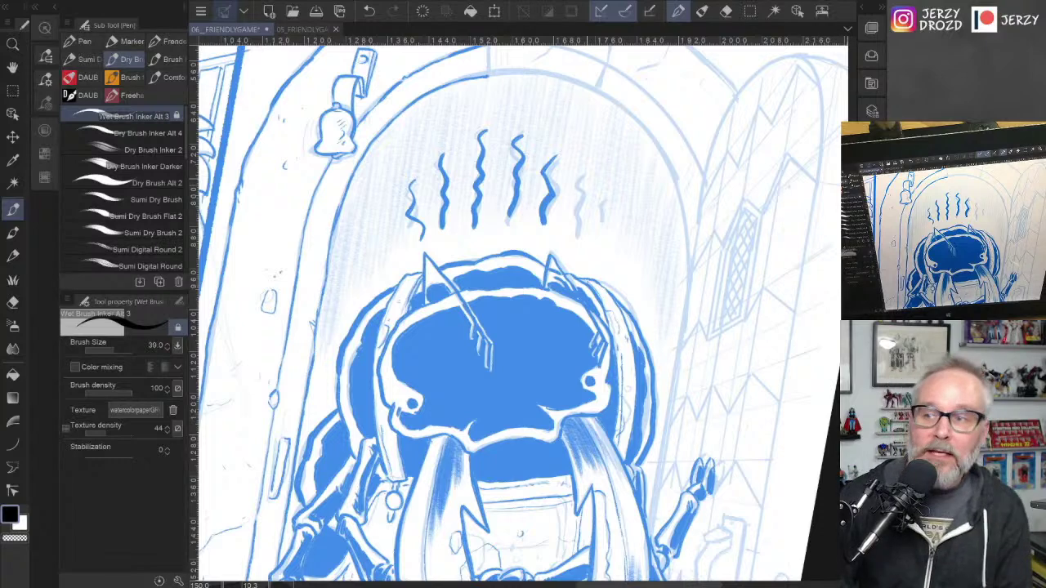
pyautogui.moveTo(578, 175); pyautogui.dragTo(572, 238)
pyautogui.moveTo(605, 189); pyautogui.dragTo(597, 229)
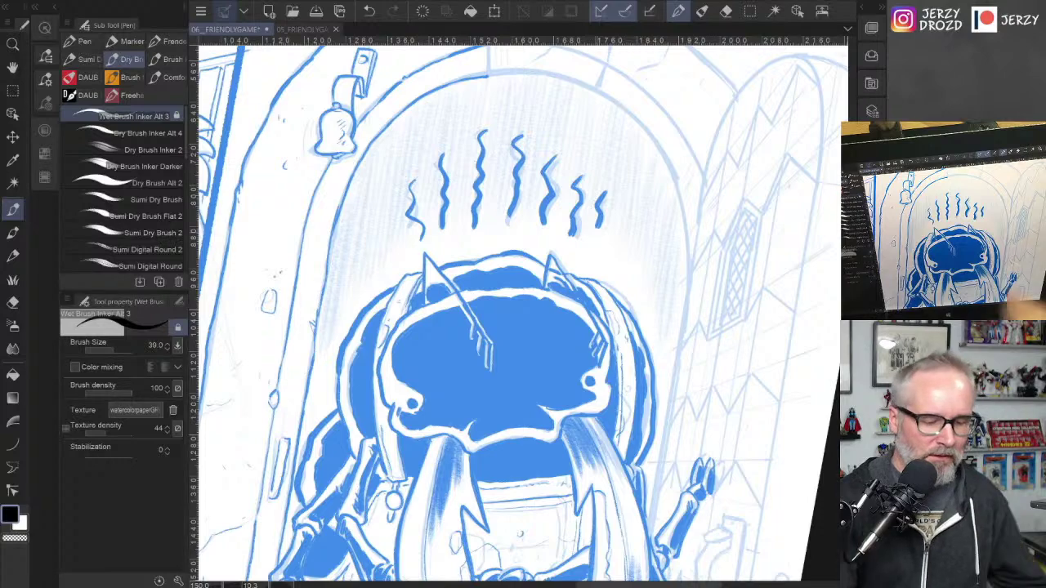
# Step: Ink the left edge of the arch's keystone and its lower band, redoing the first stroke and adding the crack line
pyautogui.moveTo(506, 184); pyautogui.dragTo(512, 393)
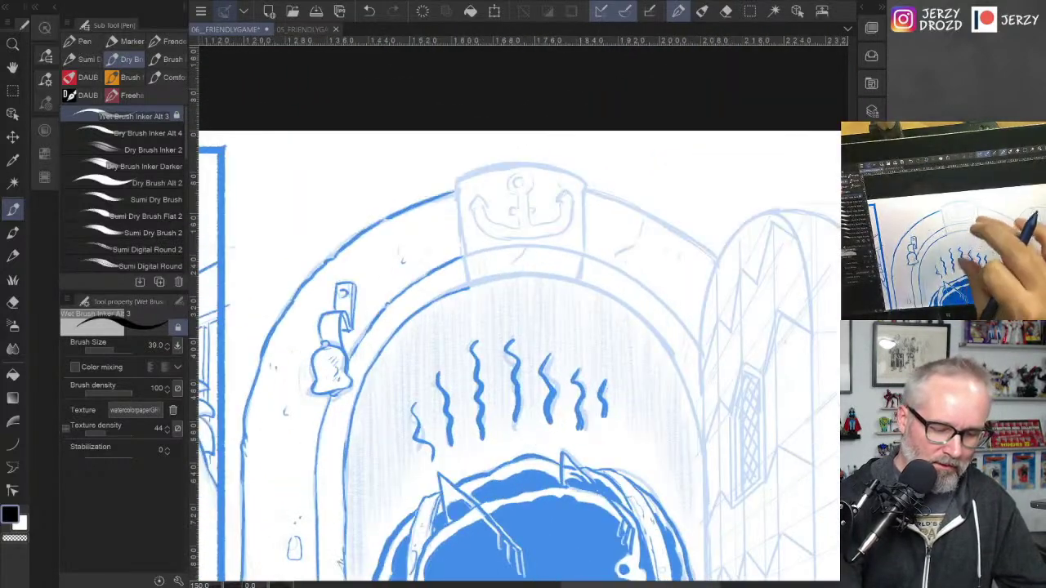
pyautogui.scroll(3, 523, 351)
pyautogui.moveTo(459, 169); pyautogui.dragTo(475, 307)
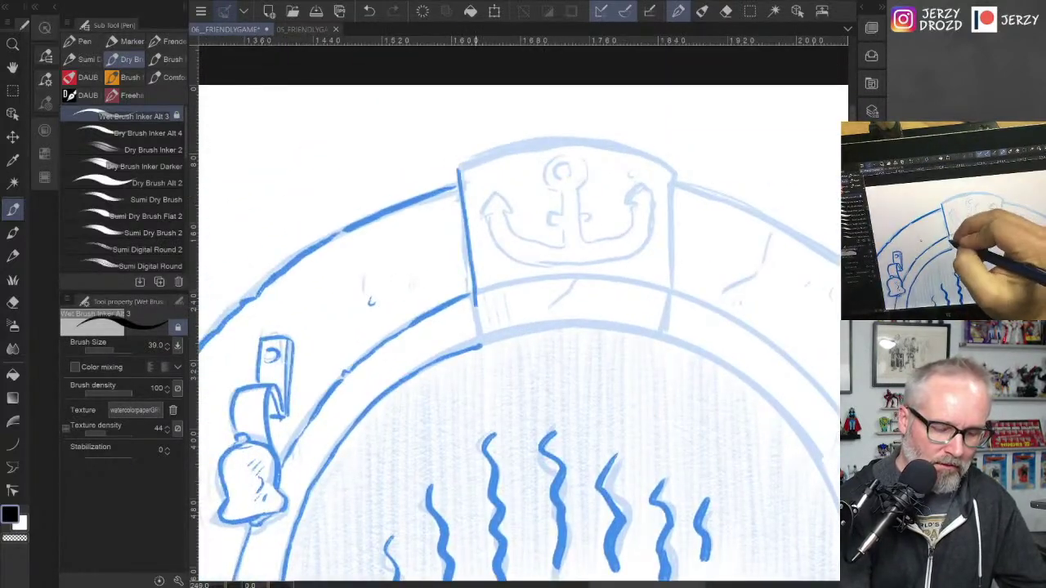
pyautogui.hotkey('ctrl', 'z')
pyautogui.hotkey('ctrl', 'z')
pyautogui.moveTo(456, 167)
pyautogui.mouseDown()
pyautogui.moveTo(485, 348)
pyautogui.moveTo(588, 332)
pyautogui.moveTo(658, 338)
pyautogui.mouseUp()
pyautogui.moveTo(672, 296); pyautogui.dragTo(662, 332)
pyautogui.moveTo(473, 294)
pyautogui.mouseDown()
pyautogui.moveTo(579, 281)
pyautogui.moveTo(530, 330)
pyautogui.mouseUp()
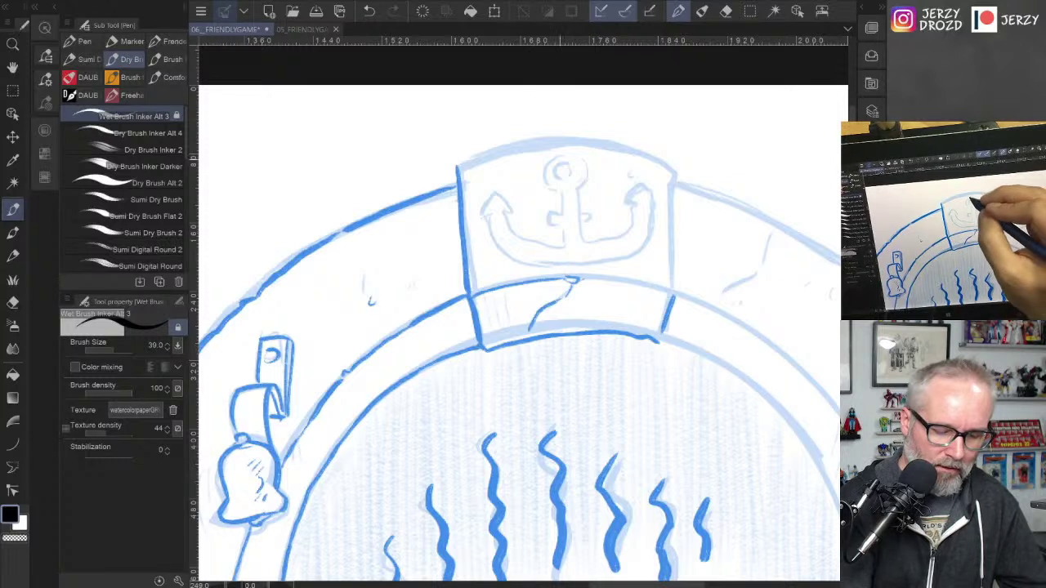
# Step: Ink the ring, upper shank and crossbar of the anchor emblem on the keystone
pyautogui.moveTo(562, 156)
pyautogui.mouseDown()
pyautogui.moveTo(546, 188)
pyautogui.moveTo(562, 179)
pyautogui.moveTo(564, 193)
pyautogui.mouseUp()
pyautogui.moveTo(563, 194)
pyautogui.mouseDown()
pyautogui.moveTo(550, 219)
pyautogui.moveTo(593, 219)
pyautogui.mouseUp()
pyautogui.moveTo(582, 169)
pyautogui.mouseDown()
pyautogui.moveTo(585, 189)
pyautogui.moveTo(575, 159)
pyautogui.mouseUp()
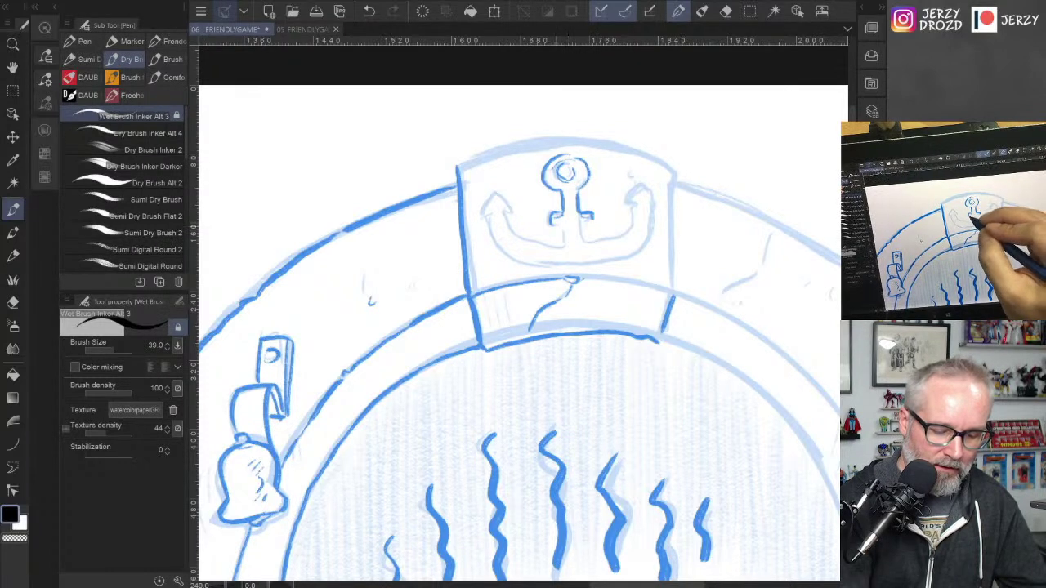
# Step: Ink the anchor's curved arms and pointed flukes, redrawing the lower curve until it runs across both sides
pyautogui.moveTo(563, 224)
pyautogui.mouseDown()
pyautogui.moveTo(559, 245)
pyautogui.moveTo(507, 219)
pyautogui.moveTo(495, 198)
pyautogui.moveTo(481, 219)
pyautogui.moveTo(504, 255)
pyautogui.mouseUp()
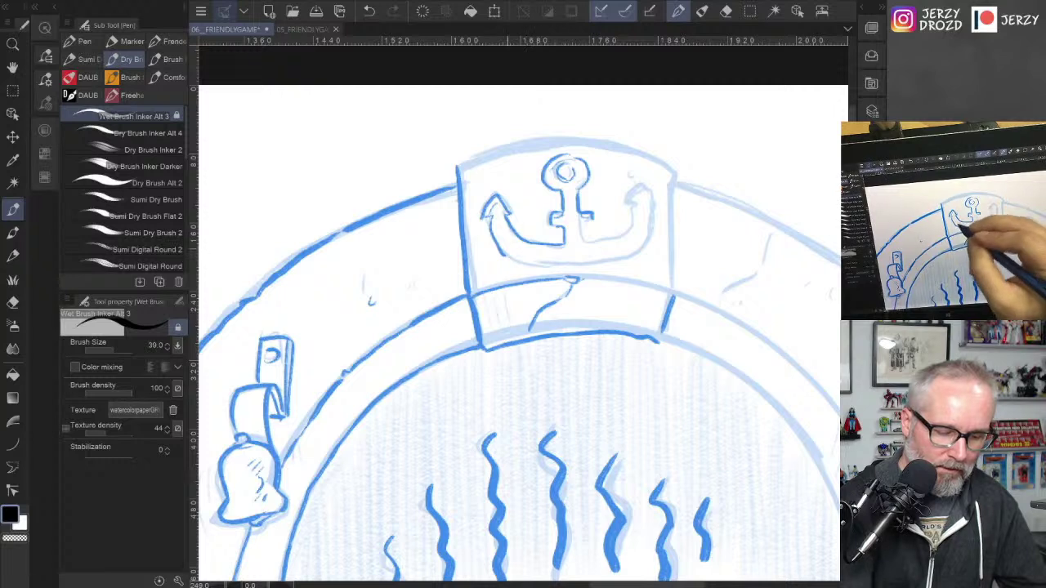
pyautogui.click(370, 10)
pyautogui.moveTo(490, 216)
pyautogui.mouseDown()
pyautogui.moveTo(507, 252)
pyautogui.moveTo(539, 270)
pyautogui.mouseUp()
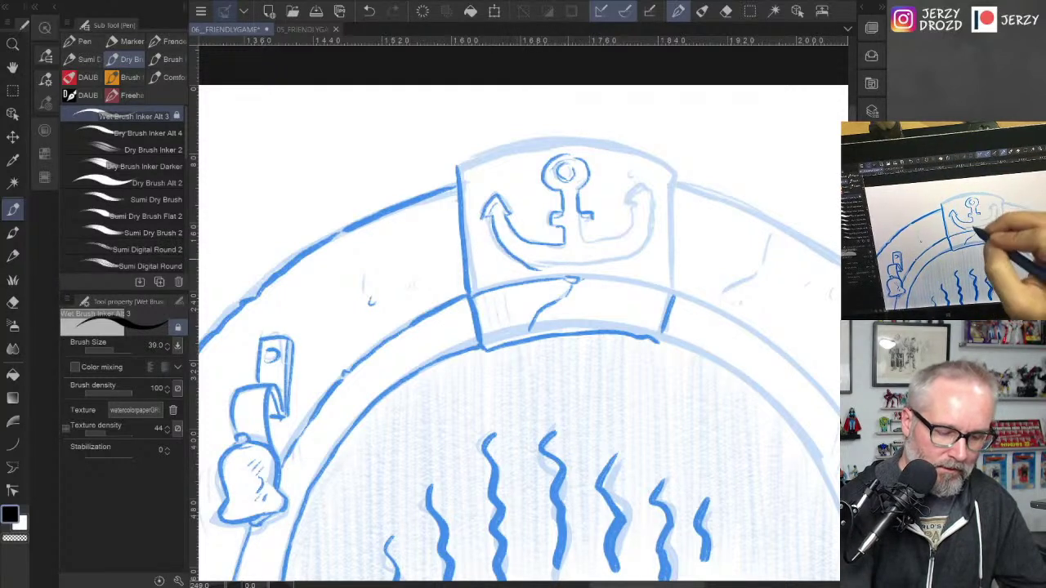
pyautogui.hotkey('ctrl', 'z')
pyautogui.moveTo(490, 215)
pyautogui.mouseDown()
pyautogui.moveTo(513, 255)
pyautogui.moveTo(607, 263)
pyautogui.mouseUp()
pyautogui.moveTo(580, 226)
pyautogui.mouseDown()
pyautogui.moveTo(594, 227)
pyautogui.moveTo(585, 241)
pyautogui.moveTo(634, 214)
pyautogui.moveTo(642, 188)
pyautogui.mouseUp()
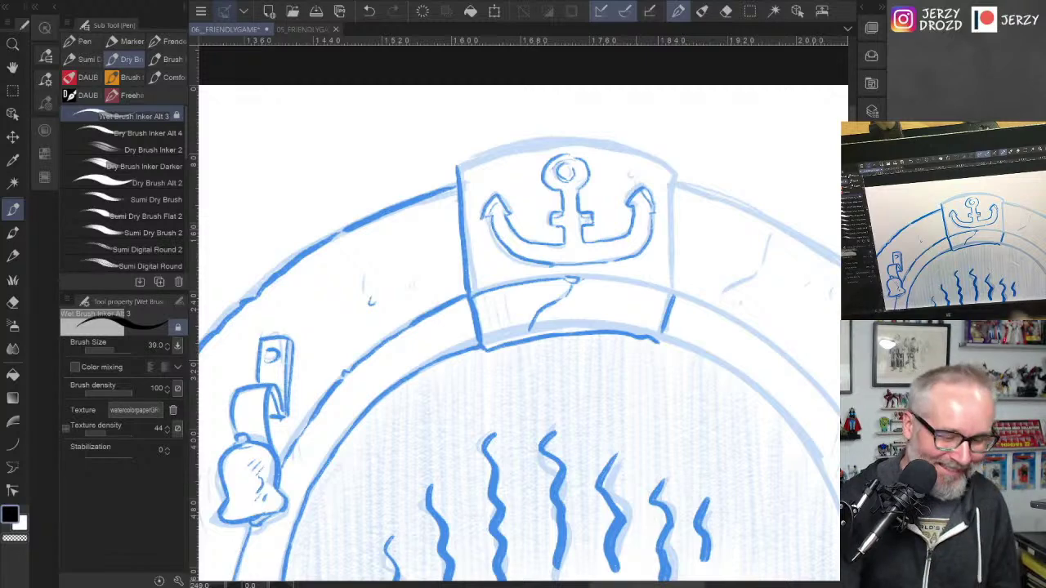
# Step: Ink the keystone's right edge, finish the line above its lower band and add short hatch marks in the band
pyautogui.moveTo(648, 387); pyautogui.dragTo(638, 438)
pyautogui.moveTo(663, 219); pyautogui.dragTo(661, 350)
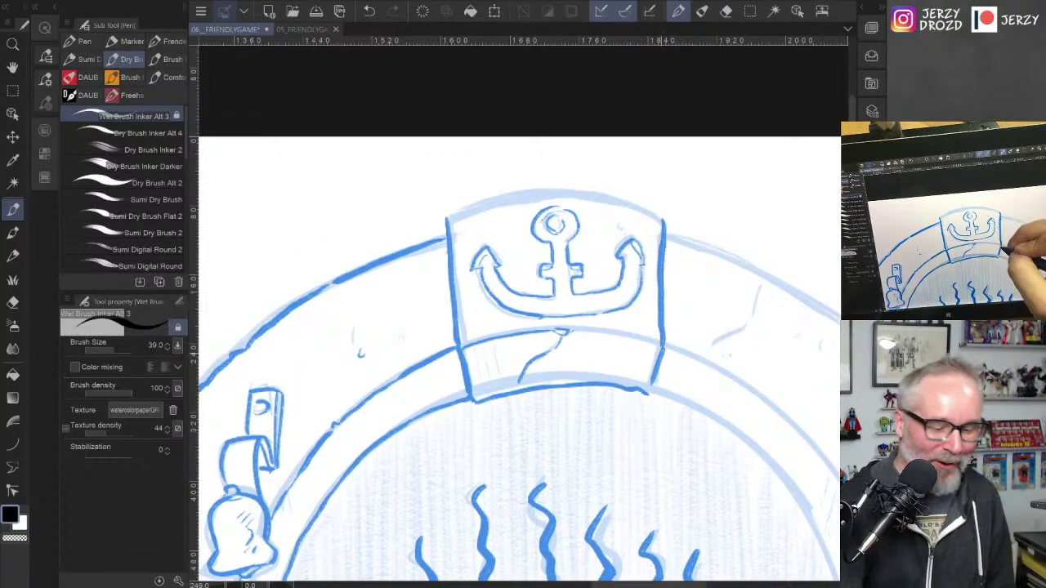
pyautogui.moveTo(575, 330)
pyautogui.mouseDown()
pyautogui.moveTo(627, 336)
pyautogui.moveTo(628, 358)
pyautogui.mouseUp()
pyautogui.moveTo(640, 340); pyautogui.dragTo(636, 357)
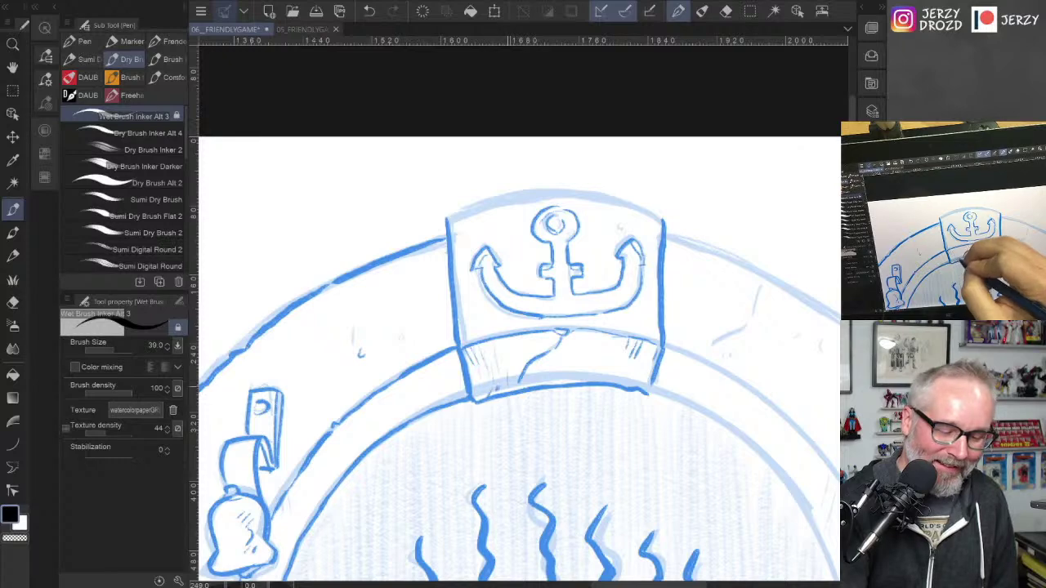
# Step: Ink the curved top edge of the anchor keystone
pyautogui.moveTo(447, 218); pyautogui.dragTo(553, 194)
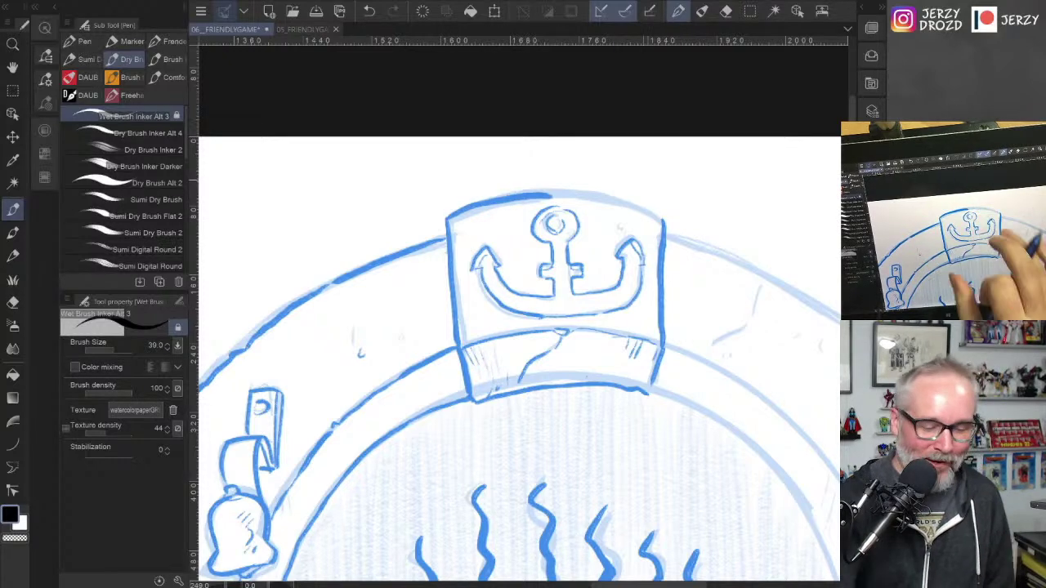
pyautogui.moveTo(663, 220)
pyautogui.mouseDown()
pyautogui.moveTo(510, 214)
pyautogui.moveTo(462, 242)
pyautogui.moveTo(407, 337)
pyautogui.moveTo(394, 398)
pyautogui.mouseUp()
pyautogui.hotkey('ctrl', 'z')
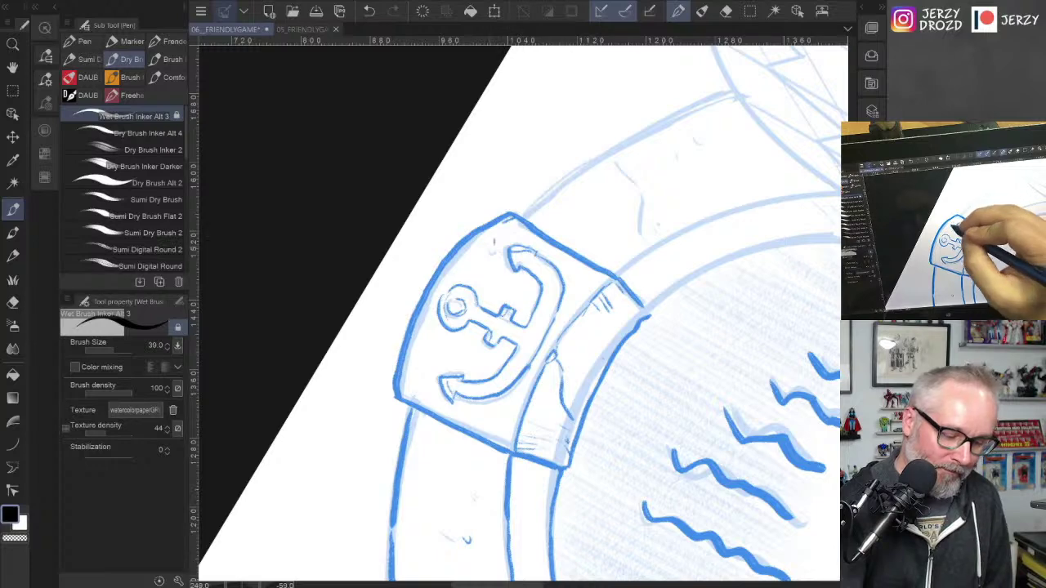
# Step: Ink the inner, middle and outer curves of the arch to the right of the keystone, plus the crack across the stone
pyautogui.moveTo(509, 214)
pyautogui.mouseDown()
pyautogui.moveTo(353, 278)
pyautogui.moveTo(387, 272)
pyautogui.moveTo(342, 378)
pyautogui.mouseUp()
pyautogui.moveTo(500, 414)
pyautogui.mouseDown()
pyautogui.moveTo(566, 334)
pyautogui.moveTo(637, 287)
pyautogui.moveTo(775, 250)
pyautogui.mouseUp()
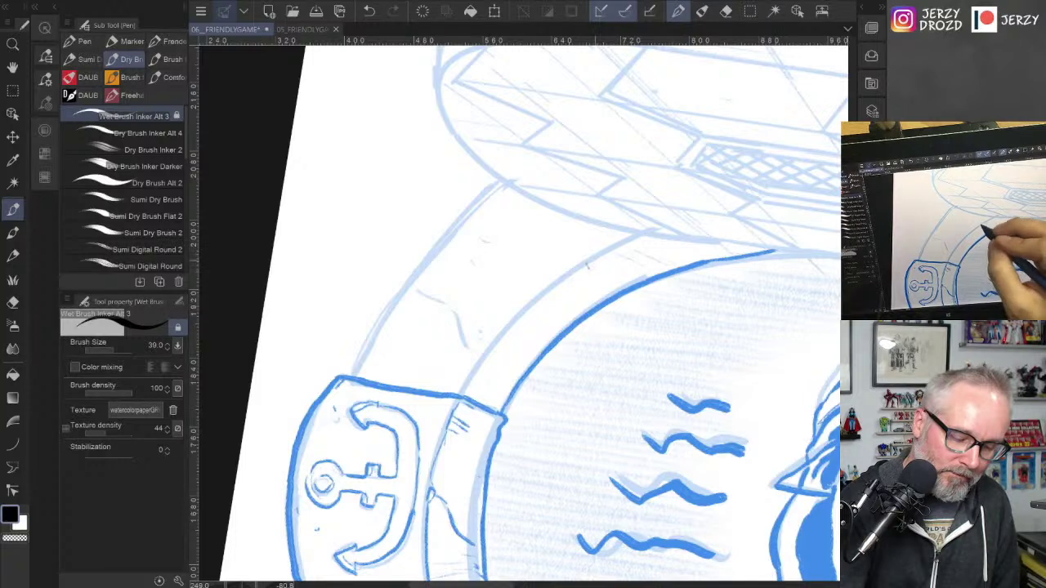
pyautogui.moveTo(588, 263); pyautogui.dragTo(472, 375)
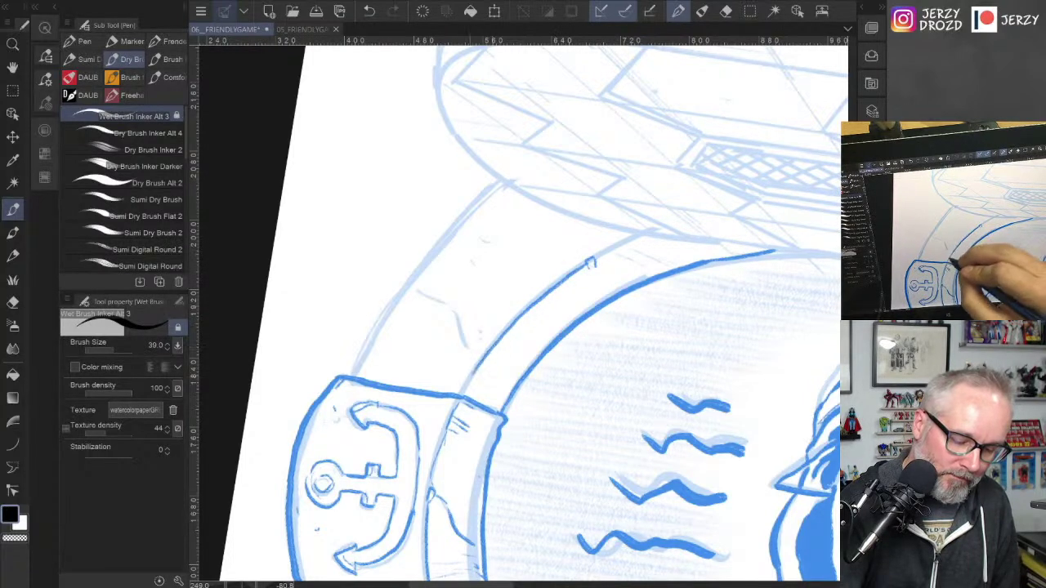
pyautogui.moveTo(594, 259); pyautogui.dragTo(644, 234)
pyautogui.moveTo(418, 290)
pyautogui.mouseDown()
pyautogui.moveTo(458, 327)
pyautogui.moveTo(472, 370)
pyautogui.mouseUp()
pyautogui.moveTo(353, 376)
pyautogui.mouseDown()
pyautogui.moveTo(400, 296)
pyautogui.moveTo(505, 181)
pyautogui.mouseUp()
pyautogui.moveTo(458, 315); pyautogui.dragTo(466, 360)
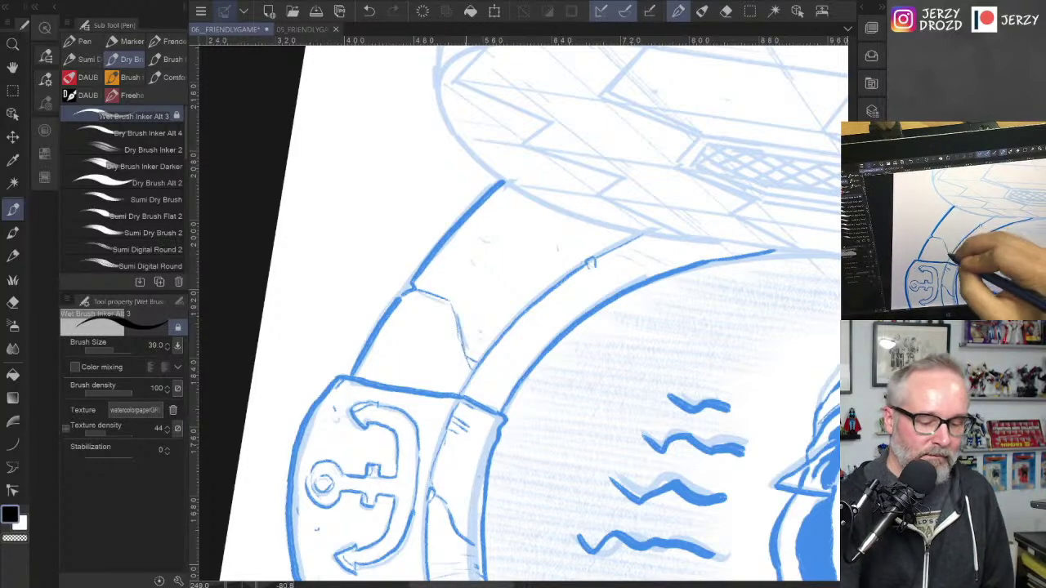
# Step: Ink the upper and end edges of the frame around the lattice window on the door with double lines
pyautogui.moveTo(793, 276); pyautogui.dragTo(782, 370)
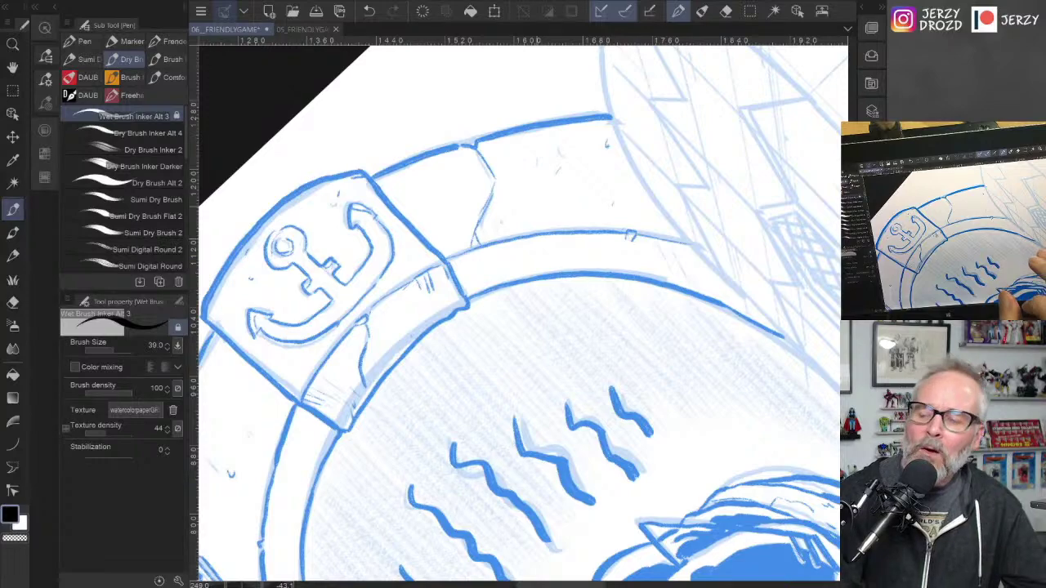
pyautogui.moveTo(784, 269); pyautogui.dragTo(728, 360)
pyautogui.moveTo(760, 413); pyautogui.dragTo(473, 322)
pyautogui.moveTo(481, 283)
pyautogui.mouseDown()
pyautogui.moveTo(543, 242)
pyautogui.moveTo(550, 278)
pyautogui.mouseUp()
pyautogui.hotkey('ctrl', 'z')
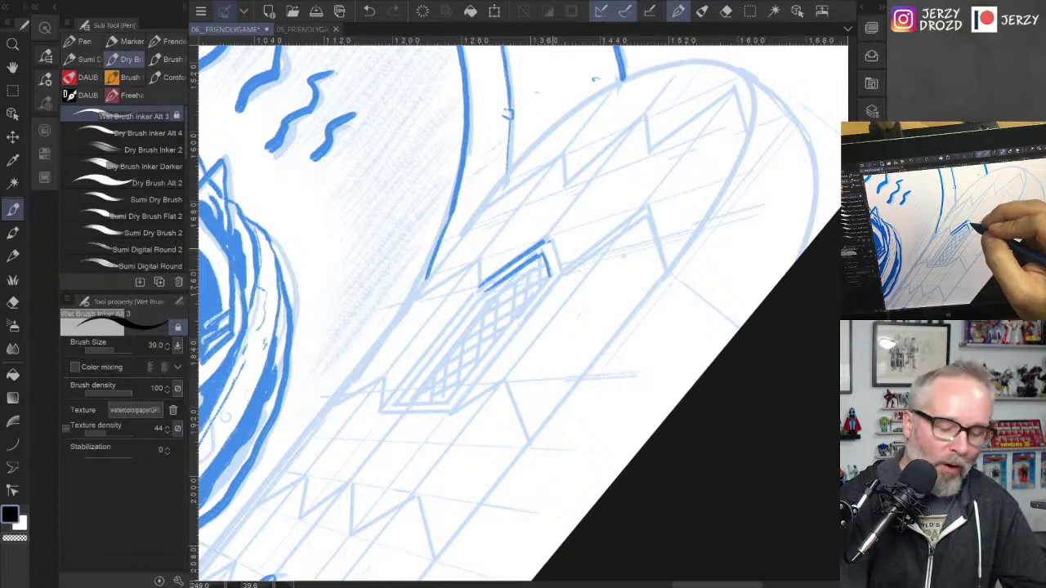
pyautogui.moveTo(552, 240); pyautogui.dragTo(560, 273)
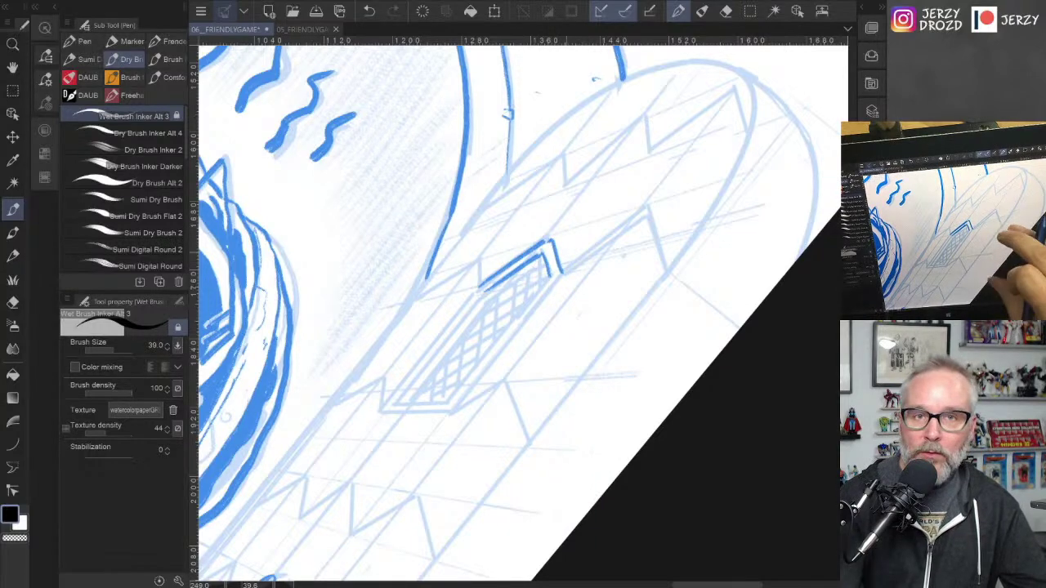
pyautogui.moveTo(392, 300); pyautogui.dragTo(527, 229)
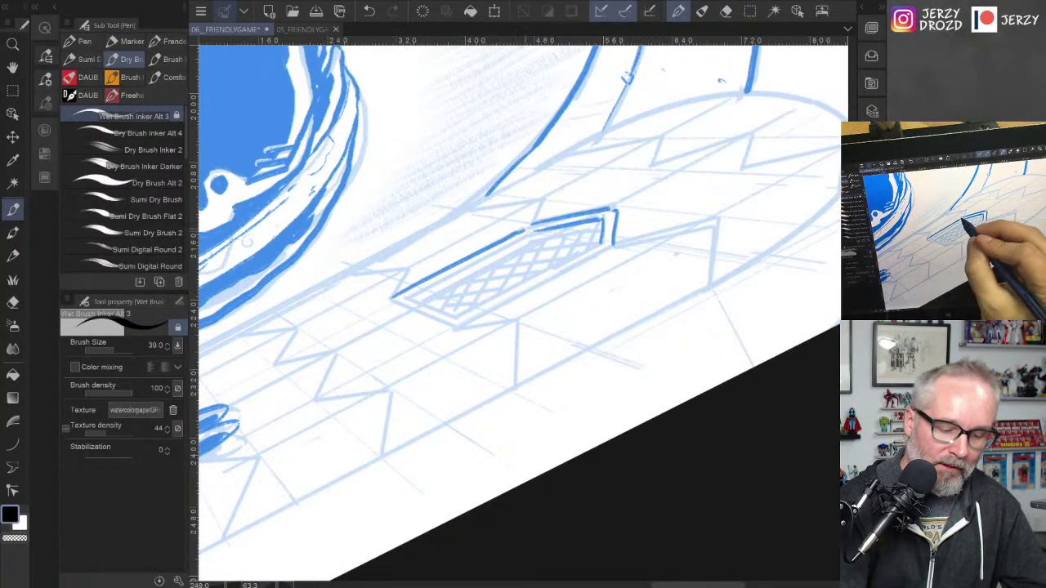
pyautogui.moveTo(409, 300); pyautogui.dragTo(541, 229)
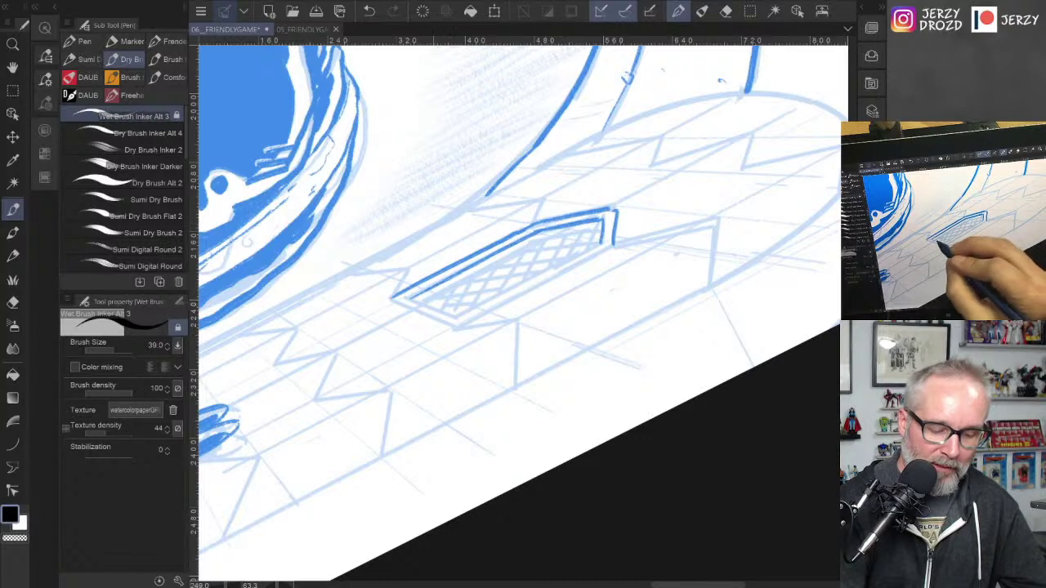
# Step: Ink the inner line along the lattice window's long edge, redrawing its short angled section
pyautogui.moveTo(427, 309)
pyautogui.mouseDown()
pyautogui.moveTo(534, 245)
pyautogui.moveTo(601, 232)
pyautogui.mouseUp()
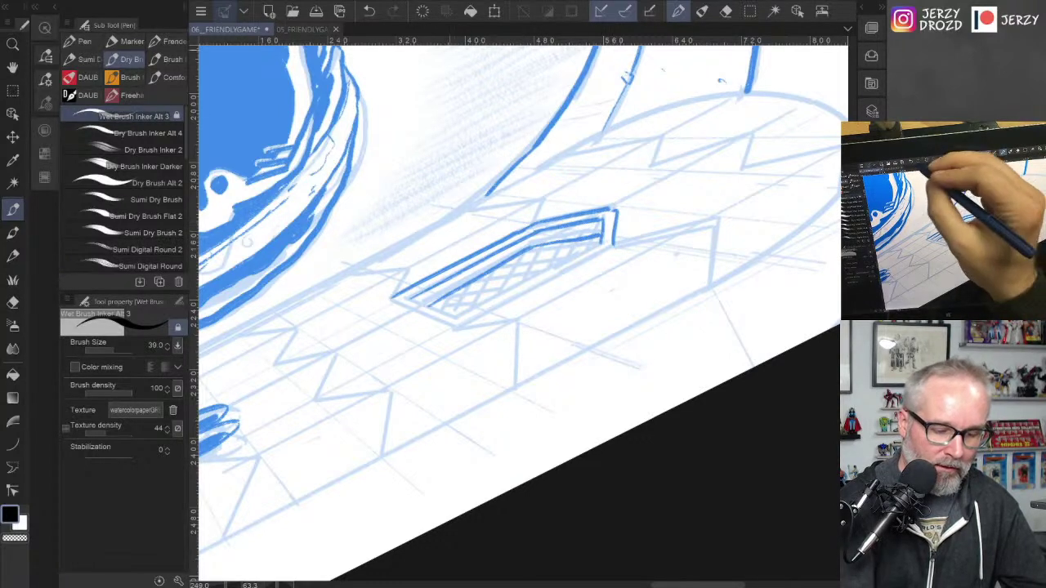
pyautogui.hotkey('ctrl', 'z')
pyautogui.moveTo(533, 247); pyautogui.dragTo(602, 233)
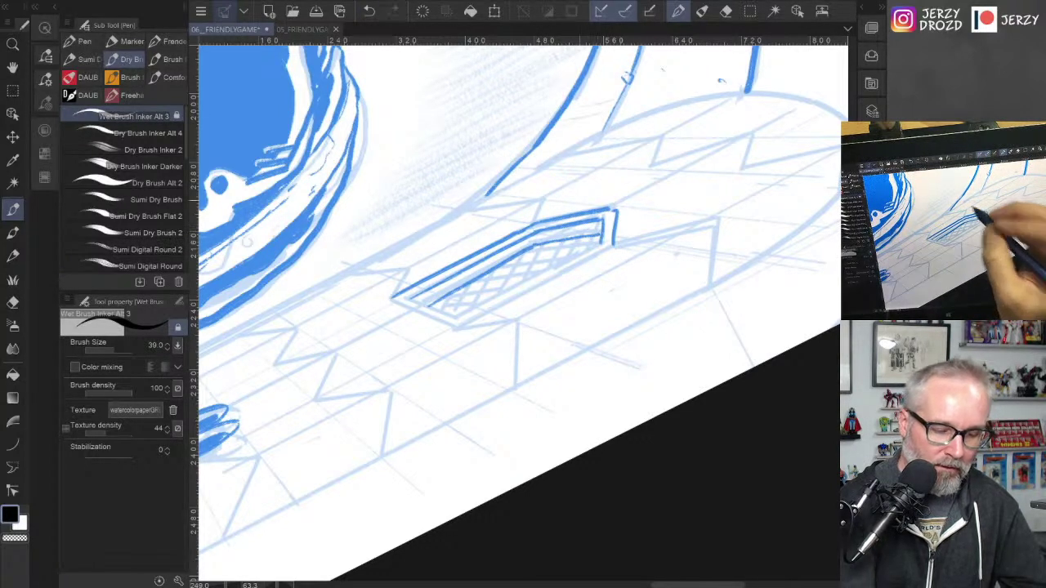
pyautogui.hotkey('ctrl', 'z')
pyautogui.moveTo(533, 246); pyautogui.dragTo(601, 234)
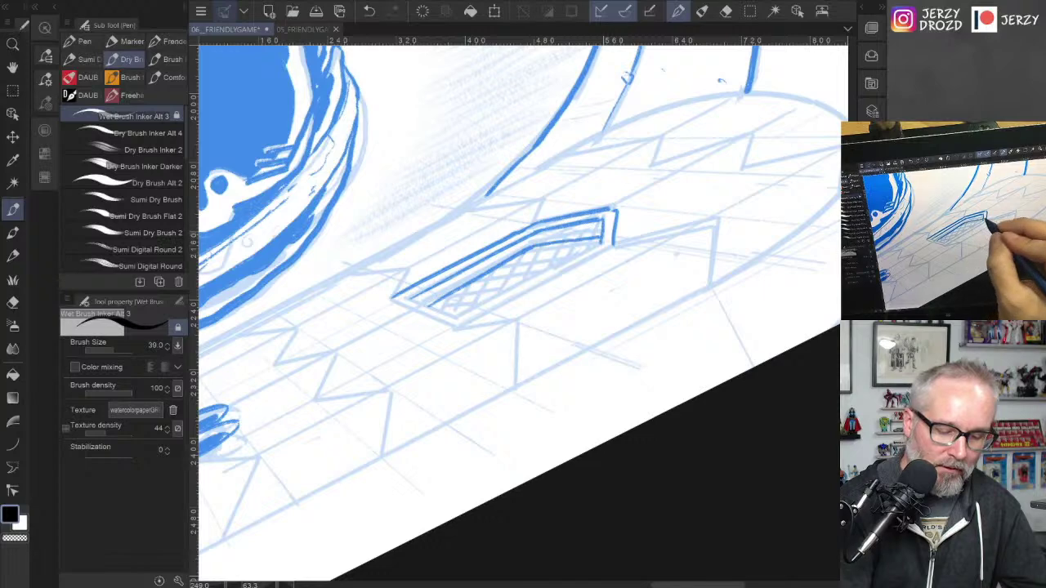
pyautogui.hotkey('ctrl', 'z')
pyautogui.moveTo(533, 247); pyautogui.dragTo(602, 234)
# Step: Ink the remaining sides of the lattice window's frame, closing its outer and inner outlines
pyautogui.moveTo(719, 221); pyautogui.dragTo(747, 322)
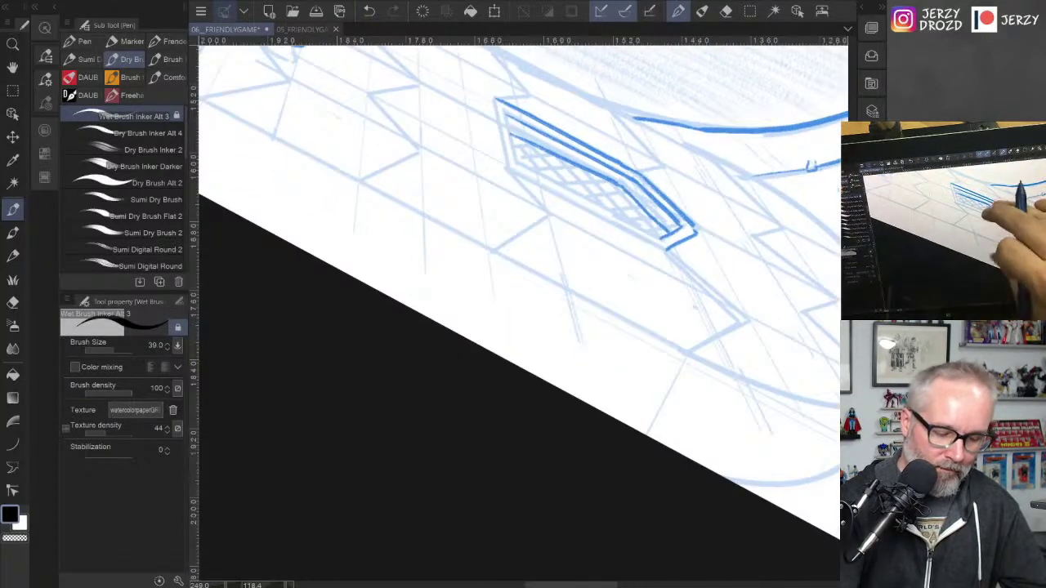
pyautogui.moveTo(695, 237); pyautogui.dragTo(482, 494)
pyautogui.moveTo(402, 319); pyautogui.dragTo(432, 266)
pyautogui.moveTo(483, 498); pyautogui.dragTo(555, 252)
pyautogui.moveTo(432, 399); pyautogui.dragTo(552, 294)
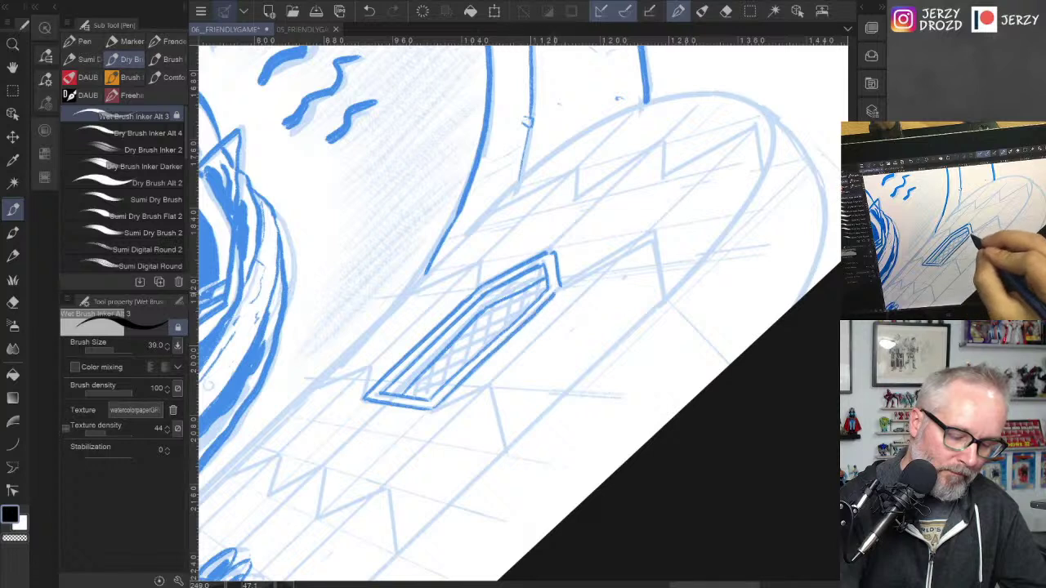
# Step: Fill the door's window opening with a lattice of short crossing ink lines
pyautogui.moveTo(433, 367); pyautogui.dragTo(426, 396)
pyautogui.moveTo(449, 350); pyautogui.dragTo(441, 384)
pyautogui.moveTo(465, 333); pyautogui.dragTo(457, 372)
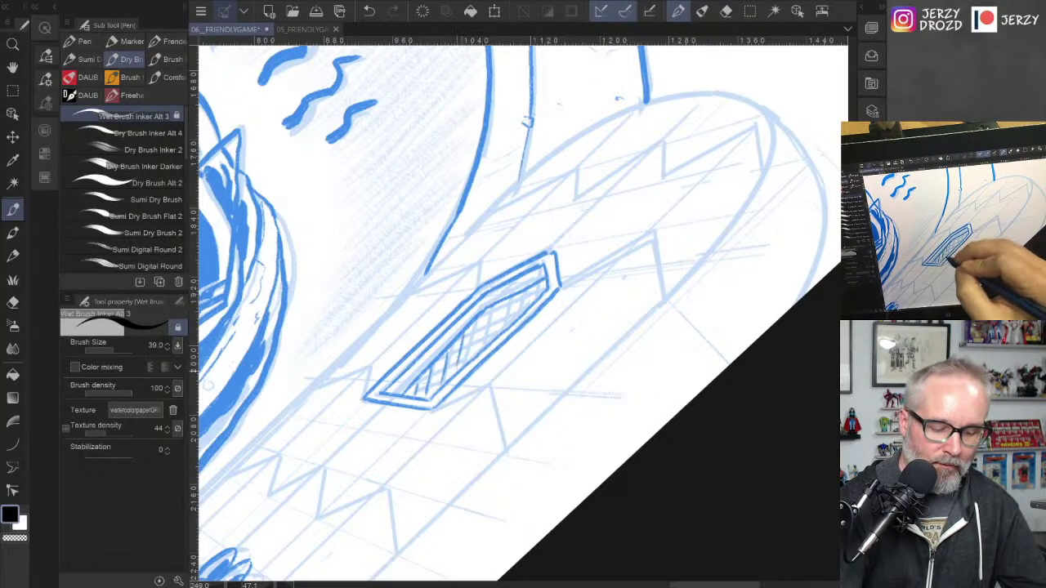
pyautogui.moveTo(481, 315)
pyautogui.mouseDown()
pyautogui.moveTo(473, 354)
pyautogui.moveTo(485, 345)
pyautogui.mouseUp()
pyautogui.moveTo(509, 301); pyautogui.dragTo(504, 327)
pyautogui.moveTo(526, 291); pyautogui.dragTo(520, 314)
pyautogui.moveTo(540, 285); pyautogui.dragTo(525, 297)
pyautogui.moveTo(523, 296)
pyautogui.mouseDown()
pyautogui.moveTo(479, 317)
pyautogui.moveTo(507, 318)
pyautogui.mouseUp()
pyautogui.moveTo(500, 321)
pyautogui.mouseDown()
pyautogui.moveTo(461, 335)
pyautogui.moveTo(490, 337)
pyautogui.mouseUp()
pyautogui.moveTo(487, 335)
pyautogui.mouseDown()
pyautogui.moveTo(442, 357)
pyautogui.moveTo(446, 366)
pyautogui.mouseUp()
pyautogui.moveTo(444, 362); pyautogui.dragTo(410, 390)
pyautogui.moveTo(457, 371); pyautogui.dragTo(425, 386)
# Step: Ink the door's curved back edge from the arch opening past the outer arch line
pyautogui.moveTo(719, 425); pyautogui.dragTo(709, 479)
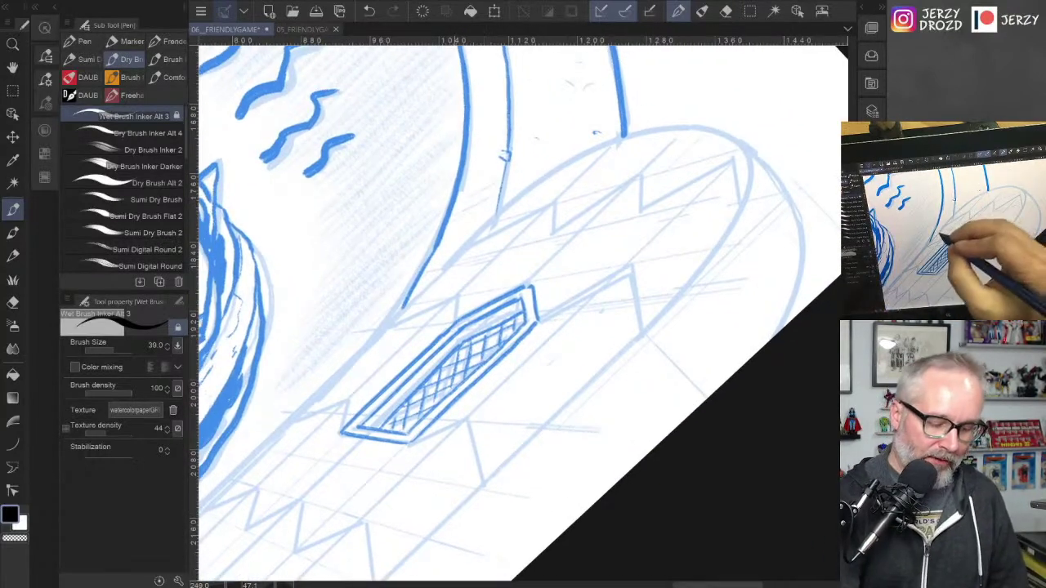
pyautogui.moveTo(455, 258); pyautogui.dragTo(388, 326)
pyautogui.moveTo(454, 259)
pyautogui.mouseDown()
pyautogui.moveTo(495, 216)
pyautogui.moveTo(623, 137)
pyautogui.mouseUp()
pyautogui.moveTo(546, 175)
pyautogui.mouseDown()
pyautogui.moveTo(624, 138)
pyautogui.moveTo(519, 183)
pyautogui.moveTo(572, 139)
pyautogui.mouseUp()
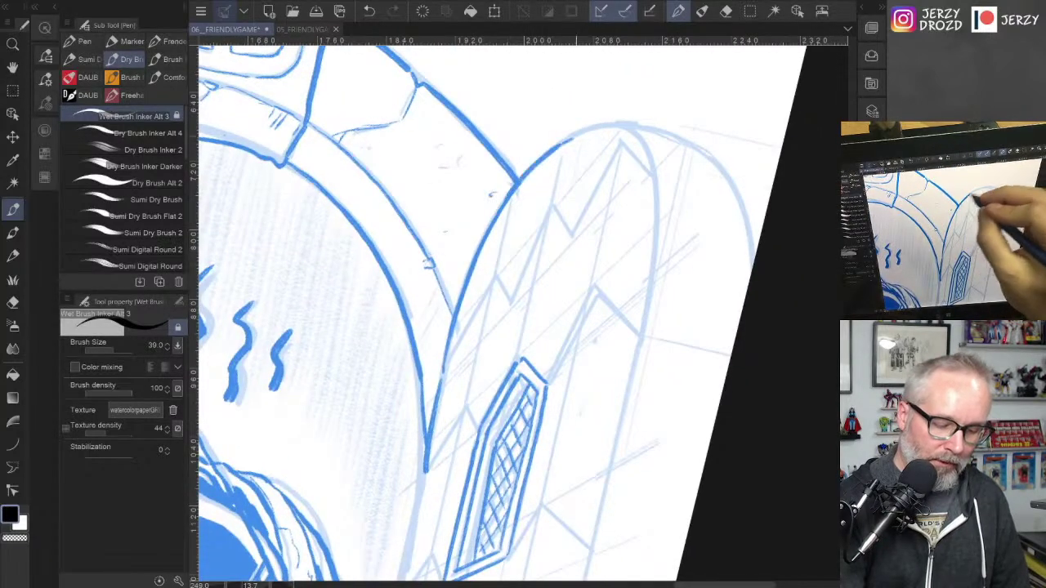
pyautogui.moveTo(467, 275)
pyautogui.mouseDown()
pyautogui.moveTo(497, 211)
pyautogui.moveTo(544, 154)
pyautogui.moveTo(591, 129)
pyautogui.moveTo(496, 215)
pyautogui.mouseUp()
pyautogui.press('-')
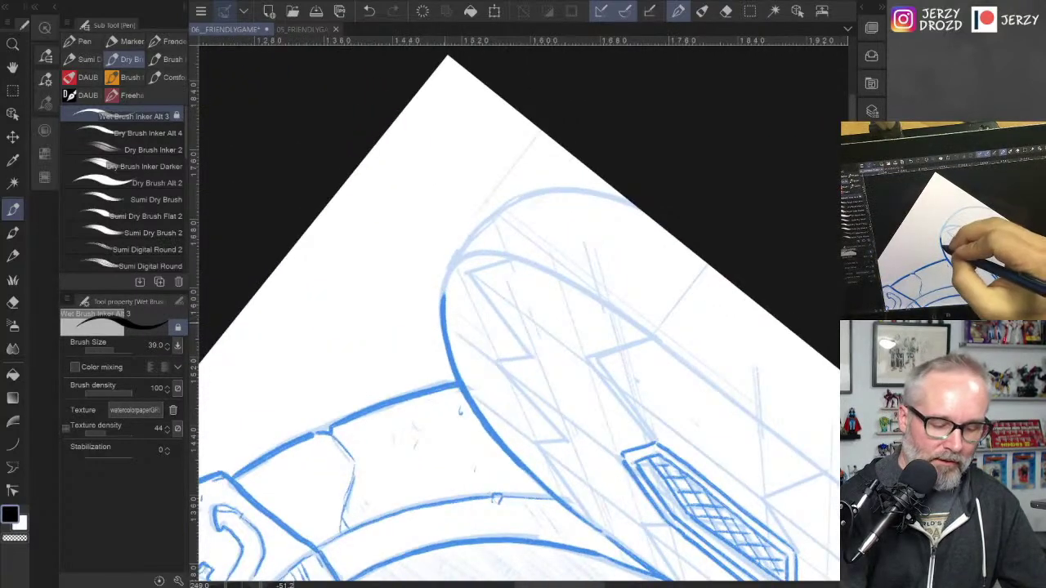
# Step: Ink the outer curve of the door's rounded top up to the page edge
pyautogui.moveTo(440, 317)
pyautogui.mouseDown()
pyautogui.moveTo(455, 257)
pyautogui.moveTo(521, 198)
pyautogui.mouseUp()
pyautogui.moveTo(621, 286); pyautogui.dragTo(523, 278)
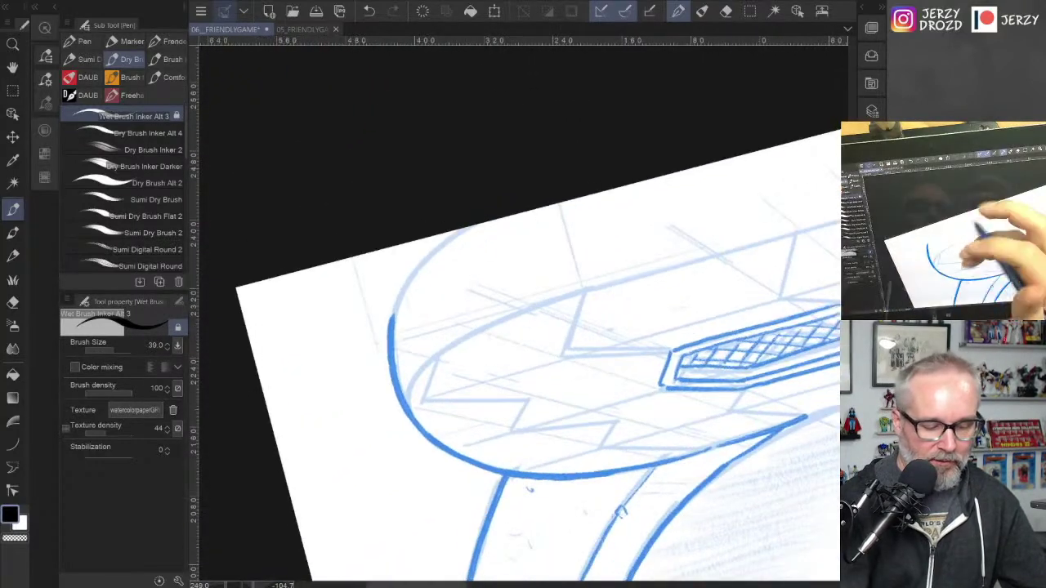
pyautogui.moveTo(394, 321); pyautogui.dragTo(467, 226)
pyautogui.moveTo(736, 409); pyautogui.dragTo(695, 341)
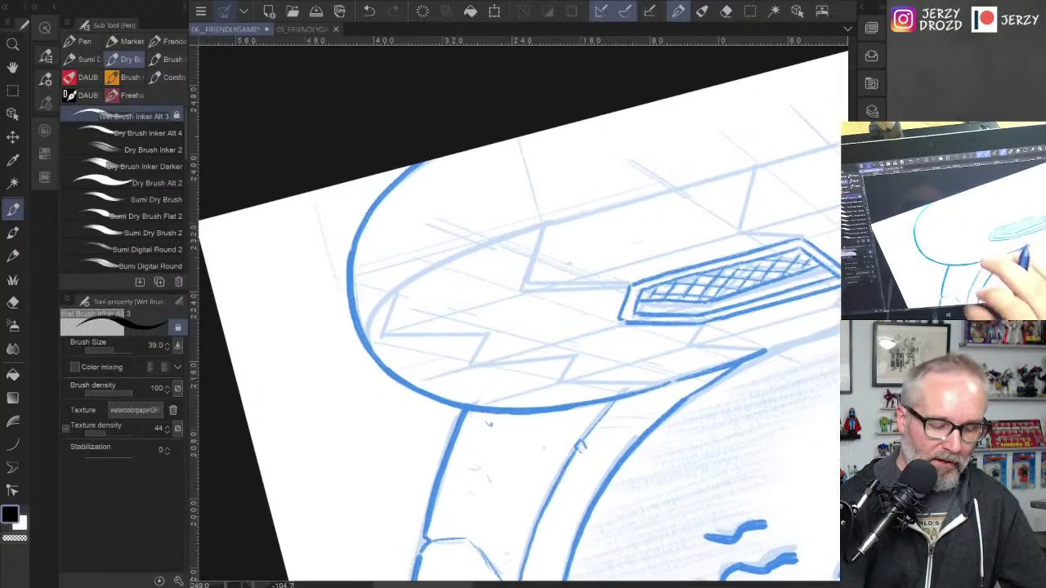
# Step: Ink the inner curve of the door's rounded top that separates its face from its thickness, replacing the first short stroke
pyautogui.moveTo(370, 348); pyautogui.dragTo(398, 286)
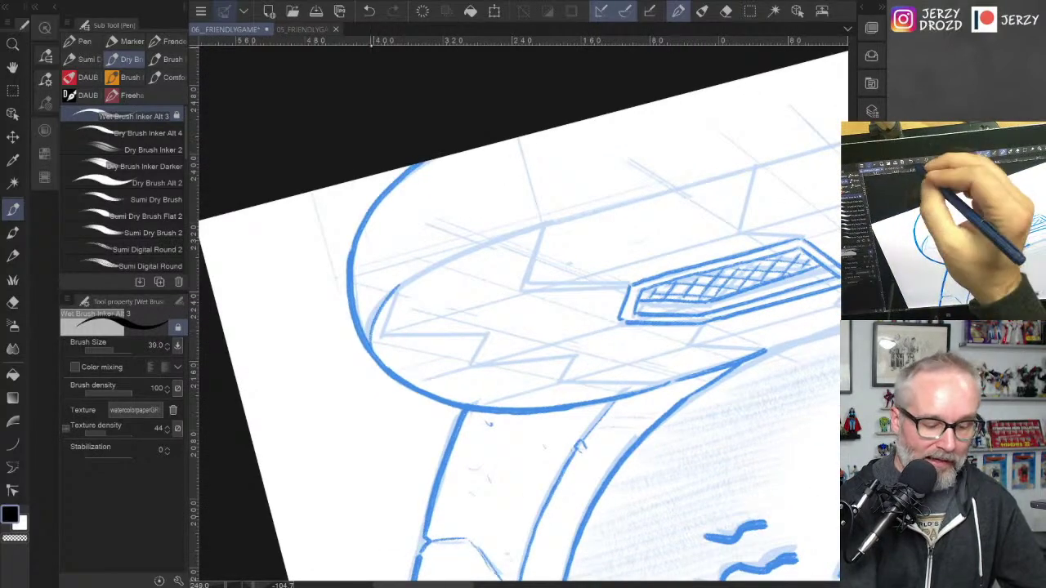
pyautogui.click(369, 12)
pyautogui.moveTo(371, 345)
pyautogui.mouseDown()
pyautogui.moveTo(396, 294)
pyautogui.moveTo(543, 226)
pyautogui.mouseUp()
pyautogui.moveTo(720, 282)
pyautogui.mouseDown()
pyautogui.moveTo(620, 321)
pyautogui.moveTo(590, 321)
pyautogui.moveTo(560, 363)
pyautogui.mouseUp()
# Step: Ink the door's long front edge onward from the rounded top, redrawing the stroke along the sketch line
pyautogui.moveTo(377, 374); pyautogui.dragTo(553, 242)
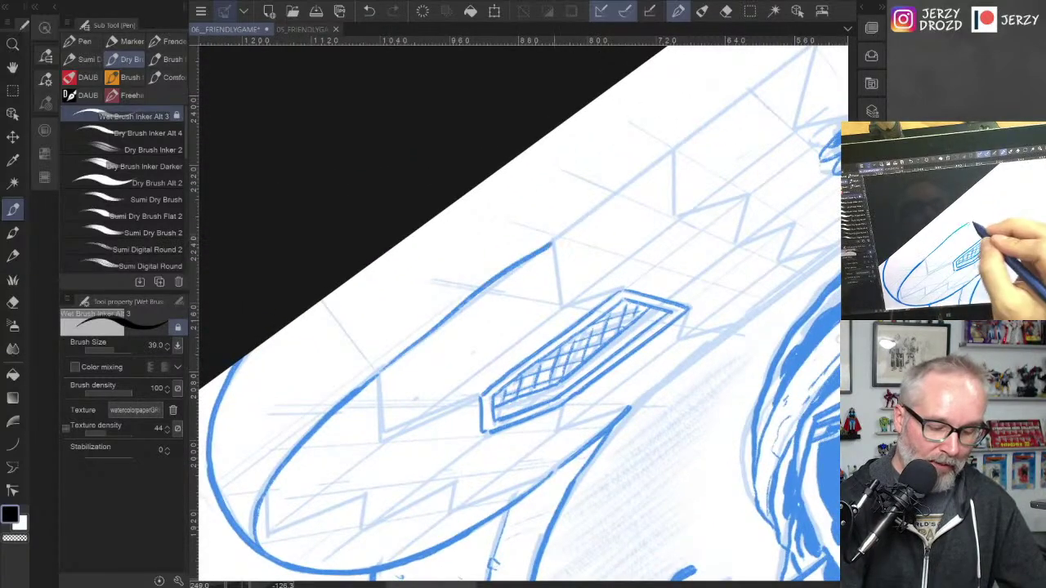
pyautogui.hotkey('ctrl', 'z')
pyautogui.moveTo(390, 365)
pyautogui.mouseDown()
pyautogui.moveTo(675, 149)
pyautogui.moveTo(464, 326)
pyautogui.moveTo(479, 306)
pyautogui.mouseUp()
pyautogui.hotkey('ctrl', 'z')
pyautogui.moveTo(332, 419)
pyautogui.mouseDown()
pyautogui.moveTo(732, 114)
pyautogui.moveTo(566, 236)
pyautogui.mouseUp()
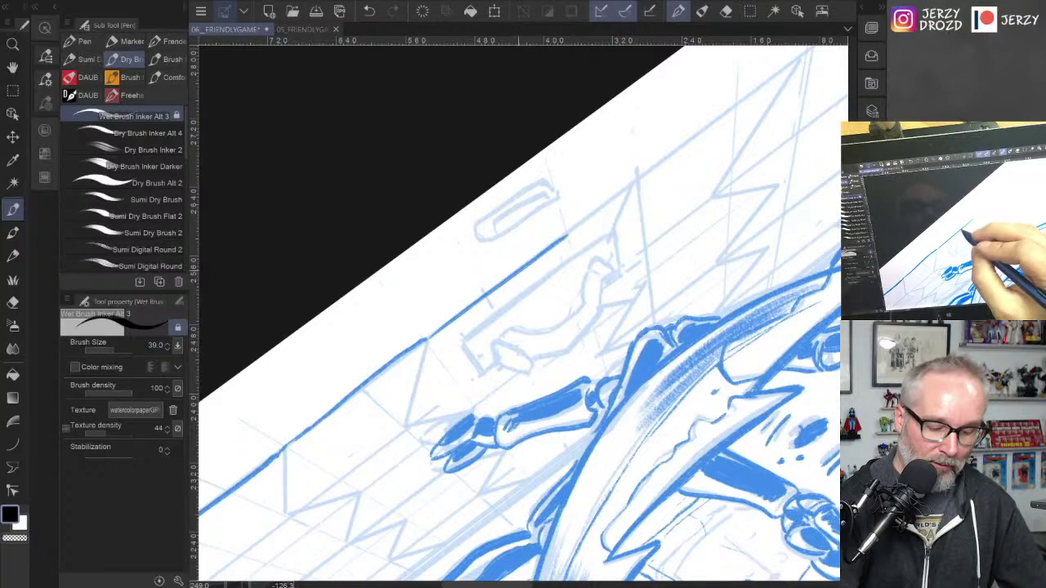
# Step: Extend the door's front edge past the handle and ink the narrow latch plate on the door's thickness
pyautogui.moveTo(523, 265); pyautogui.dragTo(627, 188)
pyautogui.moveTo(475, 239)
pyautogui.mouseDown()
pyautogui.moveTo(554, 193)
pyautogui.moveTo(544, 174)
pyautogui.moveTo(552, 184)
pyautogui.moveTo(444, 250)
pyautogui.mouseUp()
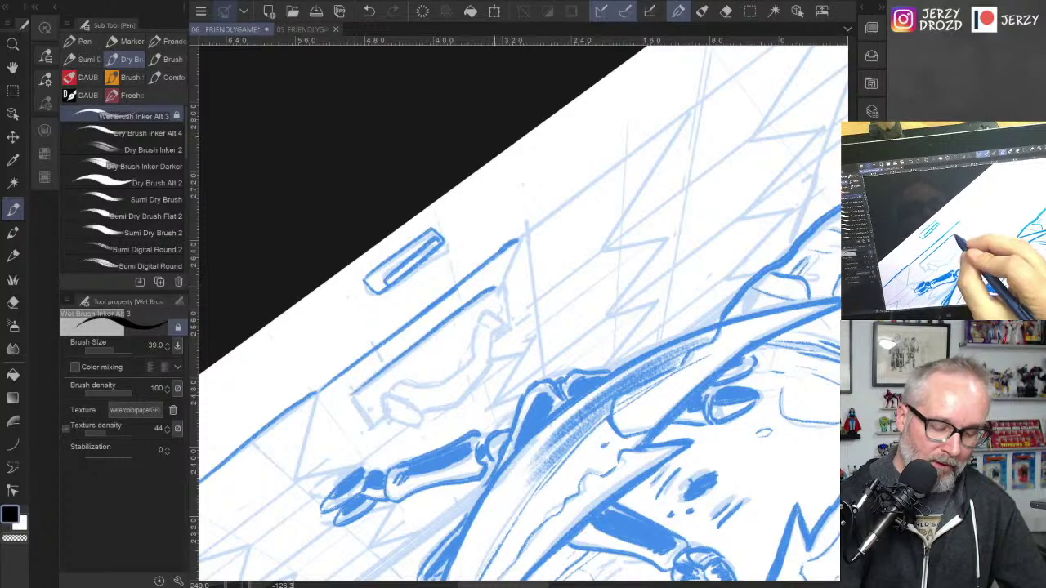
pyautogui.moveTo(523, 327); pyautogui.dragTo(611, 165)
pyautogui.click(370, 11)
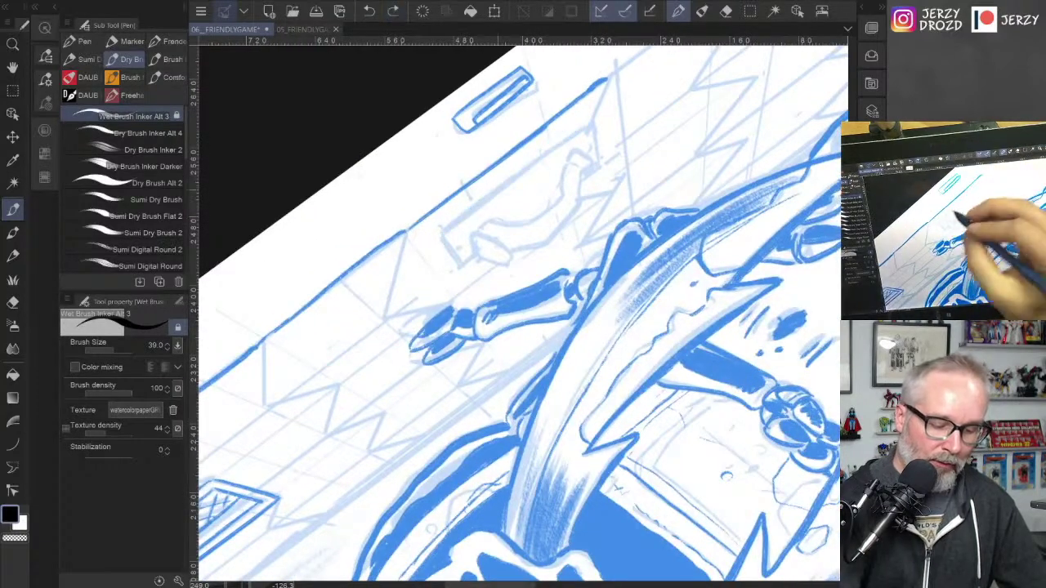
# Step: Ink the door's curved handle and the rectangular plate behind it
pyautogui.moveTo(441, 233)
pyautogui.mouseDown()
pyautogui.moveTo(587, 123)
pyautogui.moveTo(464, 268)
pyautogui.mouseUp()
pyautogui.moveTo(587, 125)
pyautogui.mouseDown()
pyautogui.moveTo(587, 172)
pyautogui.moveTo(567, 160)
pyautogui.moveTo(562, 203)
pyautogui.moveTo(485, 219)
pyautogui.moveTo(511, 249)
pyautogui.moveTo(474, 245)
pyautogui.moveTo(510, 258)
pyautogui.moveTo(559, 233)
pyautogui.moveTo(581, 171)
pyautogui.moveTo(572, 183)
pyautogui.mouseUp()
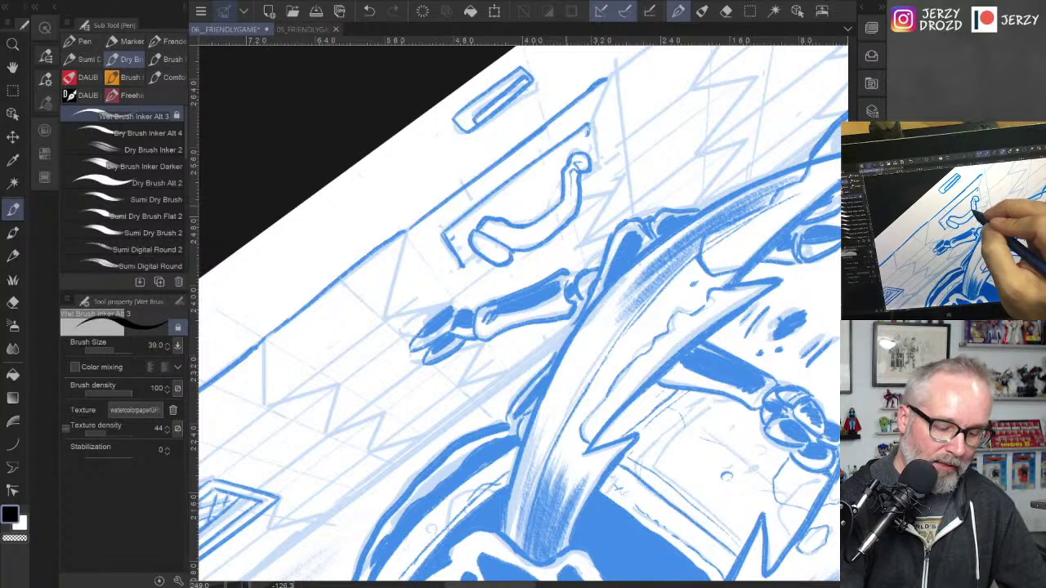
pyautogui.moveTo(495, 230); pyautogui.dragTo(523, 239)
pyautogui.moveTo(463, 266); pyautogui.dragTo(478, 256)
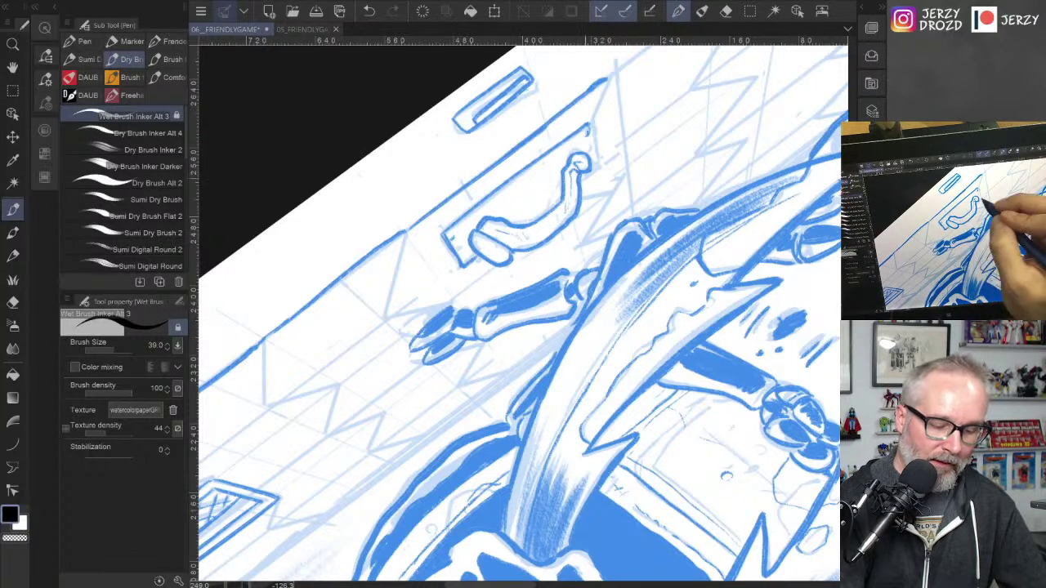
pyautogui.moveTo(584, 180); pyautogui.dragTo(599, 169)
pyautogui.moveTo(588, 126); pyautogui.dragTo(599, 164)
# Step: Hide the brush panels and ink the rest of the door's front edge to its bottom corner, redrawing the failed strokes
pyautogui.moveTo(621, 327); pyautogui.dragTo(525, 420)
pyautogui.moveTo(572, 310); pyautogui.dragTo(474, 407)
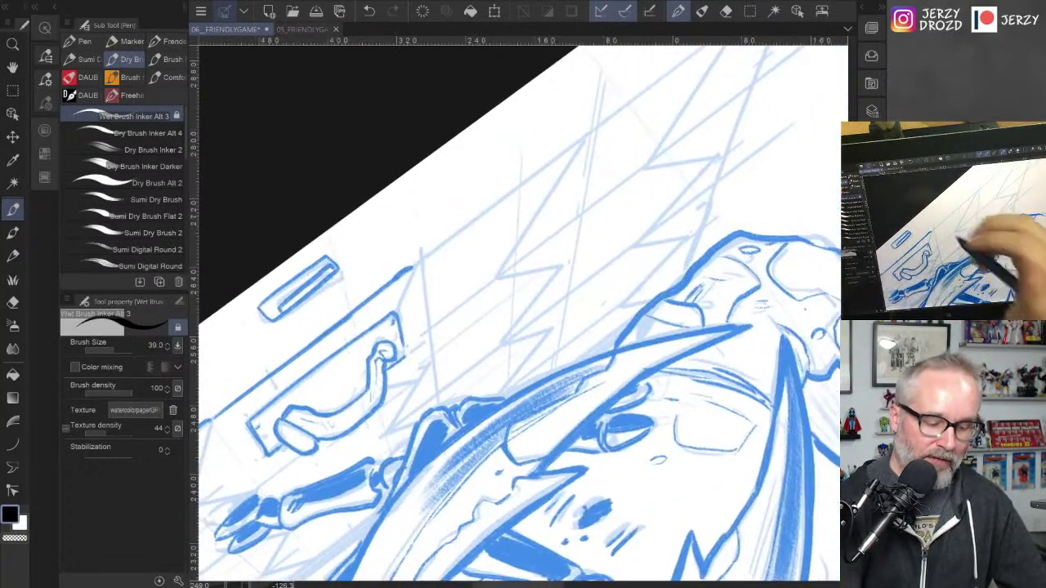
pyautogui.moveTo(409, 269); pyautogui.dragTo(556, 153)
pyautogui.moveTo(572, 311); pyautogui.dragTo(461, 407)
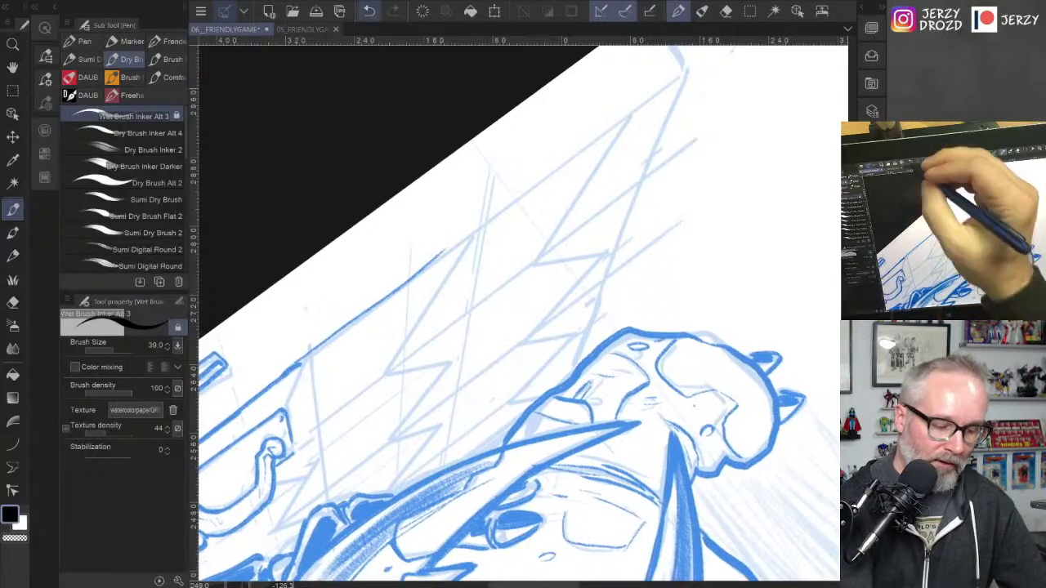
pyautogui.click(369, 10)
pyautogui.click(45, 56)
pyautogui.moveTo(232, 365); pyautogui.dragTo(444, 215)
pyautogui.click(275, 11)
pyautogui.moveTo(490, 368)
pyautogui.mouseDown()
pyautogui.moveTo(646, 288)
pyautogui.moveTo(653, 315)
pyautogui.moveTo(580, 390)
pyautogui.mouseUp()
pyautogui.moveTo(474, 246); pyautogui.dragTo(780, 138)
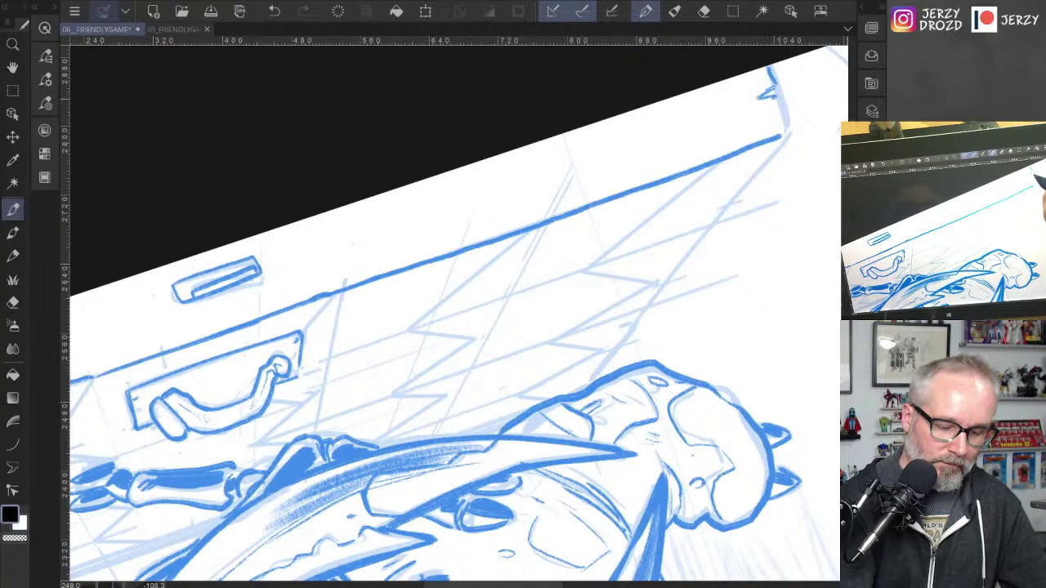
# Step: Add short hatch marks at the bottom end of the door's thickness and ink the bottom edge of its face
pyautogui.moveTo(772, 86)
pyautogui.mouseDown()
pyautogui.moveTo(784, 119)
pyautogui.moveTo(734, 129)
pyautogui.mouseUp()
pyautogui.moveTo(773, 103); pyautogui.dragTo(733, 121)
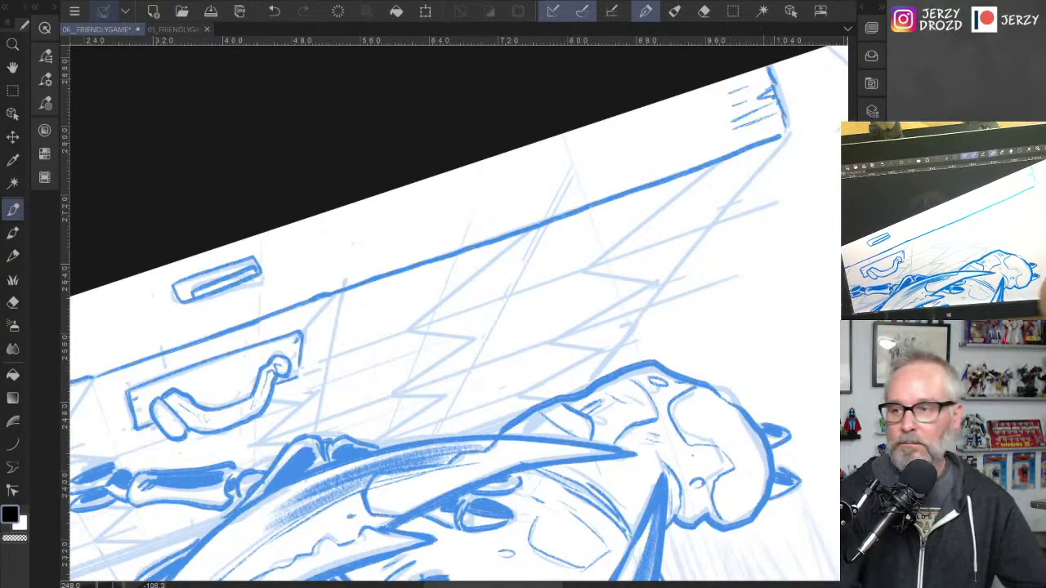
pyautogui.moveTo(523, 311); pyautogui.dragTo(459, 271)
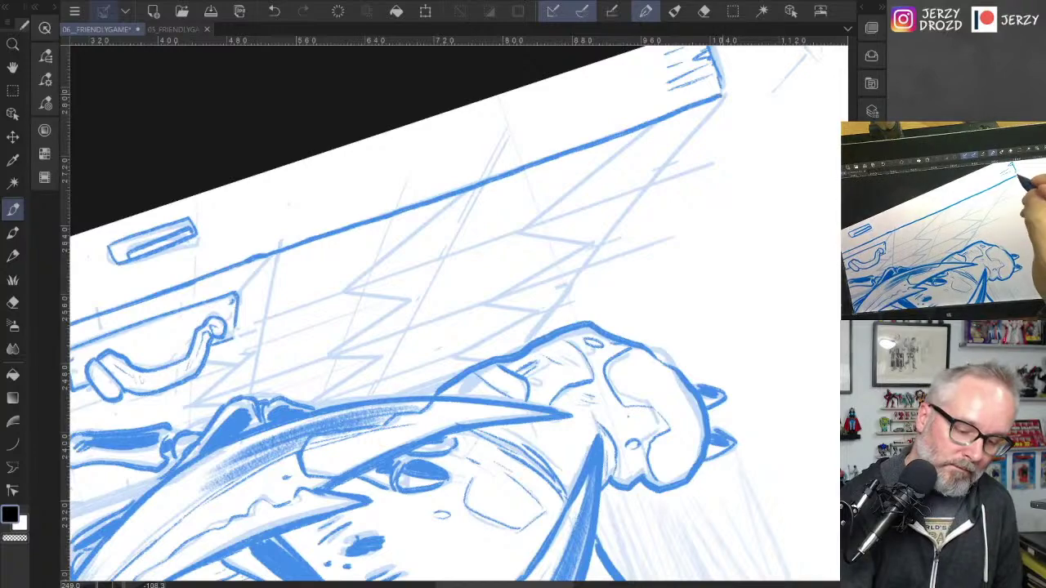
pyautogui.moveTo(724, 88); pyautogui.dragTo(534, 340)
# Step: Ink the door's back edge between the arch opening and the creature's arm, closing the outline of the door's face
pyautogui.moveTo(629, 408)
pyautogui.mouseDown()
pyautogui.moveTo(583, 350)
pyautogui.moveTo(587, 327)
pyautogui.moveTo(343, 452)
pyautogui.moveTo(344, 366)
pyautogui.moveTo(329, 418)
pyautogui.moveTo(393, 327)
pyautogui.moveTo(358, 408)
pyautogui.mouseUp()
pyautogui.scroll(-3, 401, 313)
pyautogui.moveTo(401, 288); pyautogui.dragTo(399, 495)
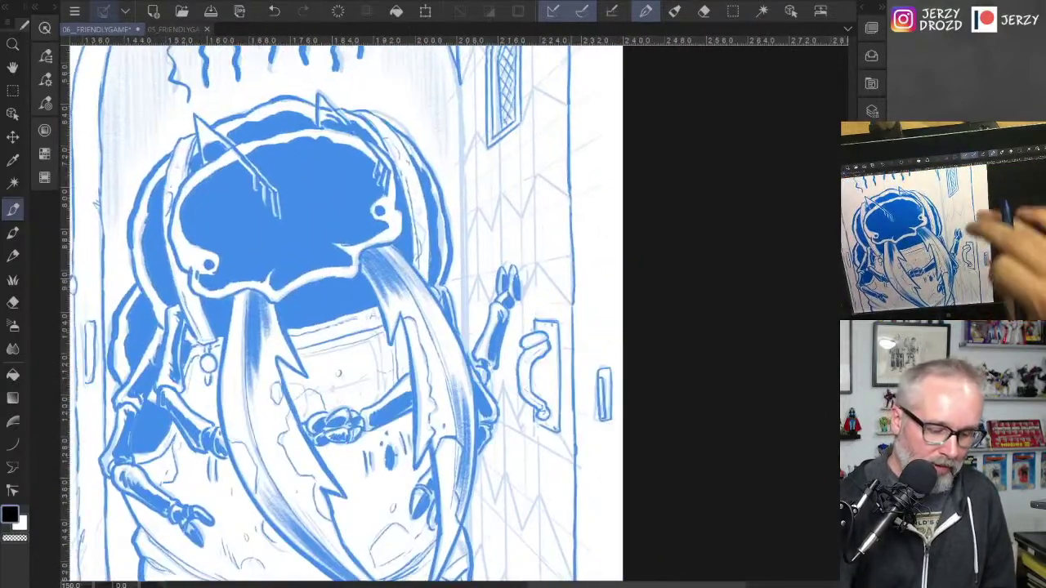
pyautogui.moveTo(506, 278)
pyautogui.mouseDown()
pyautogui.moveTo(532, 226)
pyautogui.moveTo(474, 371)
pyautogui.mouseUp()
pyautogui.moveTo(399, 396); pyautogui.dragTo(571, 193)
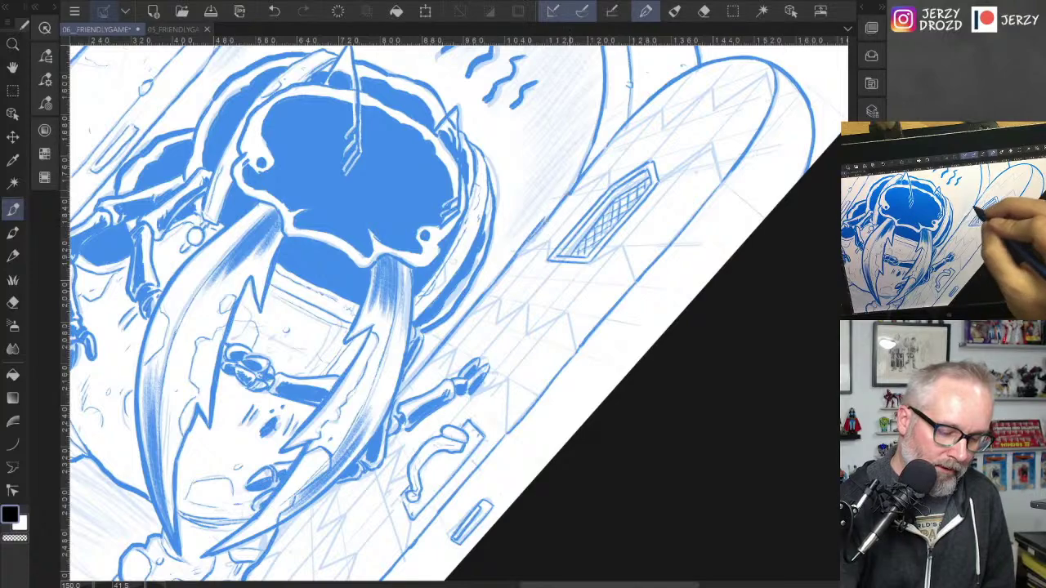
pyautogui.moveTo(491, 408)
pyautogui.mouseDown()
pyautogui.moveTo(661, 79)
pyautogui.moveTo(499, 263)
pyautogui.moveTo(516, 312)
pyautogui.mouseUp()
pyautogui.scroll(-1, 539, 249)
pyautogui.press('g')
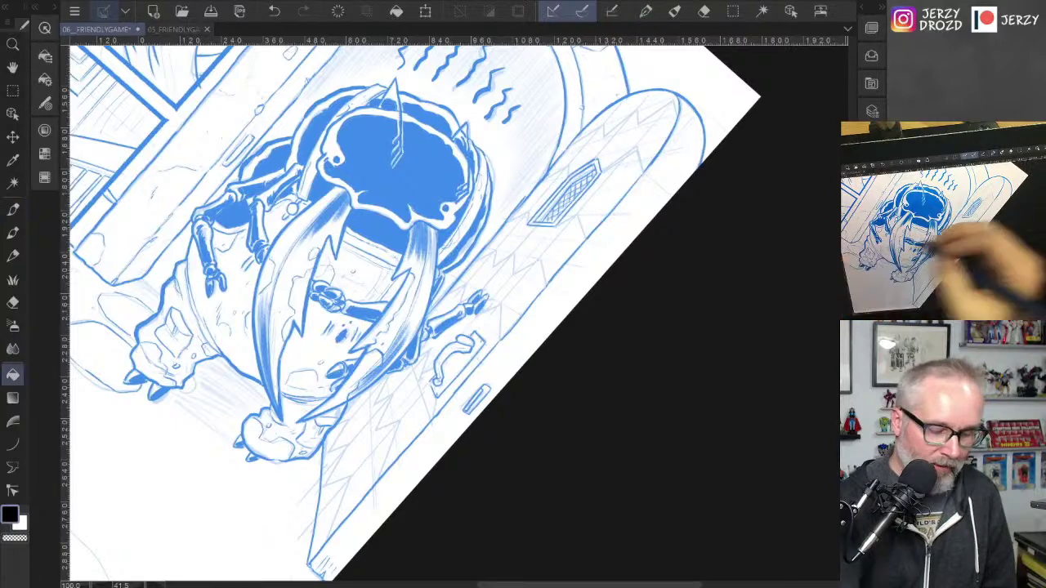
pyautogui.click(542, 262)
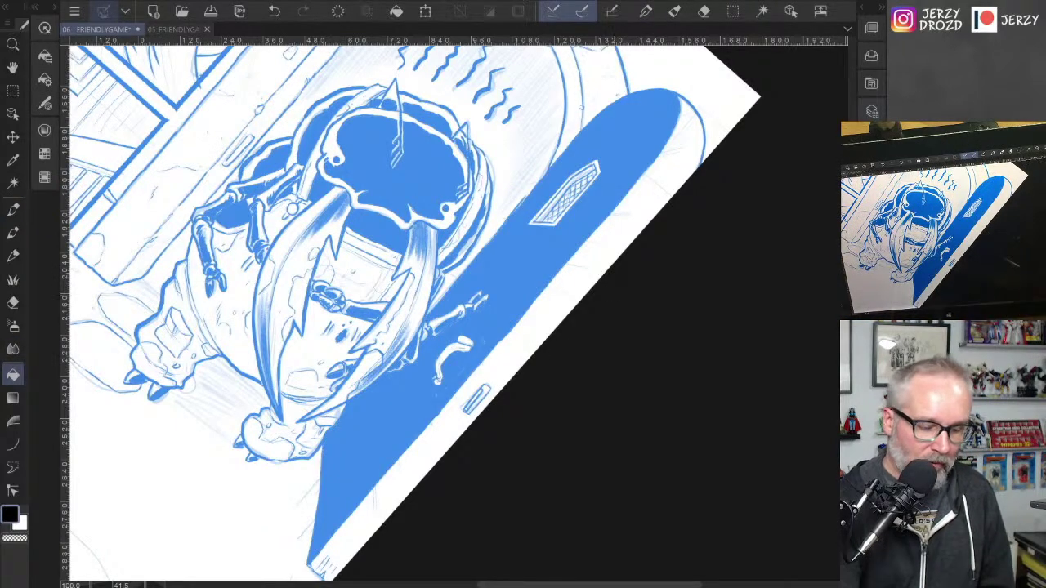
pyautogui.hotkey('ctrl', 'z')
# Step: Seal the handle plate's outline and fill the door's face with solid ink, leaving the plate and lattice window unfilled
pyautogui.press('p')
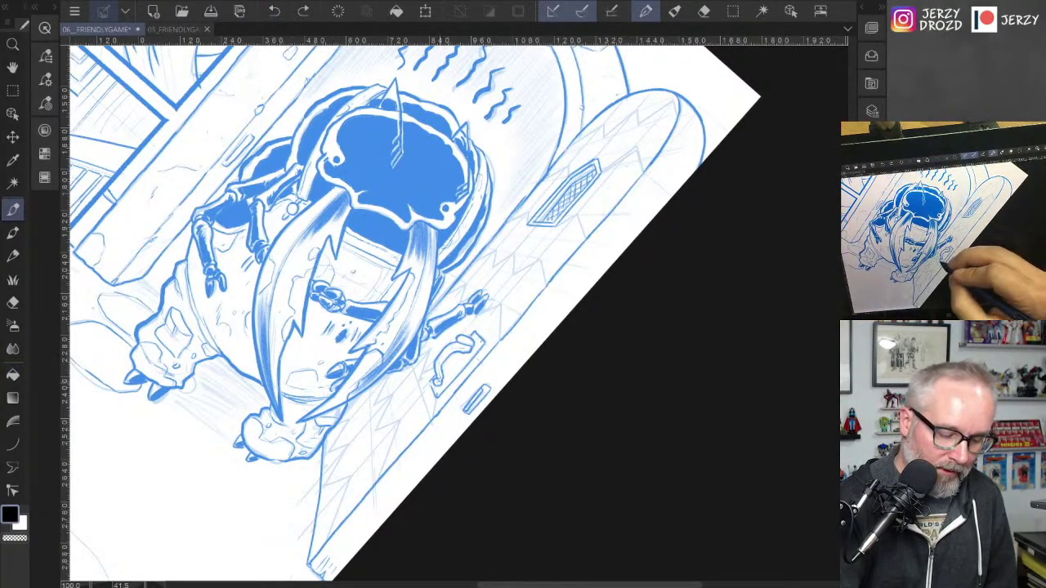
pyautogui.press('g')
pyautogui.click(491, 226)
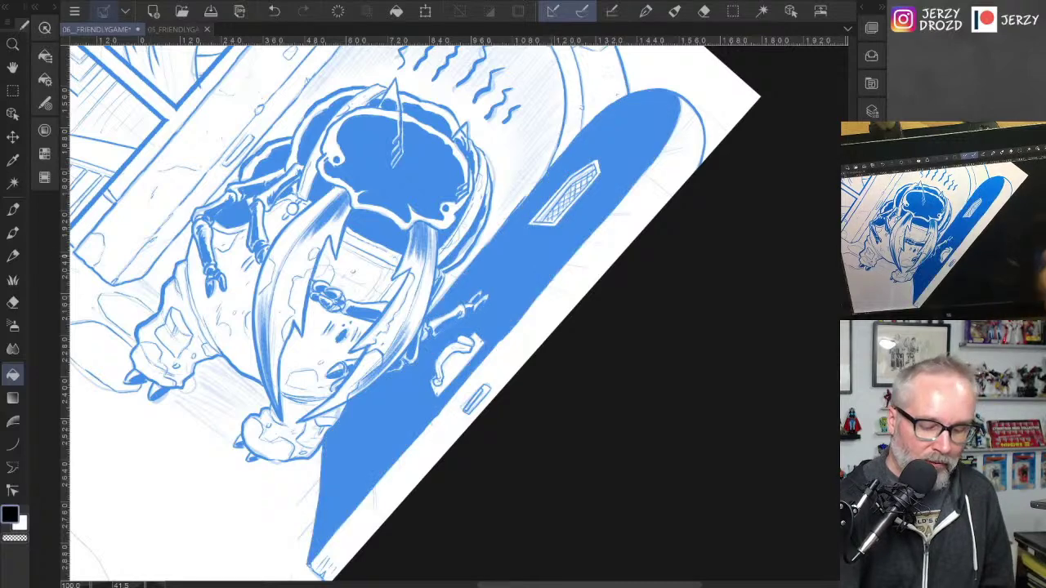
pyautogui.press('Tab')
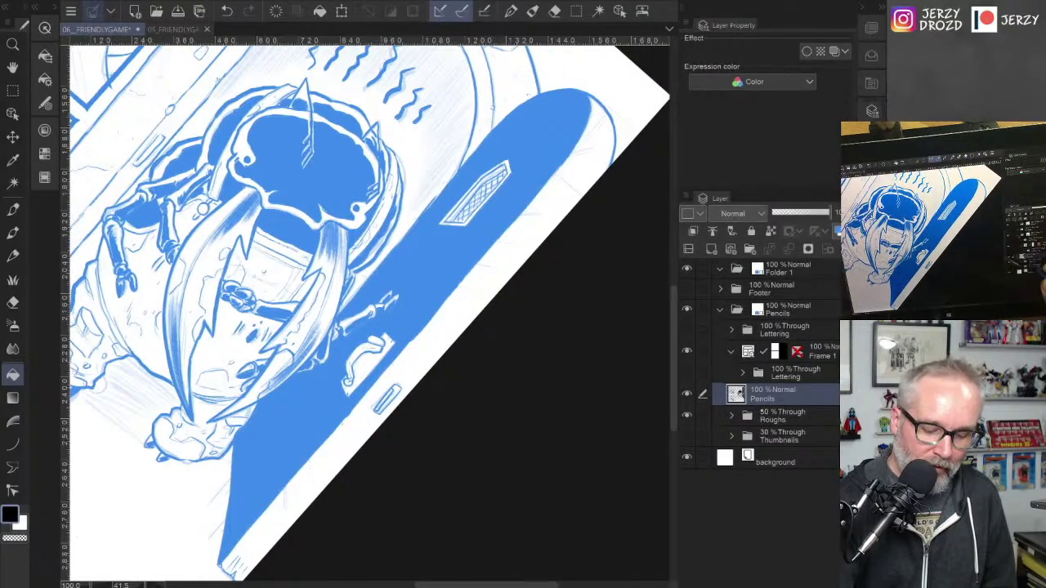
# Step: Lower the Pencils layer's opacity to 46% and carve a transparent zigzag plank line into the bottom of the door's solid fill
pyautogui.click(798, 213)
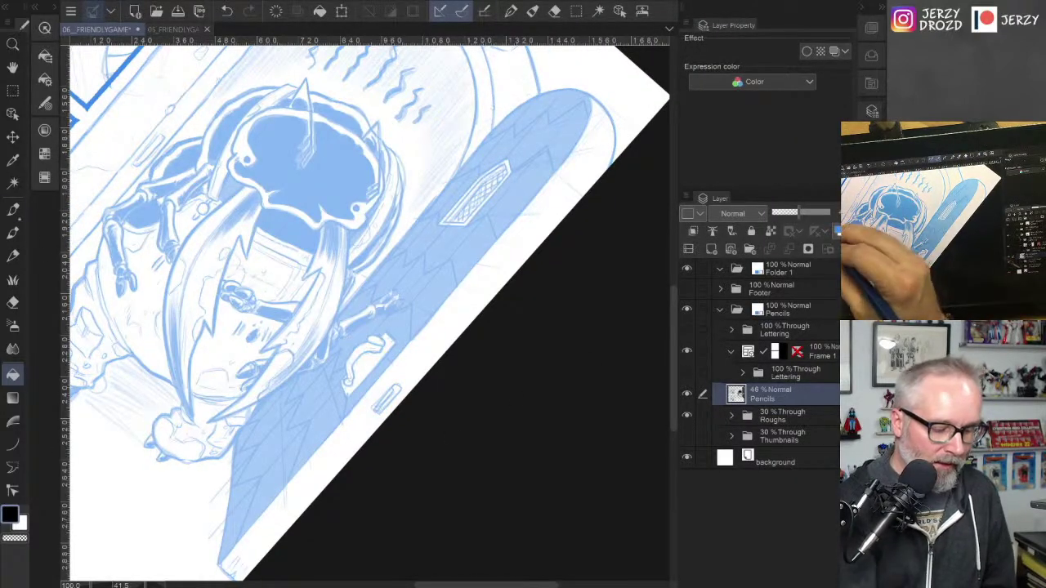
pyautogui.press('p')
pyautogui.press('c')
pyautogui.moveTo(327, 343); pyautogui.dragTo(423, 288)
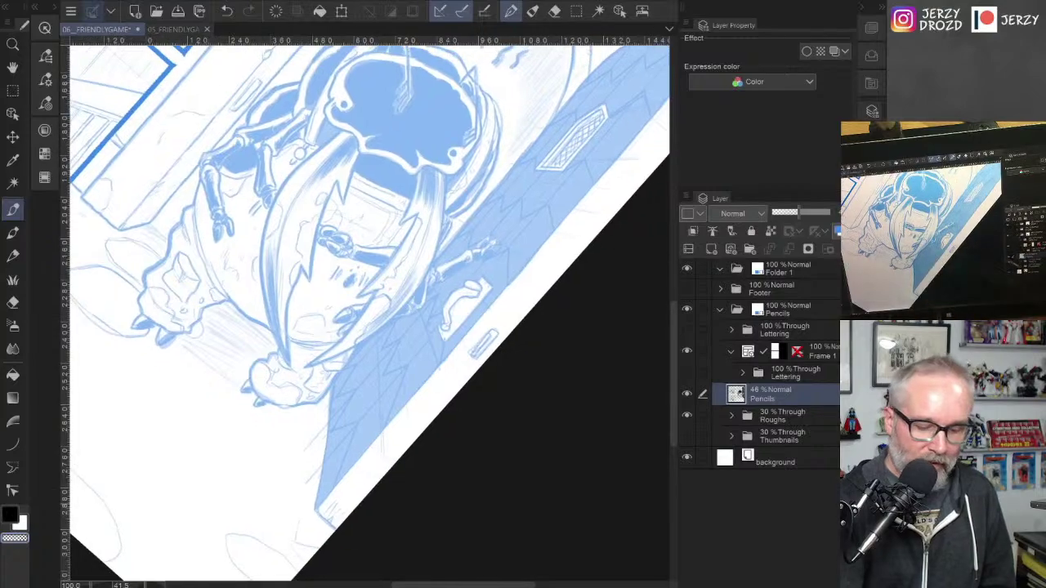
pyautogui.press('Tab')
pyautogui.moveTo(409, 518); pyautogui.dragTo(502, 567)
pyautogui.scroll(2, 584, 357)
pyautogui.moveTo(569, 311); pyautogui.dragTo(715, 92)
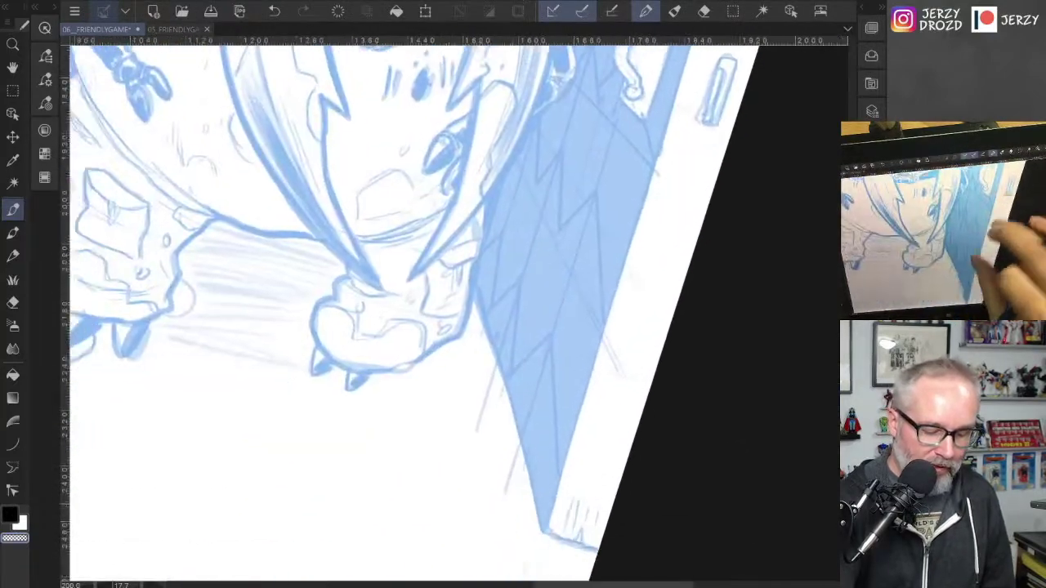
pyautogui.moveTo(600, 343); pyautogui.dragTo(641, 278)
pyautogui.scroll(3, 652, 175)
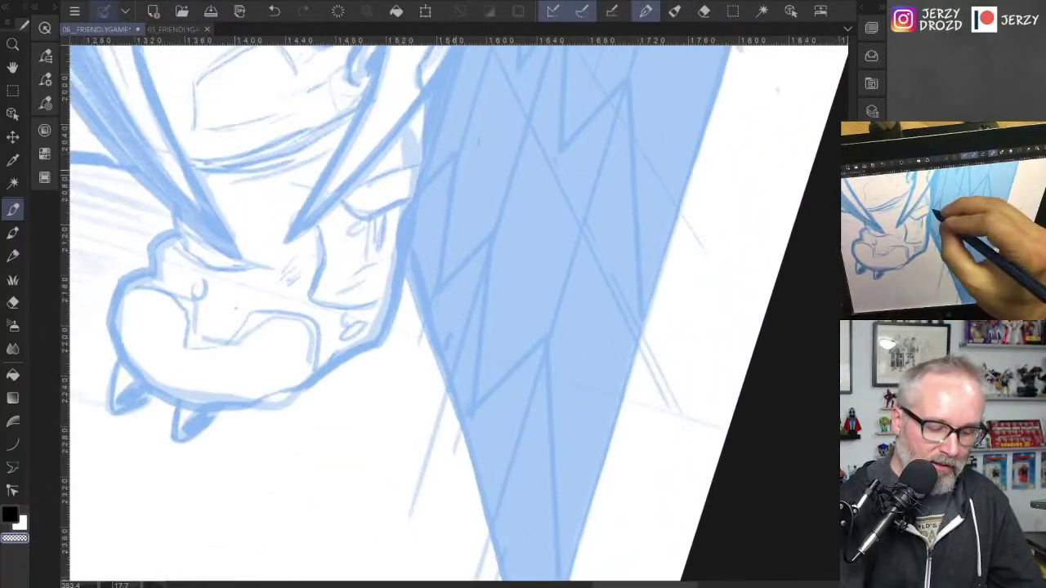
pyautogui.moveTo(455, 160)
pyautogui.mouseDown()
pyautogui.moveTo(428, 183)
pyautogui.moveTo(447, 230)
pyautogui.moveTo(435, 286)
pyautogui.moveTo(492, 237)
pyautogui.moveTo(473, 404)
pyautogui.moveTo(544, 343)
pyautogui.moveTo(556, 566)
pyautogui.mouseUp()
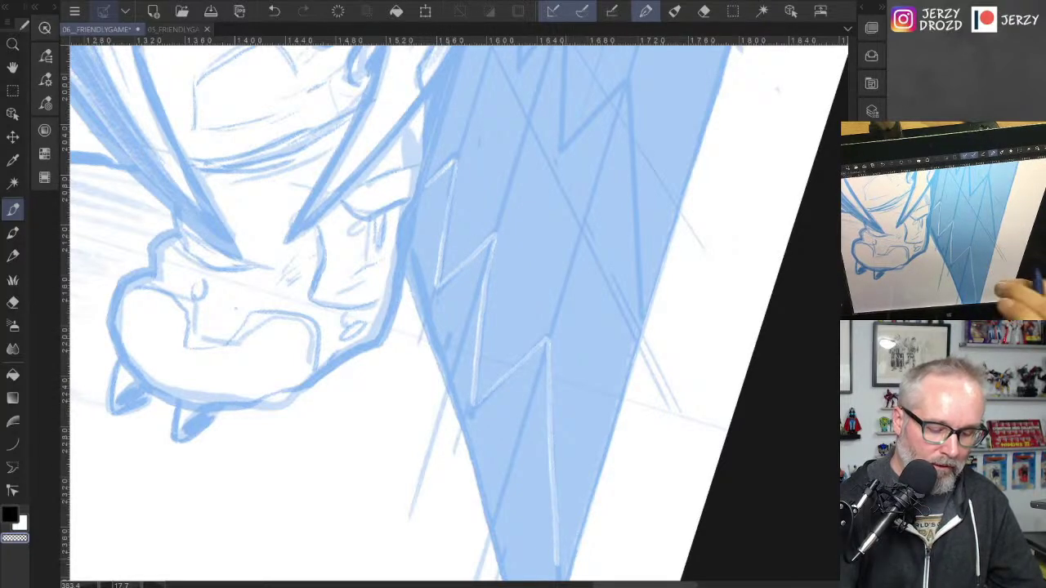
# Step: Carve a second transparent zigzag across the door's fill, between the bottom zigzag and the handle plate
pyautogui.scroll(-3, 557, 327)
pyautogui.scroll(3, 490, 286)
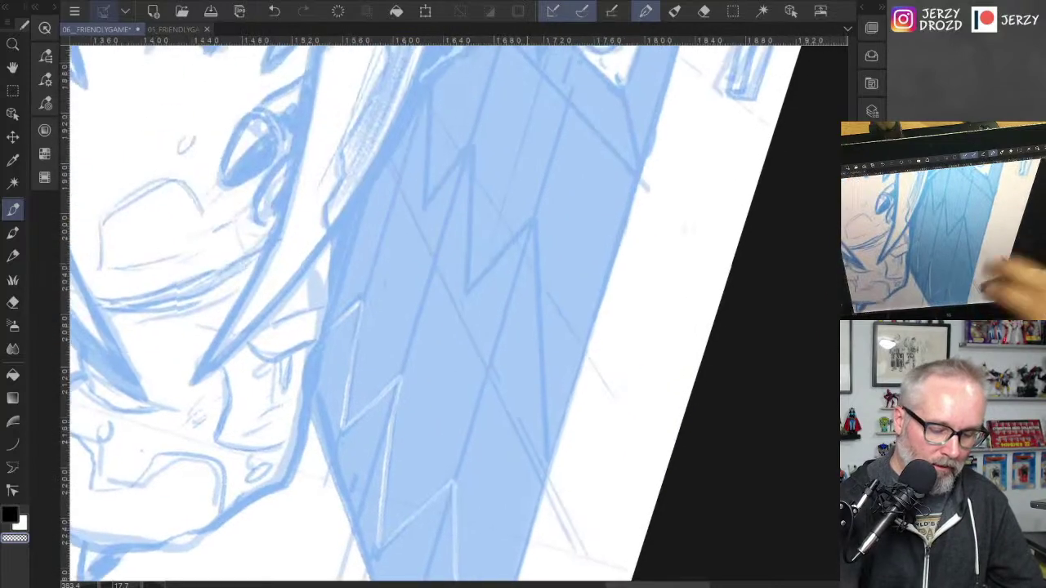
pyautogui.moveTo(471, 284)
pyautogui.mouseDown()
pyautogui.moveTo(533, 223)
pyautogui.moveTo(547, 445)
pyautogui.mouseUp()
pyautogui.moveTo(471, 274)
pyautogui.mouseDown()
pyautogui.moveTo(476, 152)
pyautogui.moveTo(428, 197)
pyautogui.mouseUp()
pyautogui.moveTo(431, 89); pyautogui.dragTo(429, 197)
# Step: Carve transparent zigzag plank ends into the door's fill around the handle plate and beside the creature's reaching hand
pyautogui.moveTo(523, 270); pyautogui.dragTo(418, 484)
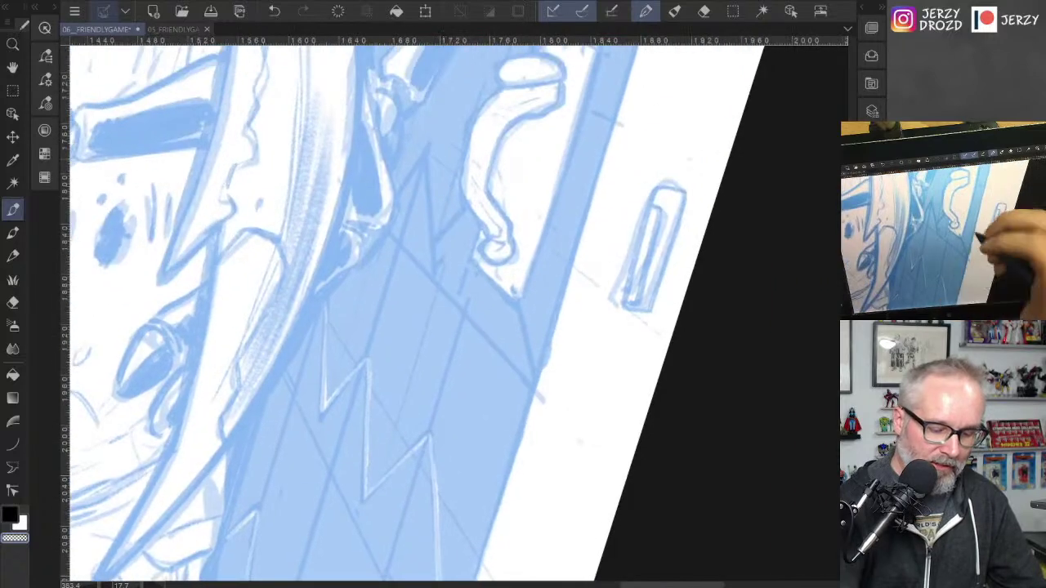
pyautogui.moveTo(520, 311); pyautogui.dragTo(532, 364)
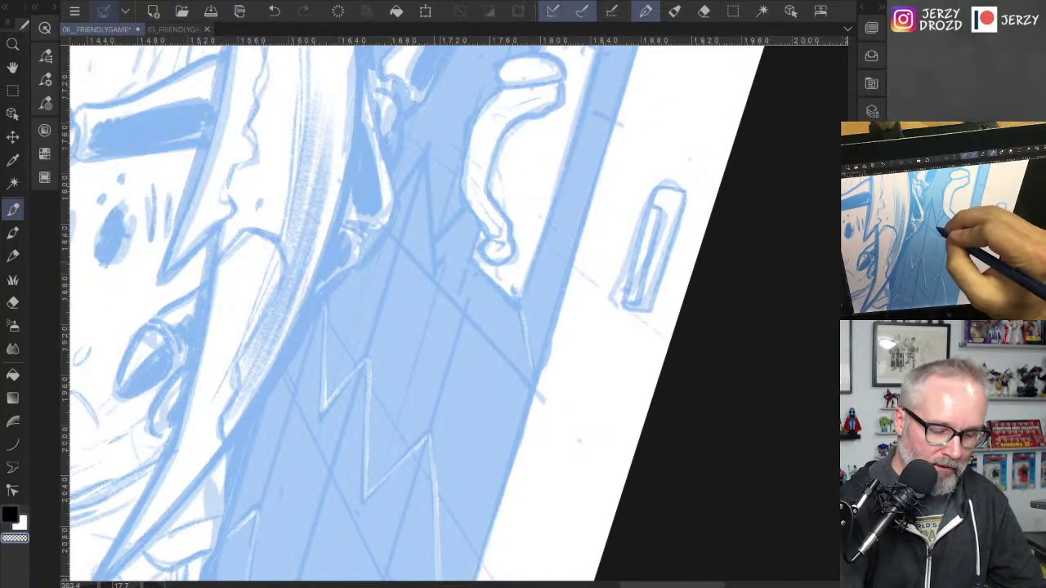
pyautogui.moveTo(435, 257)
pyautogui.mouseDown()
pyautogui.moveTo(467, 217)
pyautogui.moveTo(436, 245)
pyautogui.moveTo(413, 152)
pyautogui.moveTo(399, 188)
pyautogui.mouseUp()
pyautogui.click(275, 10)
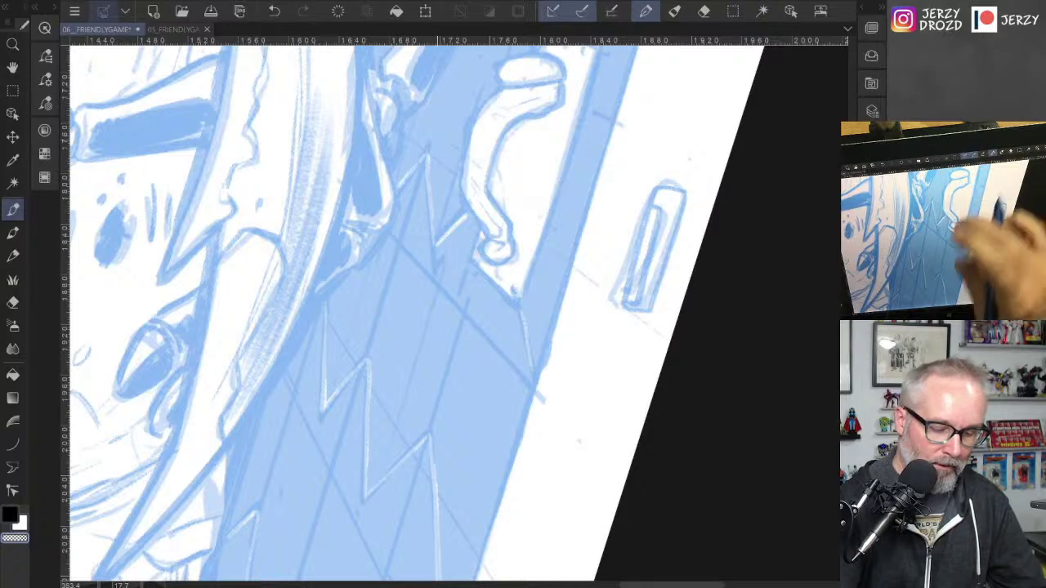
pyautogui.moveTo(507, 204); pyautogui.dragTo(431, 535)
pyautogui.moveTo(458, 304)
pyautogui.mouseDown()
pyautogui.moveTo(512, 250)
pyautogui.moveTo(561, 344)
pyautogui.mouseUp()
pyautogui.moveTo(382, 283)
pyautogui.mouseDown()
pyautogui.moveTo(411, 249)
pyautogui.moveTo(381, 281)
pyautogui.moveTo(369, 220)
pyautogui.mouseUp()
# Step: Carve a transparent zigzag across the door above the creature's hand and another at the lattice window's lower end
pyautogui.moveTo(572, 343); pyautogui.dragTo(572, 412)
pyautogui.scroll(6, 450, 310)
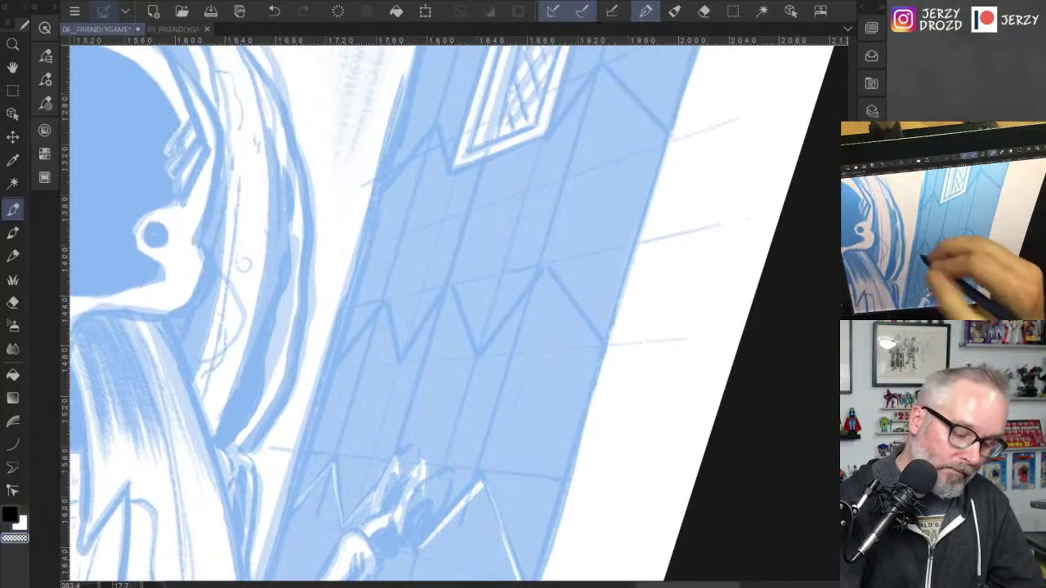
pyautogui.moveTo(335, 363)
pyautogui.mouseDown()
pyautogui.moveTo(387, 303)
pyautogui.moveTo(401, 358)
pyautogui.moveTo(451, 288)
pyautogui.moveTo(477, 350)
pyautogui.moveTo(545, 272)
pyautogui.moveTo(593, 340)
pyautogui.mouseUp()
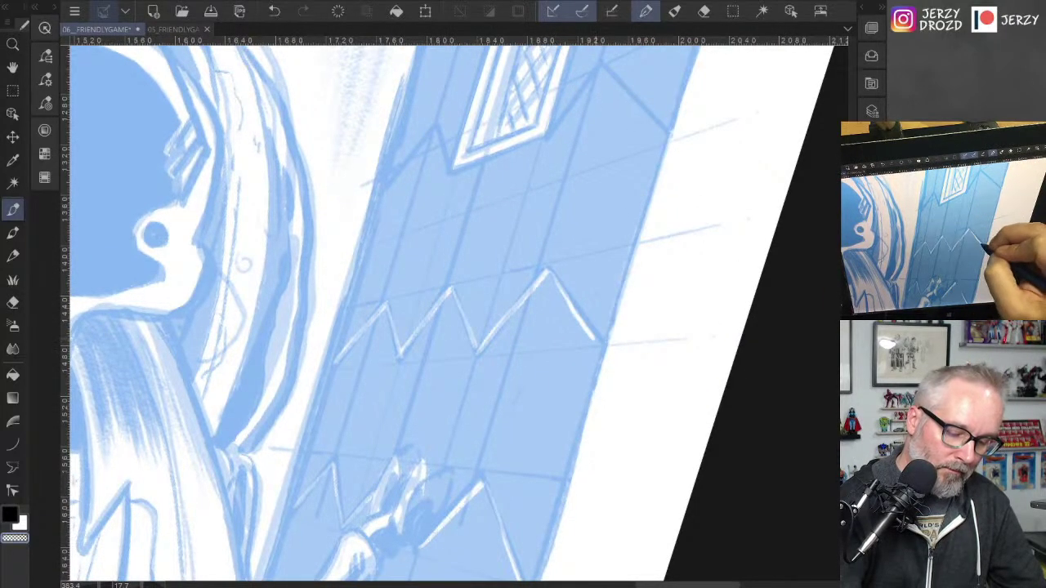
pyautogui.scroll(5, 450, 310)
pyautogui.moveTo(484, 280)
pyautogui.mouseDown()
pyautogui.moveTo(527, 226)
pyautogui.moveTo(595, 278)
pyautogui.mouseUp()
pyautogui.moveTo(317, 331)
pyautogui.mouseDown()
pyautogui.moveTo(366, 277)
pyautogui.moveTo(383, 317)
pyautogui.mouseUp()
# Step: Carve transparent zigzags on both sides of the lattice window's upper part and across the door's rounded top
pyautogui.scroll(6, 457, 310)
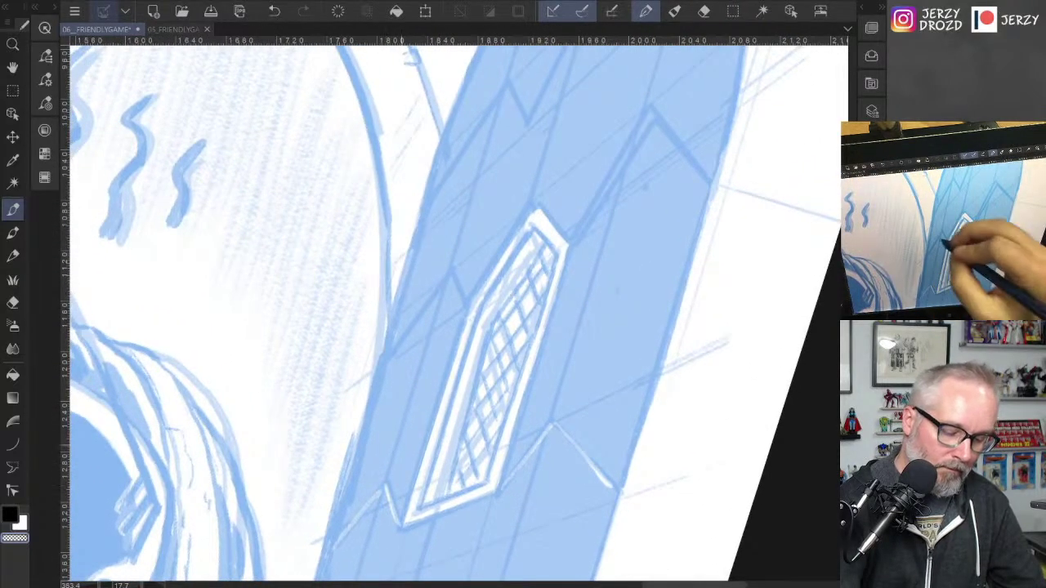
pyautogui.moveTo(391, 353)
pyautogui.mouseDown()
pyautogui.moveTo(453, 273)
pyautogui.moveTo(469, 303)
pyautogui.mouseUp()
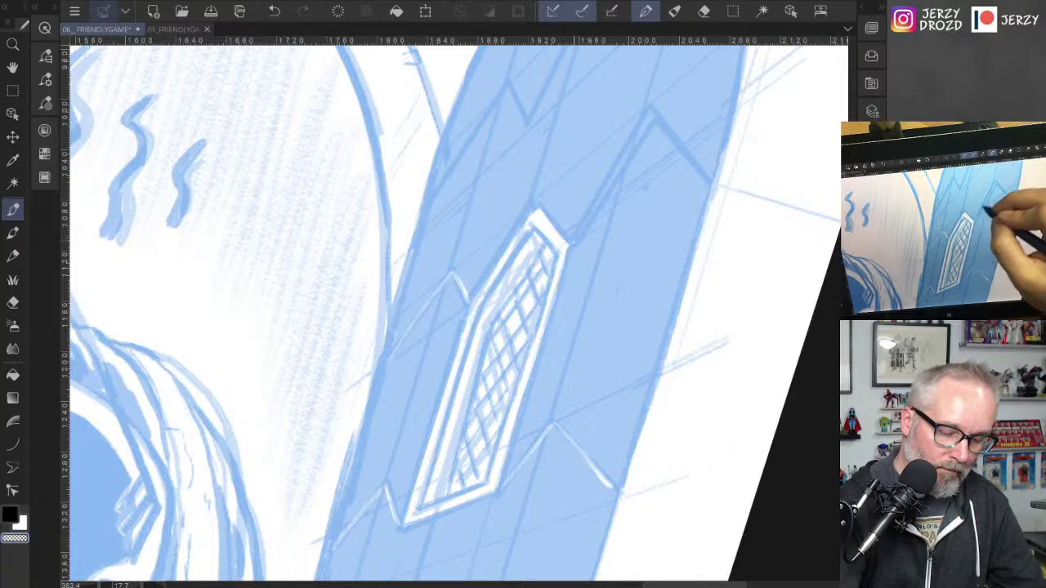
pyautogui.moveTo(574, 241)
pyautogui.mouseDown()
pyautogui.moveTo(646, 124)
pyautogui.moveTo(710, 180)
pyautogui.mouseUp()
pyautogui.scroll(5, 449, 310)
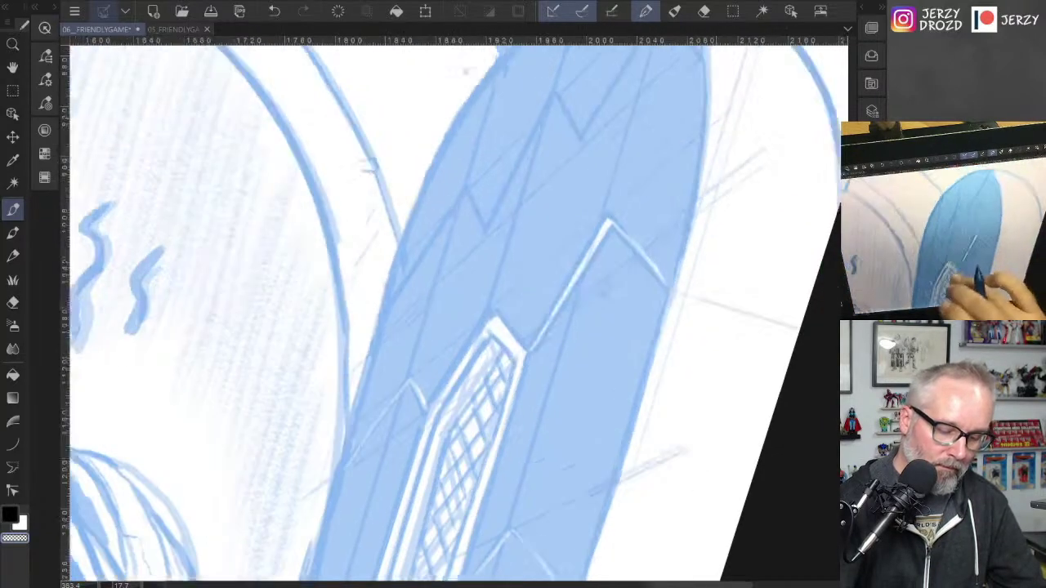
pyautogui.moveTo(361, 379)
pyautogui.mouseDown()
pyautogui.moveTo(419, 297)
pyautogui.moveTo(443, 327)
pyautogui.moveTo(511, 198)
pyautogui.moveTo(541, 242)
pyautogui.moveTo(618, 114)
pyautogui.moveTo(659, 157)
pyautogui.mouseUp()
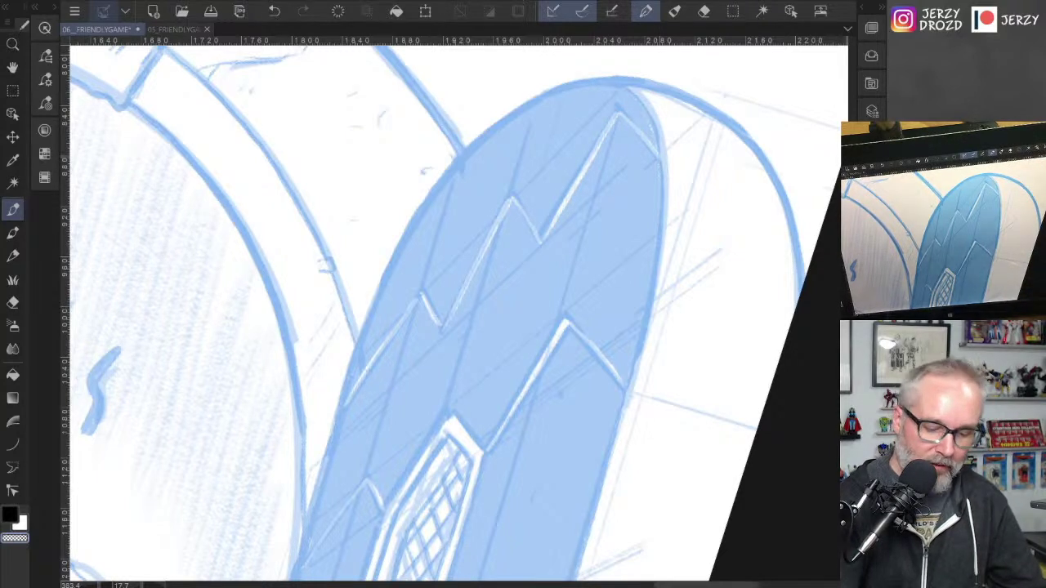
# Step: Restore the Pencils layer to full opacity
pyautogui.press('Tab')
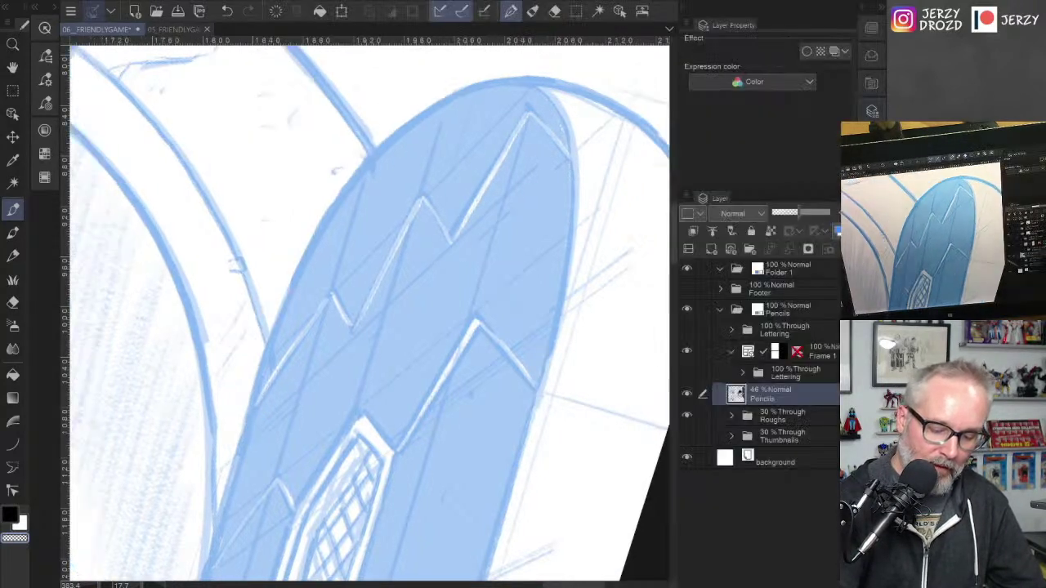
pyautogui.moveTo(799, 211); pyautogui.dragTo(830, 212)
pyautogui.press('Tab')
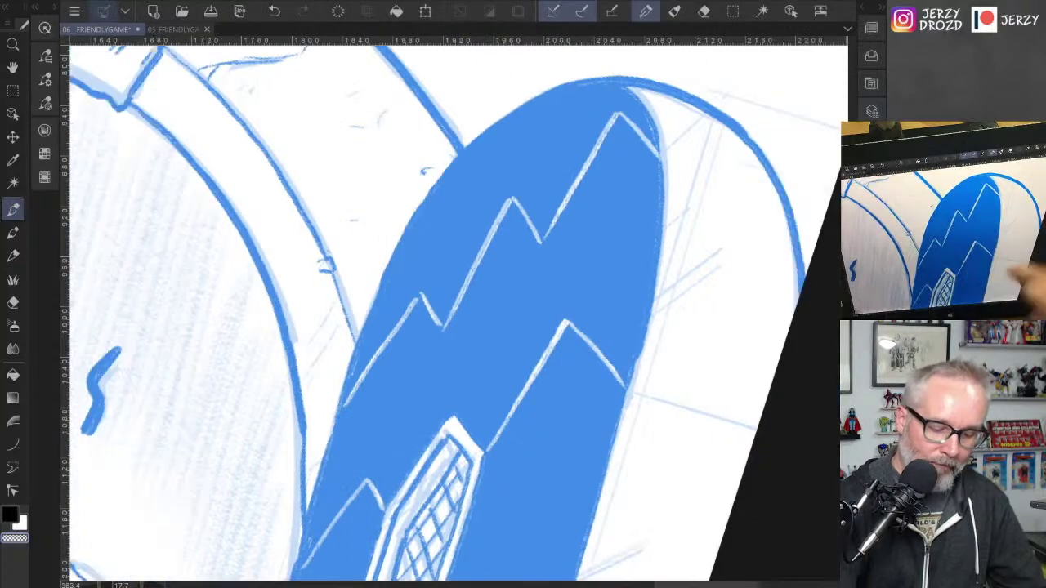
pyautogui.moveTo(565, 320); pyautogui.dragTo(616, 160)
pyautogui.scroll(-4, 645, 340)
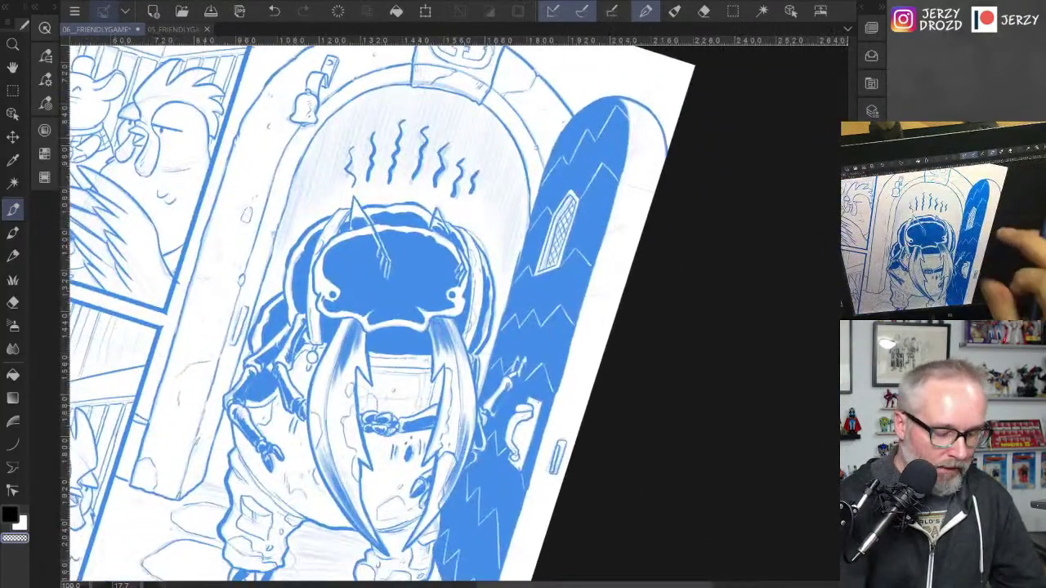
# Step: Ink short black wood-grain strokes along the door's thickness and extend the hatching at its bottom end
pyautogui.press('c')
pyautogui.scroll(3, 577, 461)
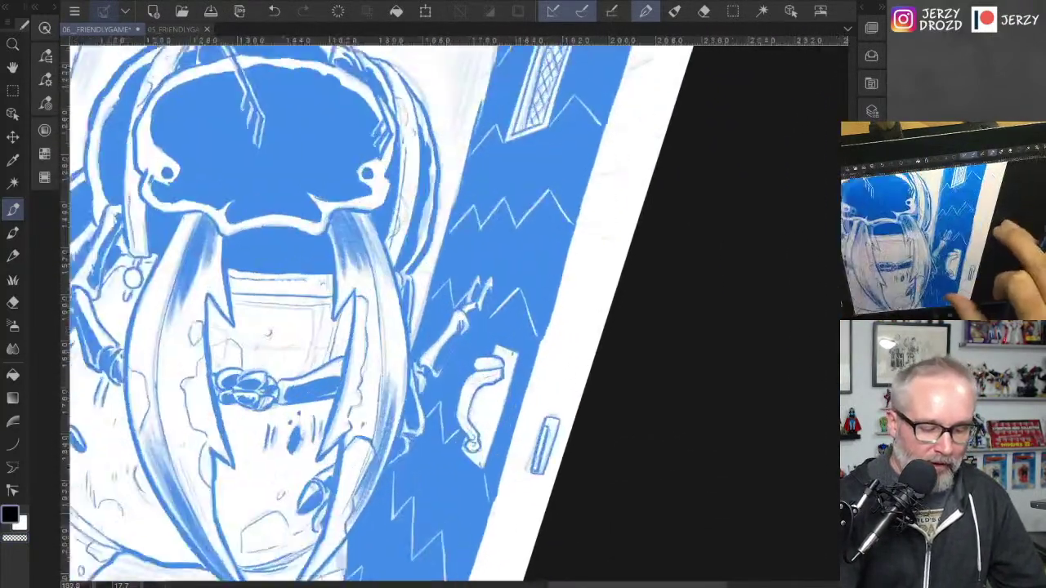
pyautogui.moveTo(570, 258); pyautogui.dragTo(557, 303)
pyautogui.moveTo(571, 286); pyautogui.dragTo(565, 328)
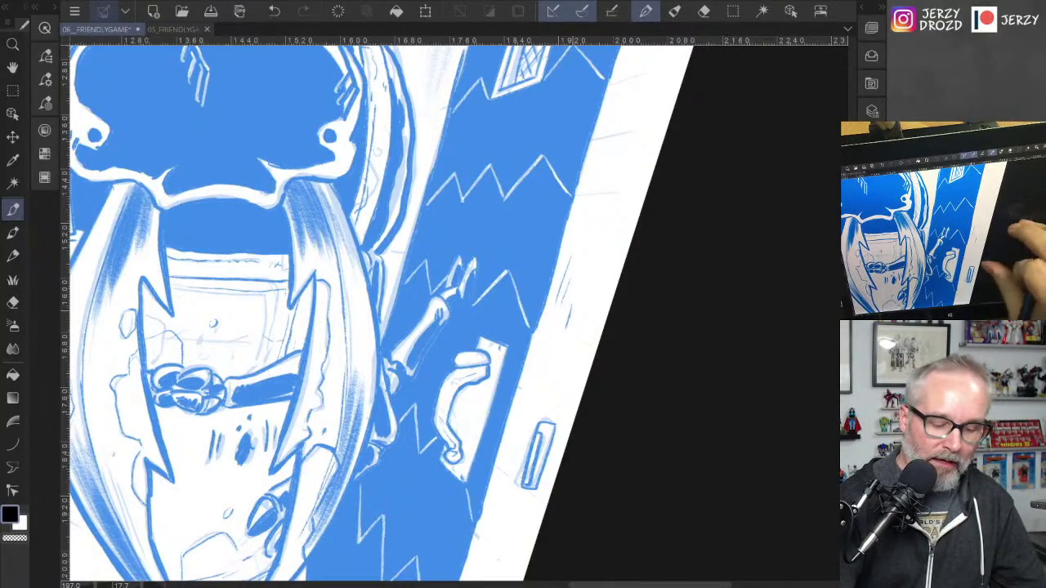
pyautogui.moveTo(768, 327); pyautogui.dragTo(728, 393)
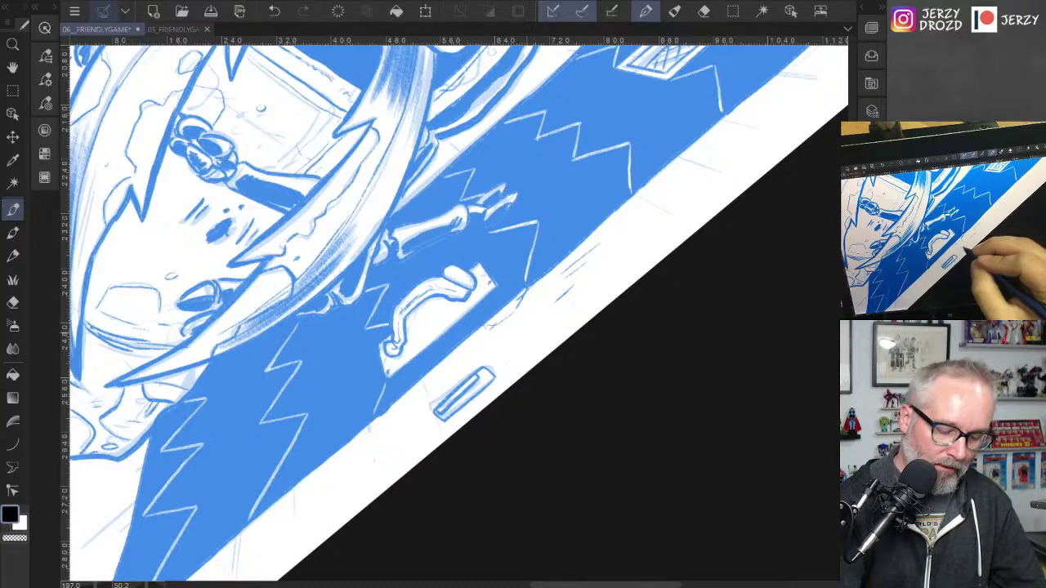
pyautogui.moveTo(392, 424); pyautogui.dragTo(590, 169)
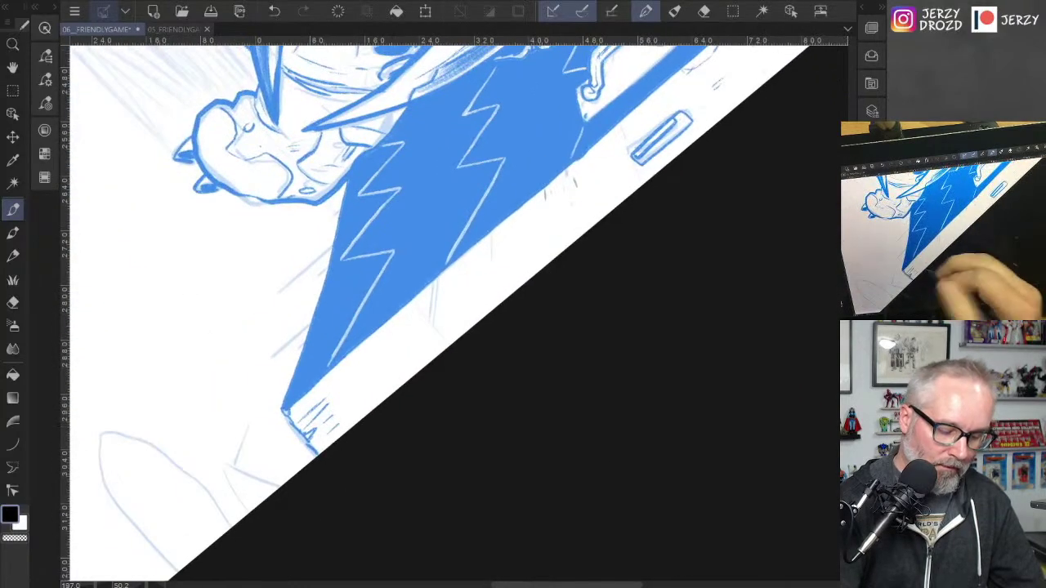
pyautogui.moveTo(312, 427); pyautogui.dragTo(365, 383)
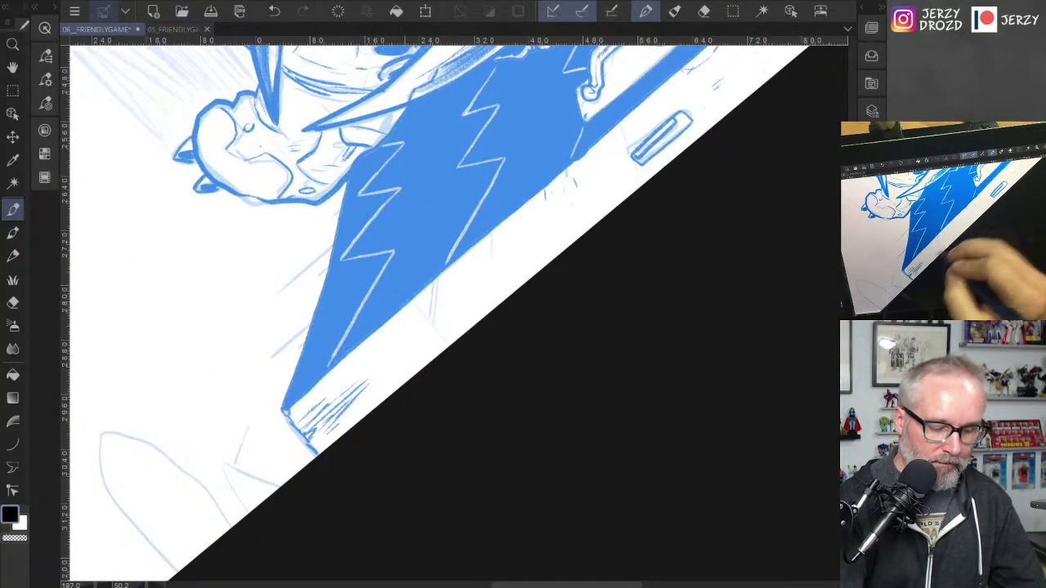
pyautogui.moveTo(327, 408); pyautogui.dragTo(448, 299)
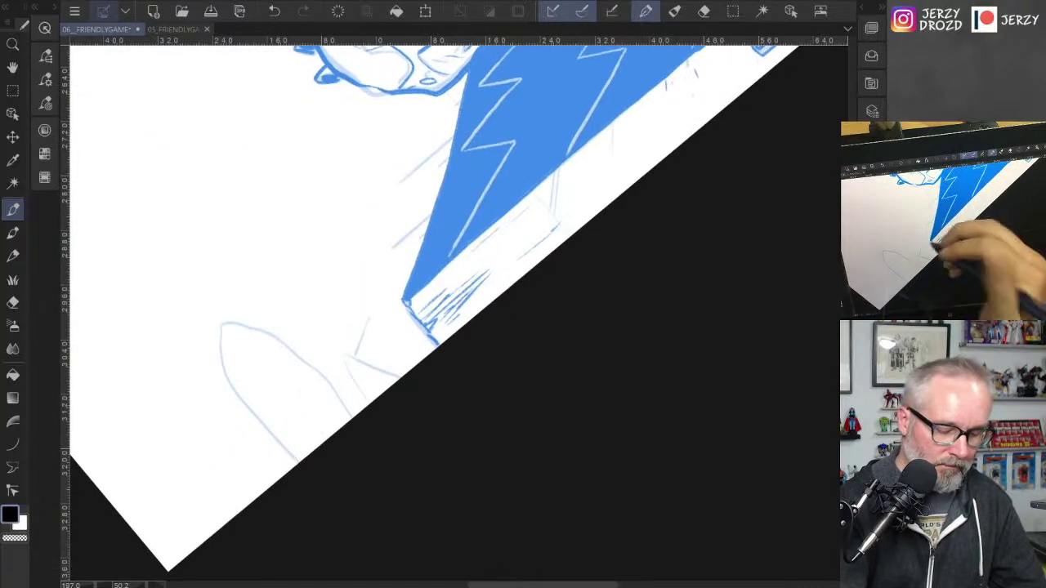
# Step: Ink the outline of the rounded floor stone near the door's bottom corner, with a small texture mark inside
pyautogui.moveTo(286, 343)
pyautogui.mouseDown()
pyautogui.moveTo(247, 326)
pyautogui.moveTo(223, 374)
pyautogui.moveTo(297, 459)
pyautogui.mouseUp()
pyautogui.moveTo(280, 335); pyautogui.dragTo(304, 358)
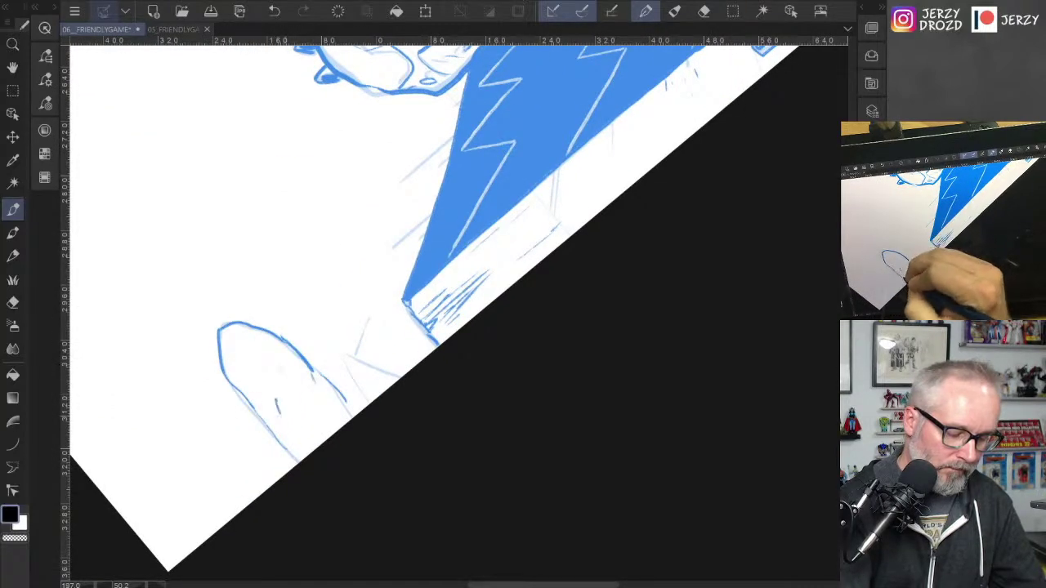
pyautogui.moveTo(266, 424); pyautogui.dragTo(298, 463)
pyautogui.moveTo(328, 381); pyautogui.dragTo(351, 417)
# Step: Ink the large floor stone and its smaller neighbour at the page's bottom edge in black, adding small texture marks to the large one
pyautogui.moveTo(403, 301)
pyautogui.mouseDown()
pyautogui.moveTo(606, 444)
pyautogui.moveTo(672, 518)
pyautogui.mouseUp()
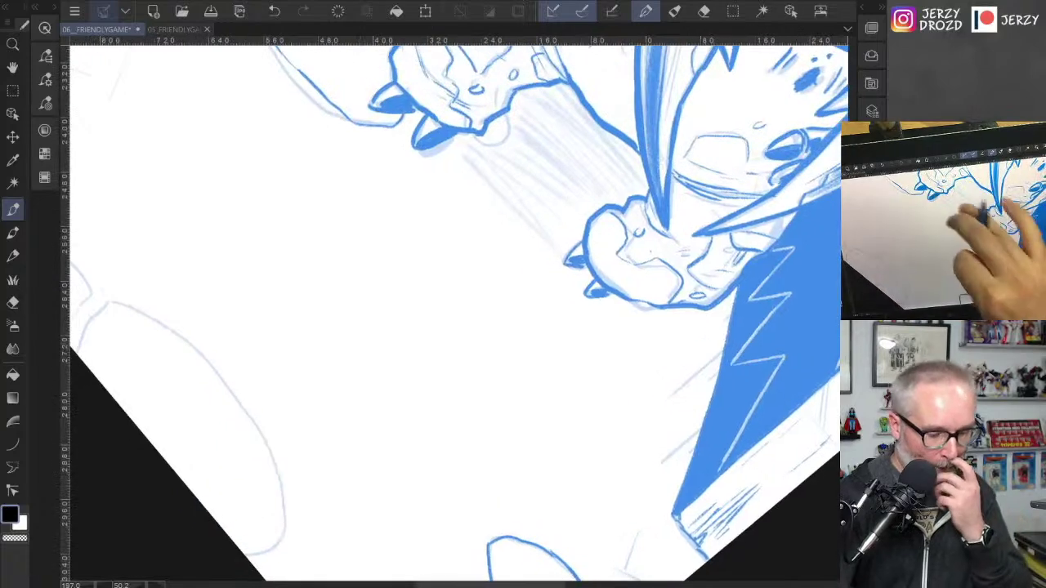
pyautogui.moveTo(415, 129); pyautogui.dragTo(380, 244)
pyautogui.moveTo(572, 368); pyautogui.dragTo(643, 94)
pyautogui.moveTo(761, 315); pyautogui.dragTo(744, 282)
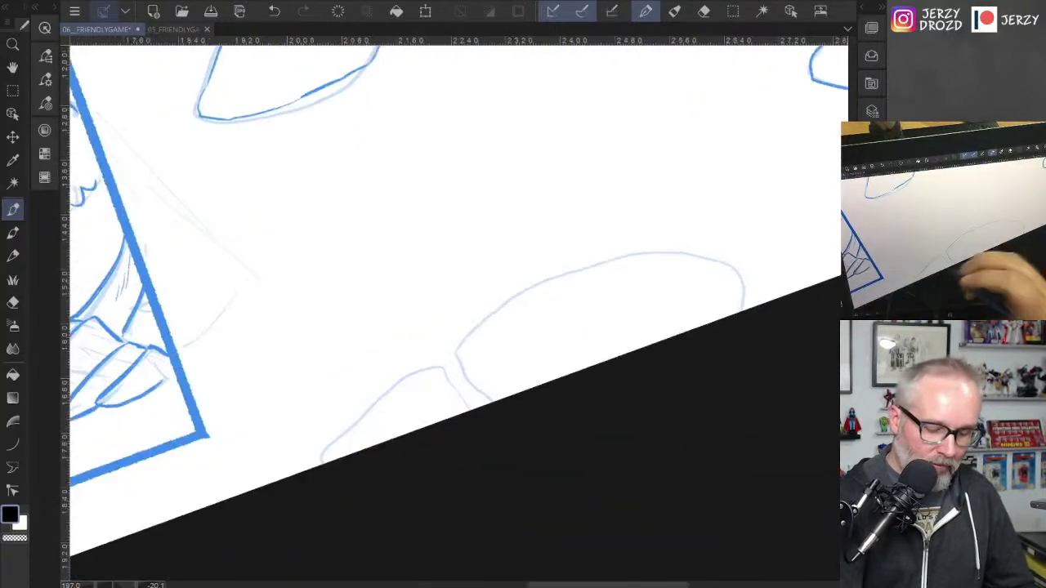
pyautogui.press('x')
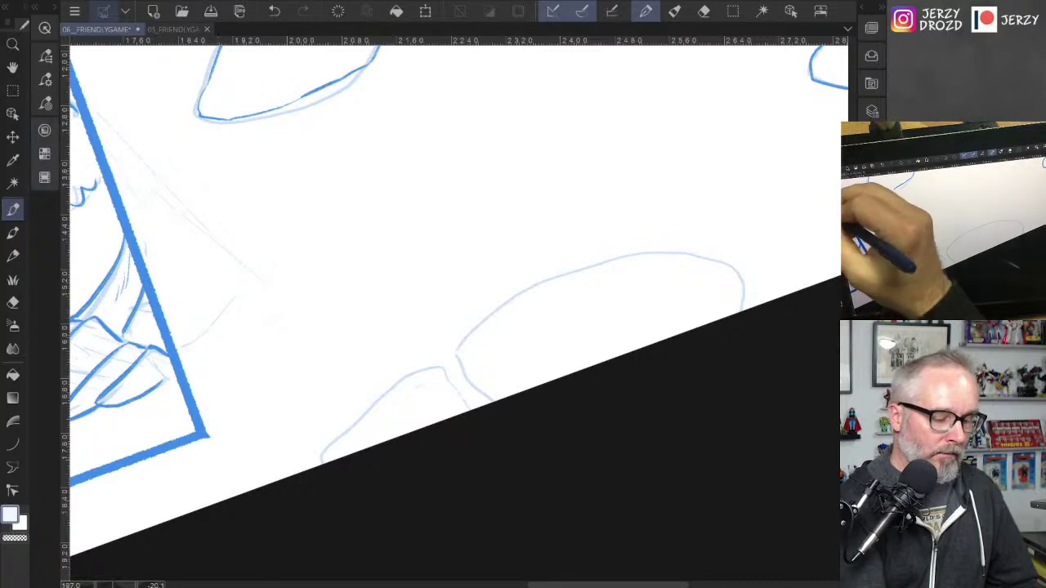
pyautogui.click(44, 153)
pyautogui.click(123, 104)
pyautogui.click(45, 153)
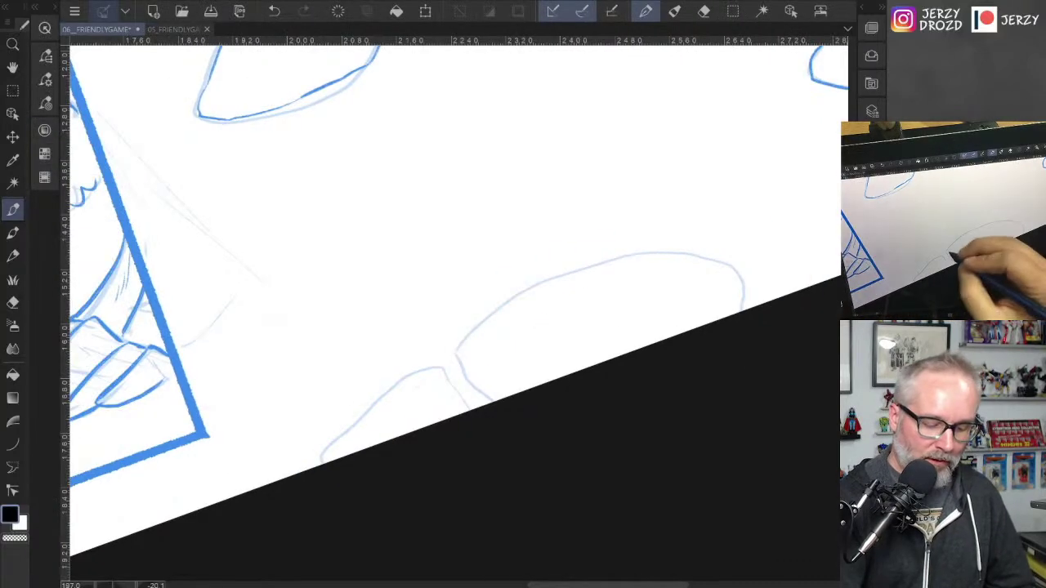
pyautogui.moveTo(459, 353)
pyautogui.mouseDown()
pyautogui.moveTo(465, 380)
pyautogui.moveTo(490, 400)
pyautogui.moveTo(608, 267)
pyautogui.moveTo(694, 255)
pyautogui.mouseUp()
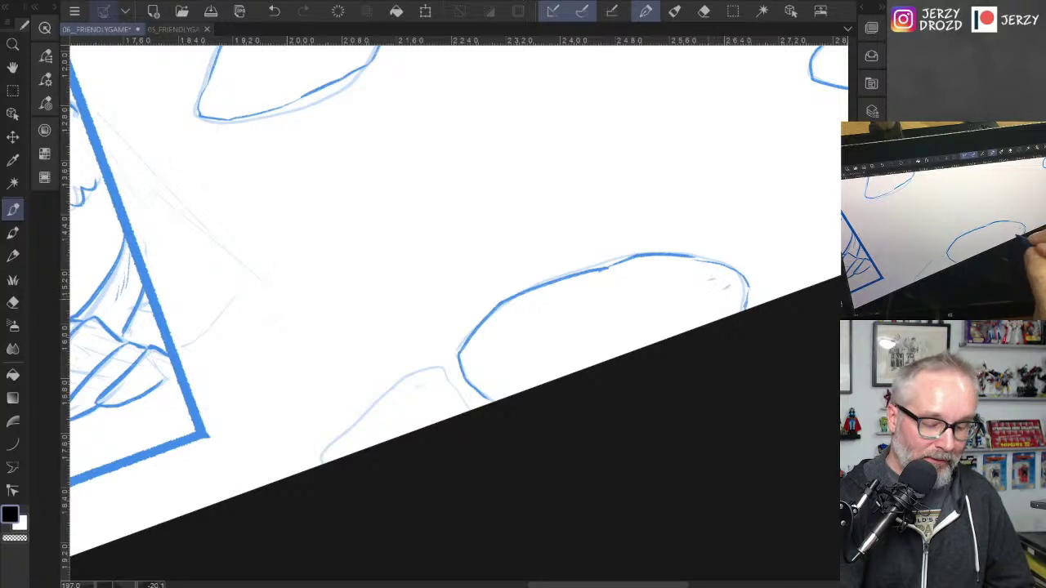
pyautogui.moveTo(452, 384); pyautogui.dragTo(474, 408)
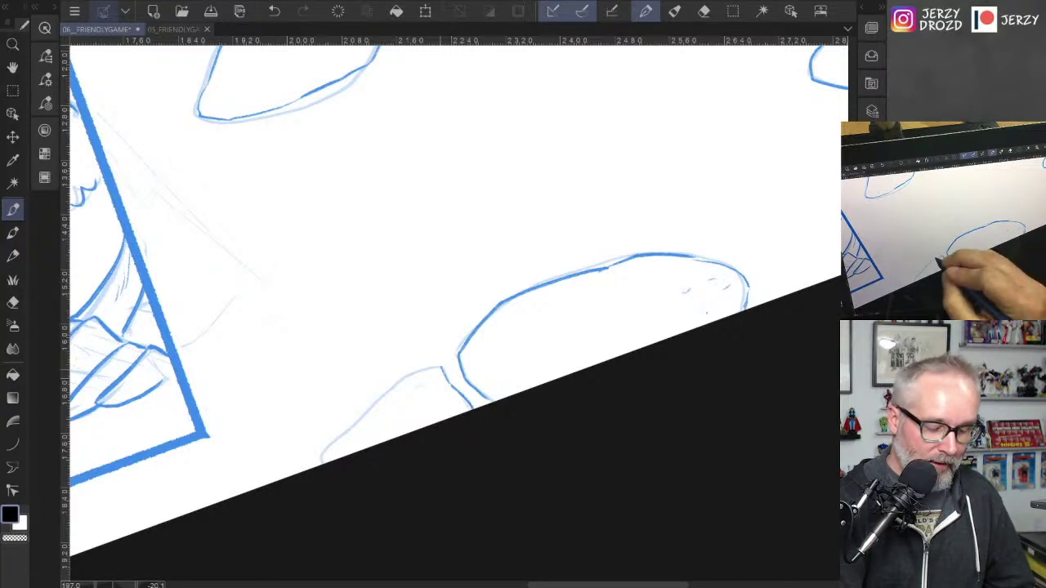
pyautogui.moveTo(441, 366)
pyautogui.mouseDown()
pyautogui.moveTo(387, 393)
pyautogui.moveTo(322, 450)
pyautogui.mouseUp()
# Step: Hide the Roughs folder and select the open floor around the stones with Auto select, using the Refer other layers to select option
pyautogui.moveTo(776, 319); pyautogui.dragTo(646, 385)
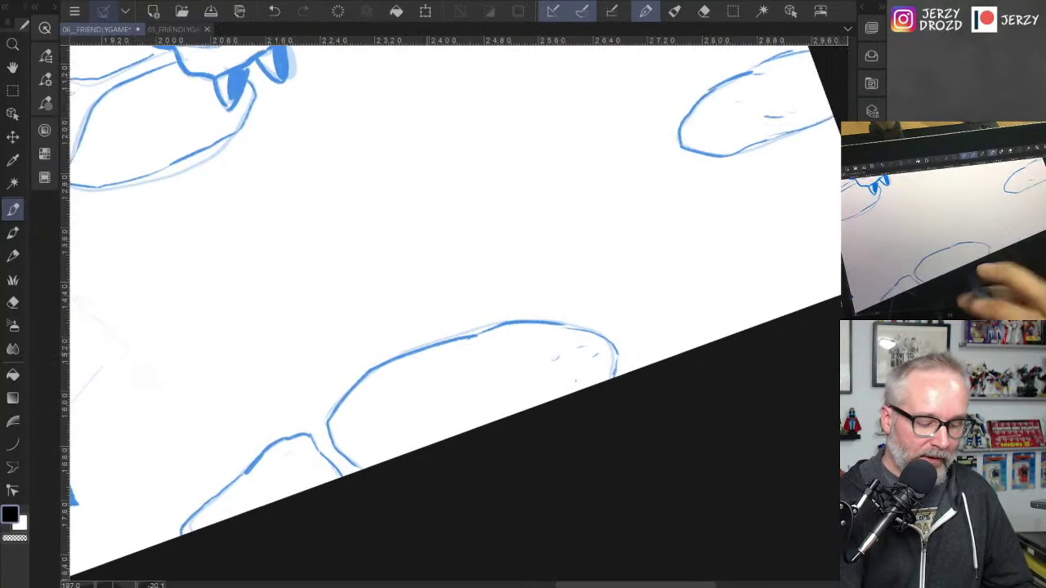
pyautogui.moveTo(644, 208); pyautogui.dragTo(778, 400)
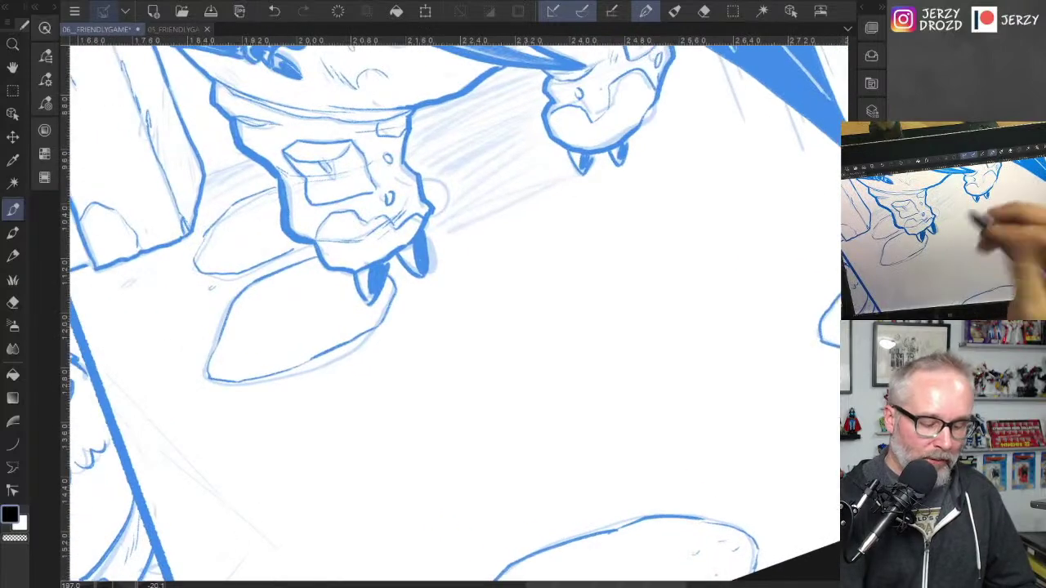
pyautogui.moveTo(654, 270); pyautogui.dragTo(705, 351)
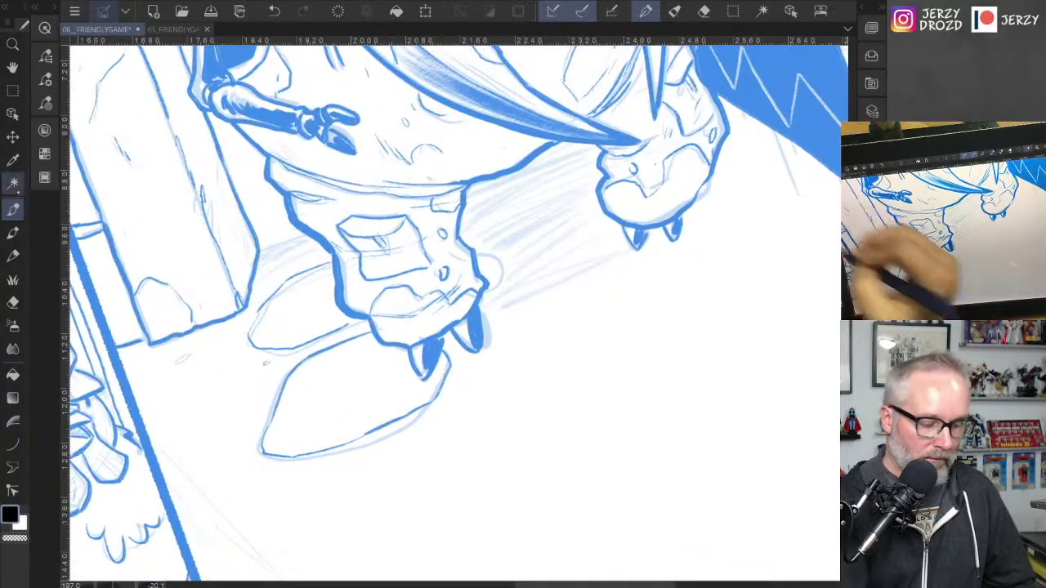
pyautogui.click(13, 184)
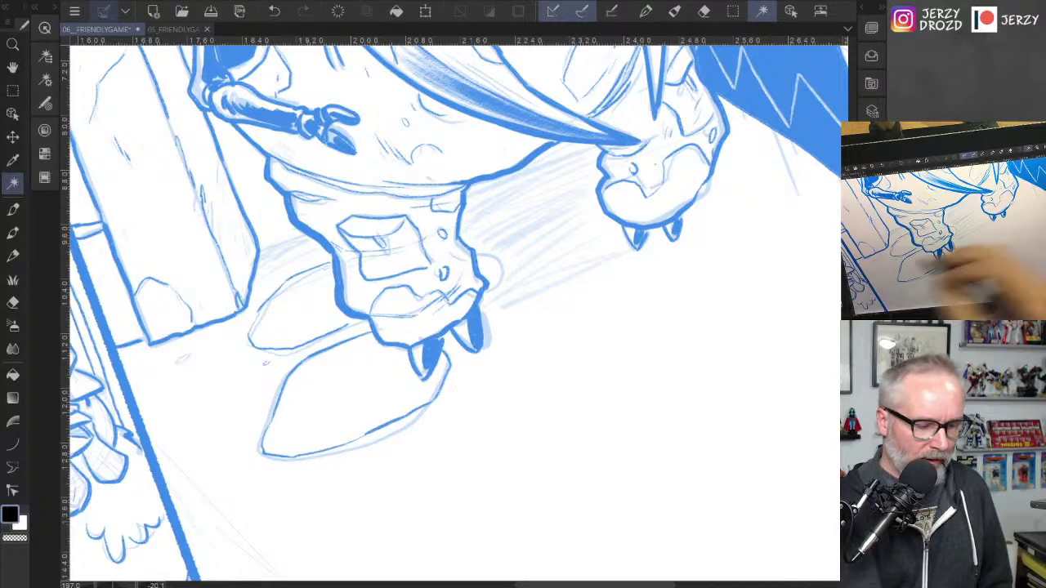
pyautogui.click(54, 6)
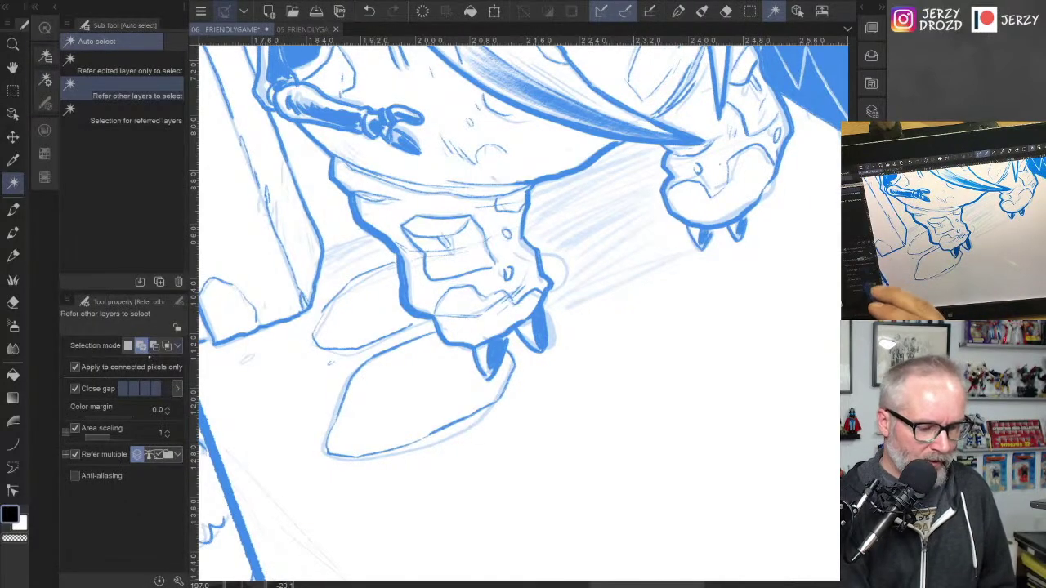
pyautogui.click(144, 65)
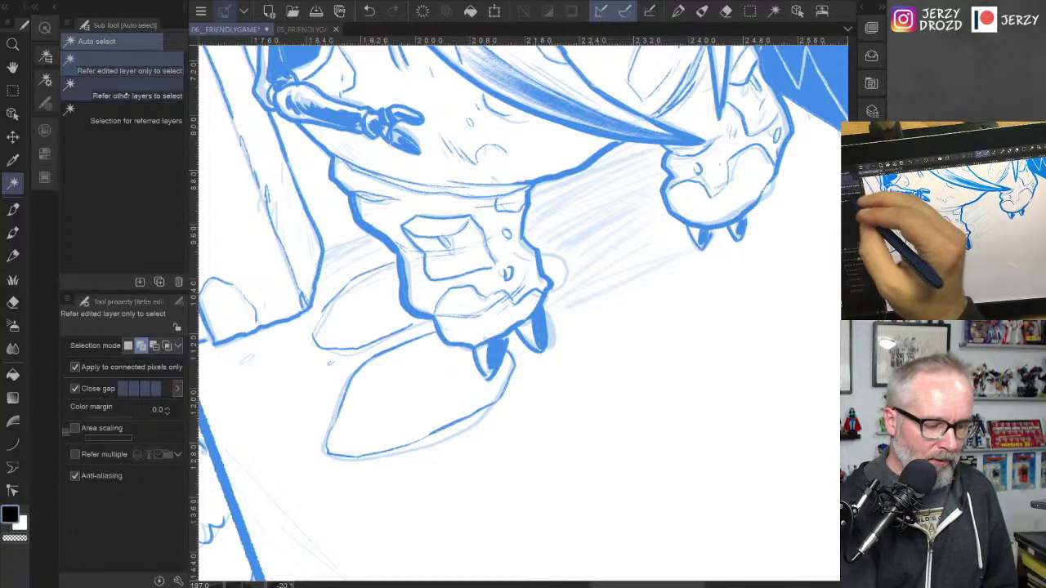
pyautogui.click(123, 90)
pyautogui.click(860, 7)
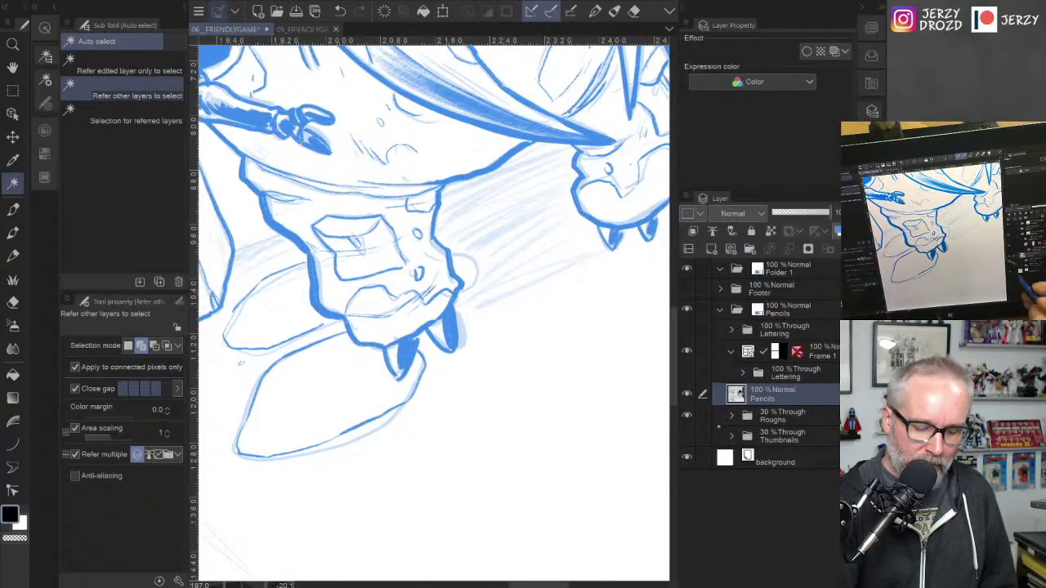
pyautogui.click(686, 415)
pyautogui.scroll(-2, 483, 391)
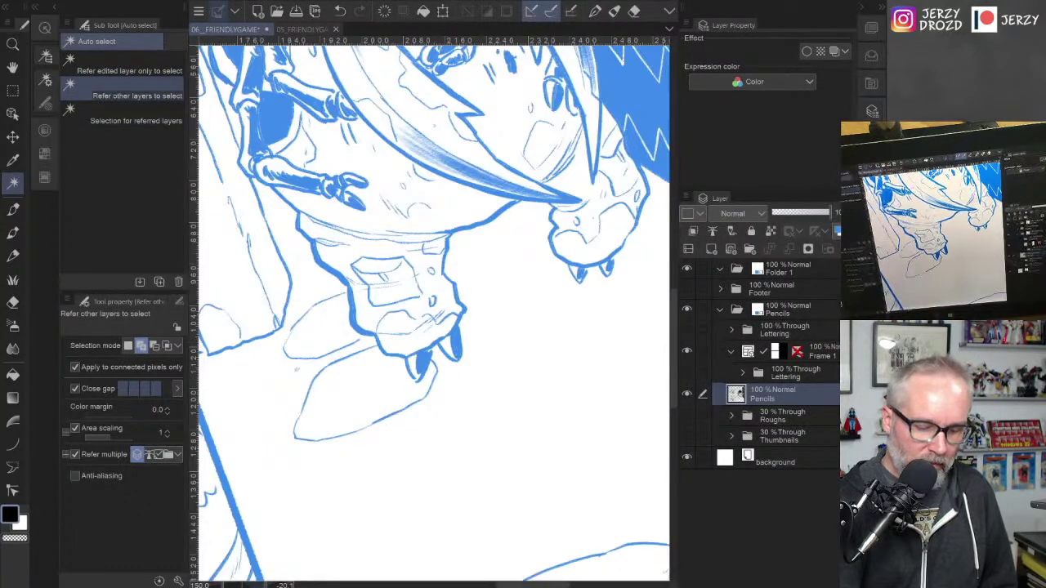
pyautogui.press('F7')
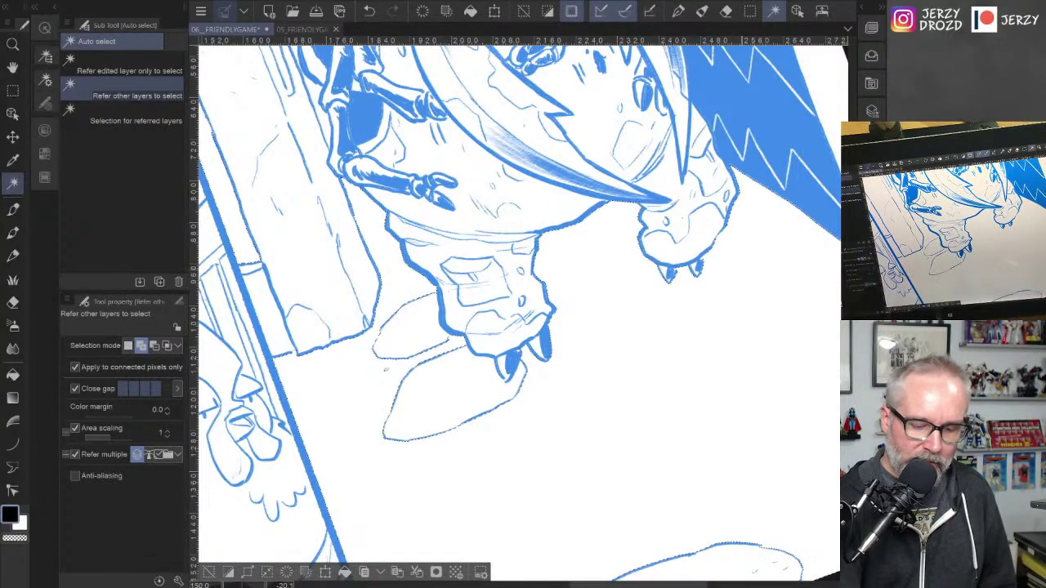
# Step: Check the floor selection's coverage as a quick mask across the panel, and turn the mask back into a selection
pyautogui.click(45, 28)
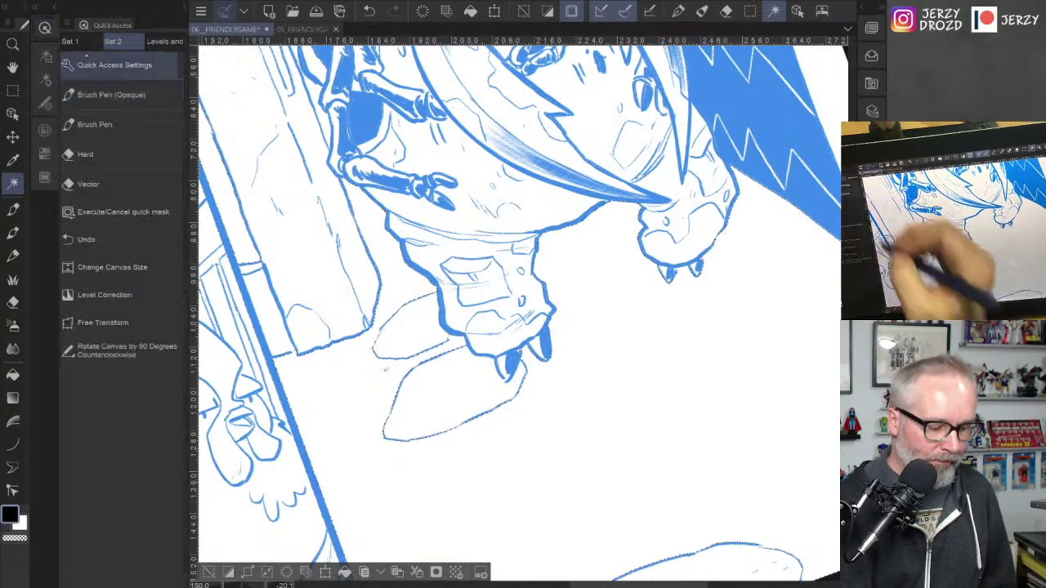
pyautogui.scroll(7, 520, 313)
pyautogui.click(155, 211)
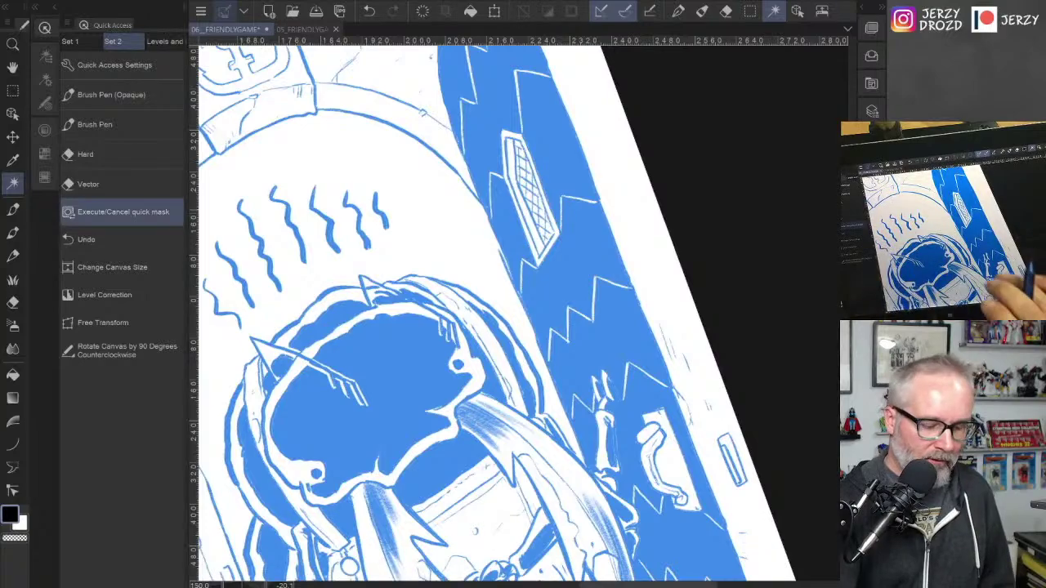
pyautogui.scroll(-6, 519, 313)
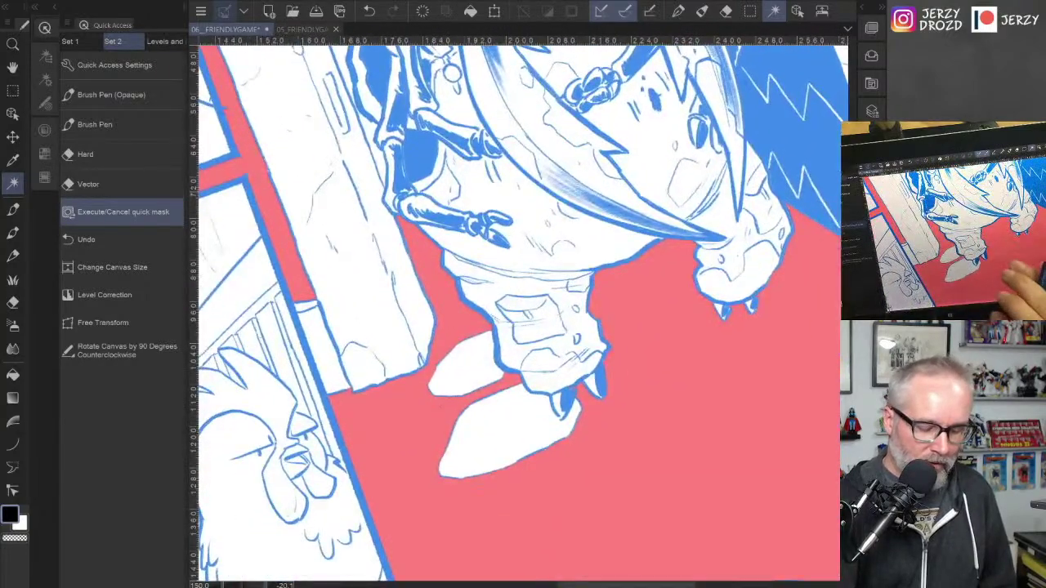
pyautogui.scroll(-2, 520, 313)
pyautogui.scroll(-3, 520, 313)
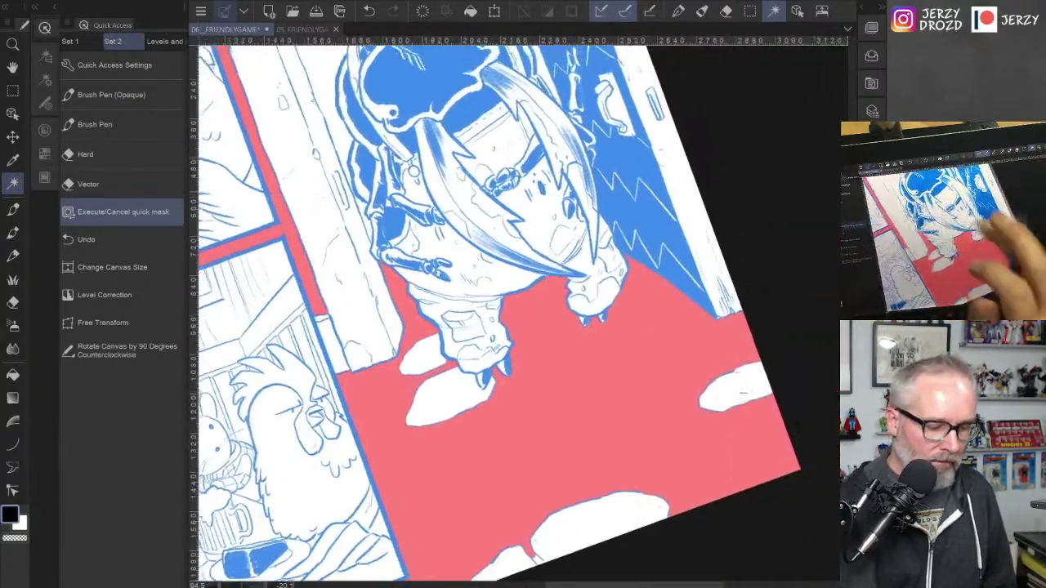
pyautogui.click(123, 212)
pyautogui.click(45, 28)
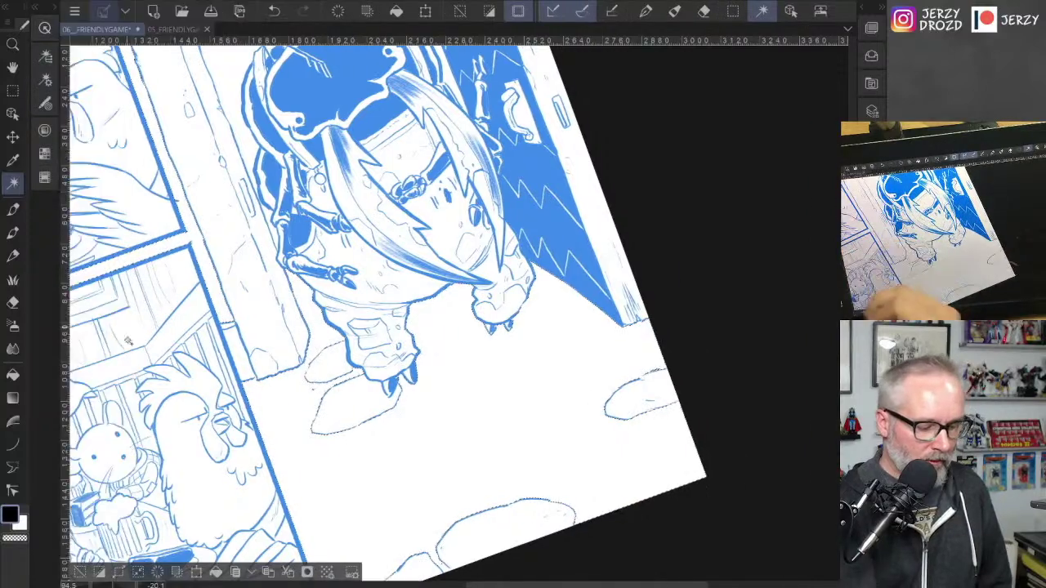
# Step: Choose the Dry Brush Inker 2 brush and make the Roughs folder visible again
pyautogui.click(14, 209)
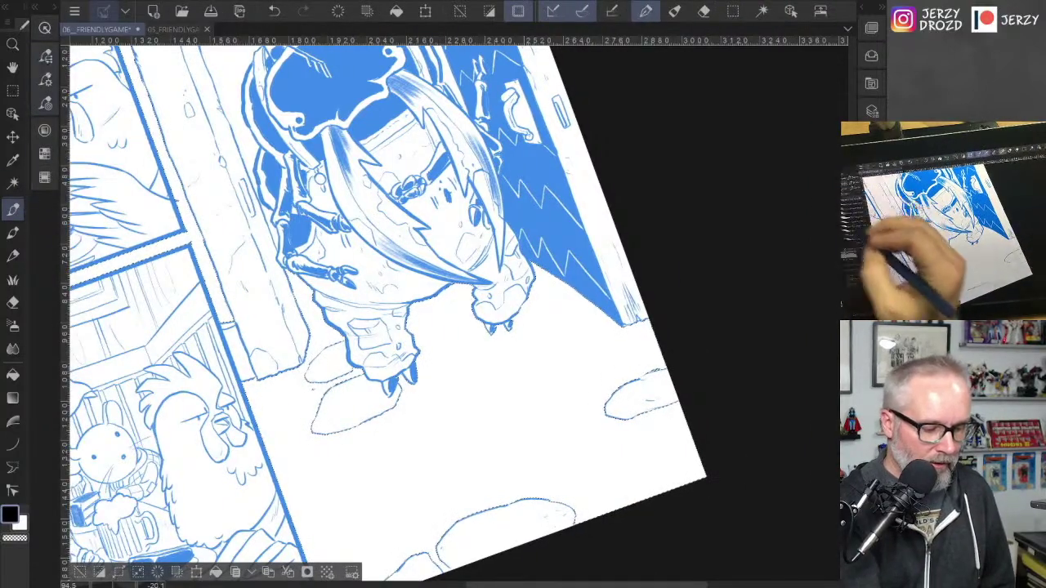
pyautogui.click(24, 198)
pyautogui.click(156, 153)
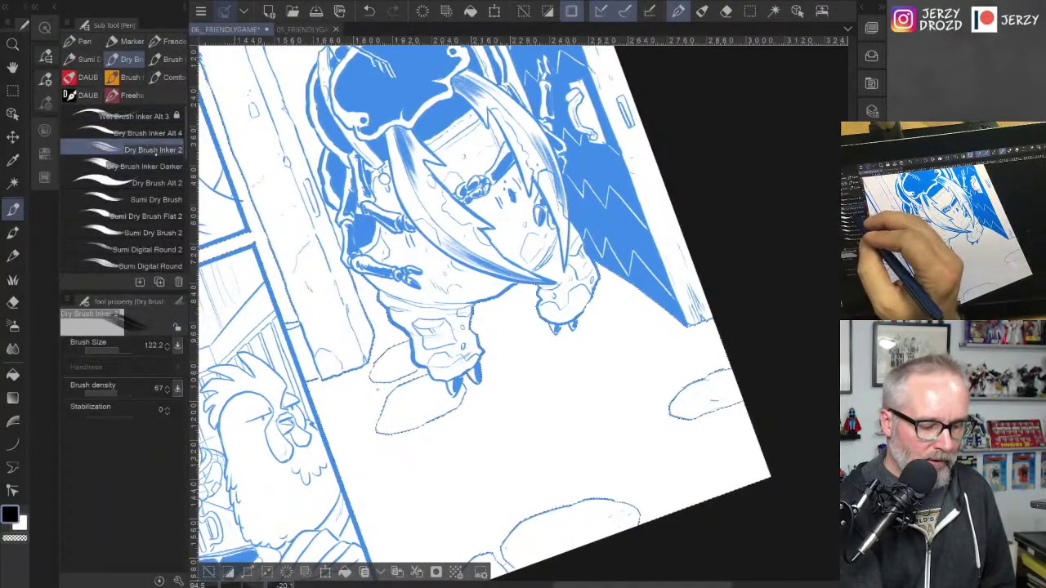
pyautogui.click(144, 166)
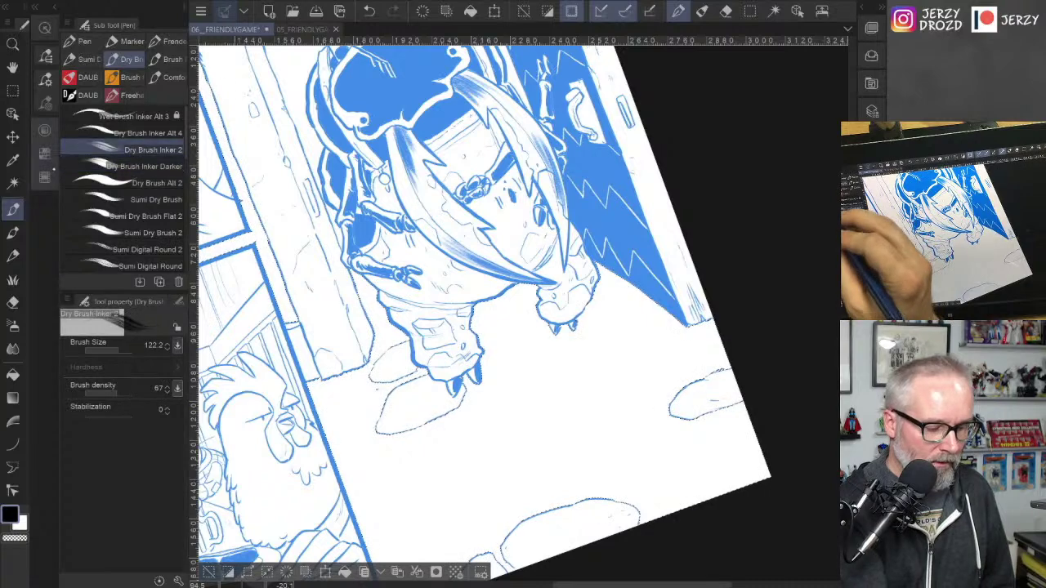
pyautogui.press('Tab')
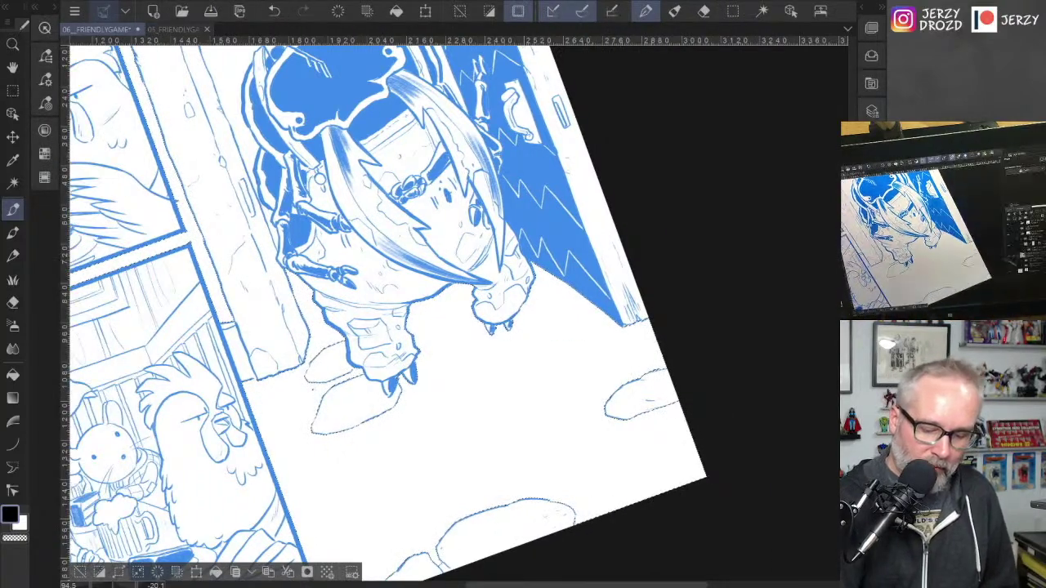
pyautogui.click(862, 7)
pyautogui.click(687, 416)
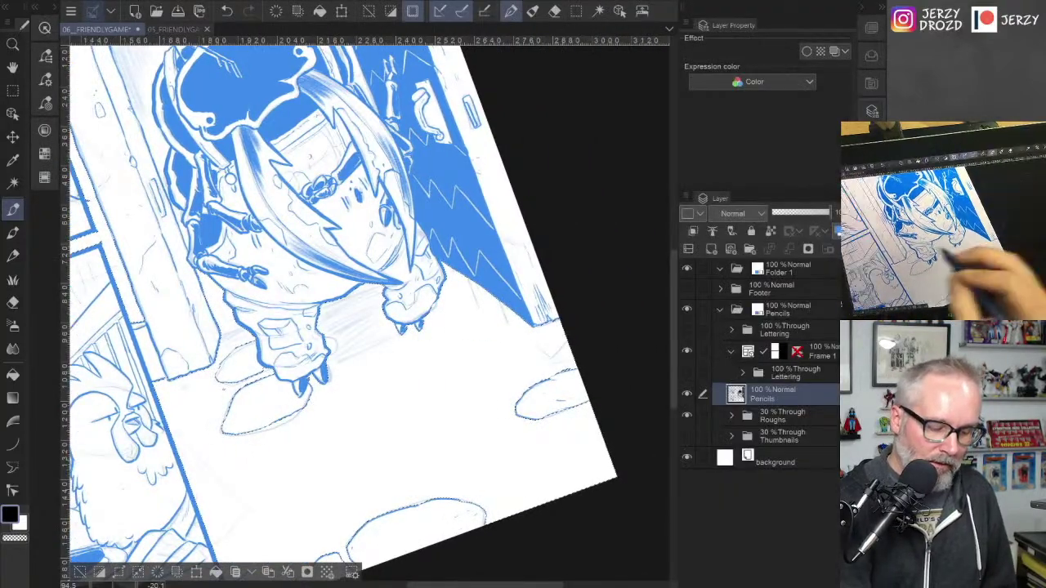
pyautogui.press('F7')
# Step: Hatch the creature's cast shadow on the floor with dry-brush strokes between its feet and out towards the open door
pyautogui.moveTo(474, 287); pyautogui.dragTo(307, 349)
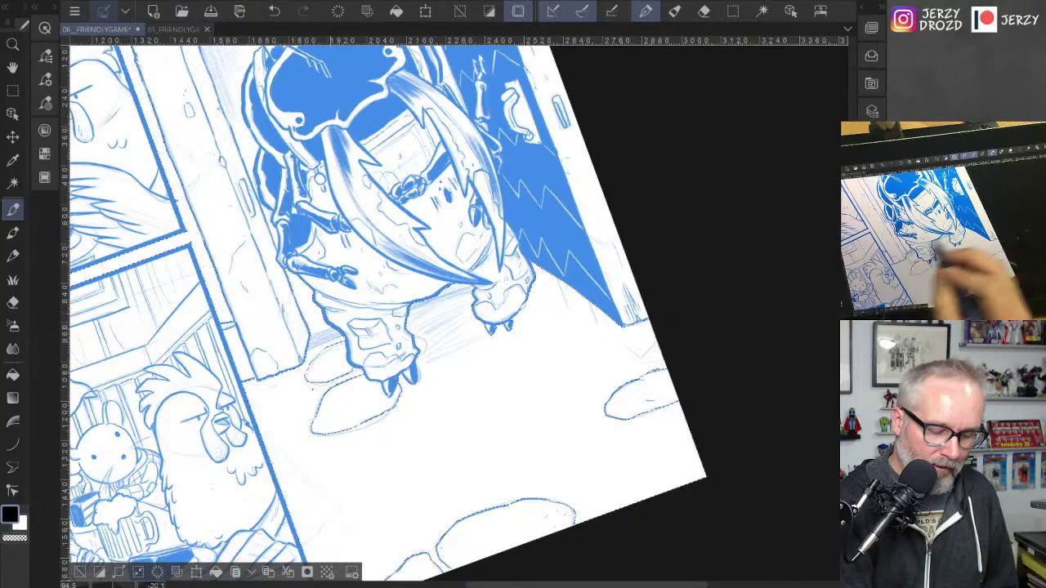
pyautogui.moveTo(472, 291); pyautogui.dragTo(407, 327)
pyautogui.moveTo(470, 310); pyautogui.dragTo(415, 341)
pyautogui.moveTo(476, 330); pyautogui.dragTo(420, 350)
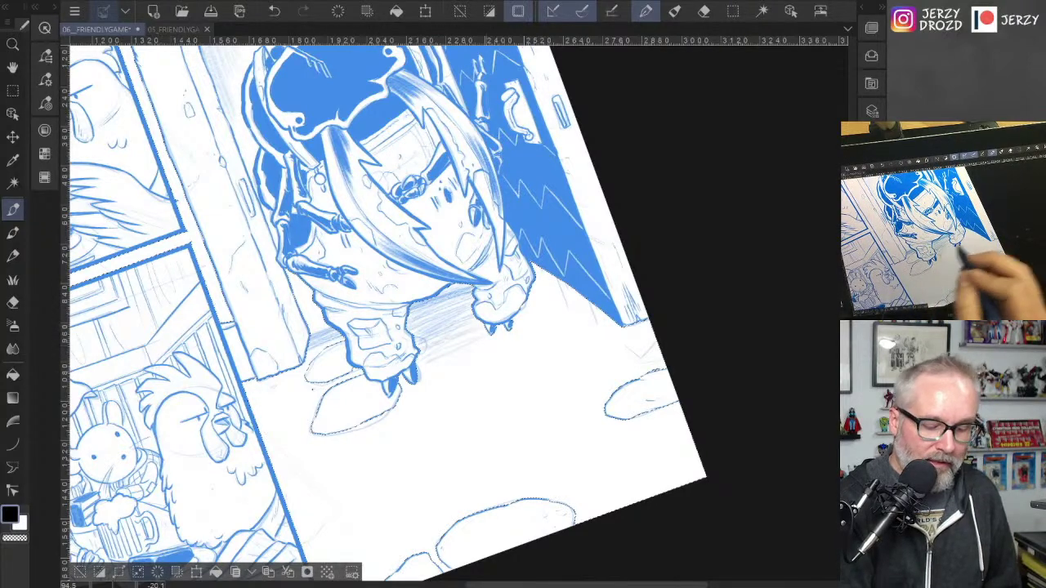
pyautogui.moveTo(507, 328); pyautogui.dragTo(431, 359)
pyautogui.moveTo(544, 309); pyautogui.dragTo(512, 327)
pyautogui.moveTo(554, 288); pyautogui.dragTo(529, 295)
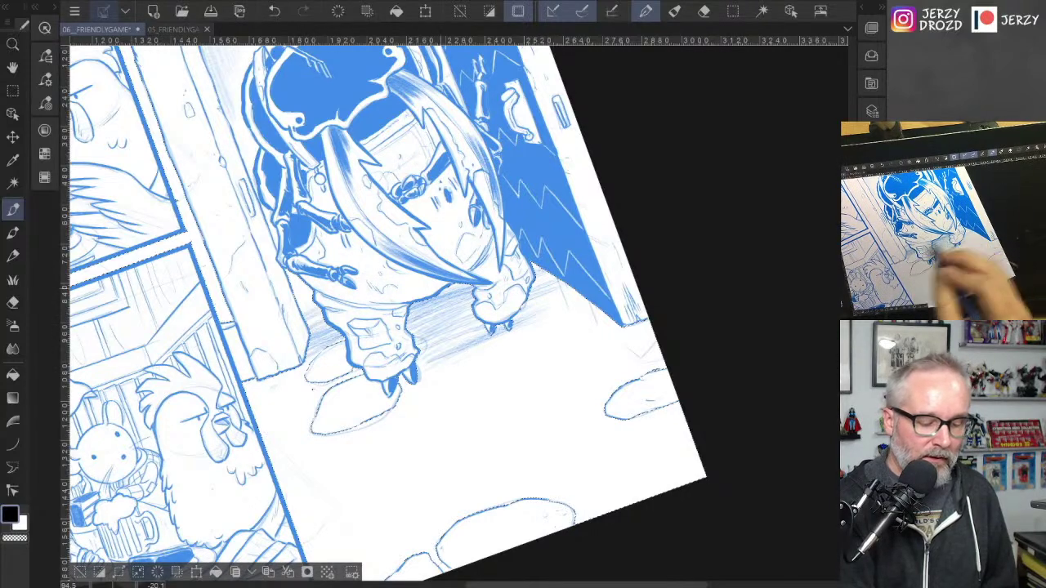
# Step: Darken the shadow beneath the creature's belly and hatch the floor between its leg and the stone arch's base
pyautogui.moveTo(471, 291); pyautogui.dragTo(408, 313)
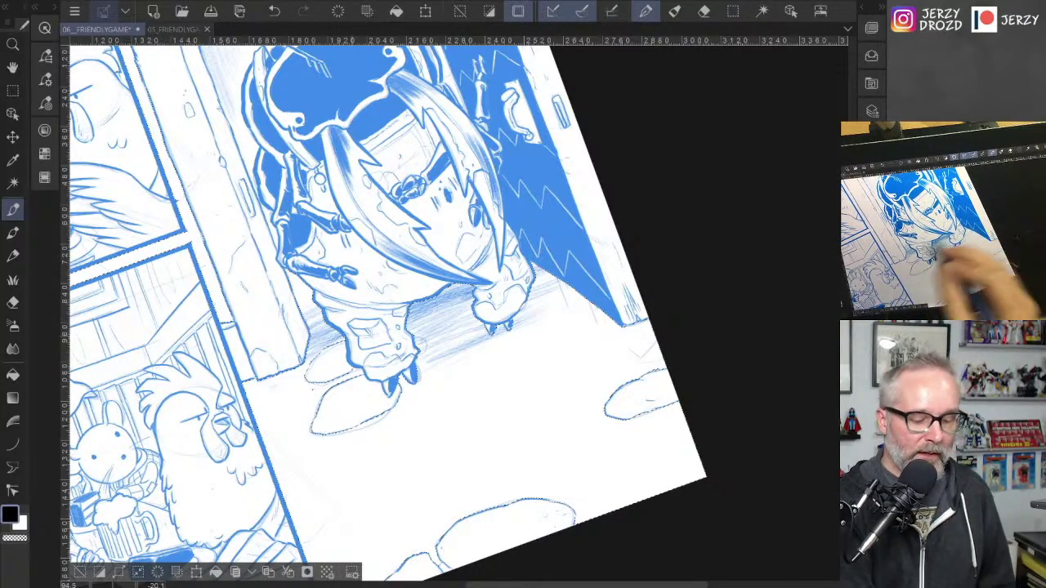
pyautogui.moveTo(320, 310); pyautogui.dragTo(305, 320)
pyautogui.moveTo(330, 321); pyautogui.dragTo(308, 347)
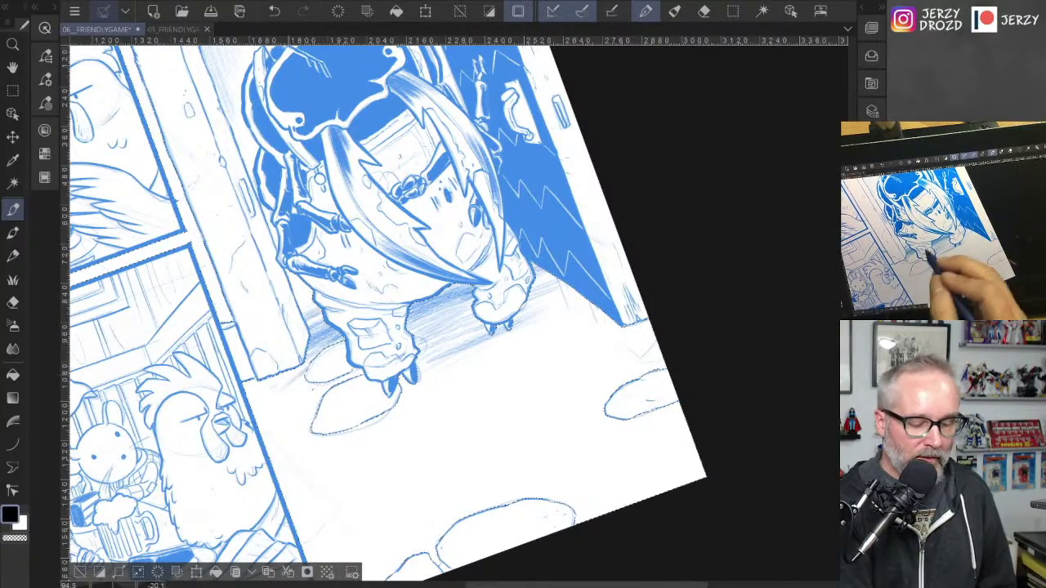
# Step: Add the floor stone partly hidden behind the creature's foot to the selection with the Roughs folder hidden, and show the folder again
pyautogui.click(12, 183)
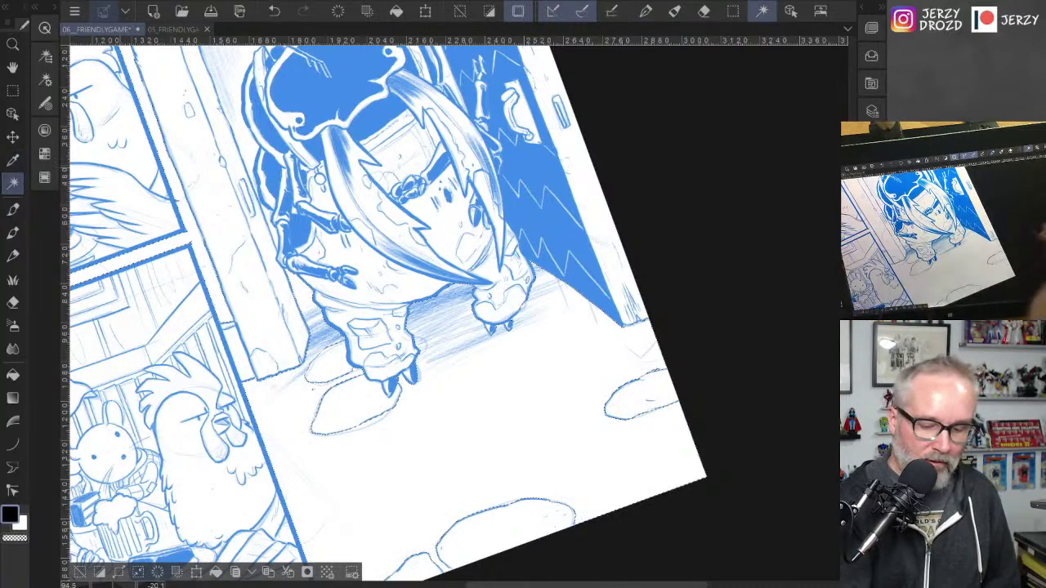
pyautogui.press('Tab')
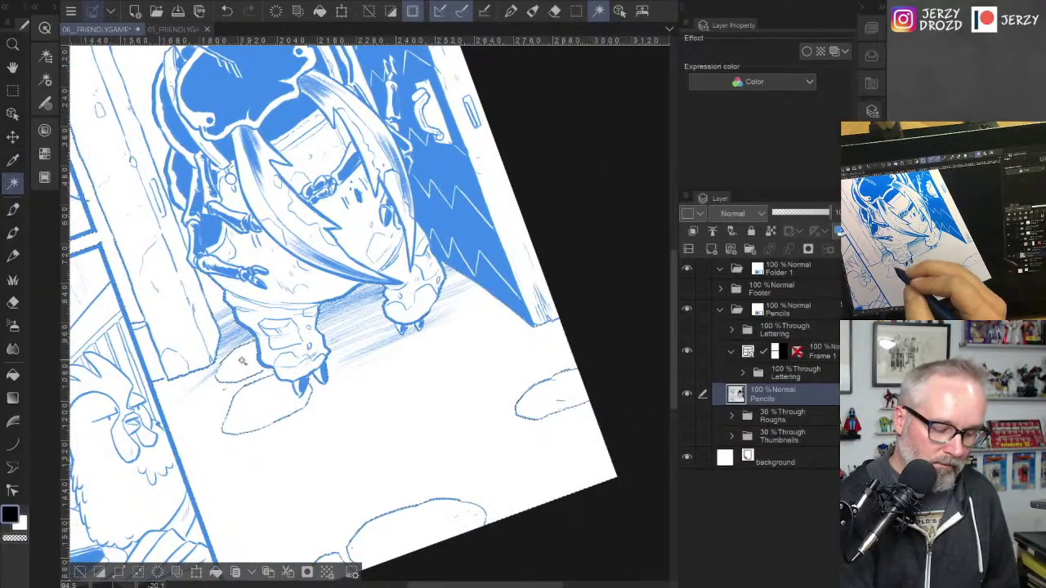
pyautogui.click(46, 55)
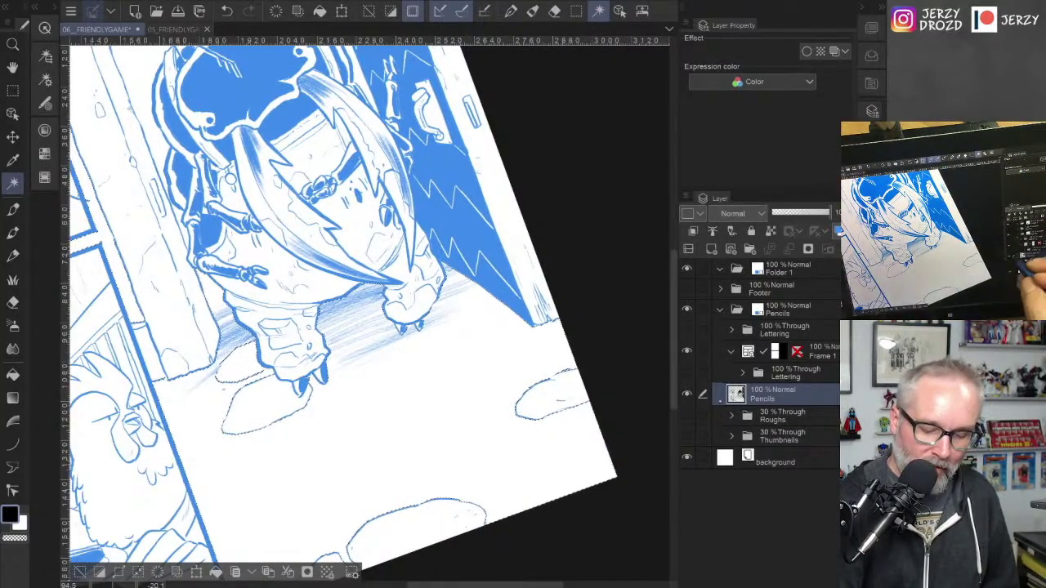
pyautogui.click(687, 373)
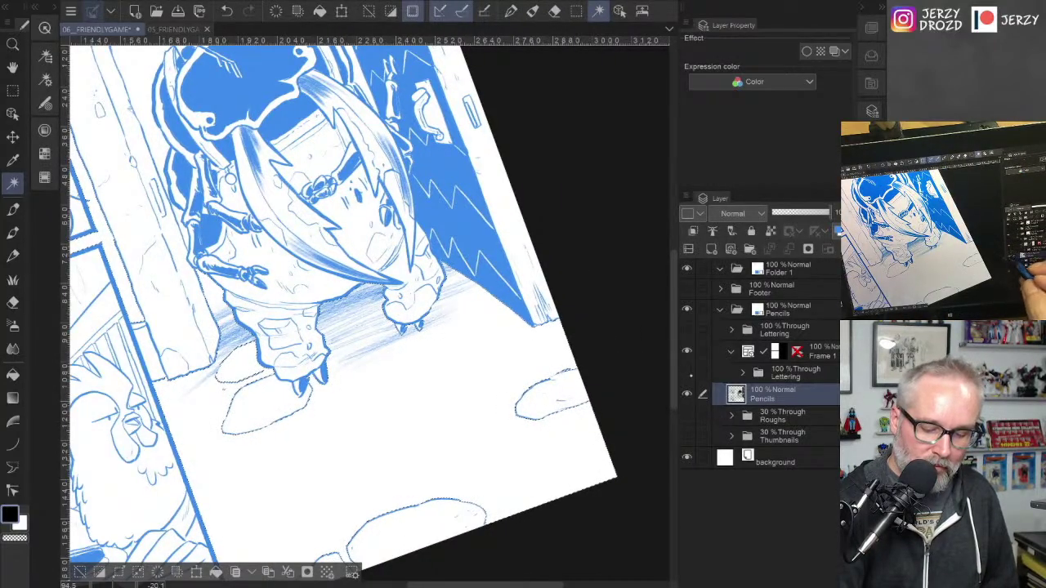
pyautogui.click(686, 394)
pyautogui.click(686, 394)
pyautogui.click(686, 416)
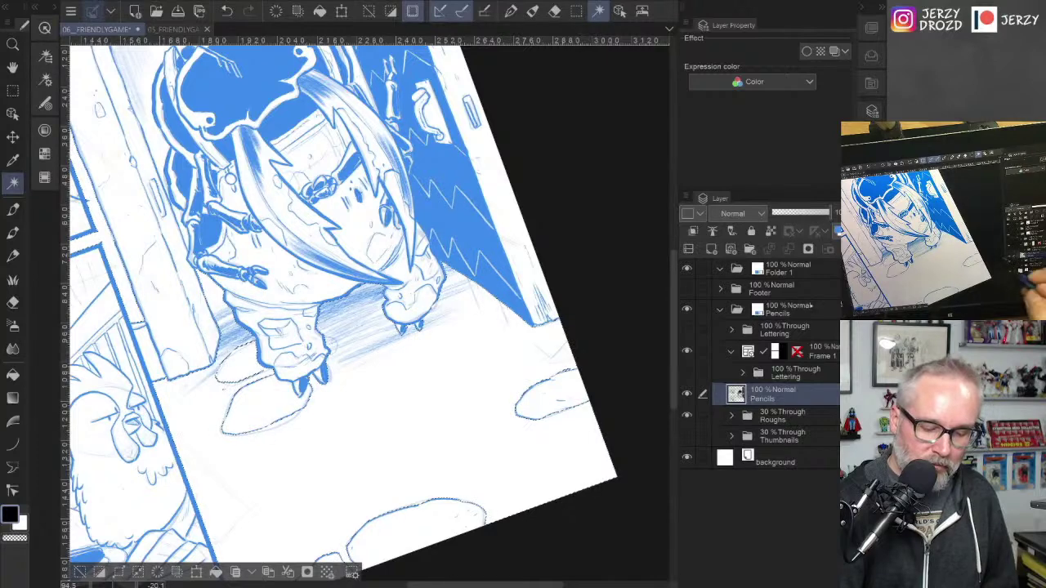
pyautogui.press('p')
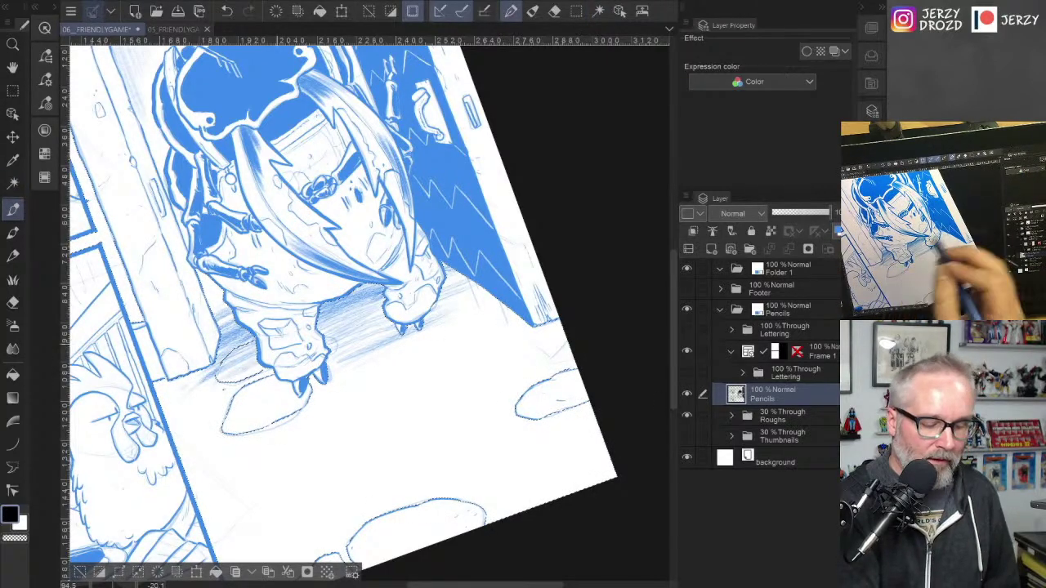
# Step: Add the arched doorway opening behind the creature to the selection and return to the dry brush
pyautogui.moveTo(425, 343); pyautogui.dragTo(513, 401)
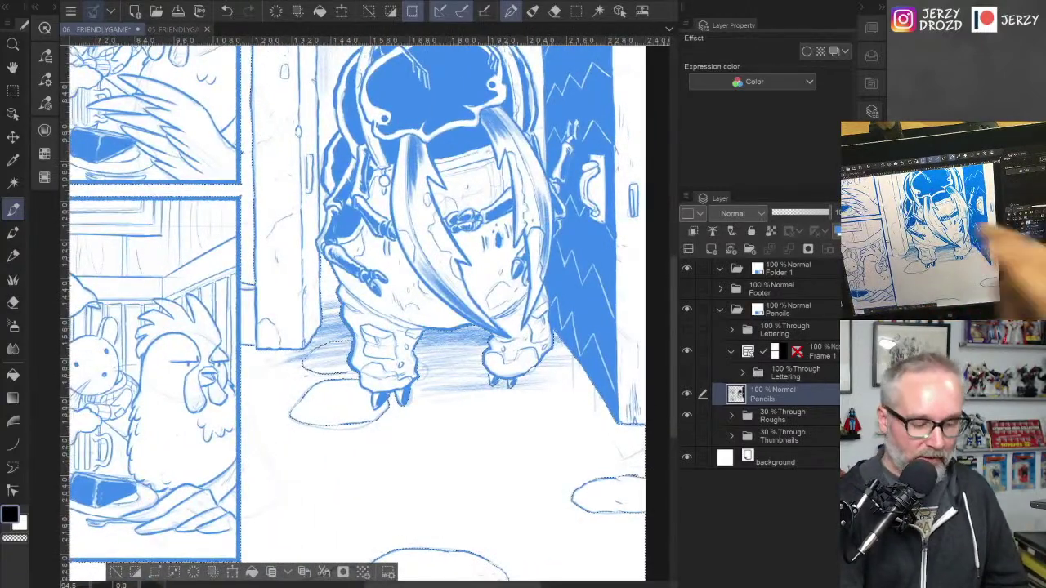
pyautogui.moveTo(458, 245); pyautogui.dragTo(477, 372)
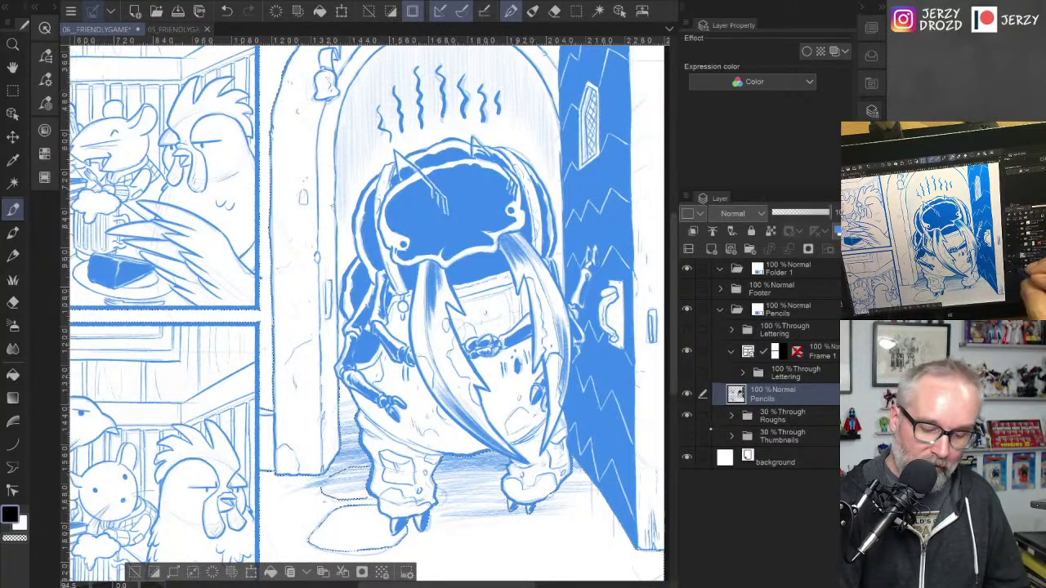
pyautogui.click(686, 415)
pyautogui.click(13, 183)
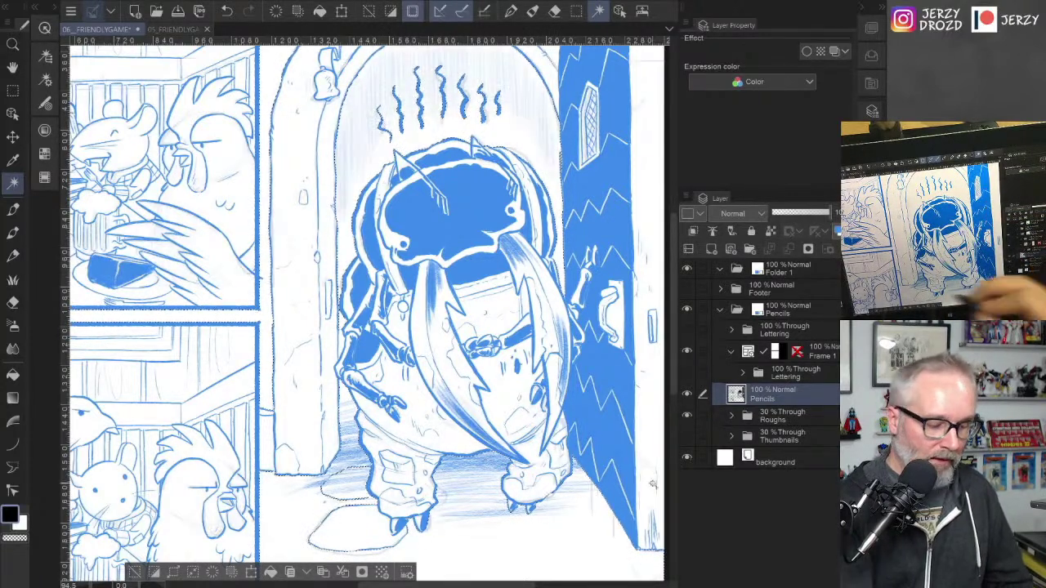
pyautogui.press('p')
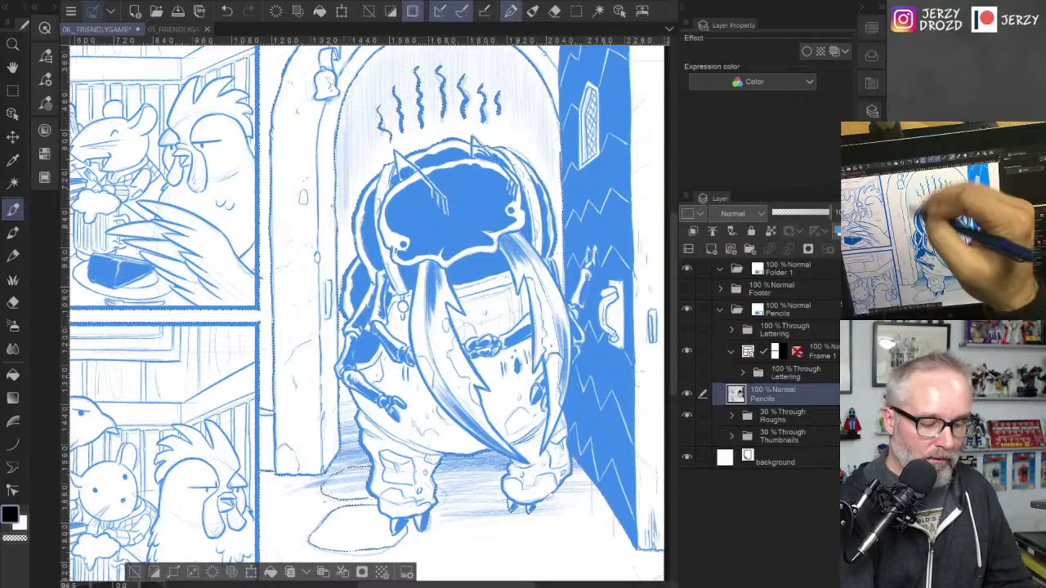
# Step: Hatch dry-brush shadow strokes inside the arched doorway, from its side near the hanging bell across the top above the creature's stink lines
pyautogui.moveTo(339, 229); pyautogui.dragTo(340, 119)
pyautogui.moveTo(343, 227); pyautogui.dragTo(346, 100)
pyautogui.moveTo(454, 205)
pyautogui.mouseDown()
pyautogui.moveTo(449, 331)
pyautogui.moveTo(377, 359)
pyautogui.mouseUp()
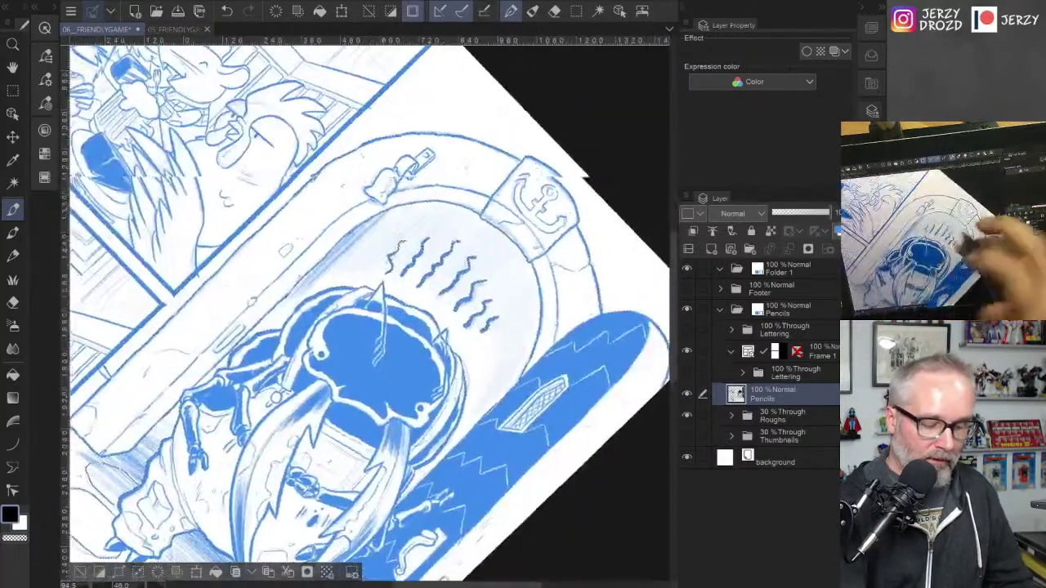
pyautogui.moveTo(338, 272)
pyautogui.mouseDown()
pyautogui.moveTo(404, 201)
pyautogui.moveTo(422, 200)
pyautogui.mouseUp()
pyautogui.moveTo(368, 266); pyautogui.dragTo(433, 198)
pyautogui.moveTo(376, 240); pyautogui.dragTo(415, 202)
pyautogui.moveTo(356, 258); pyautogui.dragTo(425, 200)
pyautogui.moveTo(368, 278)
pyautogui.mouseDown()
pyautogui.moveTo(446, 200)
pyautogui.moveTo(466, 208)
pyautogui.mouseUp()
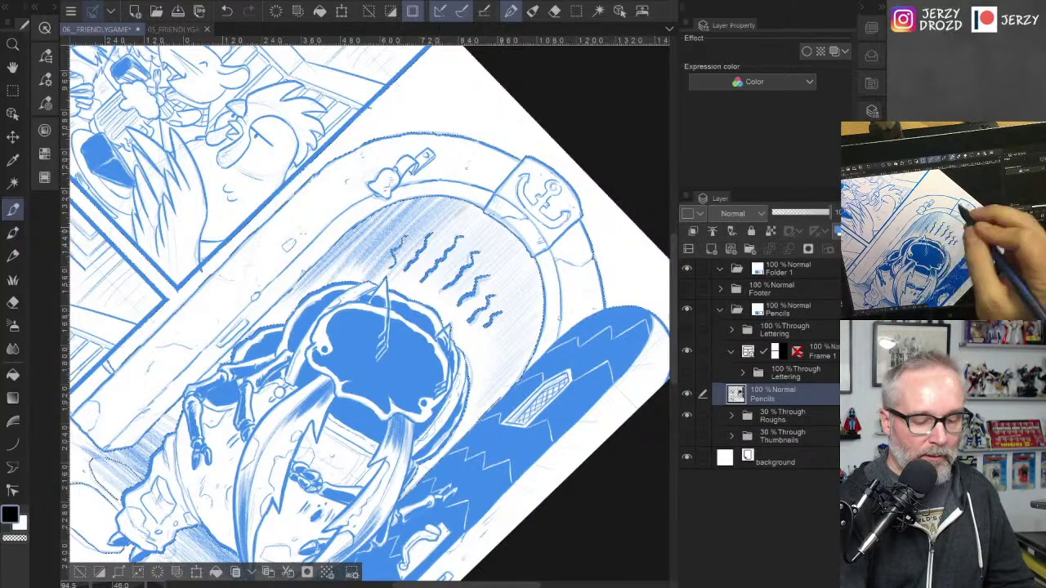
pyautogui.moveTo(397, 286); pyautogui.dragTo(481, 209)
pyautogui.moveTo(421, 298); pyautogui.dragTo(489, 219)
pyautogui.moveTo(449, 275); pyautogui.dragTo(495, 229)
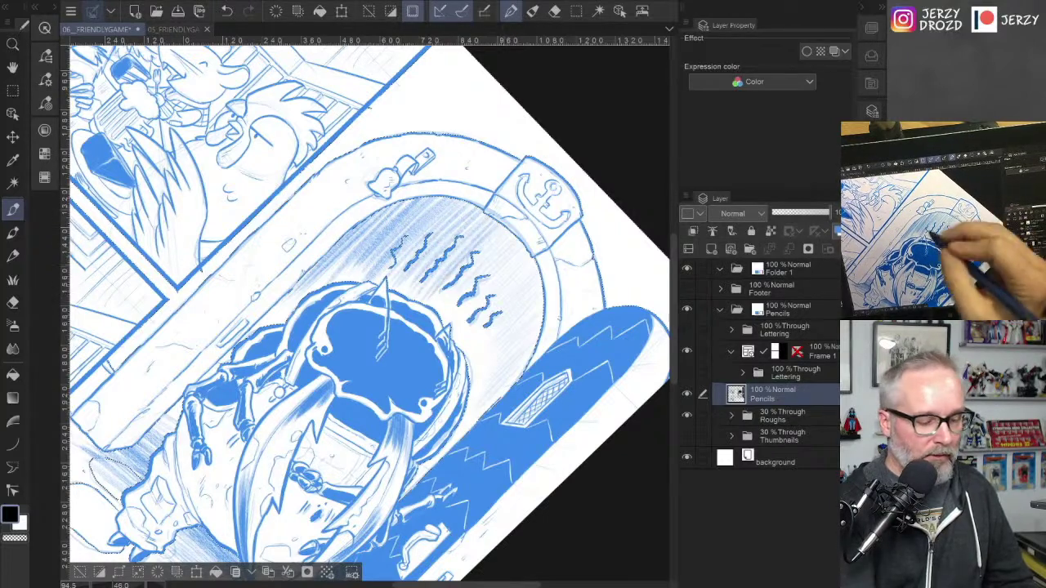
# Step: Enlarge the Dry Brush Inker 2 to size 245.8 and hatch the doorway interior on the side next to the open door
pyautogui.click(45, 55)
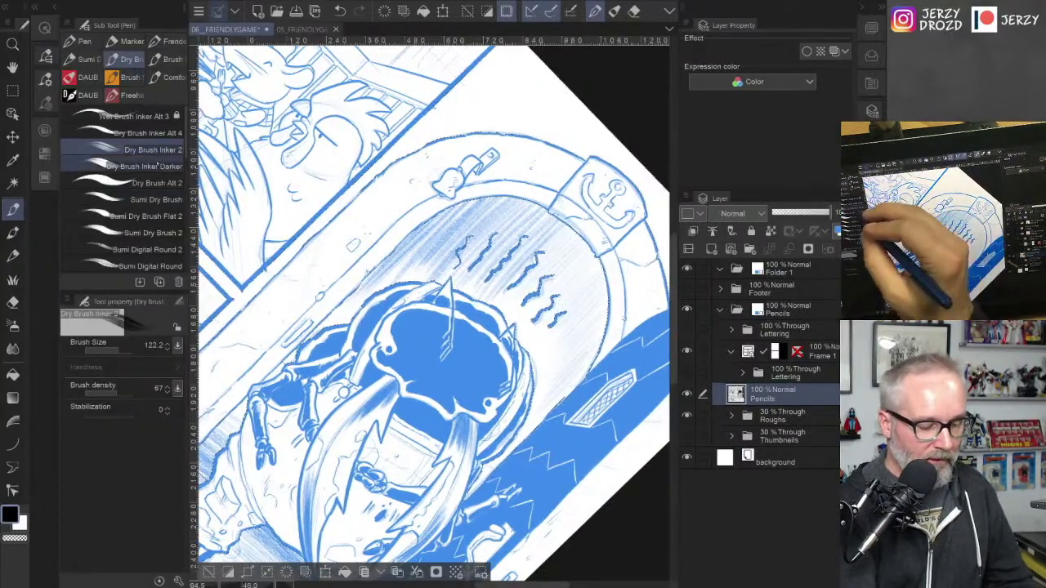
pyautogui.click(121, 350)
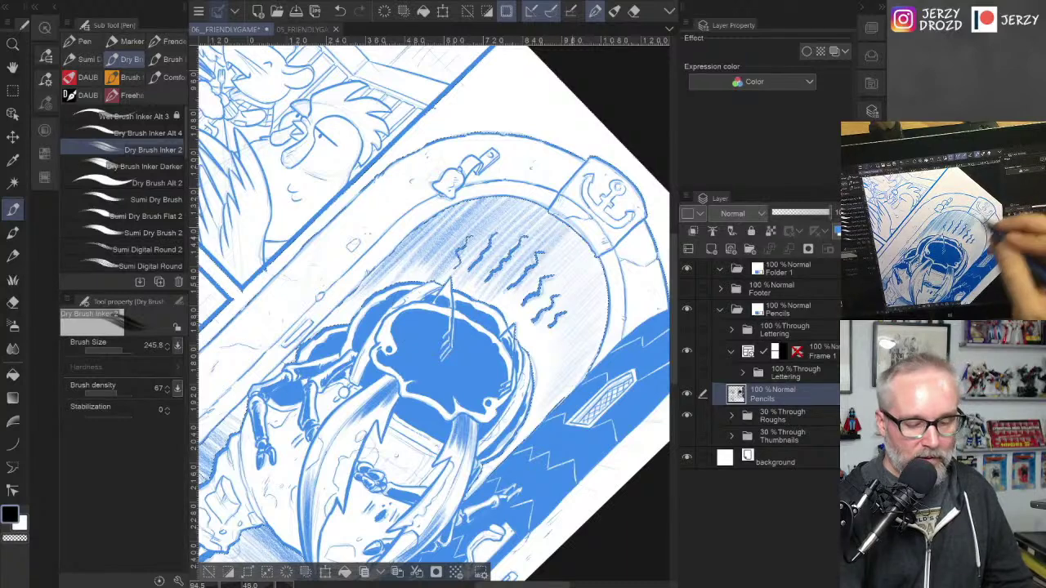
pyautogui.moveTo(515, 304); pyautogui.dragTo(578, 234)
pyautogui.moveTo(523, 322)
pyautogui.mouseDown()
pyautogui.moveTo(590, 249)
pyautogui.moveTo(598, 266)
pyautogui.moveTo(583, 247)
pyautogui.mouseUp()
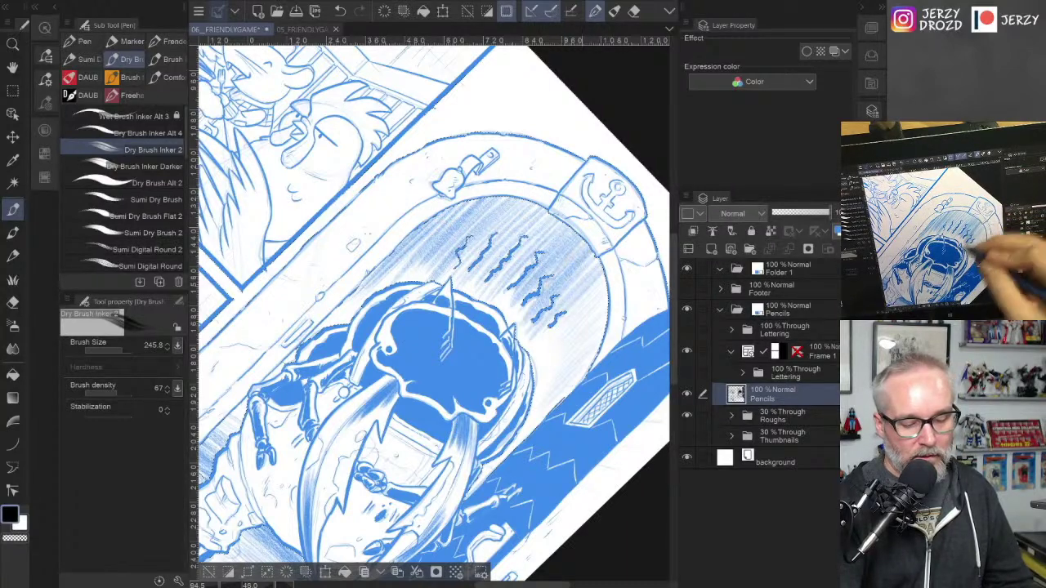
pyautogui.moveTo(530, 342)
pyautogui.mouseDown()
pyautogui.moveTo(595, 257)
pyautogui.moveTo(603, 268)
pyautogui.mouseUp()
pyautogui.moveTo(534, 369)
pyautogui.mouseDown()
pyautogui.moveTo(606, 291)
pyautogui.moveTo(608, 313)
pyautogui.moveTo(608, 297)
pyautogui.moveTo(588, 331)
pyautogui.mouseUp()
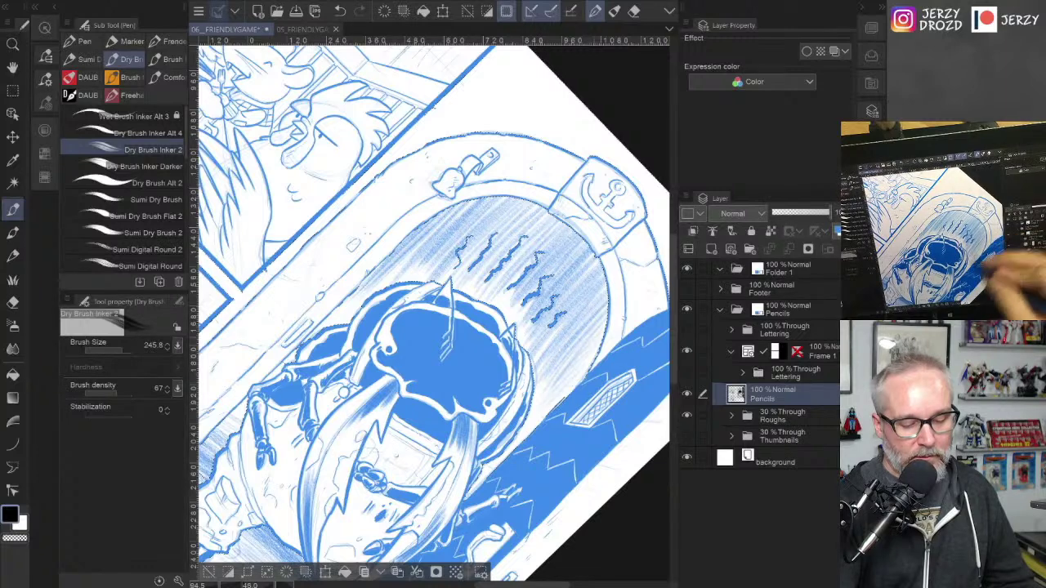
pyautogui.moveTo(543, 405); pyautogui.dragTo(600, 337)
pyautogui.moveTo(535, 425)
pyautogui.mouseDown()
pyautogui.moveTo(597, 350)
pyautogui.moveTo(575, 384)
pyautogui.mouseUp()
pyautogui.moveTo(554, 402)
pyautogui.mouseDown()
pyautogui.moveTo(597, 354)
pyautogui.moveTo(592, 314)
pyautogui.mouseUp()
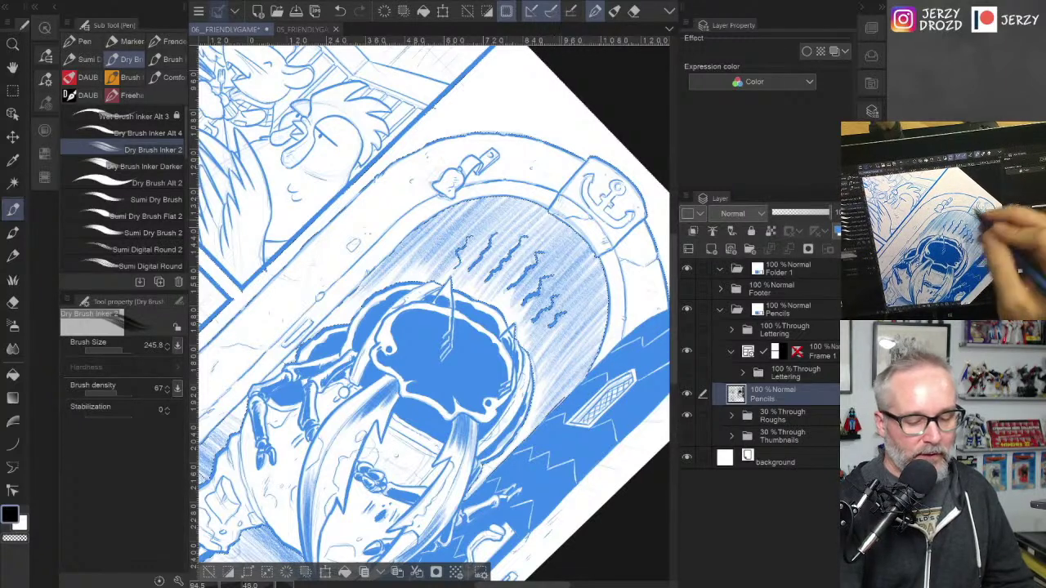
# Step: Darken the shading under the top of the arch around the stink lines and clear the selection
pyautogui.moveTo(488, 266); pyautogui.dragTo(538, 207)
pyautogui.moveTo(451, 246)
pyautogui.mouseDown()
pyautogui.moveTo(500, 199)
pyautogui.moveTo(479, 209)
pyautogui.moveTo(472, 201)
pyautogui.mouseUp()
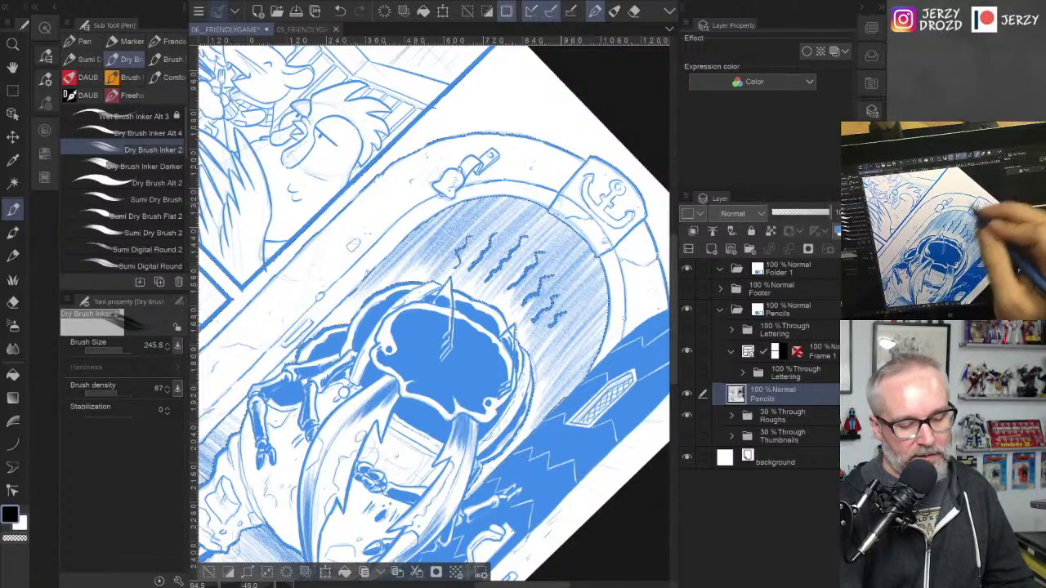
pyautogui.moveTo(525, 234); pyautogui.dragTo(548, 215)
pyautogui.moveTo(470, 233); pyautogui.dragTo(508, 198)
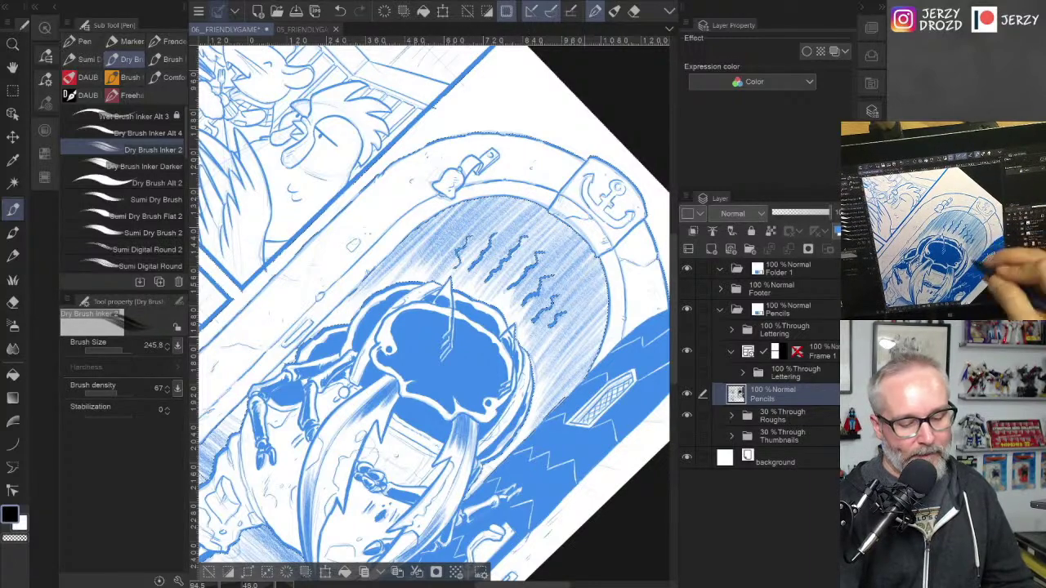
pyautogui.hotkey('ctrl', 'd')
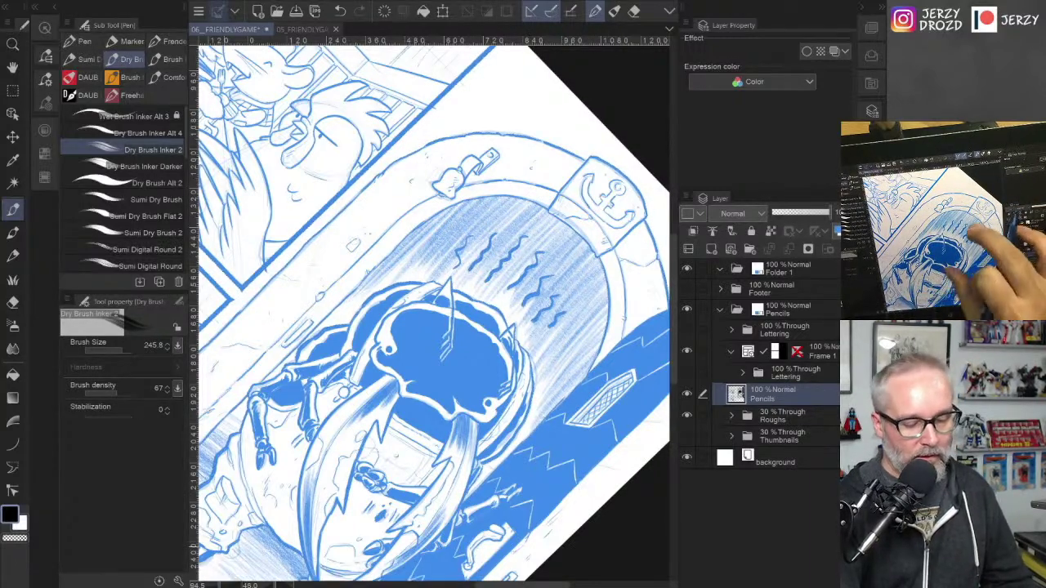
# Step: Add dry-brush shading along the lower end of the open door's pale outer edge
pyautogui.scroll(-3, 433, 313)
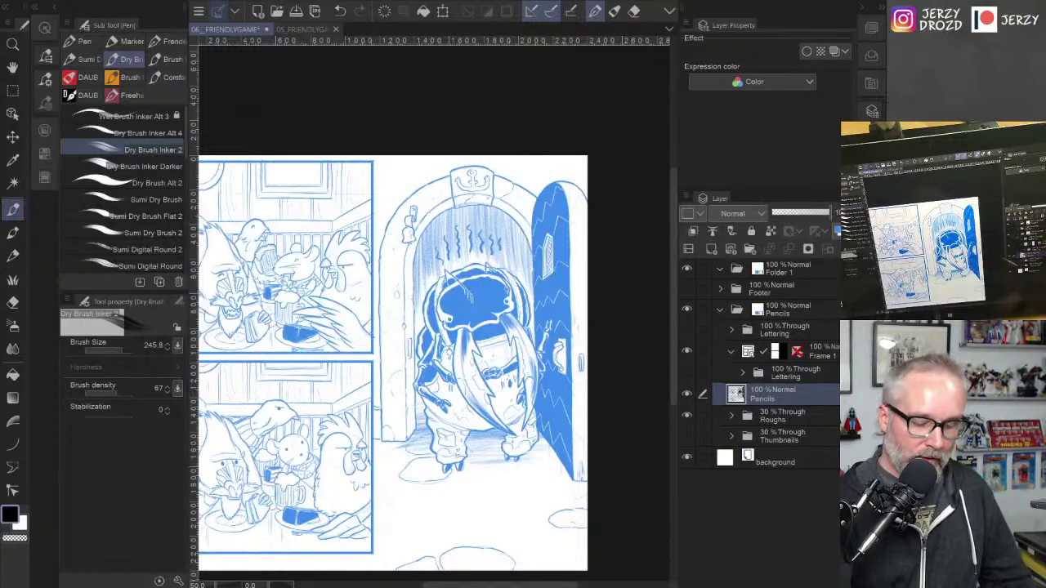
pyautogui.scroll(3, 531, 327)
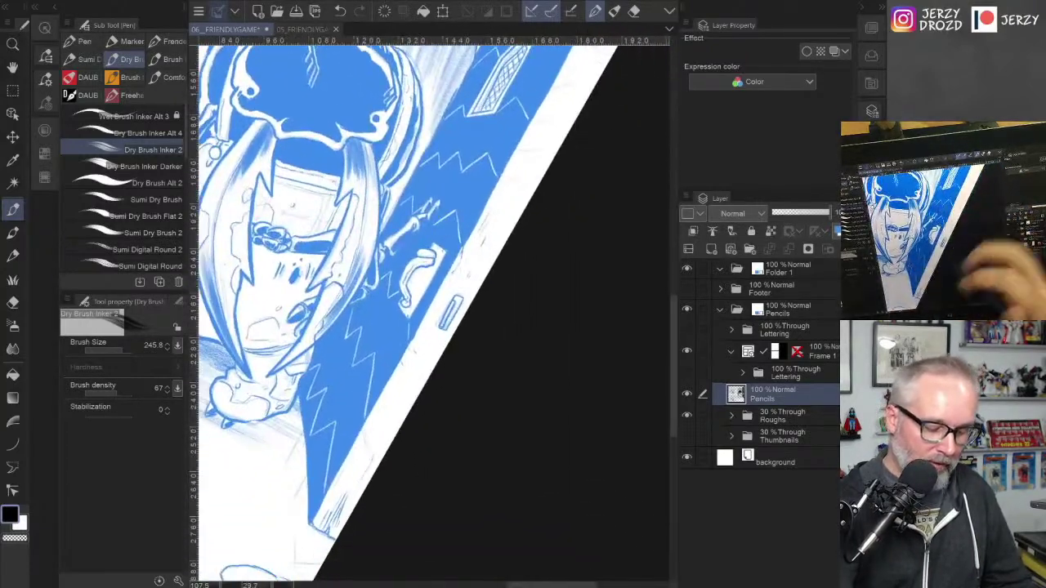
pyautogui.moveTo(332, 523); pyautogui.dragTo(378, 449)
pyautogui.moveTo(348, 496); pyautogui.dragTo(365, 473)
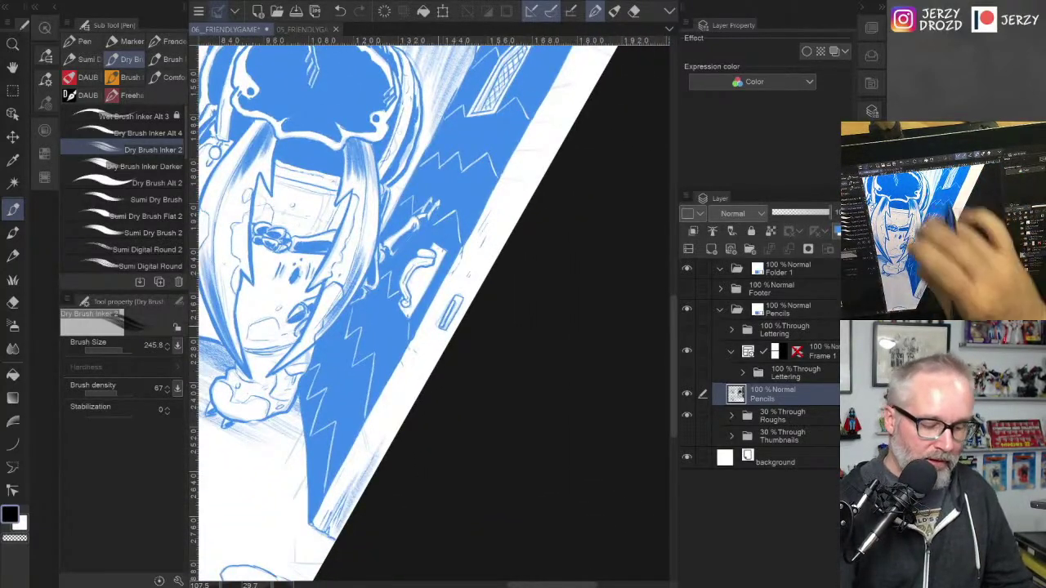
# Step: Shade the inner rim of the stone arch from beneath the hanging bell up towards the anchor keystone
pyautogui.moveTo(392, 205); pyautogui.dragTo(479, 530)
pyautogui.moveTo(425, 199)
pyautogui.mouseDown()
pyautogui.moveTo(377, 217)
pyautogui.moveTo(332, 256)
pyautogui.mouseUp()
pyautogui.moveTo(333, 248); pyautogui.dragTo(314, 281)
pyautogui.moveTo(356, 237); pyautogui.dragTo(308, 294)
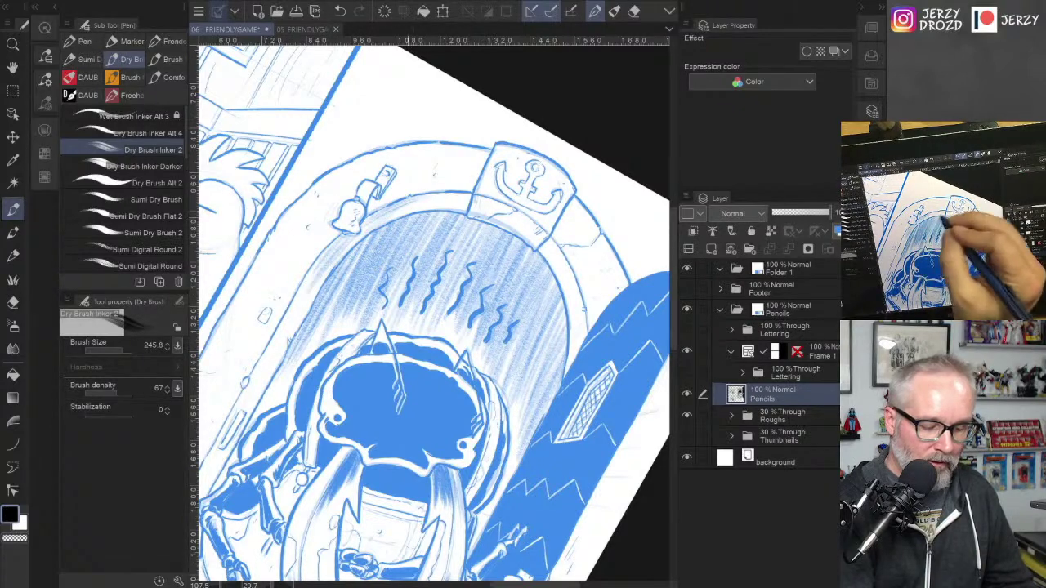
pyautogui.moveTo(451, 200); pyautogui.dragTo(414, 208)
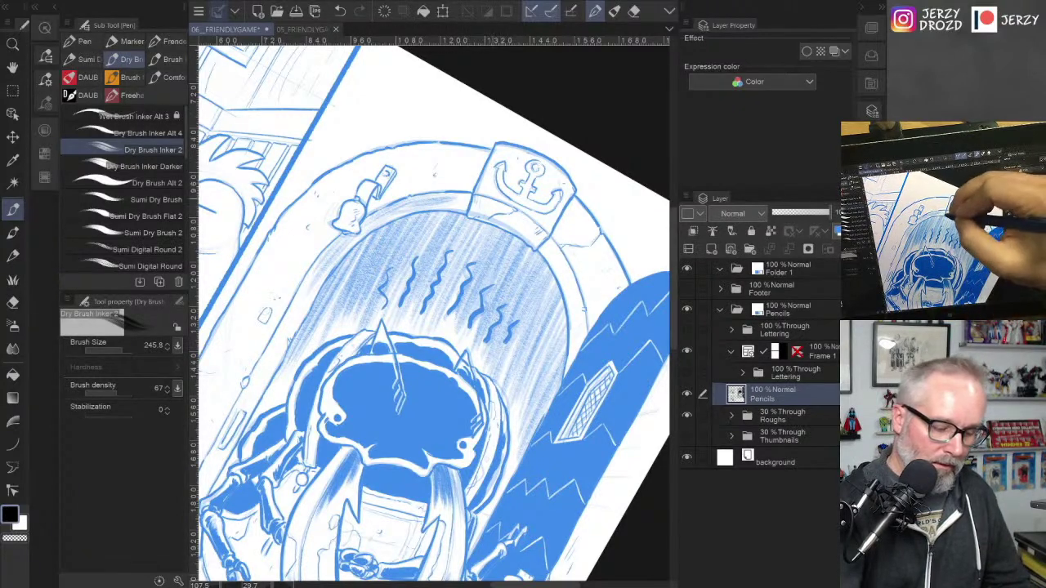
# Step: Continue the dry-brush rim shading across the base of the anchor keystone and down the arch's door side
pyautogui.moveTo(529, 182)
pyautogui.mouseDown()
pyautogui.moveTo(513, 331)
pyautogui.moveTo(529, 290)
pyautogui.moveTo(472, 221)
pyautogui.mouseUp()
pyautogui.moveTo(496, 286)
pyautogui.mouseDown()
pyautogui.moveTo(481, 231)
pyautogui.moveTo(490, 317)
pyautogui.moveTo(432, 404)
pyautogui.mouseUp()
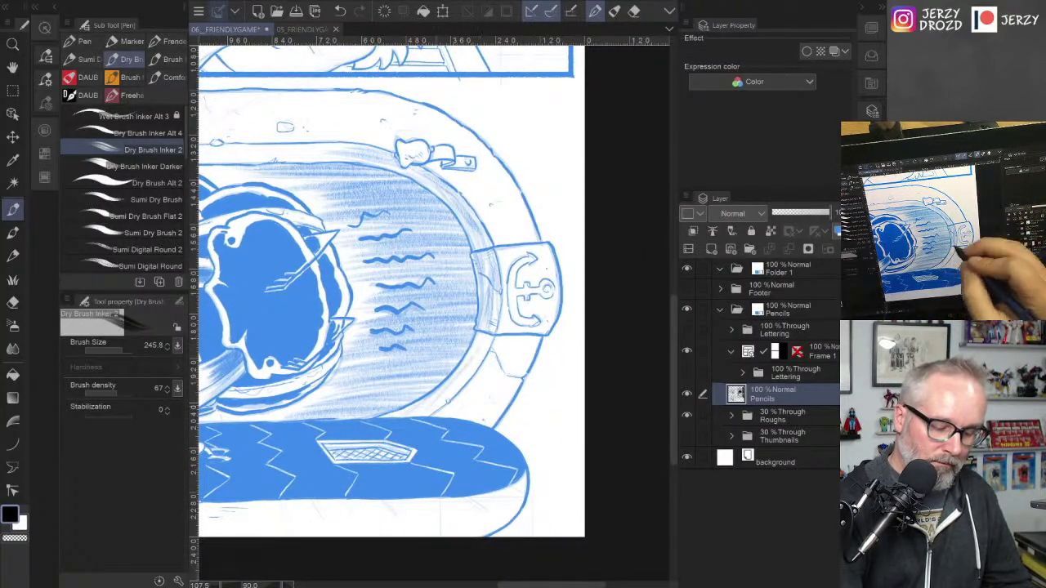
pyautogui.moveTo(488, 344); pyautogui.dragTo(441, 407)
pyautogui.moveTo(494, 324)
pyautogui.mouseDown()
pyautogui.moveTo(468, 368)
pyautogui.moveTo(424, 407)
pyautogui.moveTo(392, 418)
pyautogui.moveTo(408, 418)
pyautogui.mouseUp()
pyautogui.scroll(-4, 433, 294)
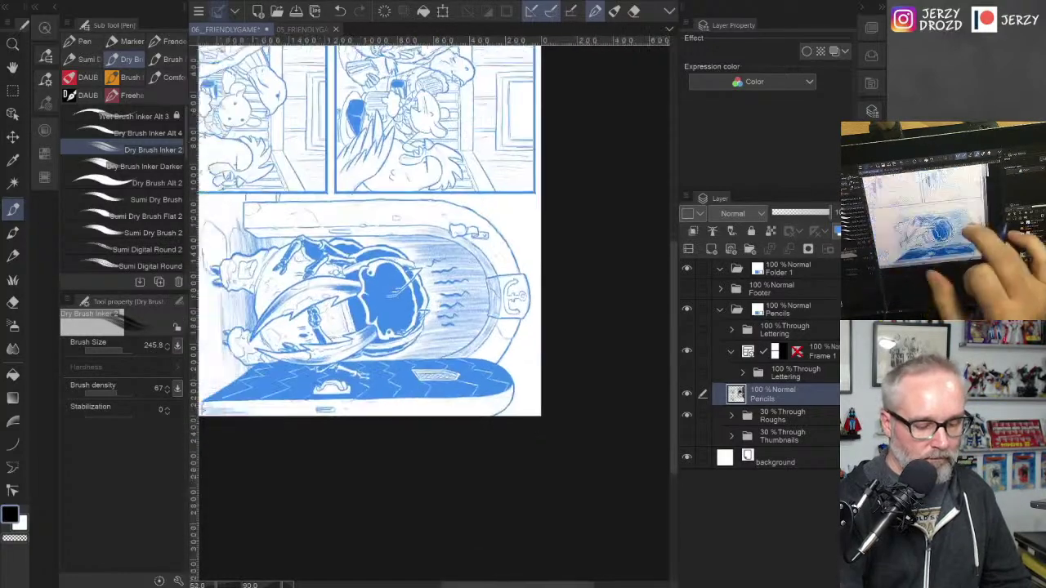
# Step: Reduce the dry brush to size 103.2 and shade the creature's foot nearest the open door
pyautogui.scroll(5, 433, 294)
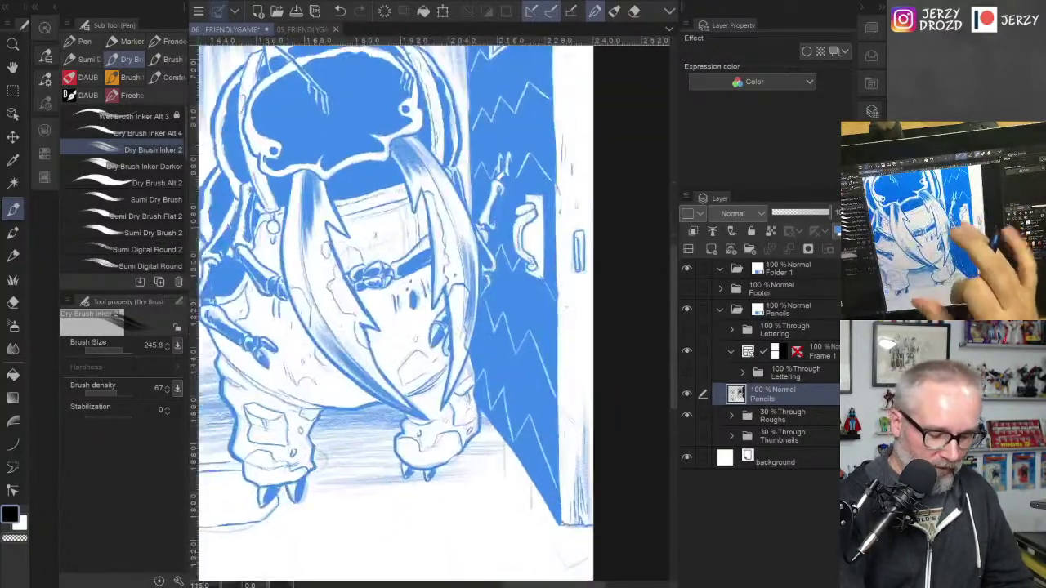
pyautogui.moveTo(233, 382); pyautogui.dragTo(290, 409)
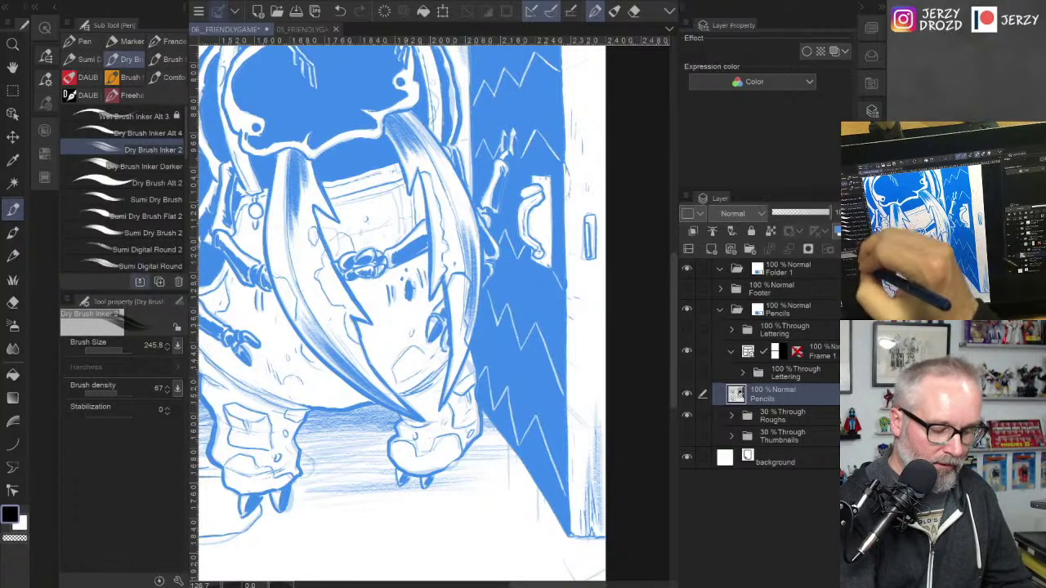
pyautogui.press('[')
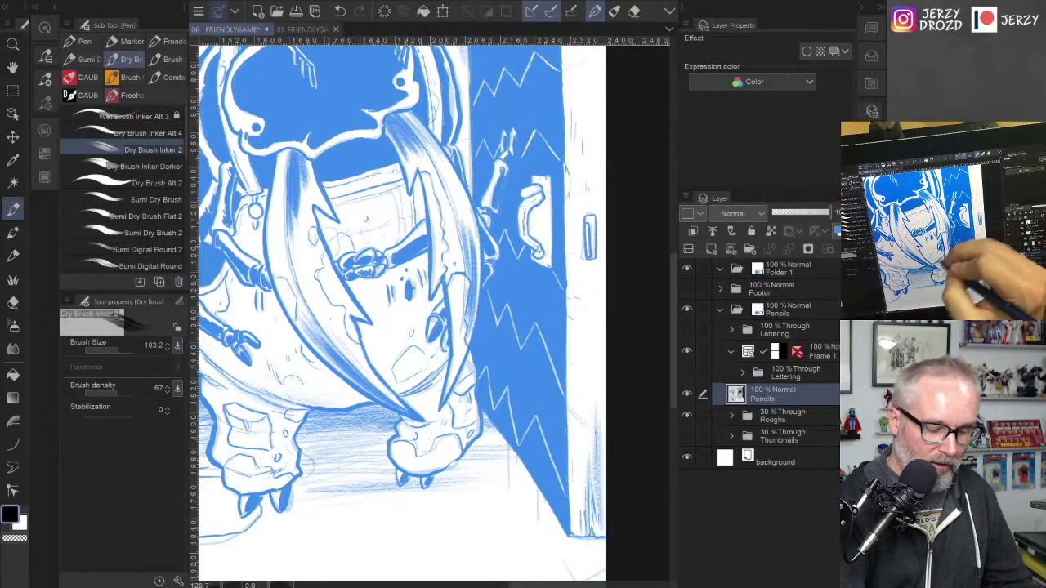
pyautogui.moveTo(465, 434)
pyautogui.mouseDown()
pyautogui.moveTo(431, 469)
pyautogui.moveTo(448, 467)
pyautogui.mouseUp()
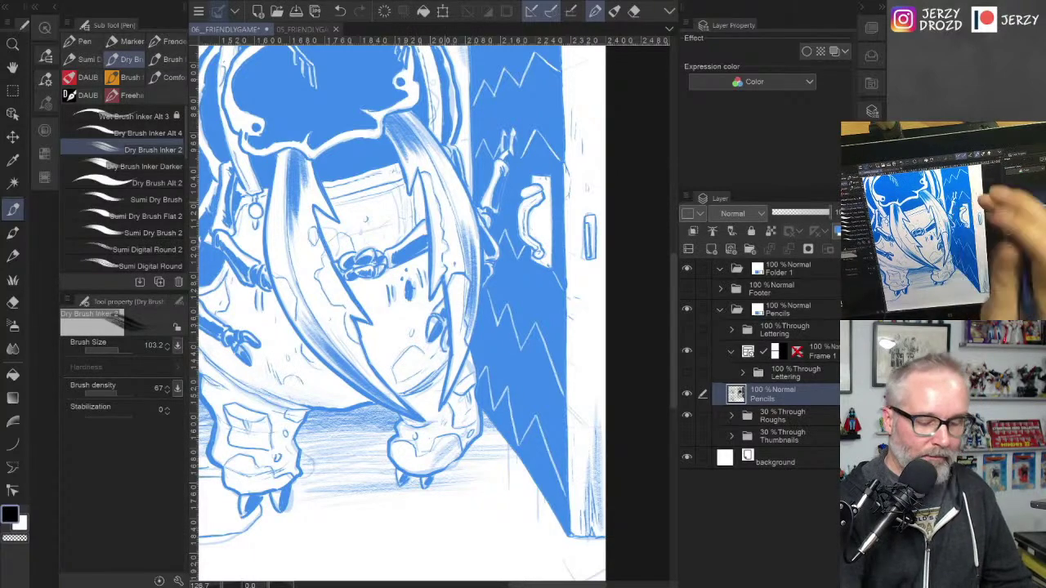
# Step: Show both Lettering folders over the page artwork, collapse the side panels and save the page
pyautogui.scroll(-3, 402, 313)
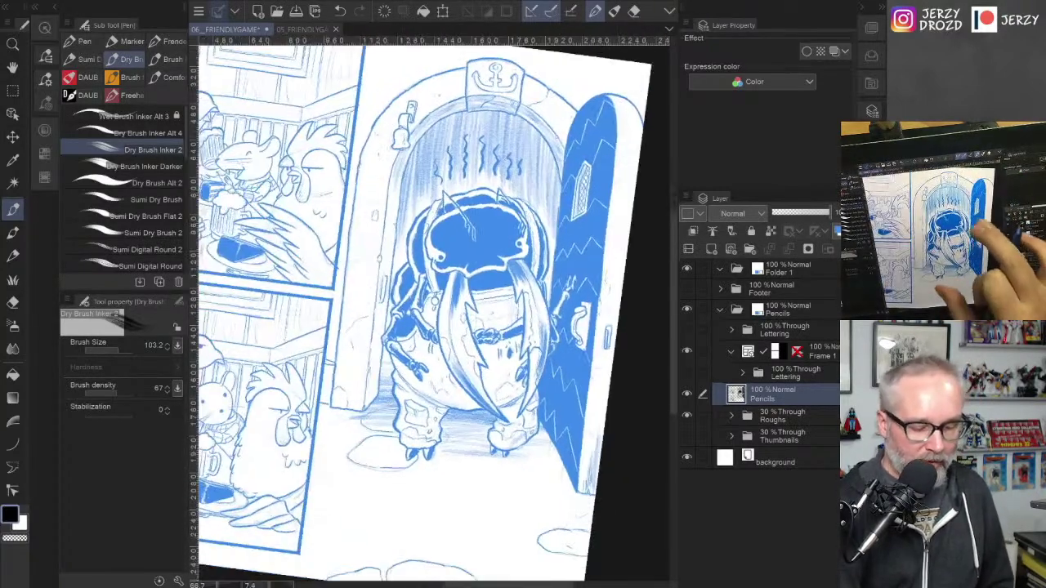
pyautogui.scroll(-3, 441, 327)
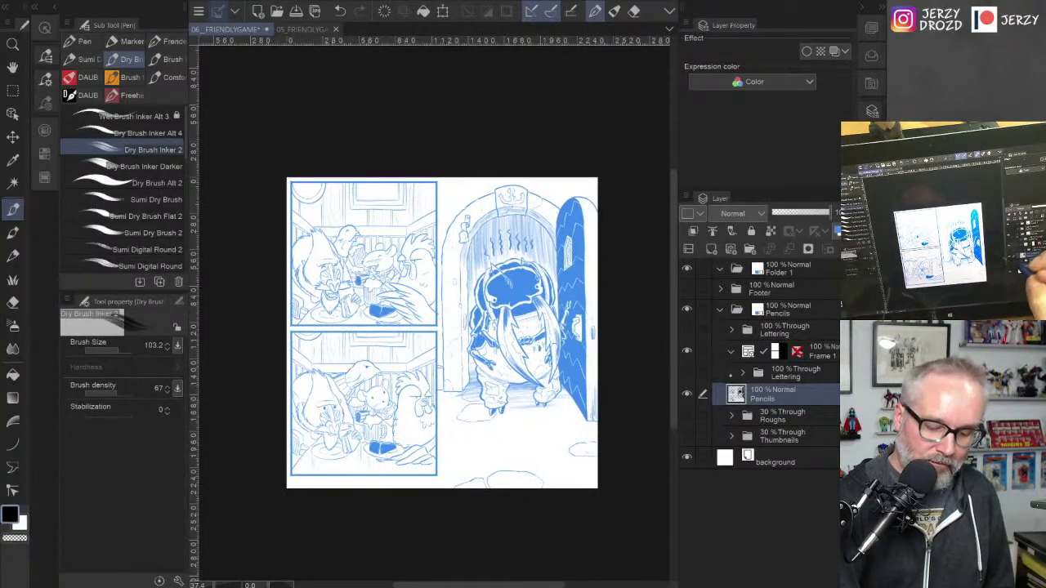
pyautogui.click(687, 372)
pyautogui.click(687, 329)
pyautogui.scroll(1, 519, 372)
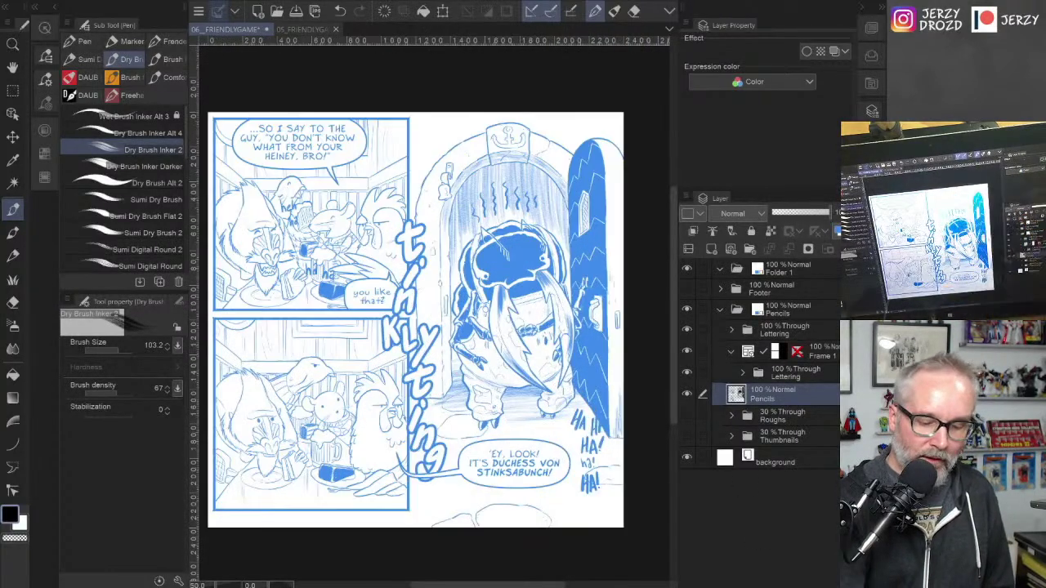
pyautogui.press('Tab')
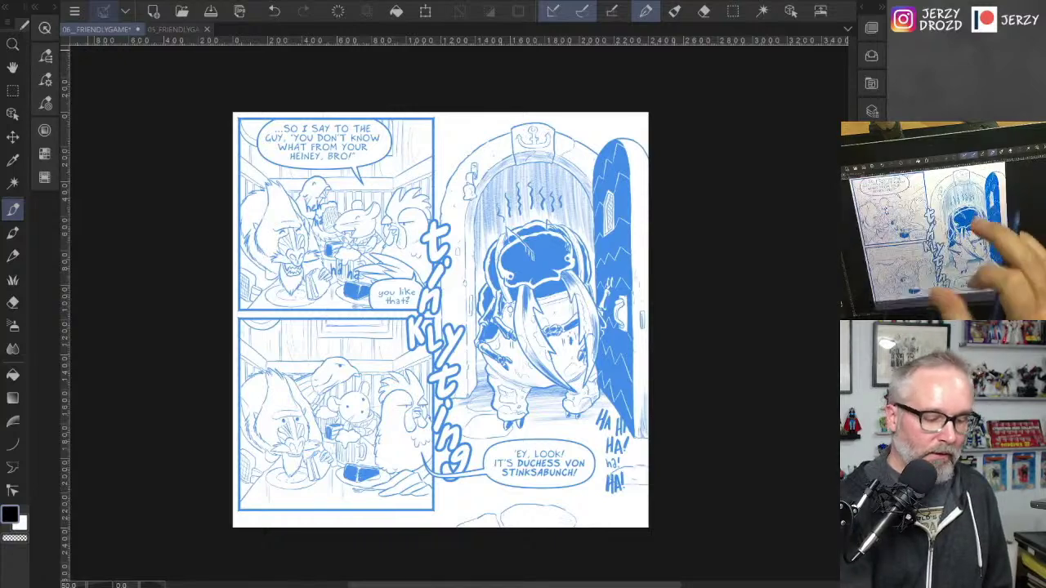
pyautogui.scroll(1, 519, 357)
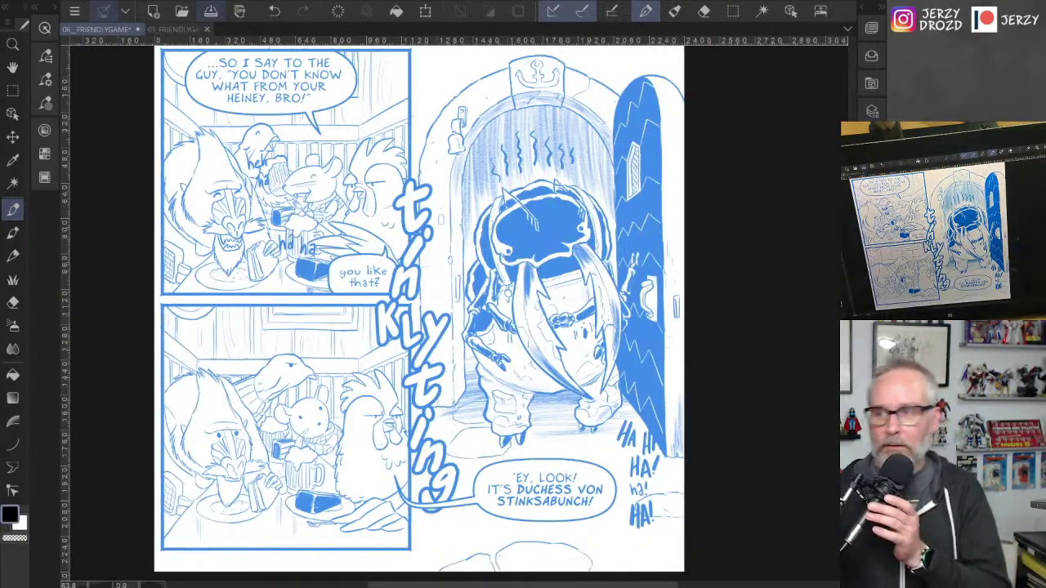
pyautogui.hotkey('ctrl', 's')
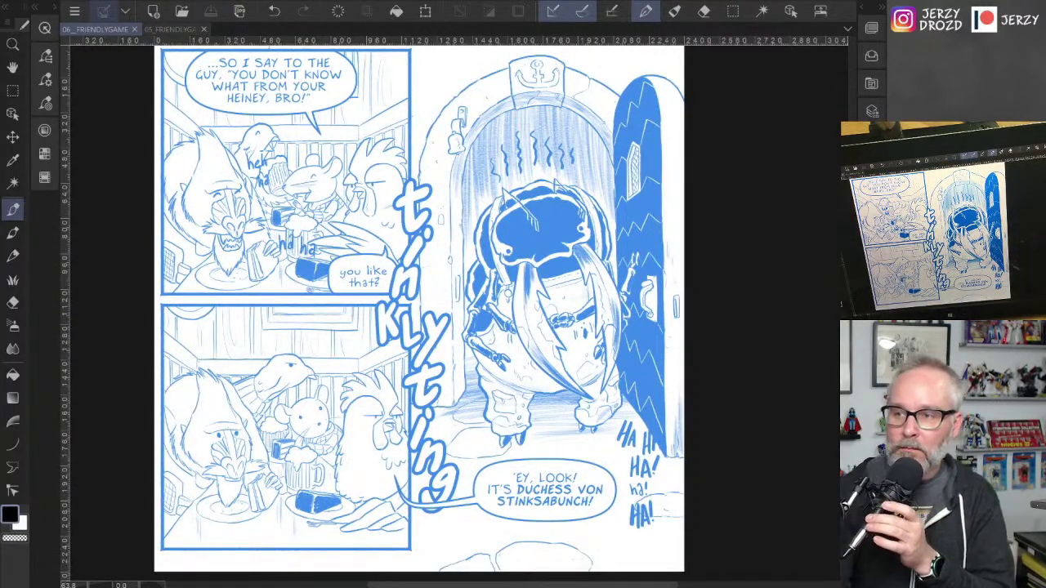
# Step: Refine the creature's raised skeletal hand against the open door with the Wet Brush Inker Alt 3, alternating transparent and black strokes
pyautogui.moveTo(180, 425); pyautogui.dragTo(210, 437)
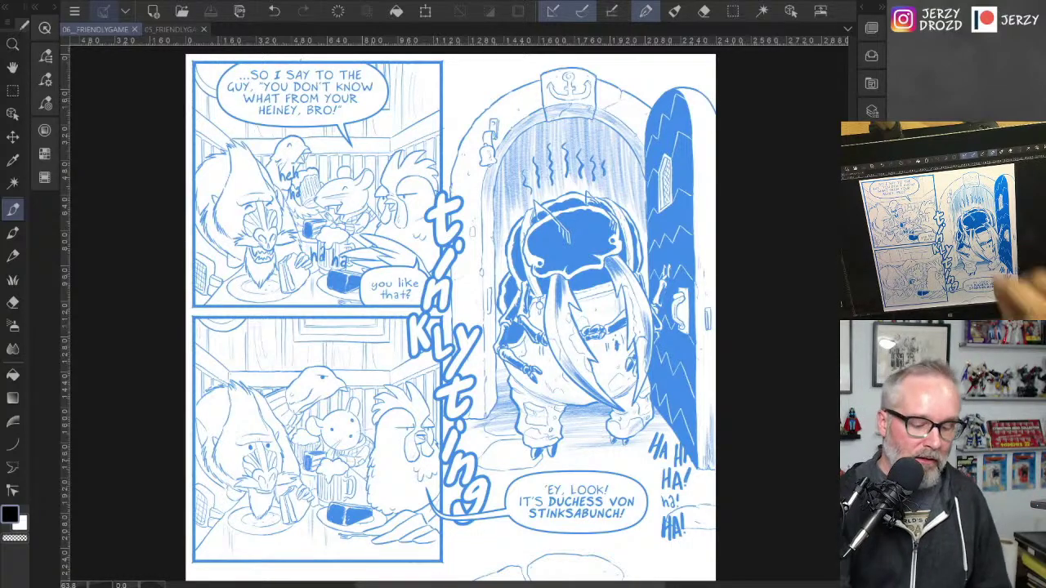
pyautogui.moveTo(654, 205); pyautogui.dragTo(583, 279)
pyautogui.scroll(6, 577, 412)
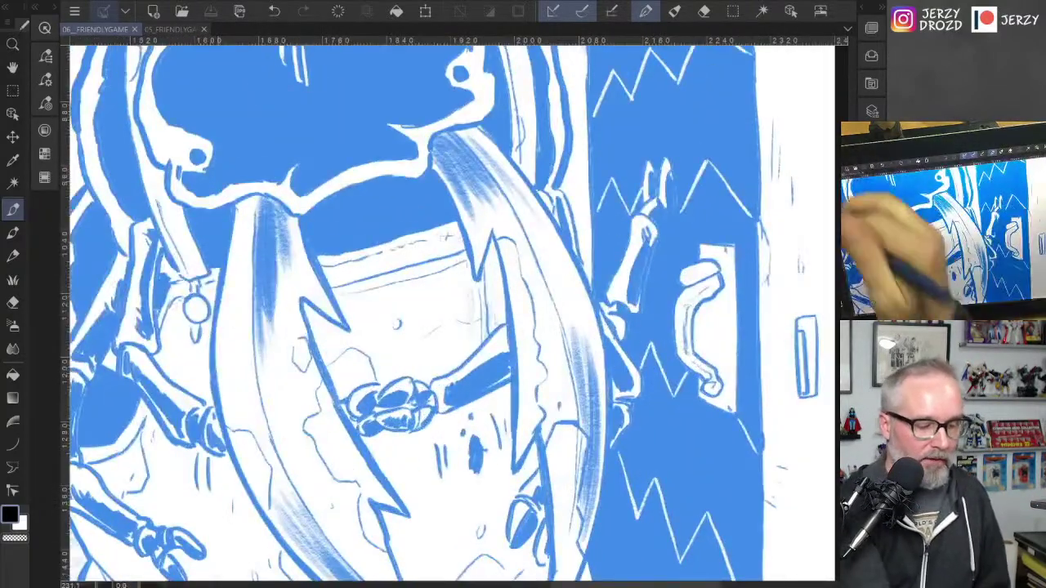
pyautogui.click(54, 7)
pyautogui.click(139, 116)
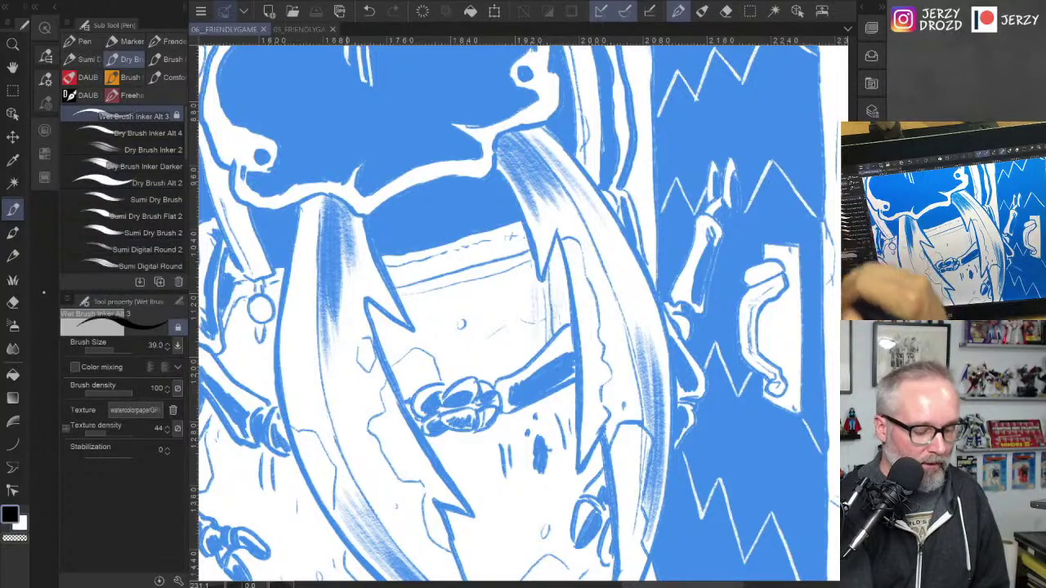
pyautogui.moveTo(733, 162)
pyautogui.mouseDown()
pyautogui.moveTo(743, 208)
pyautogui.moveTo(709, 276)
pyautogui.mouseUp()
pyautogui.moveTo(714, 239); pyautogui.dragTo(706, 309)
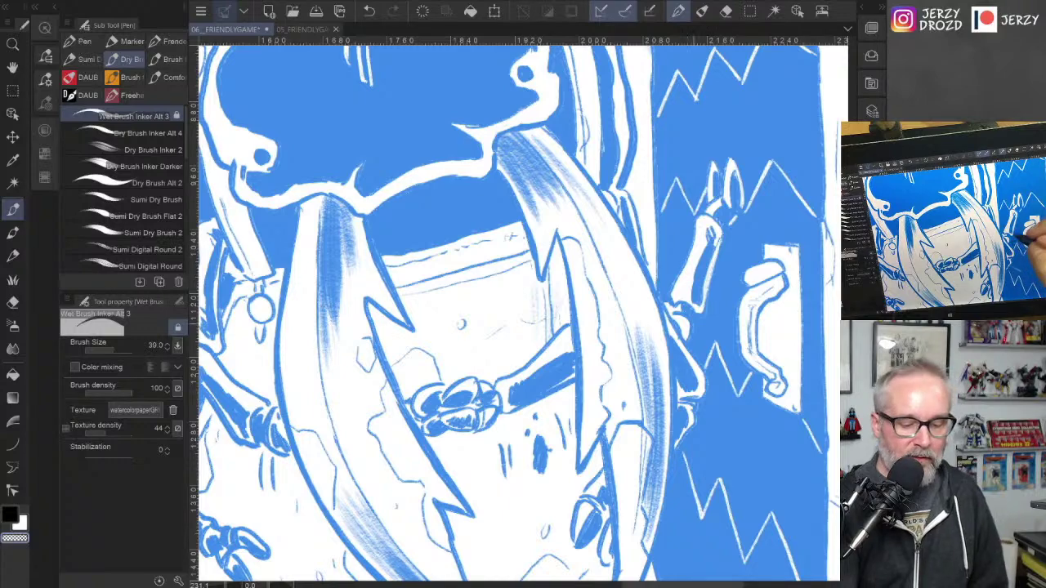
pyautogui.click(9, 514)
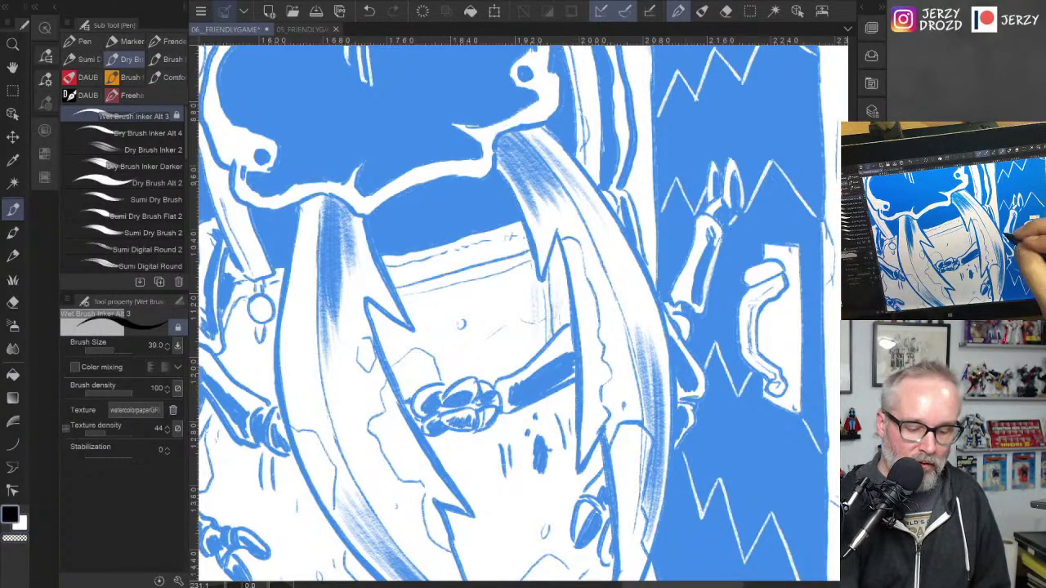
pyautogui.moveTo(672, 305); pyautogui.dragTo(666, 313)
pyautogui.scroll(-6, 523, 314)
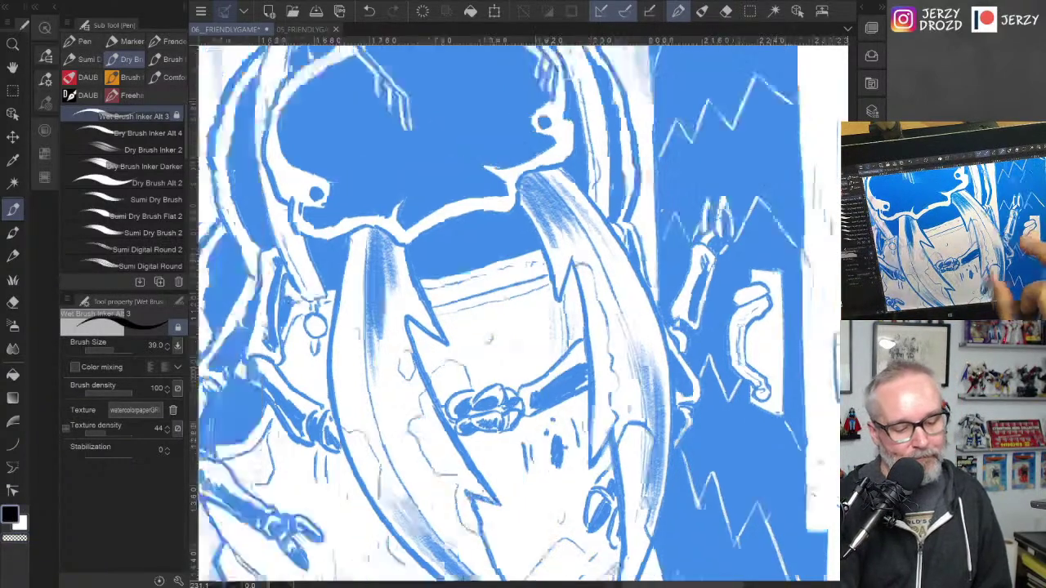
pyautogui.scroll(-1, 523, 314)
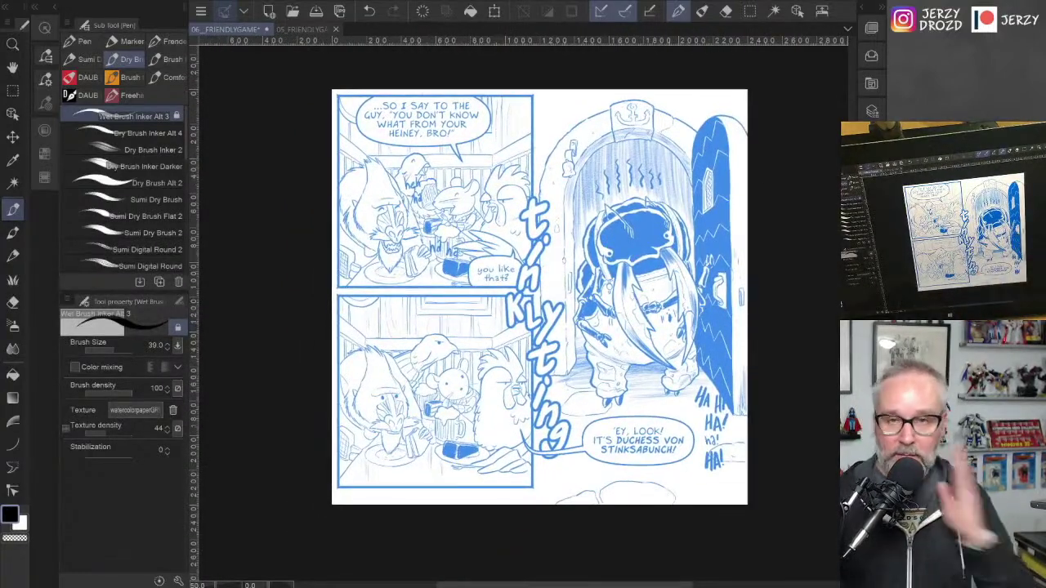
pyautogui.scroll(2, 539, 310)
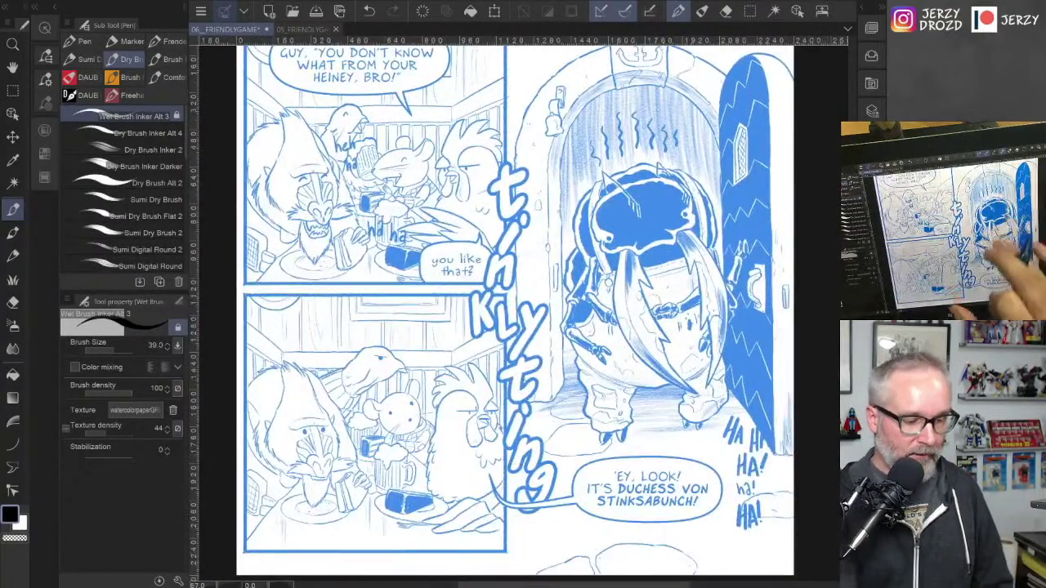